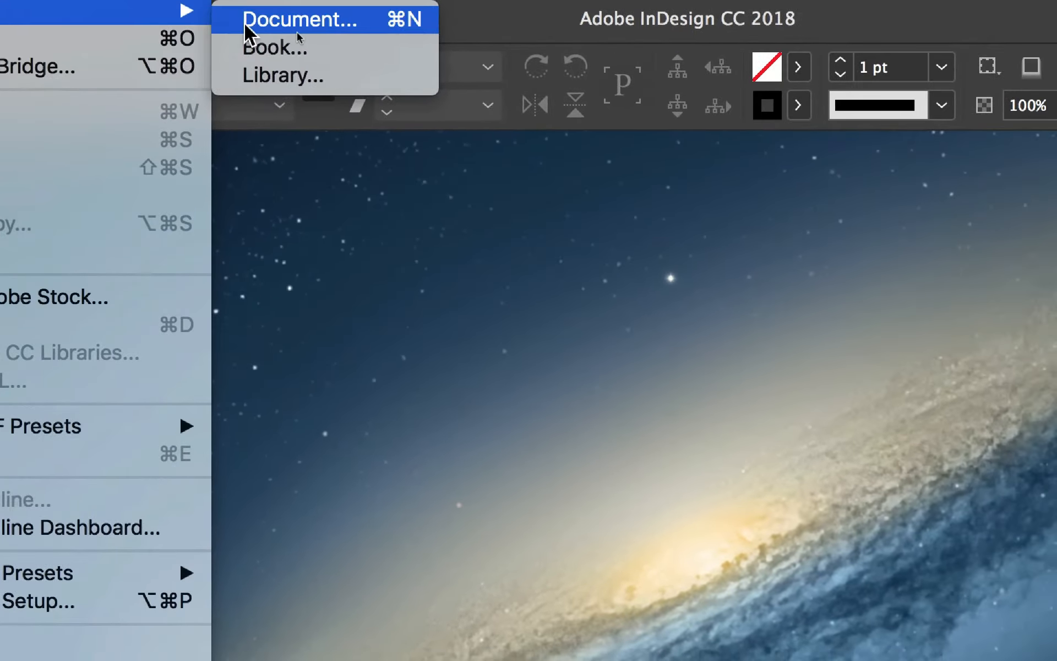
- Start a new document and reposition the New Document dialog within the workspace
{"action": "left_click", "coordinate": [468, 32]}
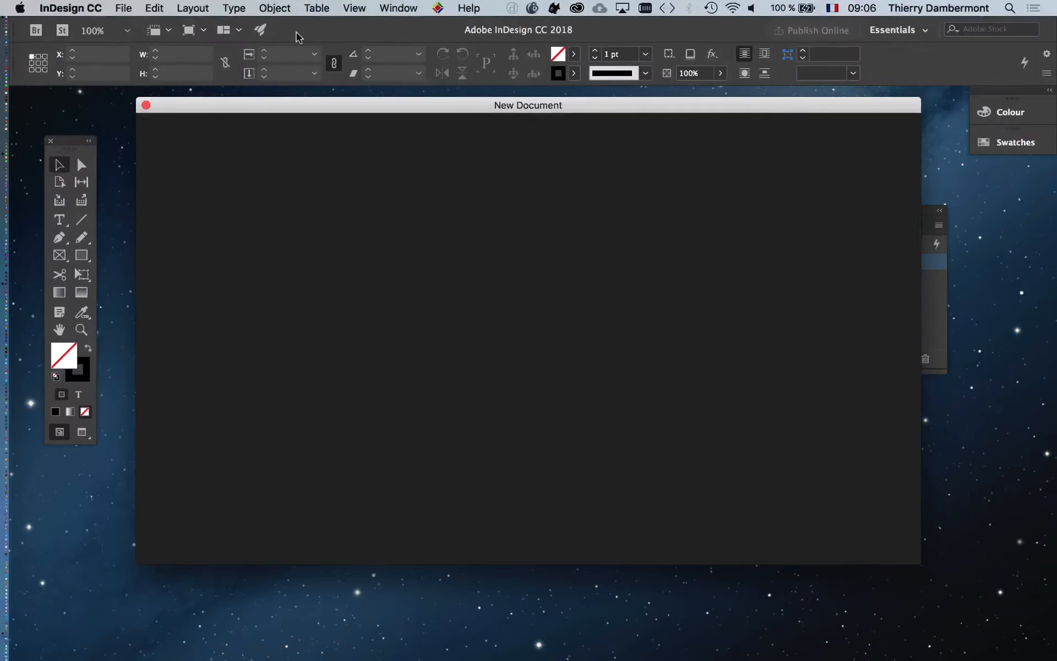
{"action": "left_click_drag", "start_coordinate": [625, 105], "coordinate": [607, 134]}
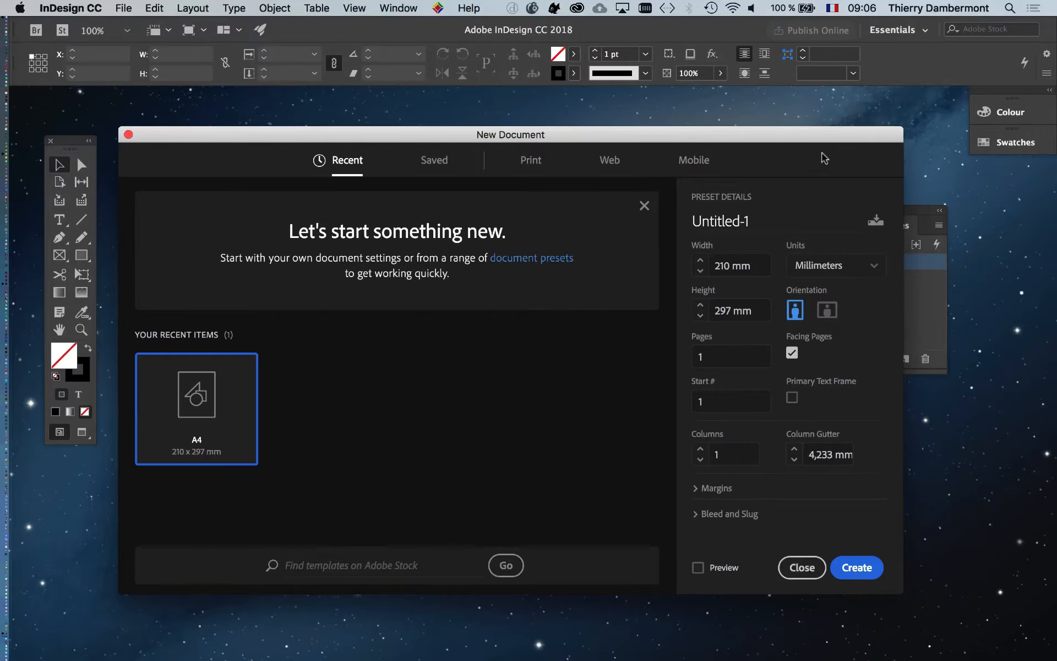
{"action": "left_click_drag", "start_coordinate": [822, 141], "coordinate": [835, 114]}
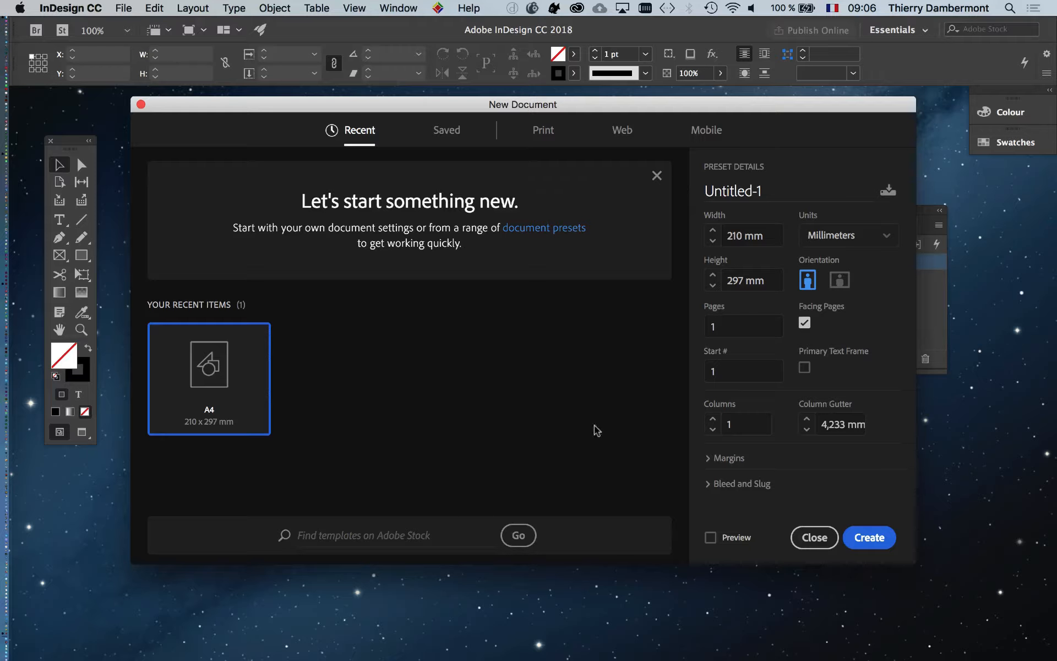
{"action": "mouse_move", "coordinate": [800, 104]}
{"action": "left_mouse_down"}
{"action": "mouse_move", "coordinate": [836, 174]}
{"action": "mouse_move", "coordinate": [791, 113]}
{"action": "mouse_move", "coordinate": [813, 119]}
{"action": "left_mouse_up"}
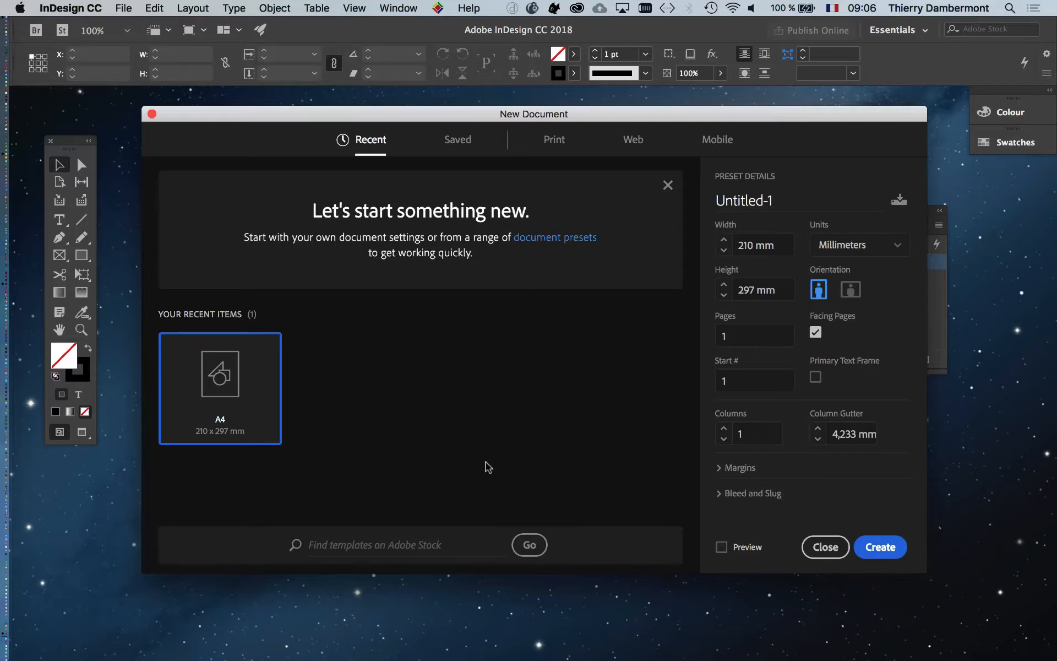
- Compare the blank document presets offered for print, web and mobile
{"action": "left_click", "coordinate": [556, 151]}
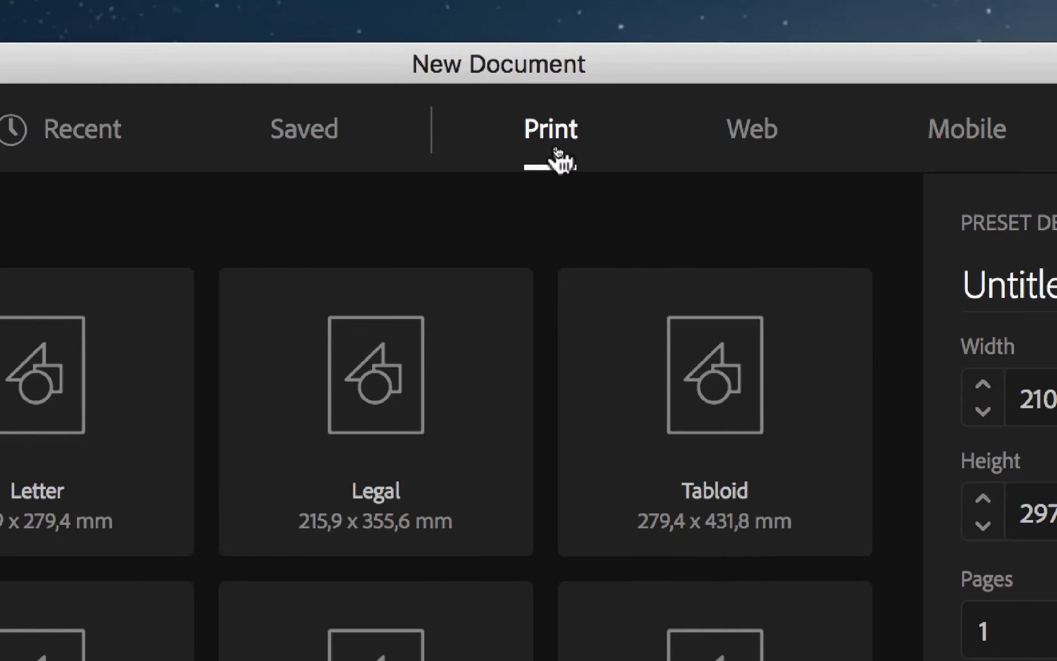
{"action": "left_click", "coordinate": [753, 161]}
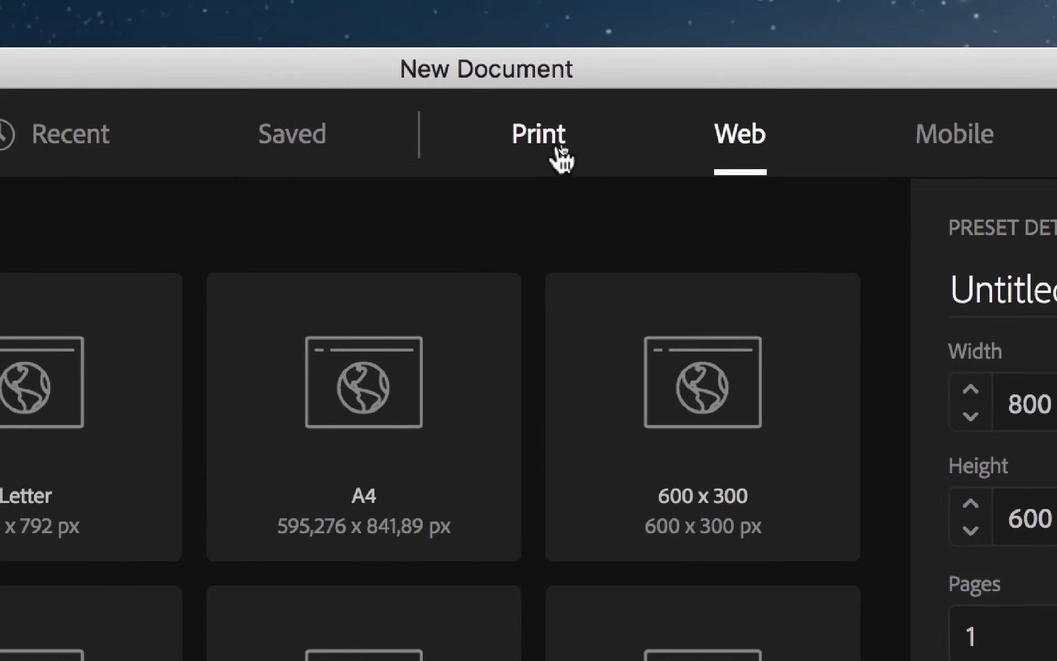
{"action": "left_click", "coordinate": [441, 144]}
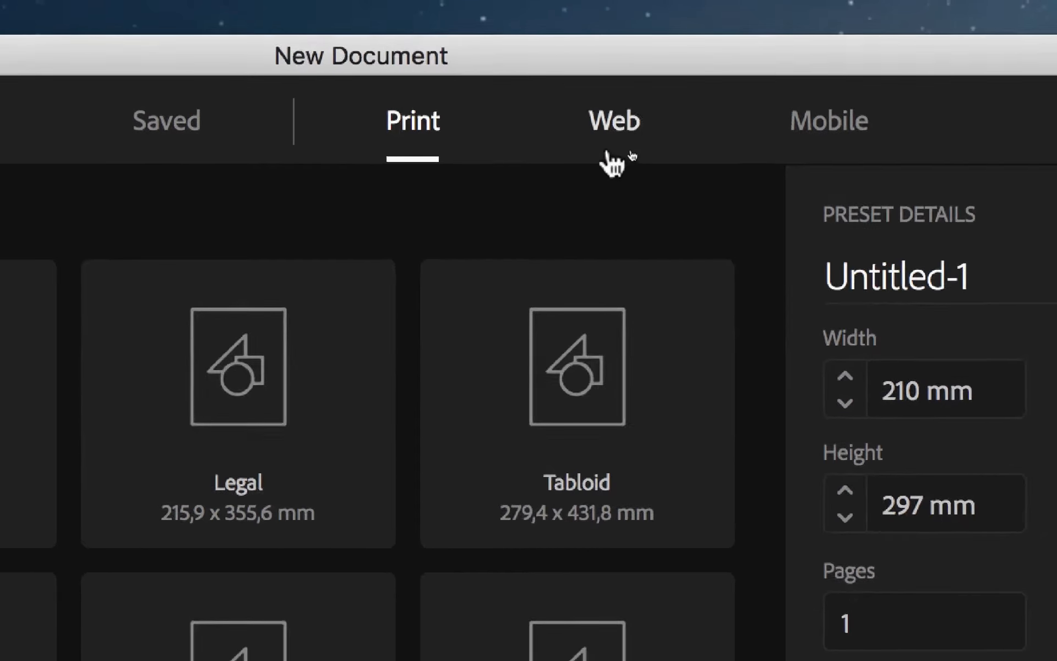
{"action": "left_click", "coordinate": [619, 154]}
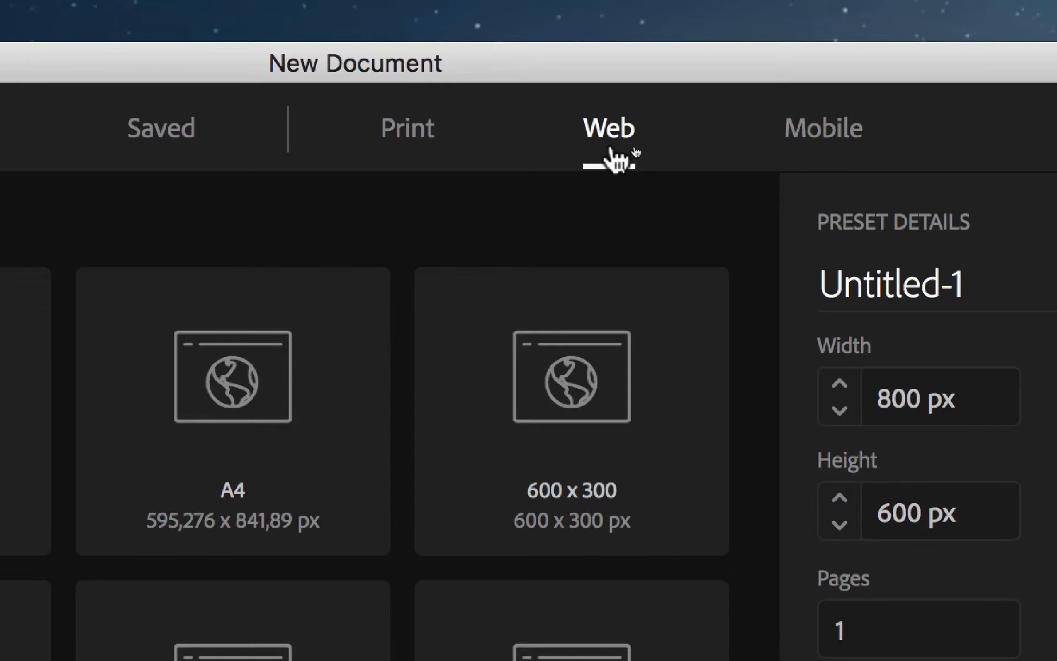
{"action": "left_click", "coordinate": [823, 146]}
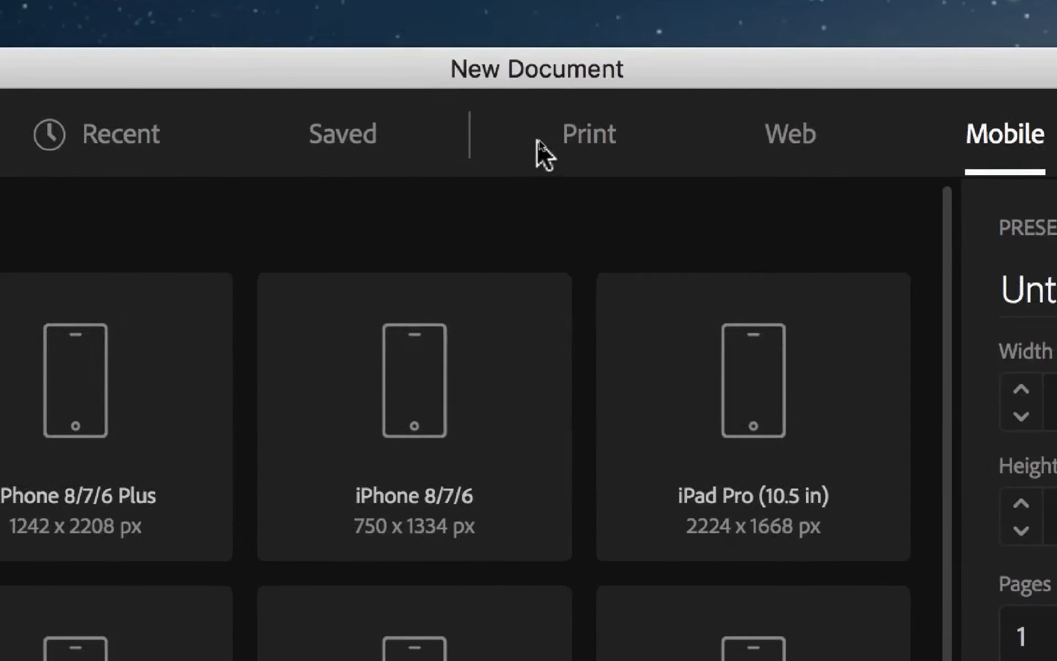
- Create an A4 portrait print document with facing pages after expanding its margin settings, and dismiss the keyboard-shortcut notice
{"action": "left_click", "coordinate": [575, 161]}
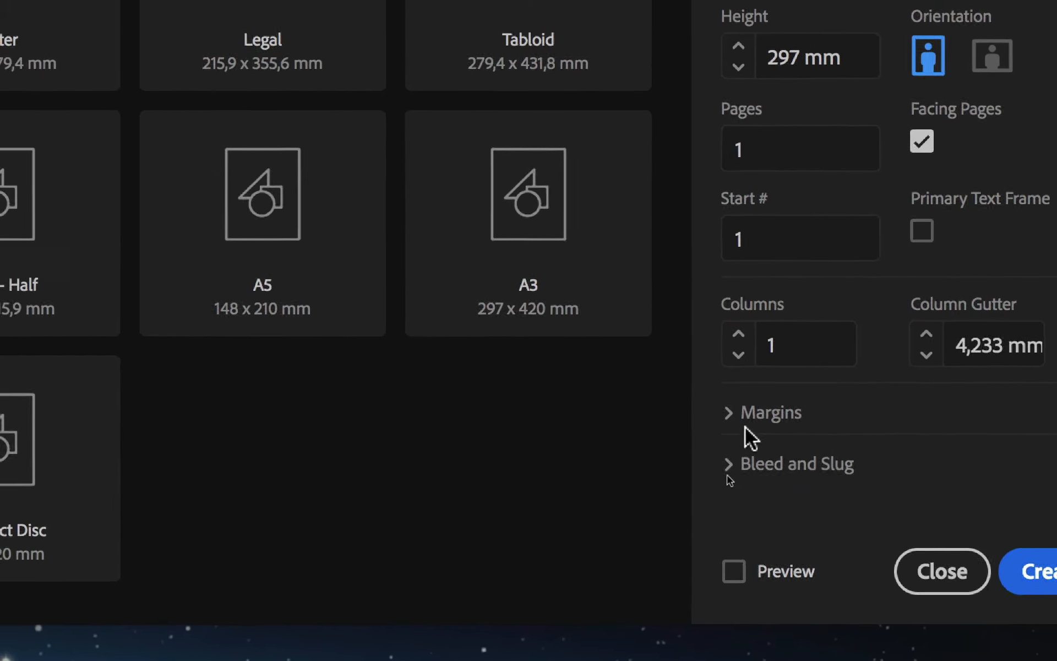
{"action": "left_click", "coordinate": [742, 424]}
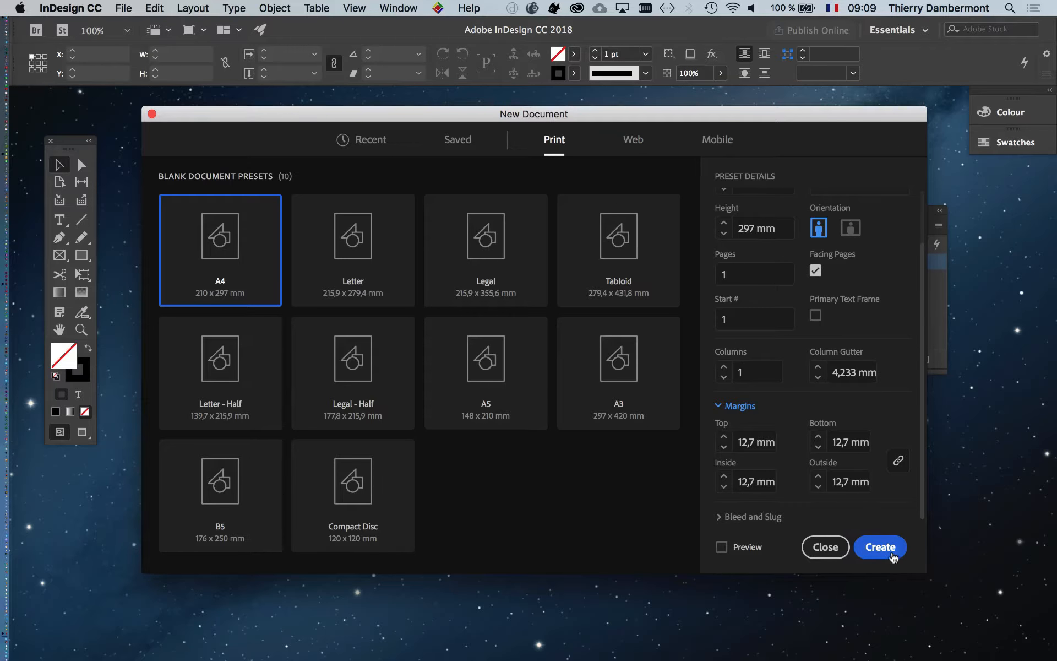
{"action": "left_click", "coordinate": [884, 548]}
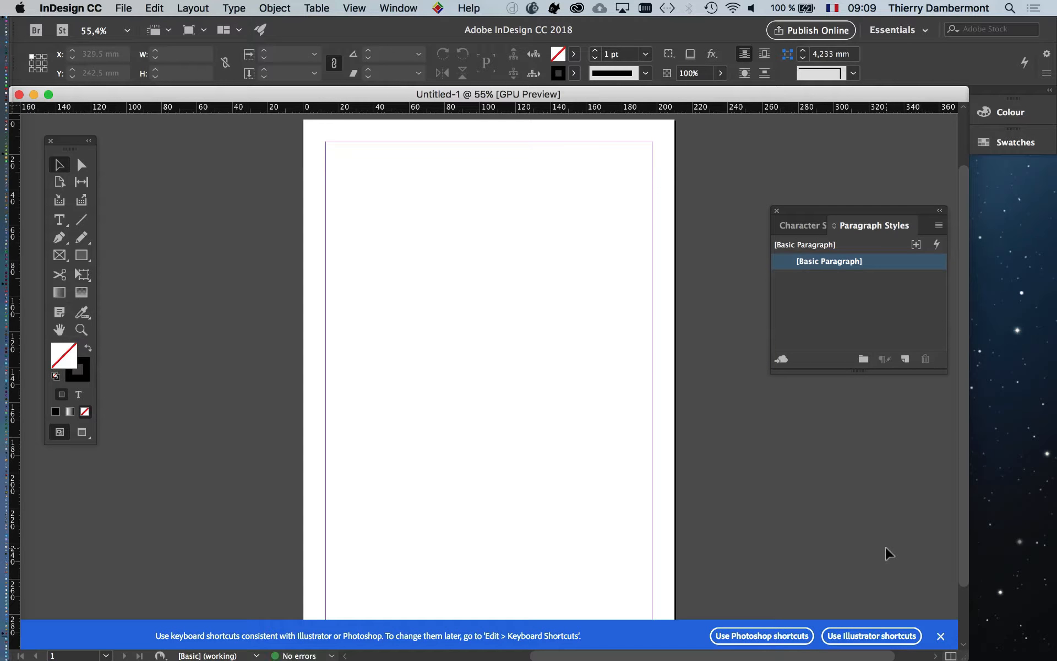
{"action": "left_click", "coordinate": [941, 636]}
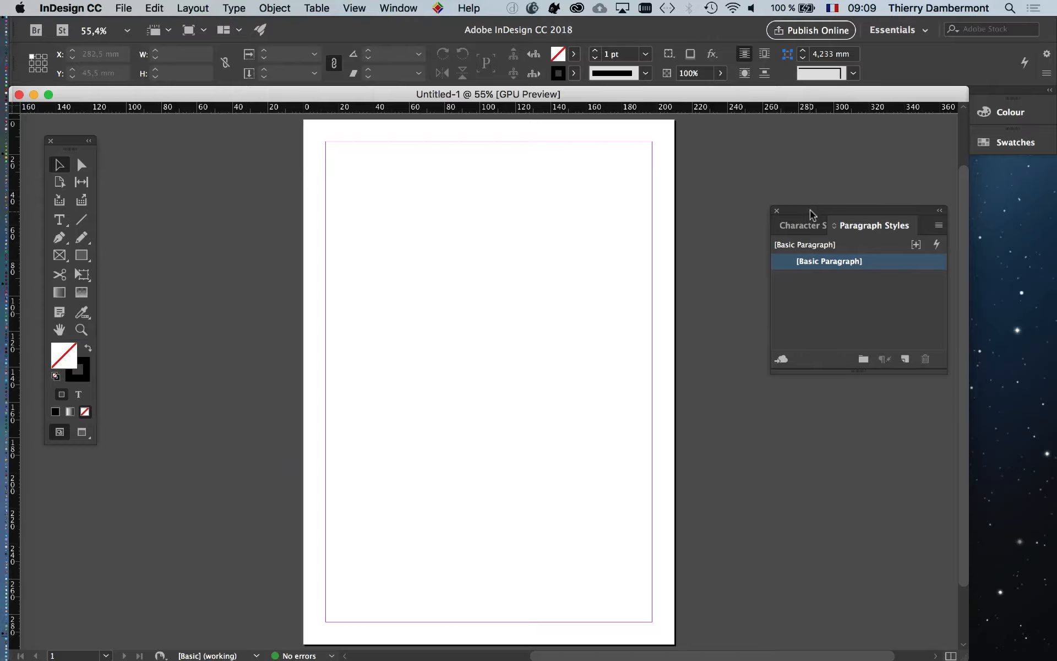
- Move the Paragraph Styles panel below the toolbox, and show the Pages panel, shrunk and placed beside the document page
{"action": "left_click_drag", "start_coordinate": [810, 213], "coordinate": [74, 489]}
{"action": "left_click", "coordinate": [398, 7]}
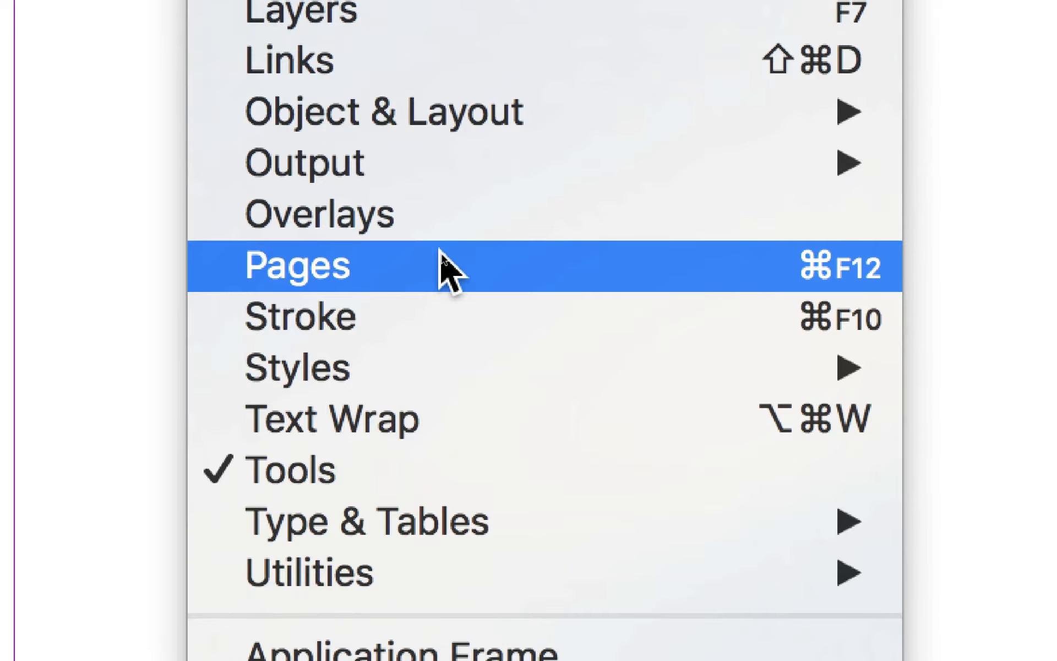
{"action": "left_click", "coordinate": [440, 252]}
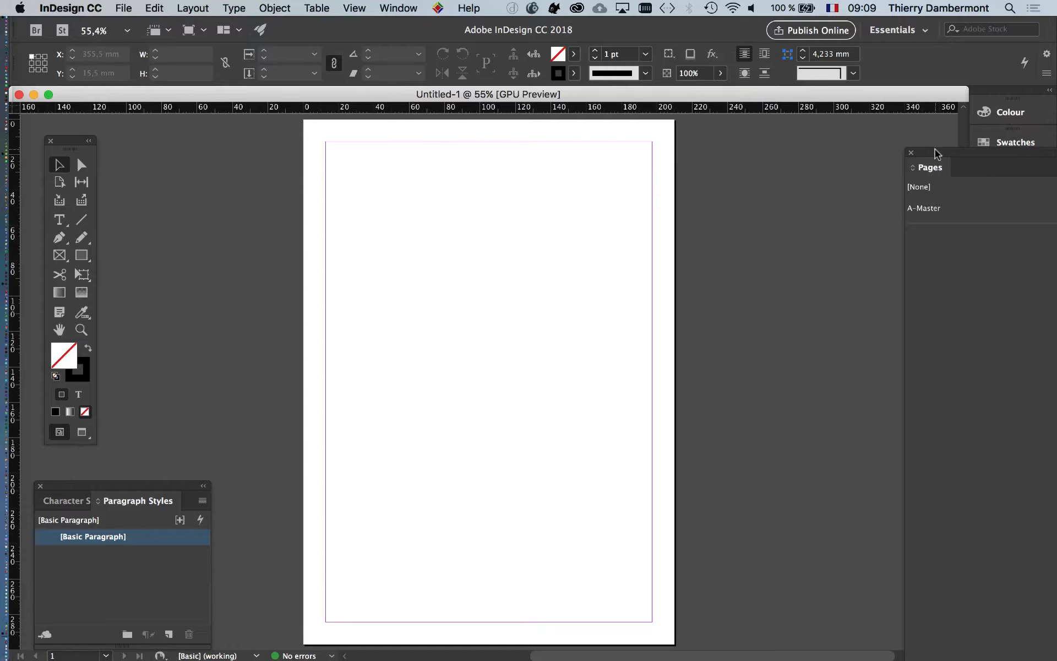
{"action": "left_click_drag", "start_coordinate": [936, 153], "coordinate": [404, 14]}
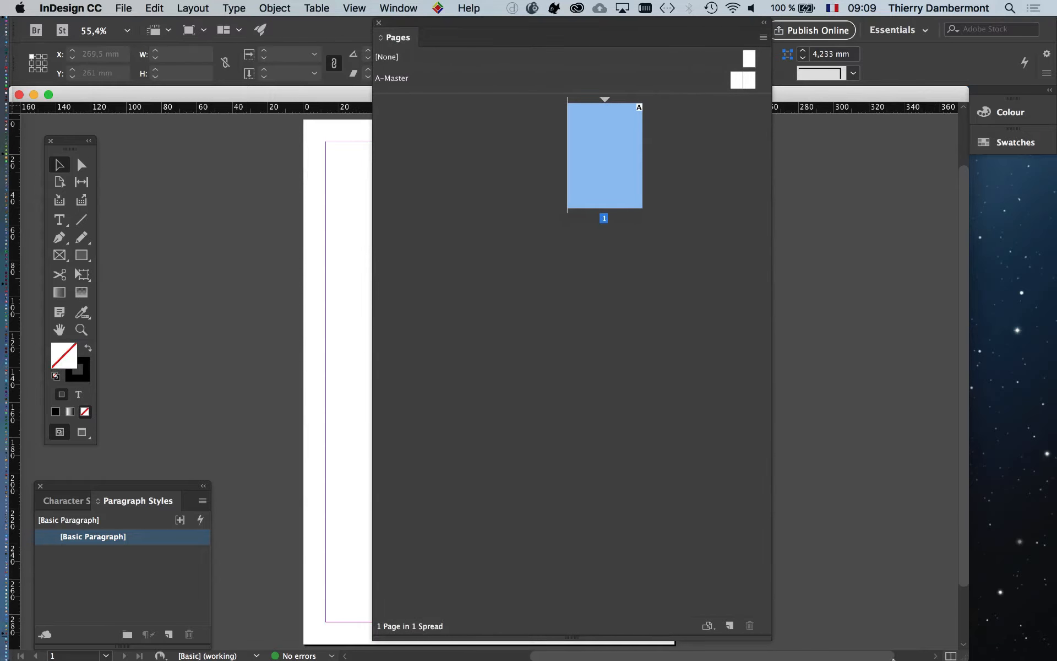
{"action": "left_click_drag", "start_coordinate": [767, 636], "coordinate": [585, 444]}
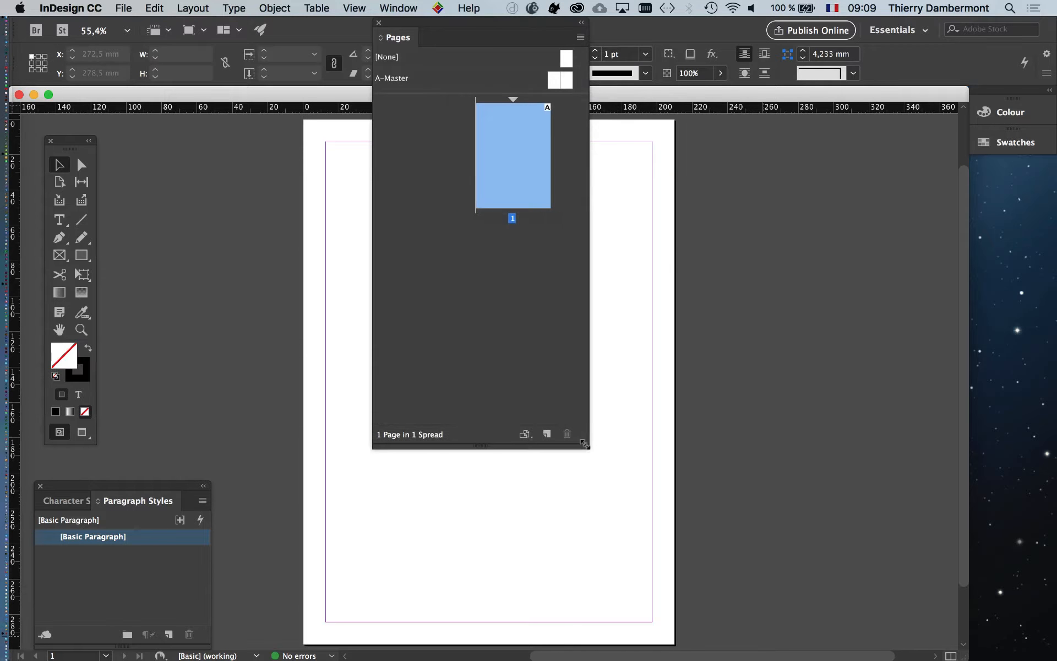
{"action": "left_click_drag", "start_coordinate": [484, 27], "coordinate": [902, 148]}
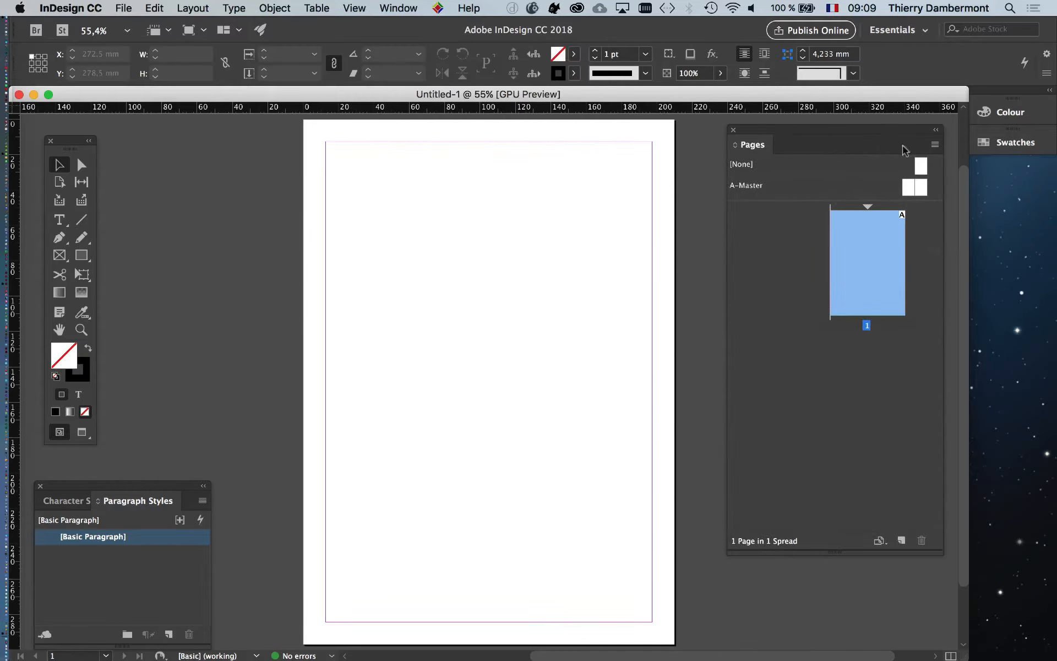
{"action": "left_click", "coordinate": [936, 145]}
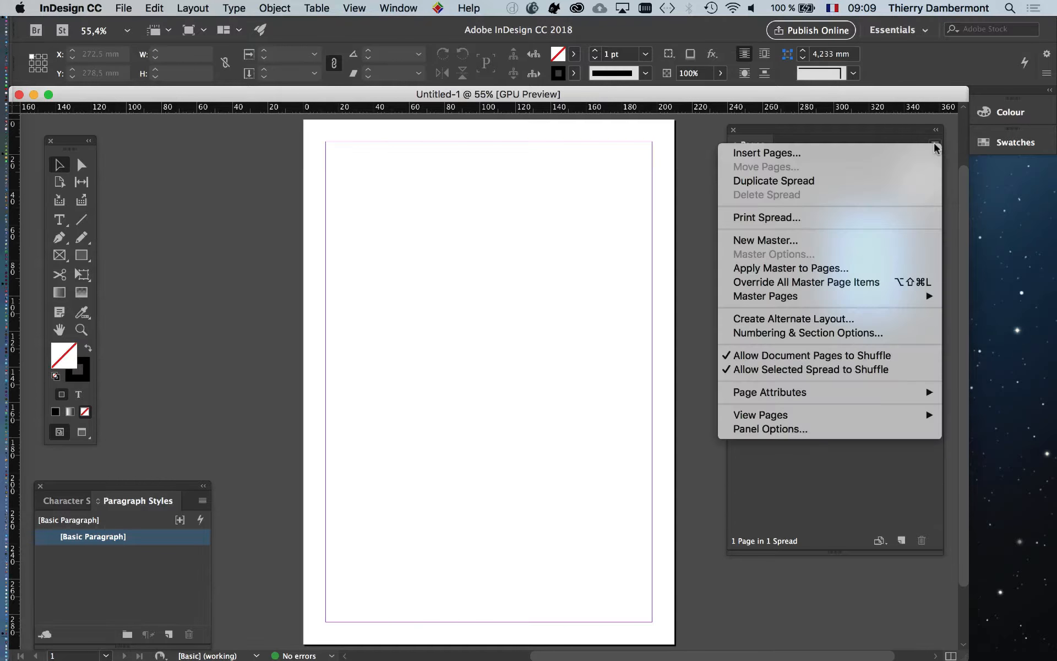
{"action": "left_click", "coordinate": [769, 430]}
{"action": "left_click", "coordinate": [641, 223]}
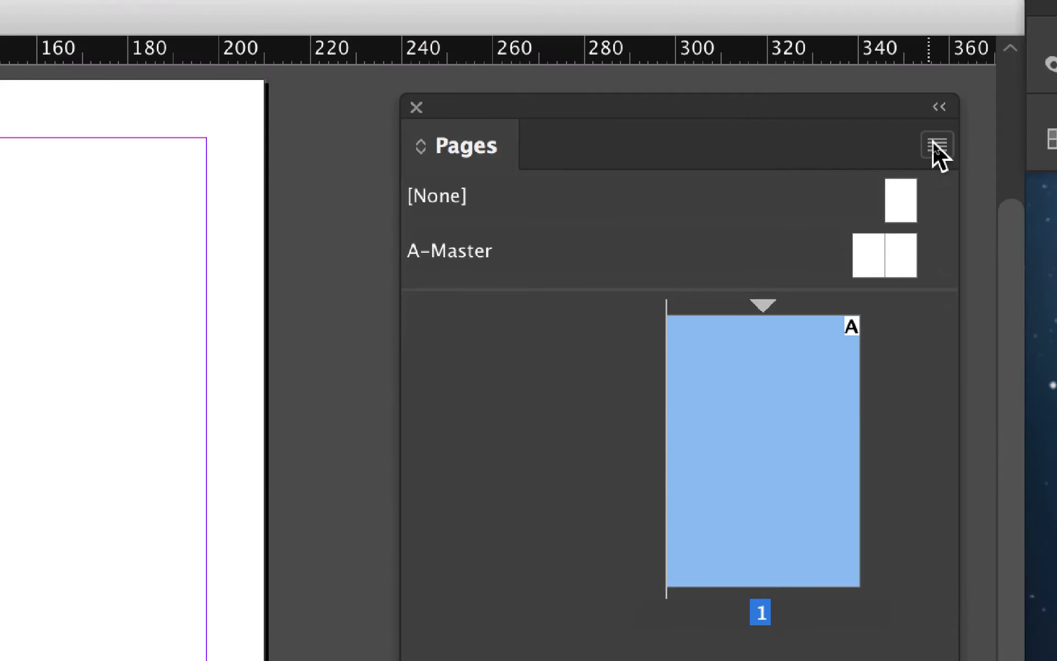
{"action": "left_click", "coordinate": [936, 146]}
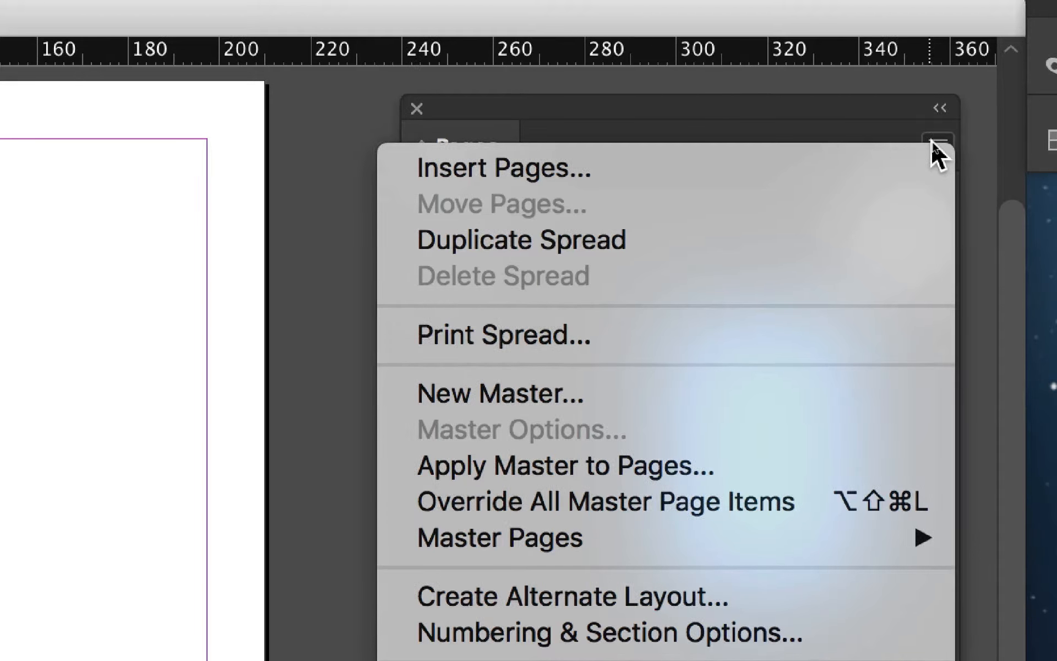
{"action": "left_click", "coordinate": [934, 145]}
- Open the Pages panel's display options and set the page thumbnail size to Extra Large
{"action": "left_click", "coordinate": [936, 144]}
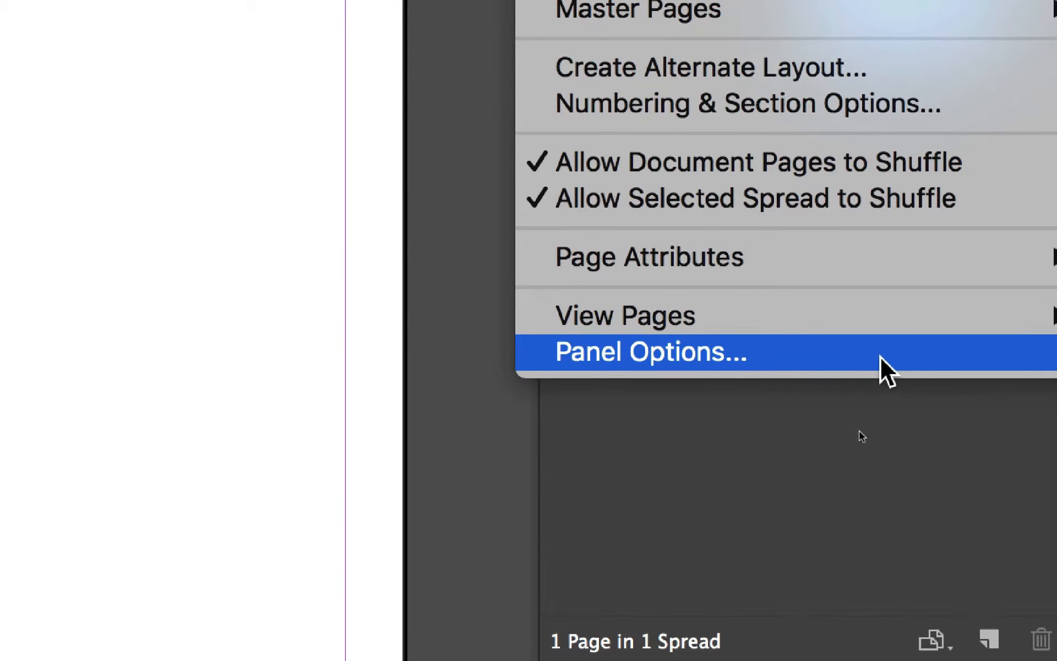
{"action": "left_click", "coordinate": [880, 357]}
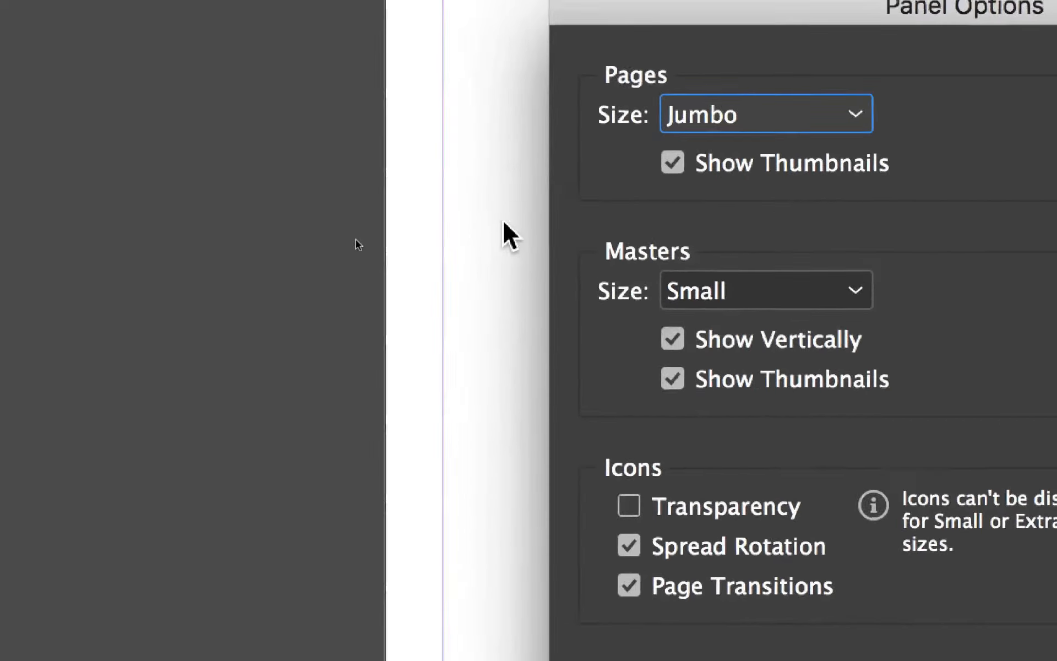
{"action": "left_click_drag", "start_coordinate": [794, 11], "coordinate": [889, 24]}
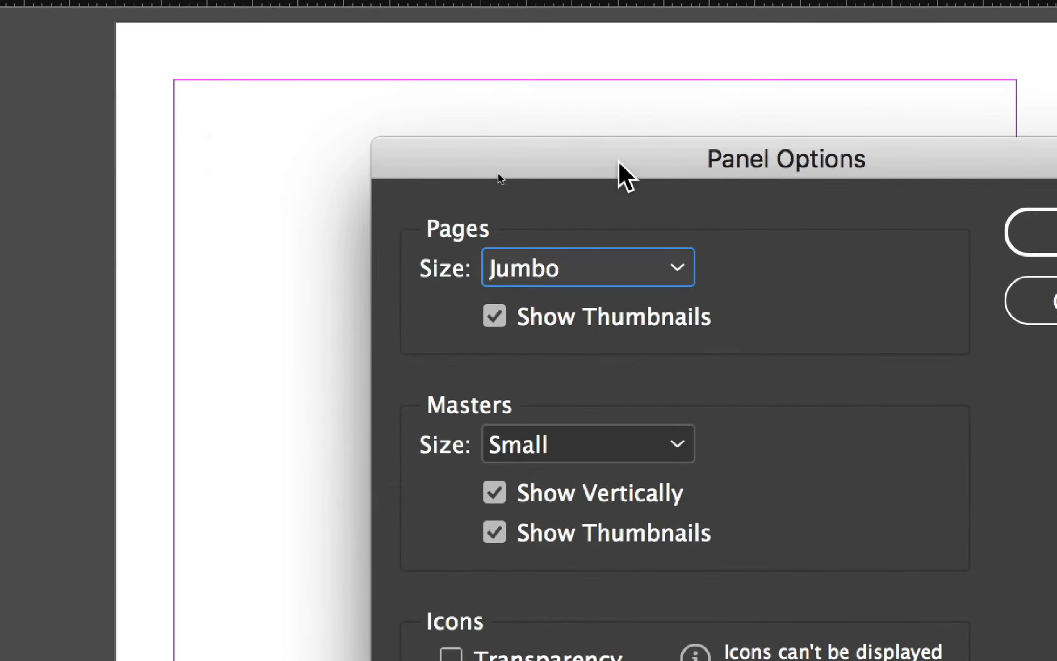
{"action": "left_click", "coordinate": [609, 273]}
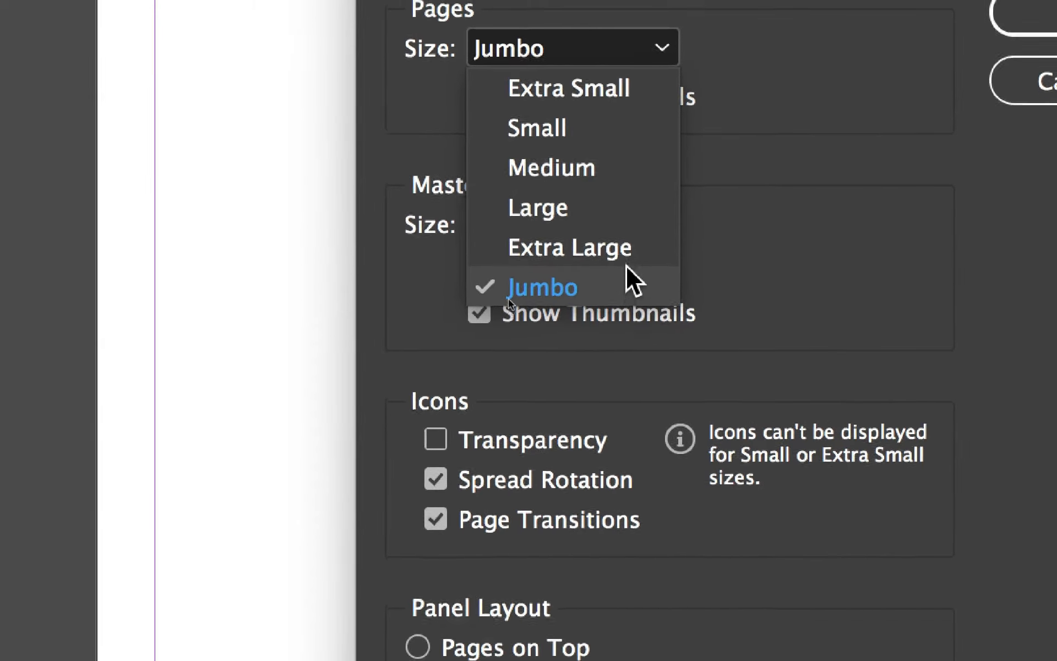
{"action": "left_click", "coordinate": [627, 253]}
{"action": "left_click", "coordinate": [608, 52]}
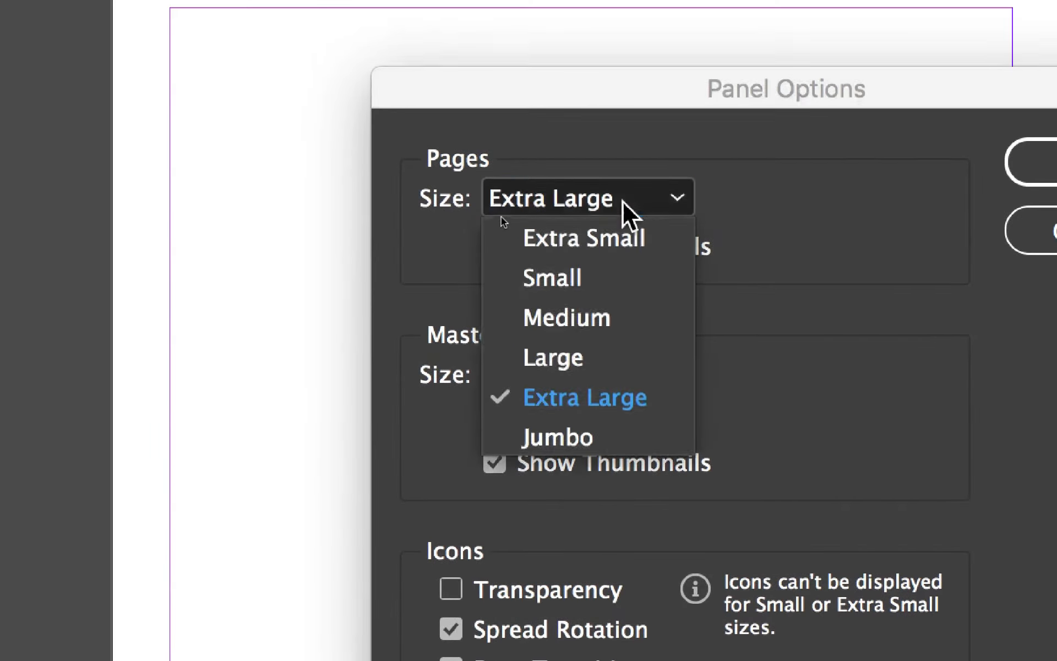
{"action": "left_click", "coordinate": [644, 407]}
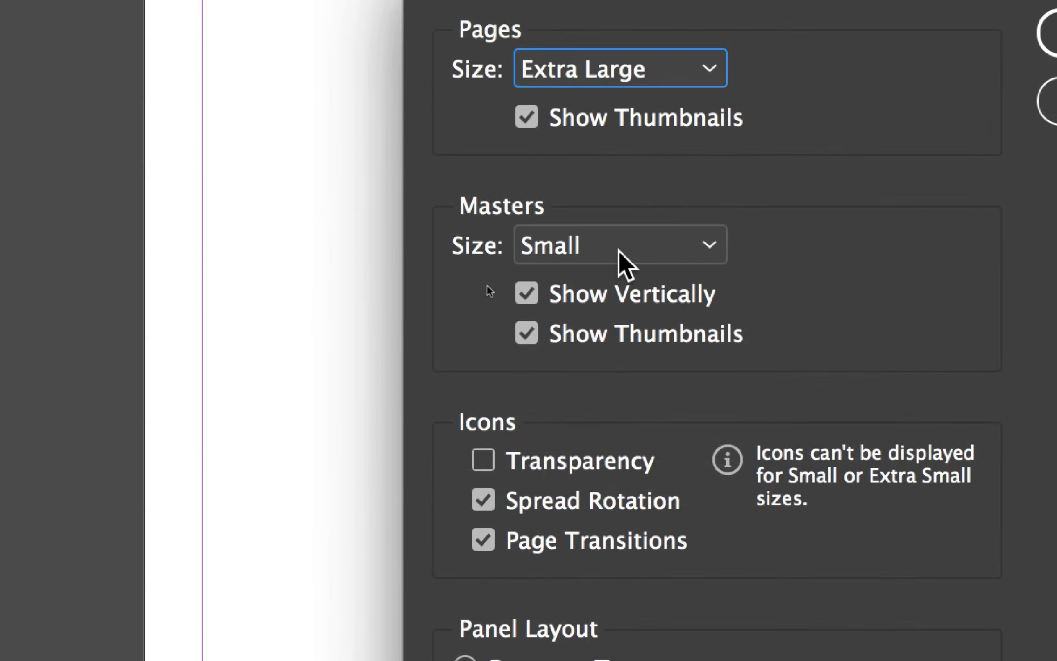
- Set the master thumbnail size to Extra Large and apply the panel options
{"action": "left_click", "coordinate": [22, 300]}
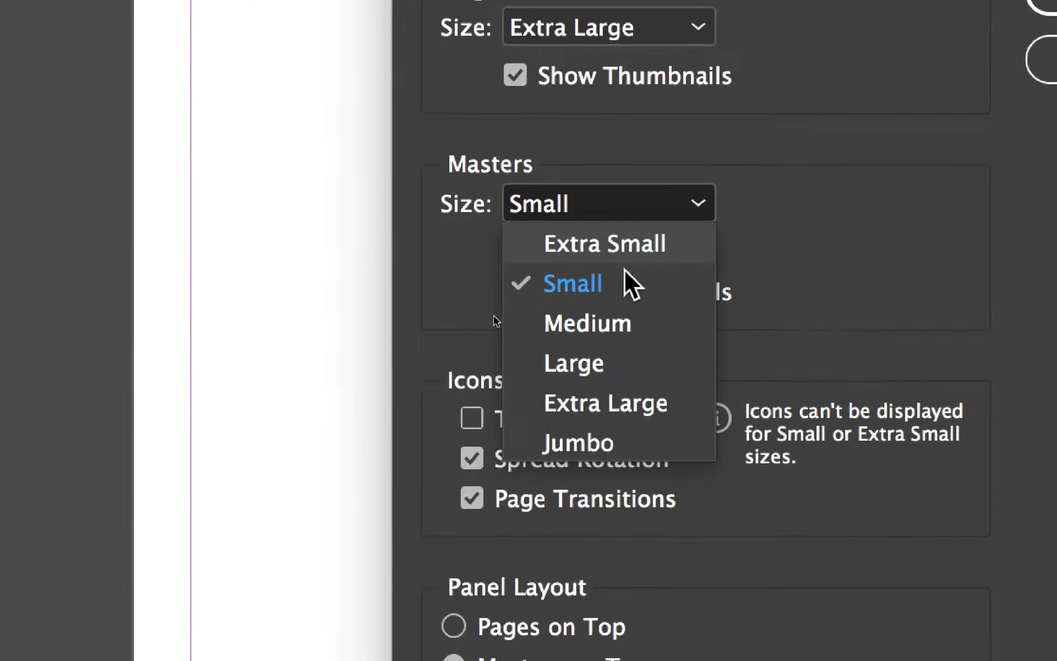
{"action": "left_click", "coordinate": [647, 405]}
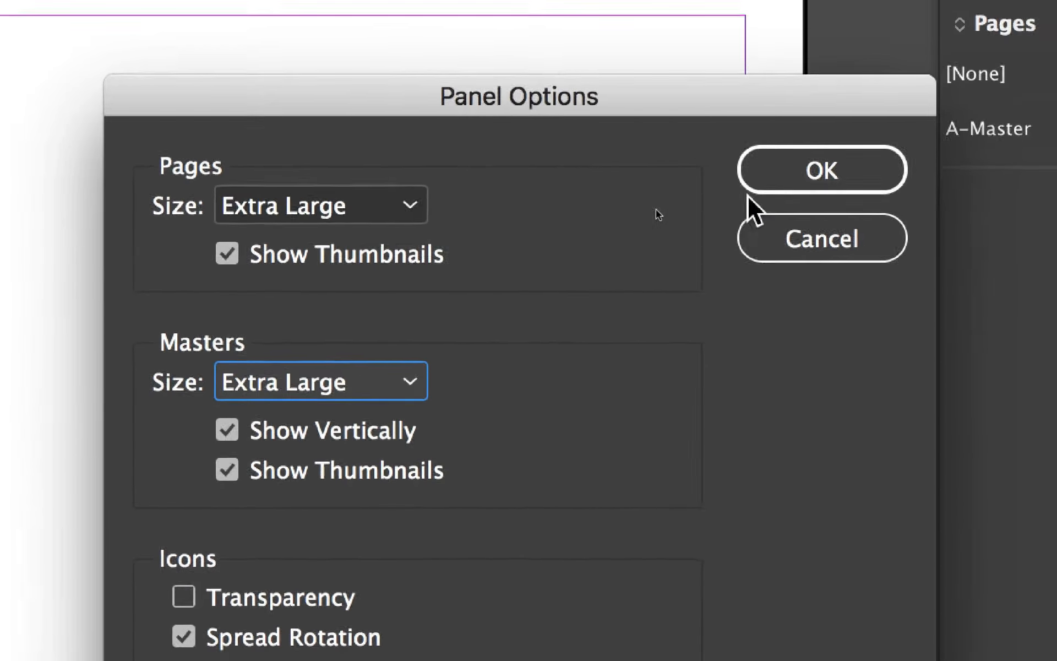
{"action": "left_click", "coordinate": [752, 172]}
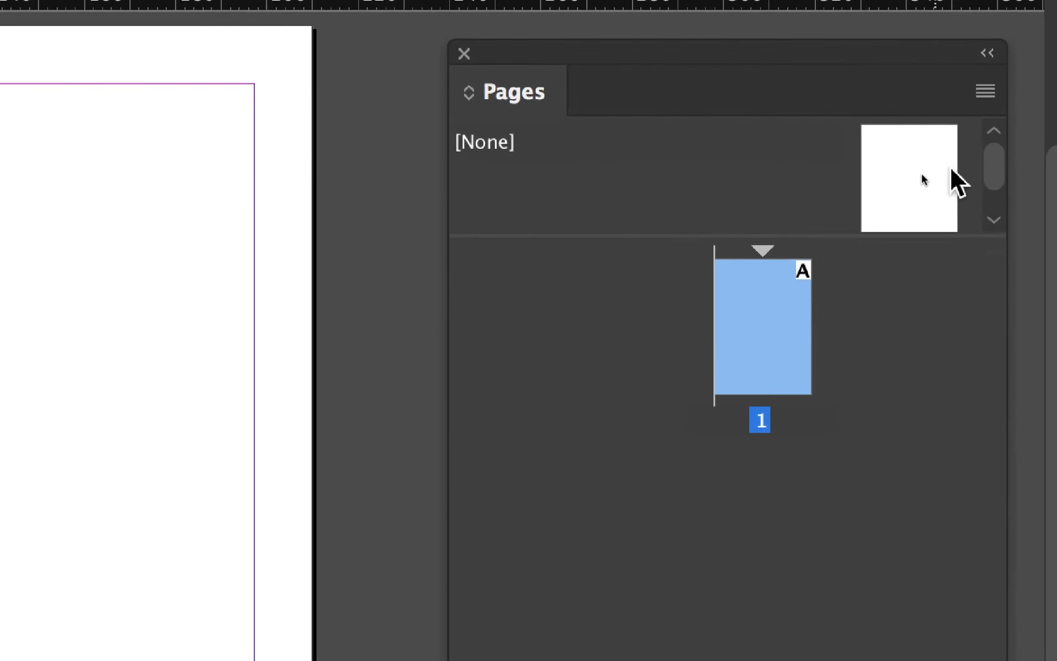
- Enlarge the masters area of the Pages panel to fit the whole A-Master spread, and shift the panel slightly
{"action": "left_click_drag", "start_coordinate": [949, 236], "coordinate": [944, 287]}
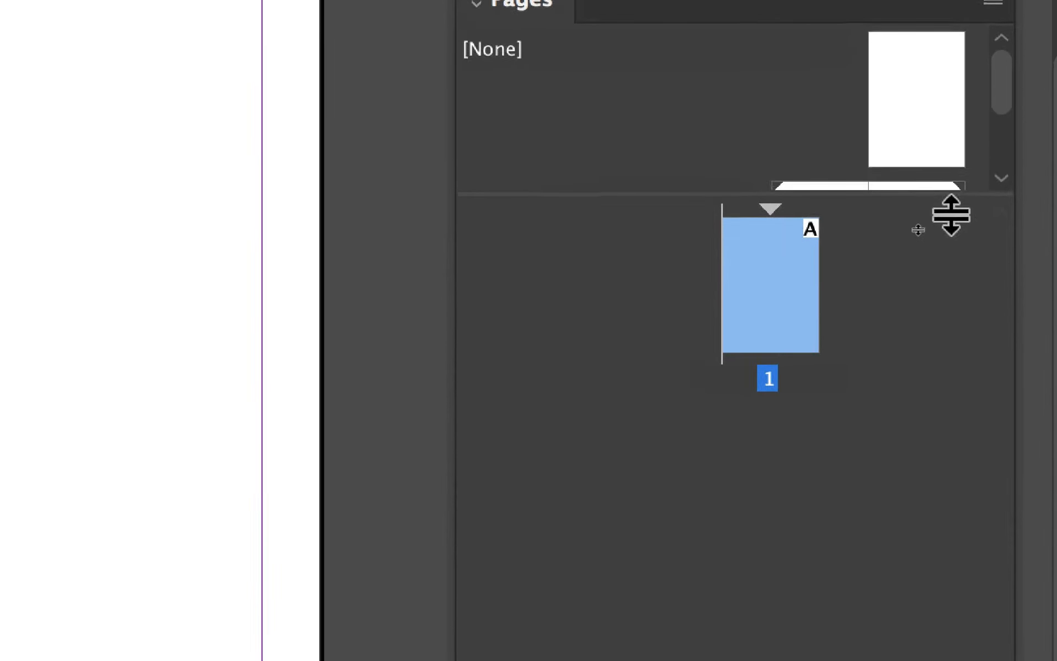
{"action": "left_click_drag", "start_coordinate": [950, 215], "coordinate": [953, 275]}
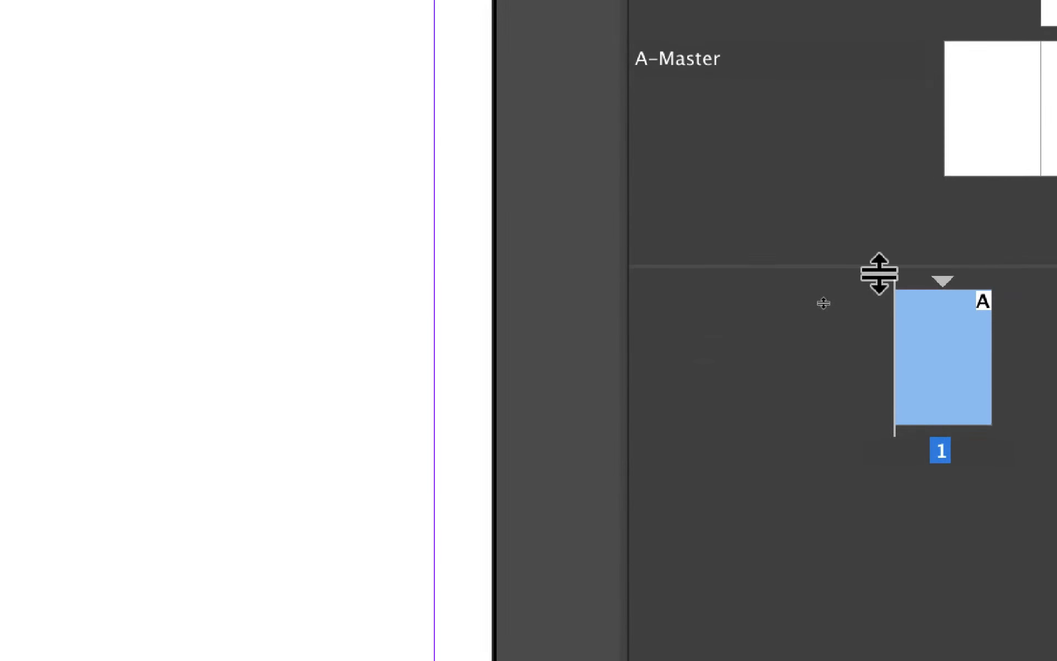
{"action": "left_click_drag", "start_coordinate": [879, 274], "coordinate": [883, 237]}
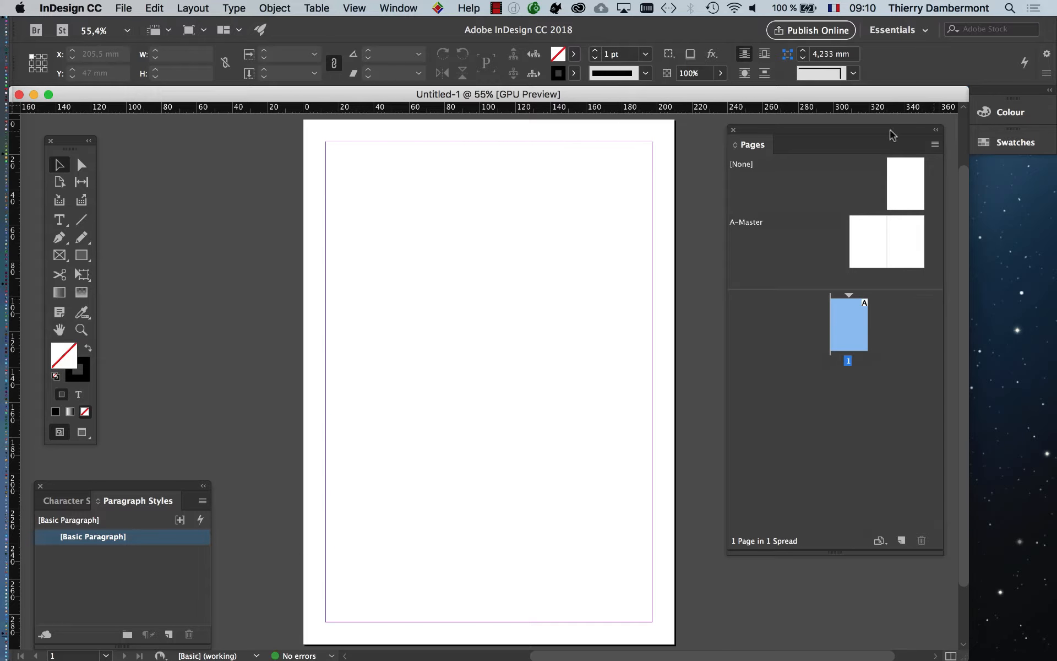
{"action": "left_click_drag", "start_coordinate": [892, 134], "coordinate": [872, 134]}
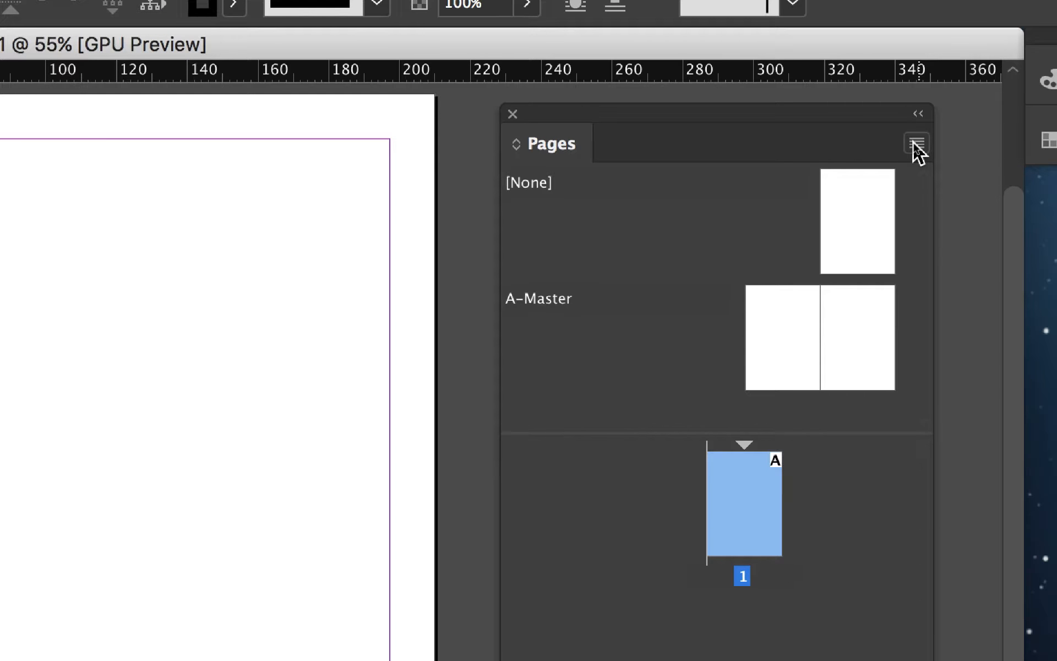
- Insert 7 pages after page 1, based on A-Master
{"action": "left_click", "coordinate": [916, 144]}
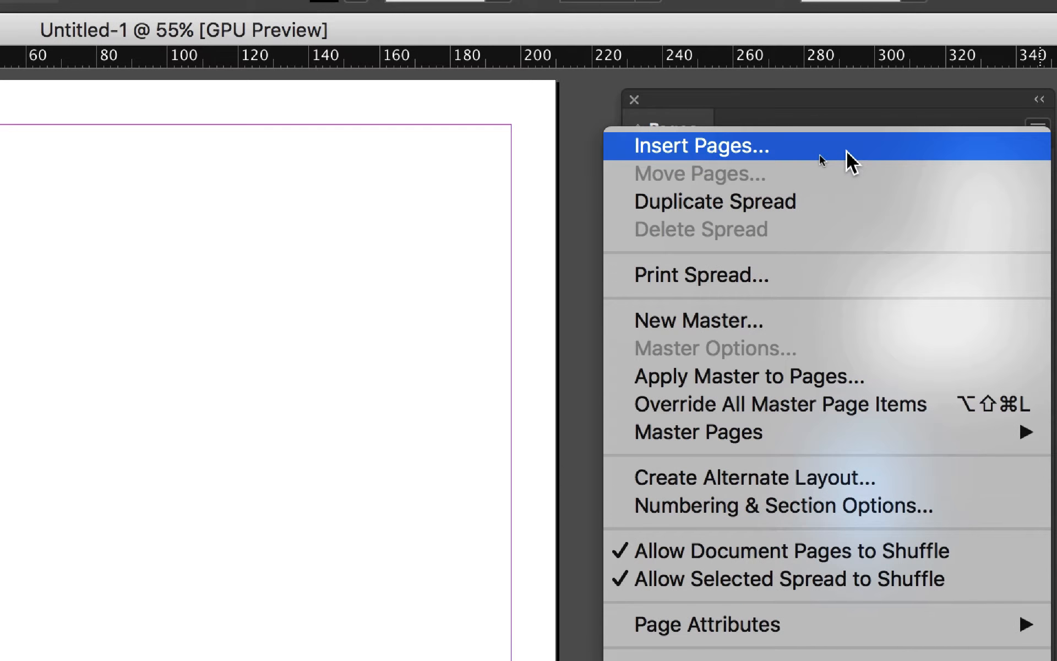
{"action": "left_click", "coordinate": [847, 151]}
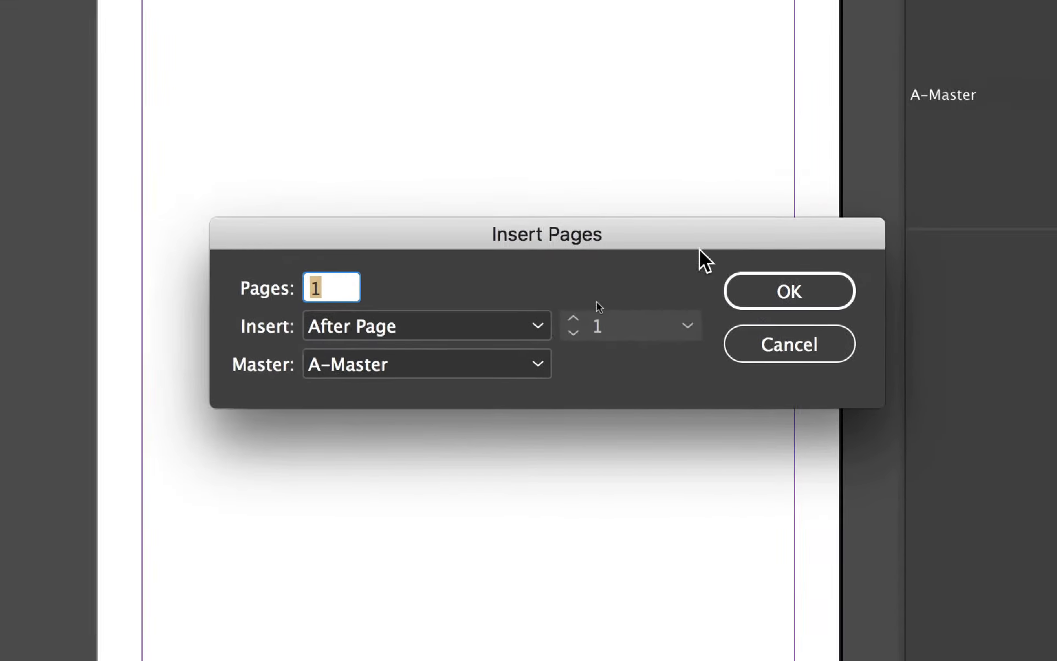
{"action": "type", "text": "7"}
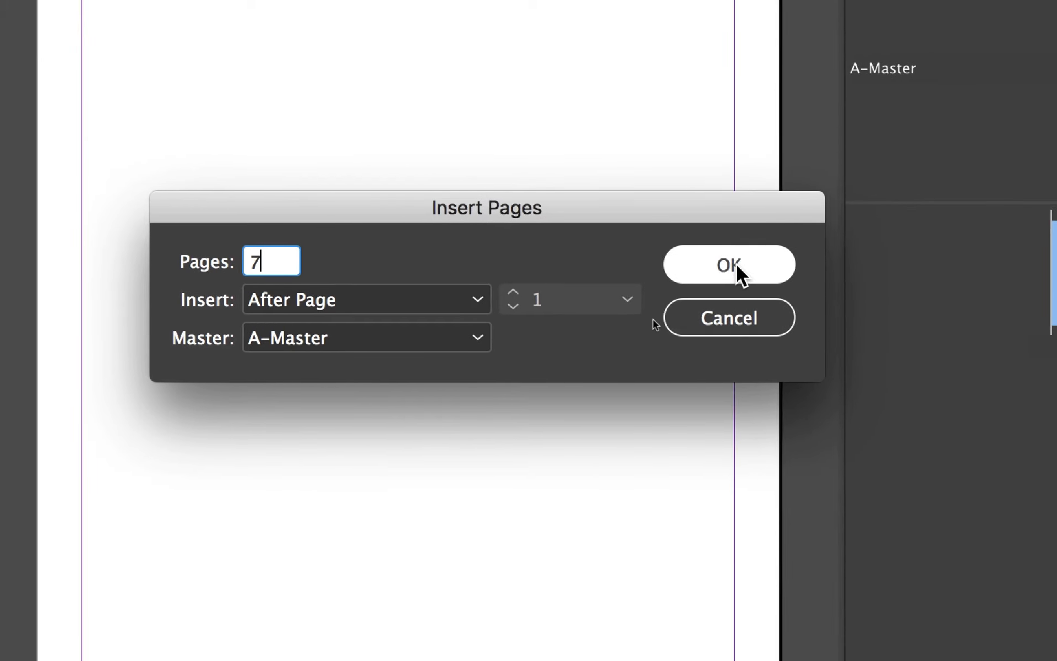
{"action": "left_click", "coordinate": [737, 264]}
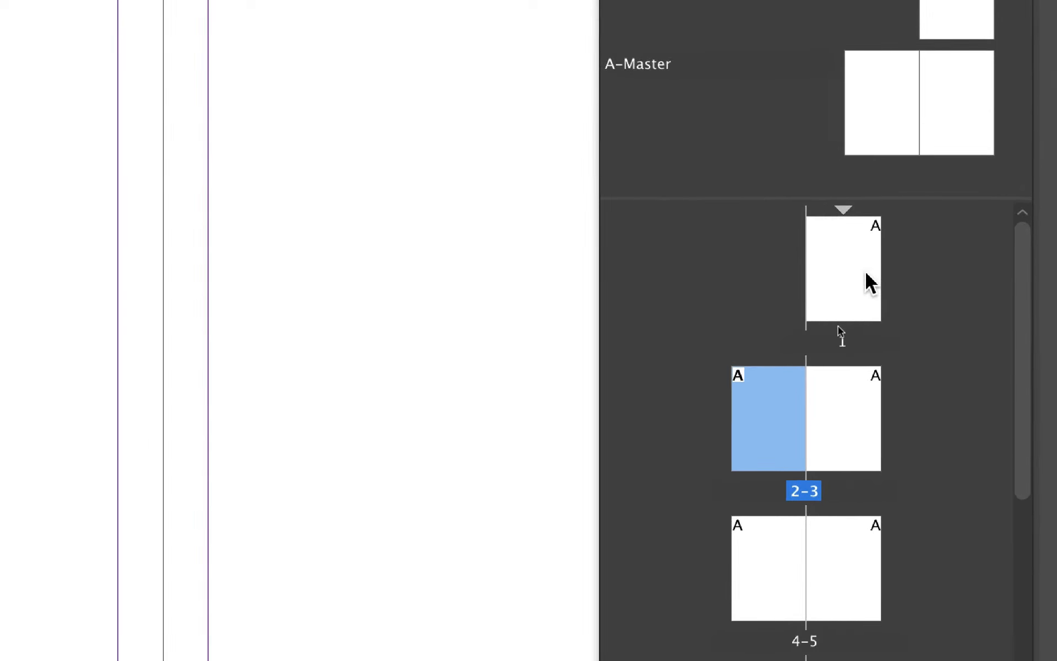
- Lengthen the Pages panel downward so it shows more of the document's spreads at once
{"action": "scroll", "coordinate": [863, 288], "scroll_direction": "down", "scroll_amount": 2}
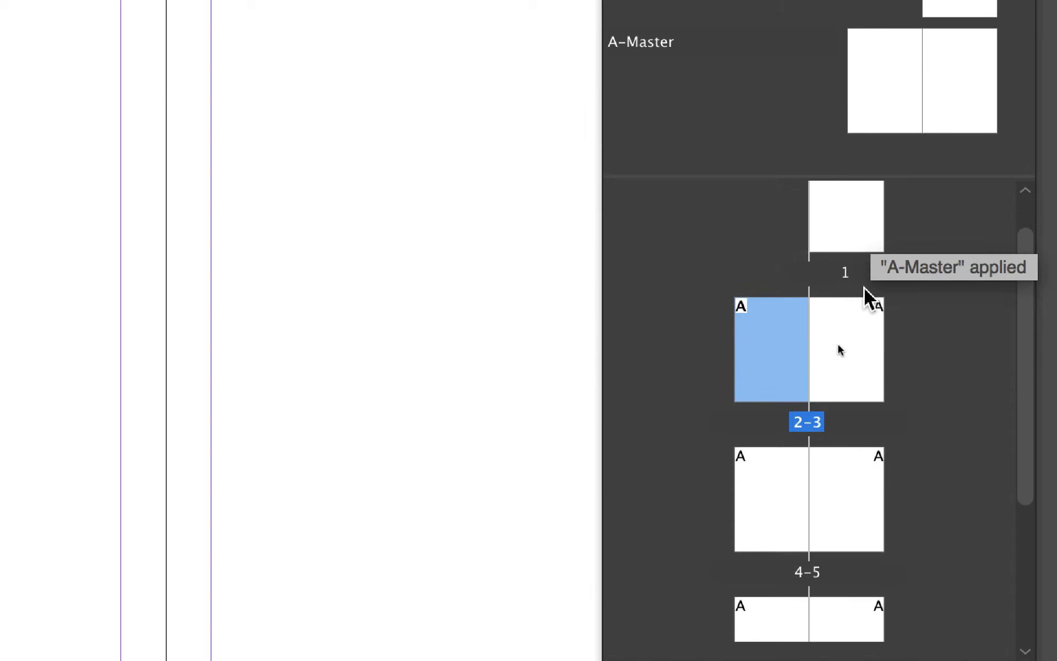
{"action": "scroll", "coordinate": [865, 288], "scroll_direction": "down", "scroll_amount": 5}
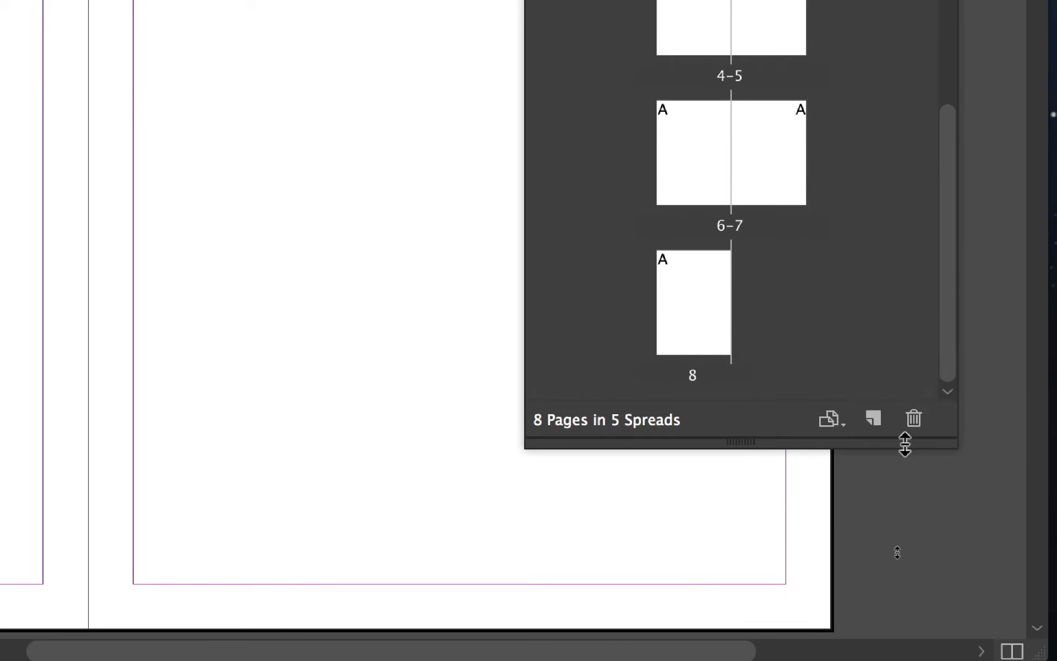
{"action": "left_click_drag", "start_coordinate": [904, 452], "coordinate": [908, 565]}
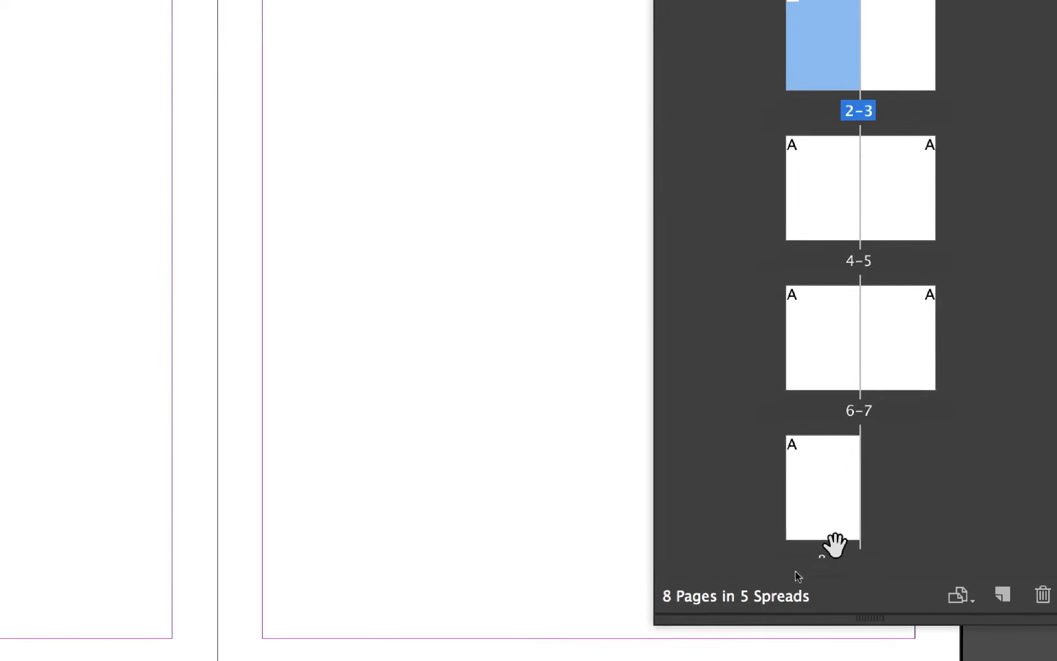
- Review the page spreads from page 1 through page 8 in the Pages panel
{"action": "scroll", "coordinate": [995, 375], "scroll_direction": "up", "scroll_amount": 3}
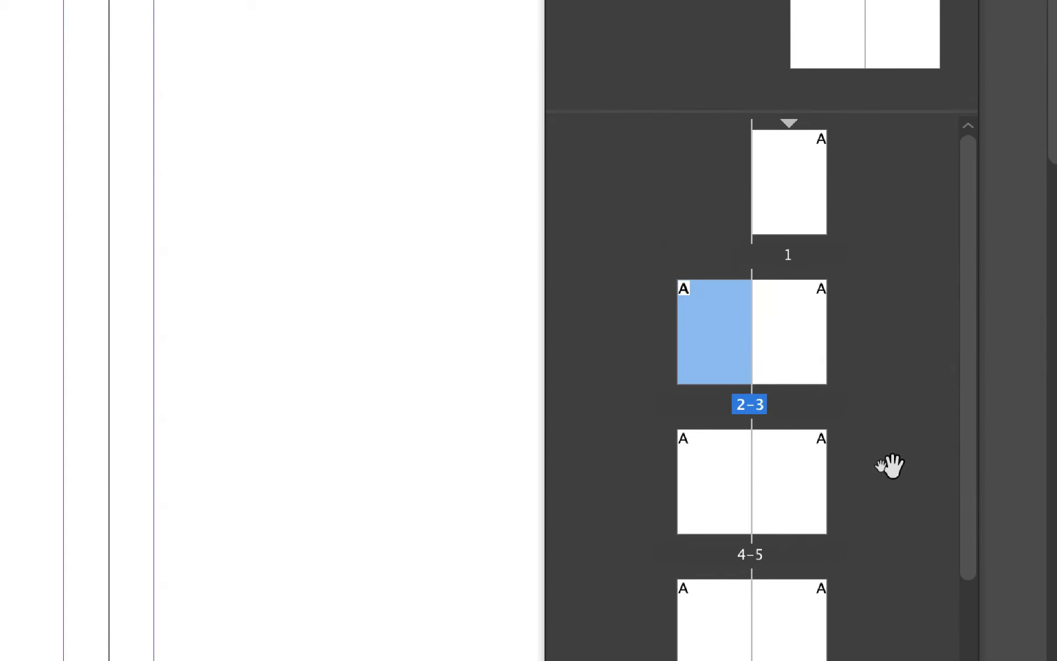
{"action": "scroll", "coordinate": [859, 352], "scroll_direction": "down", "scroll_amount": 3}
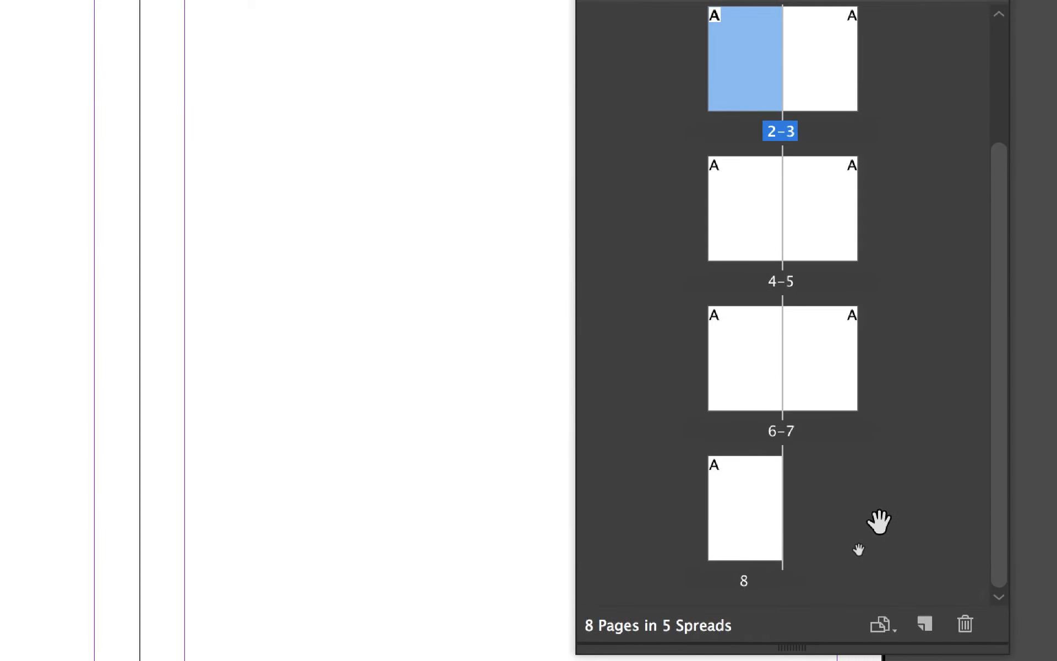
{"action": "scroll", "coordinate": [898, 507], "scroll_direction": "up", "scroll_amount": 5}
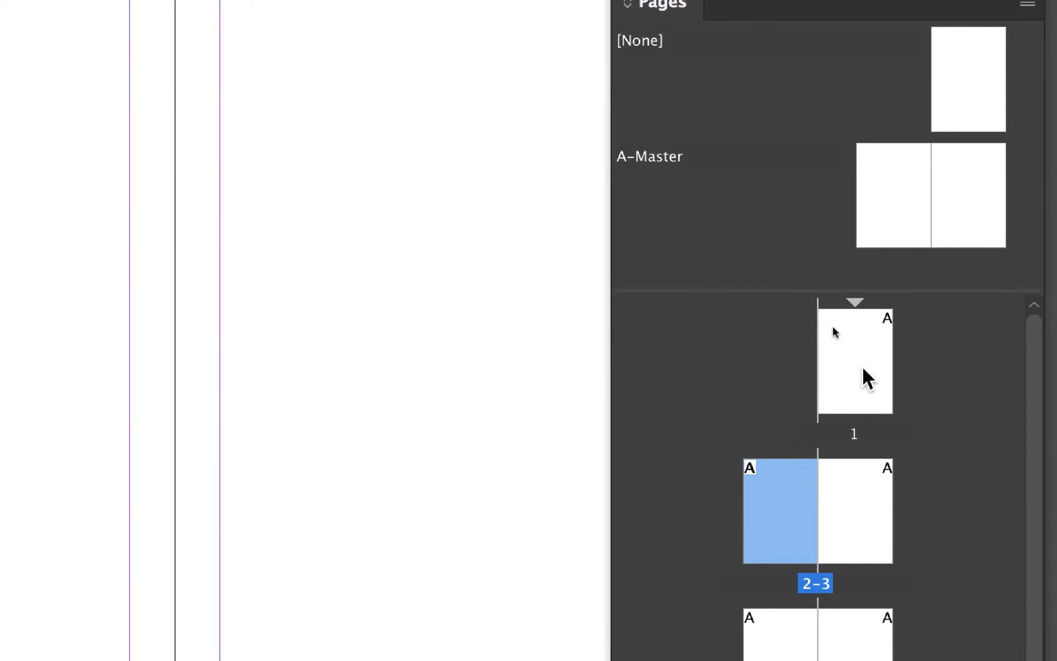
{"action": "scroll", "coordinate": [891, 525], "scroll_direction": "down", "scroll_amount": 2}
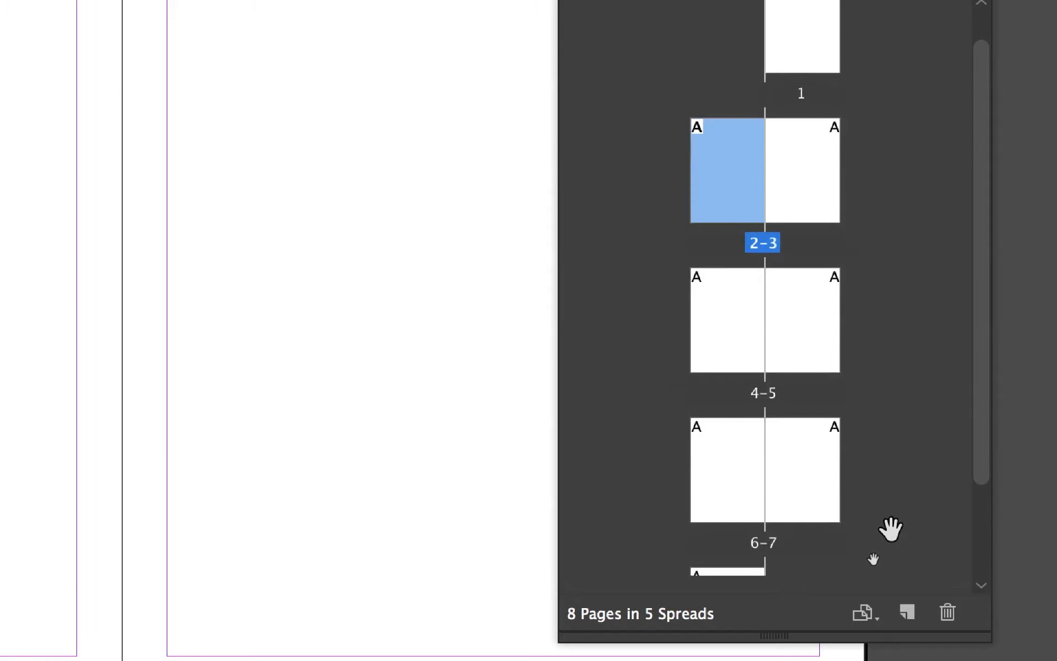
{"action": "scroll", "coordinate": [891, 529], "scroll_direction": "down", "scroll_amount": 2}
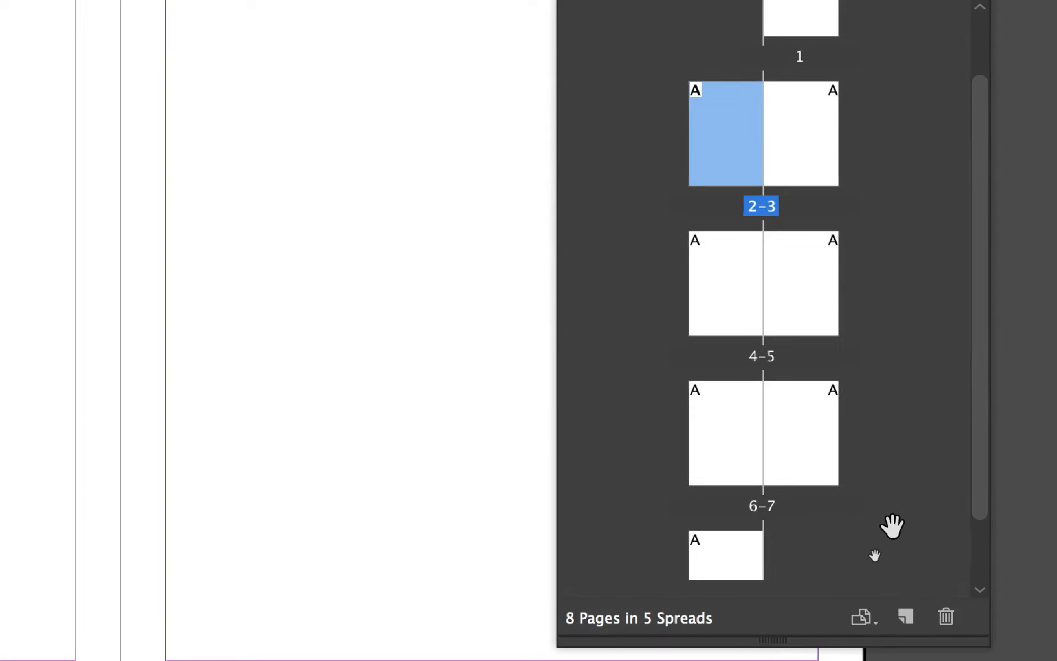
{"action": "scroll", "coordinate": [892, 526], "scroll_direction": "up", "scroll_amount": 2}
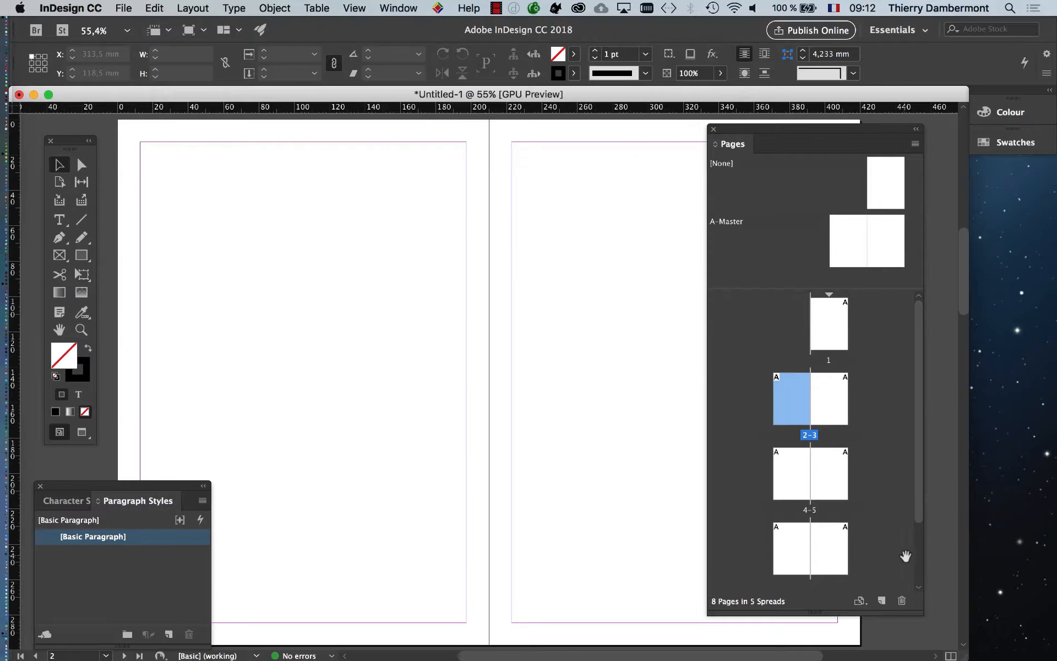
- Move the Pages panel farther off the document spread and reduce its masters area so all pages down to page 8 fit
{"action": "left_click_drag", "start_coordinate": [848, 130], "coordinate": [935, 110]}
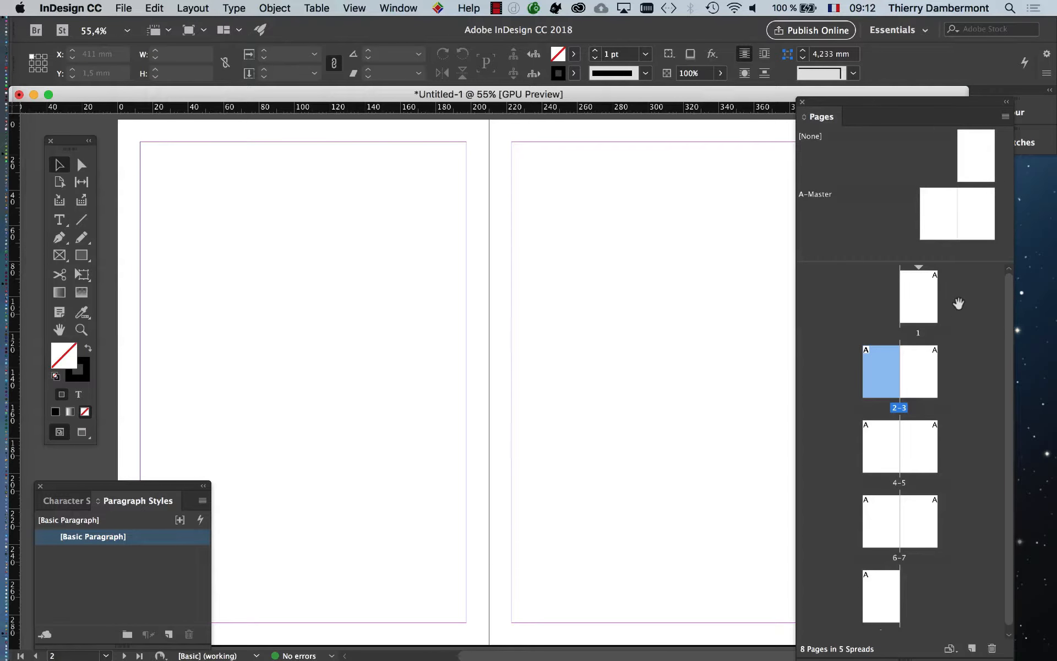
{"action": "left_click_drag", "start_coordinate": [939, 264], "coordinate": [941, 250]}
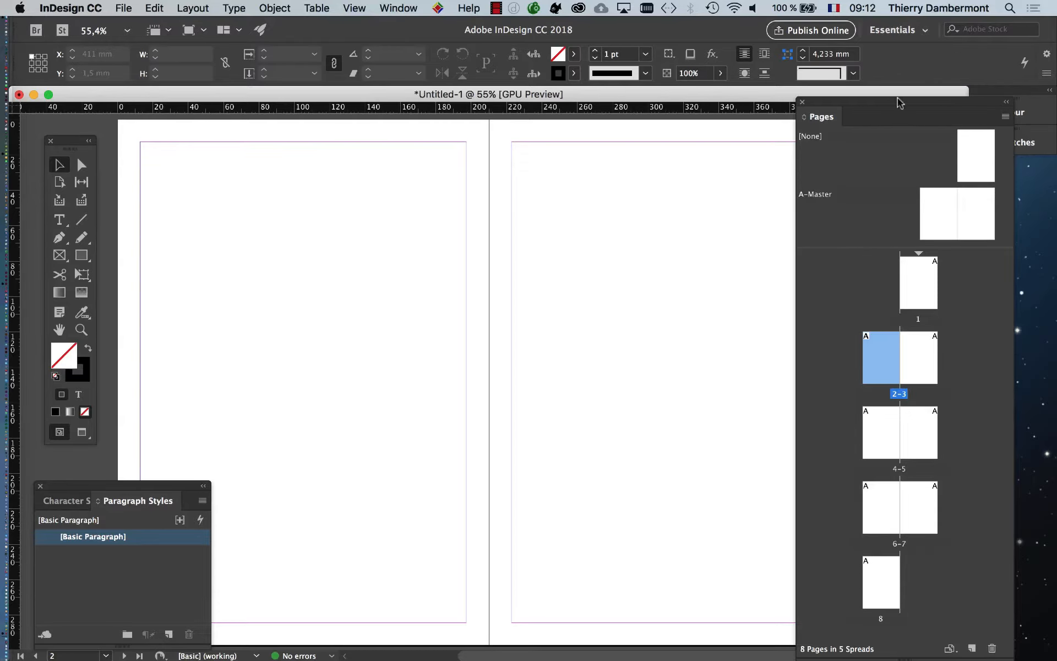
{"action": "left_click_drag", "start_coordinate": [876, 109], "coordinate": [854, 106]}
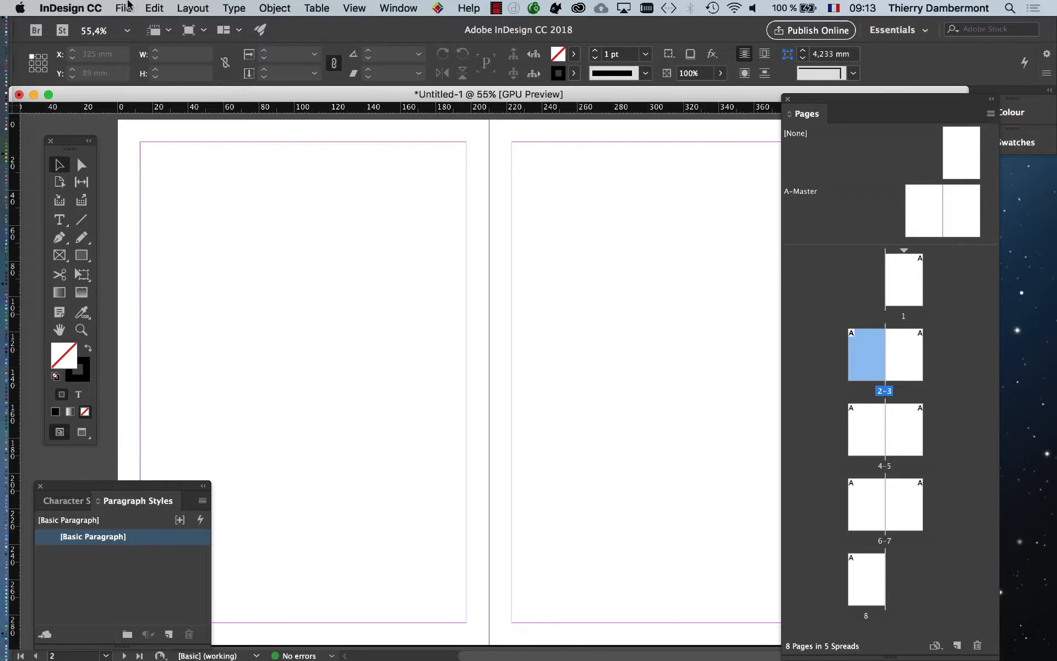
- Start saving the document under a new name, choosing the InDesign SESSION 1 folder as the location
{"action": "left_click", "coordinate": [129, 7]}
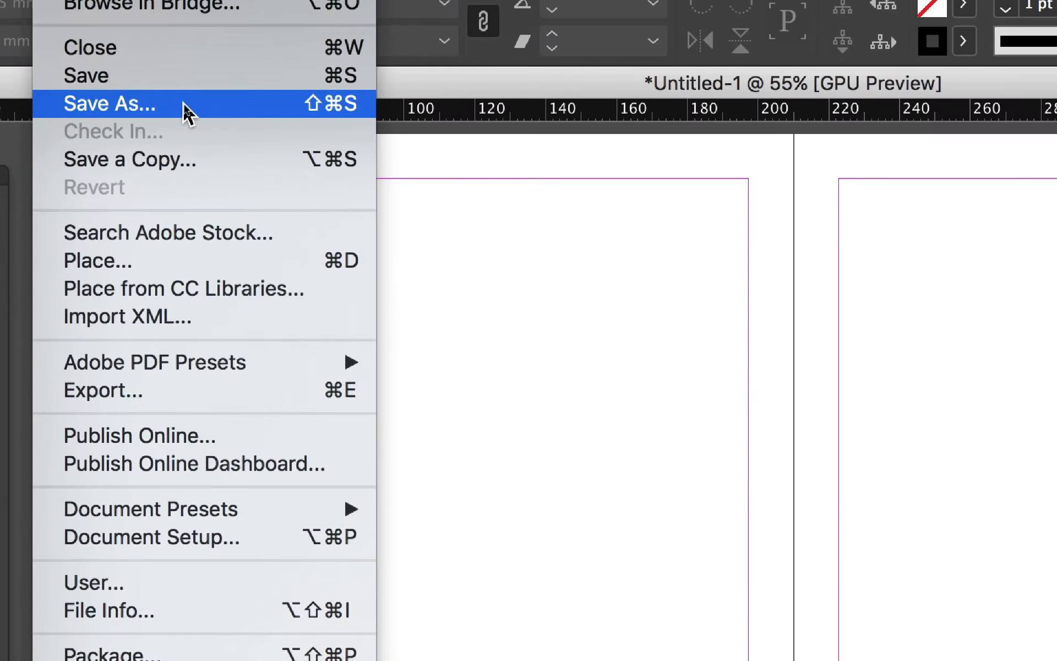
{"action": "left_click", "coordinate": [184, 104]}
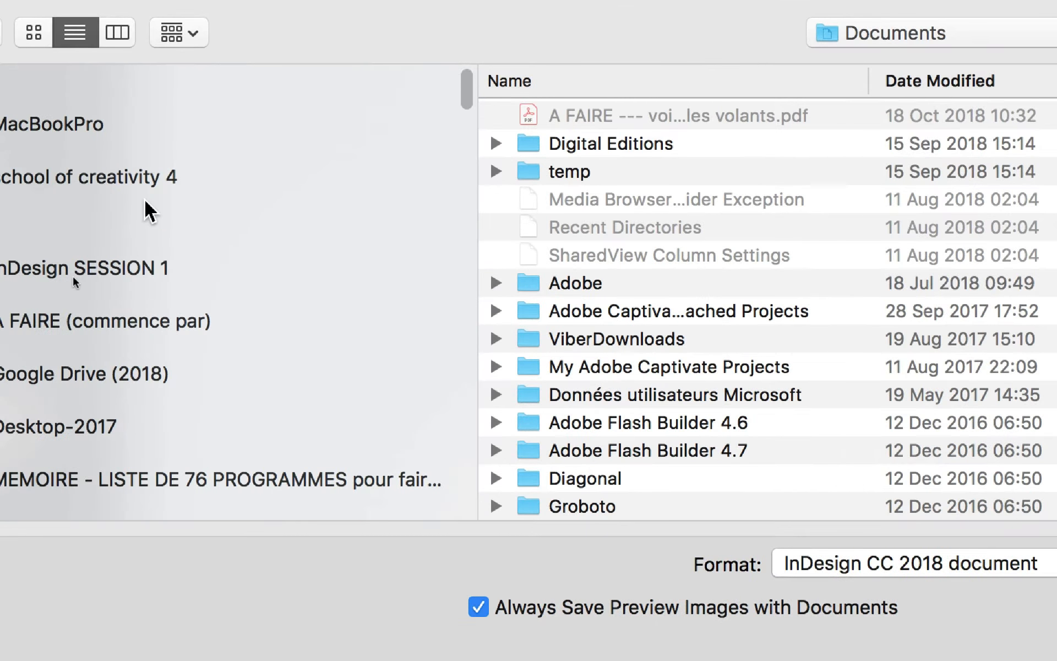
{"action": "left_click", "coordinate": [61, 277]}
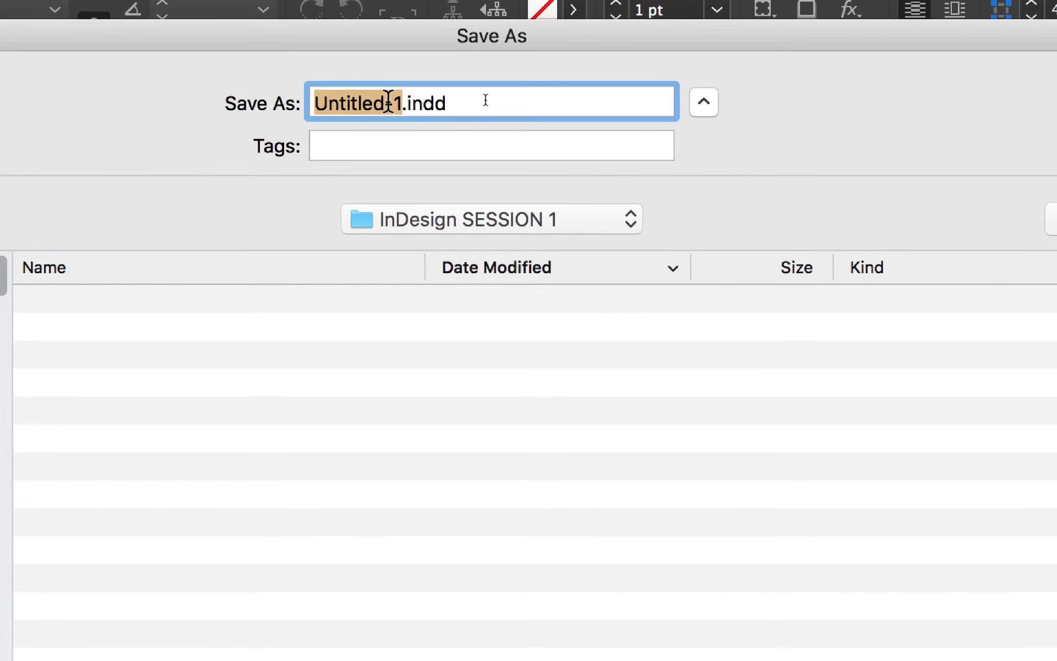
- Replace the default file name with document-01, keeping the .indd extension
{"action": "left_click", "coordinate": [394, 103]}
{"action": "left_click_drag", "start_coordinate": [394, 102], "coordinate": [287, 105]}
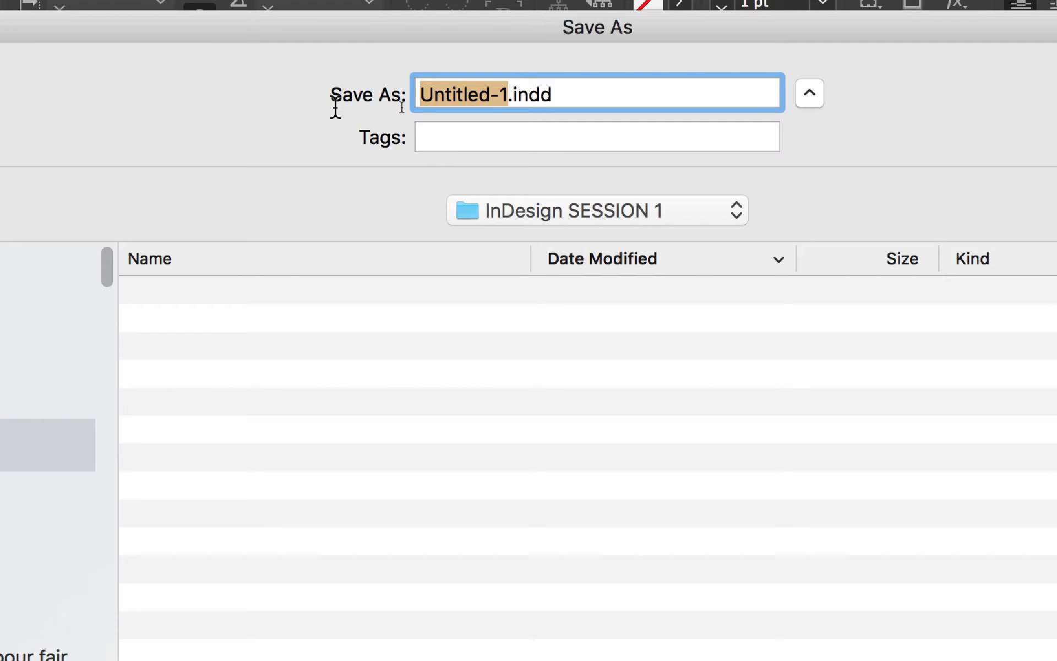
{"action": "type", "text": "doculenbt-0"}
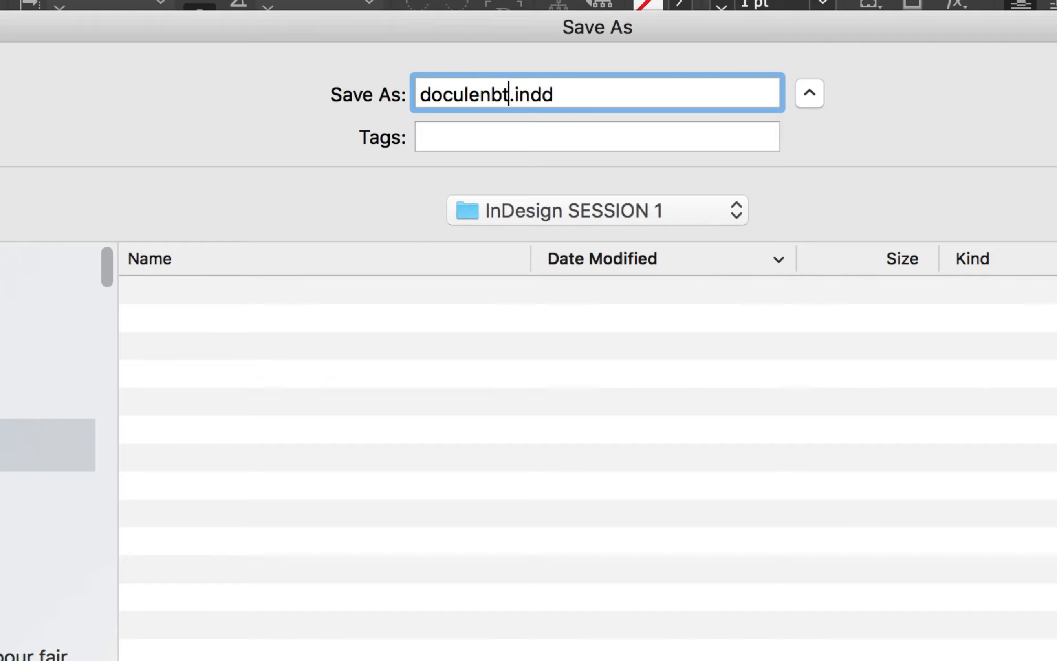
{"action": "type", "text": "1"}
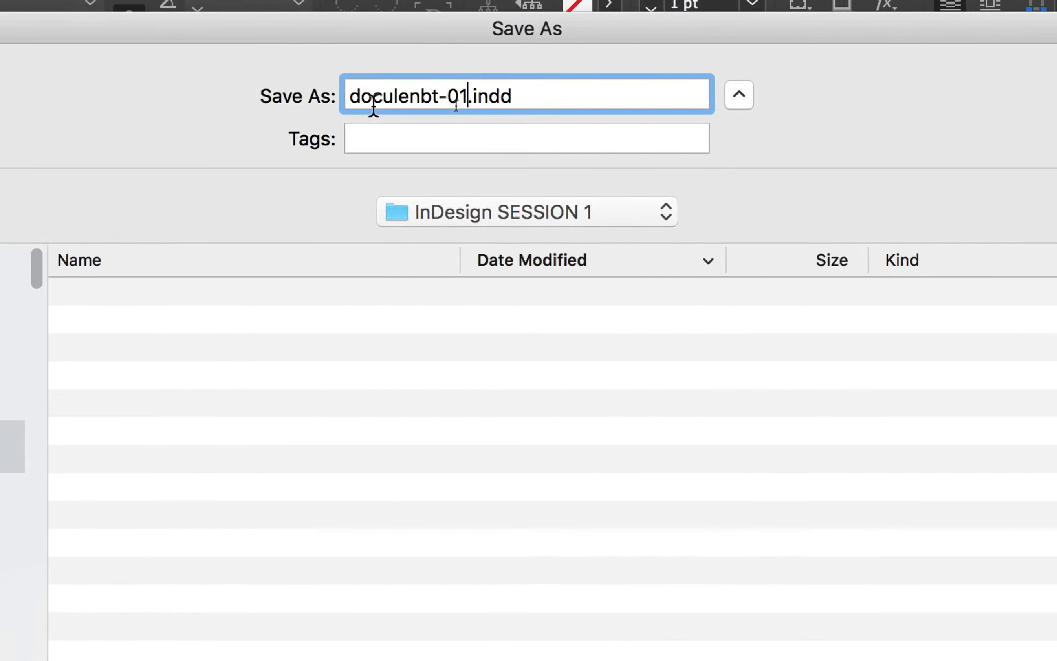
{"action": "left_click", "coordinate": [392, 102]}
{"action": "key", "text": "BackSpace"}
{"action": "left_click", "coordinate": [365, 102]}
{"action": "key", "text": "BackSpace"}
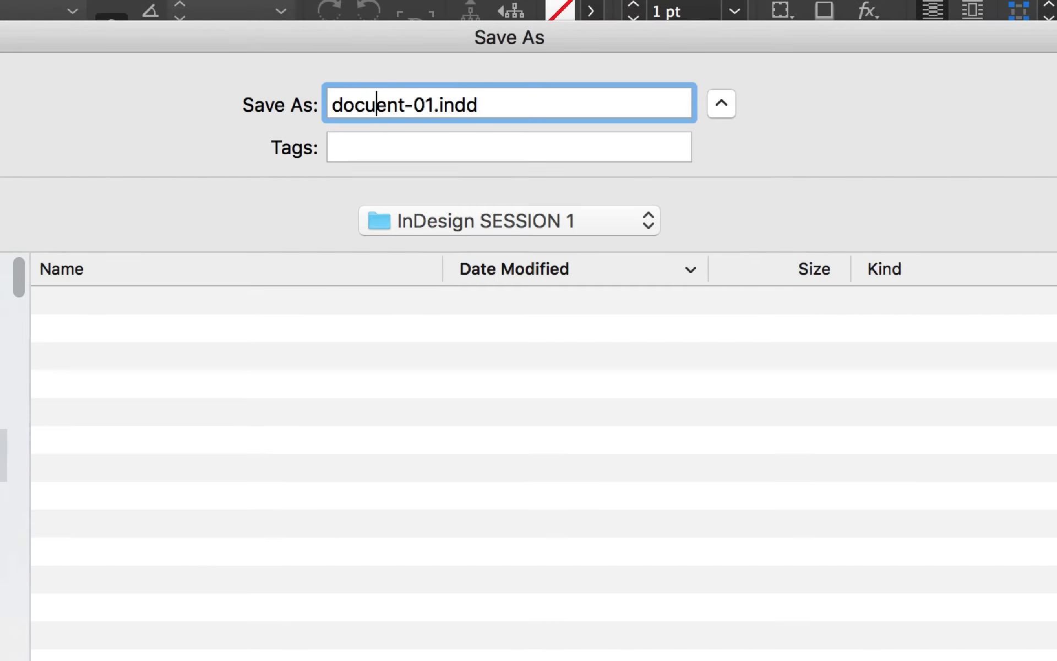
{"action": "type", "text": "m"}
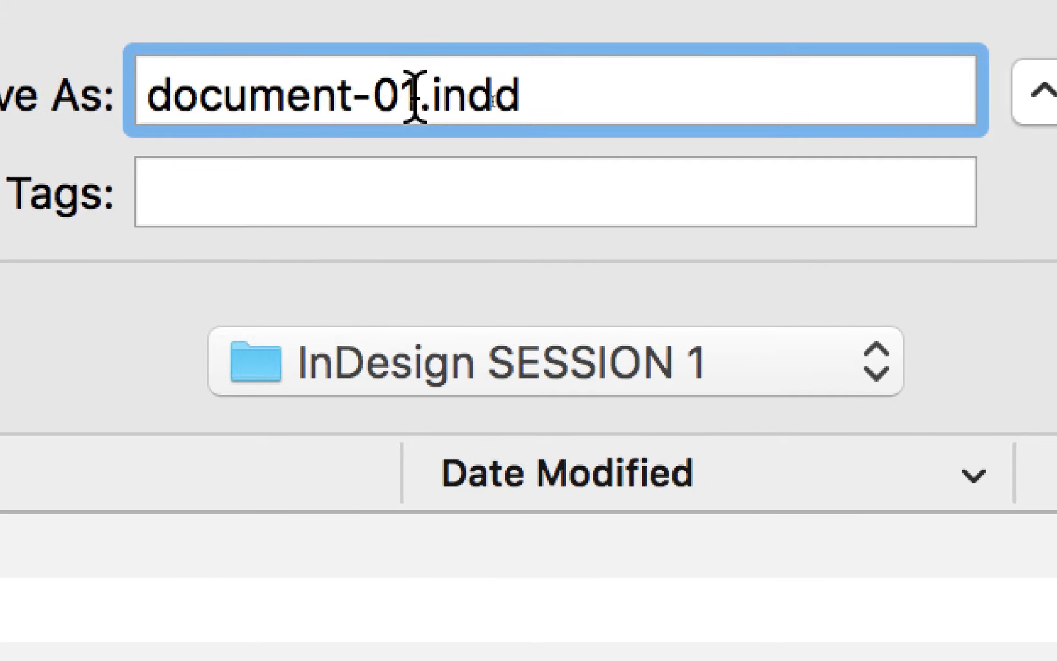
{"action": "left_click_drag", "start_coordinate": [468, 80], "coordinate": [241, 91]}
{"action": "left_click_drag", "start_coordinate": [370, 99], "coordinate": [329, 95]}
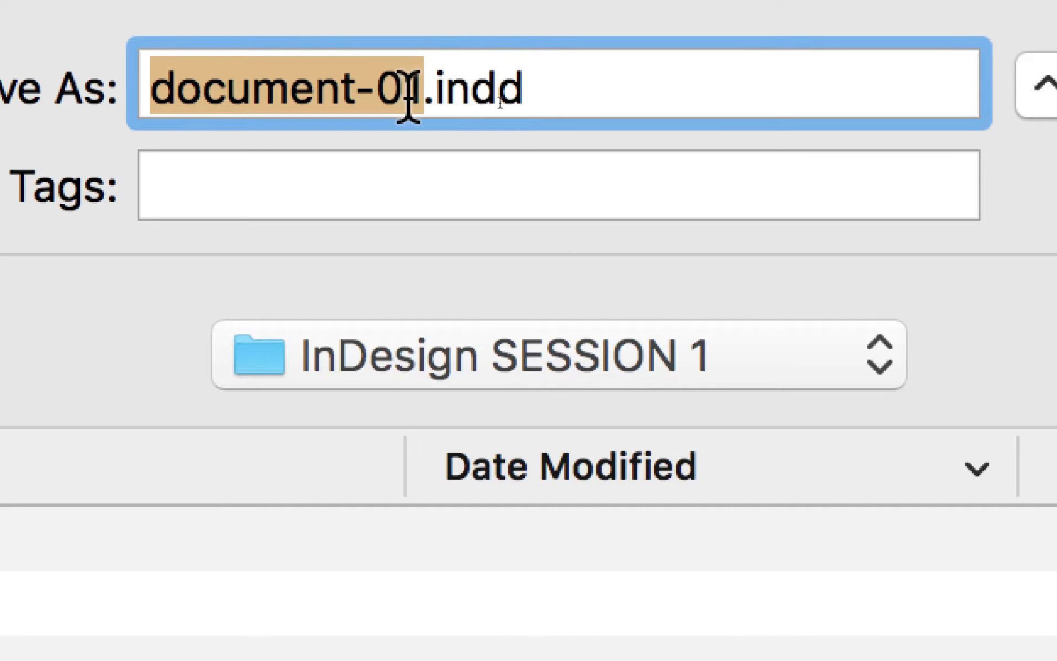
{"action": "left_click", "coordinate": [449, 74]}
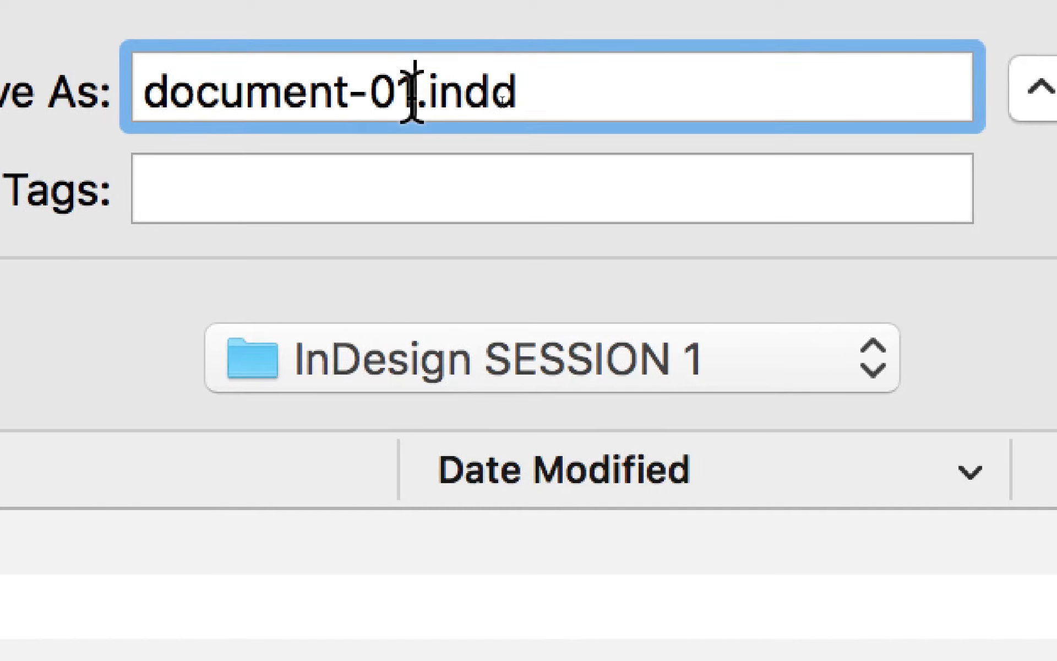
{"action": "double_click", "coordinate": [414, 90]}
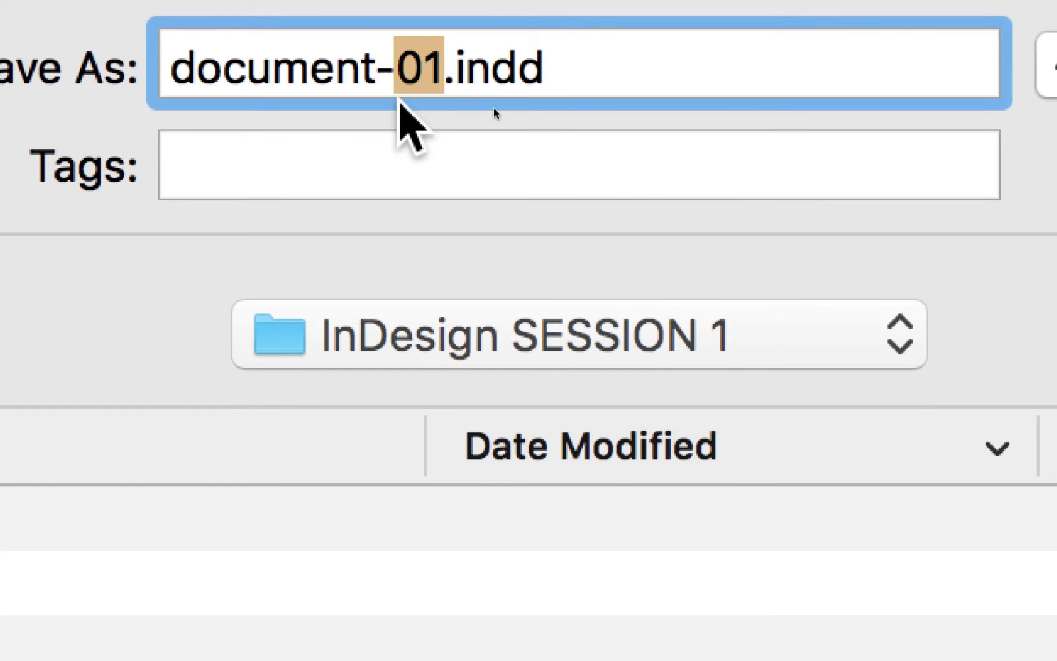
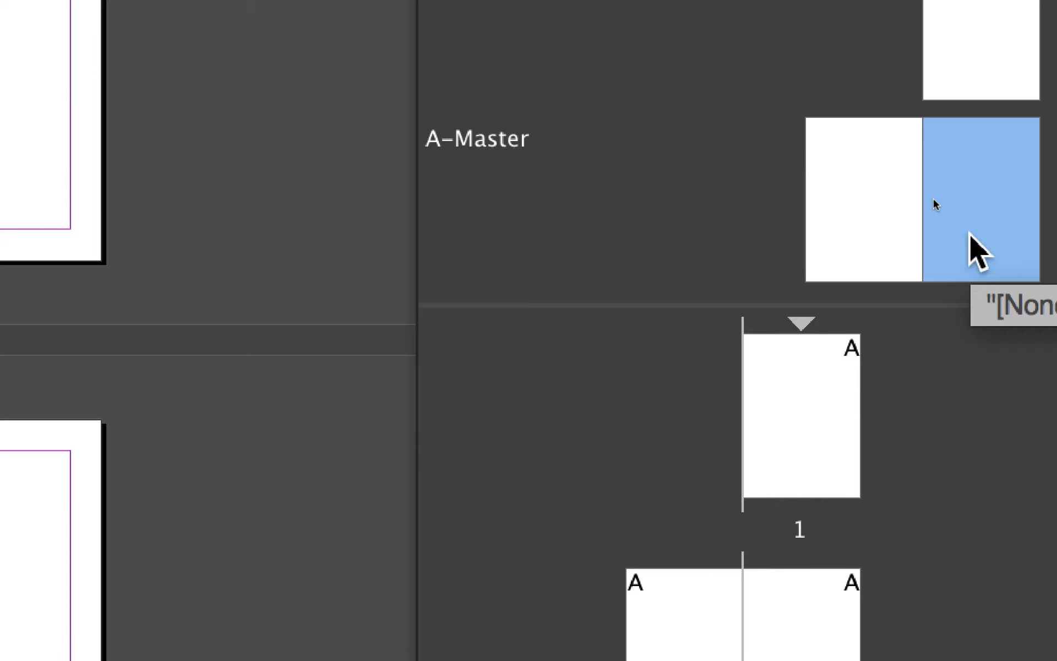
- Select both A-Master pages, examine their Margins and Columns settings, and close the dialog without applying changes
{"action": "left_click", "coordinate": [900, 208]}
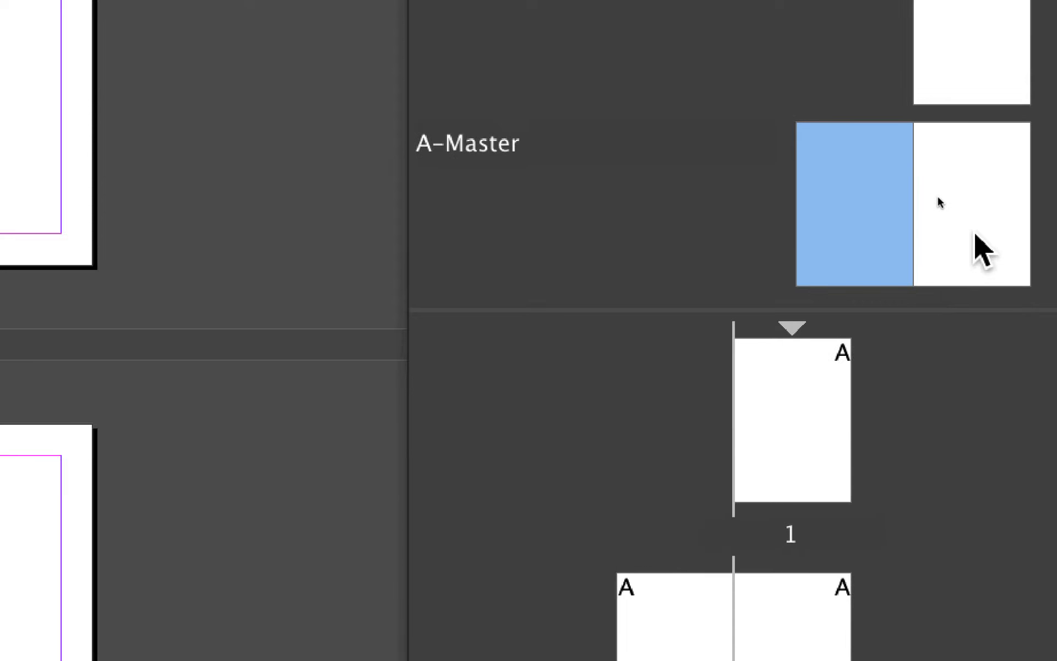
{"action": "left_click", "coordinate": [1006, 218], "text": "shift"}
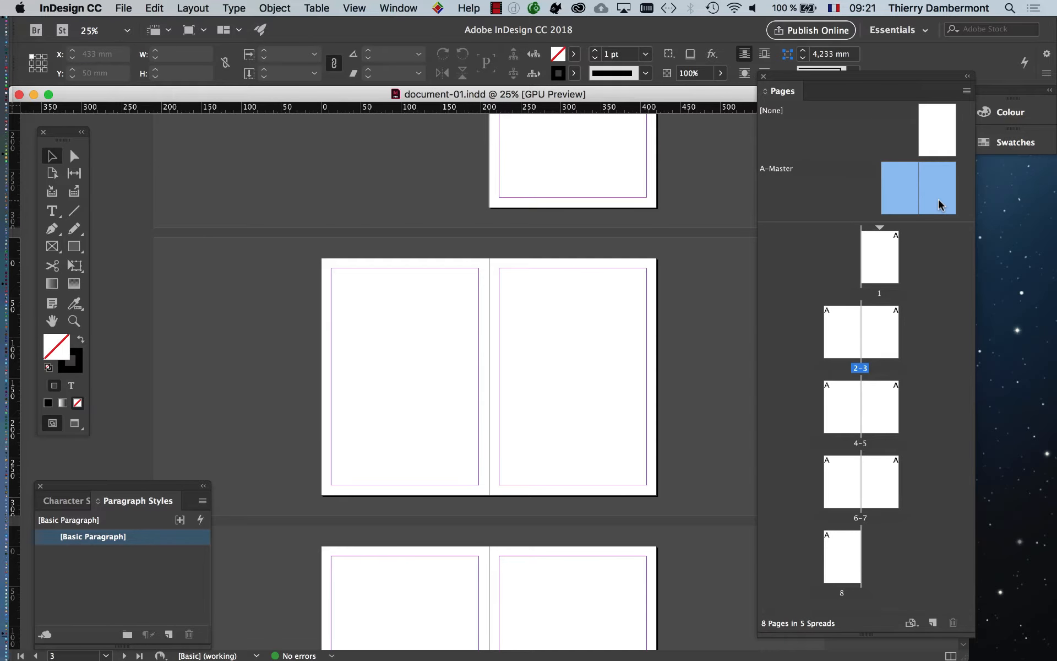
{"action": "left_click", "coordinate": [190, 8]}
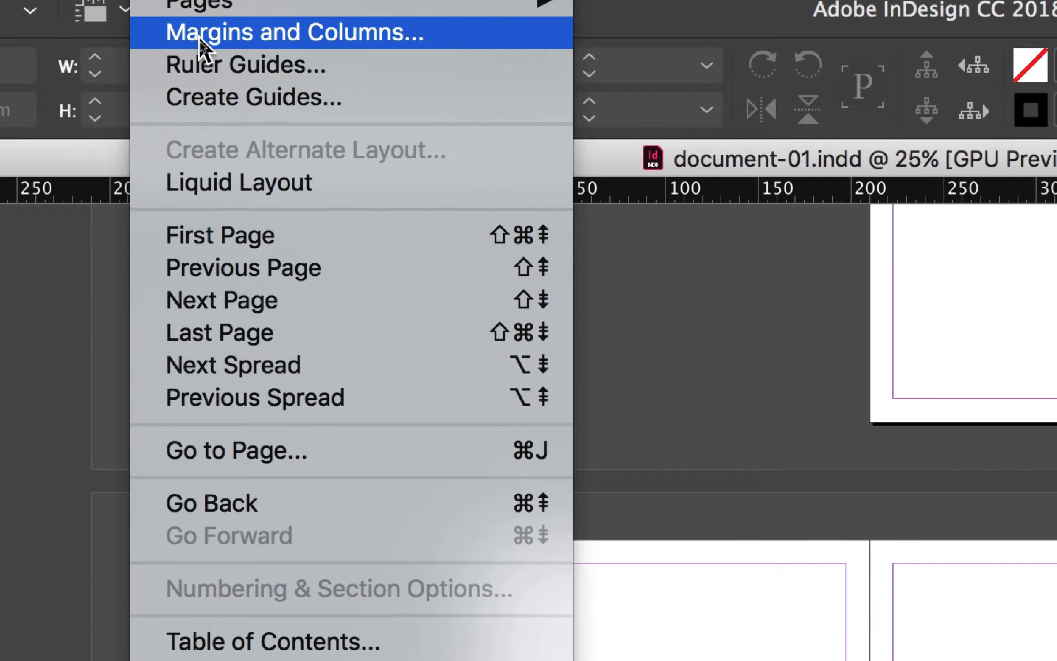
{"action": "left_click", "coordinate": [200, 35]}
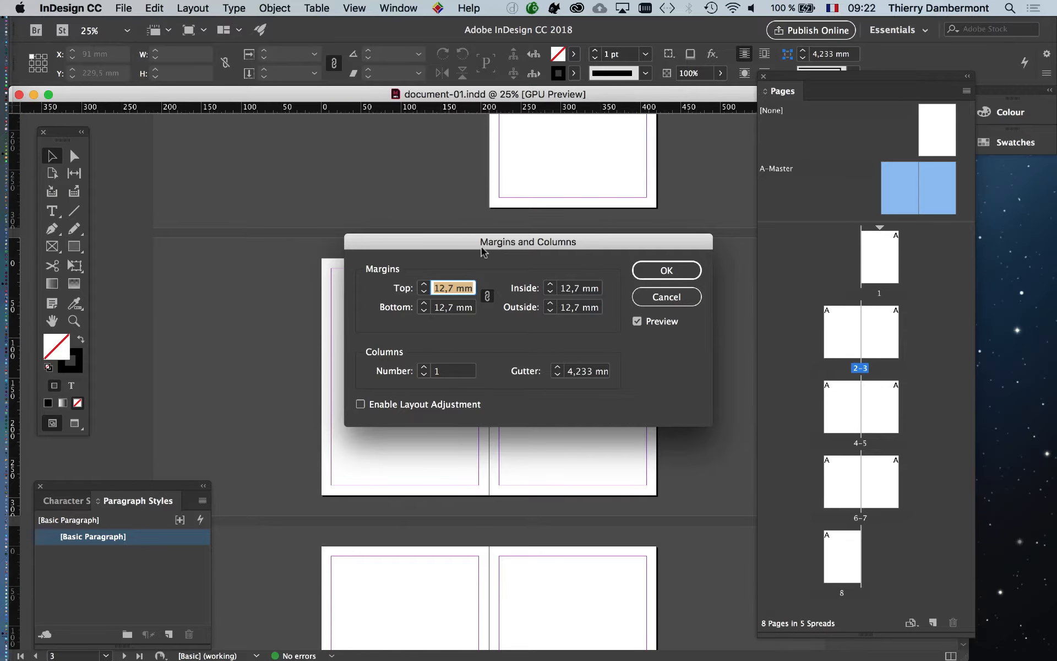
{"action": "left_click_drag", "start_coordinate": [482, 249], "coordinate": [733, 147]}
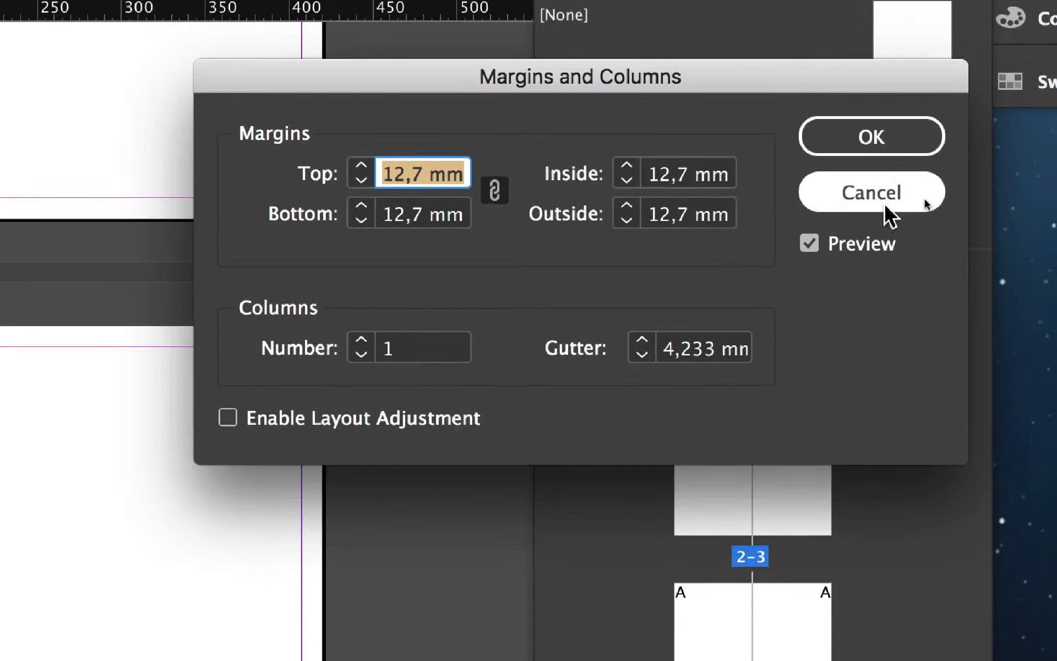
{"action": "left_click", "coordinate": [914, 241]}
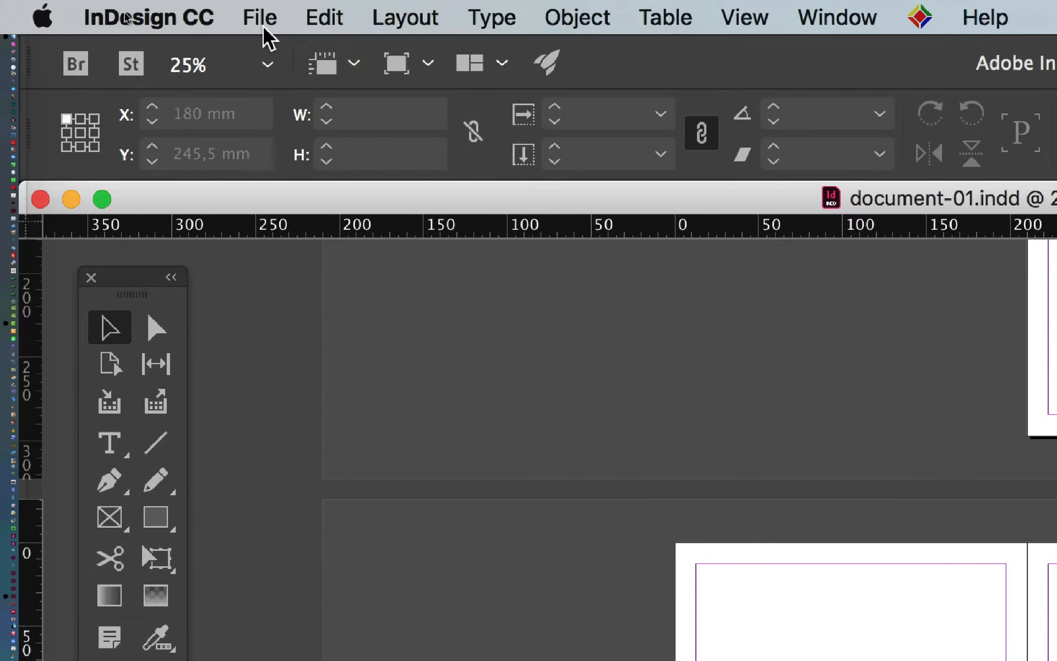
- Examine the Document Setup settings and close them without making changes
{"action": "left_click", "coordinate": [259, 21]}
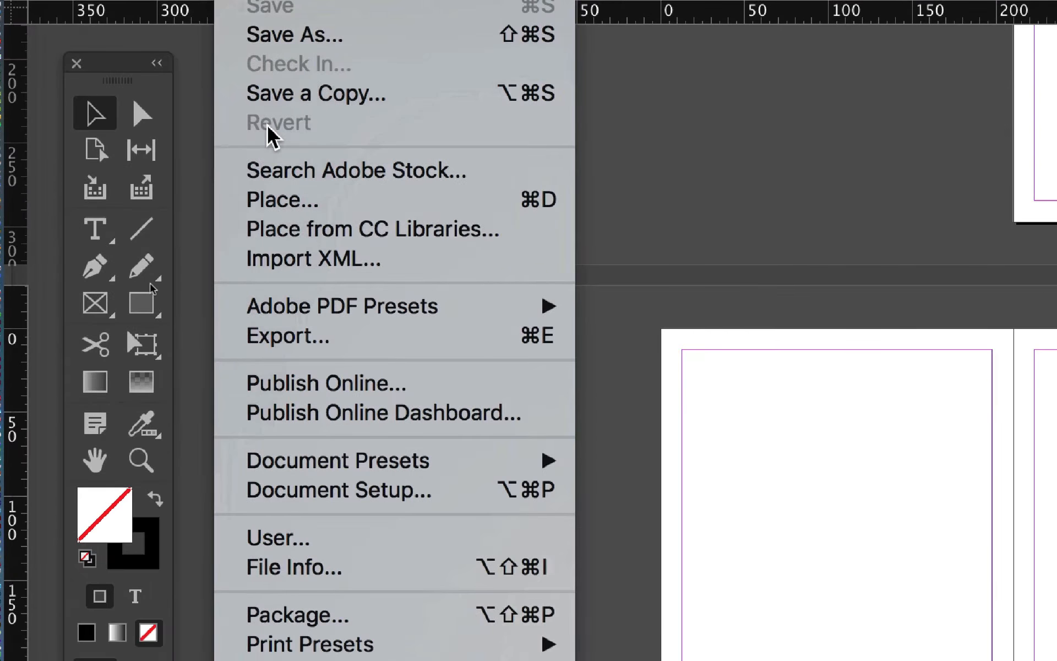
{"action": "mouse_move", "coordinate": [331, 660]}
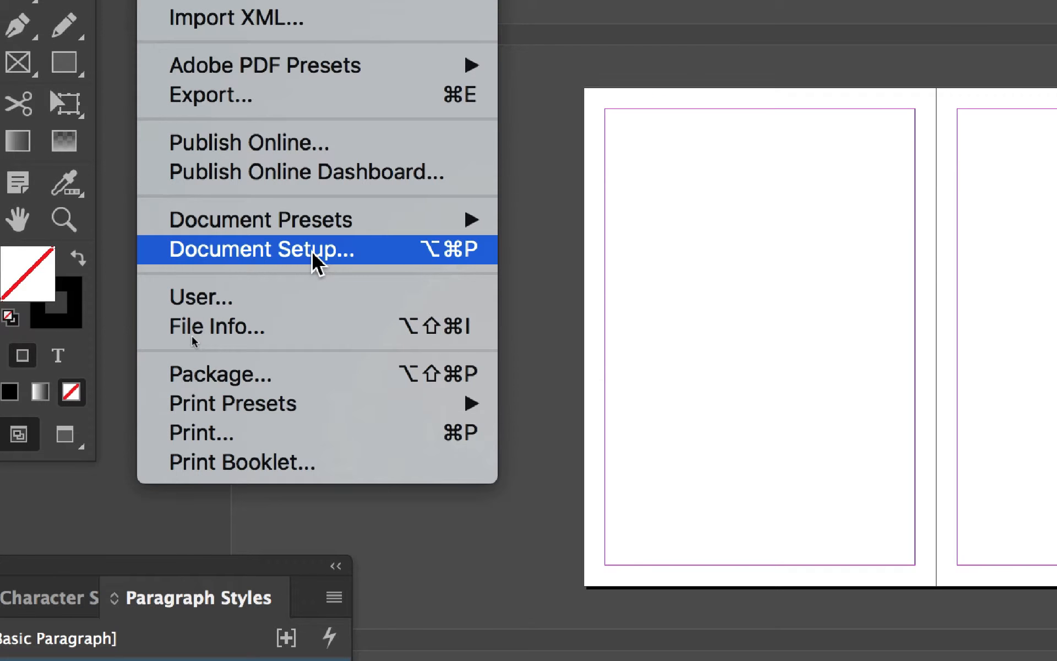
{"action": "left_click", "coordinate": [316, 250]}
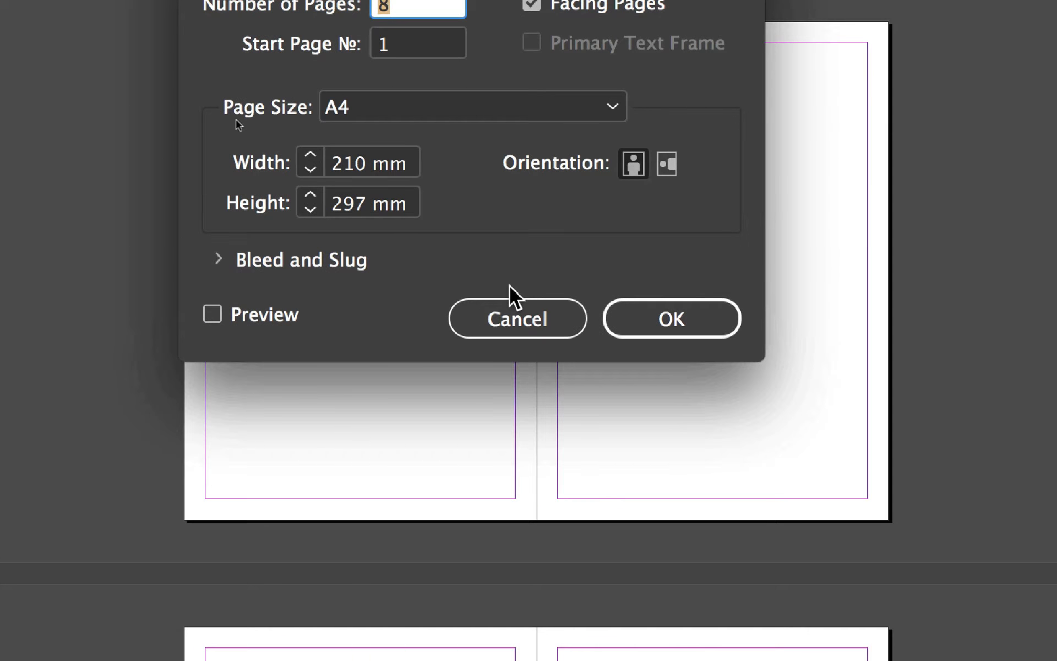
{"action": "left_click", "coordinate": [515, 314]}
- Open the A-Master spread's Margins and Columns settings, unlink the four margin values, and move the dialog clear of the document spread
{"action": "left_click", "coordinate": [316, 12]}
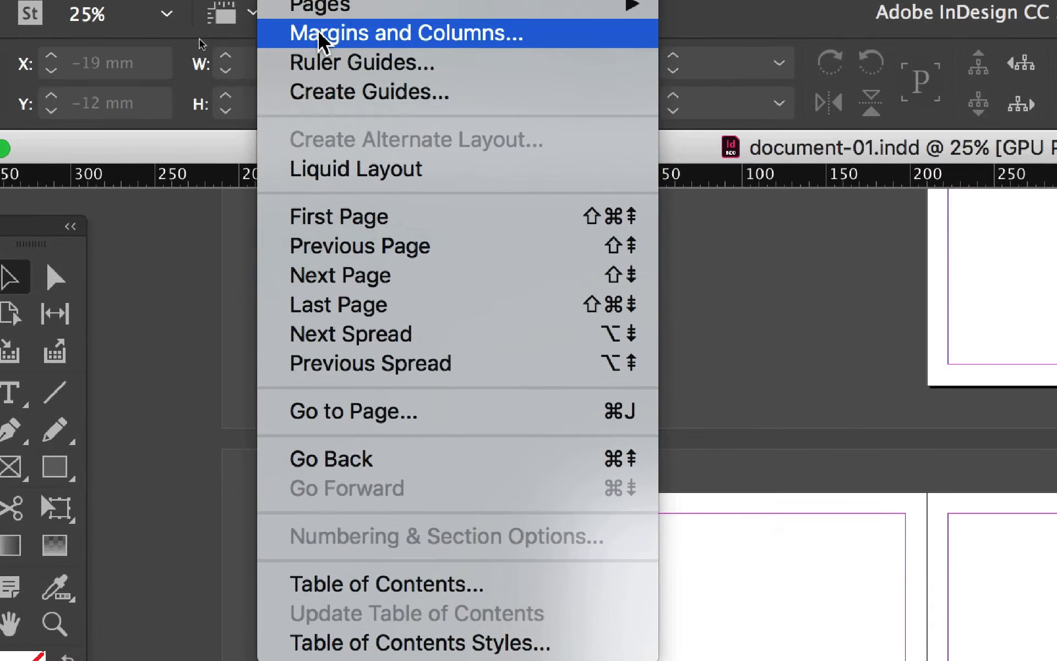
{"action": "left_click", "coordinate": [322, 34]}
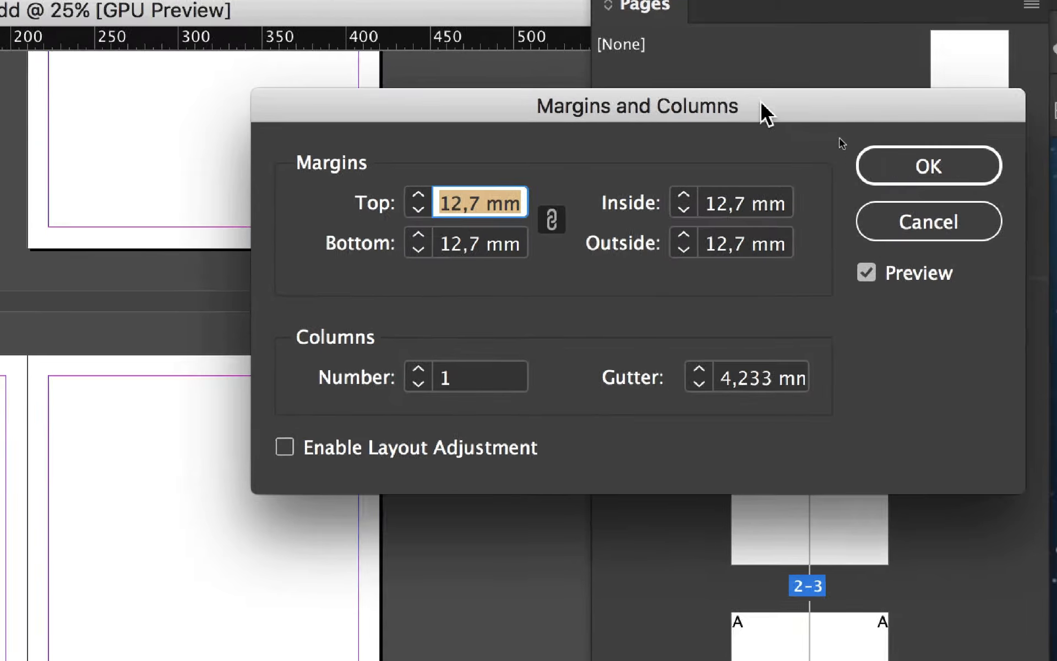
{"action": "left_click_drag", "start_coordinate": [920, 15], "coordinate": [323, 81]}
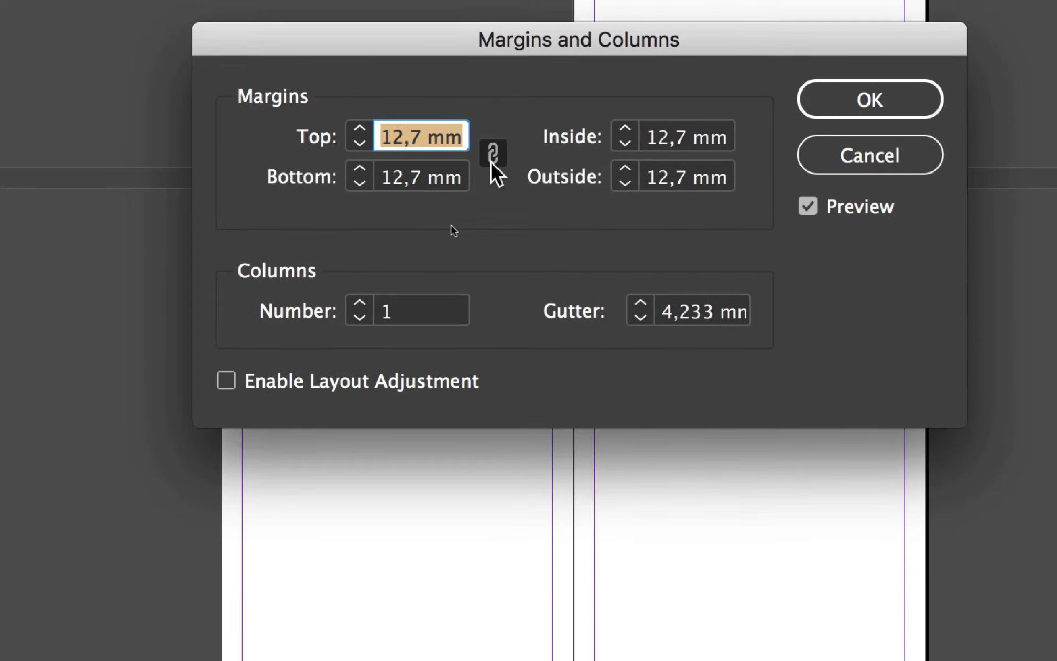
{"action": "left_click", "coordinate": [493, 155]}
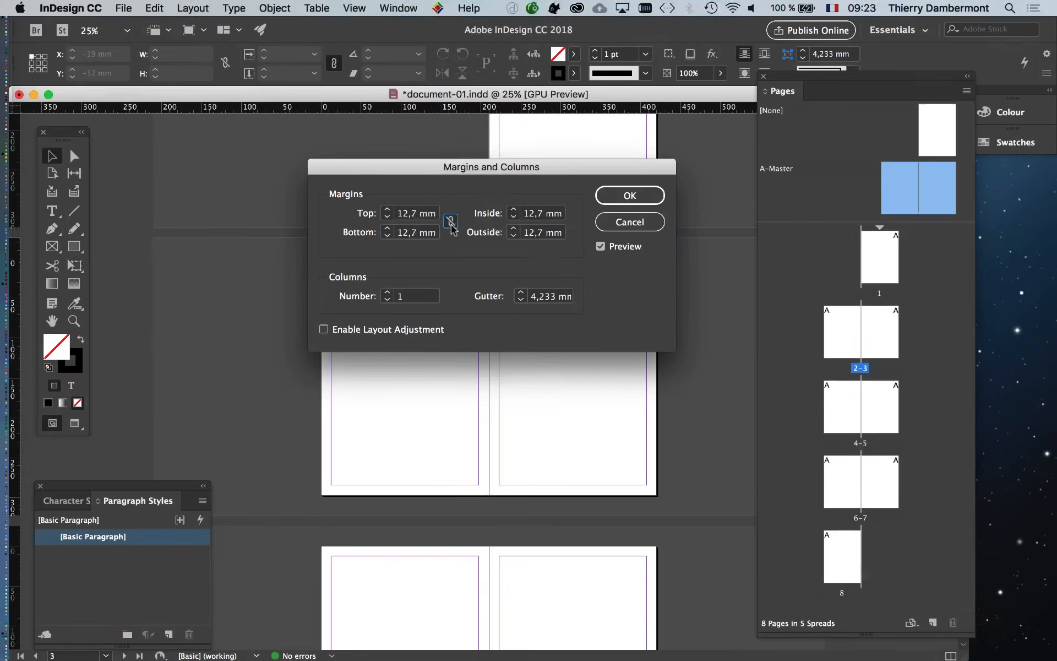
{"action": "left_click_drag", "start_coordinate": [623, 176], "coordinate": [926, 169]}
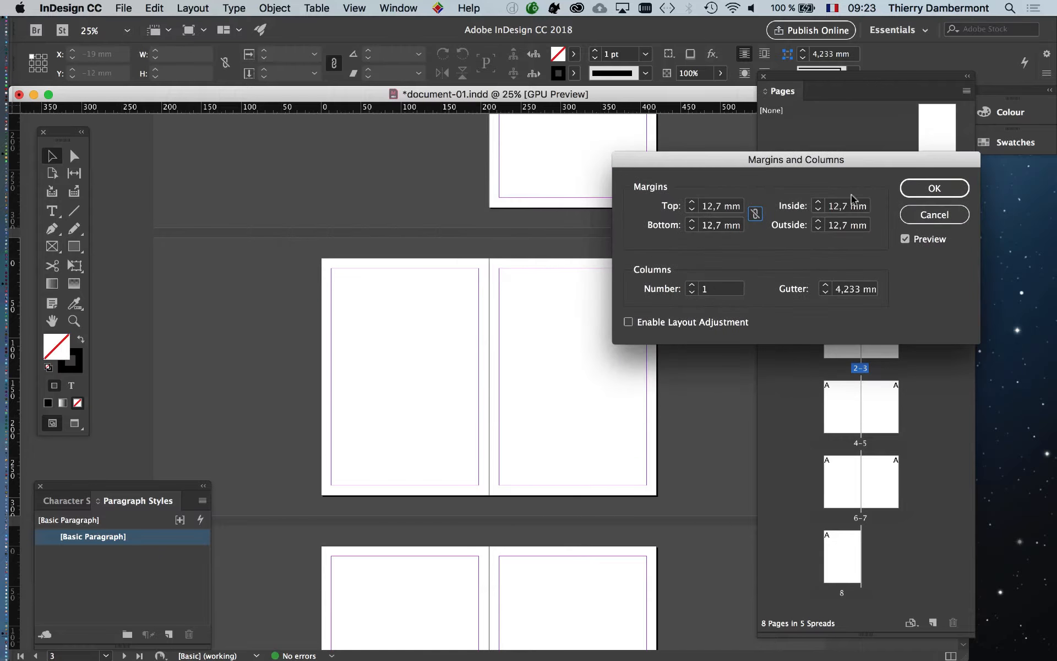
- Set the A-Master spread's inside margin to 20 mm and apply the change
{"action": "left_click", "coordinate": [819, 203]}
{"action": "left_click", "coordinate": [819, 203]}
{"action": "left_click", "coordinate": [819, 203]}
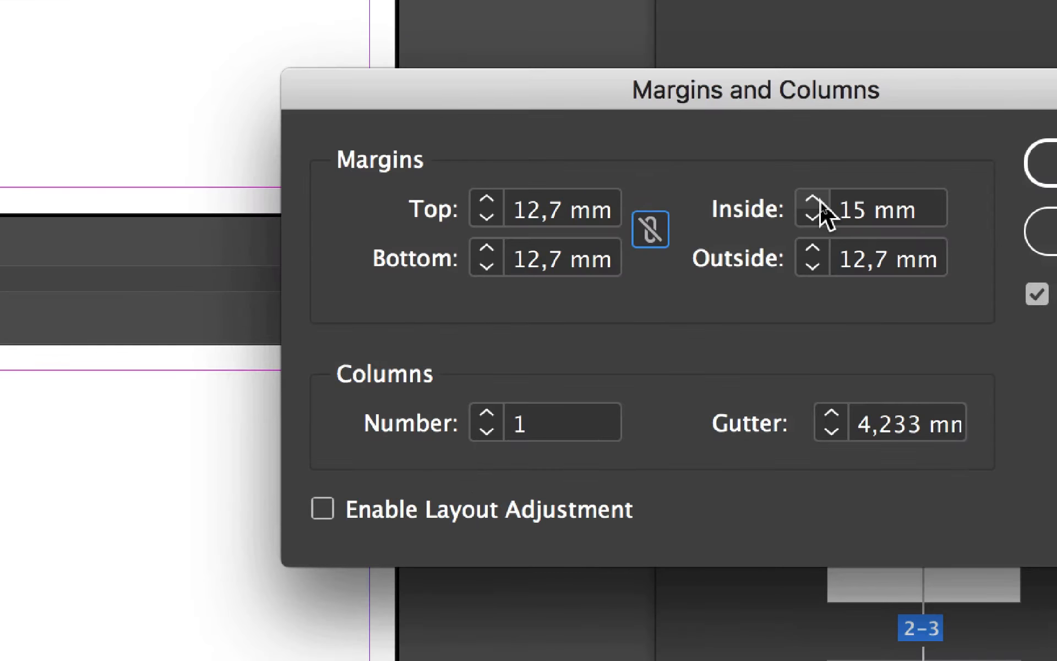
{"action": "left_click", "coordinate": [819, 203]}
{"action": "left_click", "coordinate": [819, 202]}
{"action": "left_click", "coordinate": [819, 203]}
{"action": "left_click", "coordinate": [819, 203]}
{"action": "left_click", "coordinate": [818, 203]}
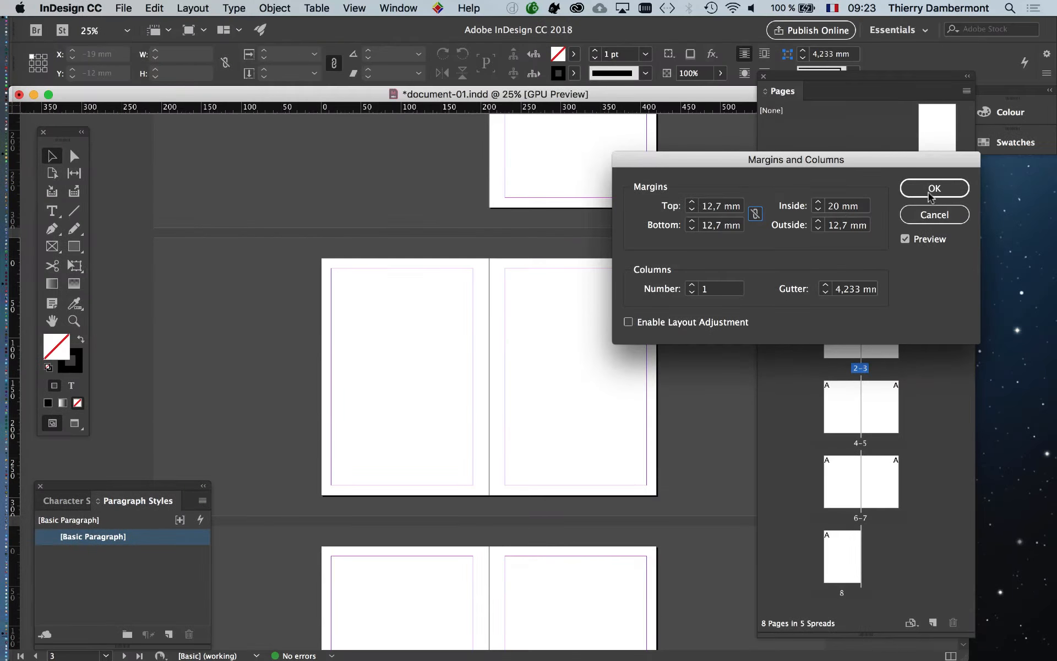
{"action": "left_click", "coordinate": [1027, 155]}
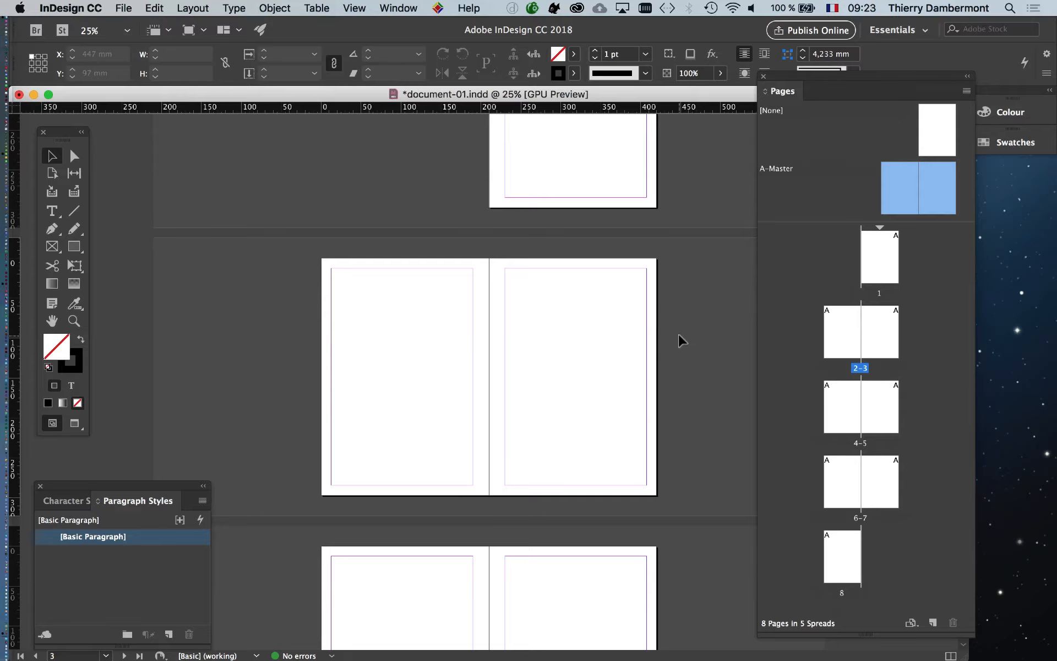
- Look through all the document's spreads, also at 12.5% magnification, to examine the inside margins on every page
{"action": "scroll", "coordinate": [645, 296], "scroll_direction": "down", "scroll_amount": 5}
{"action": "scroll", "coordinate": [634, 339], "scroll_direction": "down", "scroll_amount": 3}
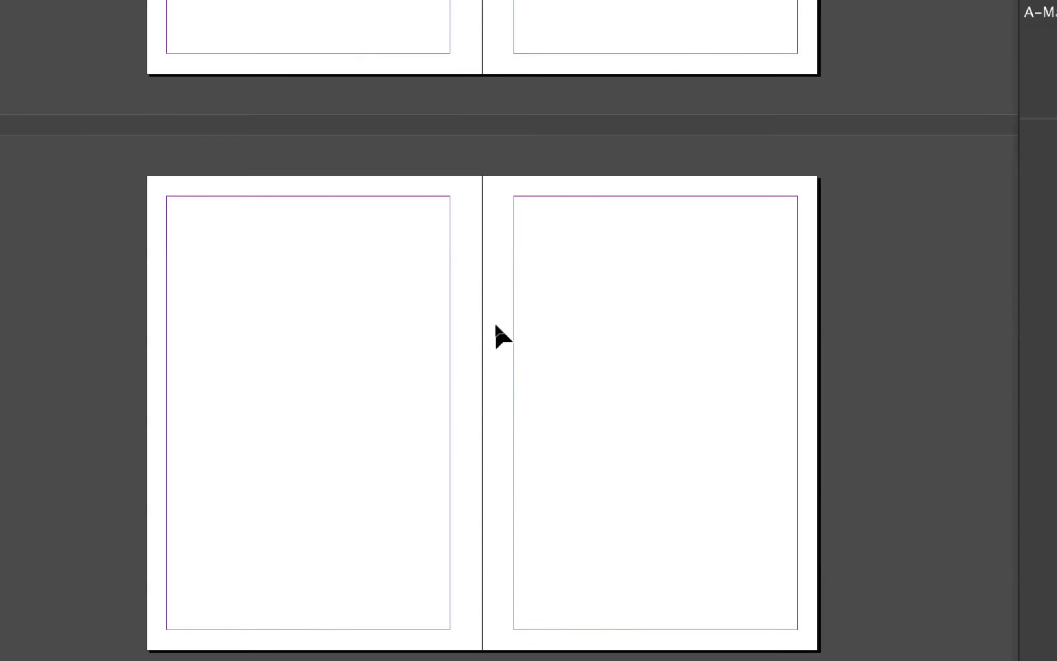
{"action": "scroll", "coordinate": [495, 323], "scroll_direction": "up", "scroll_amount": 3}
{"action": "scroll", "coordinate": [494, 323], "scroll_direction": "up", "scroll_amount": 6}
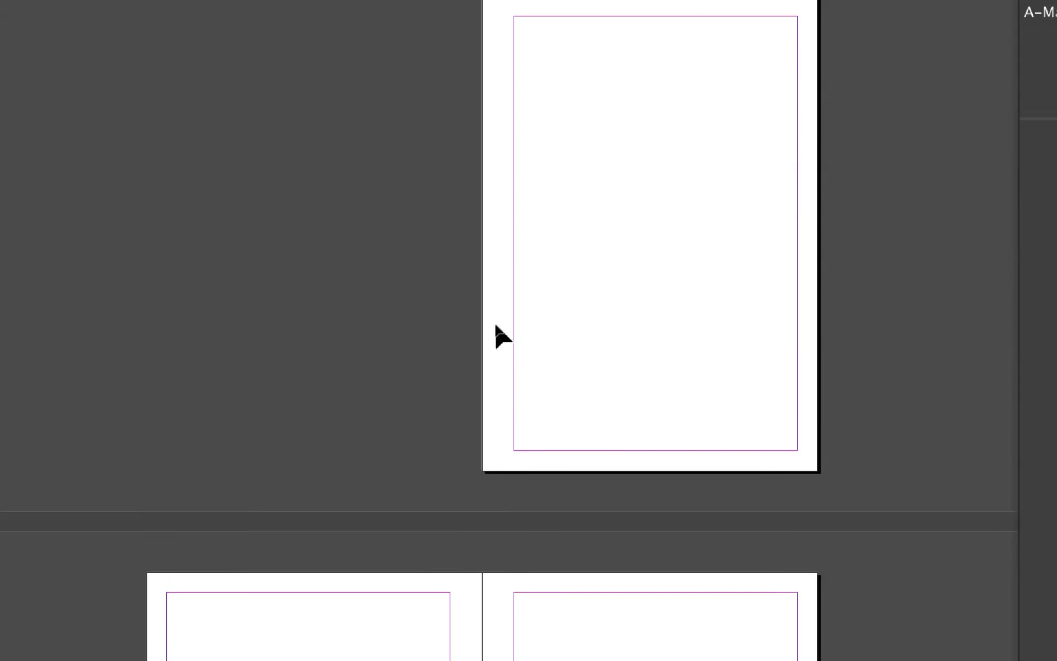
{"action": "scroll", "coordinate": [495, 323], "scroll_direction": "down", "scroll_amount": 10}
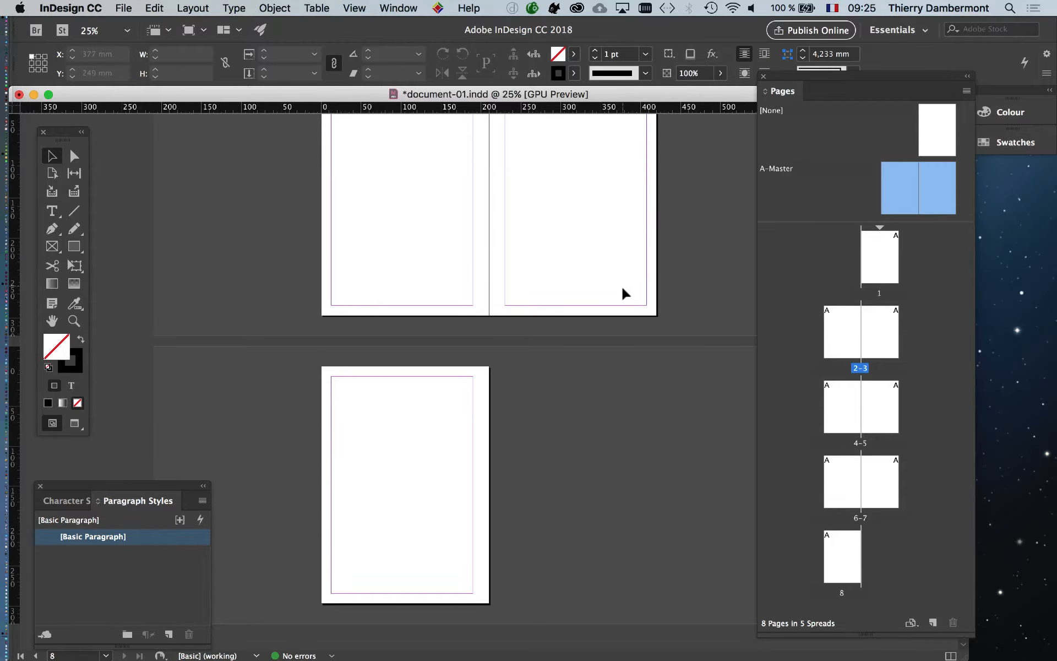
{"action": "key", "text": "super+minus"}
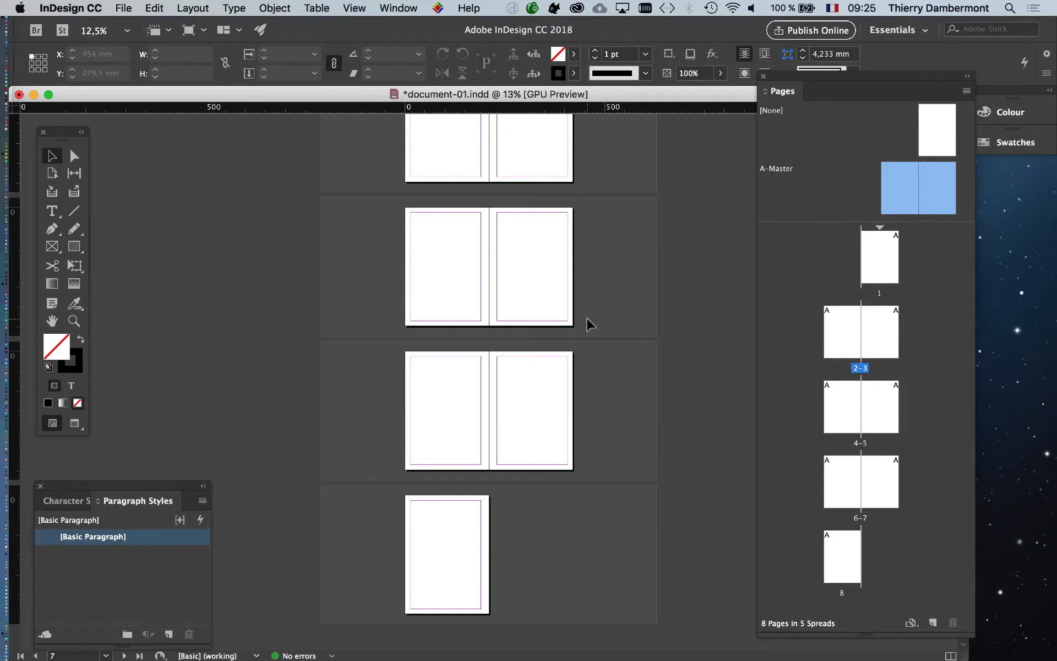
{"action": "scroll", "coordinate": [587, 317], "scroll_direction": "up", "scroll_amount": 4}
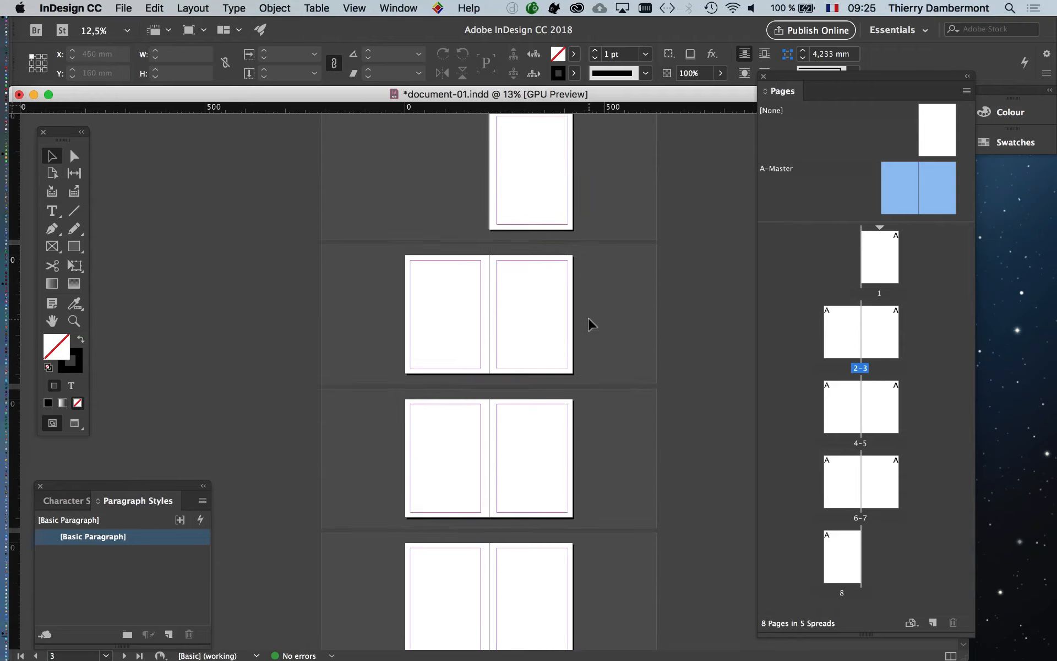
{"action": "scroll", "coordinate": [589, 318], "scroll_direction": "down", "scroll_amount": 2}
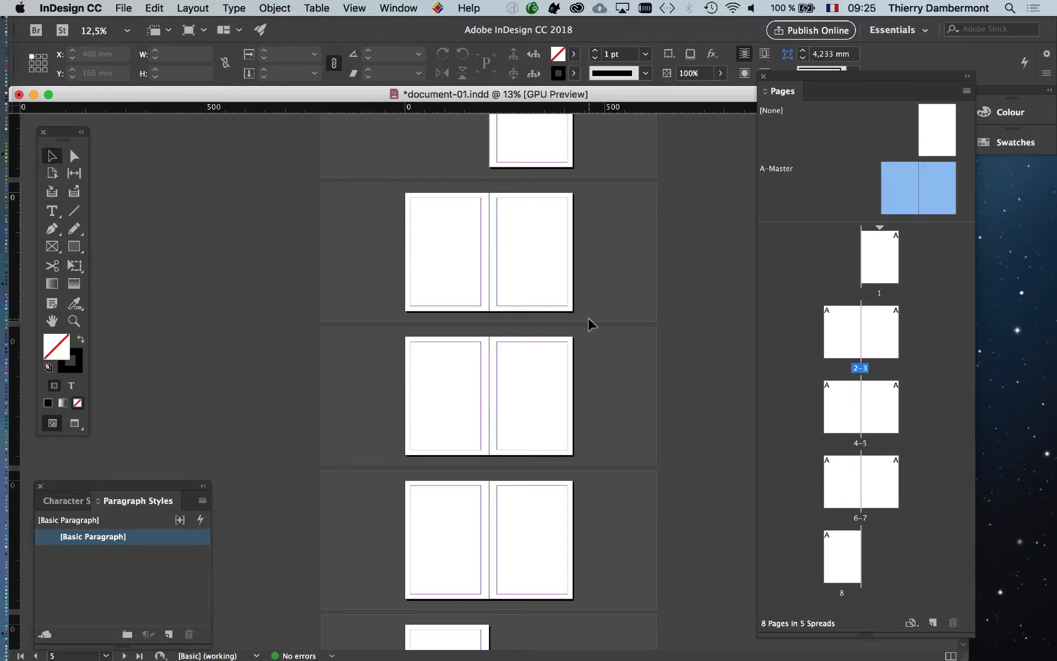
- Change the document's A4 page orientation to landscape, 297 by 210 mm, with the preview enabled
{"action": "left_click", "coordinate": [124, 8]}
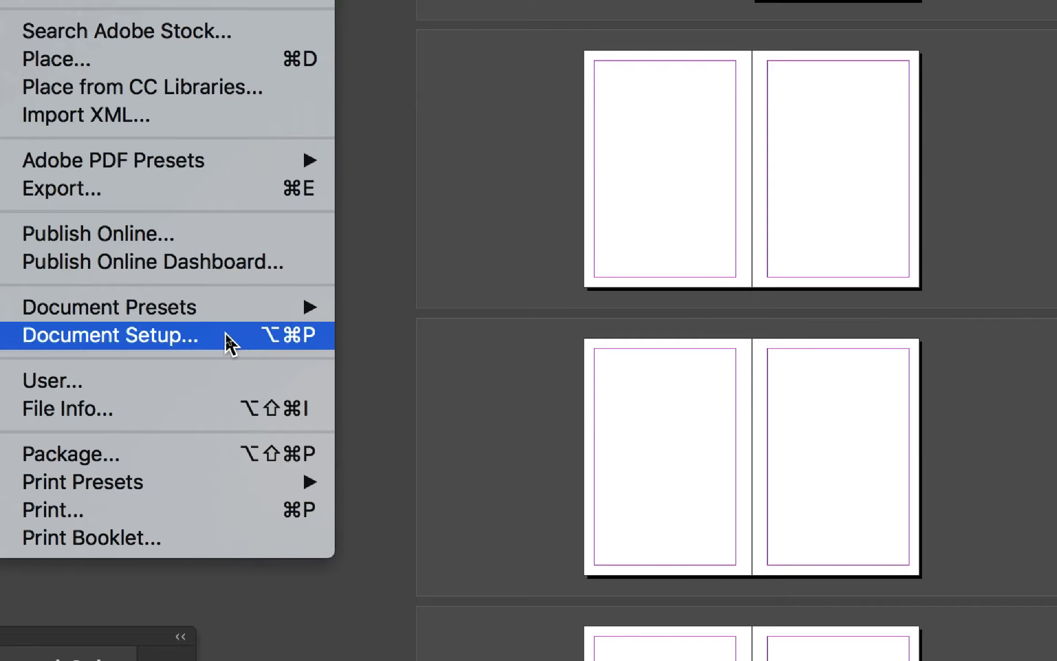
{"action": "left_click", "coordinate": [230, 342]}
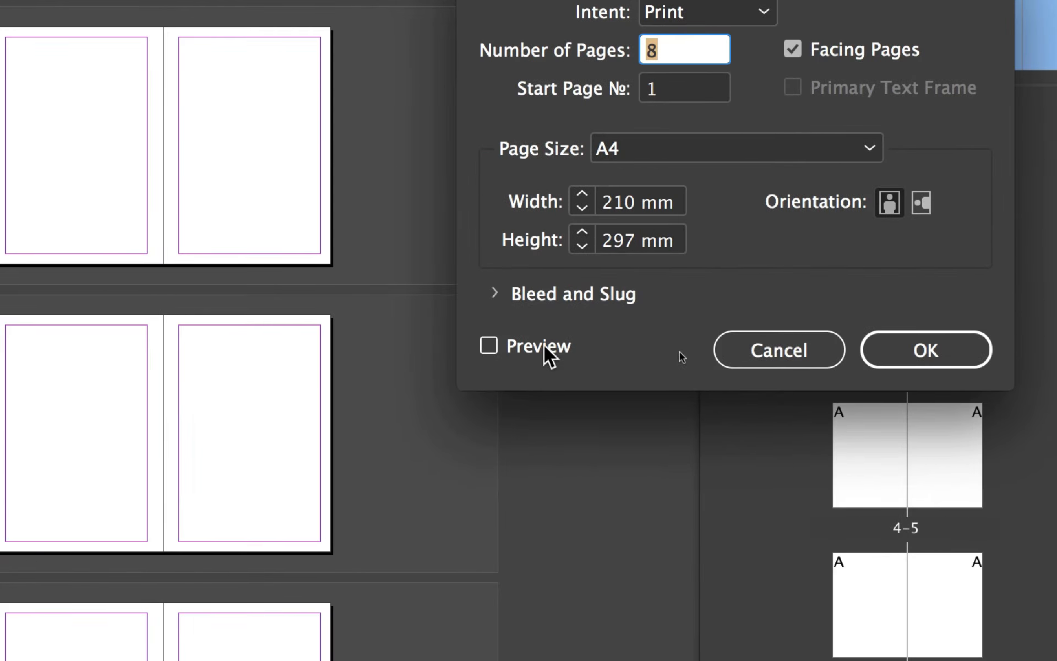
{"action": "left_click", "coordinate": [544, 347]}
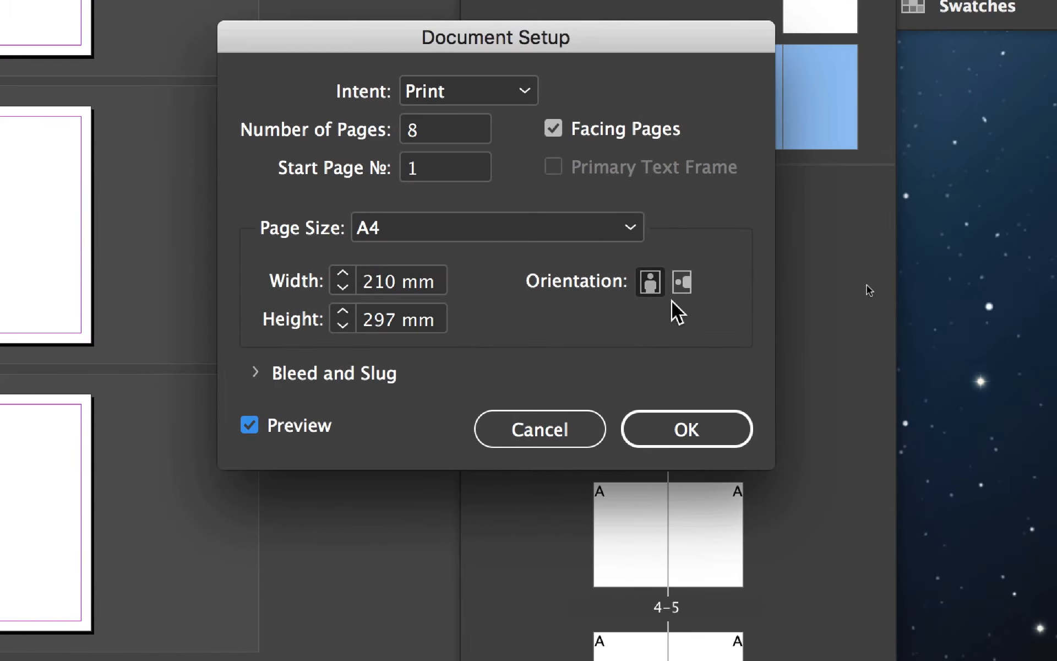
{"action": "left_click", "coordinate": [680, 289]}
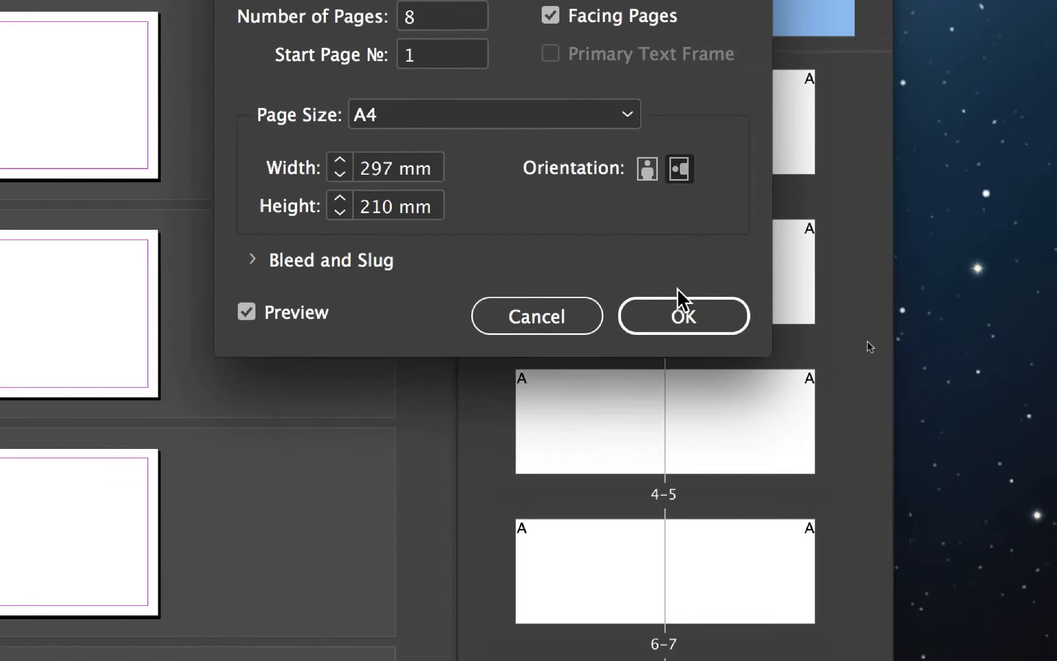
{"action": "left_click", "coordinate": [697, 529]}
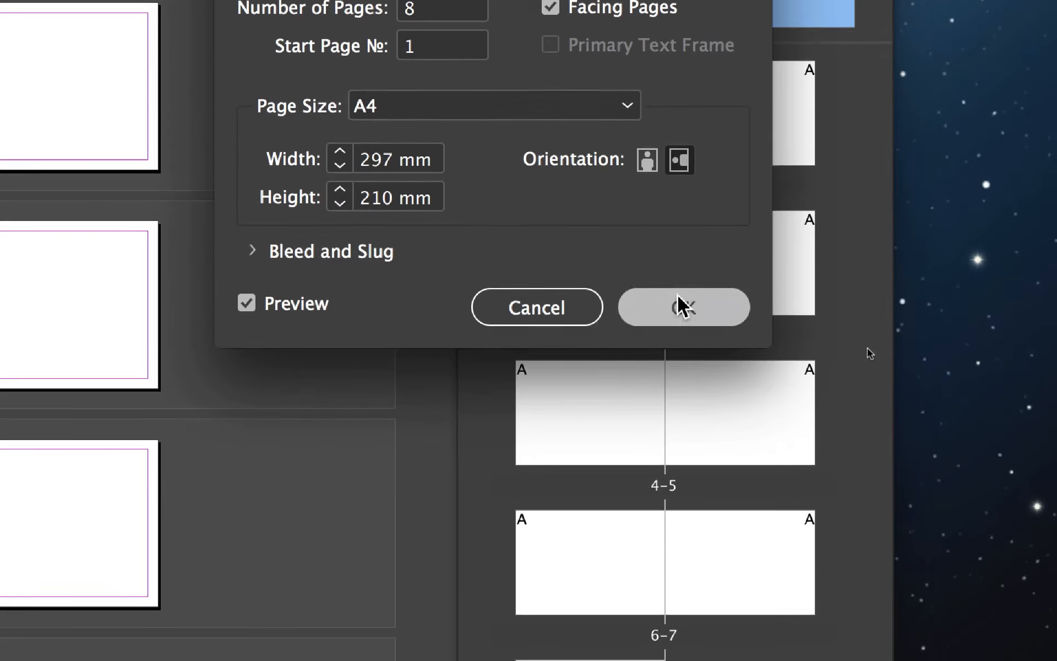
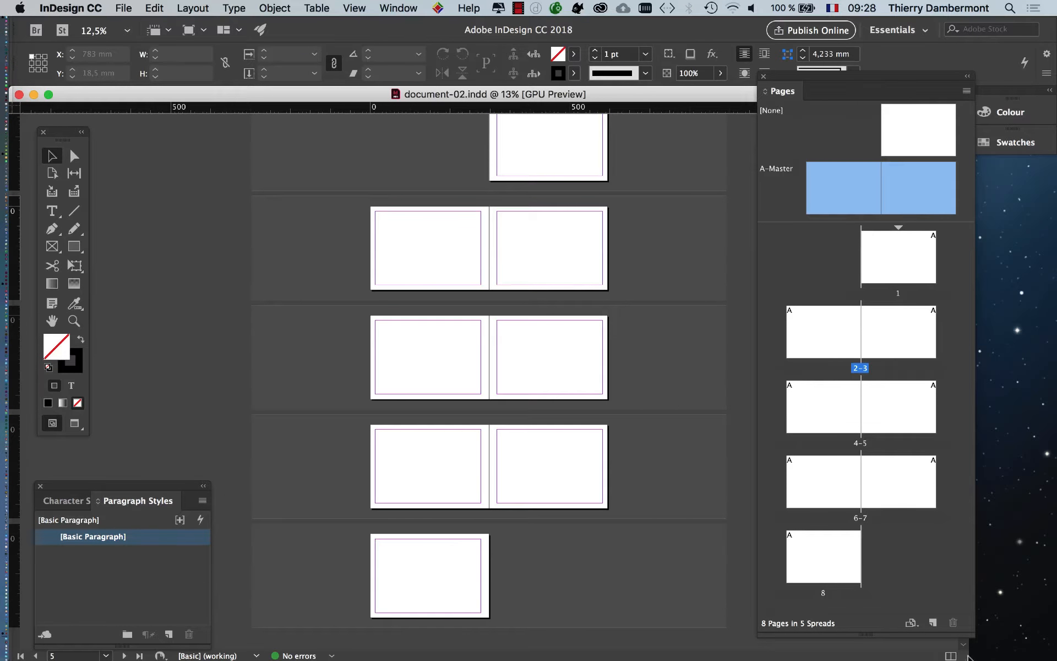
- Make the document window wider and slightly shorter, and move the Paragraph Styles panel up beside the tools
{"action": "left_click_drag", "start_coordinate": [964, 657], "coordinate": [1031, 639]}
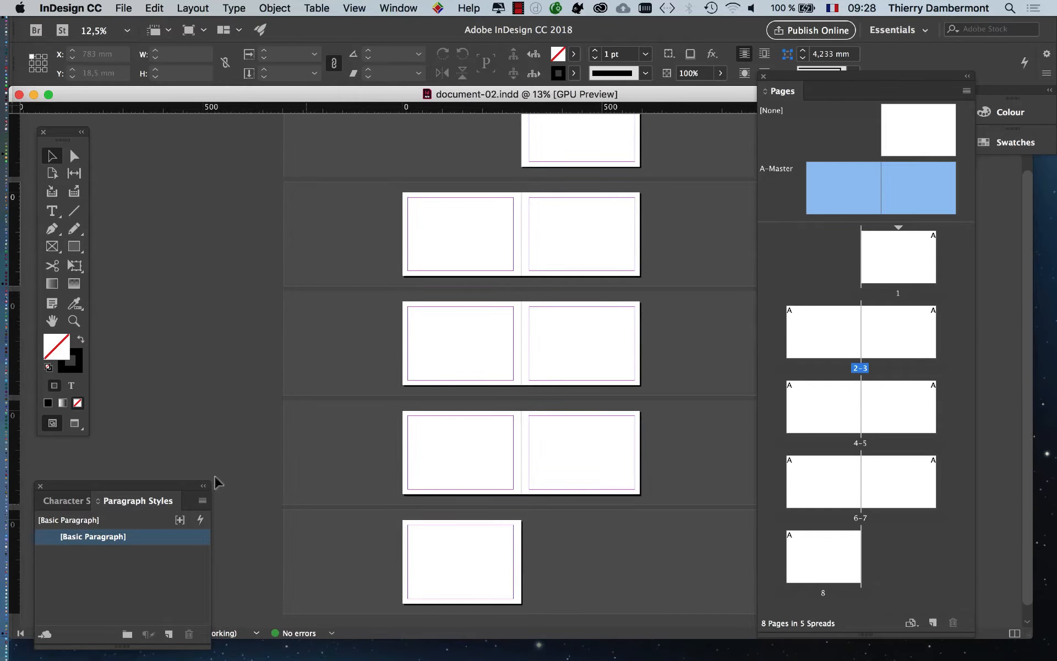
{"action": "left_click_drag", "start_coordinate": [139, 492], "coordinate": [220, 363]}
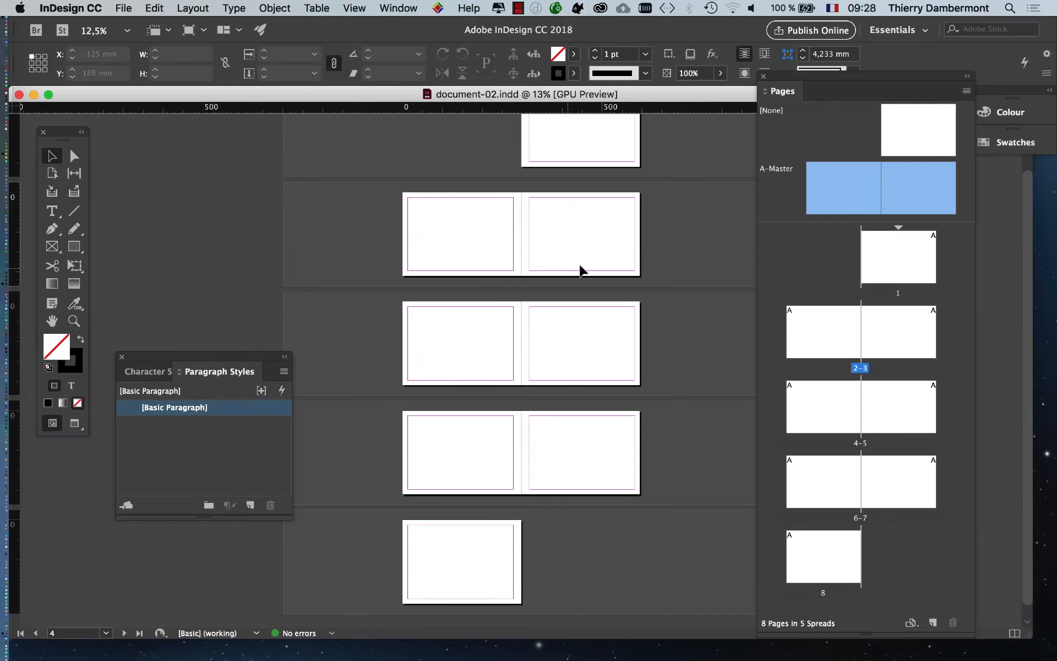
- Magnify the spread of pages 4 and 5 to 50% and examine both landscape pages from side to side
{"action": "key", "text": "super+="}
{"action": "key", "text": "super+="}
{"action": "key", "text": "super+="}
{"action": "key", "text": "super+minus"}
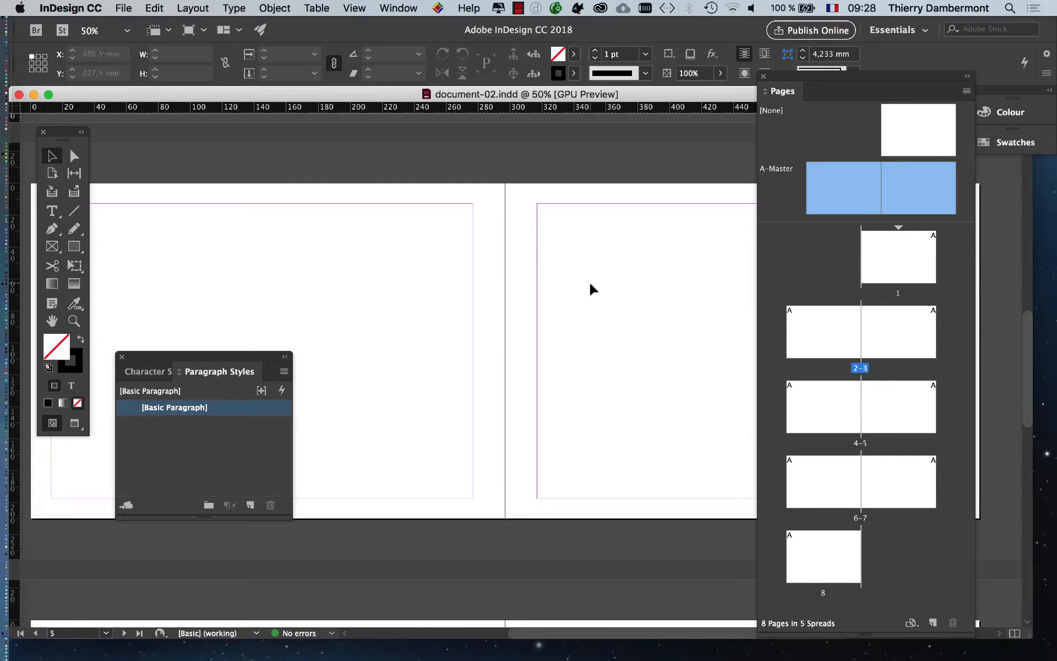
{"action": "scroll", "coordinate": [423, 310], "scroll_direction": "left", "scroll_amount": 3}
{"action": "scroll", "coordinate": [614, 311], "scroll_direction": "right", "scroll_amount": 5}
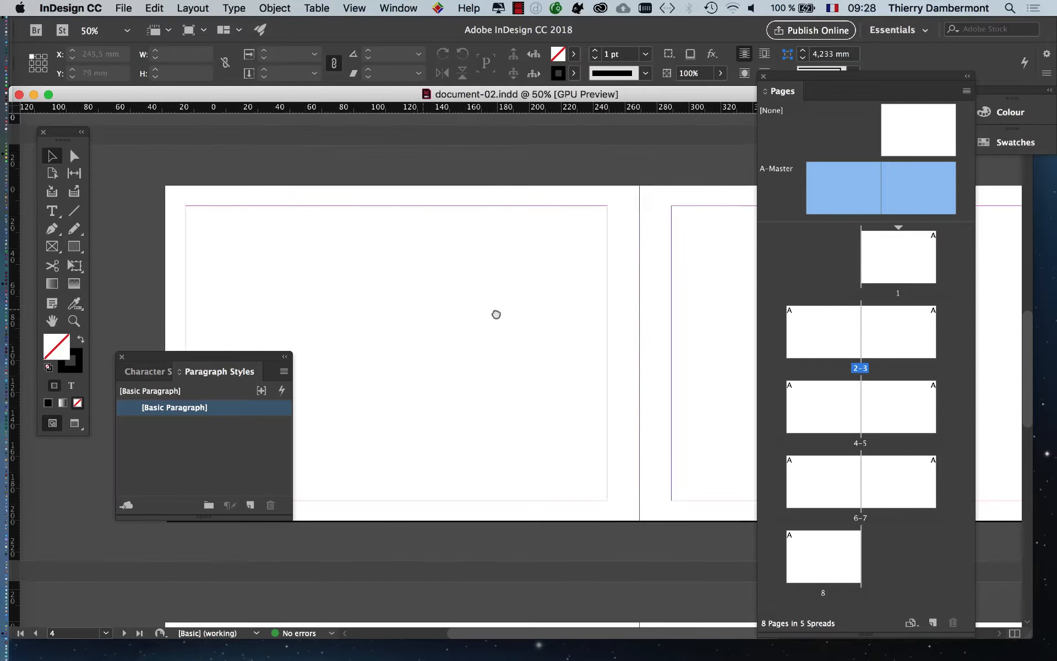
{"action": "scroll", "coordinate": [465, 297], "scroll_direction": "right", "scroll_amount": 4}
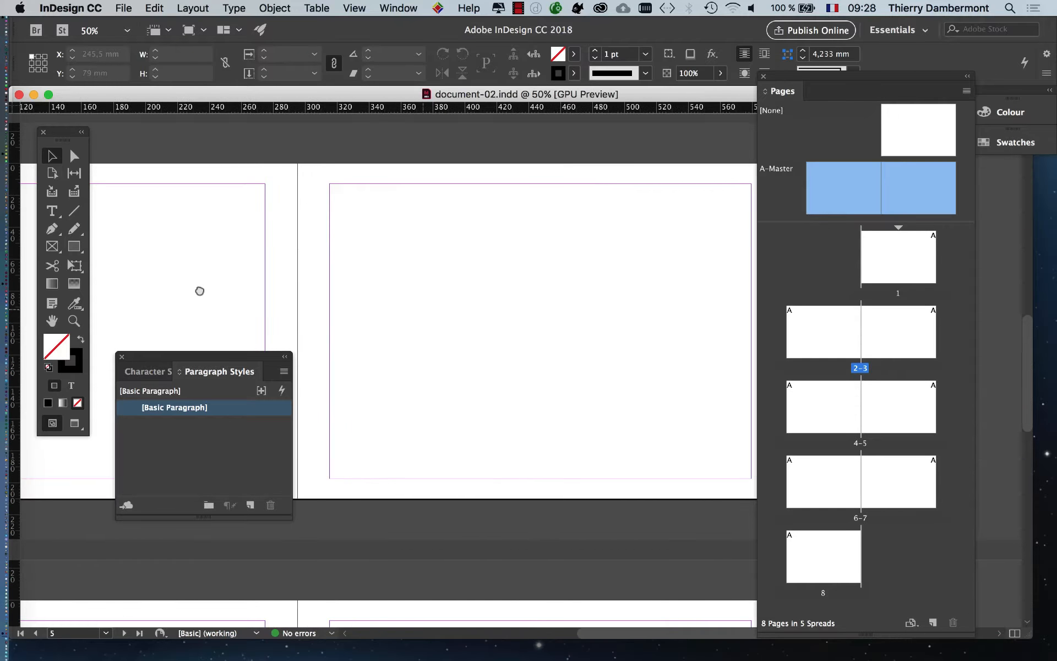
{"action": "left_click_drag", "start_coordinate": [413, 296], "coordinate": [385, 273]}
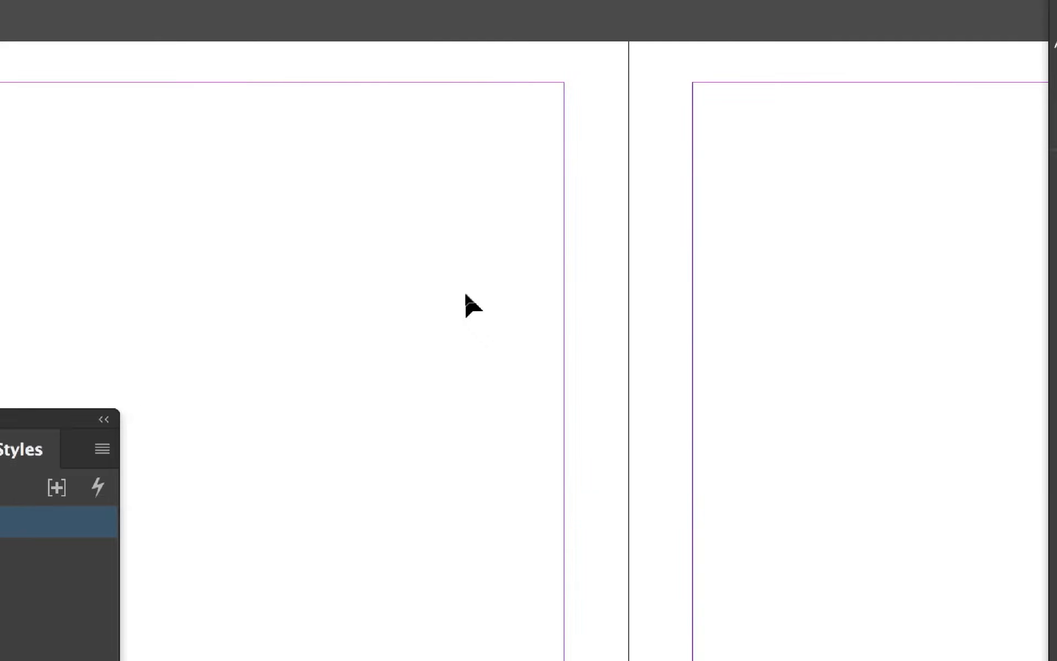
{"action": "key", "text": "space"}
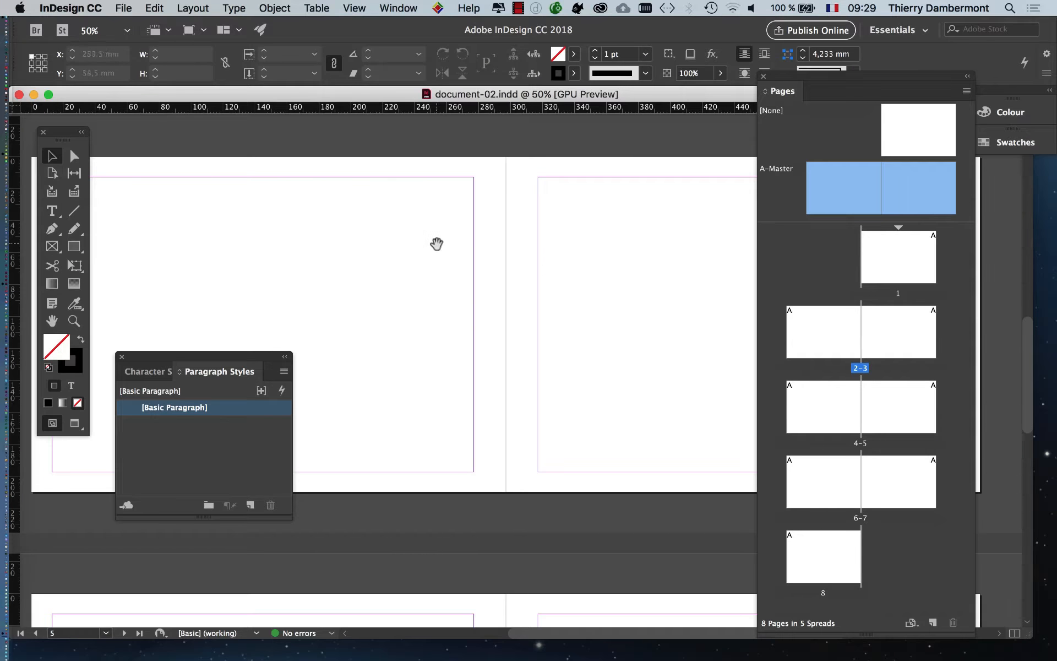
{"action": "left_click_drag", "start_coordinate": [302, 257], "coordinate": [584, 224]}
{"action": "scroll", "coordinate": [585, 227], "scroll_direction": "left", "scroll_amount": 3}
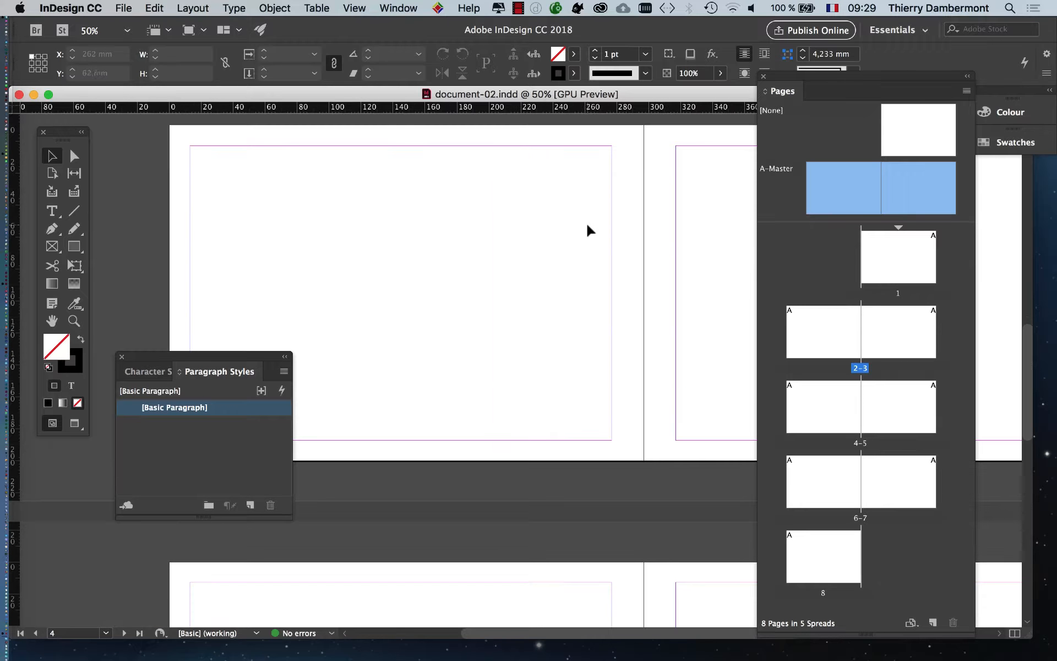
- Look through the following pages down to page 8, and return to the spread of pages 6 and 7
{"action": "scroll", "coordinate": [587, 228], "scroll_direction": "down", "scroll_amount": 8}
{"action": "scroll", "coordinate": [587, 233], "scroll_direction": "down", "scroll_amount": 3}
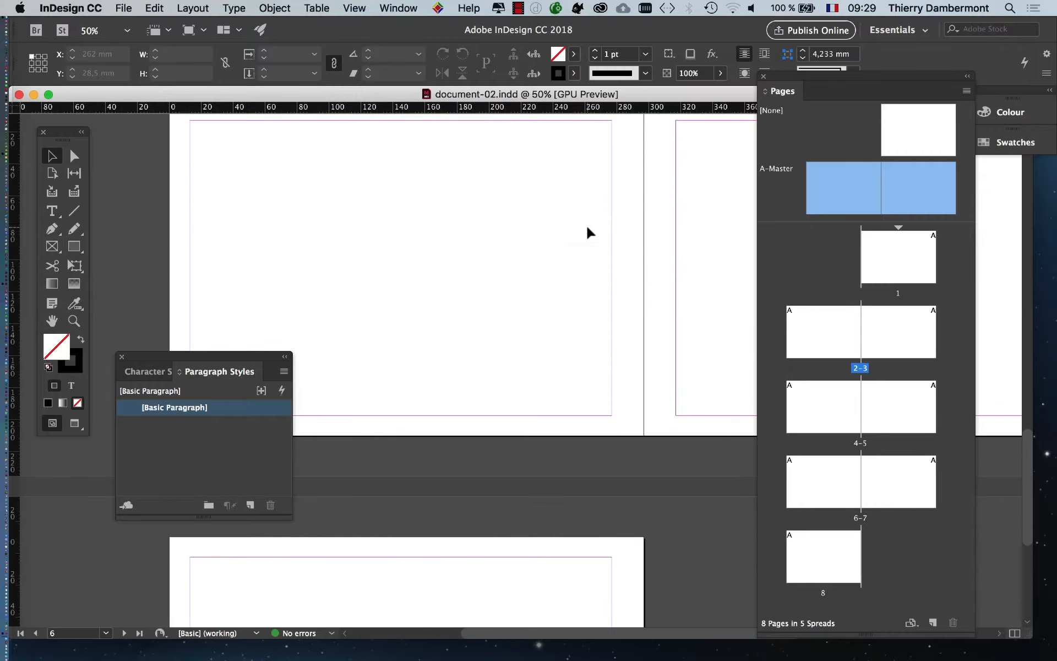
{"action": "scroll", "coordinate": [587, 232], "scroll_direction": "down", "scroll_amount": 4}
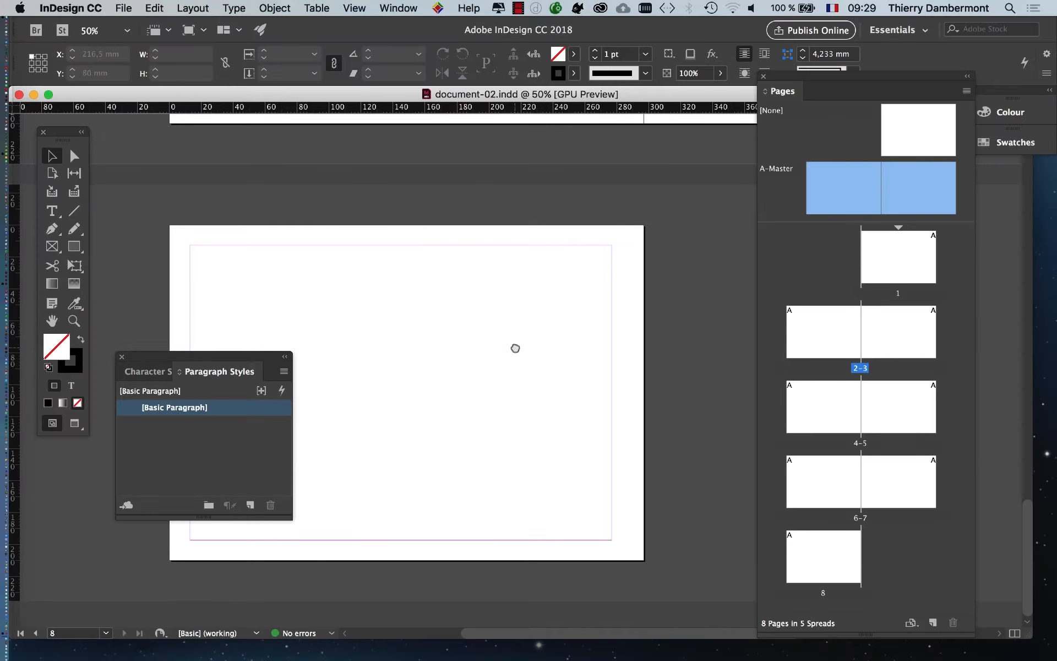
{"action": "left_click_drag", "start_coordinate": [514, 349], "coordinate": [428, 384]}
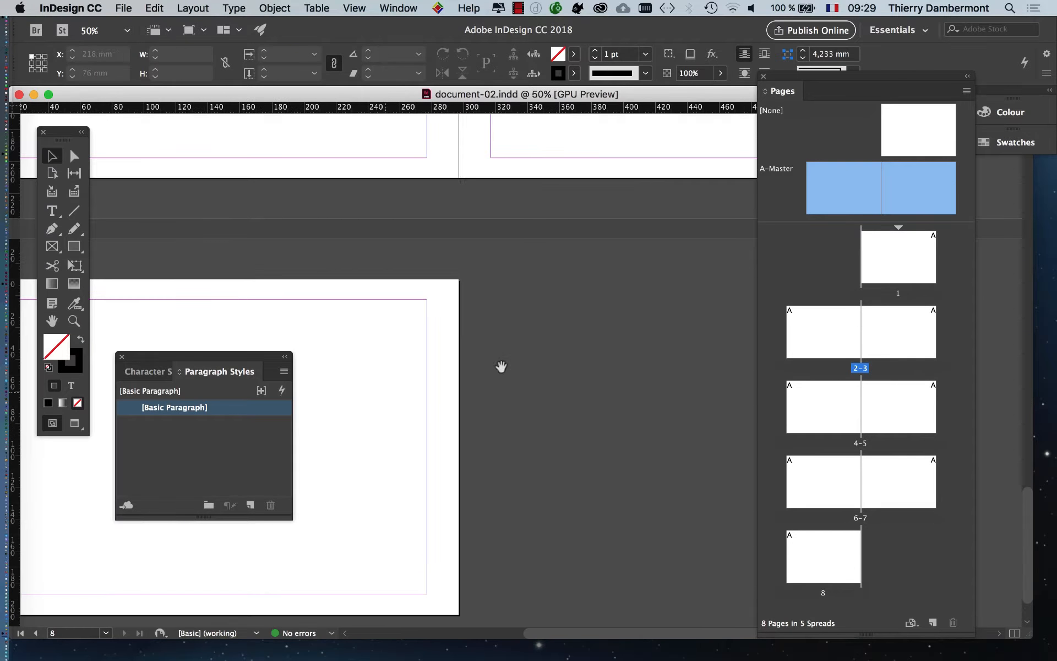
{"action": "scroll", "coordinate": [520, 367], "scroll_direction": "up", "scroll_amount": 6}
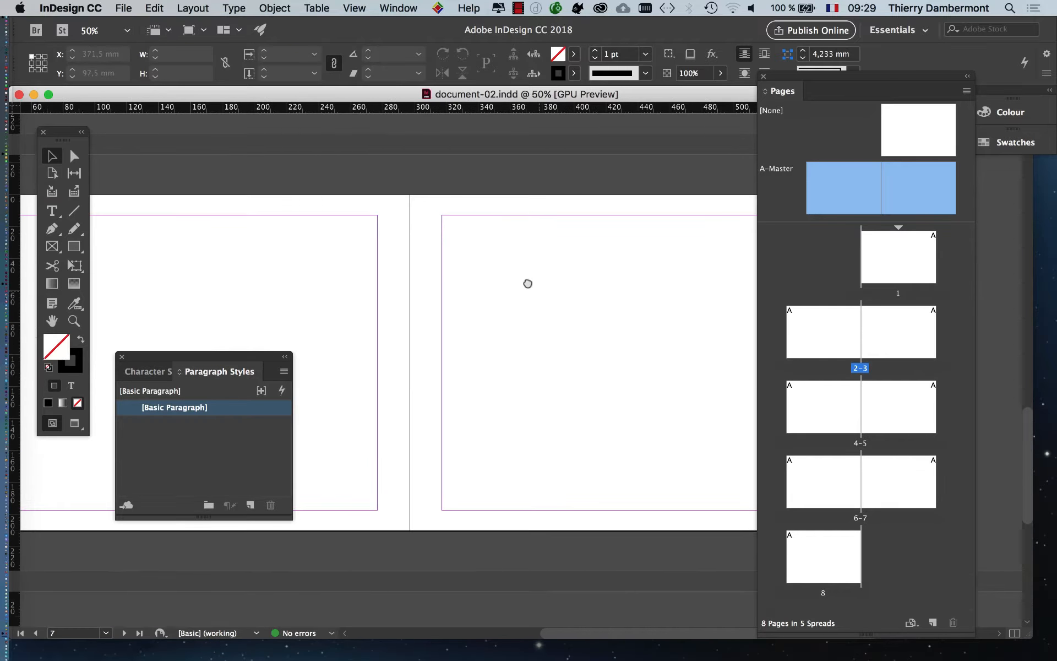
- Enlarge the master section of the Pages panel slightly and open the A-Master spread for editing
{"action": "scroll", "coordinate": [528, 283], "scroll_direction": "up", "scroll_amount": 5}
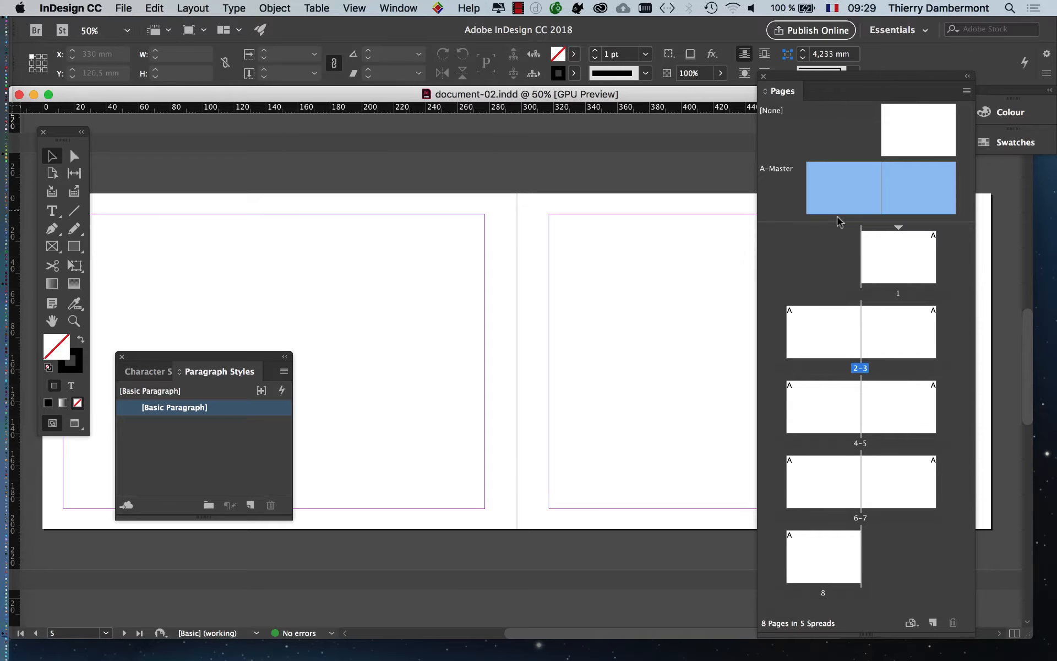
{"action": "left_click_drag", "start_coordinate": [837, 223], "coordinate": [839, 242]}
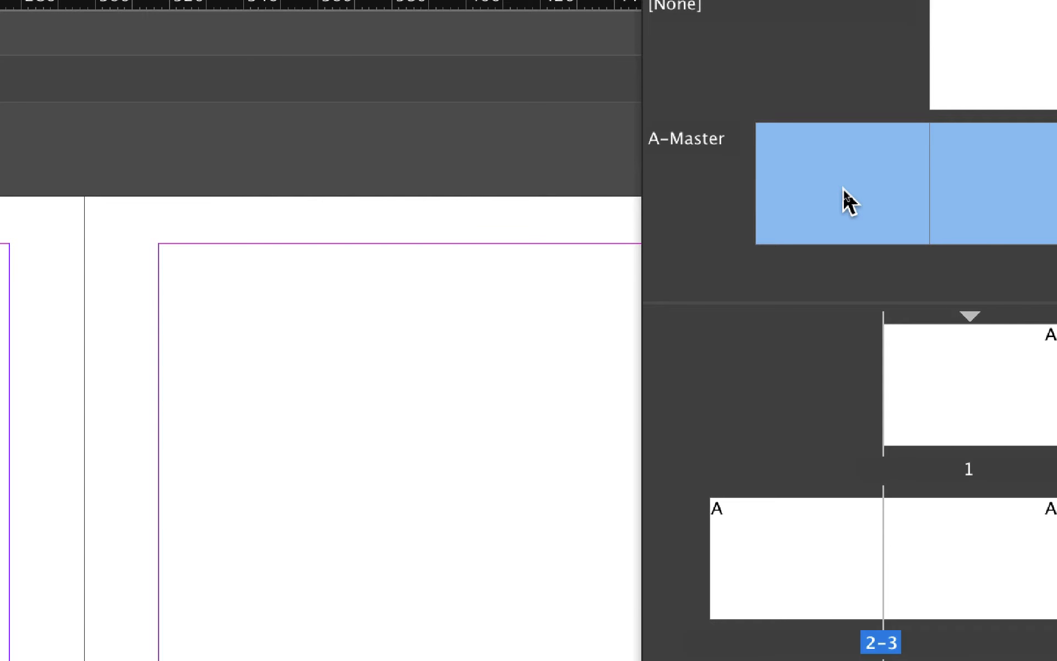
{"action": "double_click", "coordinate": [843, 187]}
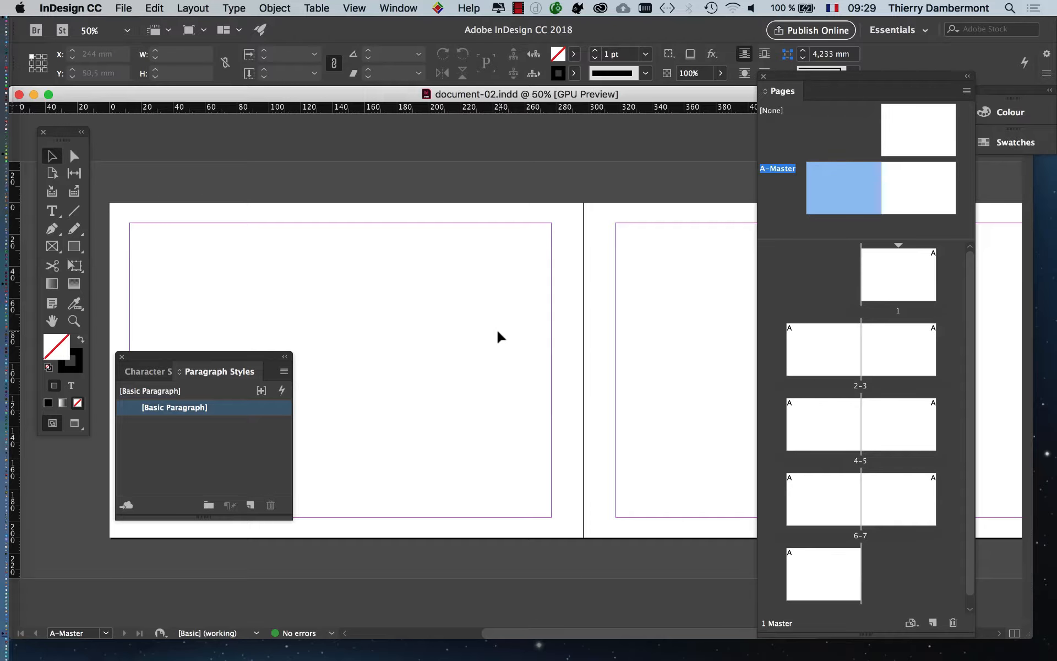
- Move the Paragraph Styles panel lower over the A-Master spread and view the spread at 50%
{"action": "key", "text": "super+minus"}
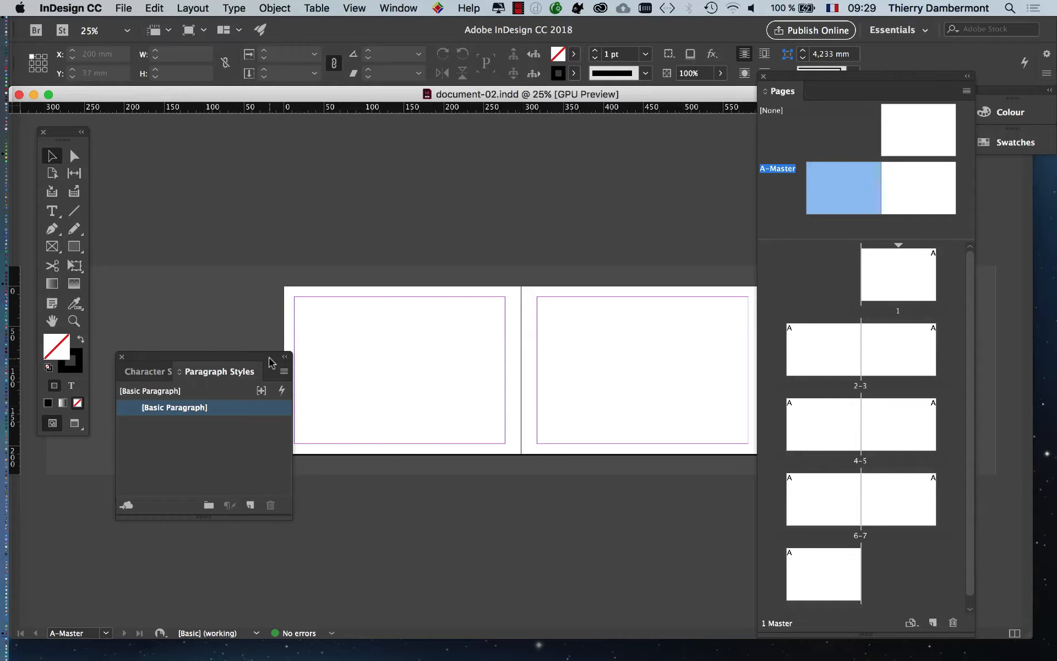
{"action": "left_click_drag", "start_coordinate": [271, 359], "coordinate": [271, 486]}
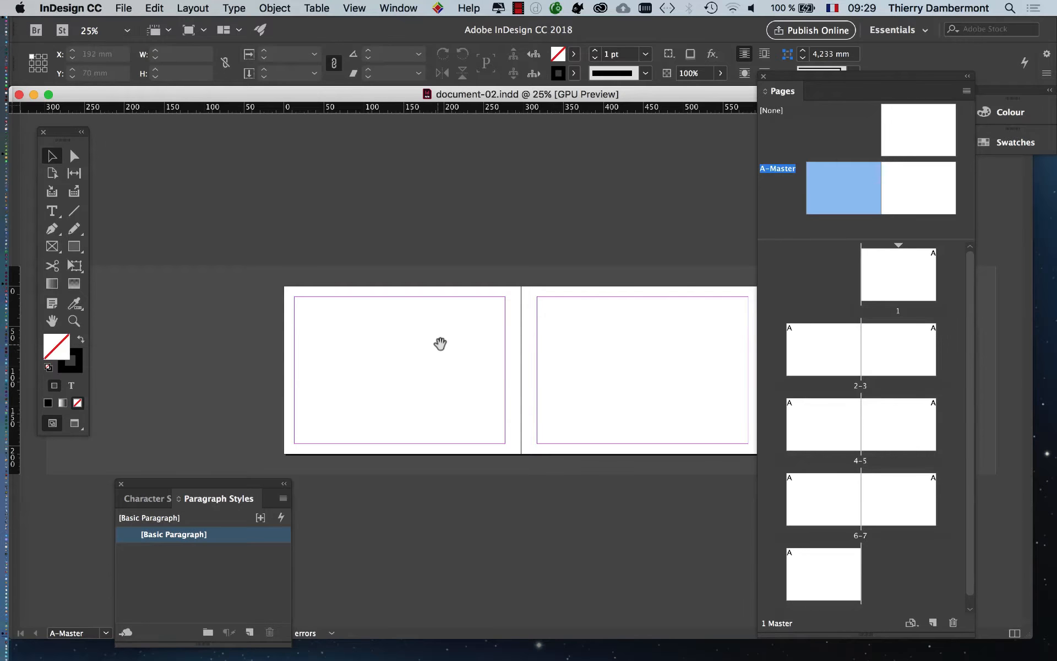
{"action": "key", "text": "super+equal"}
{"action": "key", "text": "super+equal"}
{"action": "key", "text": "super+minus"}
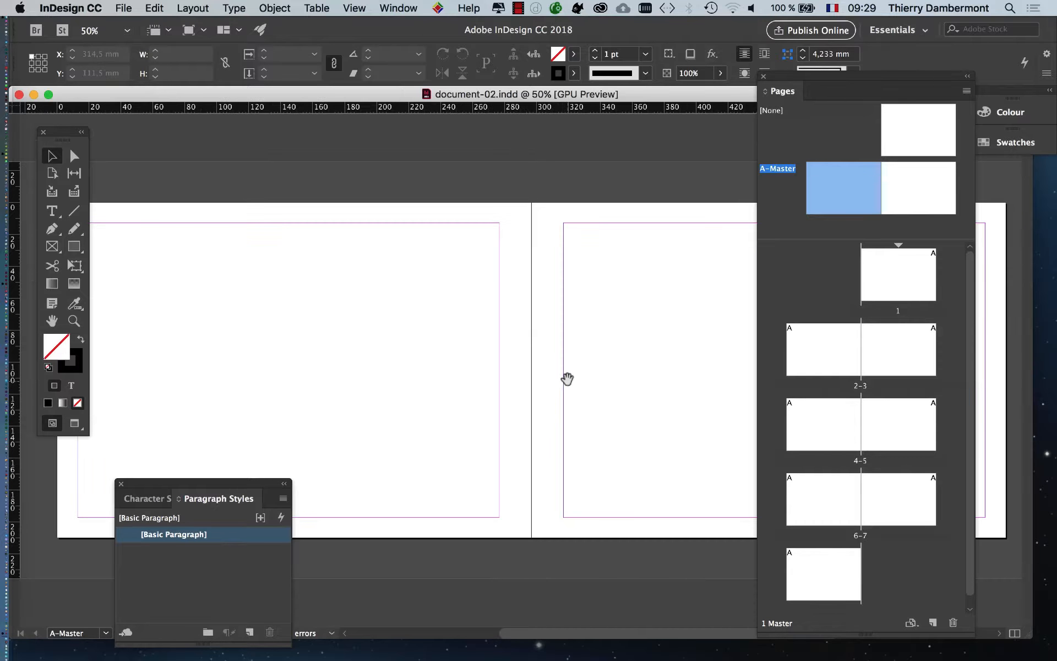
{"action": "left_click_drag", "start_coordinate": [564, 378], "coordinate": [579, 360]}
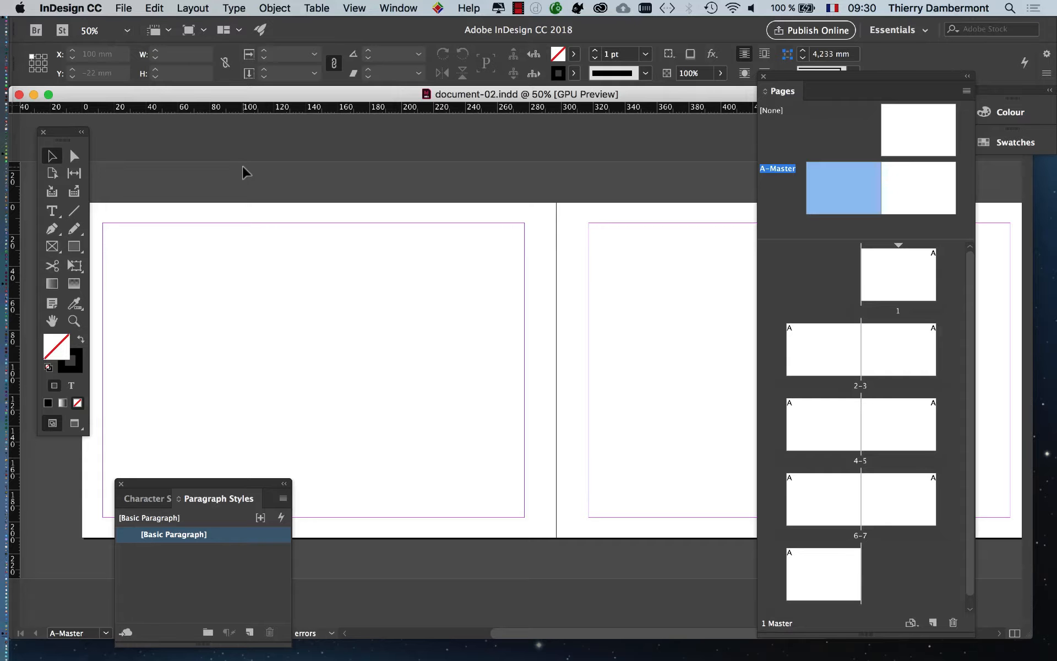
- Hide and redisplay all the panels several times to view the bare A-Master spread
{"action": "key", "text": "Tab"}
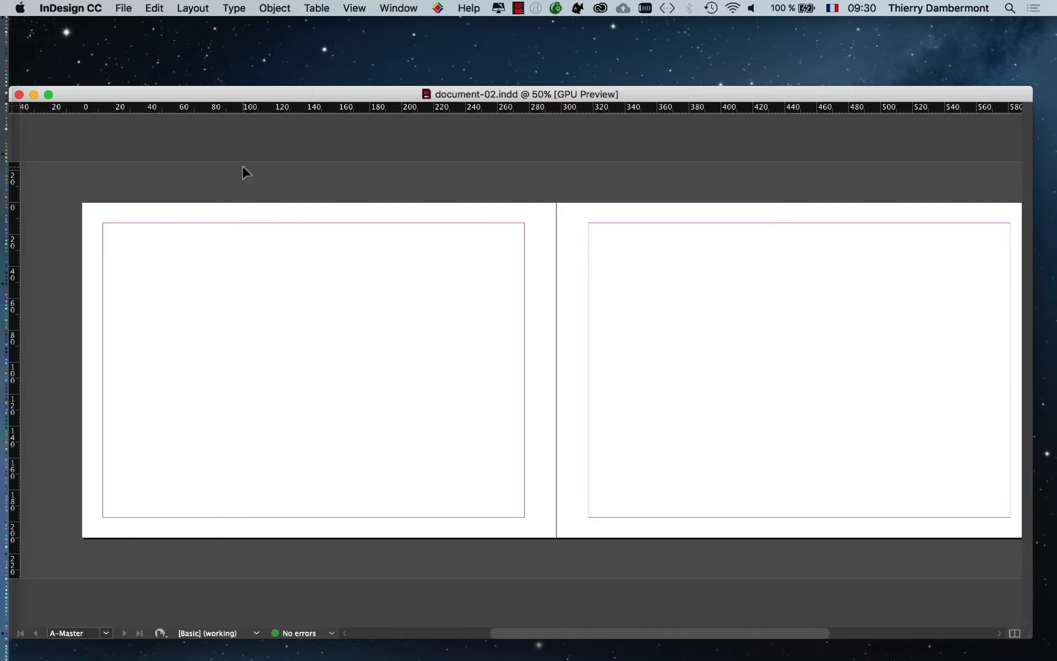
{"action": "key", "text": "Tab"}
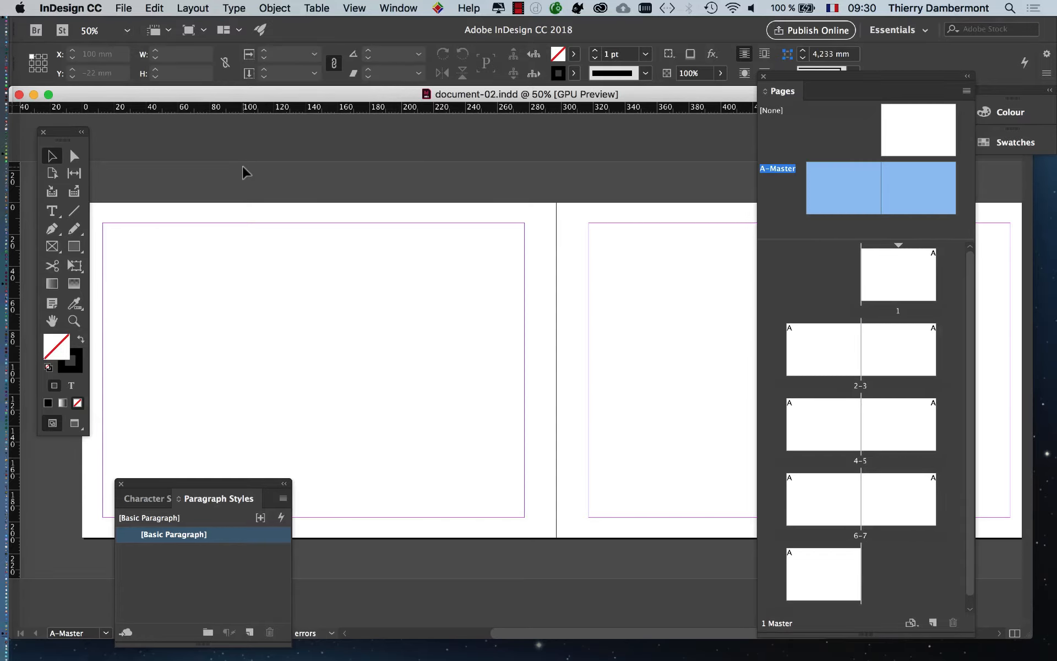
{"action": "key", "text": "Tab"}
{"action": "key", "text": "Tab"}
{"action": "key", "text": "Tab"}
{"action": "key", "text": "Tab"}
{"action": "key", "text": "Tab"}
{"action": "key", "text": "Tab"}
{"action": "key", "text": "Tab"}
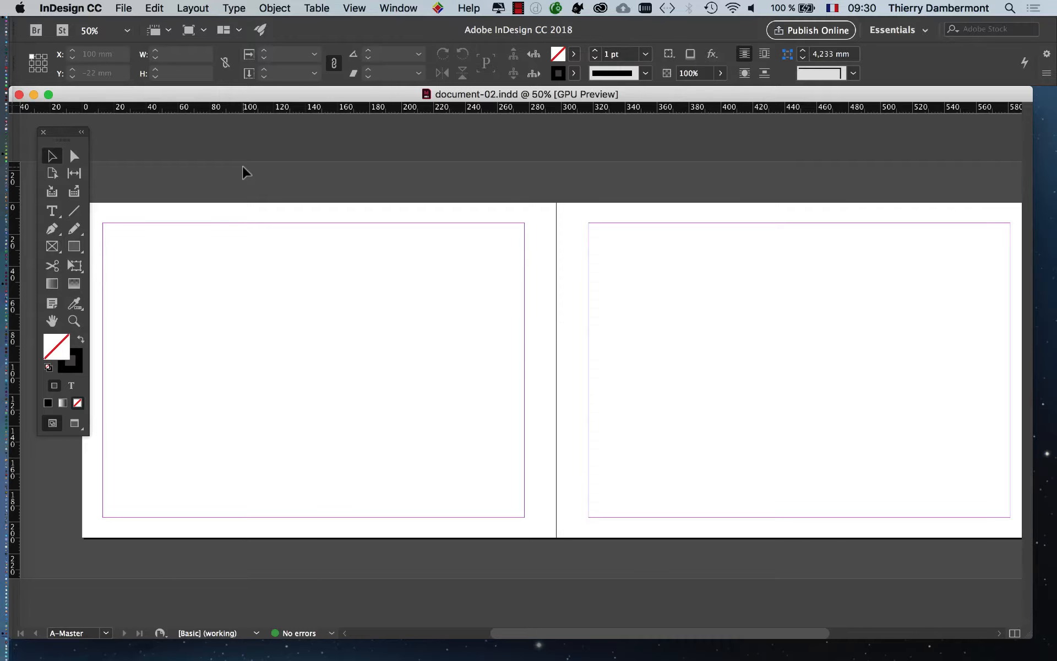
{"action": "key", "text": "Tab"}
{"action": "key", "text": "Tab"}
{"action": "key", "text": "Tab"}
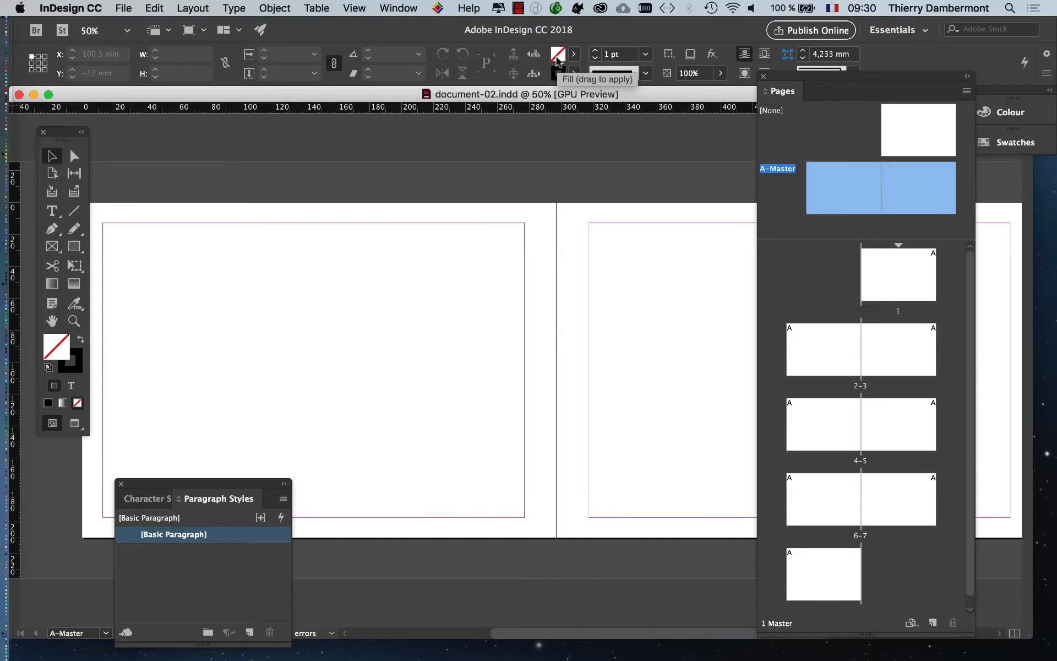
- Switch to the Finder, check the available monitor options, and return to the document in InDesign
{"action": "key", "text": "super+Tab"}
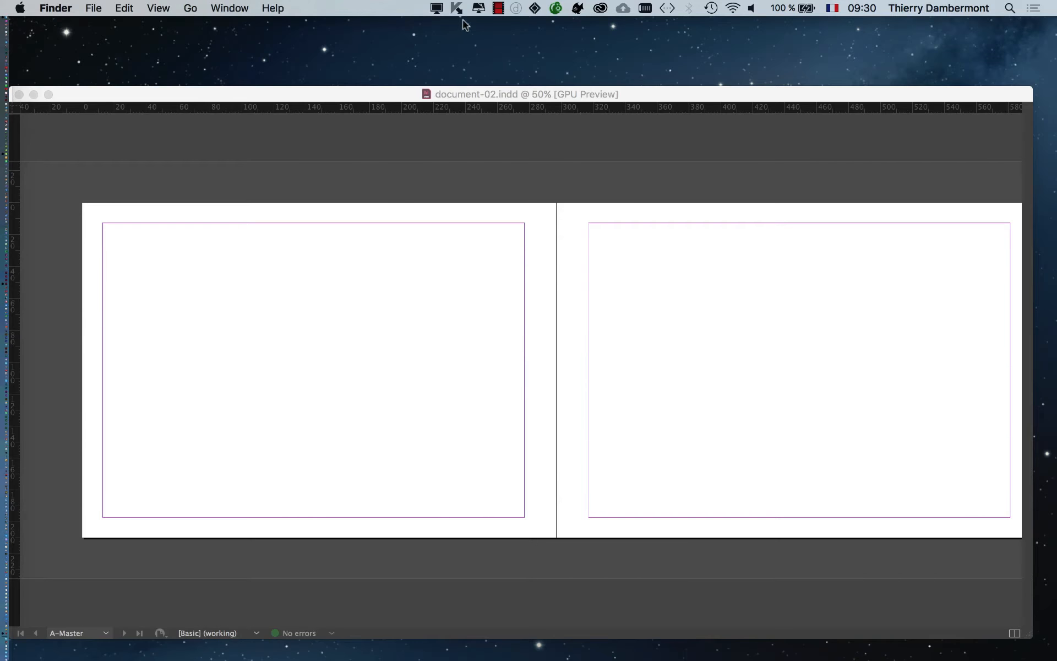
{"action": "left_click", "coordinate": [438, 8]}
{"action": "mouse_move", "coordinate": [450, 26]}
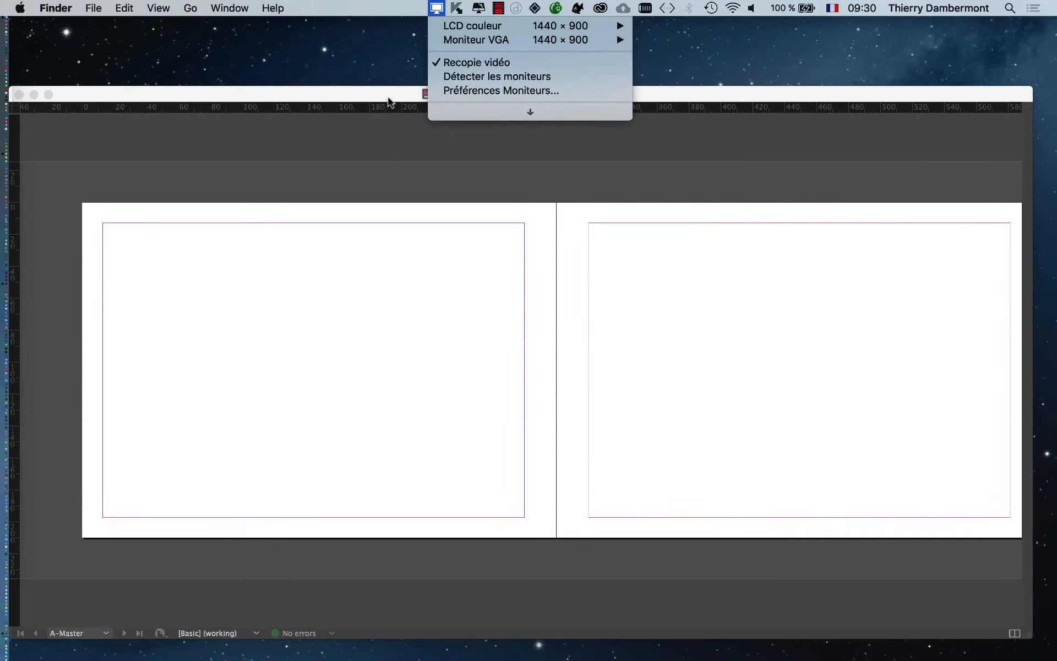
{"action": "left_click", "coordinate": [230, 254]}
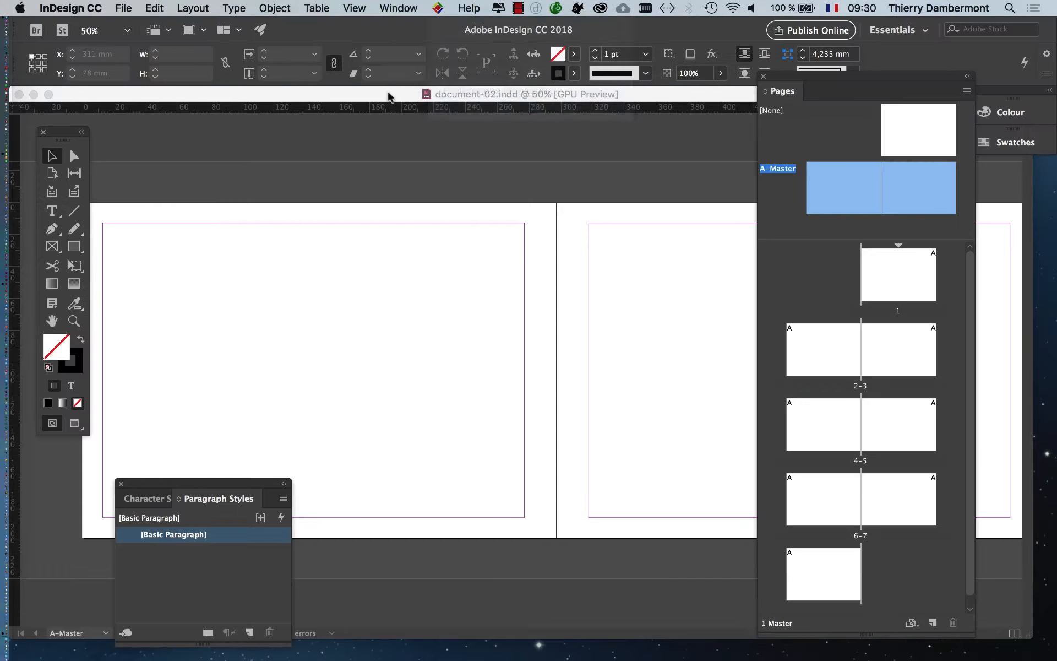
{"action": "left_click", "coordinate": [388, 96]}
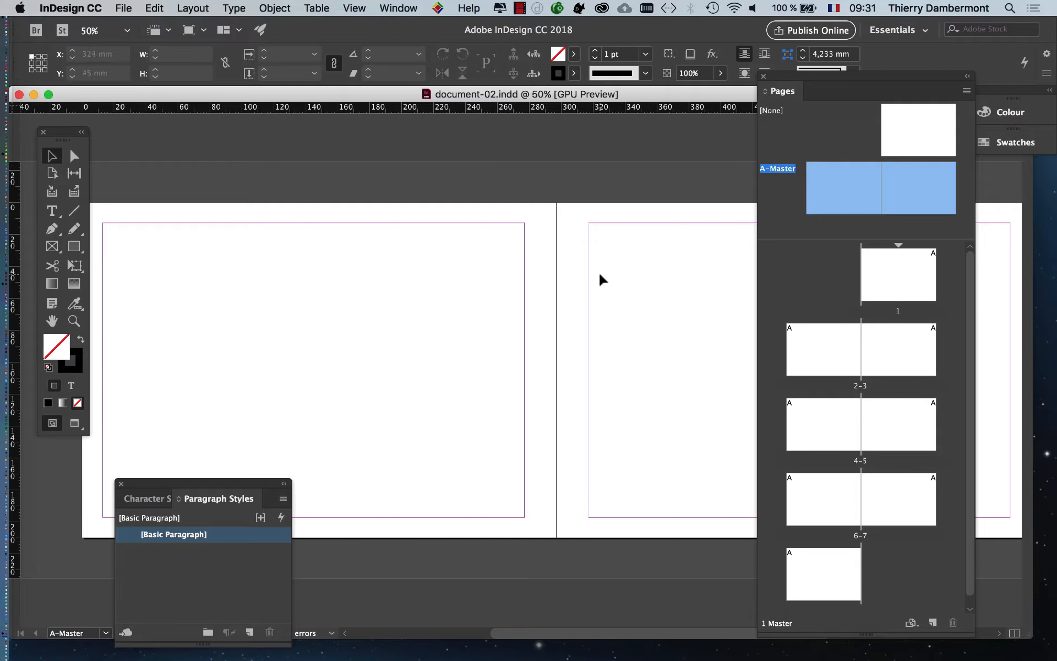
- Hide and redisplay the panels repeatedly while keeping the Tools and Control panels in view
{"action": "key", "text": "shift+Tab"}
{"action": "key", "text": "shift+Tab"}
{"action": "key", "text": "shift+Tab"}
{"action": "key", "text": "shift+Tab"}
{"action": "key", "text": "shift+Tab"}
{"action": "key", "text": "shift+Tab"}
{"action": "key", "text": "shift+Tab"}
{"action": "key", "text": "shift+Tab"}
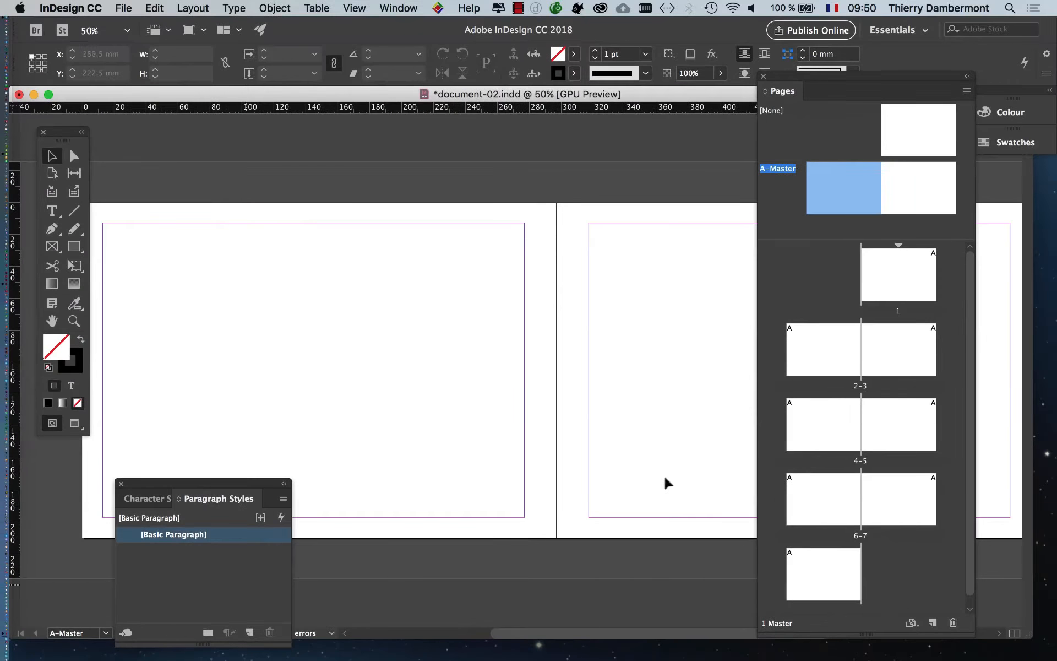
- Move the Pages panel over the left master page and the Tools panel near the spine, leaving the right master page clear
{"action": "left_click_drag", "start_coordinate": [804, 80], "coordinate": [300, 114]}
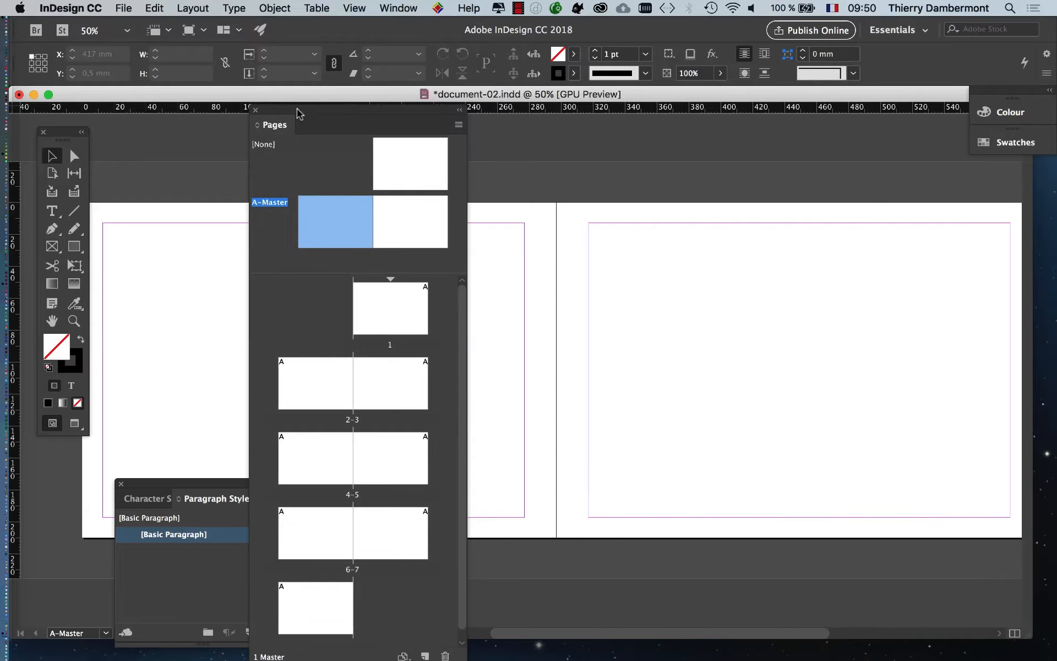
{"action": "left_click_drag", "start_coordinate": [678, 284], "coordinate": [626, 285]}
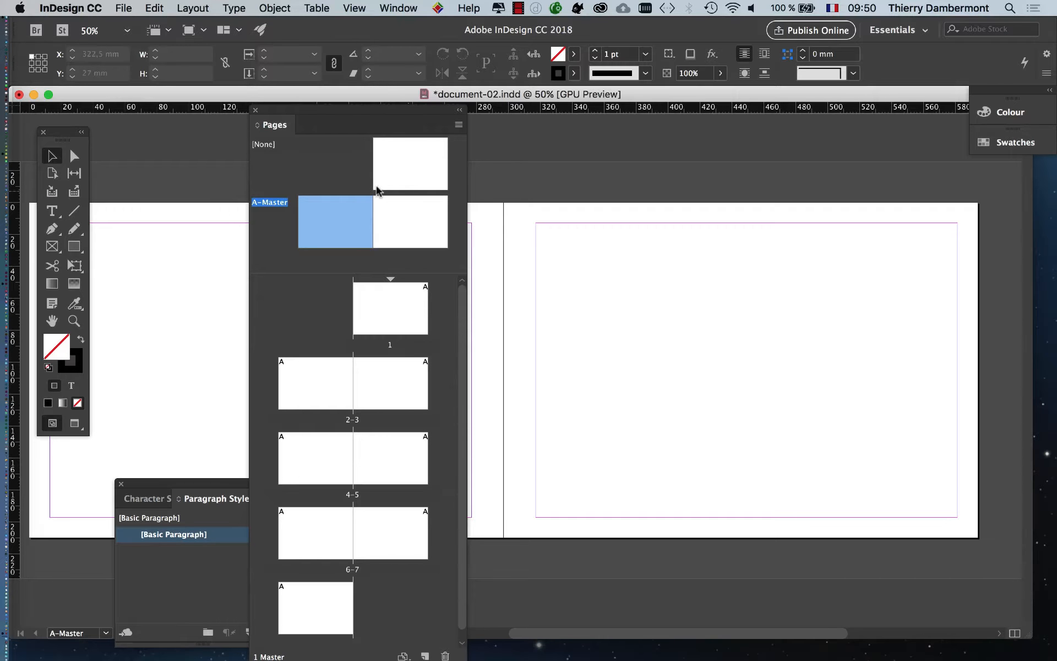
{"action": "left_click_drag", "start_coordinate": [65, 133], "coordinate": [559, 152]}
{"action": "left_click_drag", "start_coordinate": [425, 114], "coordinate": [291, 121]}
{"action": "left_click_drag", "start_coordinate": [557, 157], "coordinate": [461, 149]}
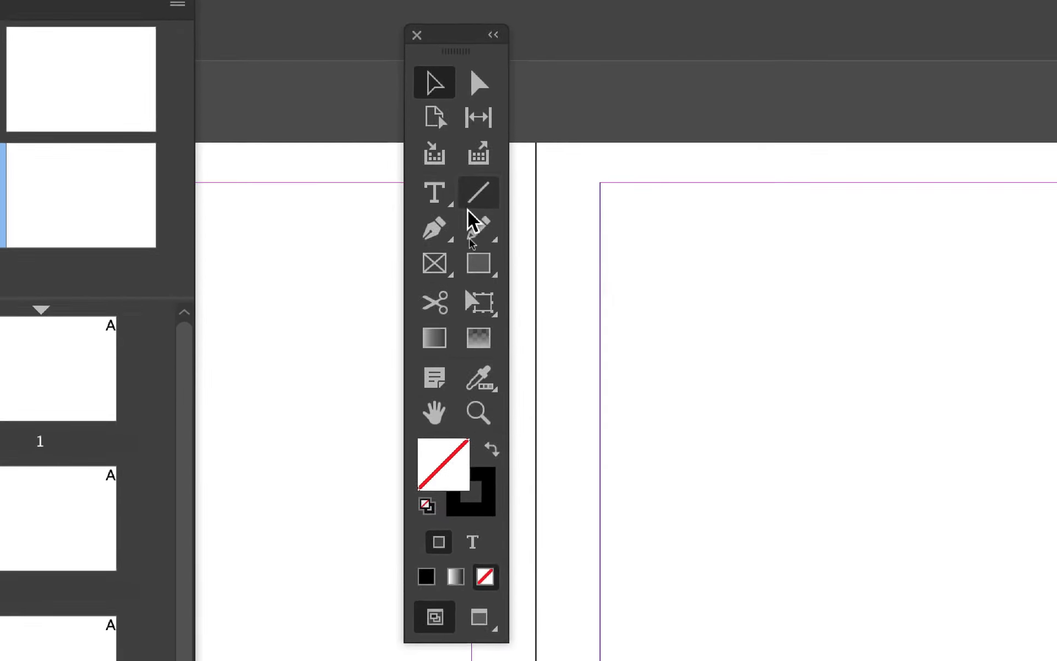
- Draw a rectangular placeholder frame with no stroke filling the right A-Master page's margins, 264.3 by 184.6 mm
{"action": "left_click", "coordinate": [459, 233]}
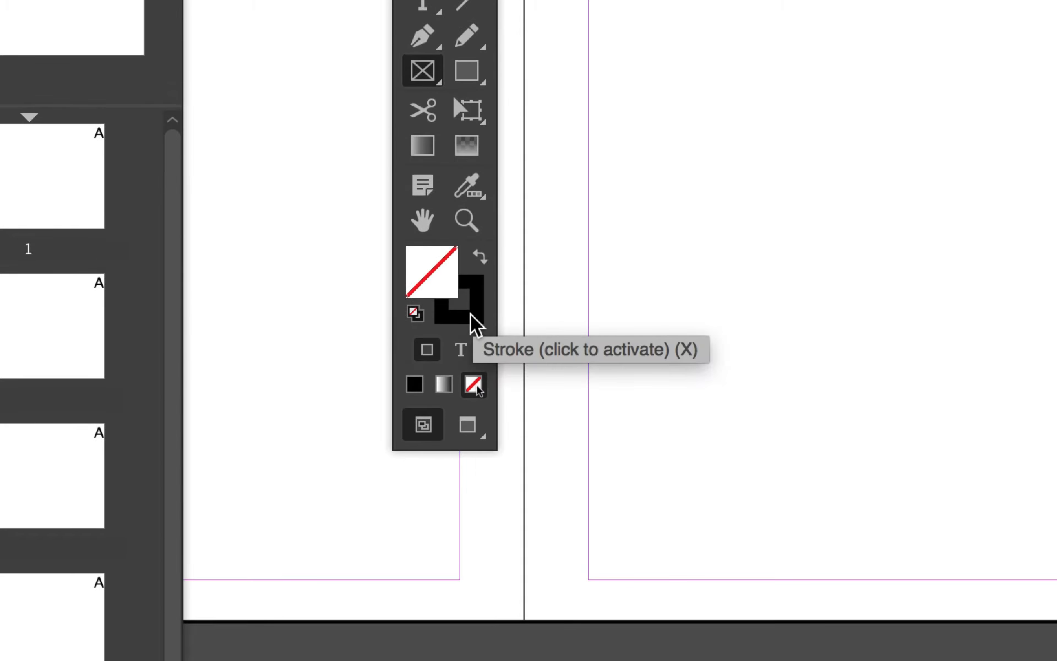
{"action": "left_click", "coordinate": [475, 325]}
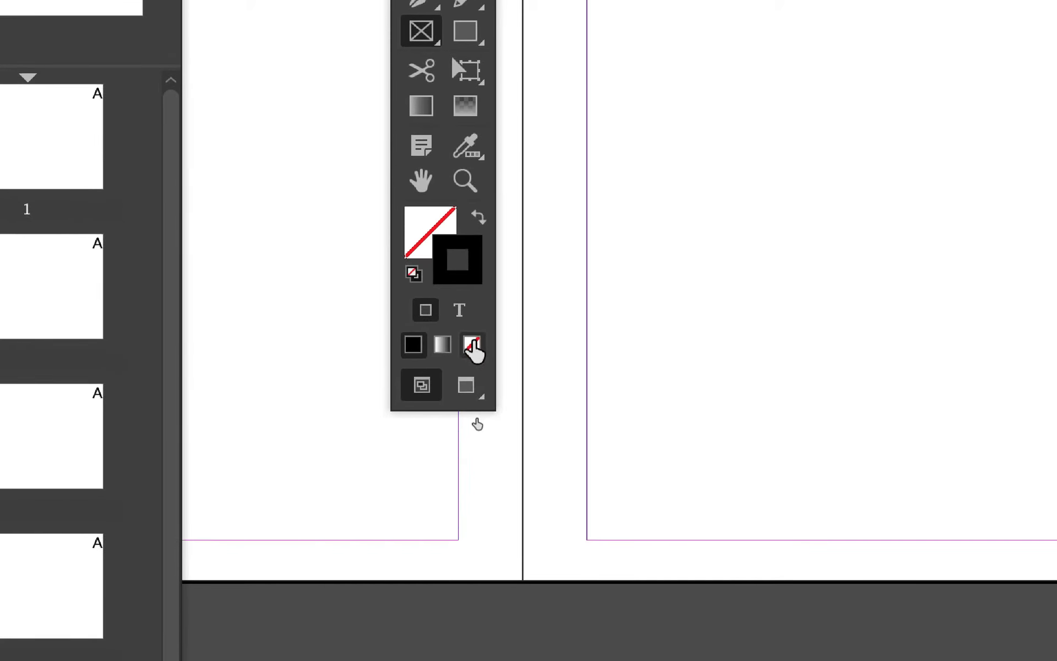
{"action": "left_click", "coordinate": [472, 346]}
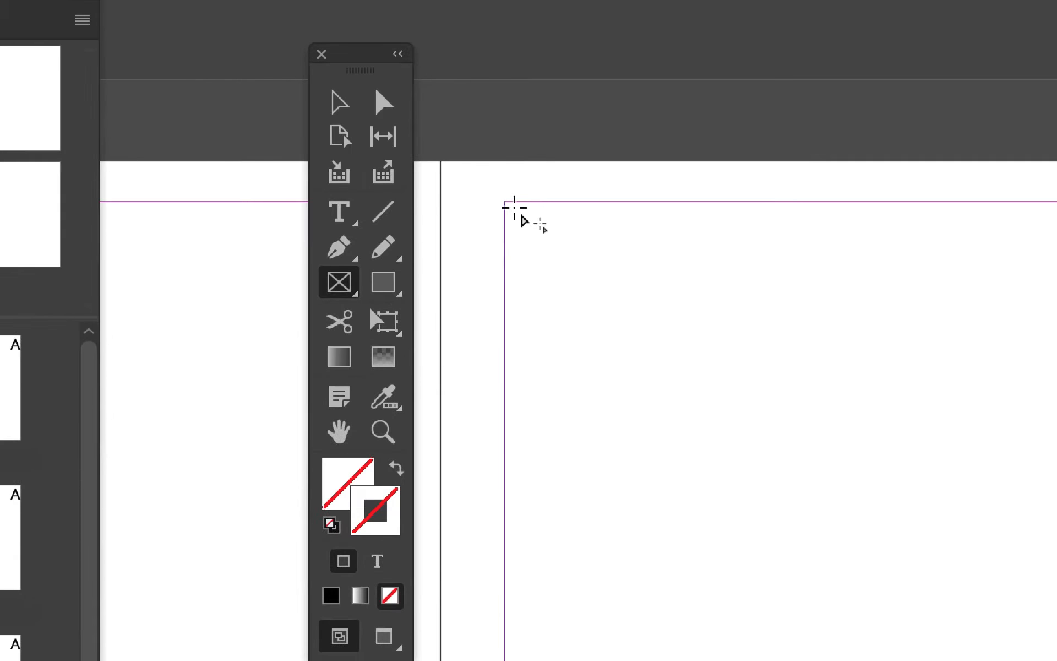
{"action": "left_click_drag", "start_coordinate": [506, 201], "coordinate": [949, 552]}
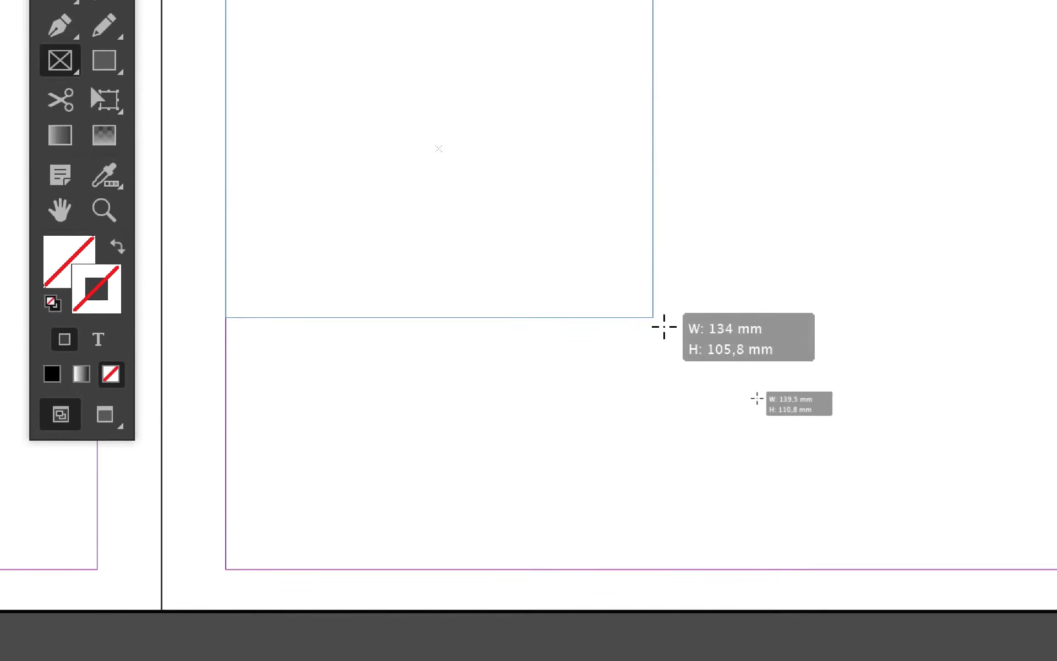
{"action": "left_click_drag", "start_coordinate": [664, 327], "coordinate": [1049, 568]}
{"action": "left_click_drag", "start_coordinate": [839, 411], "coordinate": [854, 411]}
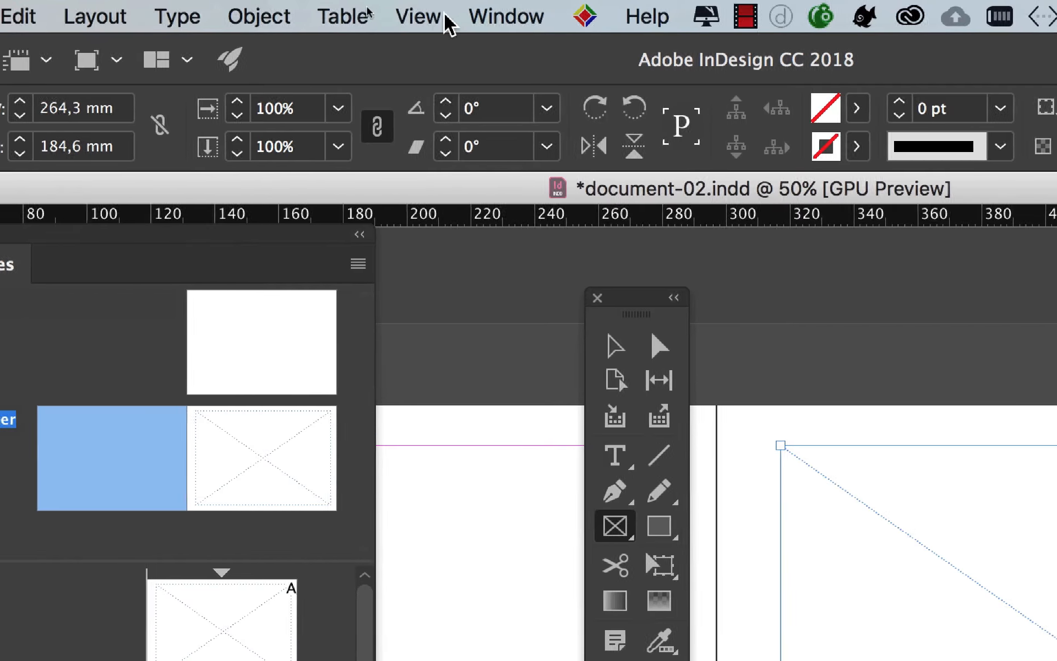
{"action": "left_click", "coordinate": [499, 17]}
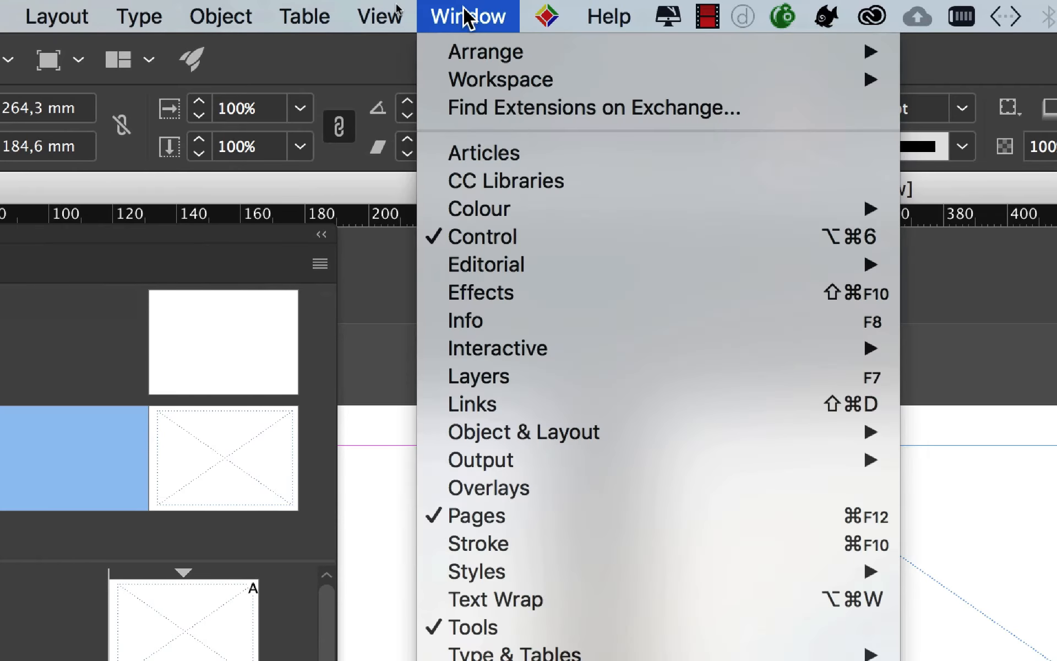
{"action": "mouse_move", "coordinate": [450, 16]}
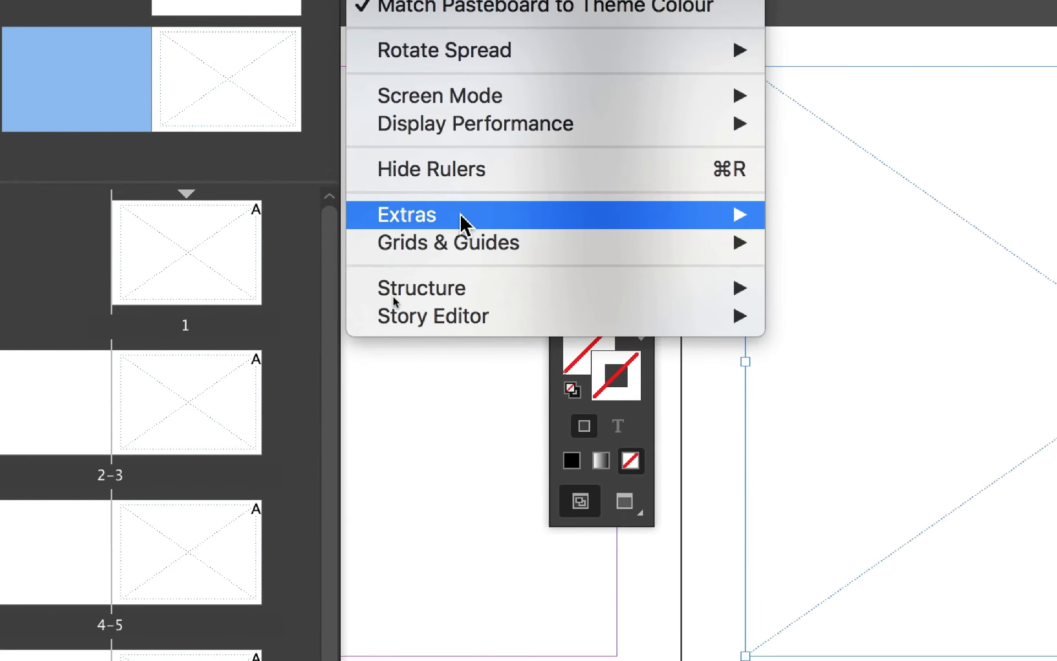
{"action": "mouse_move", "coordinate": [482, 360]}
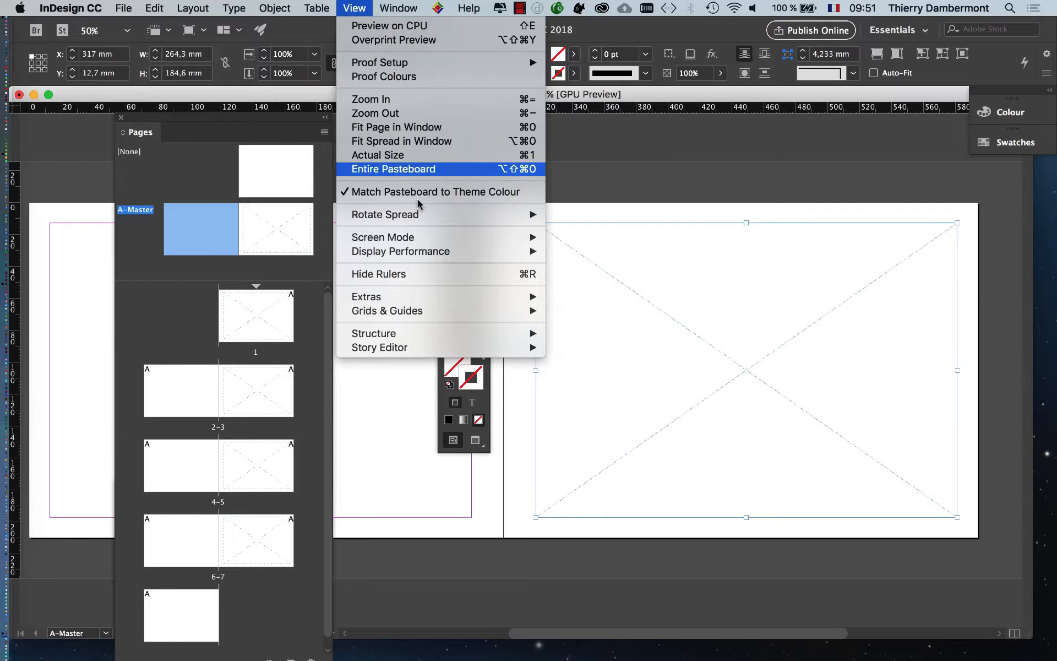
{"action": "left_click", "coordinate": [649, 95]}
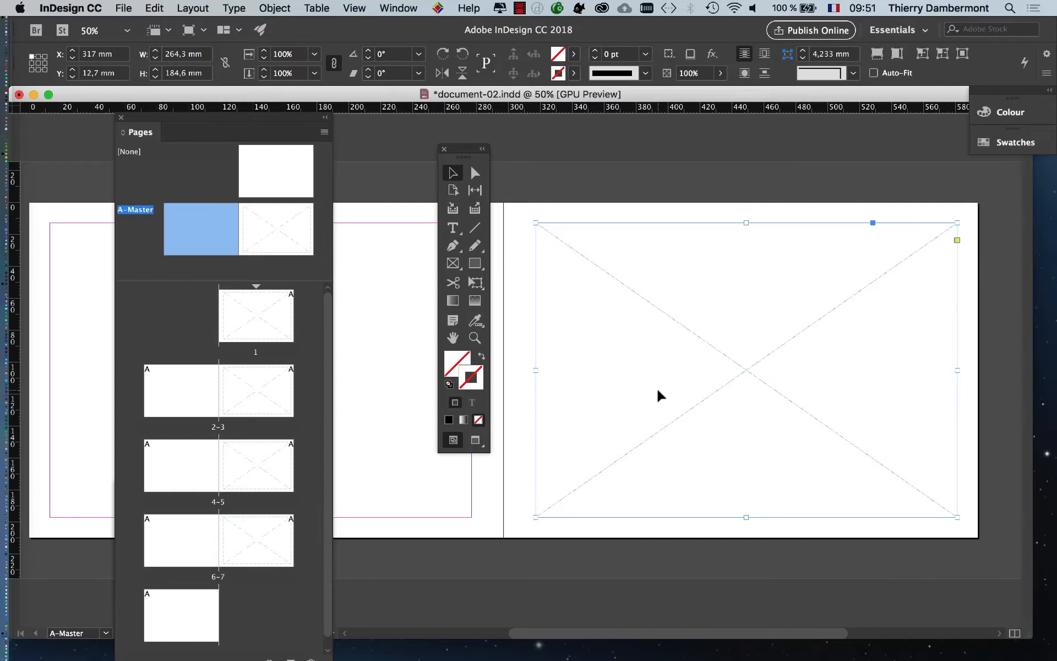
- Bring the Paragraph Styles panel in front of the Pages panel and shift the Tools panel slightly away from the frame
{"action": "key", "text": "super+F11"}
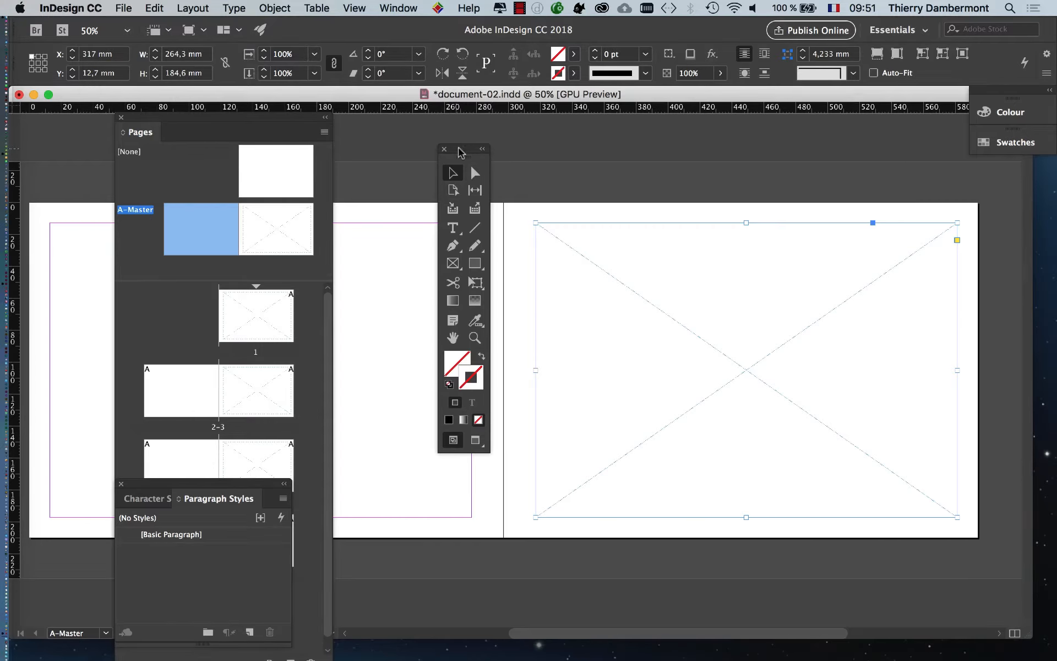
{"action": "left_click_drag", "start_coordinate": [462, 151], "coordinate": [428, 138]}
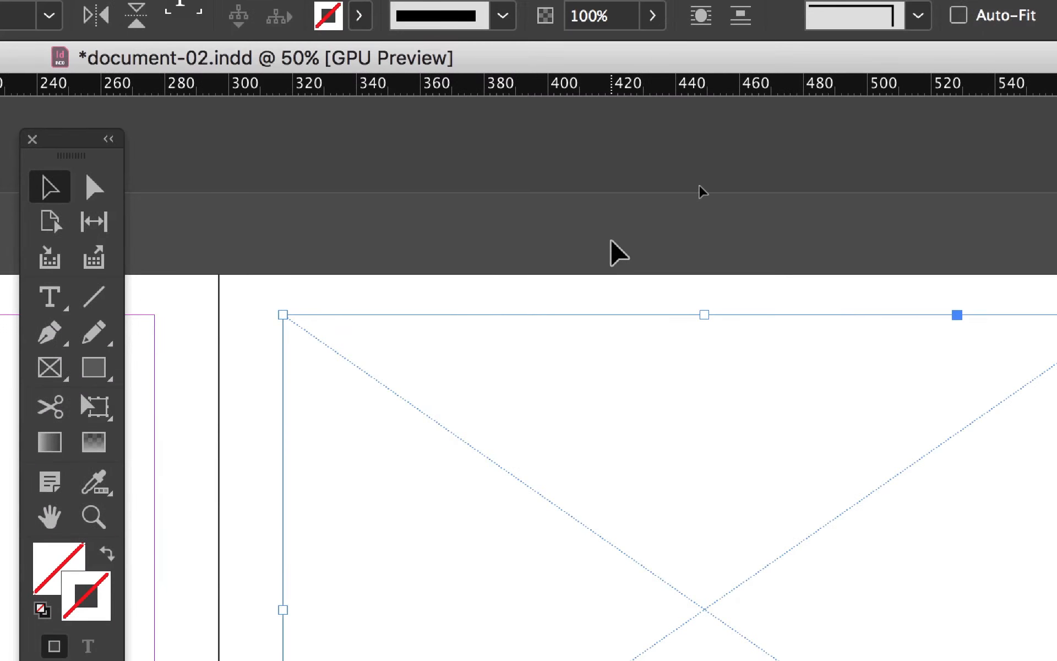
- With the placeholder frame on the right master page selected, make its fill the active colour attribute
{"action": "left_click", "coordinate": [764, 197]}
{"action": "left_click", "coordinate": [595, 287]}
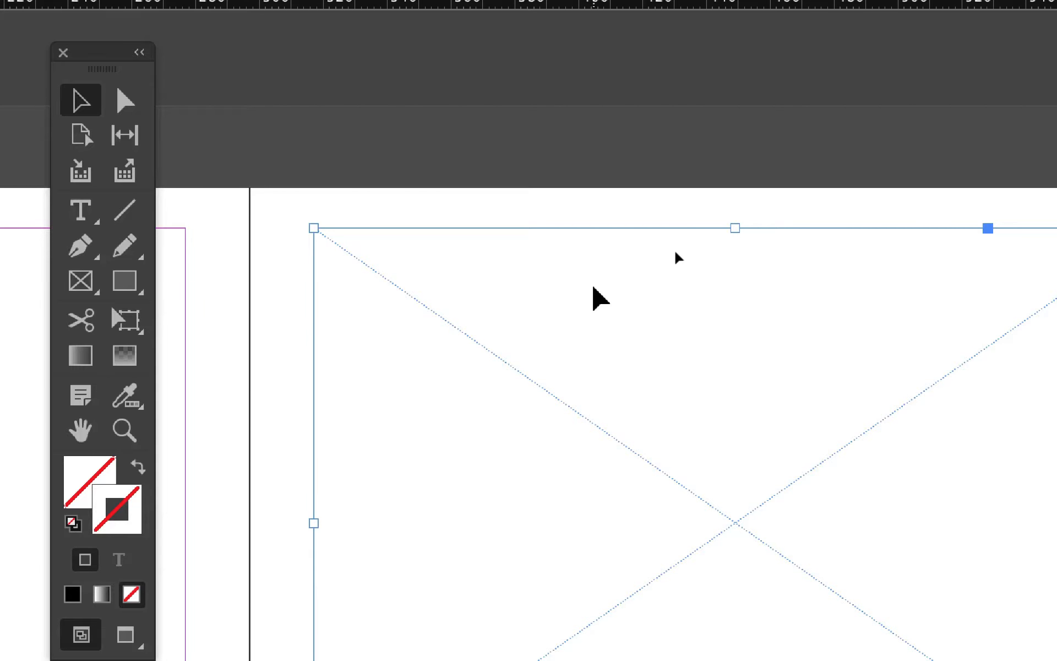
{"action": "left_click", "coordinate": [558, 286]}
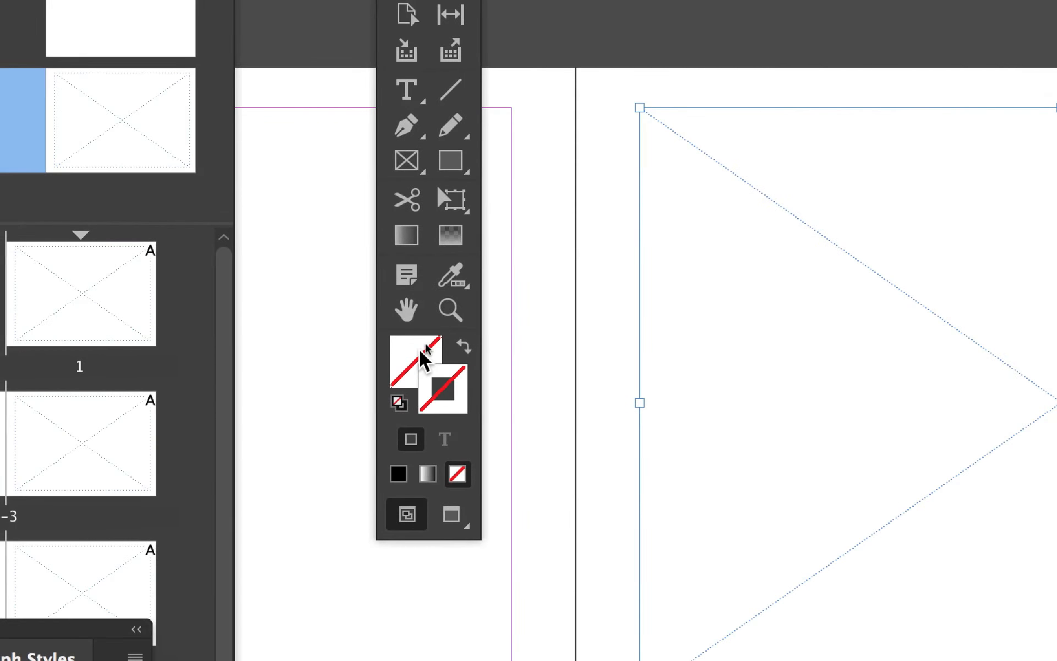
{"action": "left_click", "coordinate": [392, 347]}
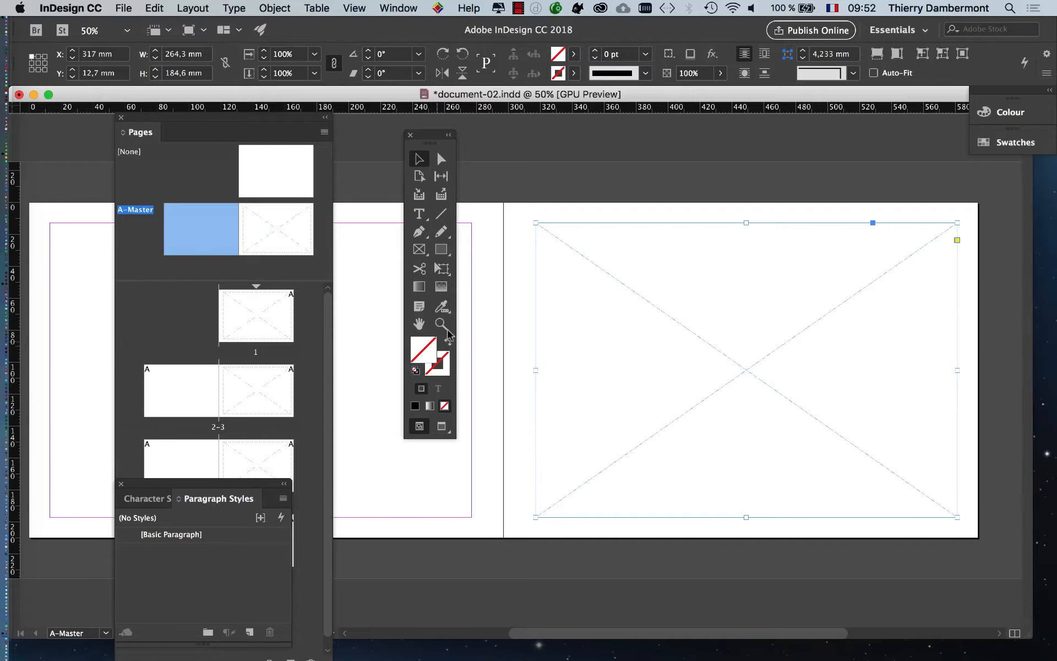
- Shift the Pages and Tools panels aside and float the Swatches panel over the left master page, near the spine
{"action": "left_click_drag", "start_coordinate": [294, 121], "coordinate": [571, 505]}
{"action": "left_click_drag", "start_coordinate": [430, 135], "coordinate": [68, 127]}
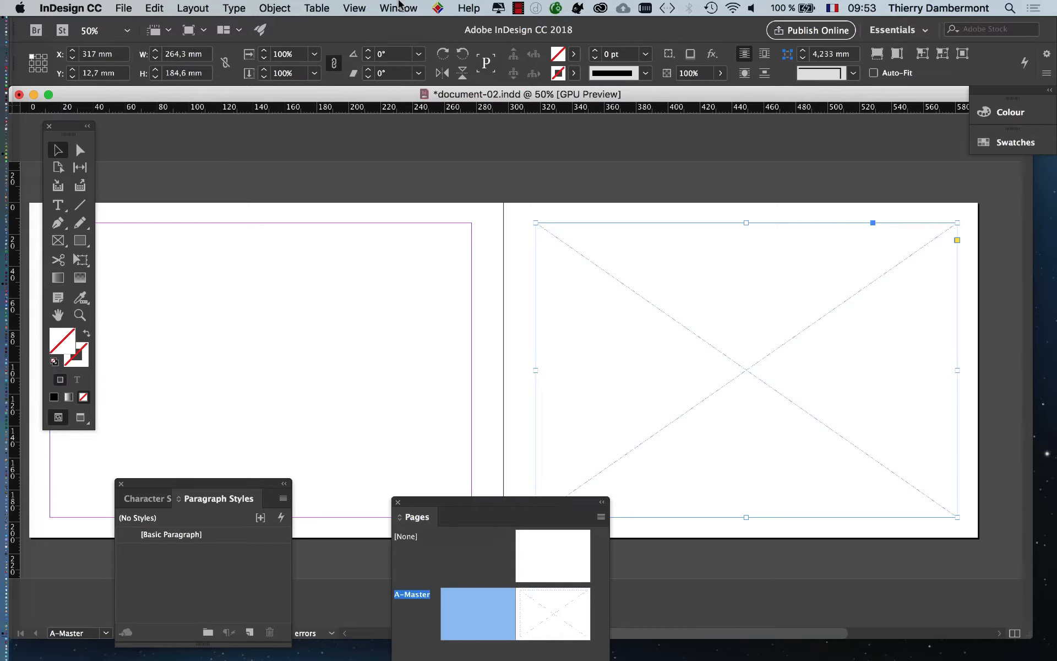
{"action": "left_click", "coordinate": [401, 6]}
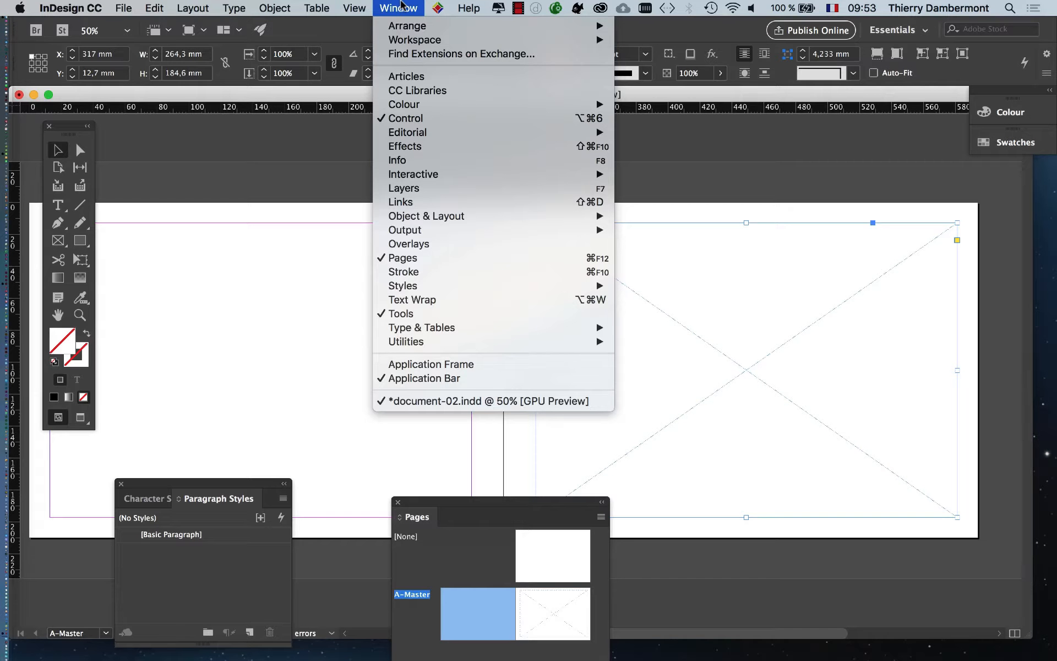
{"action": "mouse_move", "coordinate": [397, 107]}
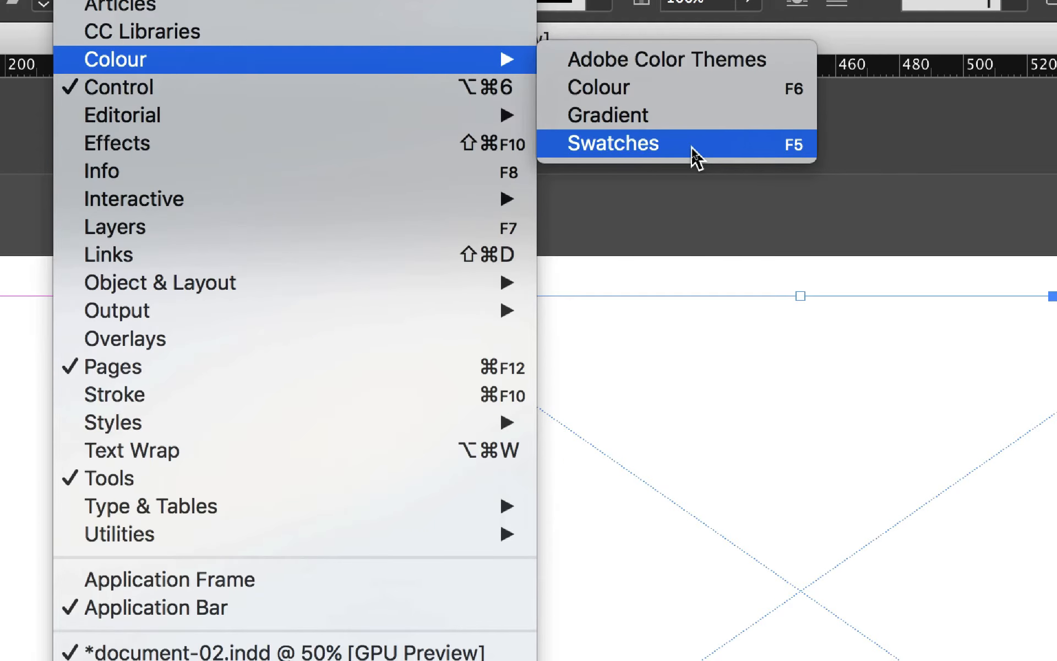
{"action": "left_click", "coordinate": [692, 148]}
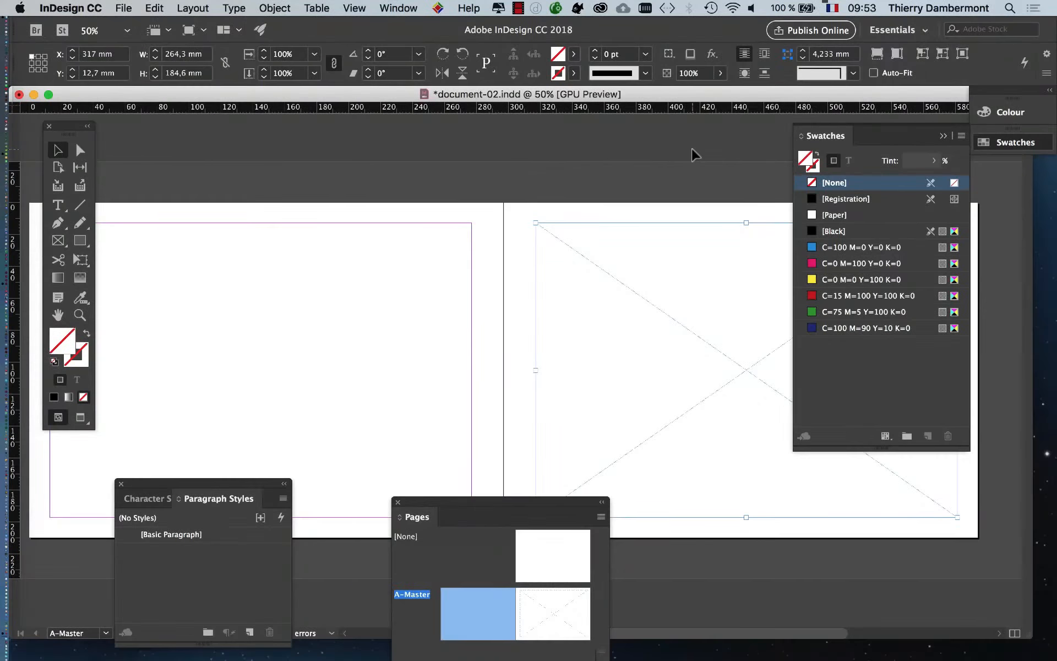
{"action": "left_click_drag", "start_coordinate": [842, 137], "coordinate": [344, 137]}
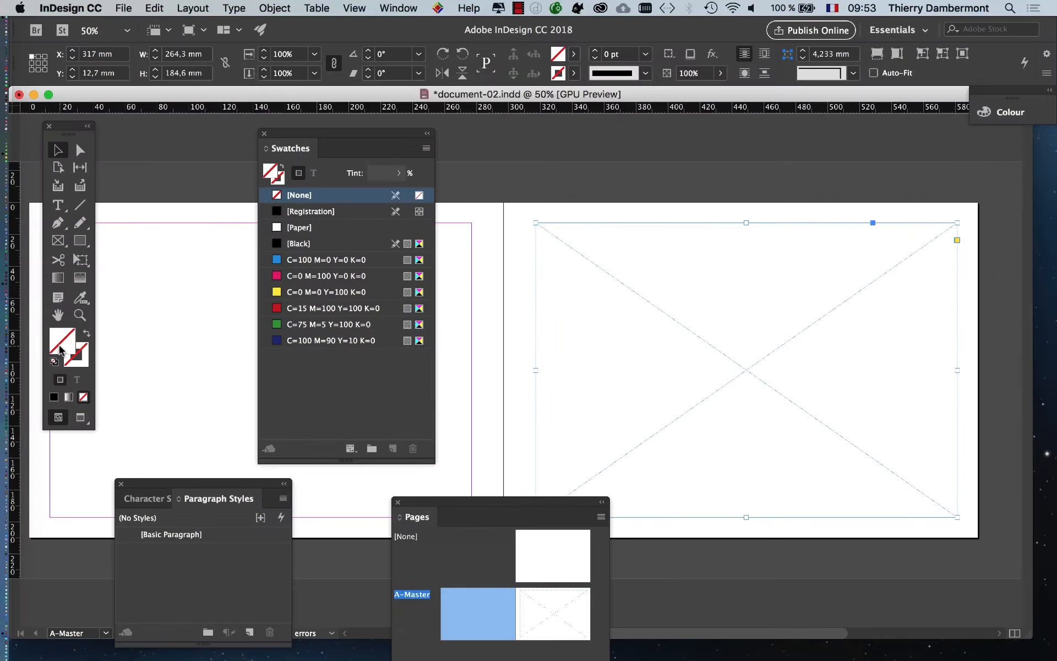
{"action": "left_click_drag", "start_coordinate": [349, 134], "coordinate": [413, 132]}
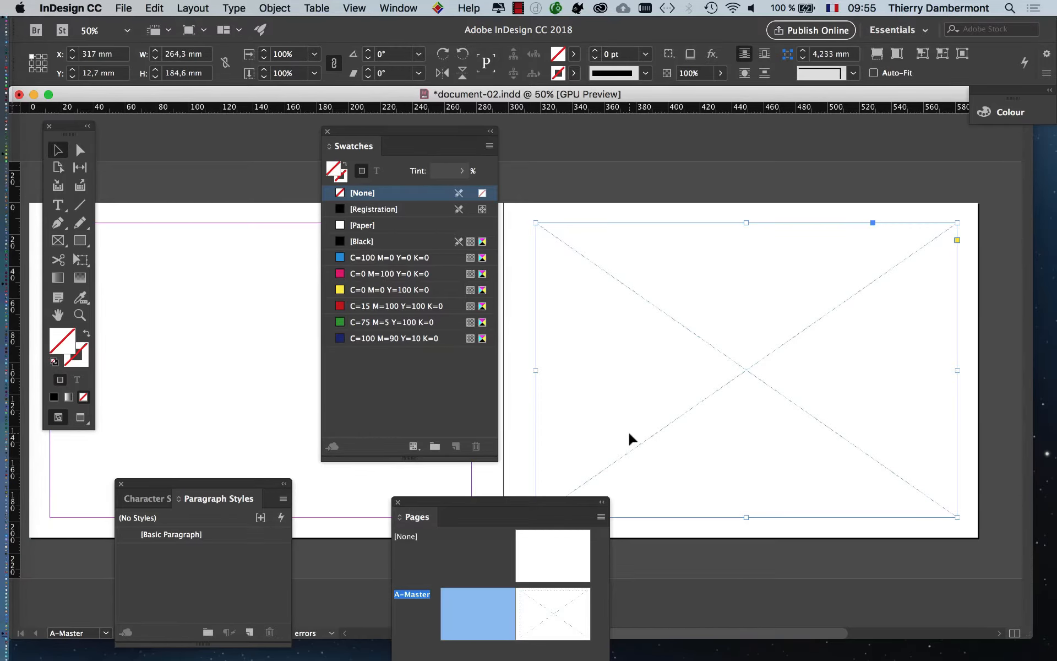
- Start a new process colour swatch, move its dialog clear of the Swatches panel, and set the colour mode to RGB
{"action": "key", "text": "Tab"}
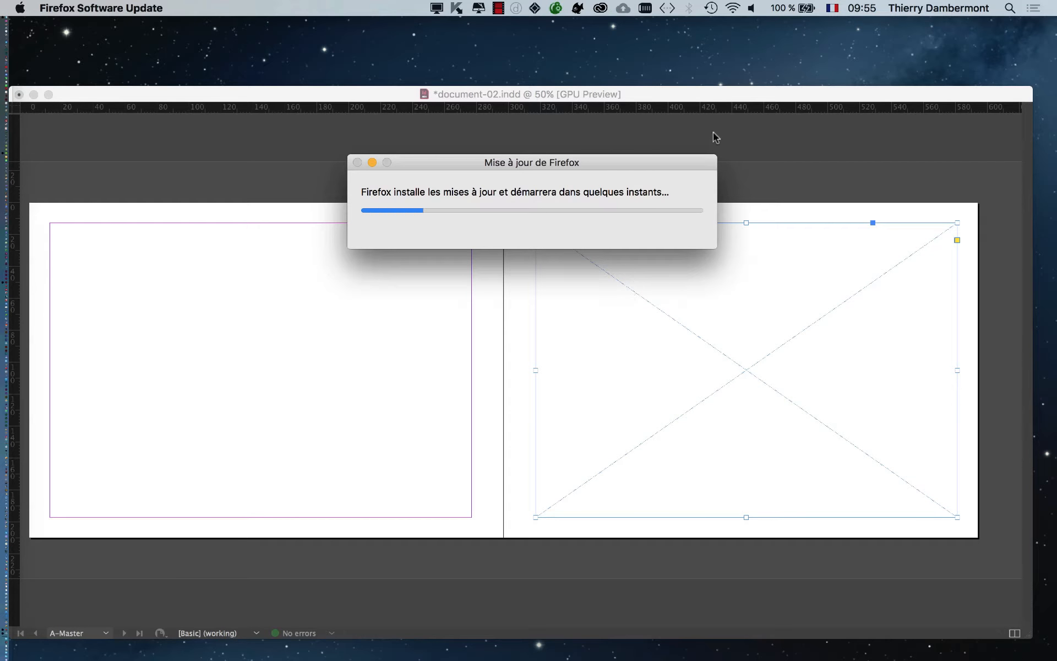
{"action": "left_click", "coordinate": [710, 97]}
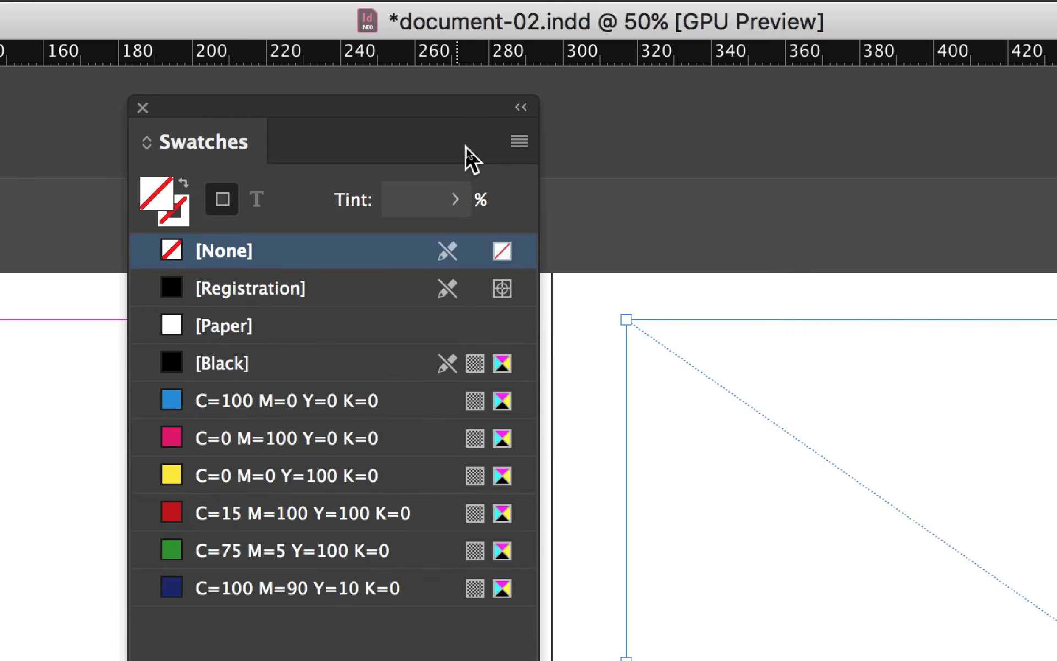
{"action": "left_click", "coordinate": [519, 142]}
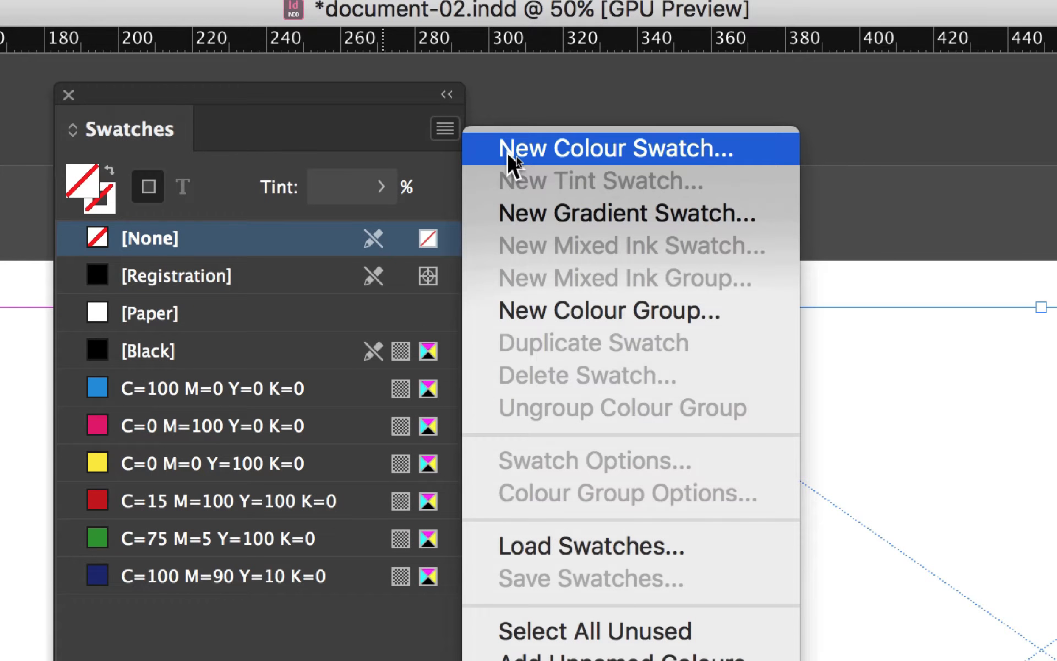
{"action": "left_click", "coordinate": [512, 156]}
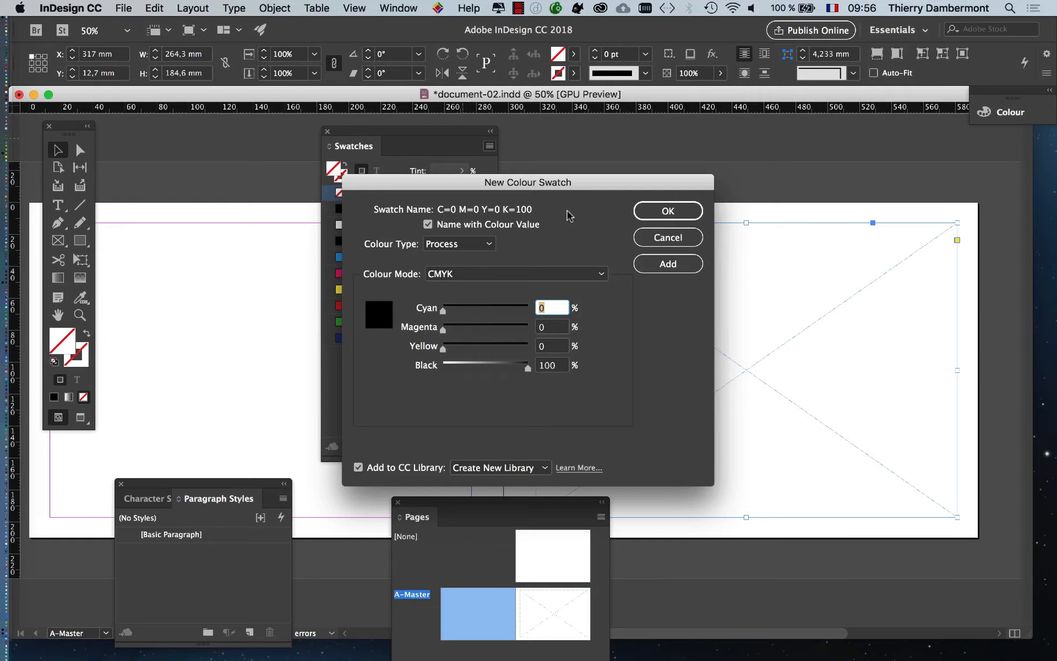
{"action": "left_click_drag", "start_coordinate": [570, 182], "coordinate": [820, 132]}
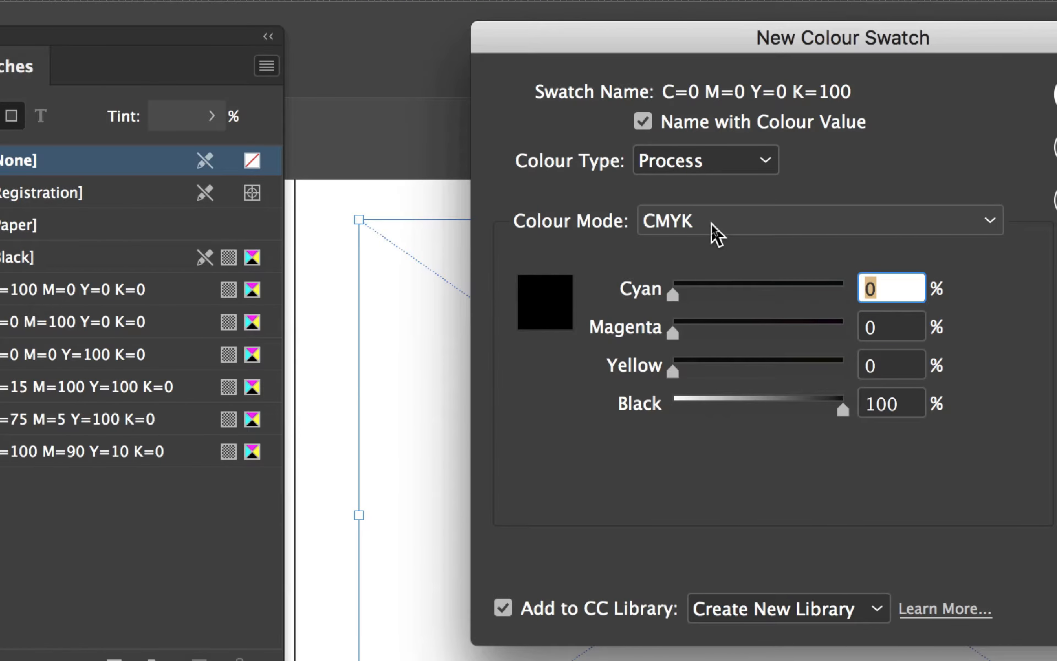
{"action": "left_click", "coordinate": [711, 224]}
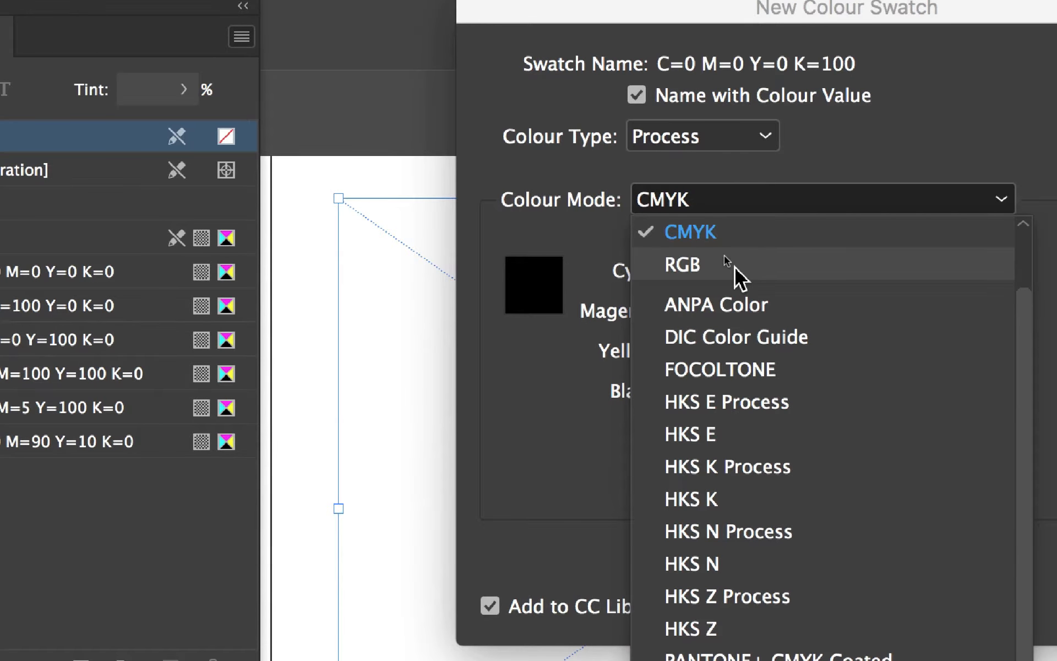
{"action": "left_click", "coordinate": [735, 267]}
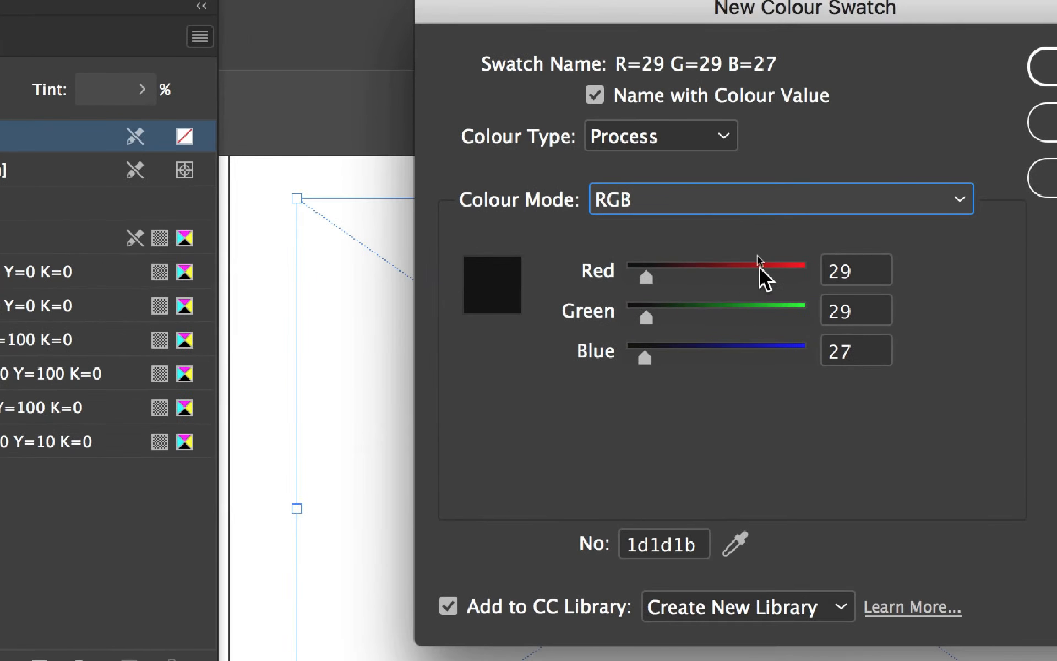
- Mix the swatch to R=255 G=0 B=246 and add it, filling the selected placeholder frame with this magenta
{"action": "left_click_drag", "start_coordinate": [777, 259], "coordinate": [784, 260]}
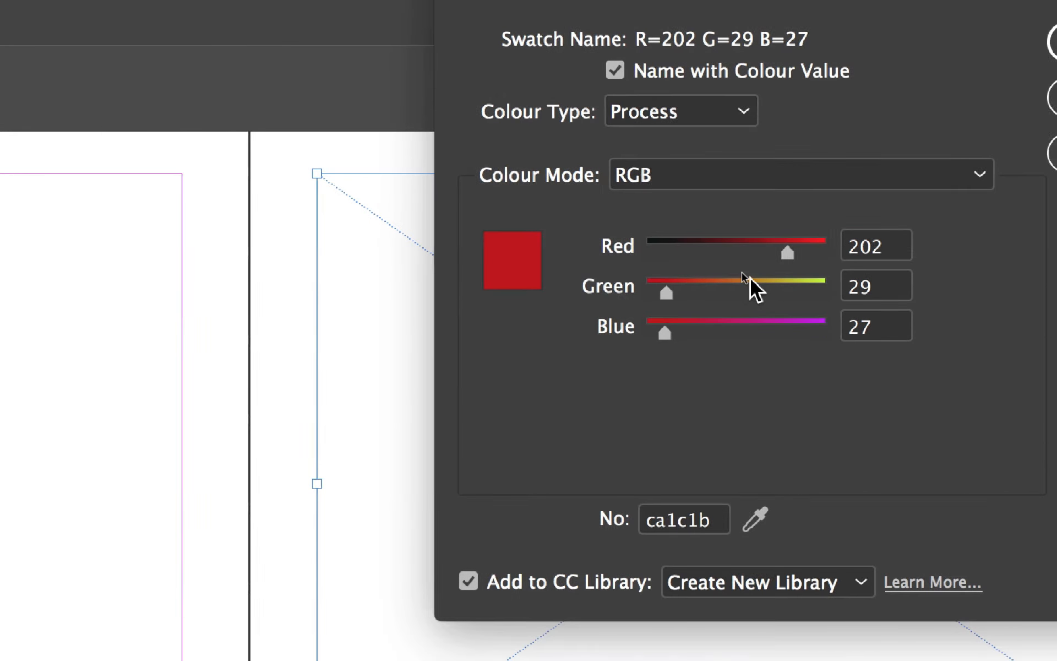
{"action": "left_click", "coordinate": [747, 278]}
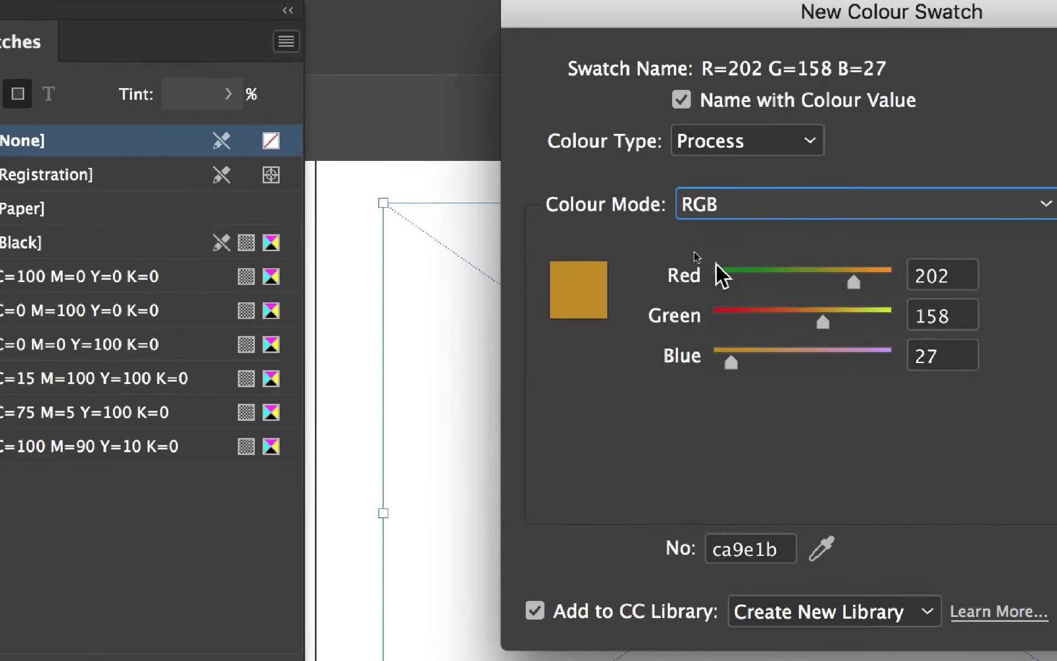
{"action": "left_click", "coordinate": [651, 242]}
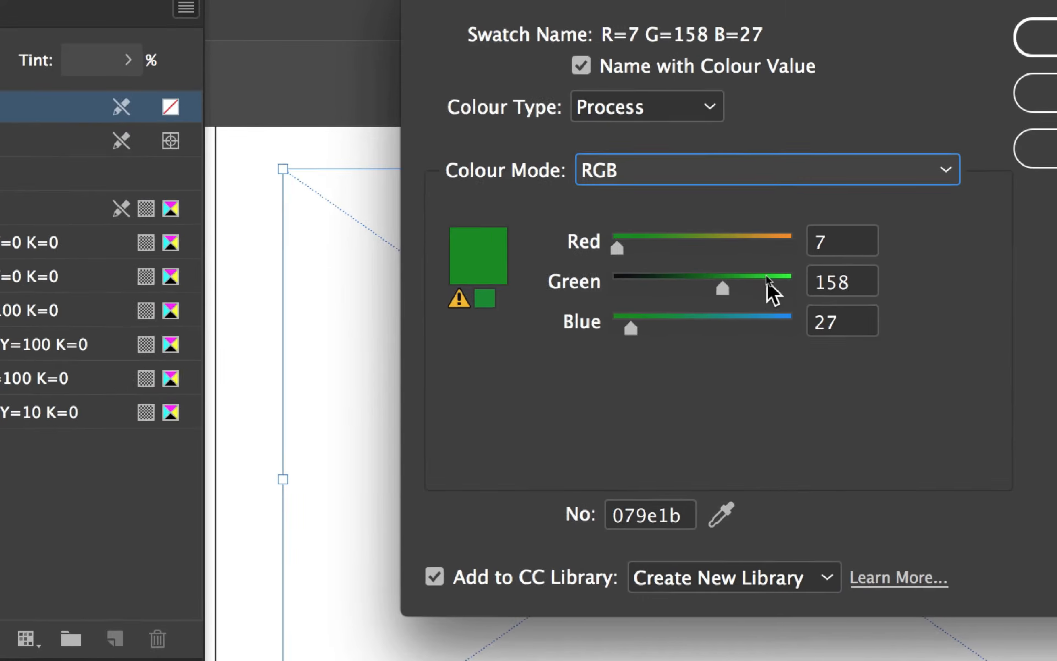
{"action": "left_click_drag", "start_coordinate": [806, 291], "coordinate": [559, 286]}
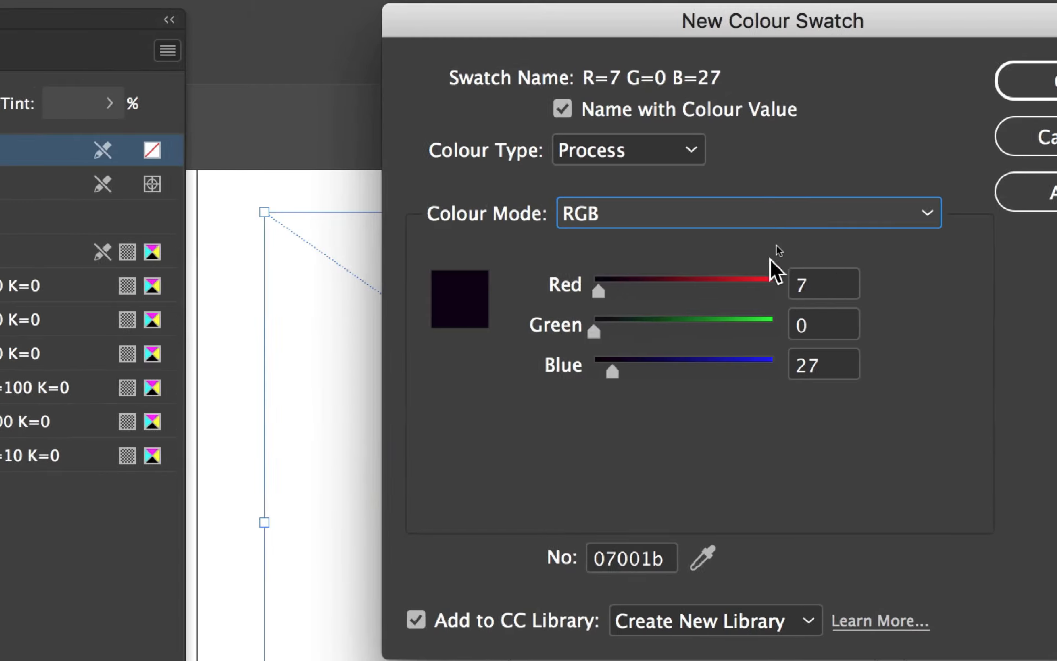
{"action": "left_click", "coordinate": [748, 278]}
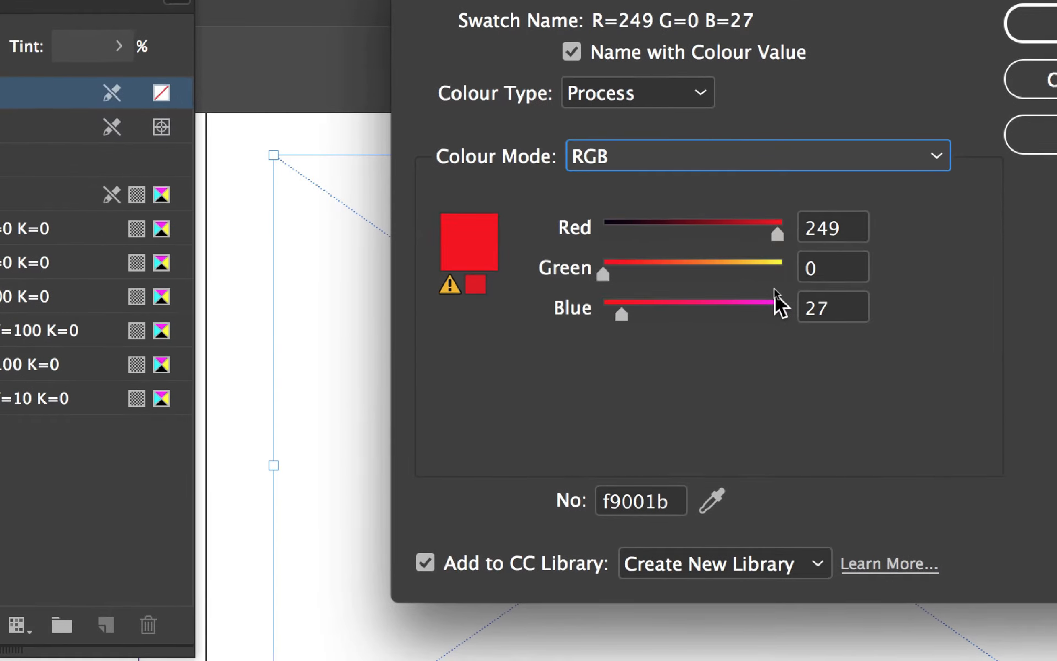
{"action": "left_click", "coordinate": [784, 325]}
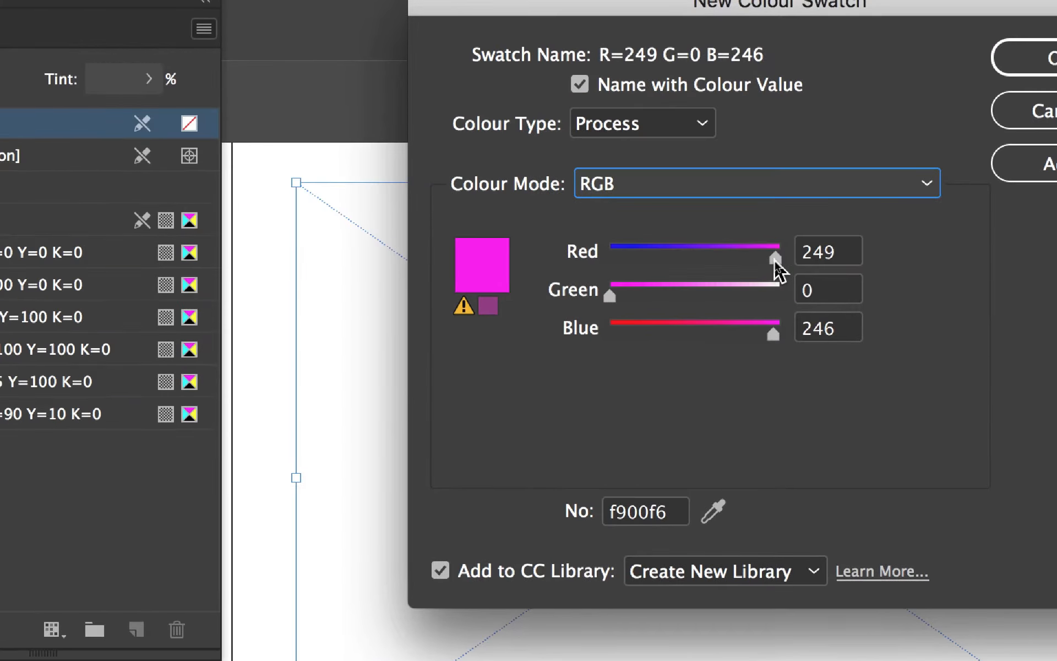
{"action": "left_click_drag", "start_coordinate": [778, 271], "coordinate": [783, 268]}
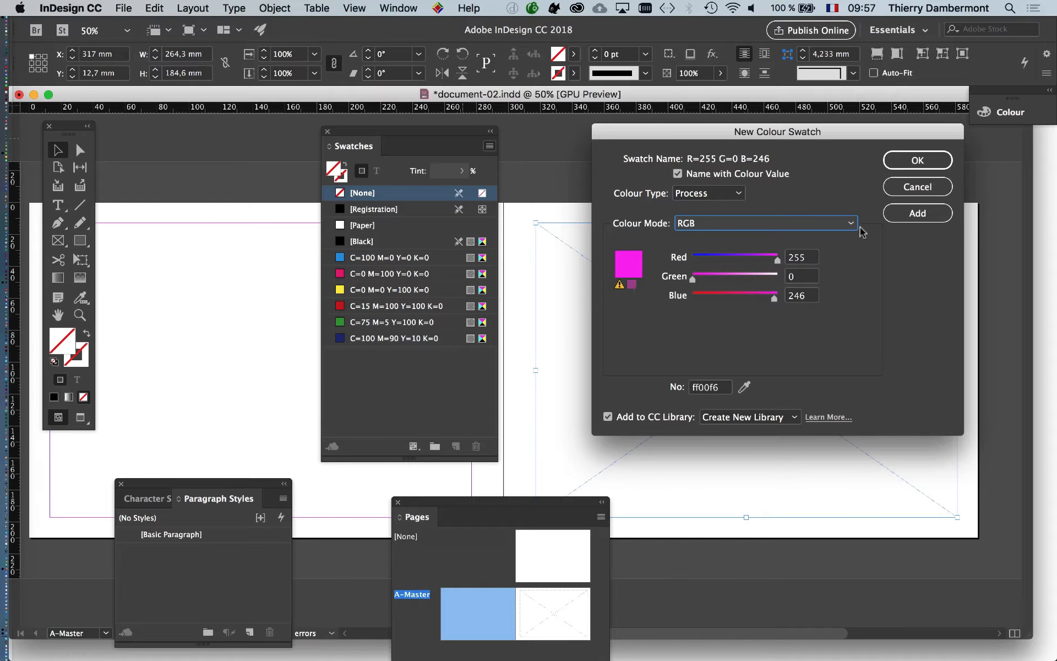
{"action": "left_click", "coordinate": [933, 161]}
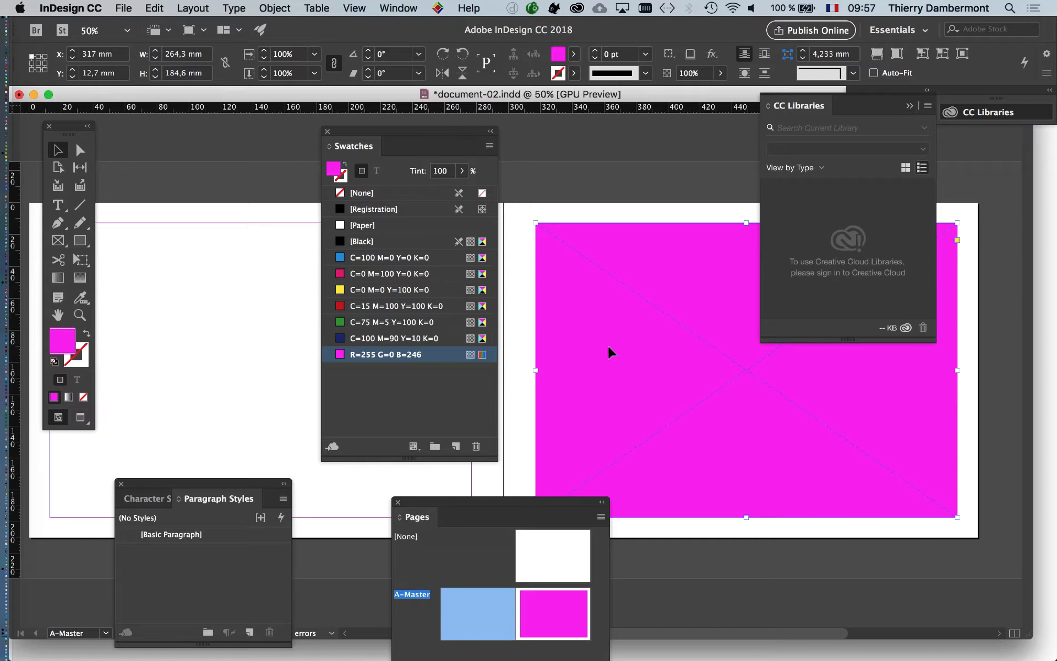
- Switch to Firefox, load Google, close the LinkedIn tab, and search for "should use rgb indesign"
{"action": "key", "text": "super+Tab"}
{"action": "left_click", "coordinate": [498, 358]}
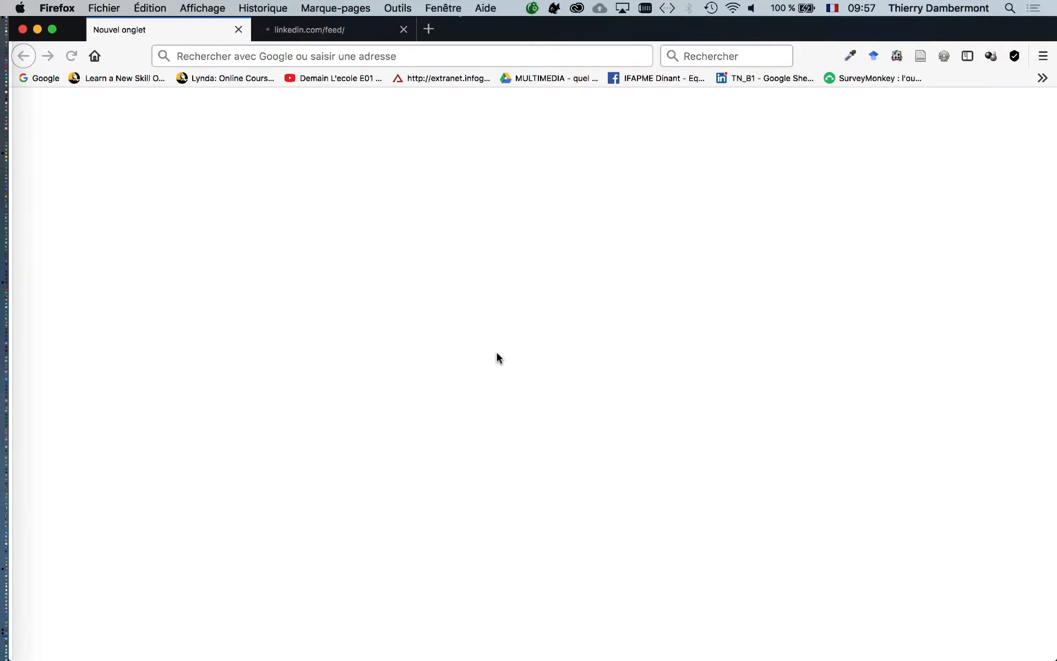
{"action": "left_click", "coordinate": [48, 80]}
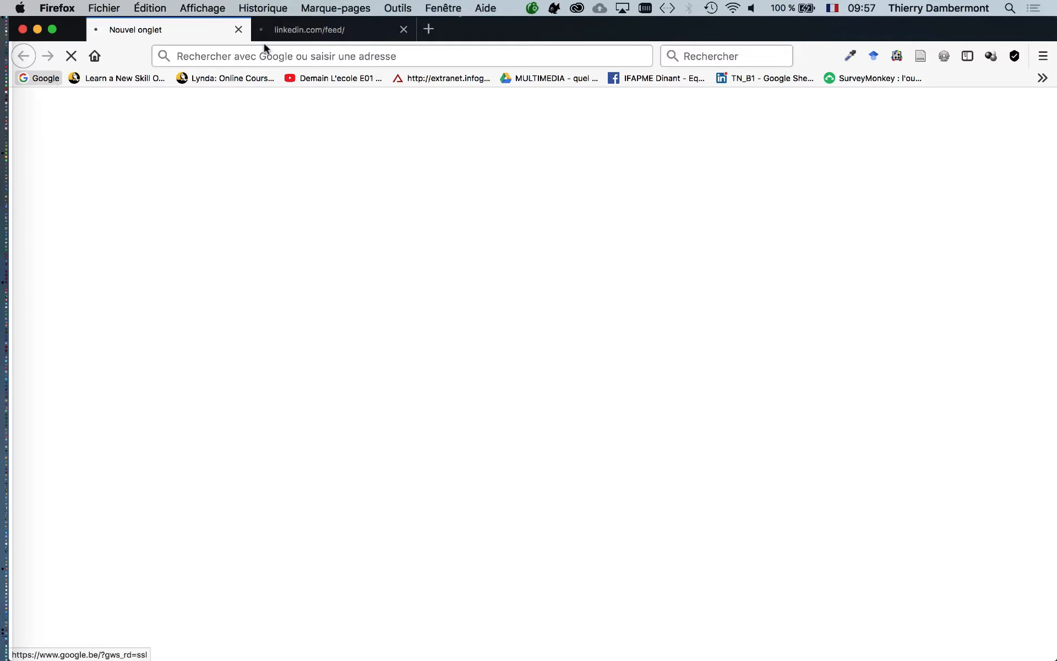
{"action": "left_click", "coordinate": [403, 29]}
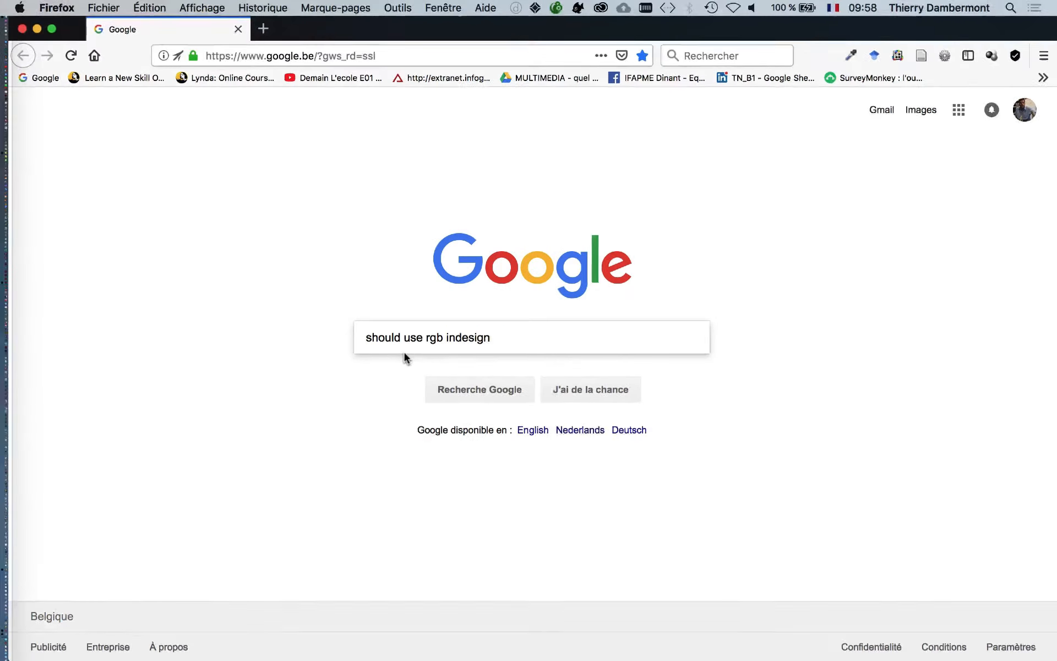
{"action": "left_click", "coordinate": [455, 389]}
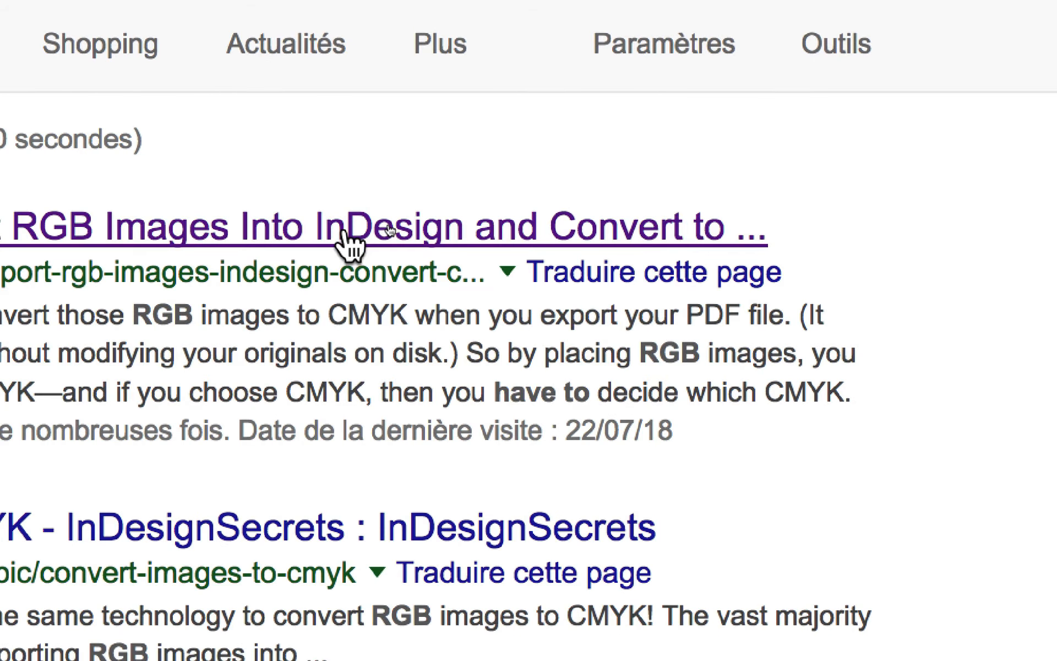
- Open the InDesignSecrets article on importing RGB images, read its opening section, and highlight "convert to CMYK inside InDesign when you make your PDF files."
{"action": "left_click", "coordinate": [346, 234]}
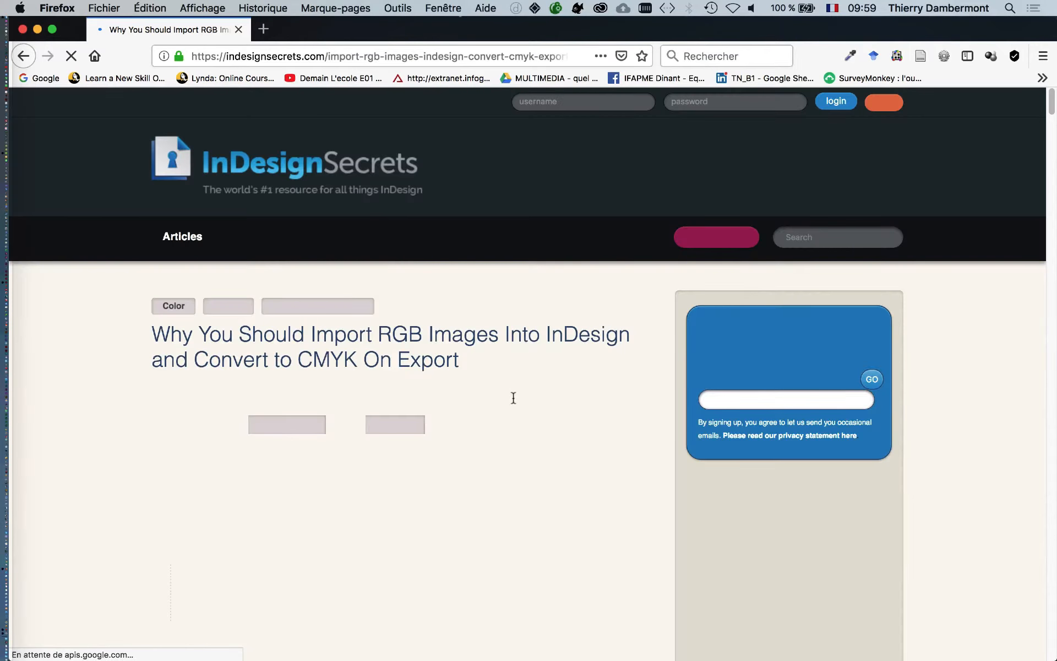
{"action": "scroll", "coordinate": [520, 397], "scroll_direction": "down", "scroll_amount": 3}
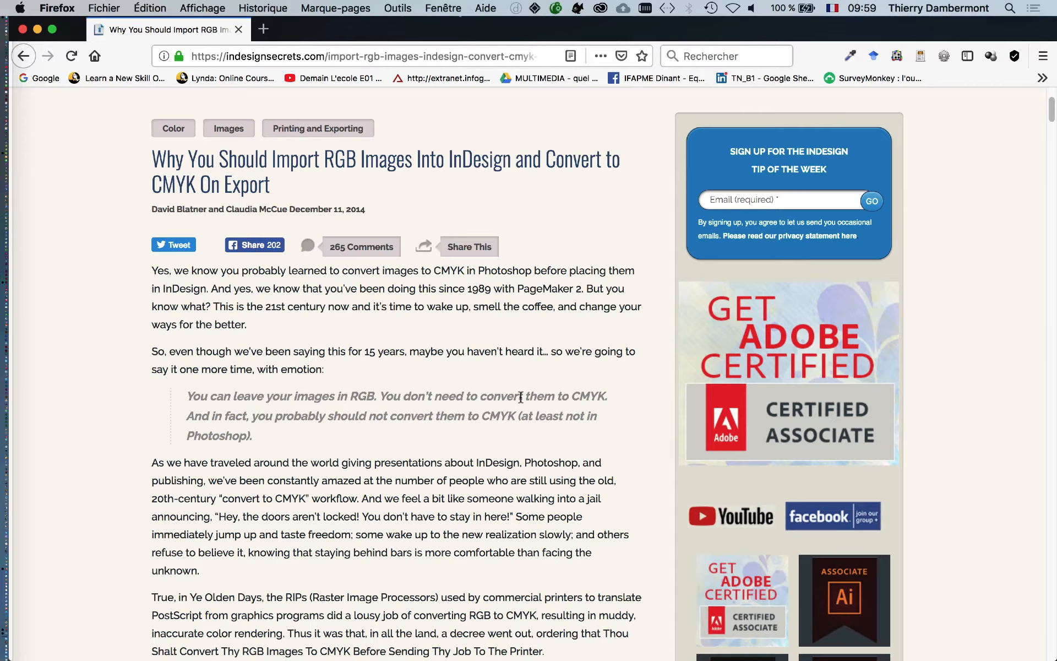
{"action": "scroll", "coordinate": [521, 397], "scroll_direction": "down", "scroll_amount": 2}
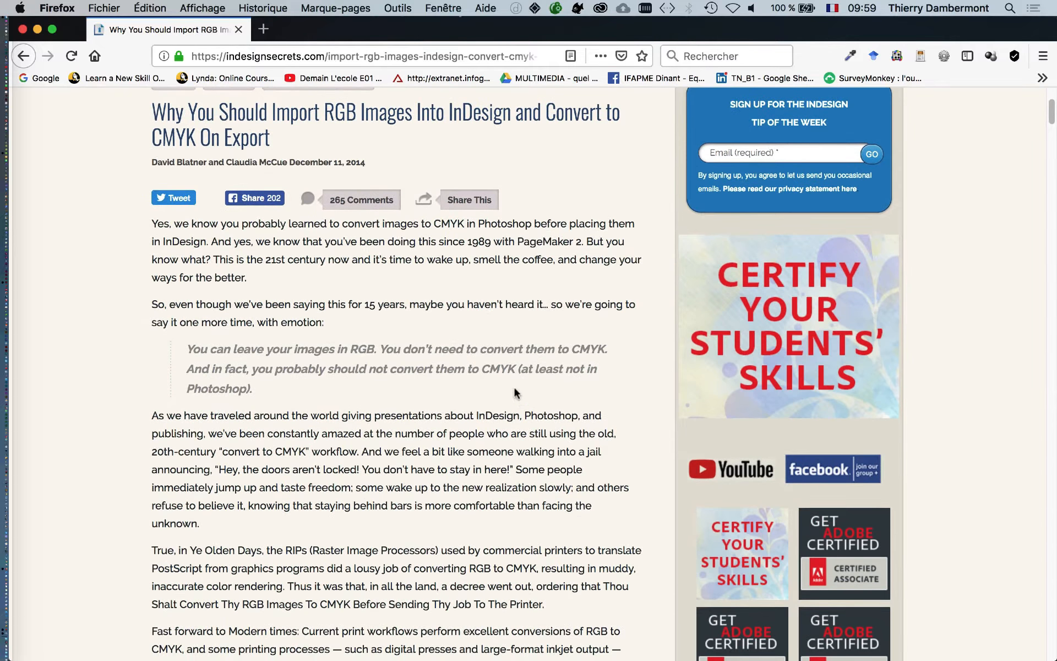
{"action": "scroll", "coordinate": [263, 216], "scroll_direction": "down", "scroll_amount": 2}
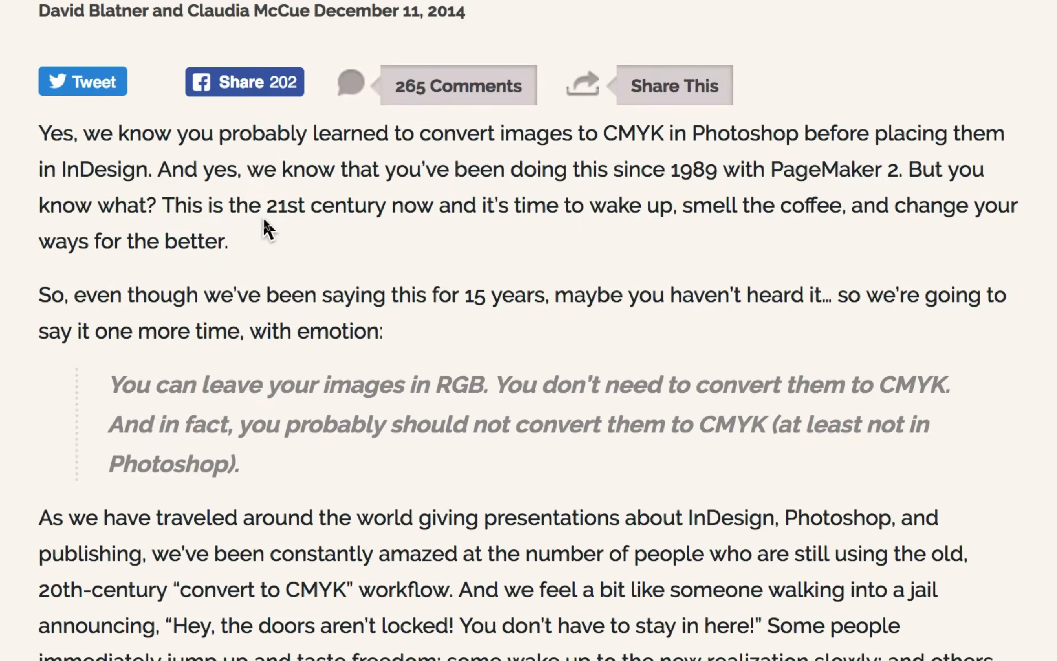
{"action": "scroll", "coordinate": [264, 220], "scroll_direction": "down", "scroll_amount": 5}
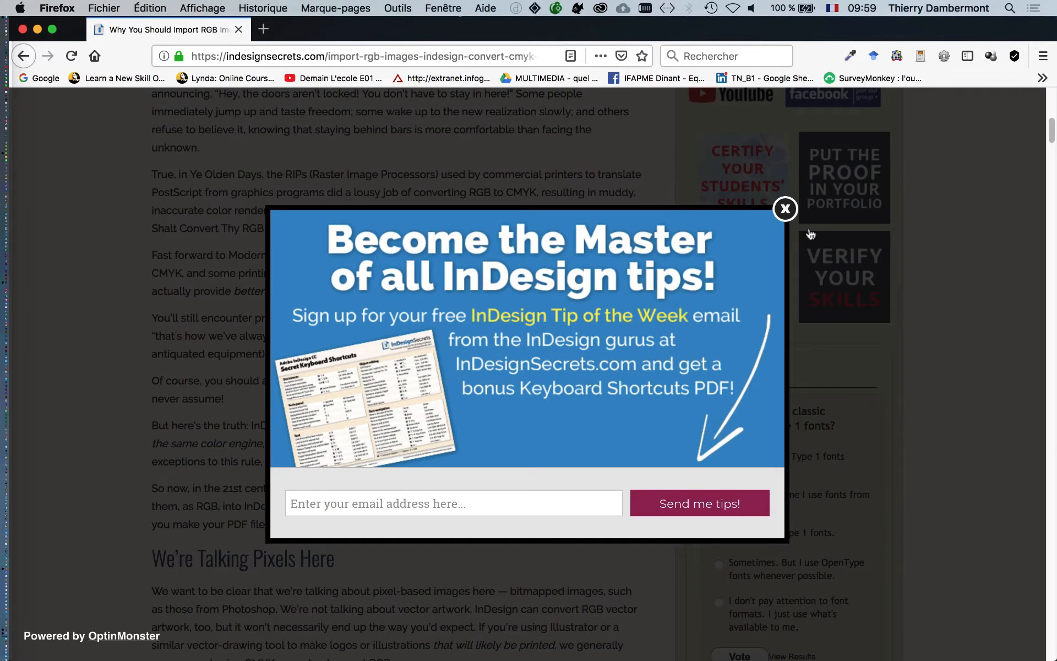
{"action": "left_click", "coordinate": [785, 209]}
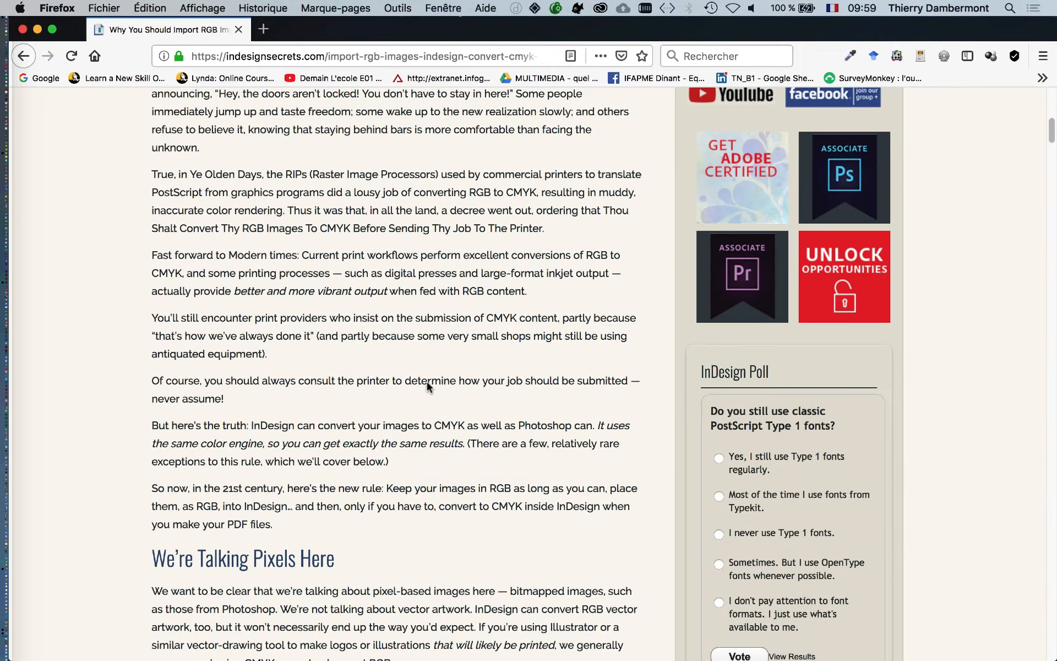
{"action": "scroll", "coordinate": [428, 384], "scroll_direction": "down", "scroll_amount": 3}
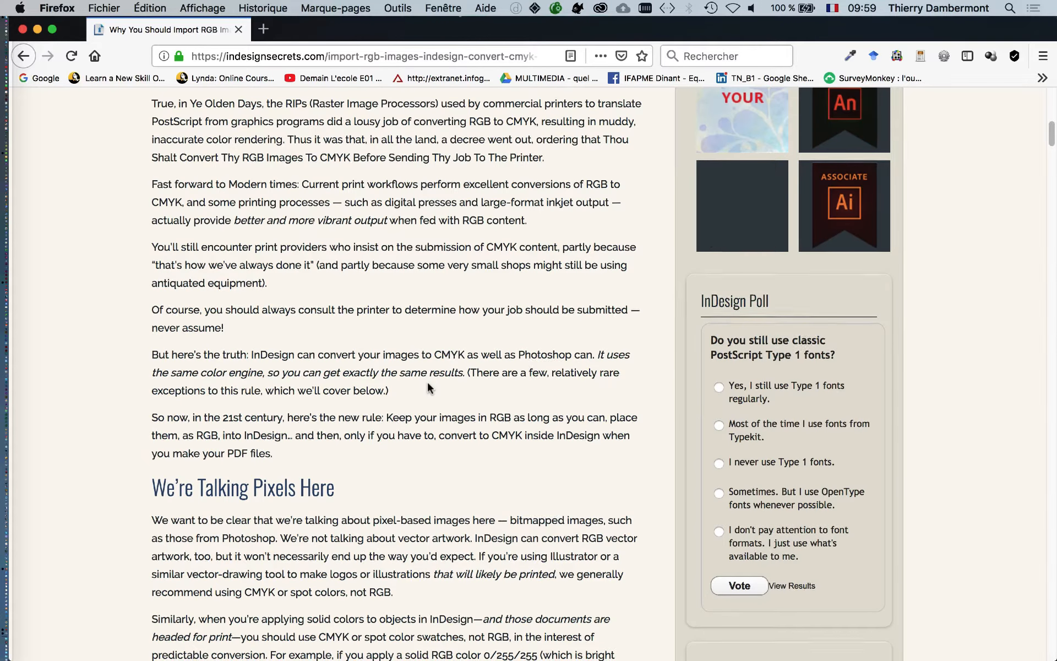
{"action": "scroll", "coordinate": [429, 388], "scroll_direction": "down", "scroll_amount": 3}
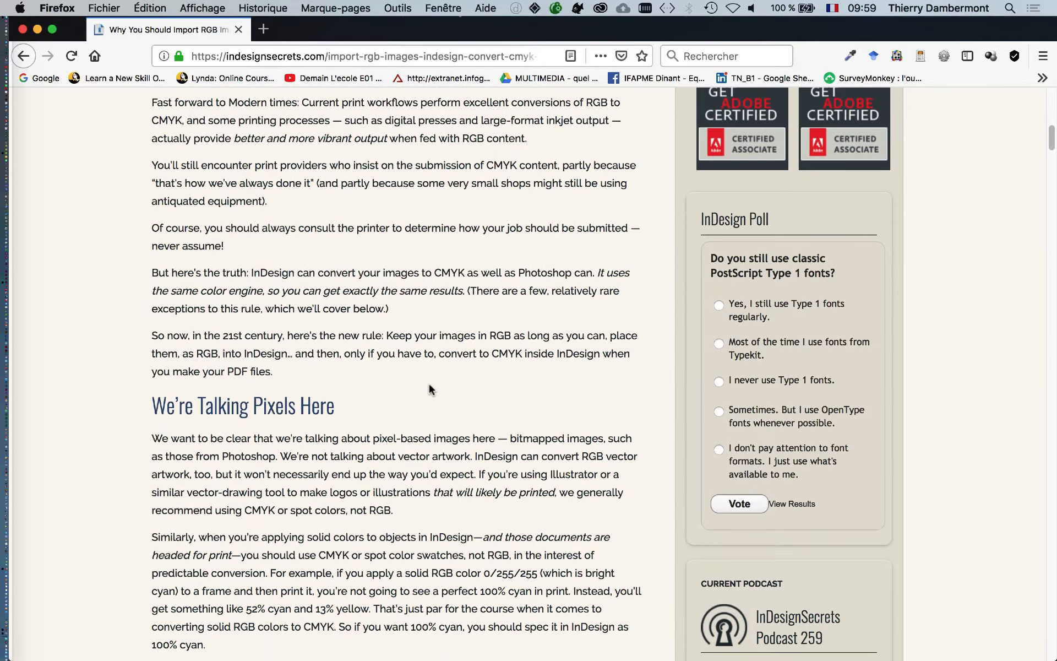
{"action": "scroll", "coordinate": [429, 385], "scroll_direction": "up", "scroll_amount": 1}
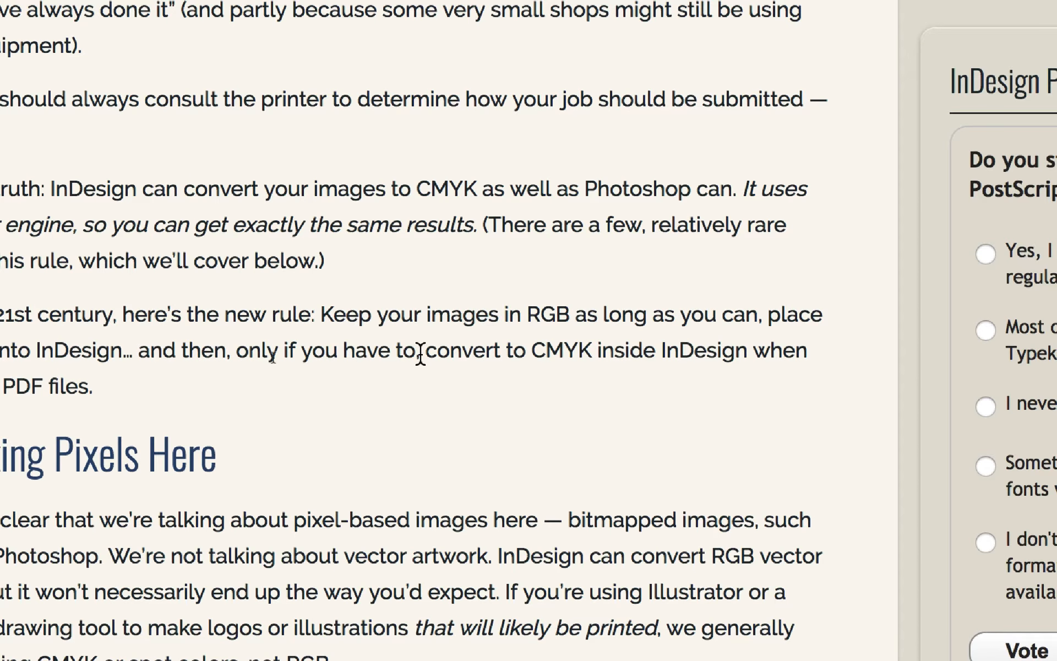
{"action": "left_click_drag", "start_coordinate": [421, 353], "coordinate": [94, 385]}
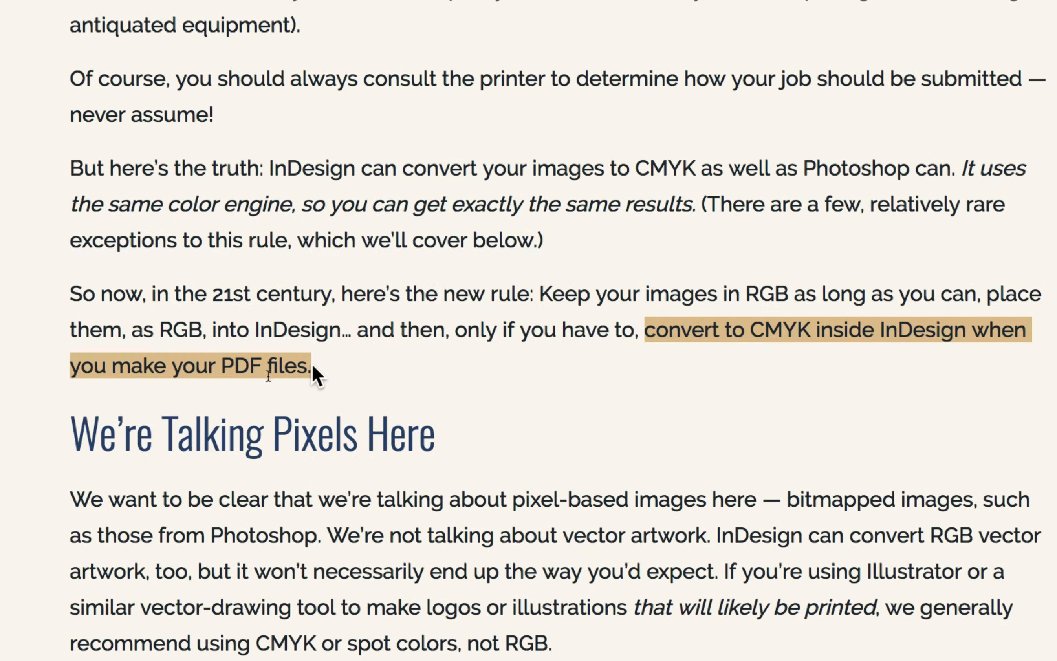
- Read the article's sections on solid RGB colours, placing RGB images, and converting to CMYK when exporting a PDF
{"action": "scroll", "coordinate": [306, 396], "scroll_direction": "down", "scroll_amount": 3}
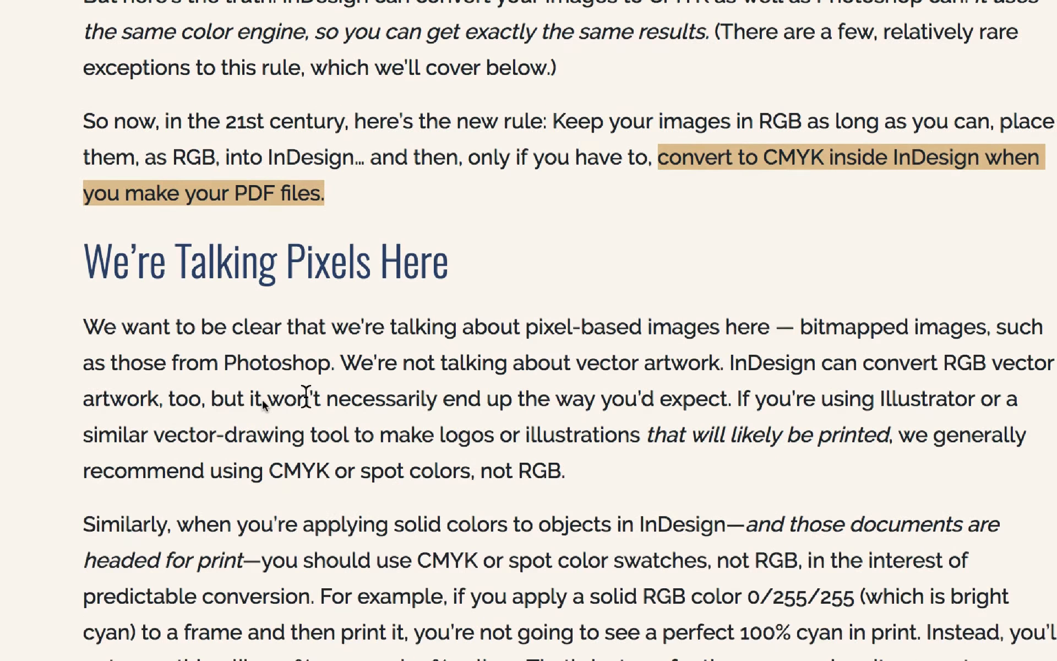
{"action": "scroll", "coordinate": [307, 396], "scroll_direction": "down", "scroll_amount": 8}
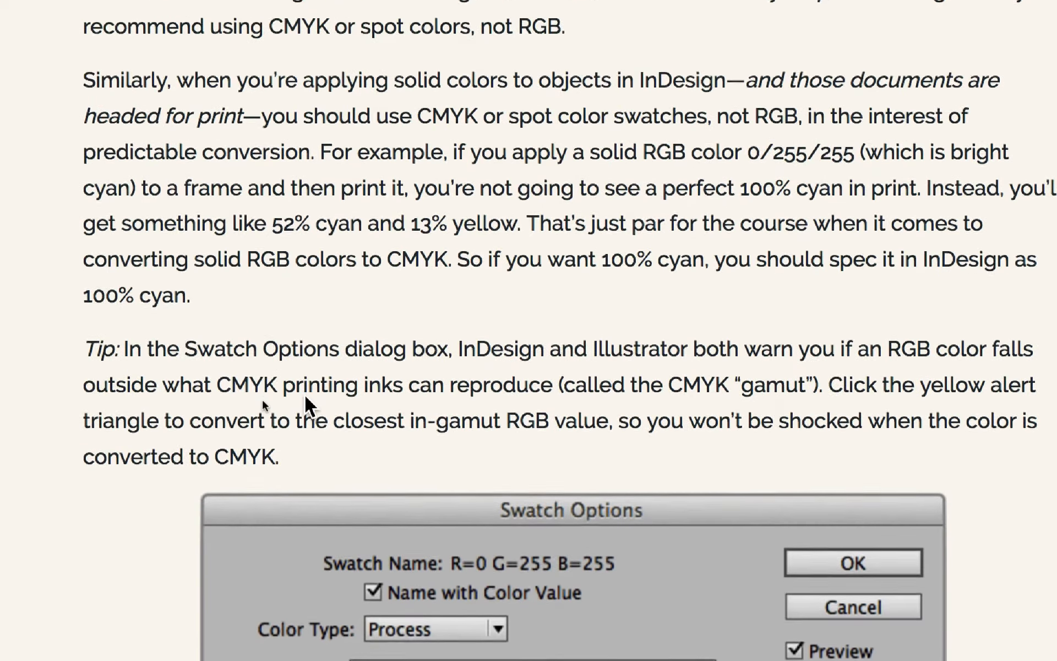
{"action": "scroll", "coordinate": [306, 396], "scroll_direction": "down", "scroll_amount": 14}
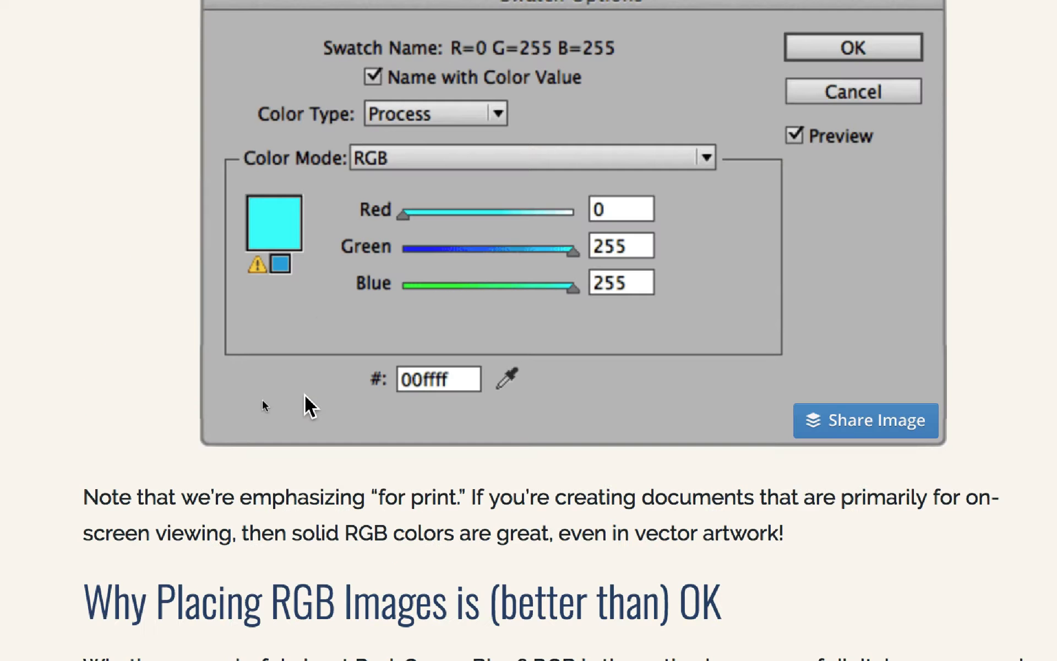
{"action": "scroll", "coordinate": [305, 394], "scroll_direction": "down", "scroll_amount": 3}
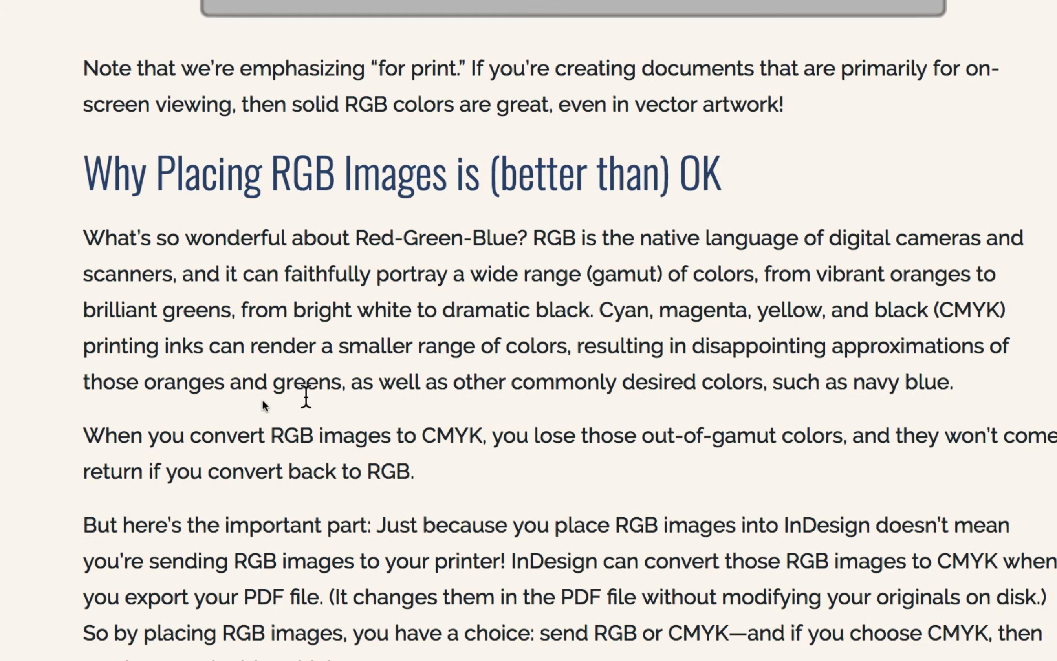
{"action": "scroll", "coordinate": [305, 395], "scroll_direction": "down", "scroll_amount": 12}
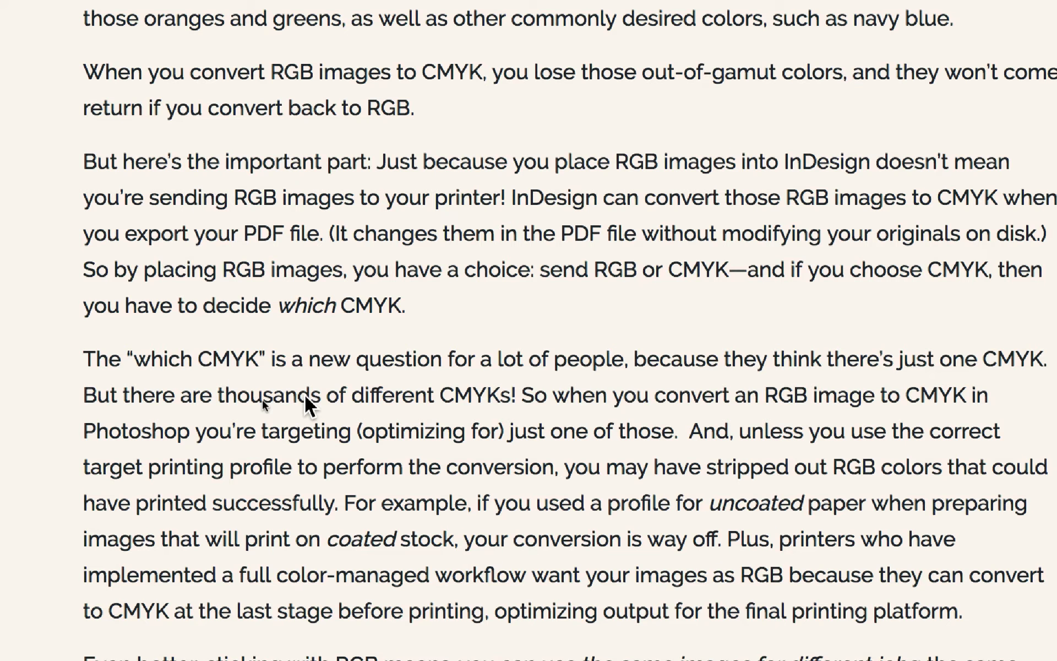
{"action": "scroll", "coordinate": [305, 394], "scroll_direction": "down", "scroll_amount": 20}
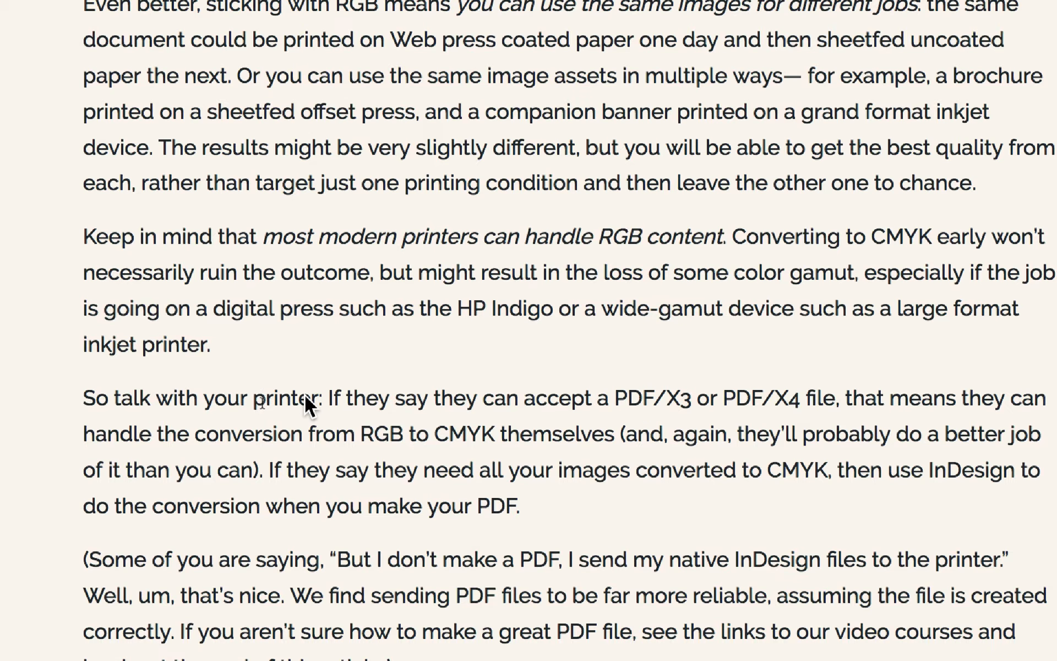
{"action": "scroll", "coordinate": [305, 394], "scroll_direction": "down", "scroll_amount": 20}
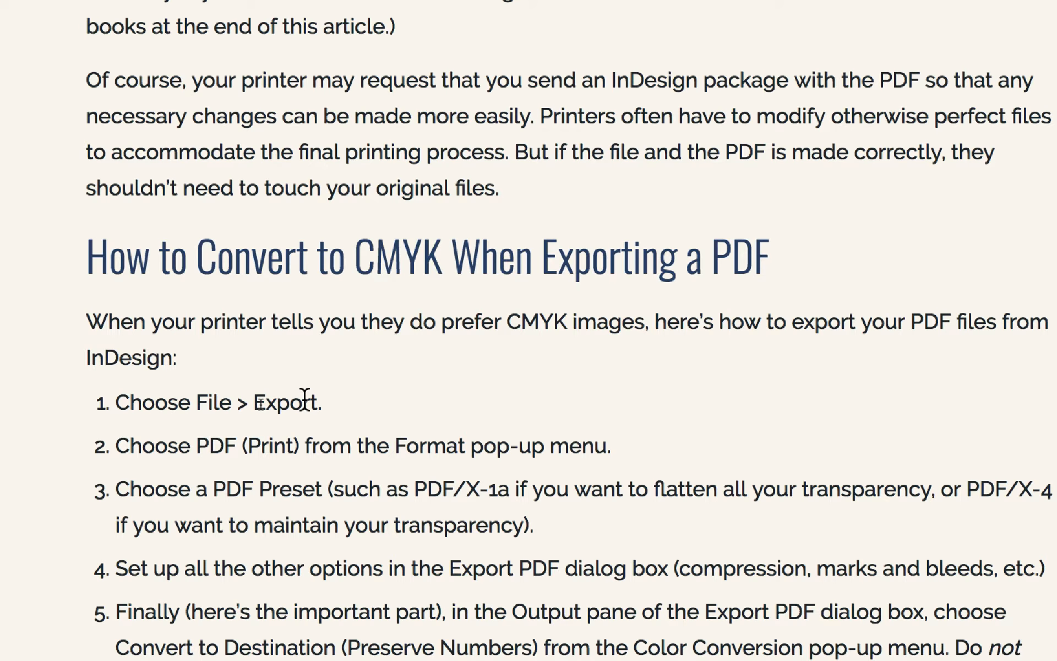
{"action": "scroll", "coordinate": [304, 398], "scroll_direction": "down", "scroll_amount": 3}
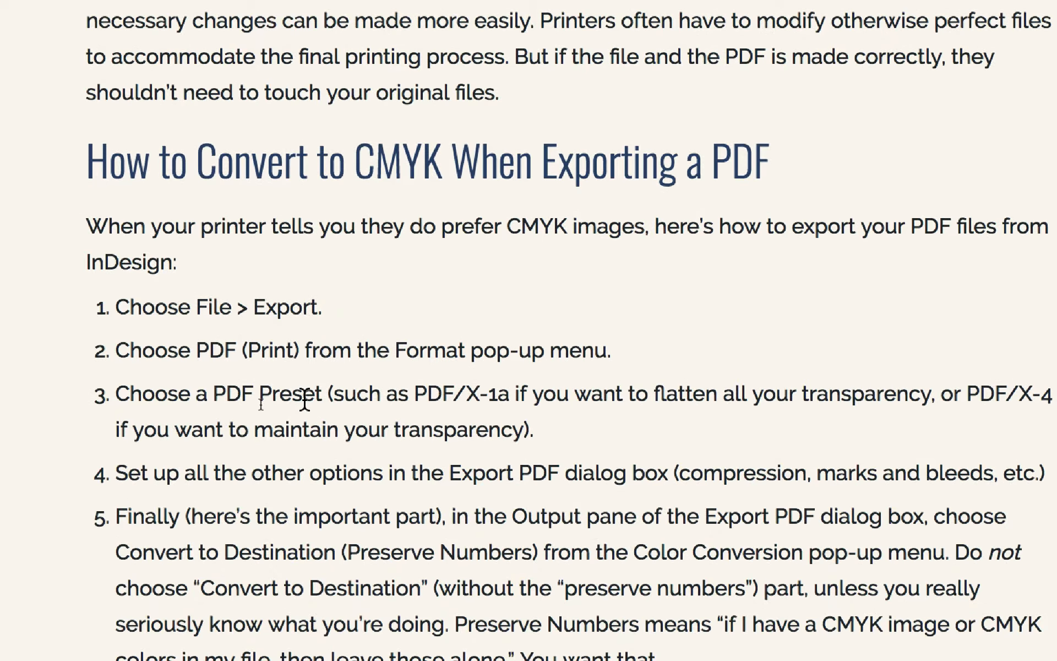
{"action": "scroll", "coordinate": [304, 400], "scroll_direction": "down", "scroll_amount": 1}
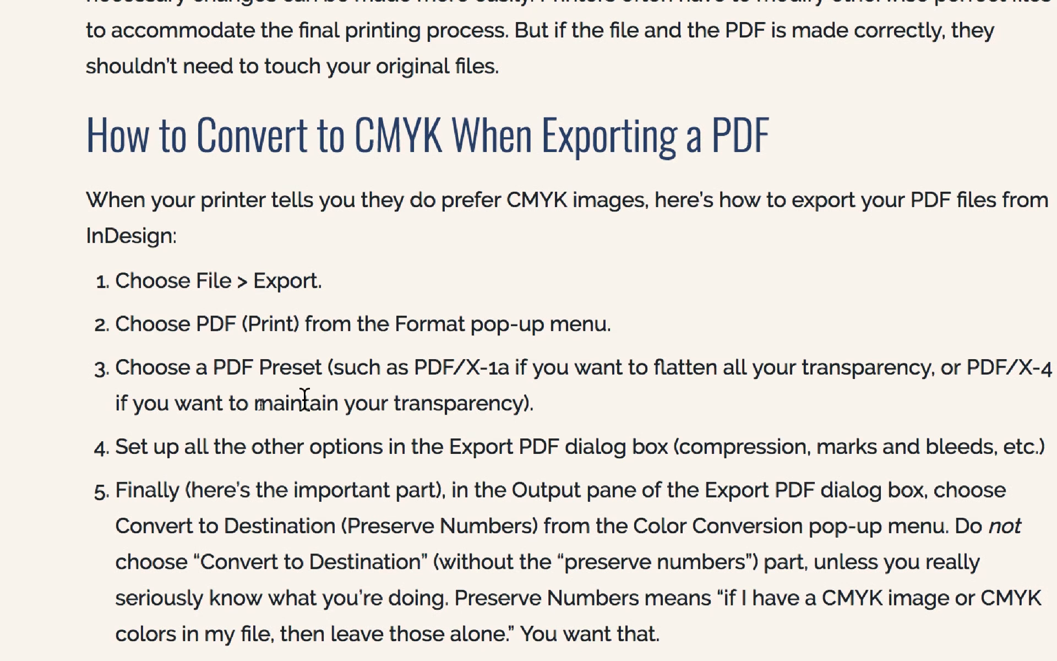
{"action": "scroll", "coordinate": [305, 396], "scroll_direction": "down", "scroll_amount": 6}
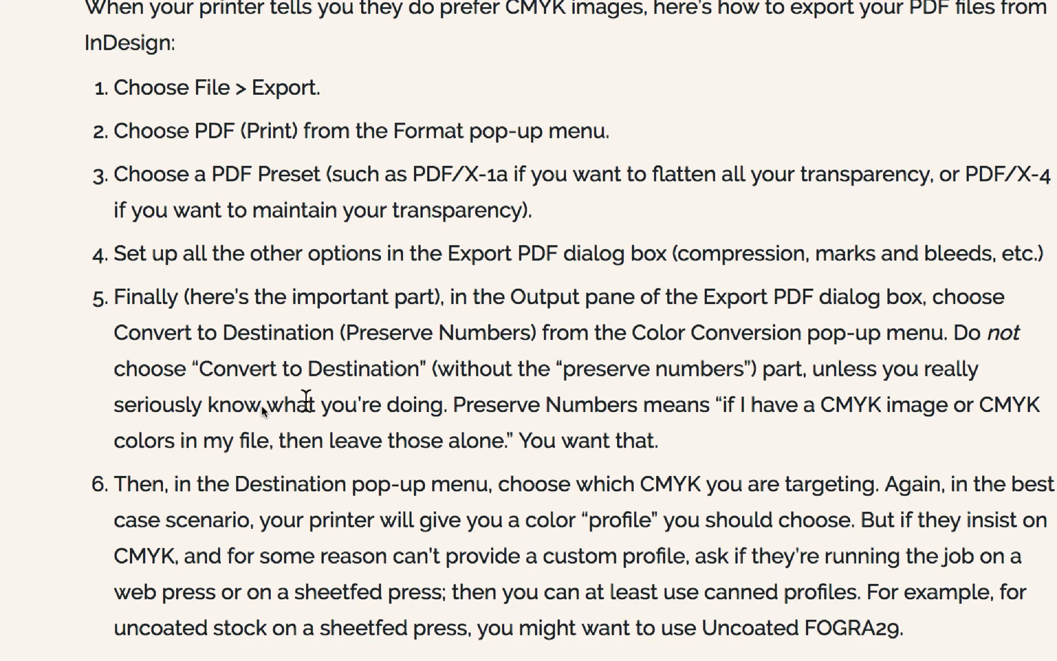
{"action": "scroll", "coordinate": [261, 404], "scroll_direction": "down", "scroll_amount": 17}
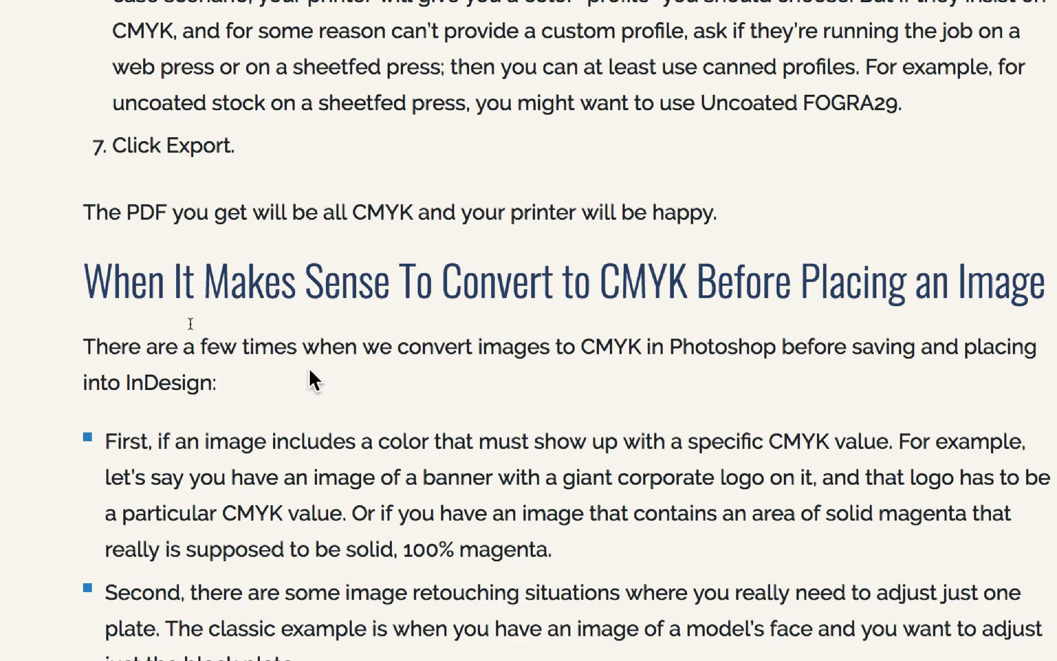
- Highlight the heading "When It Makes Sense To Convert to CMYK Before Placing an Image" and read the exceptions listed under it
{"action": "left_click_drag", "start_coordinate": [260, 341], "coordinate": [902, 344]}
{"action": "left_click_drag", "start_coordinate": [481, 344], "coordinate": [670, 337]}
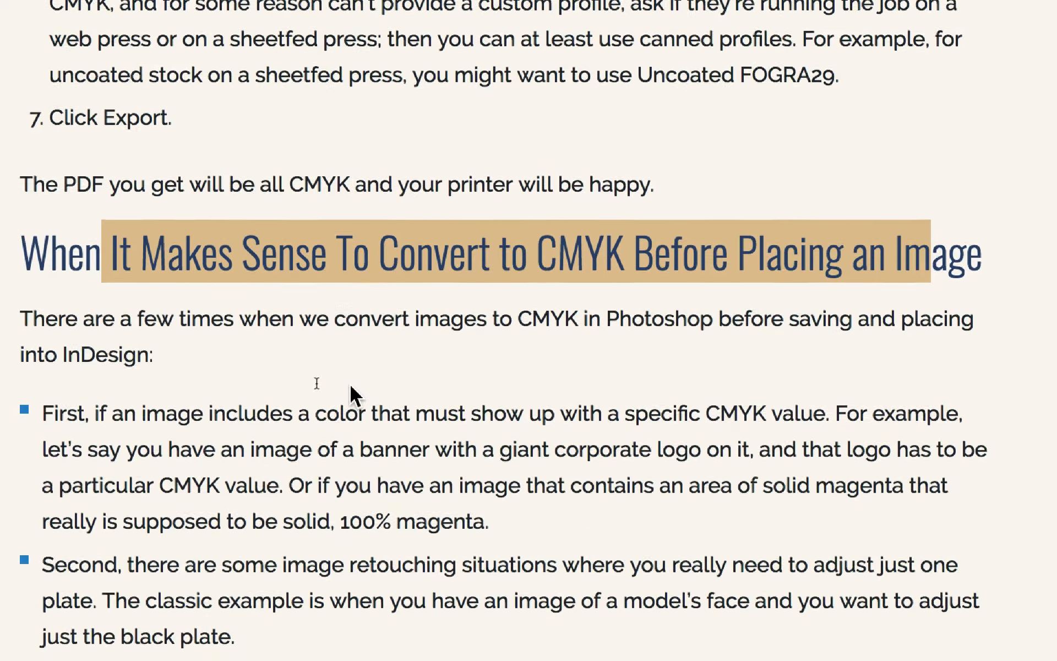
{"action": "scroll", "coordinate": [52, 468], "scroll_direction": "down", "scroll_amount": 1}
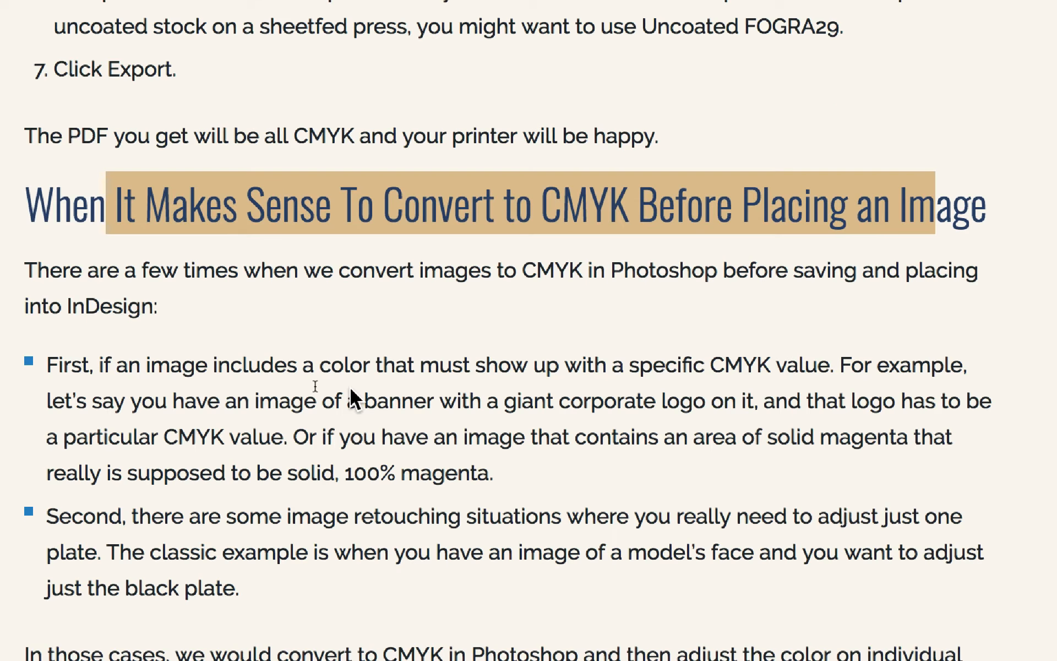
{"action": "scroll", "coordinate": [350, 391], "scroll_direction": "down", "scroll_amount": 3}
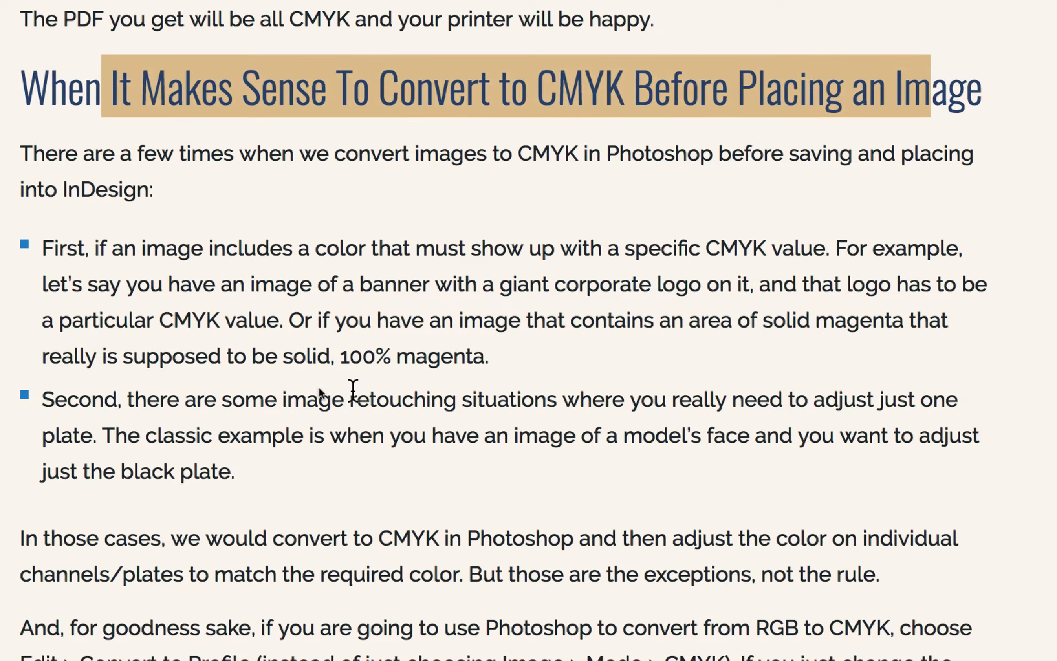
{"action": "scroll", "coordinate": [353, 387], "scroll_direction": "down", "scroll_amount": 3}
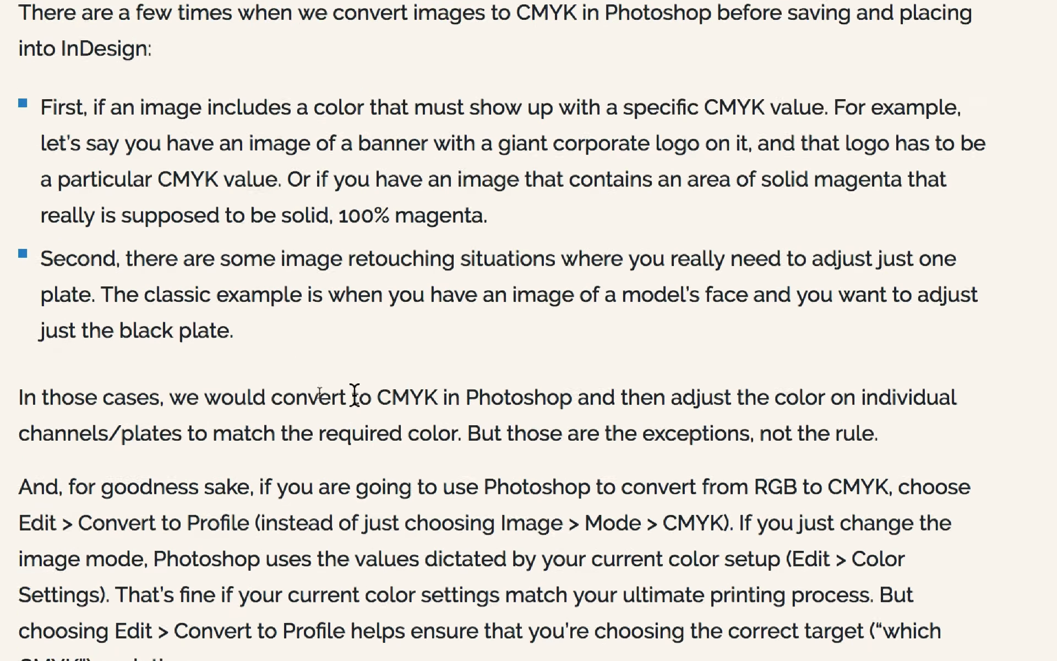
{"action": "scroll", "coordinate": [354, 395], "scroll_direction": "up", "scroll_amount": 1}
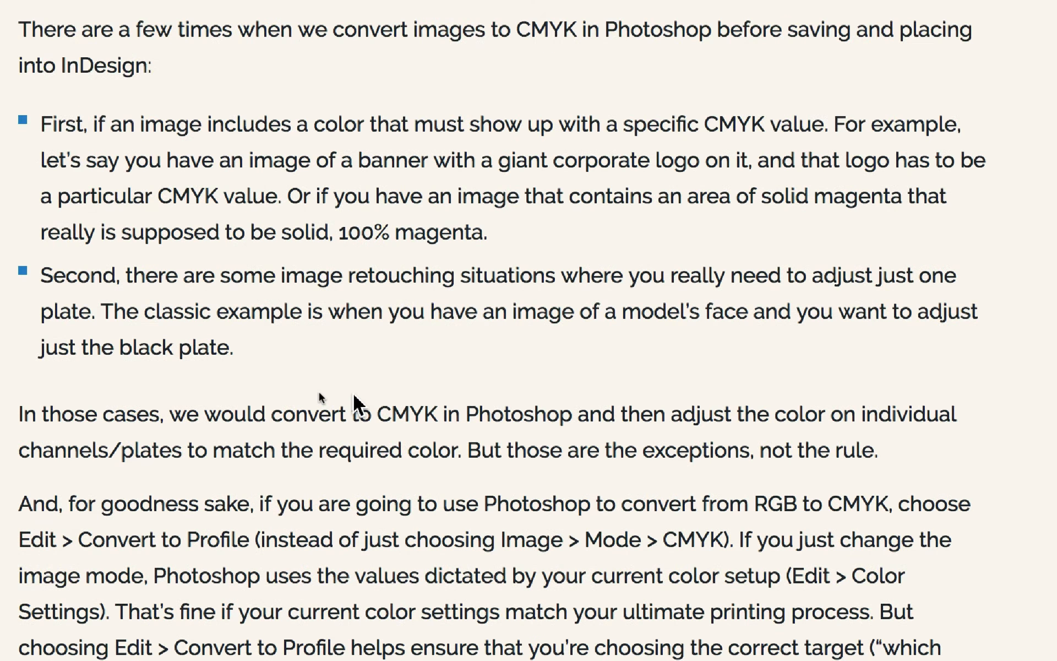
- Review the whole article again from its title through the PDF export steps to the closing information links
{"action": "scroll", "coordinate": [352, 393], "scroll_direction": "up", "scroll_amount": 3}
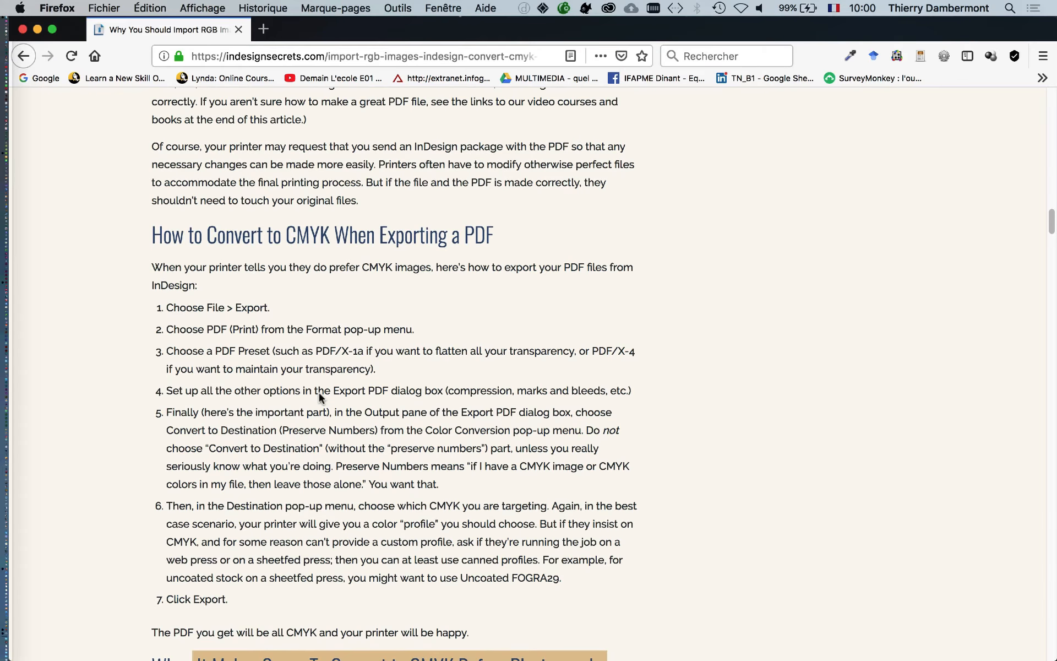
{"action": "scroll", "coordinate": [318, 392], "scroll_direction": "up", "scroll_amount": 15}
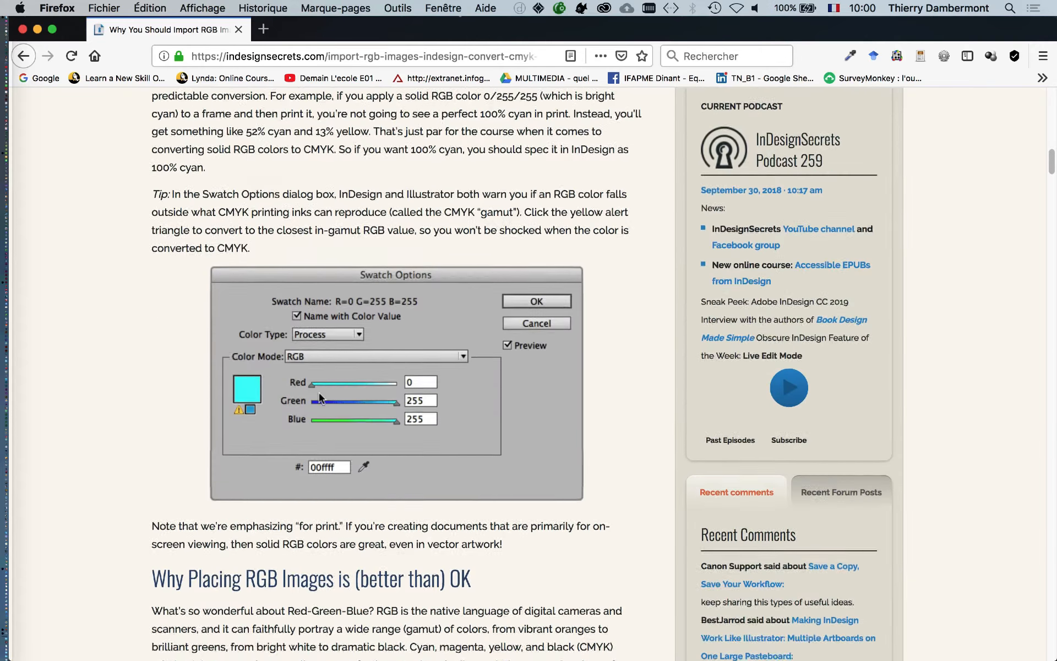
{"action": "scroll", "coordinate": [319, 392], "scroll_direction": "up", "scroll_amount": 15}
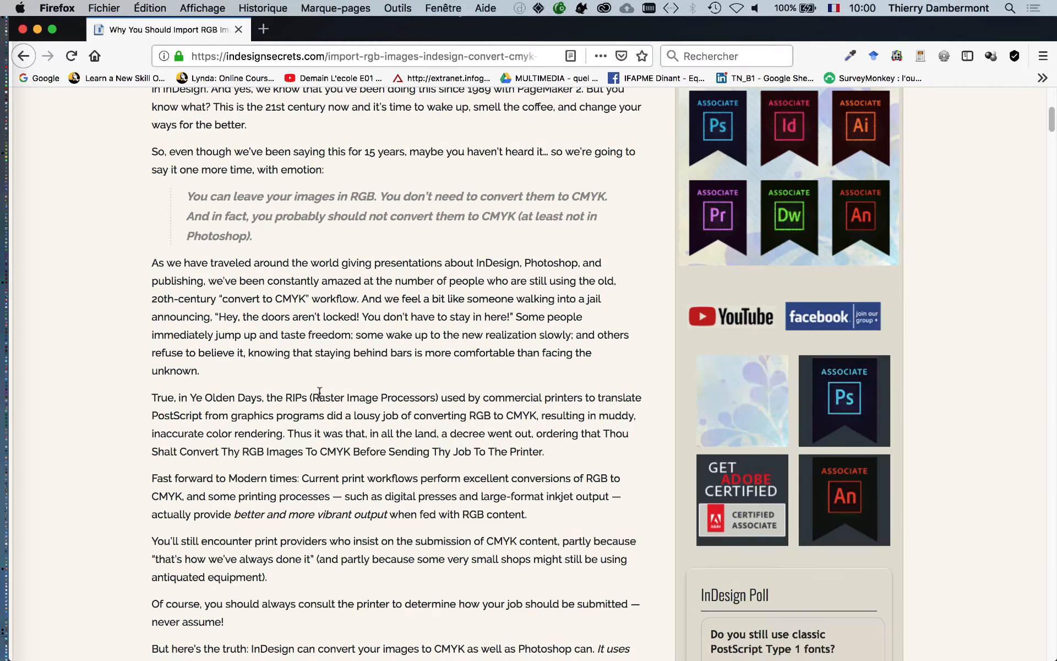
{"action": "scroll", "coordinate": [321, 398], "scroll_direction": "down", "scroll_amount": 3}
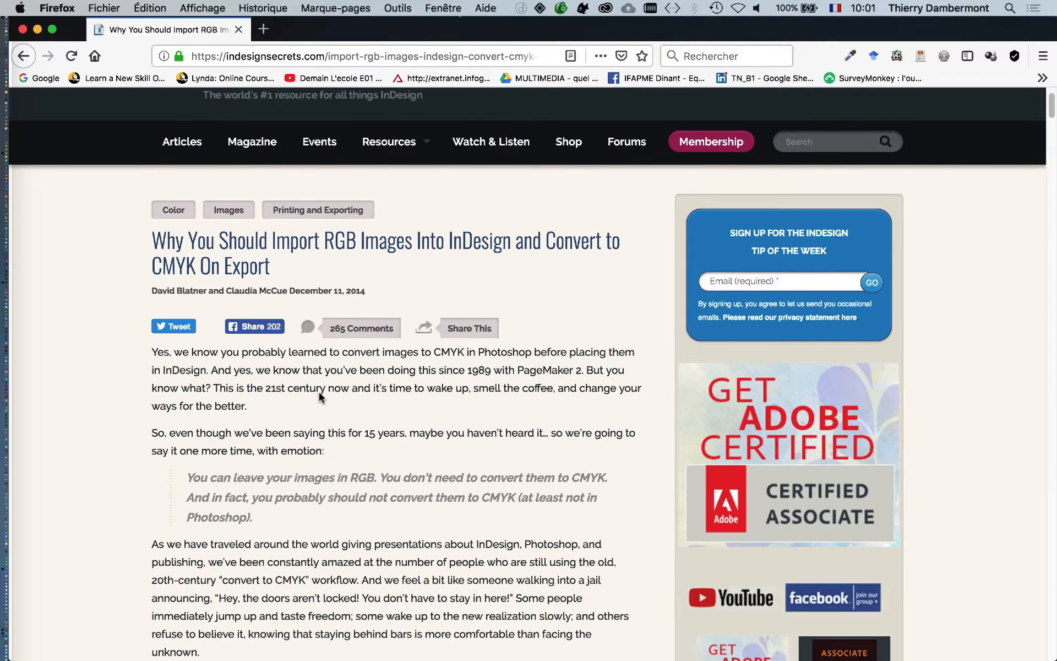
{"action": "scroll", "coordinate": [319, 395], "scroll_direction": "down", "scroll_amount": 4}
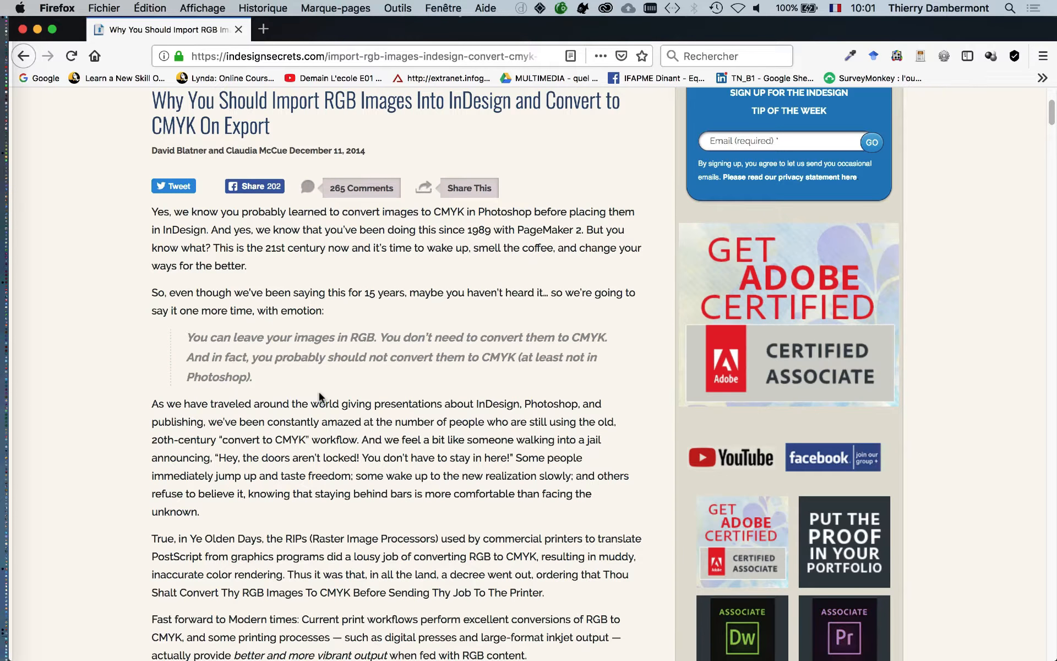
{"action": "scroll", "coordinate": [319, 392], "scroll_direction": "down", "scroll_amount": 10}
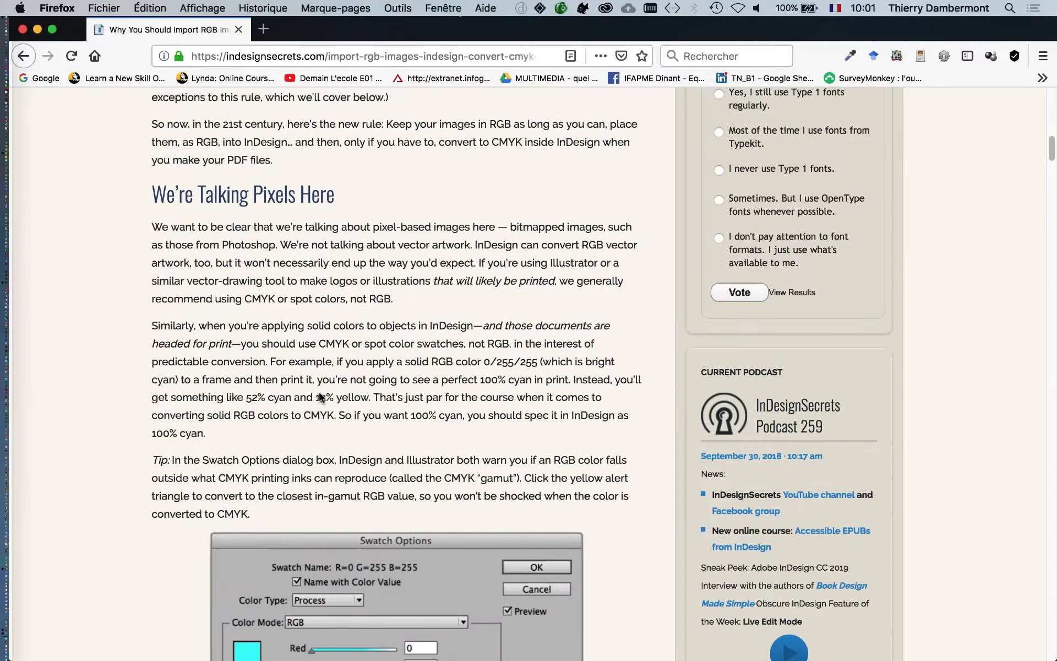
{"action": "scroll", "coordinate": [319, 394], "scroll_direction": "down", "scroll_amount": 10}
{"action": "scroll", "coordinate": [325, 409], "scroll_direction": "down", "scroll_amount": 11}
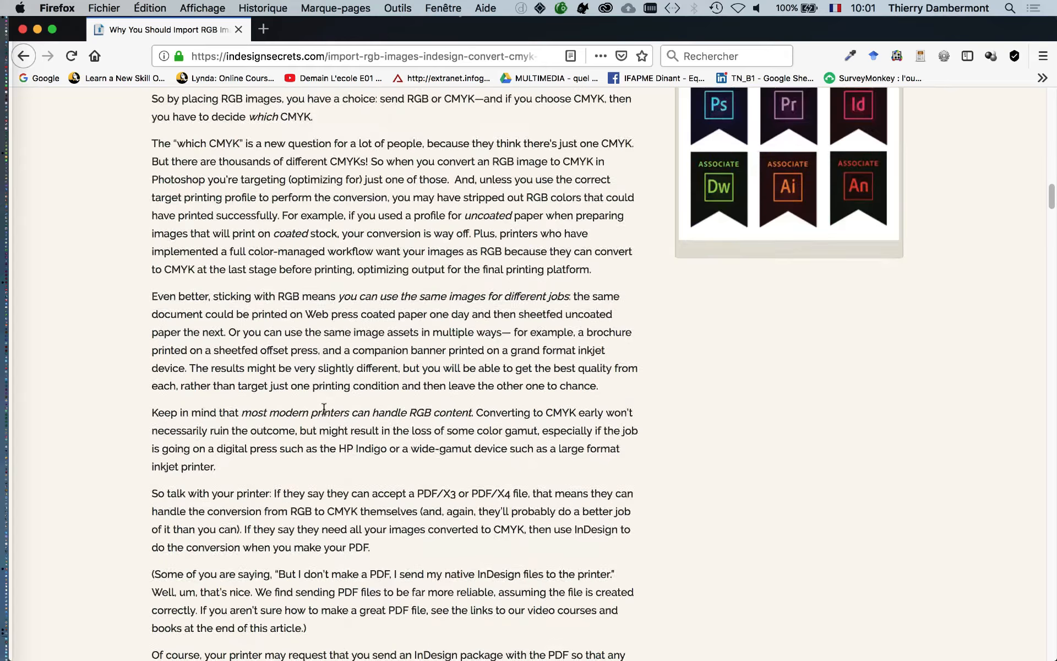
{"action": "scroll", "coordinate": [321, 410], "scroll_direction": "down", "scroll_amount": 11}
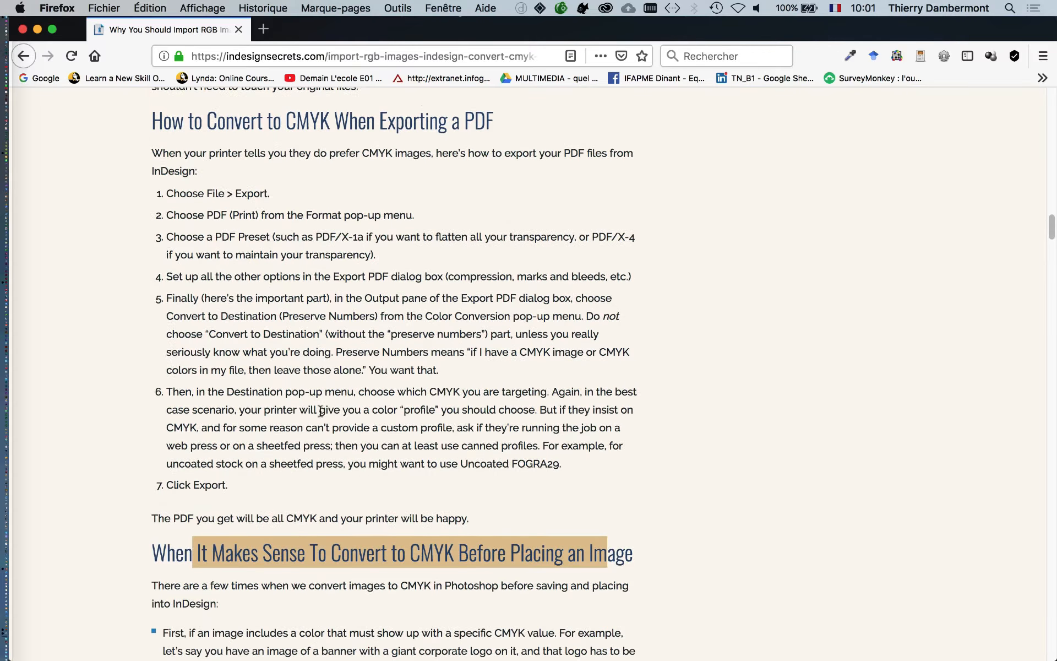
{"action": "scroll", "coordinate": [319, 412], "scroll_direction": "down", "scroll_amount": 7}
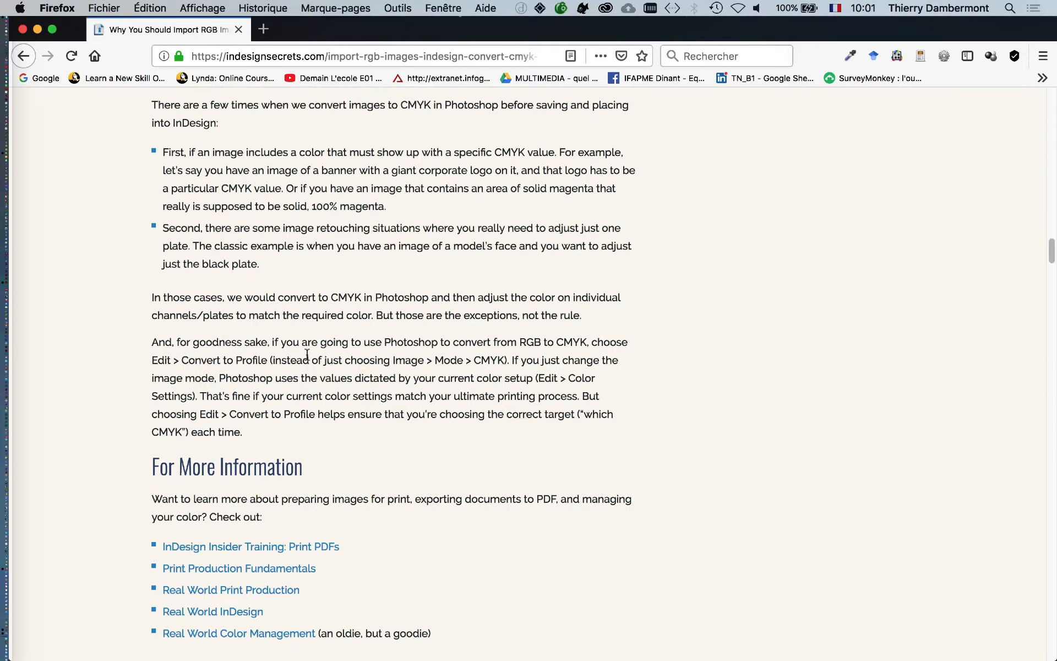
{"action": "scroll", "coordinate": [309, 358], "scroll_direction": "up", "scroll_amount": 2}
{"action": "scroll", "coordinate": [199, 213], "scroll_direction": "up", "scroll_amount": 1}
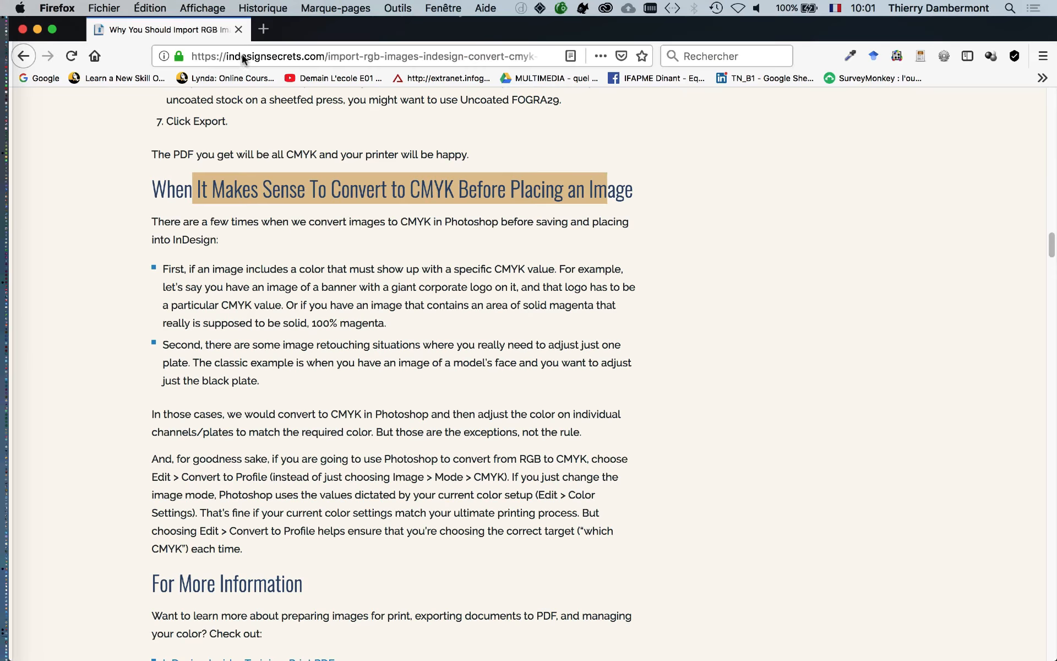
- Close the article and return to document-02 in InDesign, moving the Pages panel clear of the magenta placeholder frame
{"action": "left_click", "coordinate": [239, 32]}
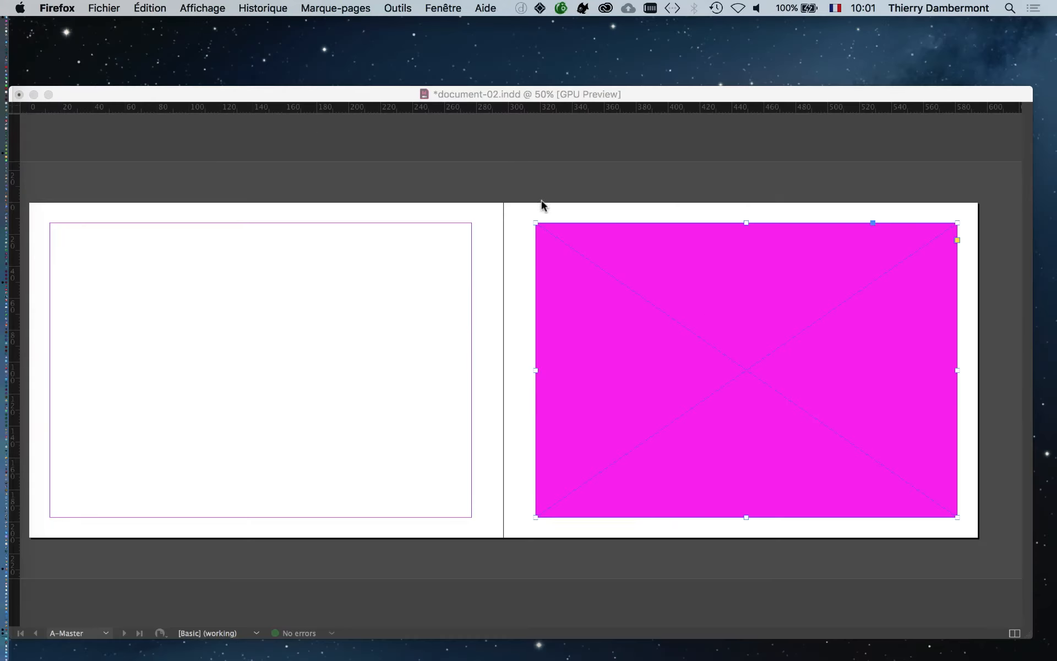
{"action": "left_click", "coordinate": [400, 94]}
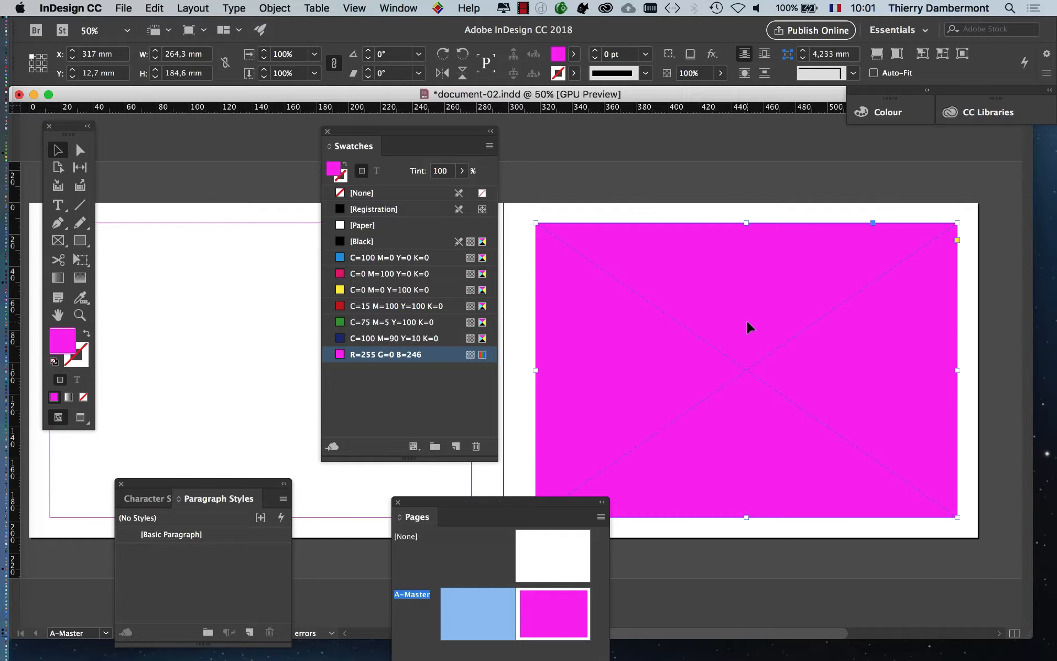
{"action": "left_click_drag", "start_coordinate": [550, 502], "coordinate": [480, 541]}
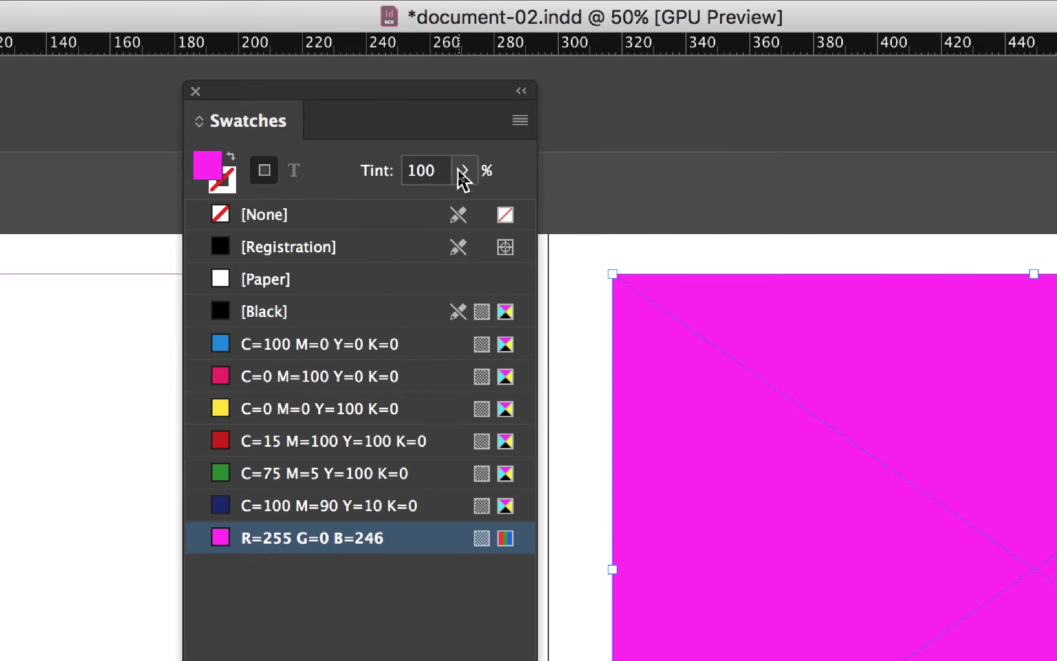
- Lower the tint of the placeholder frame's magenta RGB fill to 22%
{"action": "left_click", "coordinate": [462, 179]}
{"action": "left_click_drag", "start_coordinate": [448, 184], "coordinate": [411, 186]}
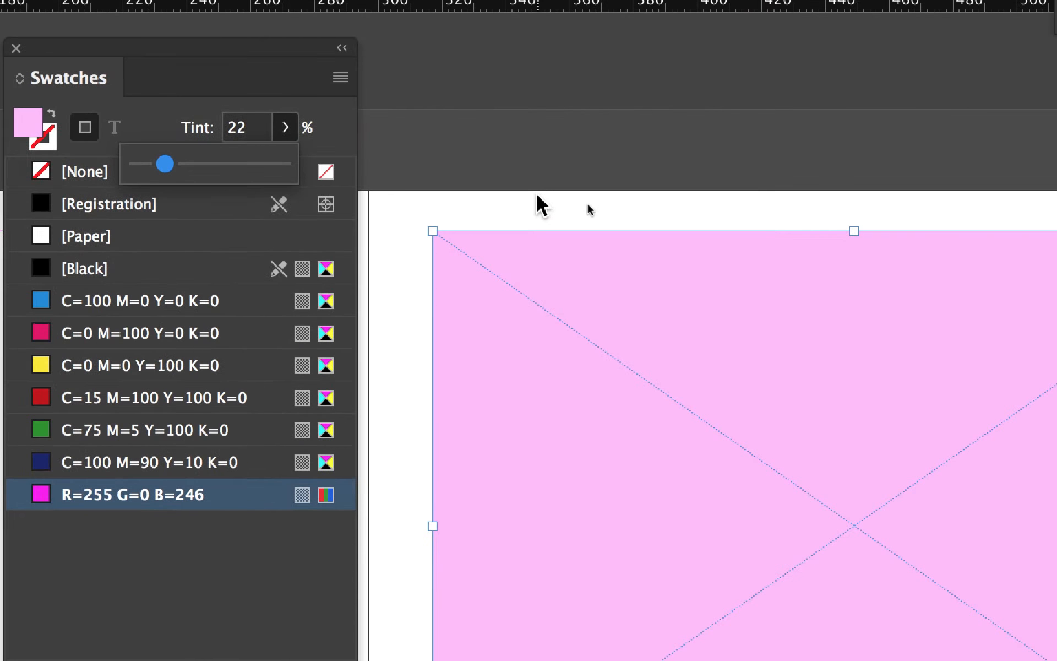
{"action": "left_click", "coordinate": [539, 198]}
{"action": "left_click", "coordinate": [544, 295]}
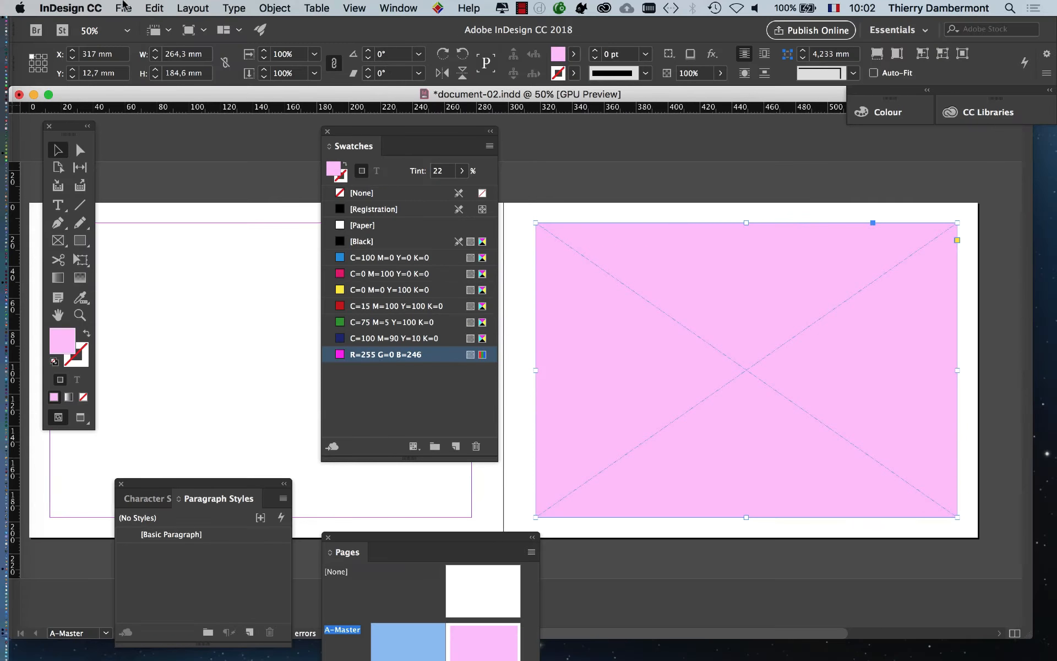
- Save a copy of the document as document-03.indd in the InDesign SESSION 1 folder
{"action": "left_click", "coordinate": [123, 7]}
{"action": "left_click", "coordinate": [159, 118]}
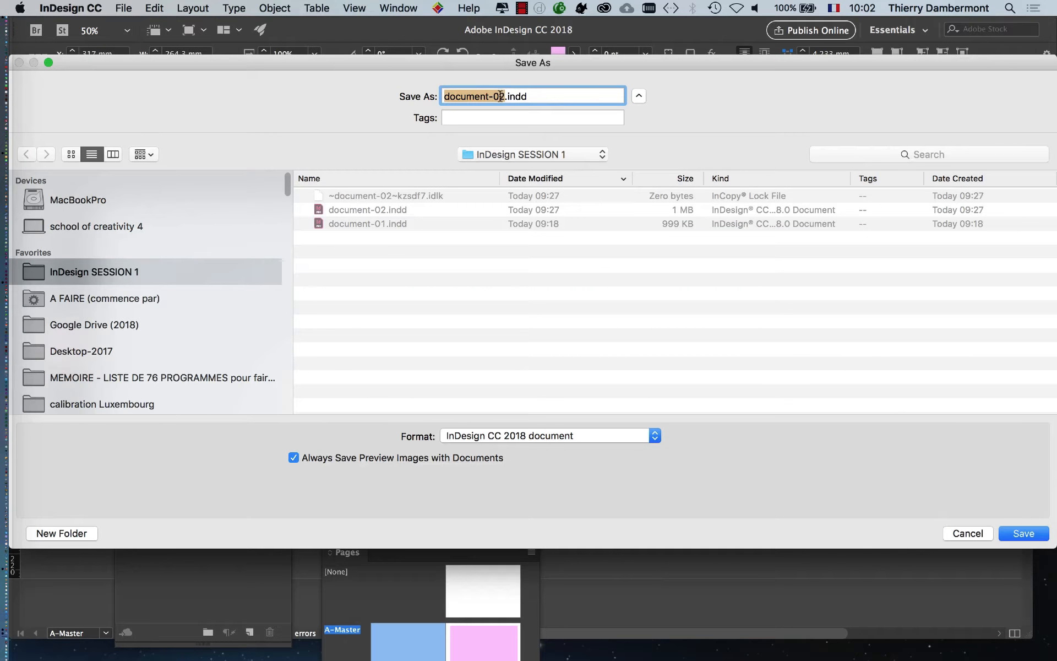
{"action": "left_click", "coordinate": [500, 96]}
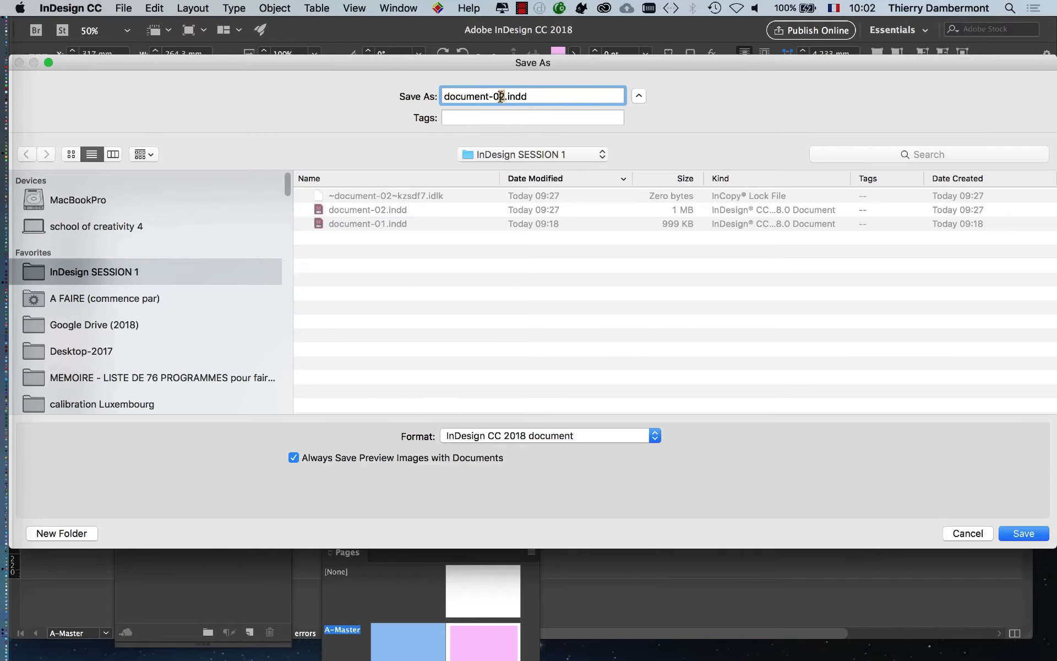
{"action": "key", "text": "Delete"}
{"action": "type", "text": "3"}
{"action": "key", "text": "Return"}
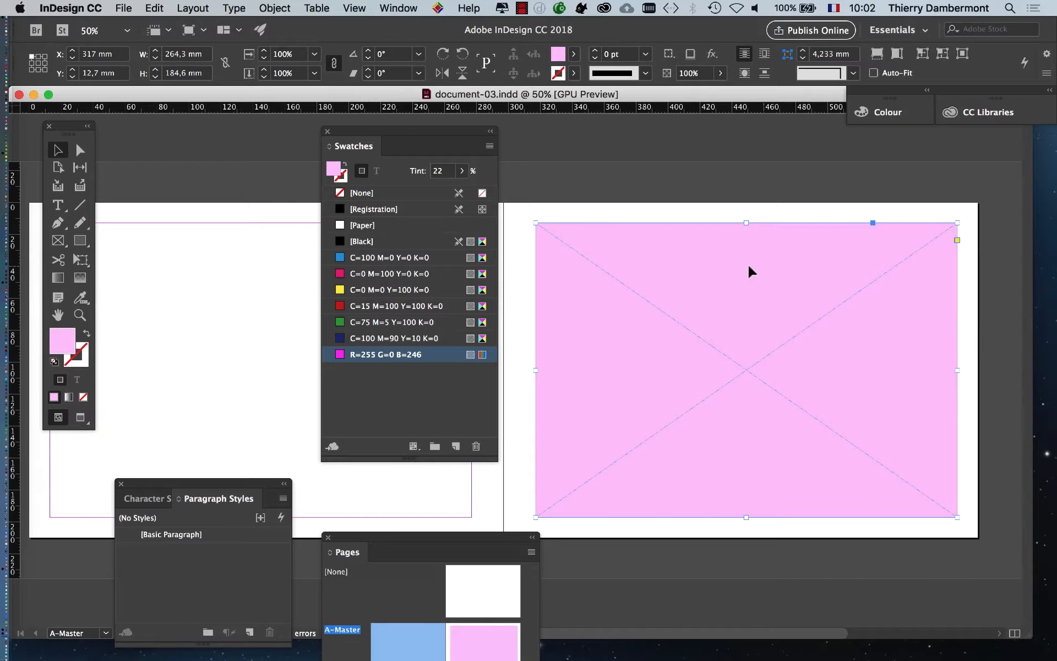
{"action": "scroll", "coordinate": [540, 233], "scroll_direction": "up", "scroll_amount": 4}
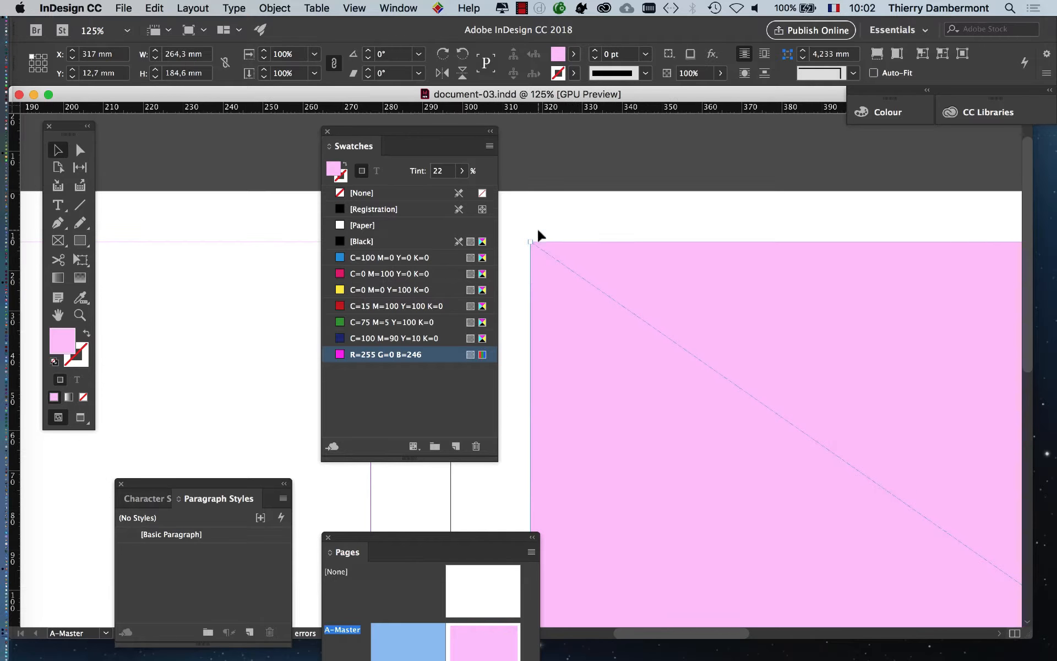
- Examine the placeholder frame's corners and edges against the margins of the A-Master page
{"action": "scroll", "coordinate": [524, 276], "scroll_direction": "up", "scroll_amount": 8}
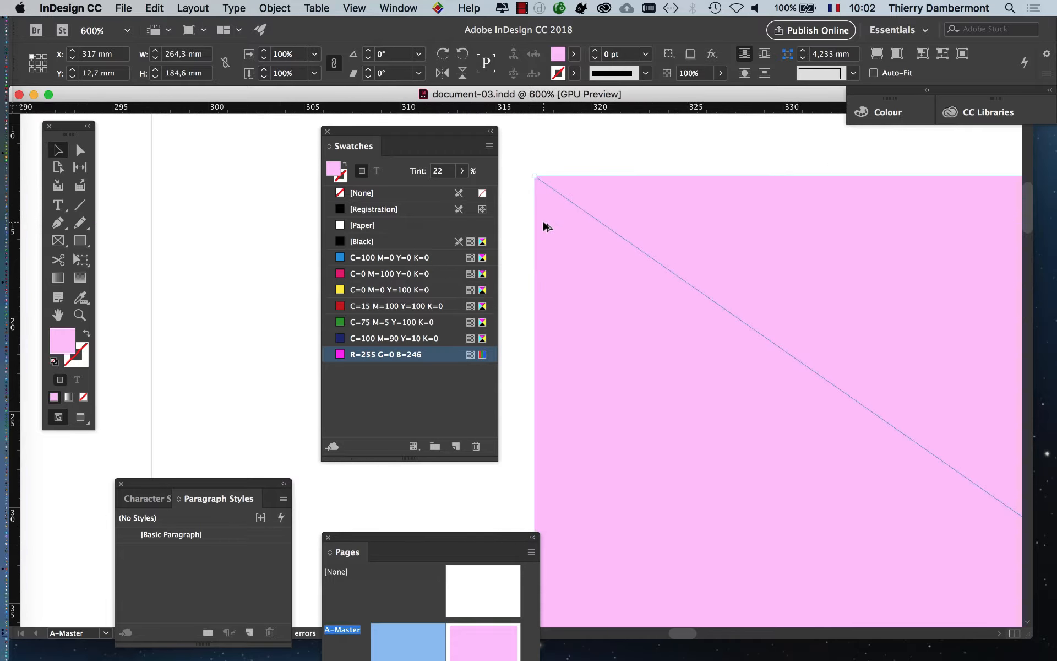
{"action": "scroll", "coordinate": [542, 226], "scroll_direction": "down", "scroll_amount": 8}
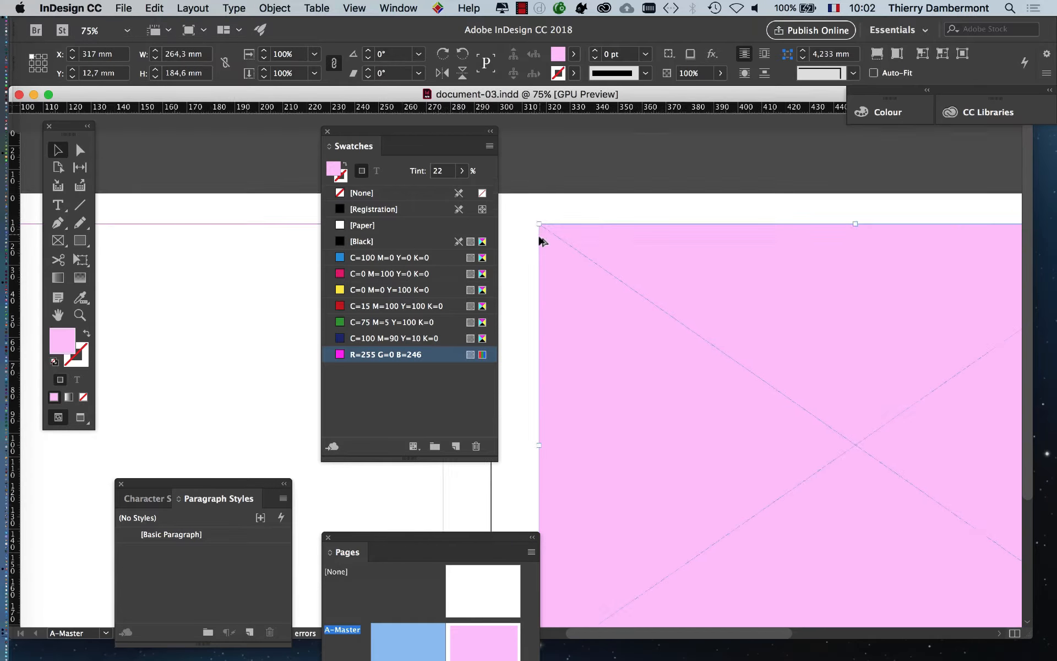
{"action": "scroll", "coordinate": [800, 415], "scroll_direction": "down", "scroll_amount": 4}
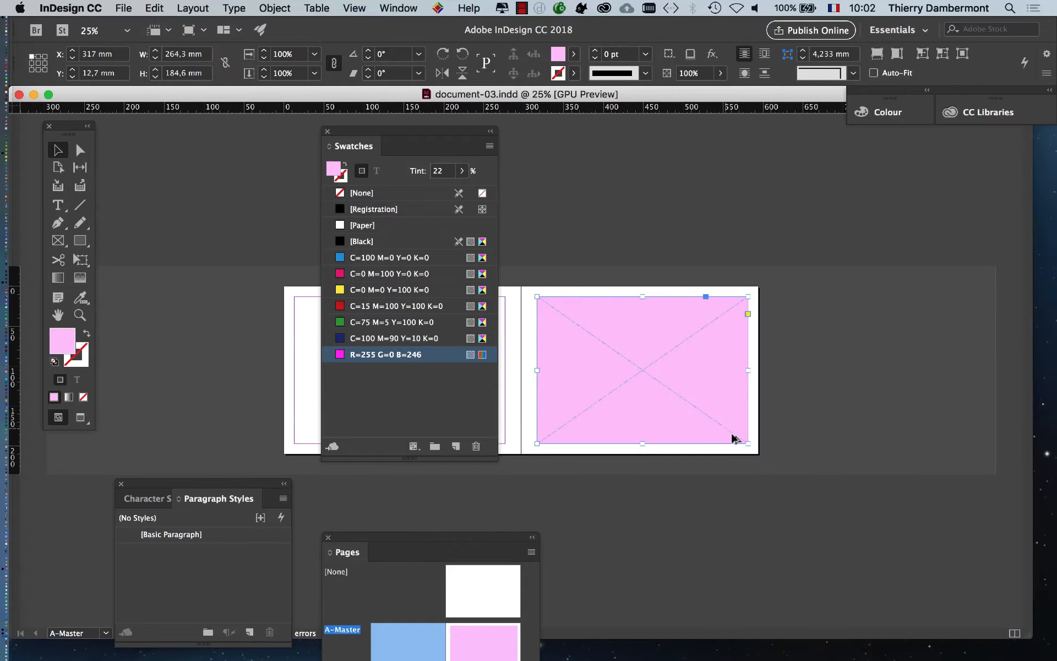
{"action": "scroll", "coordinate": [738, 438], "scroll_direction": "up", "scroll_amount": 4}
{"action": "scroll", "coordinate": [741, 479], "scroll_direction": "down", "scroll_amount": 5}
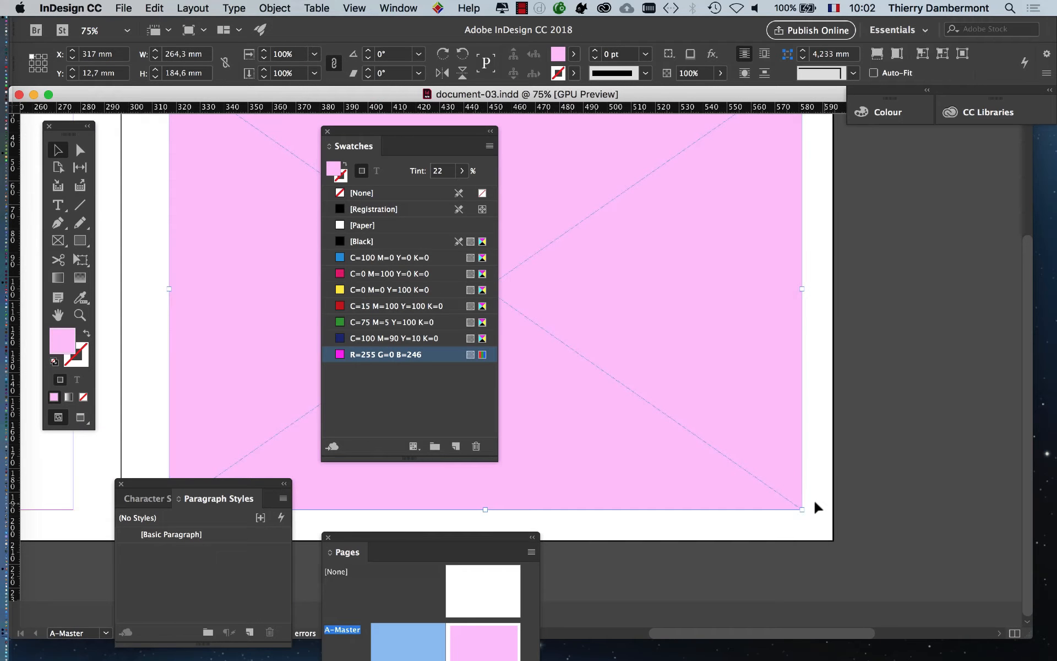
{"action": "left_click_drag", "start_coordinate": [802, 509], "coordinate": [833, 538]}
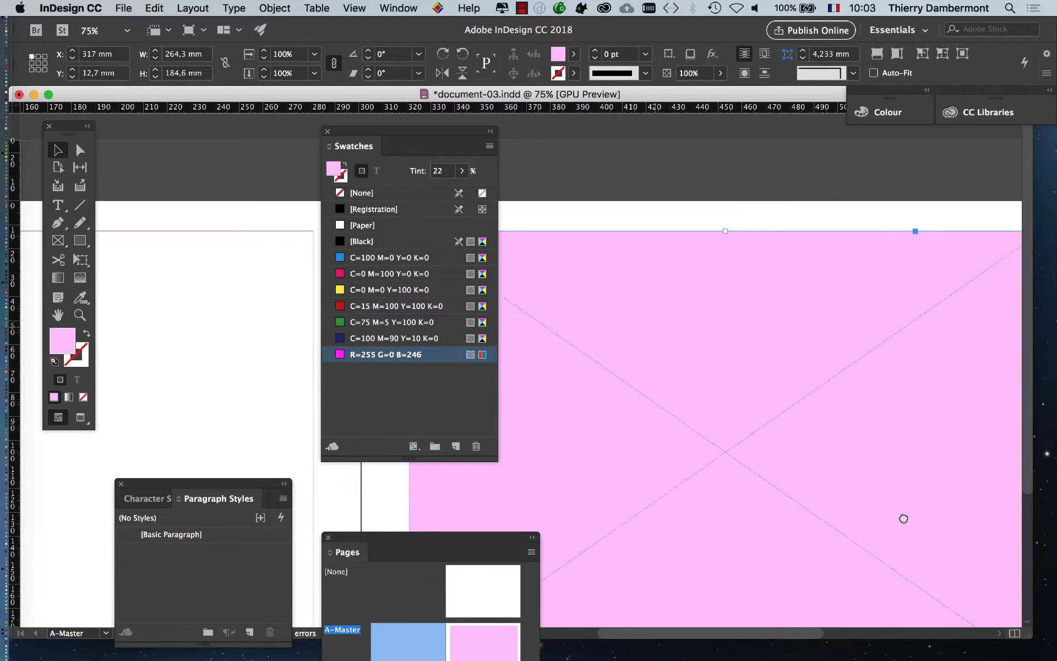
{"action": "left_click_drag", "start_coordinate": [676, 370], "coordinate": [802, 323]}
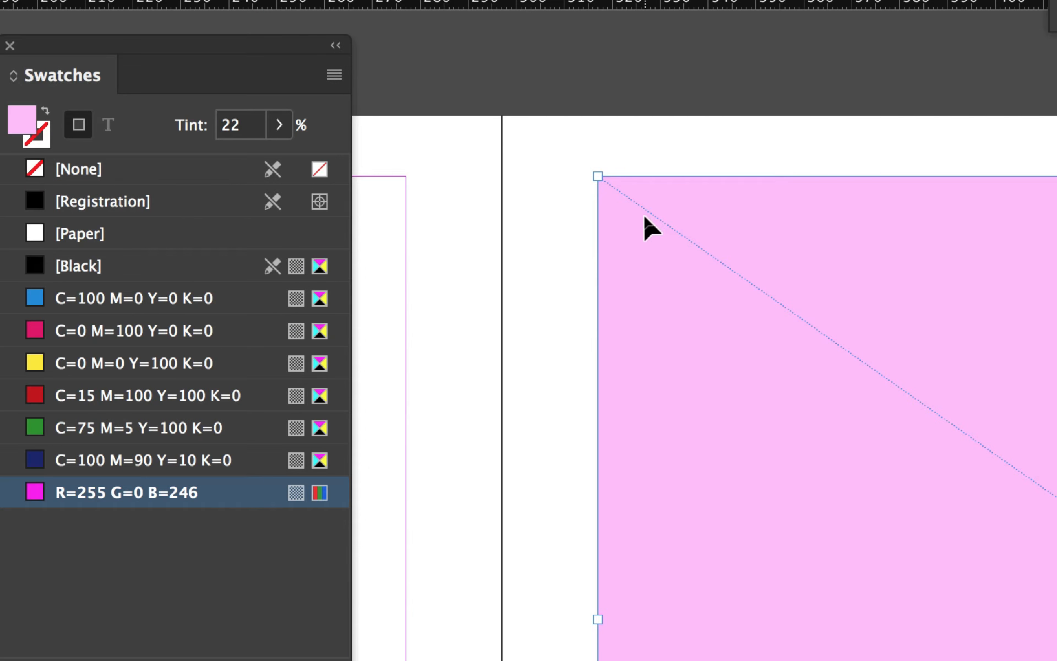
{"action": "mouse_move", "coordinate": [615, 194]}
{"action": "left_mouse_down"}
{"action": "mouse_move", "coordinate": [651, 224]}
{"action": "mouse_move", "coordinate": [608, 188]}
{"action": "left_mouse_up"}
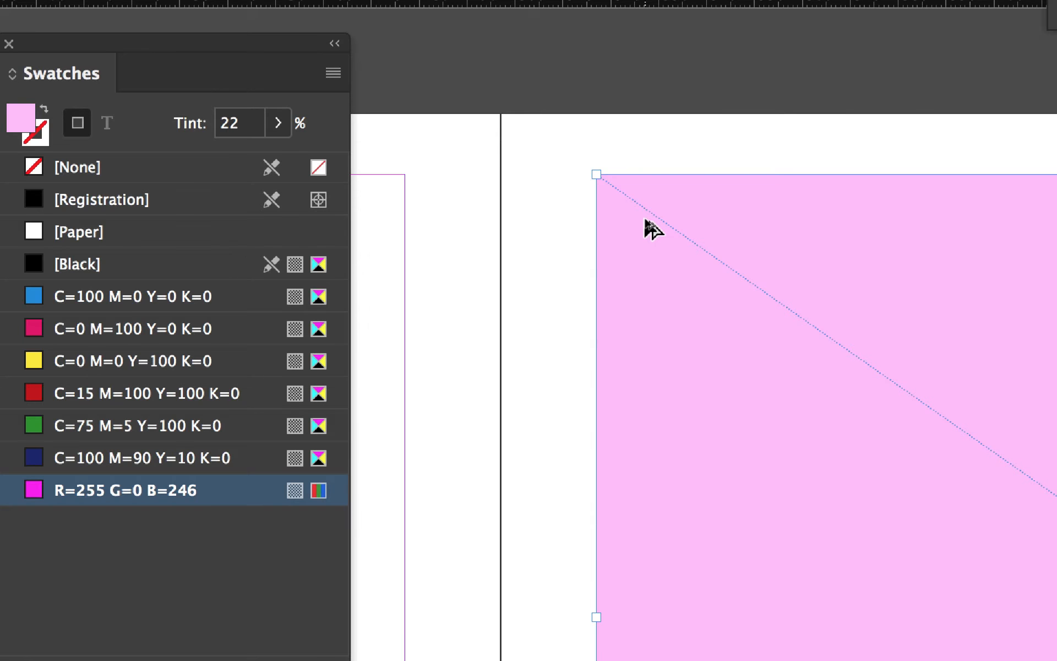
{"action": "key", "text": "super+minus"}
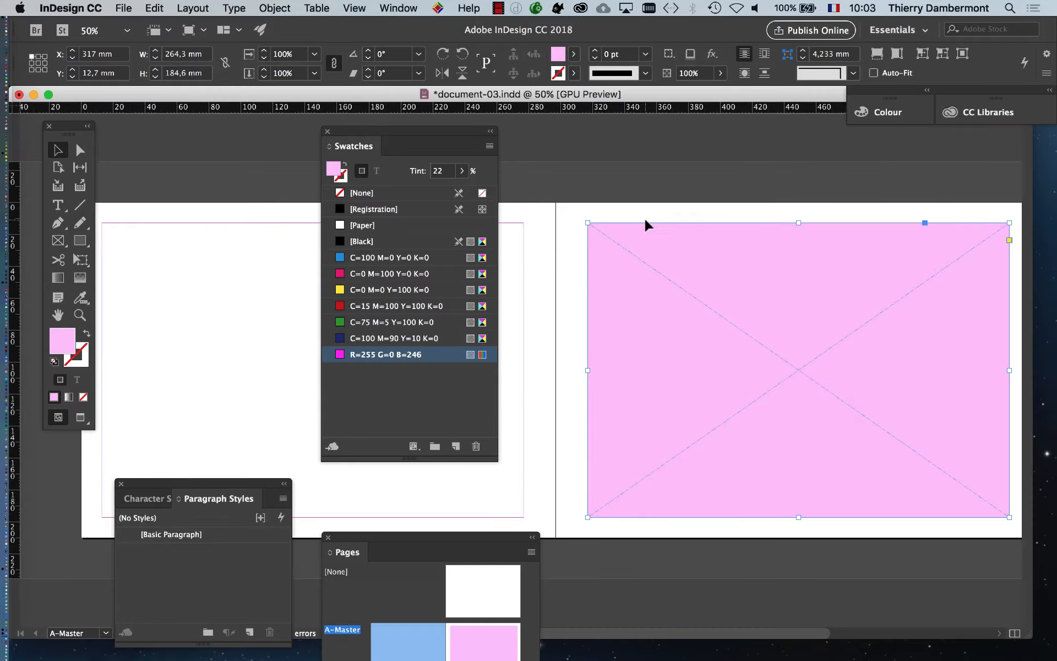
- Arrange the Swatches, Paragraph Styles and Pages panels around the page so the whole placeholder frame is uncovered
{"action": "left_click_drag", "start_coordinate": [418, 141], "coordinate": [250, 159]}
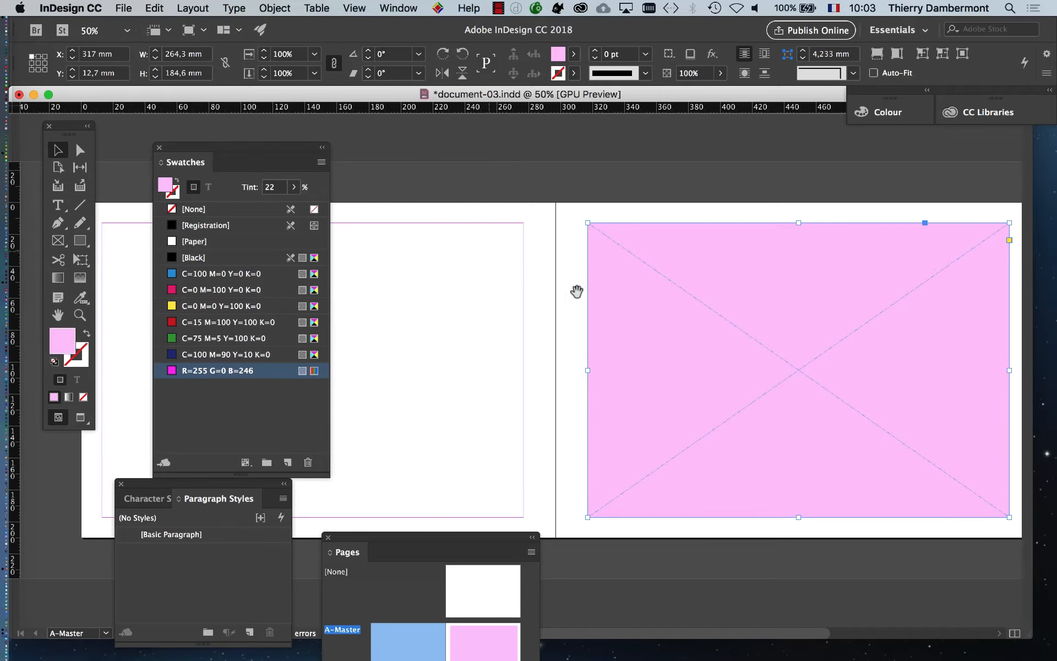
{"action": "scroll", "coordinate": [576, 290], "scroll_direction": "right", "scroll_amount": 5}
{"action": "scroll", "coordinate": [523, 393], "scroll_direction": "left", "scroll_amount": 1}
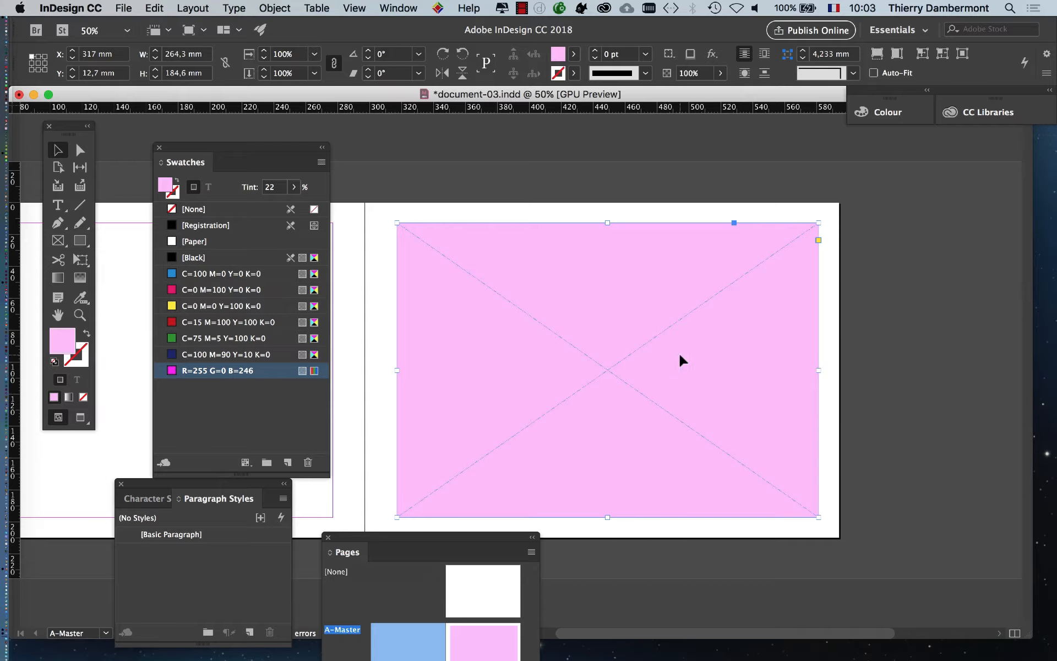
{"action": "left_click_drag", "start_coordinate": [237, 147], "coordinate": [955, 330]}
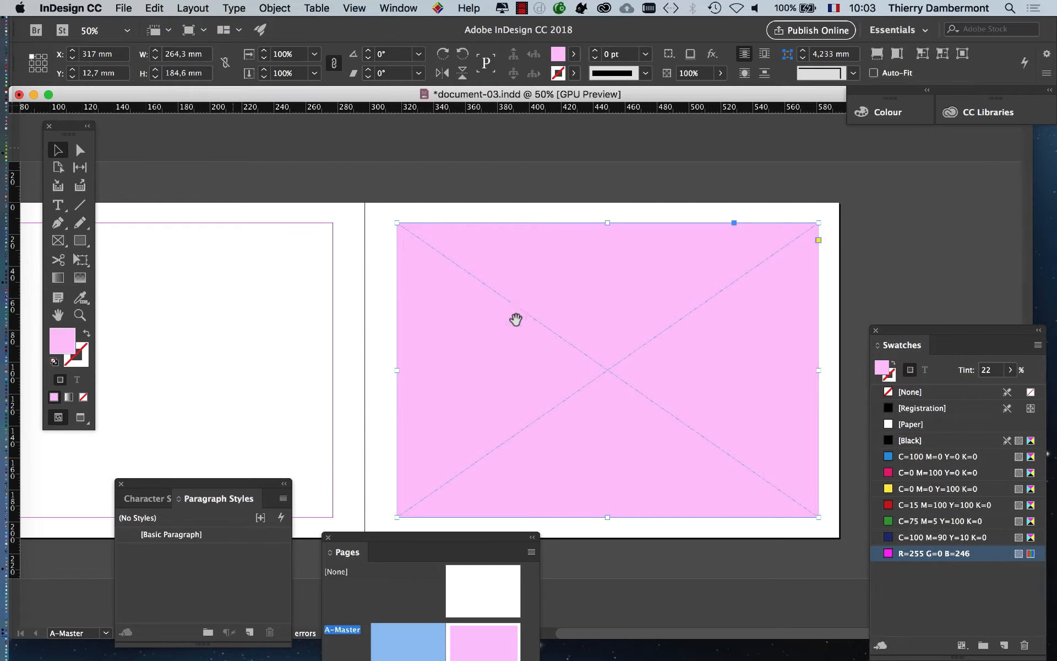
{"action": "left_click_drag", "start_coordinate": [516, 320], "coordinate": [295, 231]}
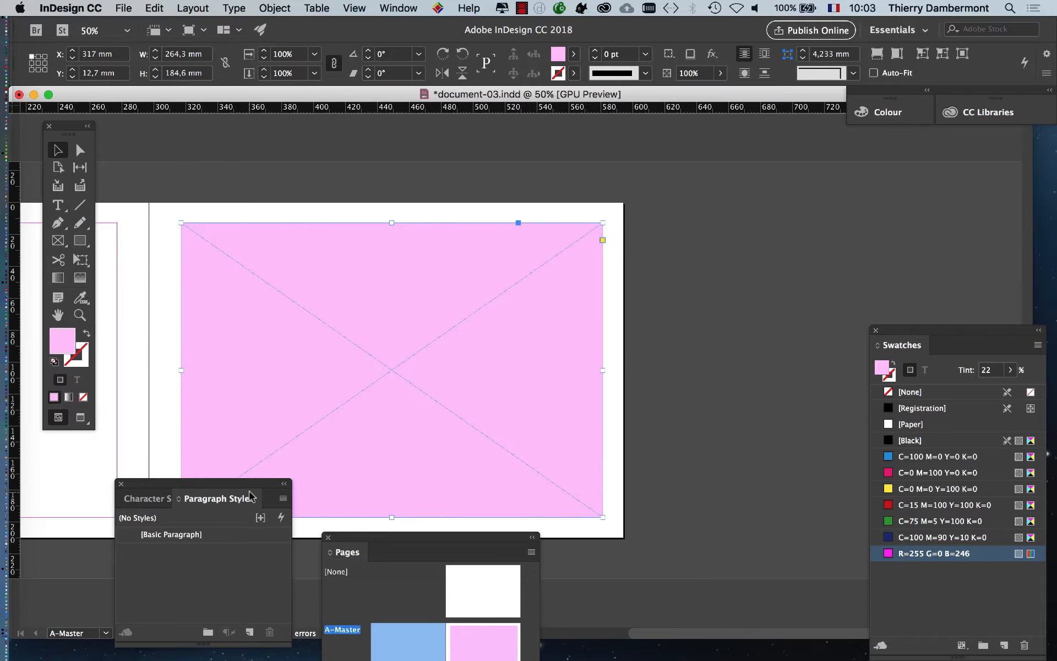
{"action": "left_click_drag", "start_coordinate": [249, 495], "coordinate": [821, 577]}
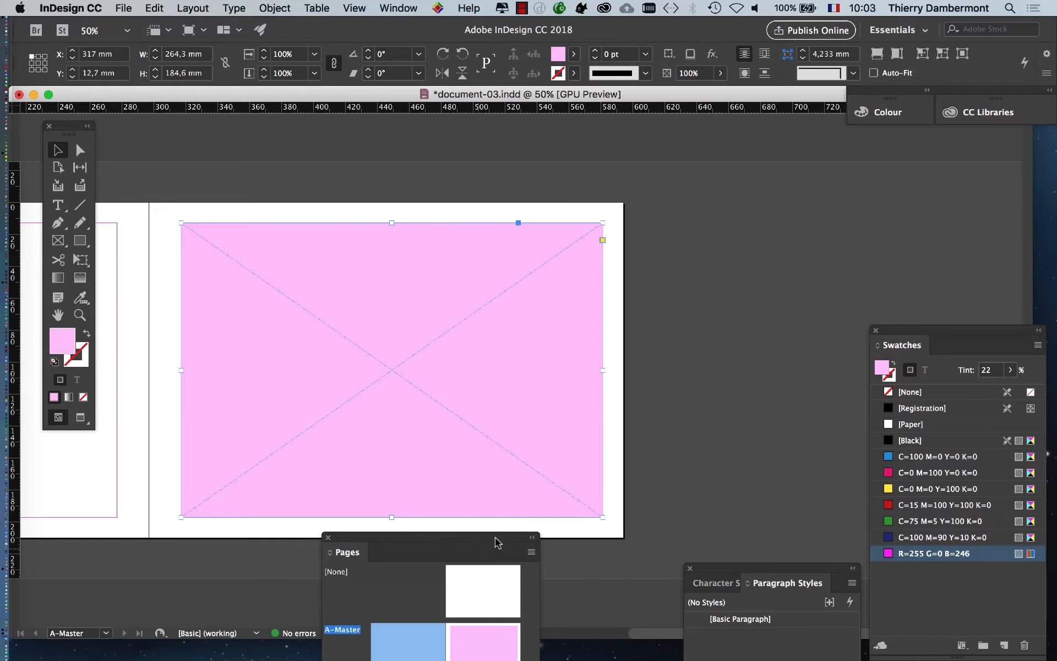
{"action": "left_click_drag", "start_coordinate": [497, 543], "coordinate": [225, 560]}
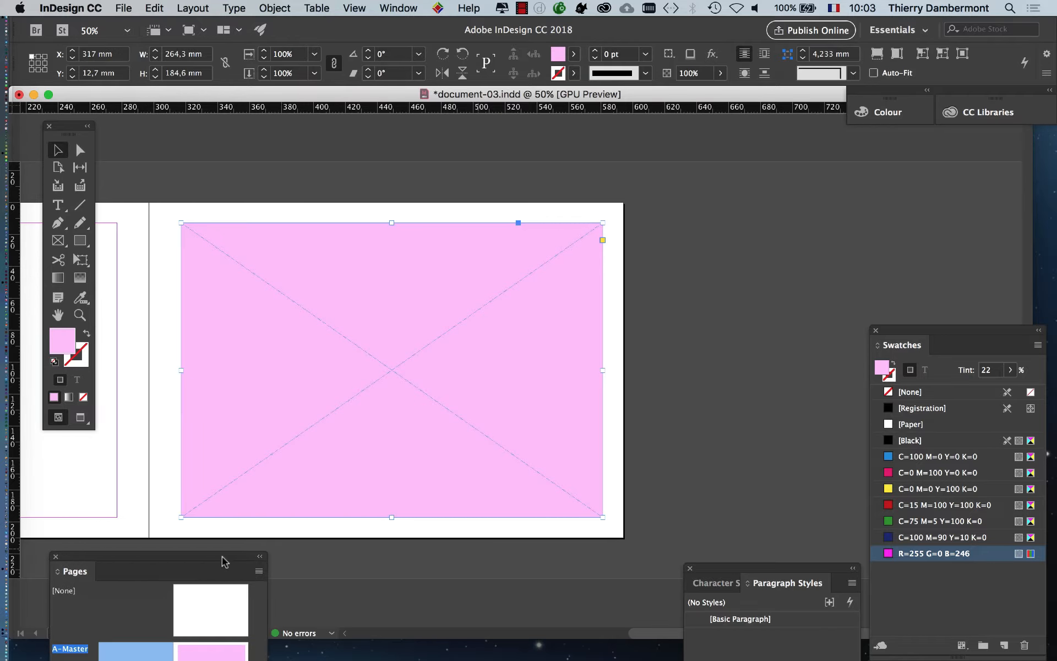
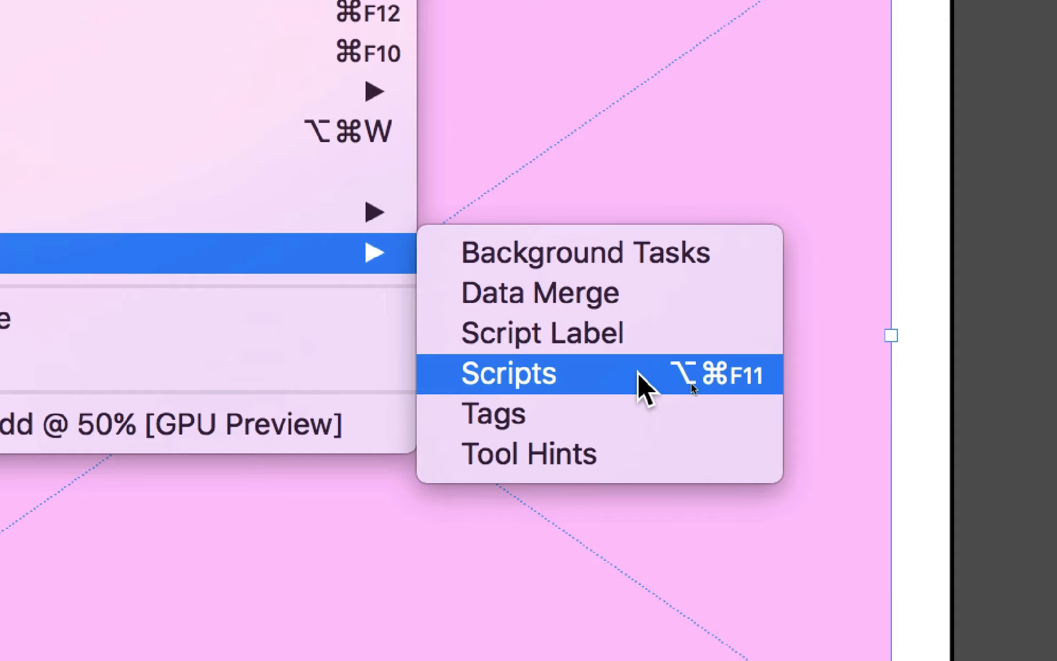
- Show the Scripts panel, shrink it to a narrow, tall size and place it beside the Swatches panel
{"action": "left_click", "coordinate": [637, 373]}
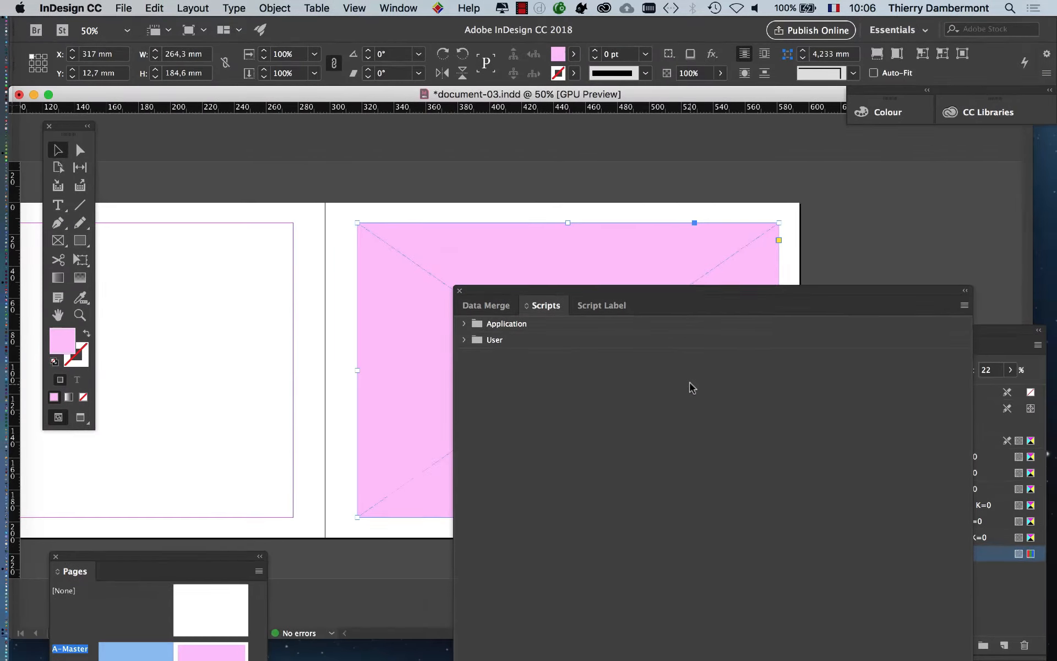
{"action": "left_click_drag", "start_coordinate": [665, 295], "coordinate": [468, 45]}
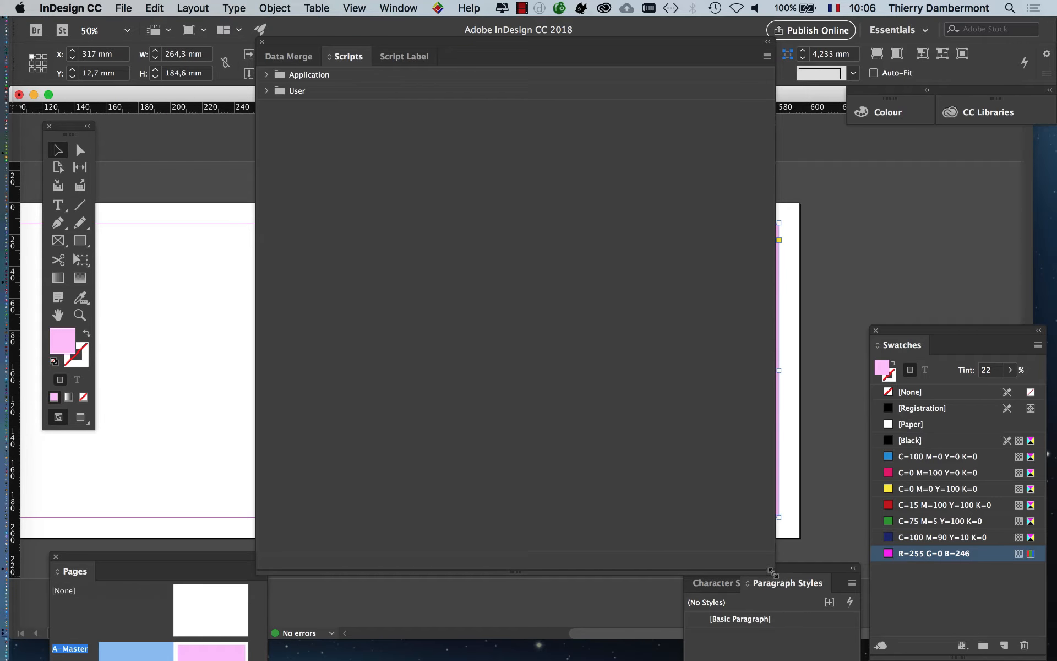
{"action": "left_click_drag", "start_coordinate": [774, 570], "coordinate": [465, 282]}
{"action": "left_click_drag", "start_coordinate": [386, 44], "coordinate": [778, 158]}
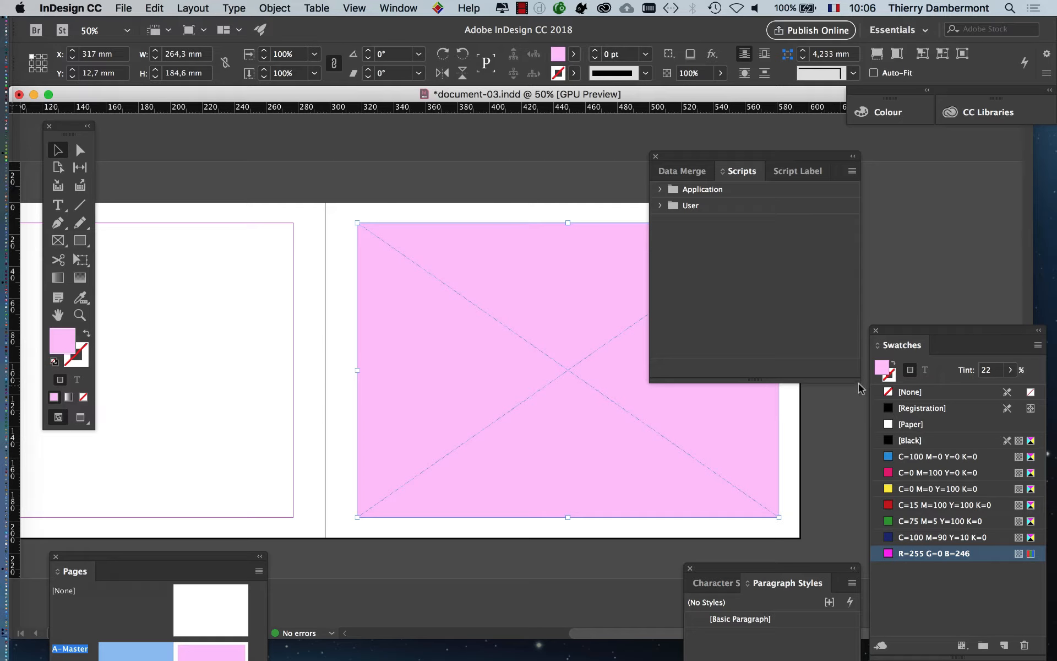
{"action": "left_click_drag", "start_coordinate": [857, 380], "coordinate": [845, 492]}
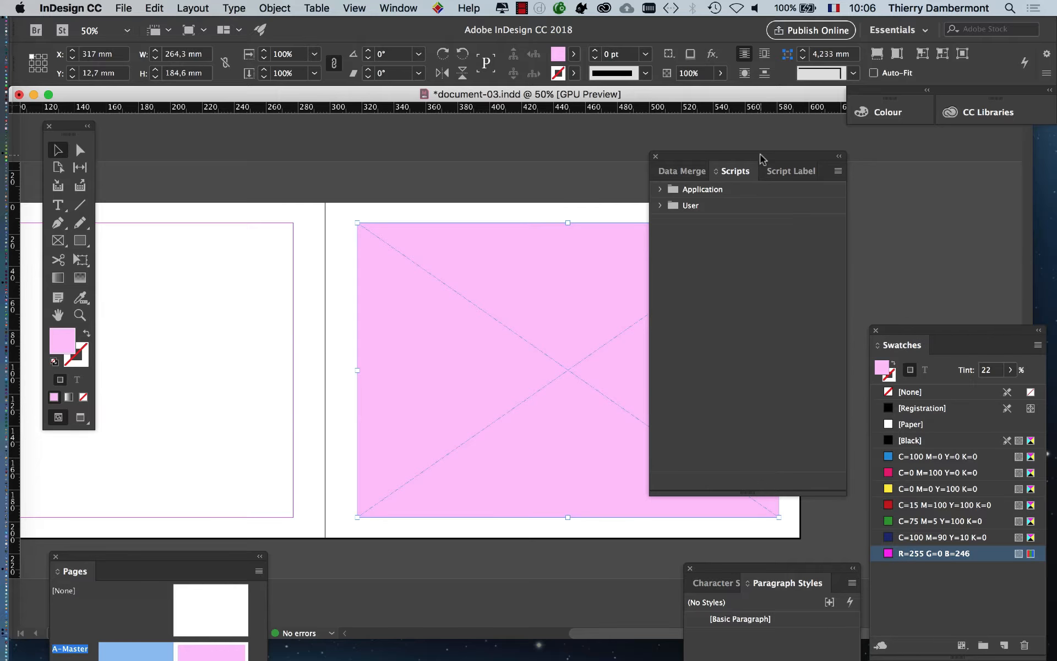
{"action": "mouse_move", "coordinate": [762, 158]}
{"action": "left_mouse_down"}
{"action": "mouse_move", "coordinate": [709, 144]}
{"action": "mouse_move", "coordinate": [759, 146]}
{"action": "left_mouse_up"}
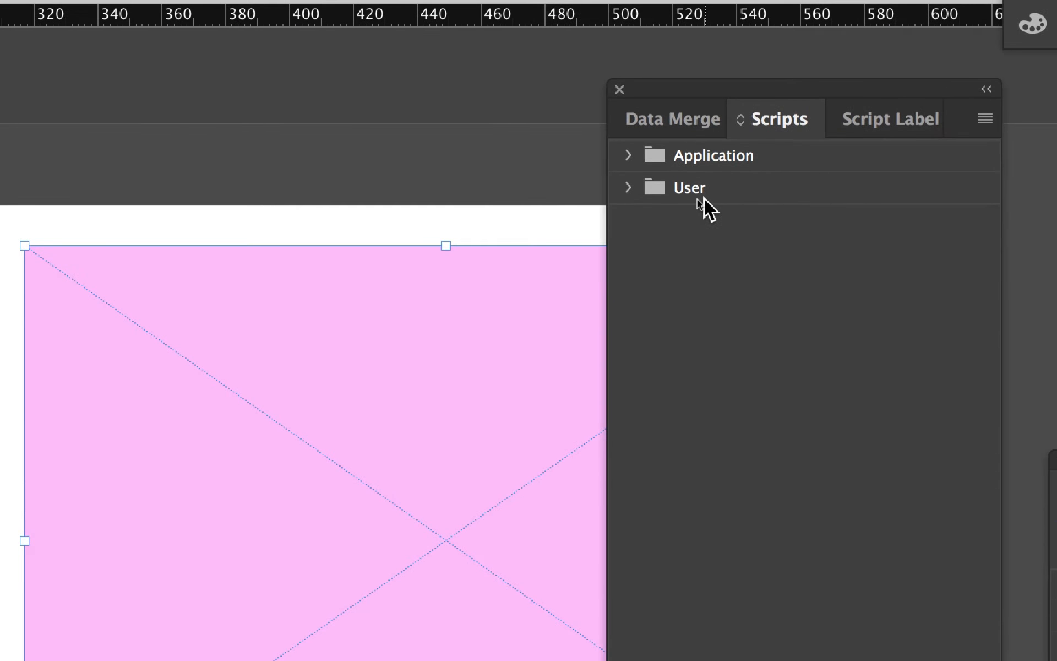
- Expand the Application scripts folder and its Samples subfolder, and check the contents of the User folder
{"action": "left_click", "coordinate": [711, 190]}
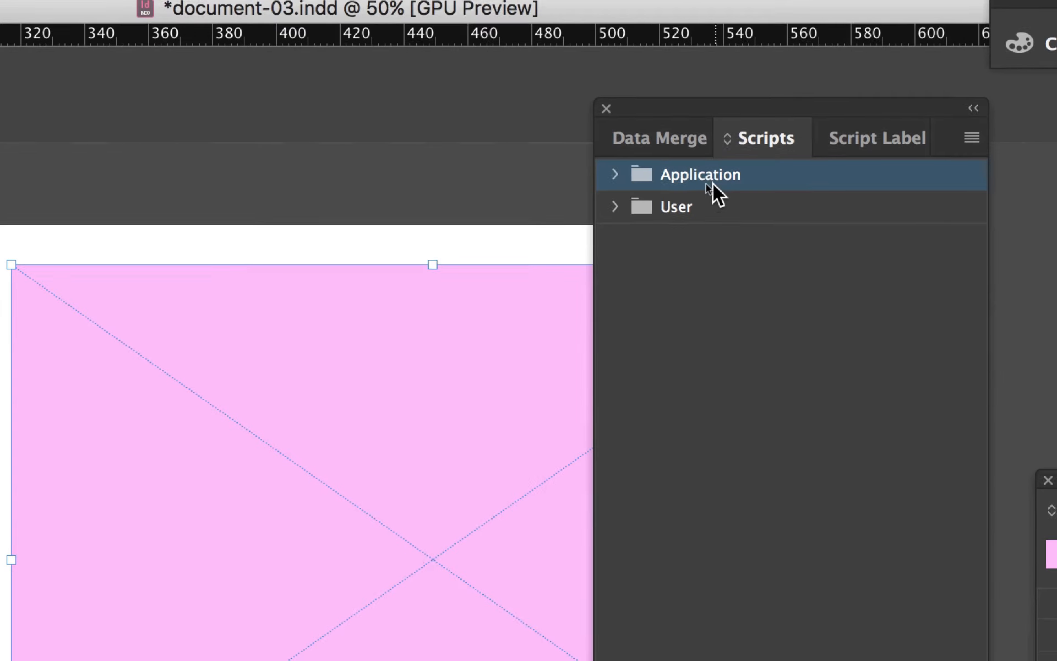
{"action": "left_click", "coordinate": [655, 176]}
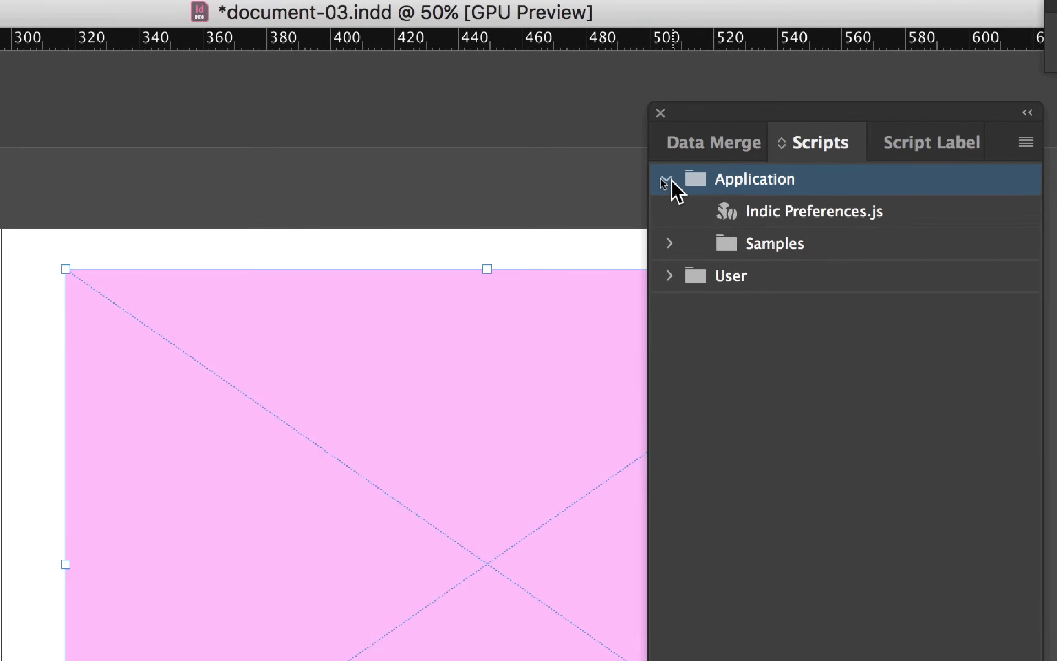
{"action": "left_click", "coordinate": [667, 199]}
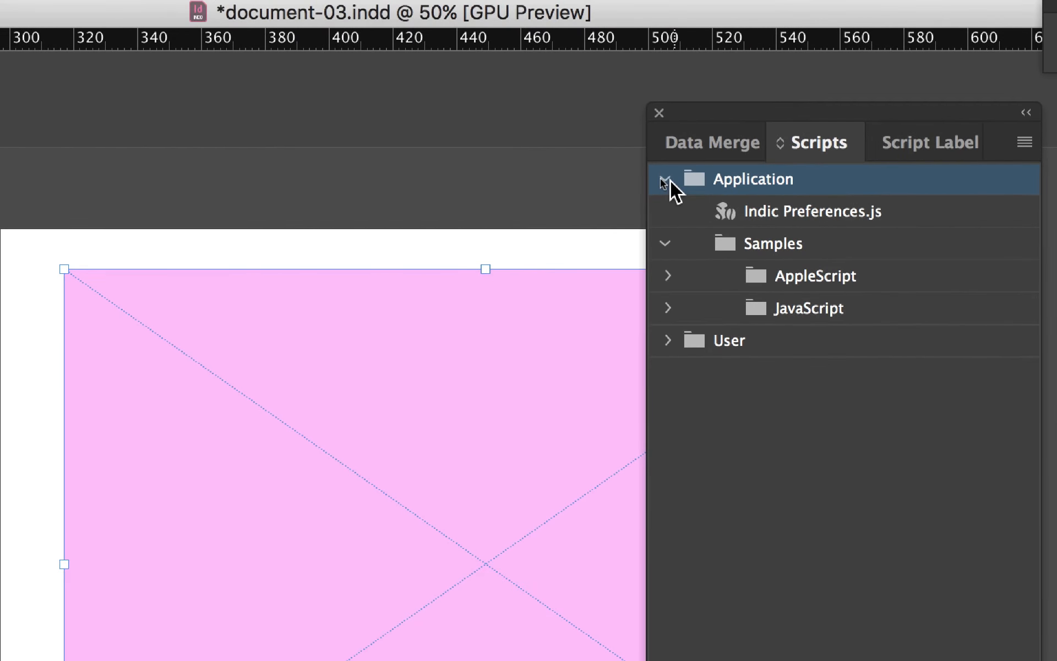
{"action": "left_click", "coordinate": [643, 133]}
{"action": "left_click", "coordinate": [668, 180]}
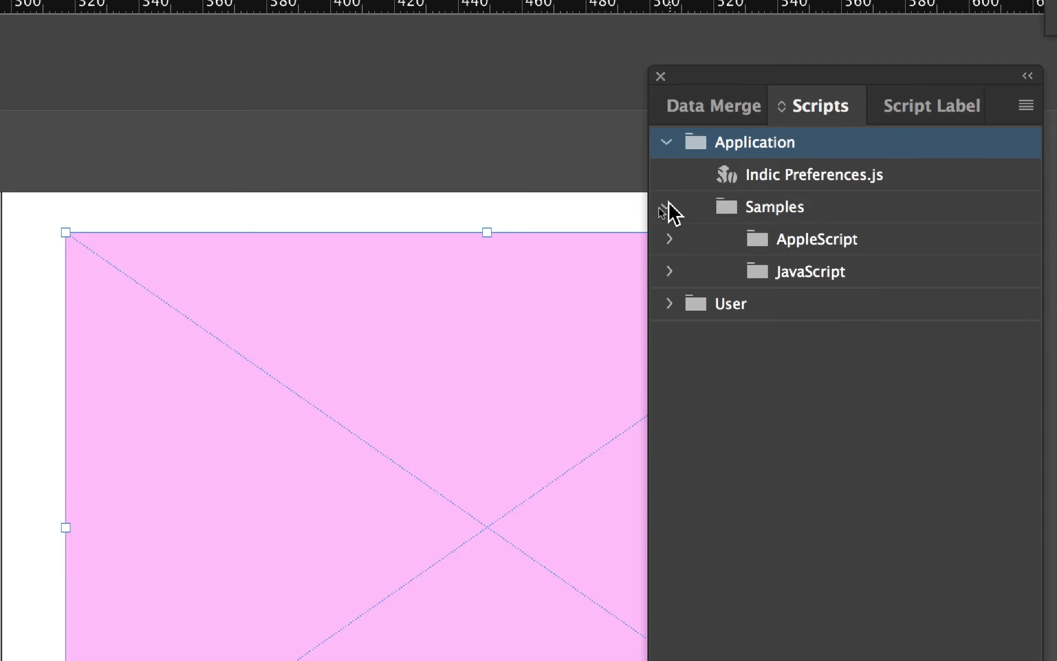
{"action": "left_click", "coordinate": [668, 242]}
{"action": "left_click", "coordinate": [667, 242]}
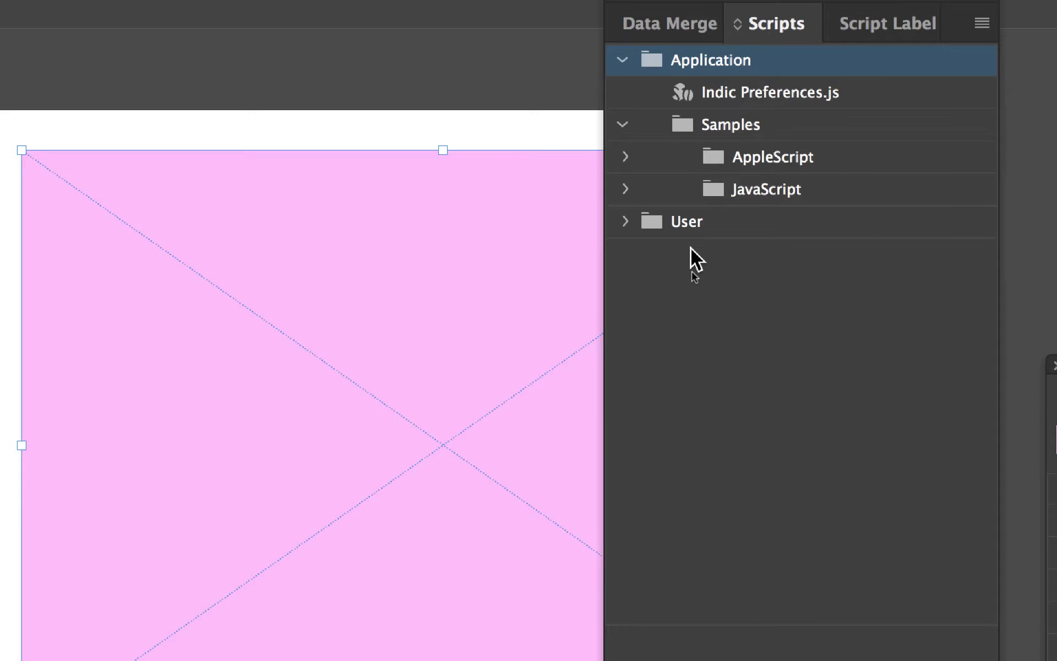
{"action": "left_click", "coordinate": [626, 221]}
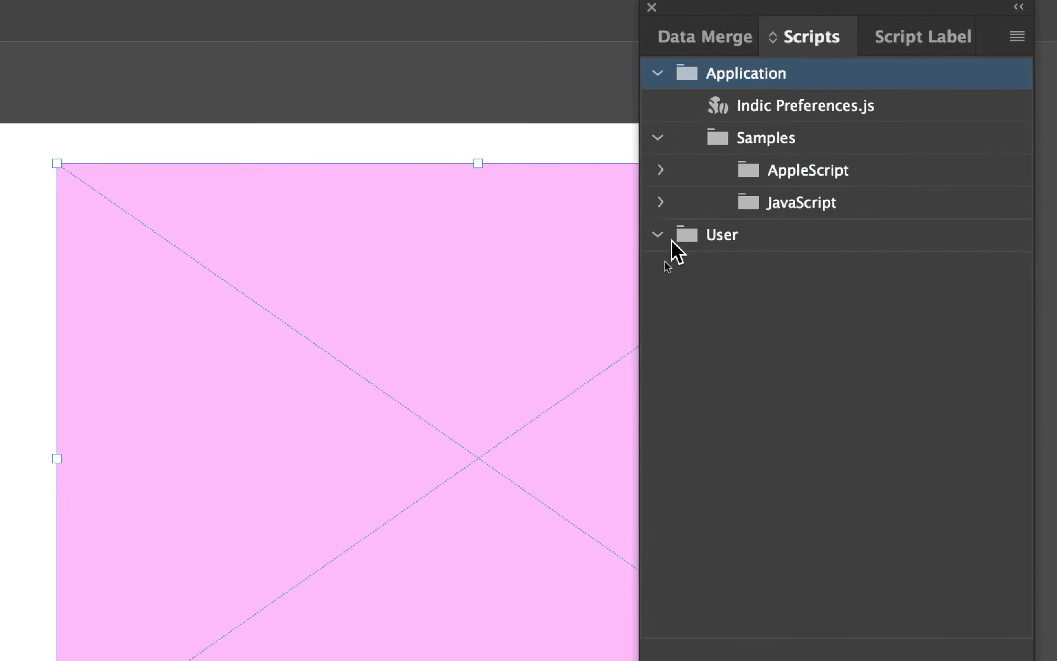
{"action": "left_click", "coordinate": [672, 240]}
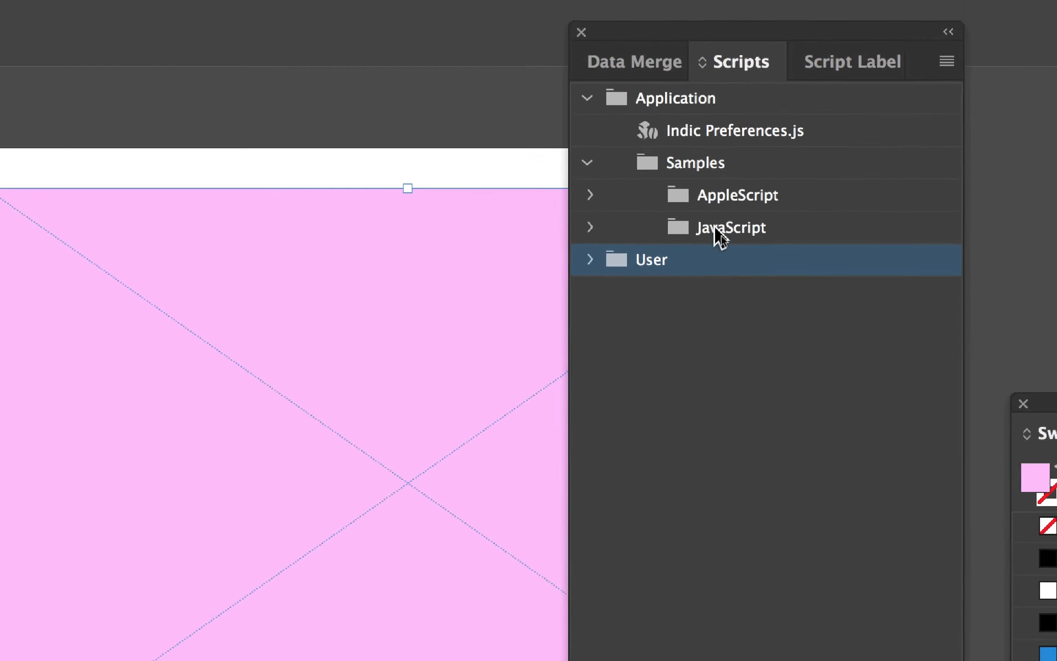
- Highlight the AppleScript and JavaScript sample folders in turn to compare the two available script types
{"action": "left_click", "coordinate": [757, 168]}
{"action": "left_click", "coordinate": [721, 228]}
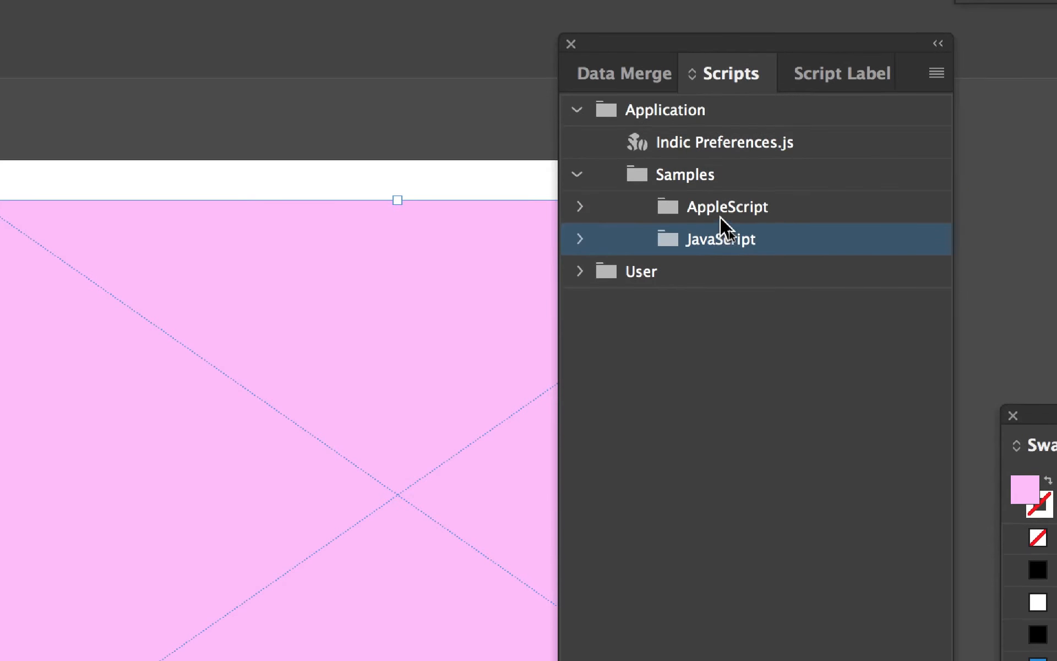
{"action": "left_click", "coordinate": [720, 208]}
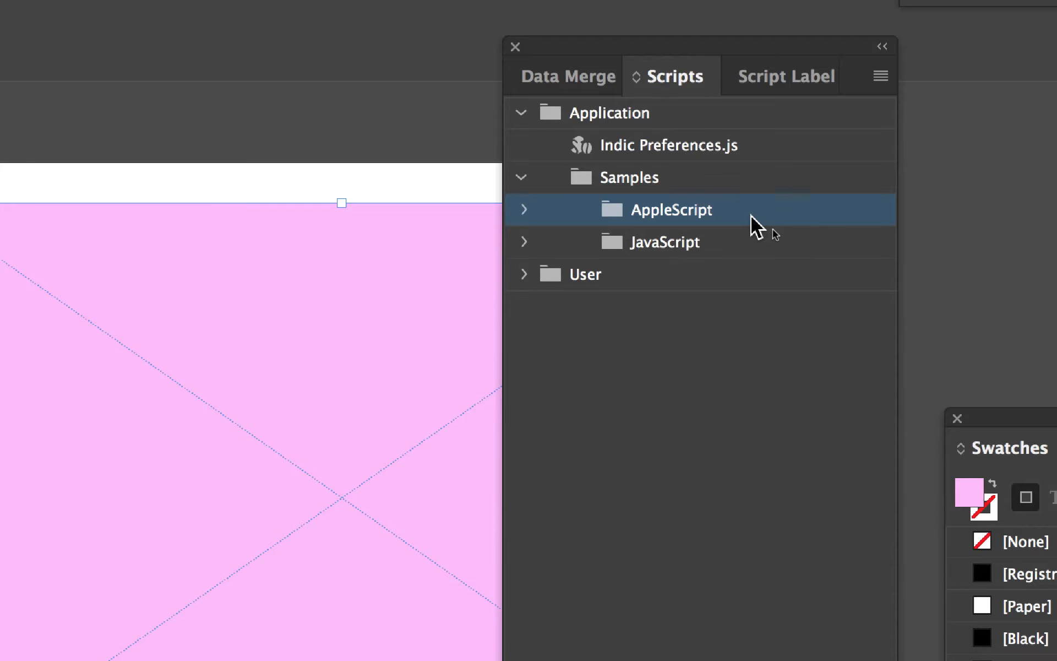
{"action": "left_click", "coordinate": [757, 244]}
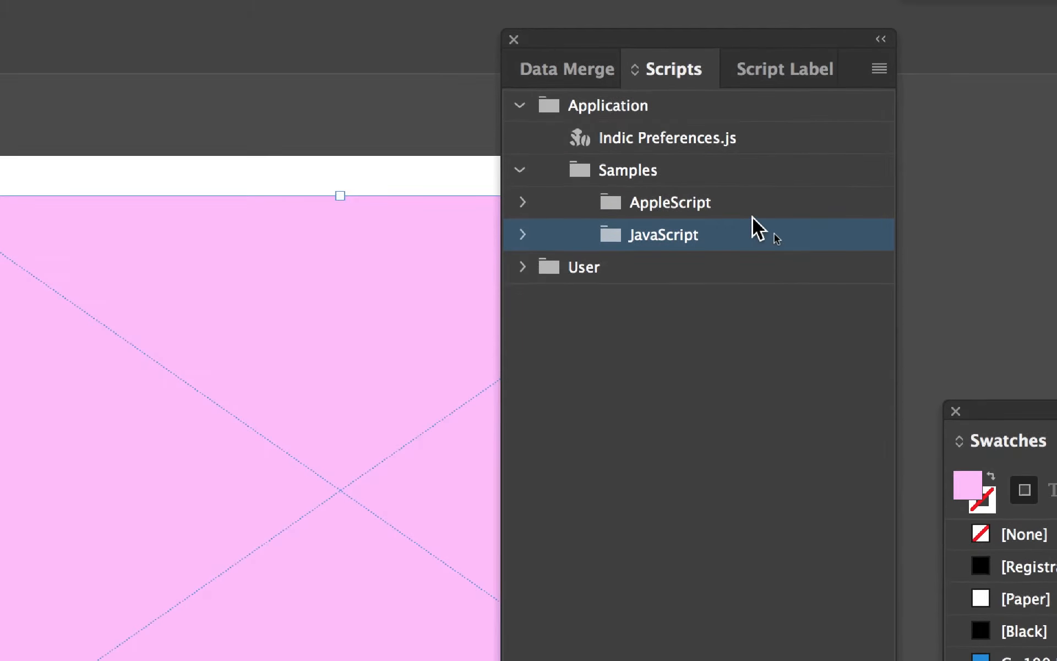
{"action": "left_click", "coordinate": [754, 202]}
{"action": "left_click", "coordinate": [756, 219]}
{"action": "left_click", "coordinate": [756, 189]}
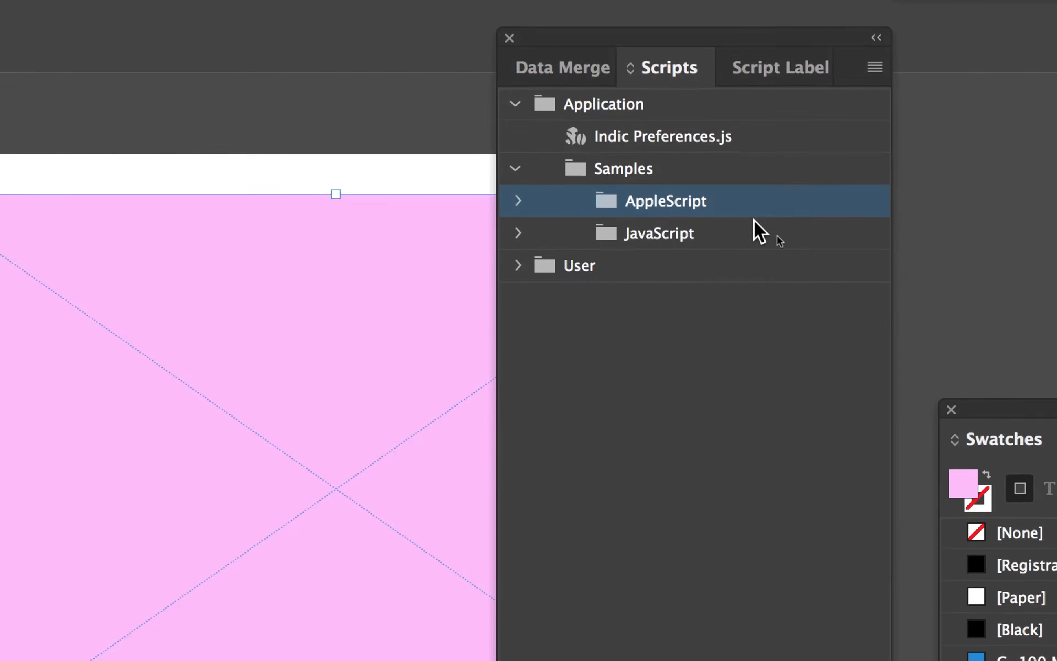
{"action": "left_click", "coordinate": [755, 243]}
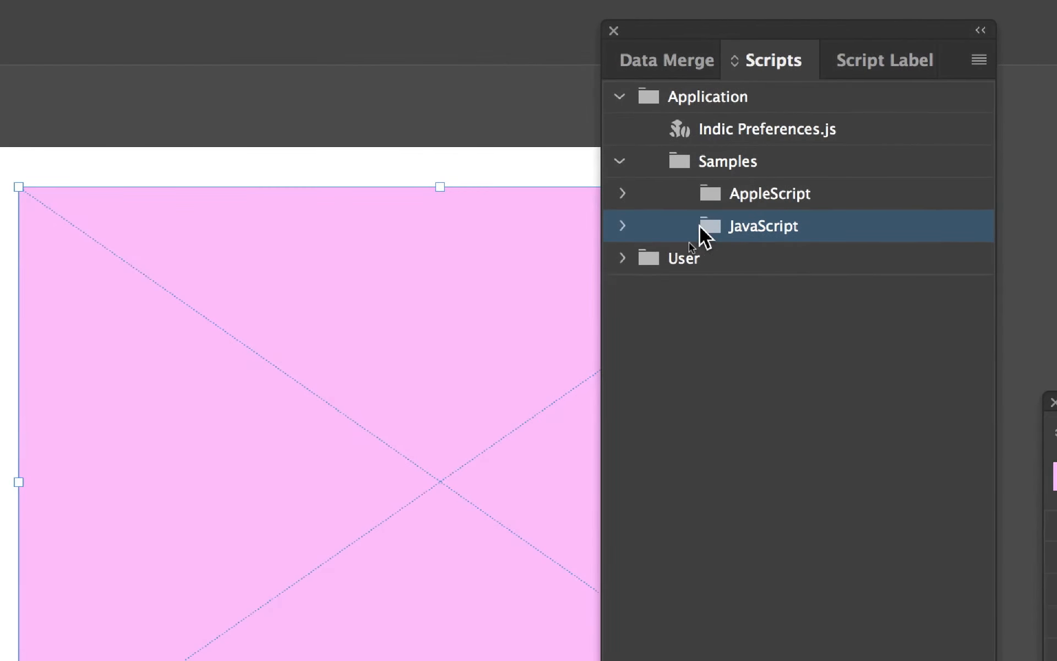
- Expand the JavaScript samples folder and enlarge the Scripts panel so that all its sample scripts are listed
{"action": "left_click", "coordinate": [671, 227]}
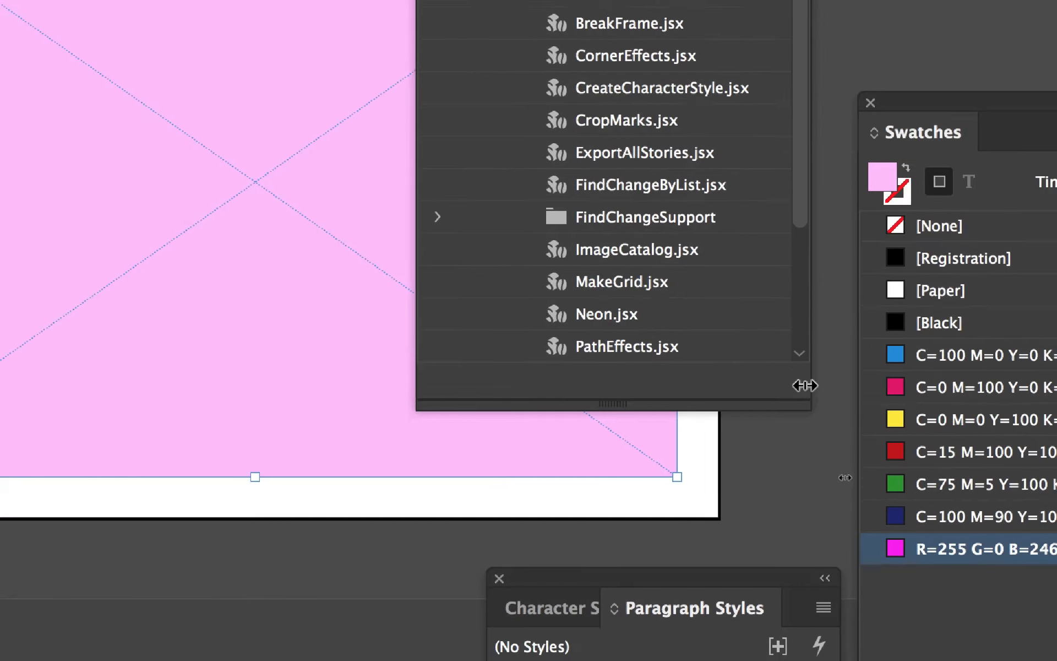
{"action": "left_click_drag", "start_coordinate": [804, 403], "coordinate": [847, 560]}
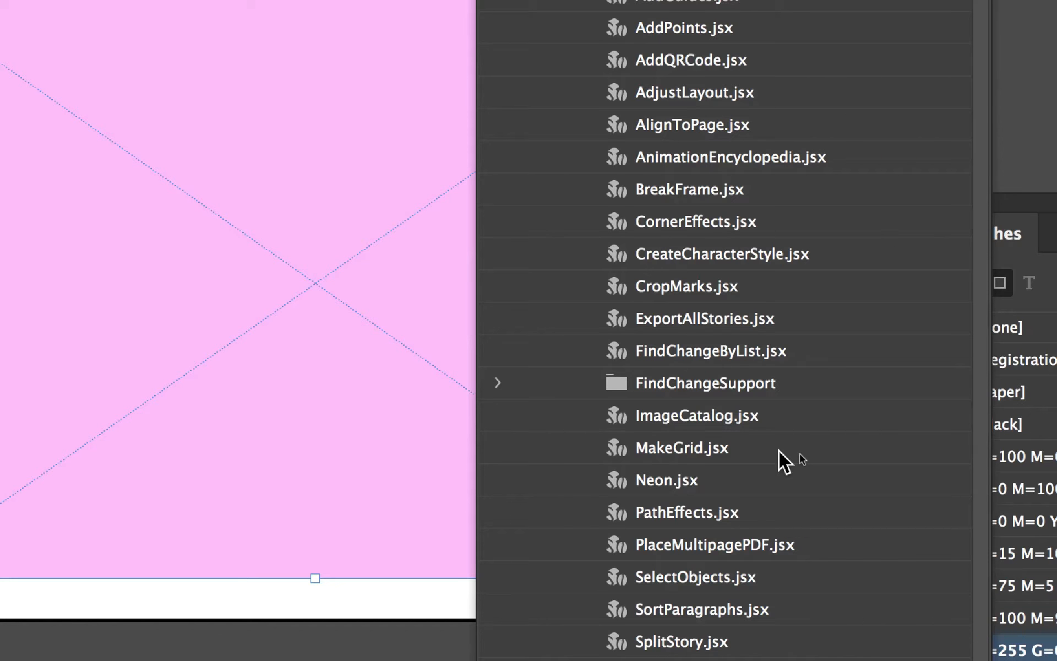
{"action": "double_click", "coordinate": [779, 451]}
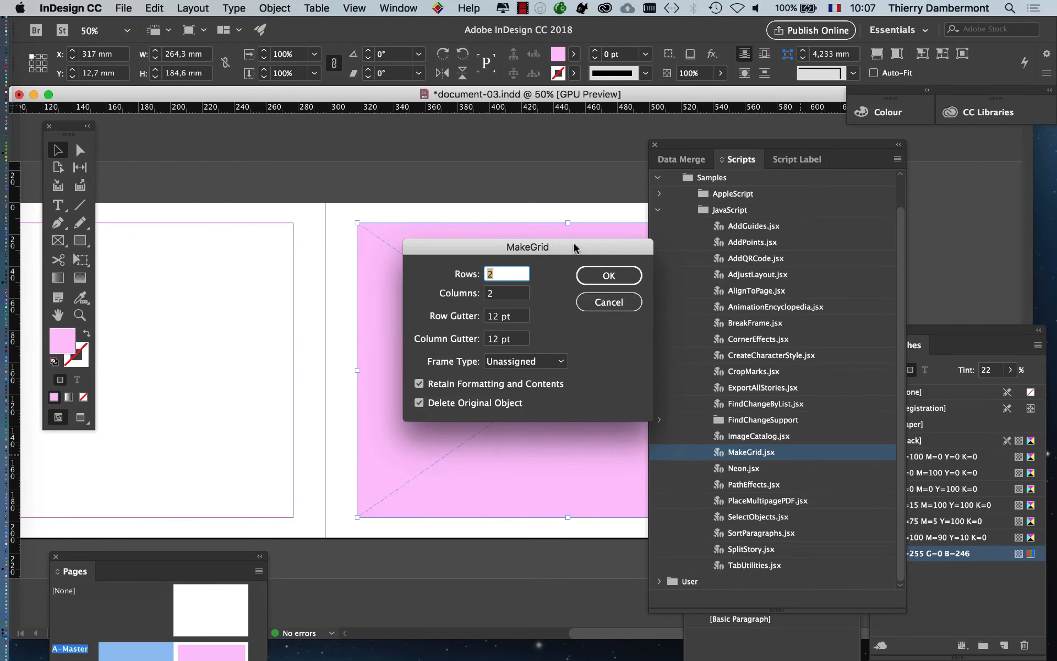
{"action": "left_click_drag", "start_coordinate": [573, 247], "coordinate": [339, 144]}
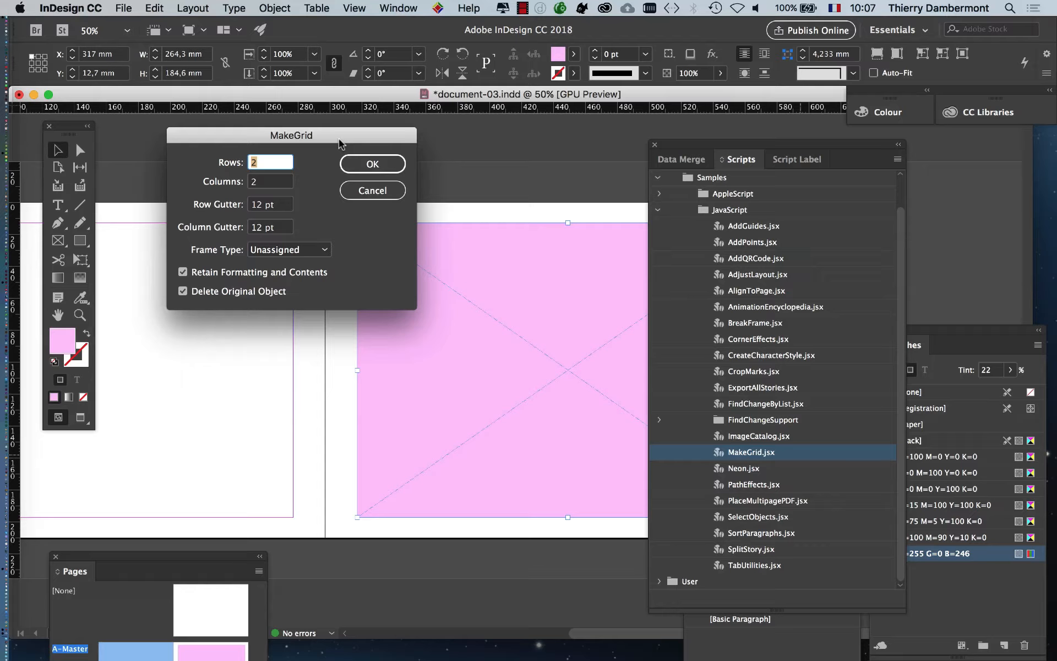
{"action": "left_click", "coordinate": [123, 8]}
{"action": "left_click", "coordinate": [387, 191]}
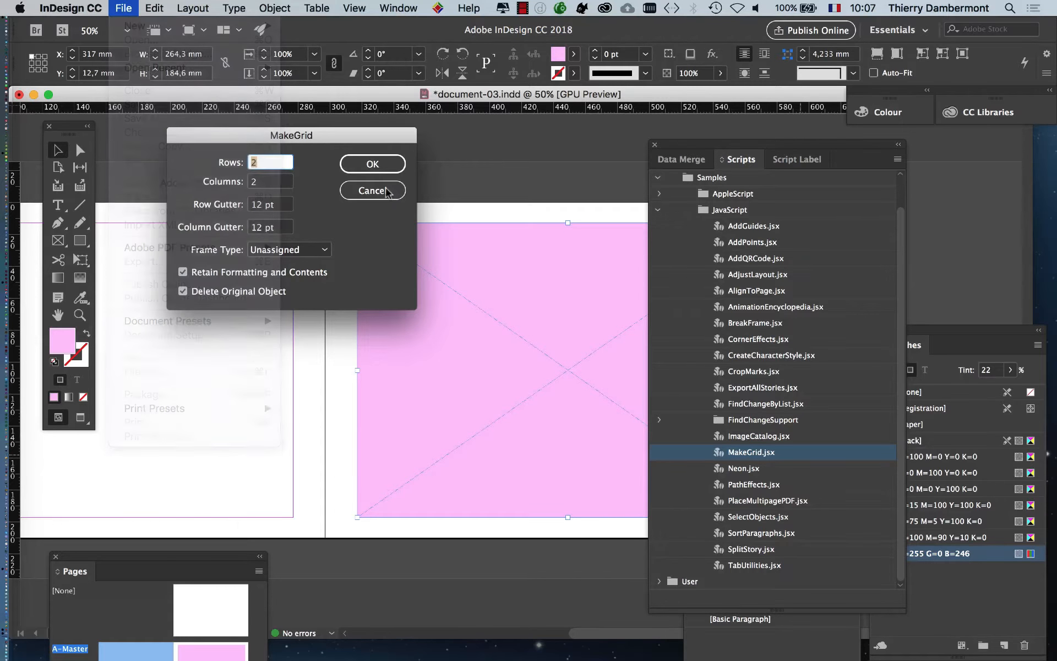
- Save the document under the new name document-04.indd in the InDesign SESSION 1 folder
{"action": "left_click", "coordinate": [124, 8]}
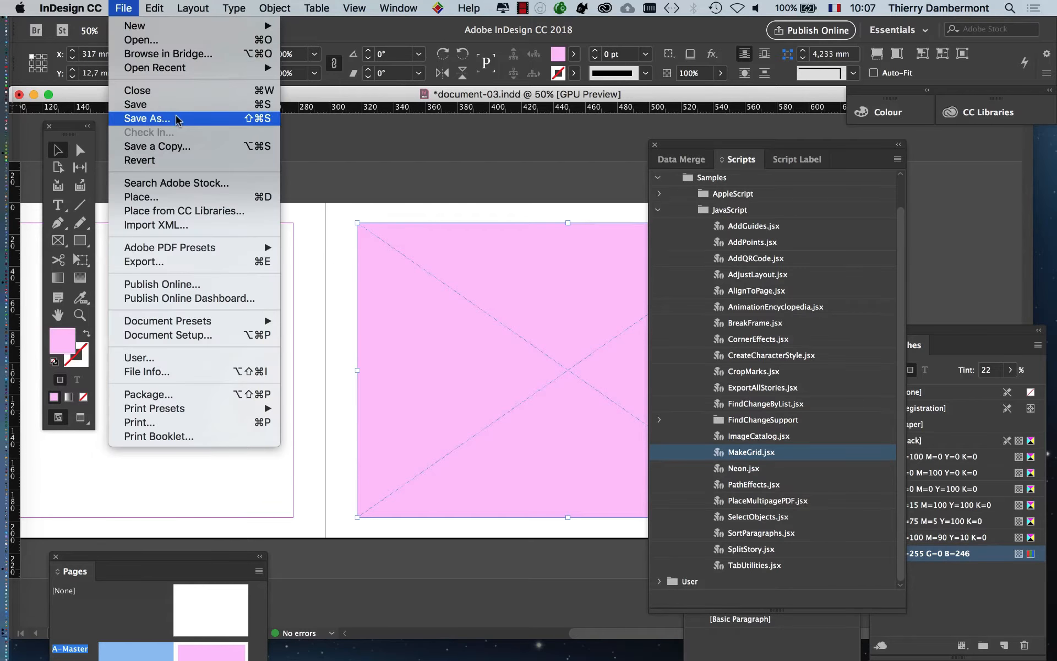
{"action": "left_click", "coordinate": [178, 118]}
{"action": "left_click", "coordinate": [527, 98]}
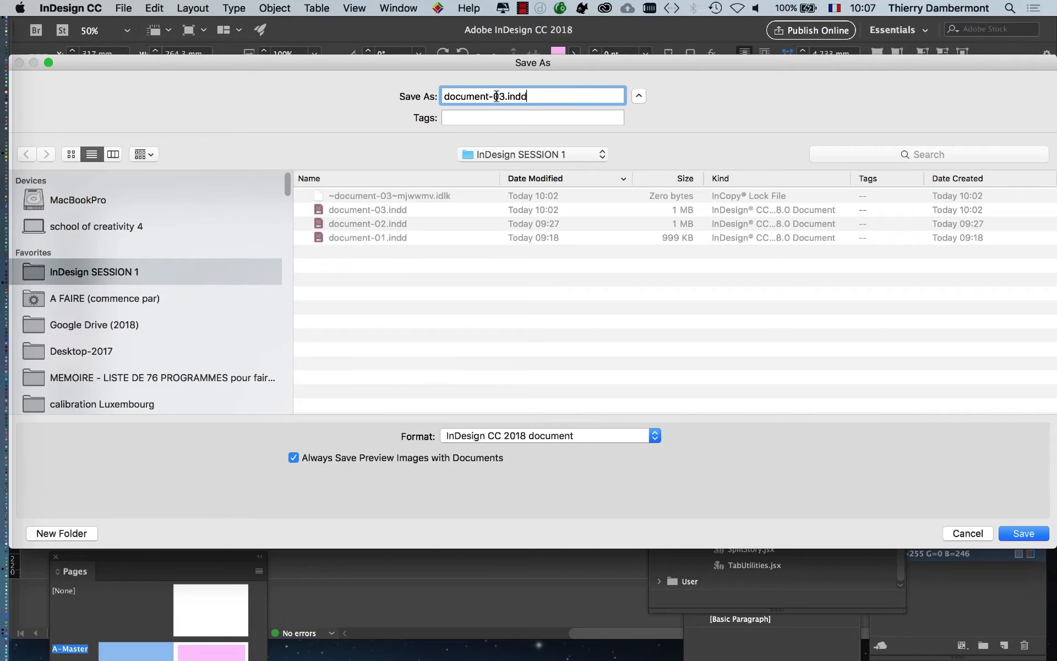
{"action": "type", "text": "4"}
{"action": "key", "text": "Return"}
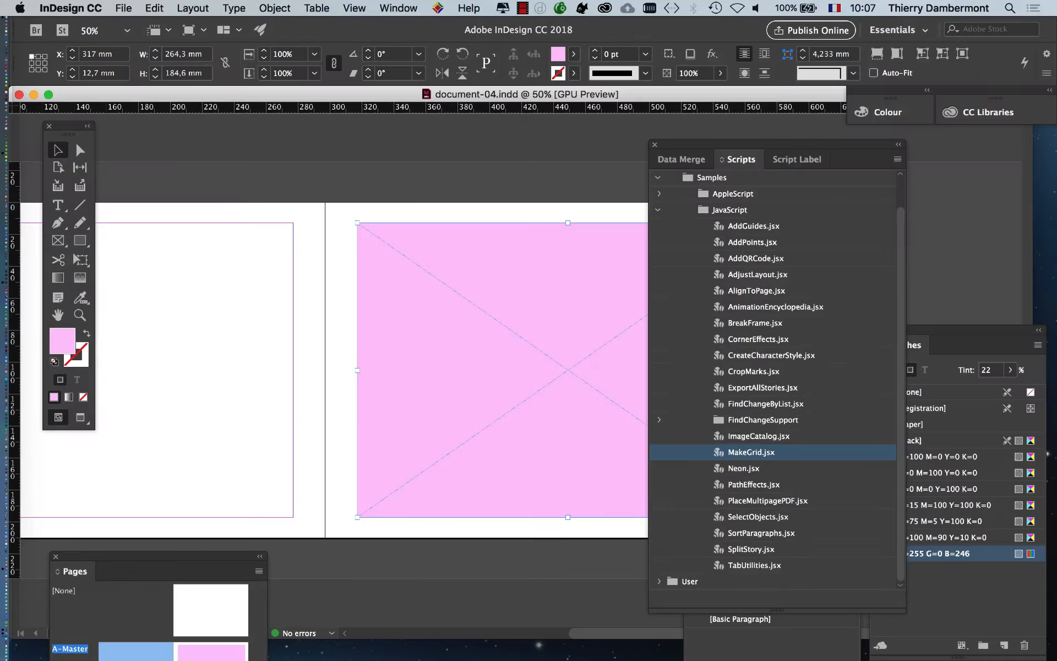
- Run the MakeGrid script on the placeholder frame and set the grid to 6 rows and 1 column
{"action": "double_click", "coordinate": [814, 452]}
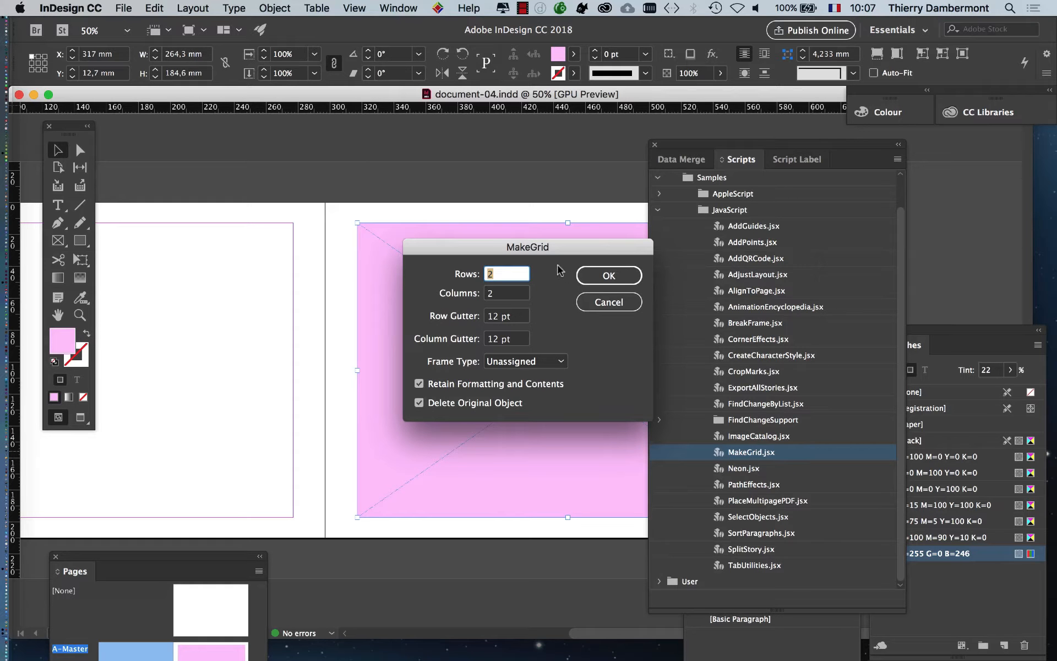
{"action": "left_click_drag", "start_coordinate": [457, 199], "coordinate": [346, 136]}
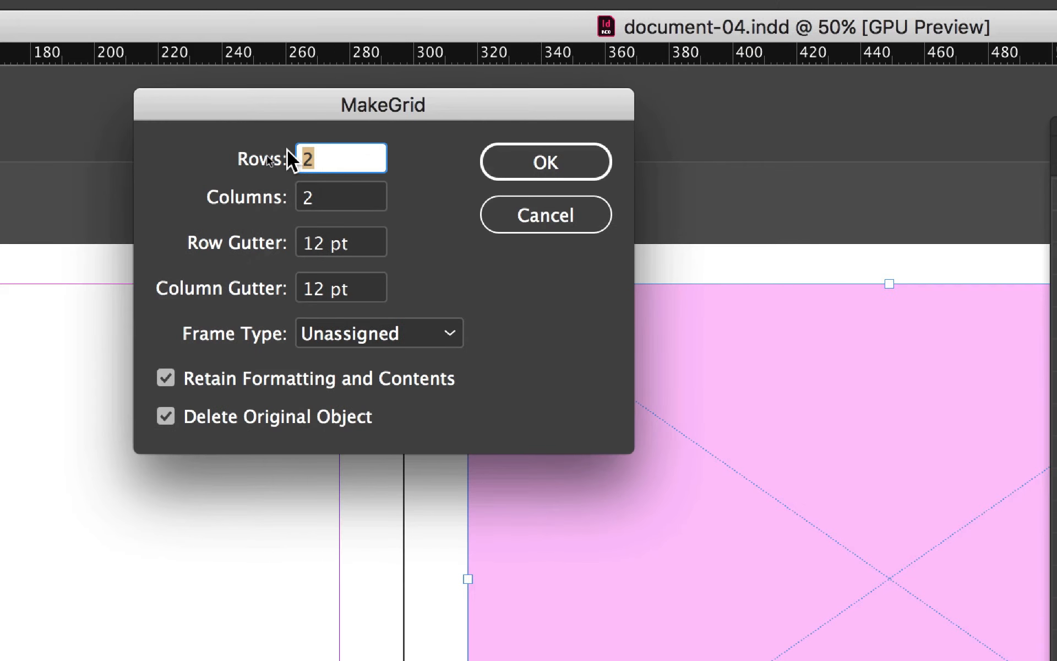
{"action": "type", "text": "6"}
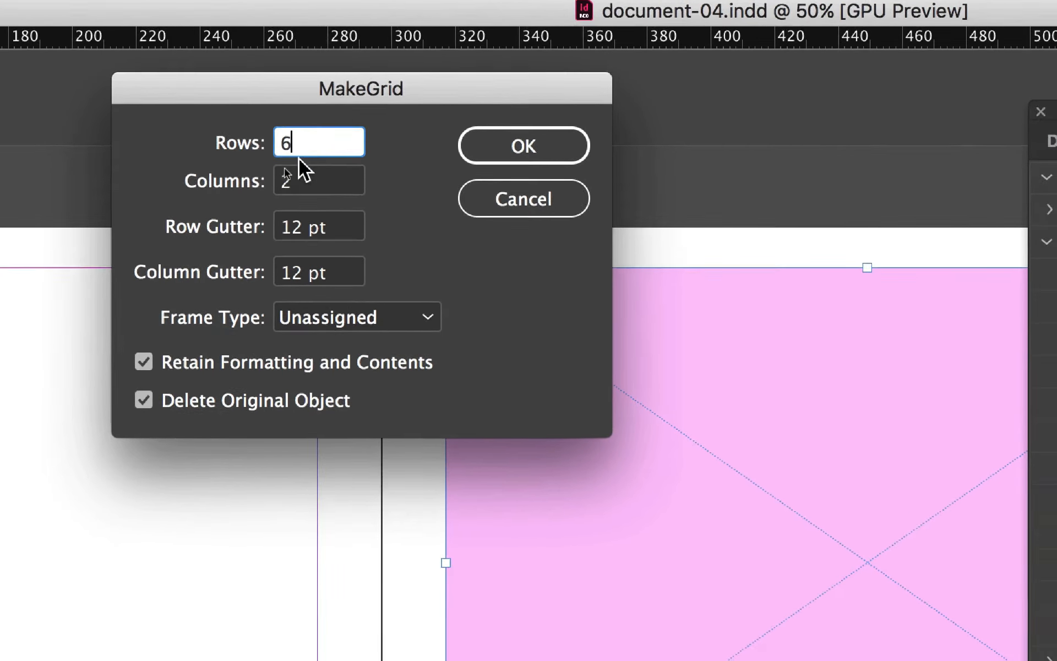
{"action": "left_click", "coordinate": [302, 197]}
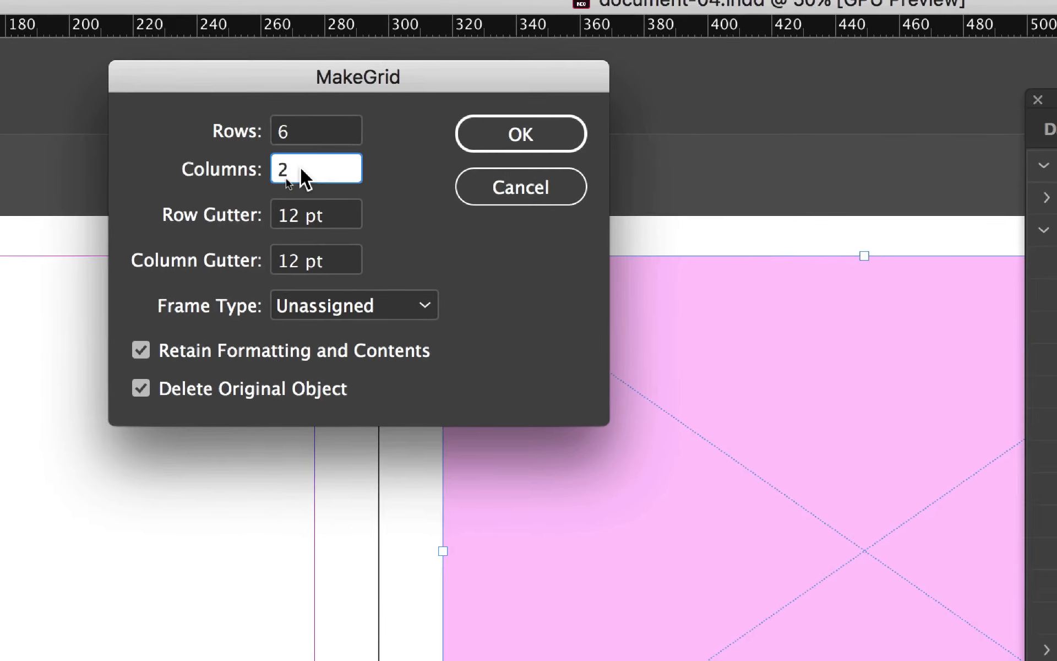
{"action": "type", "text": "1"}
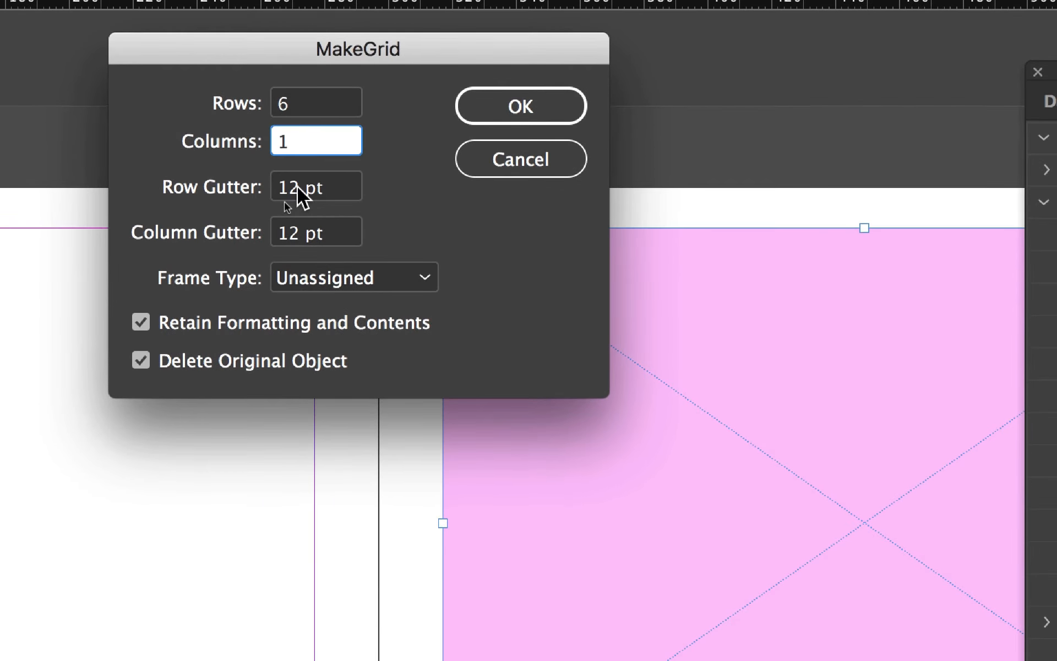
- Set the grid's row gutter to 5 mm and its frame type to Graphic
{"action": "left_click", "coordinate": [292, 189]}
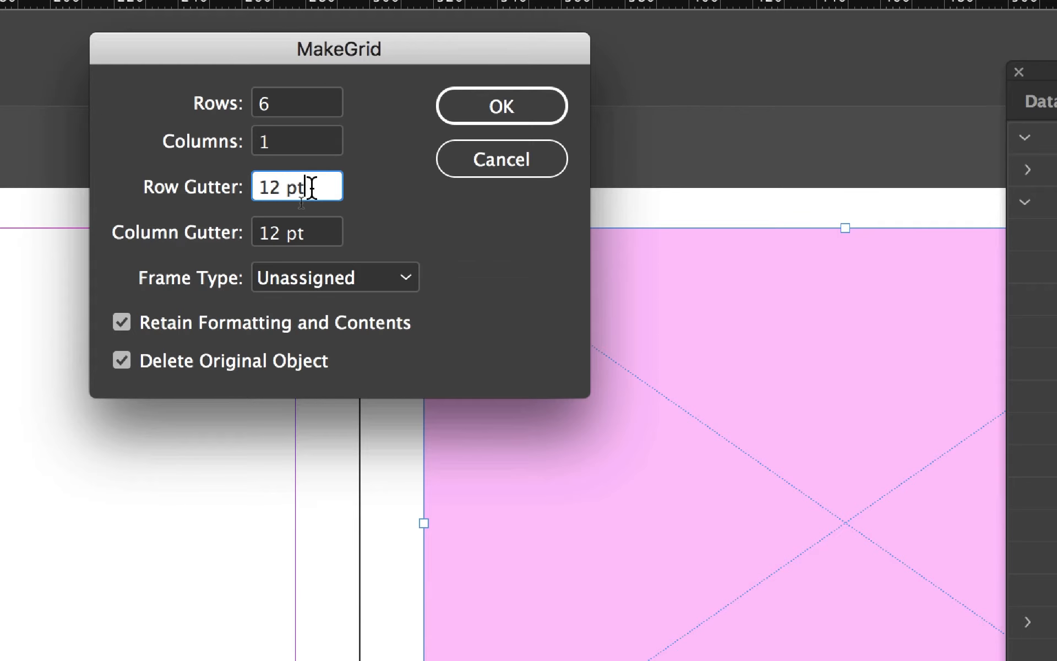
{"action": "left_click_drag", "start_coordinate": [311, 187], "coordinate": [227, 187]}
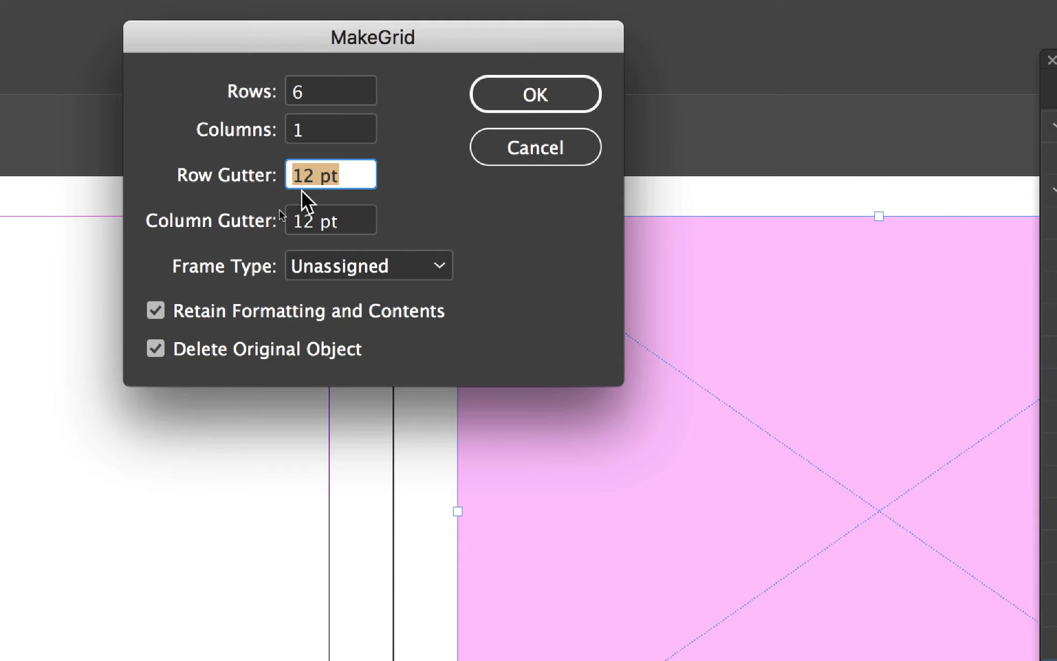
{"action": "type", "text": "5"}
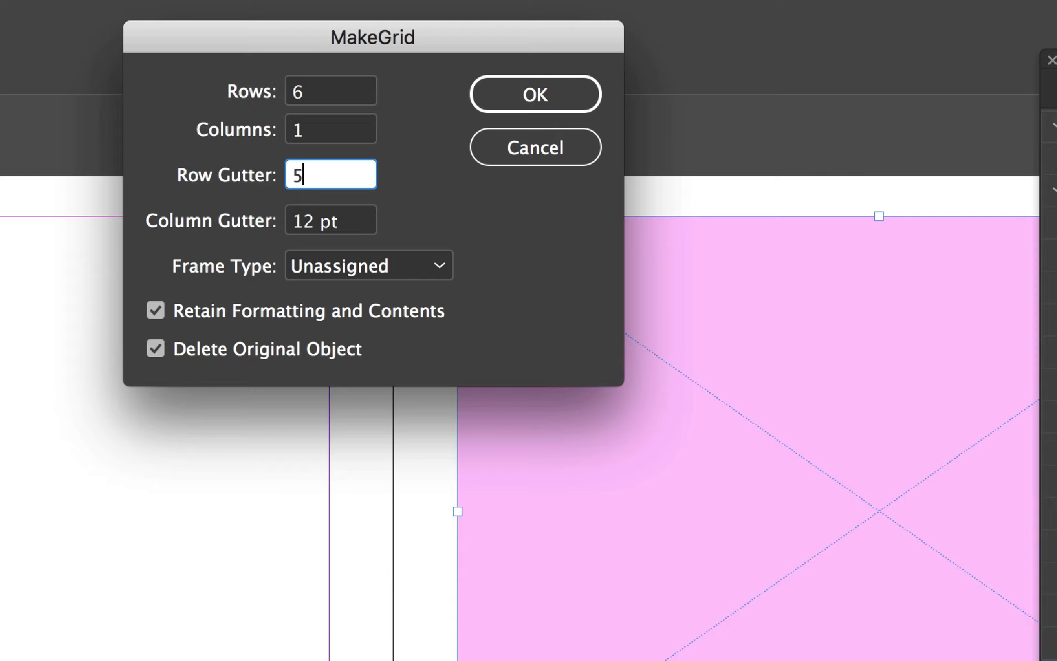
{"action": "type", "text": "mm"}
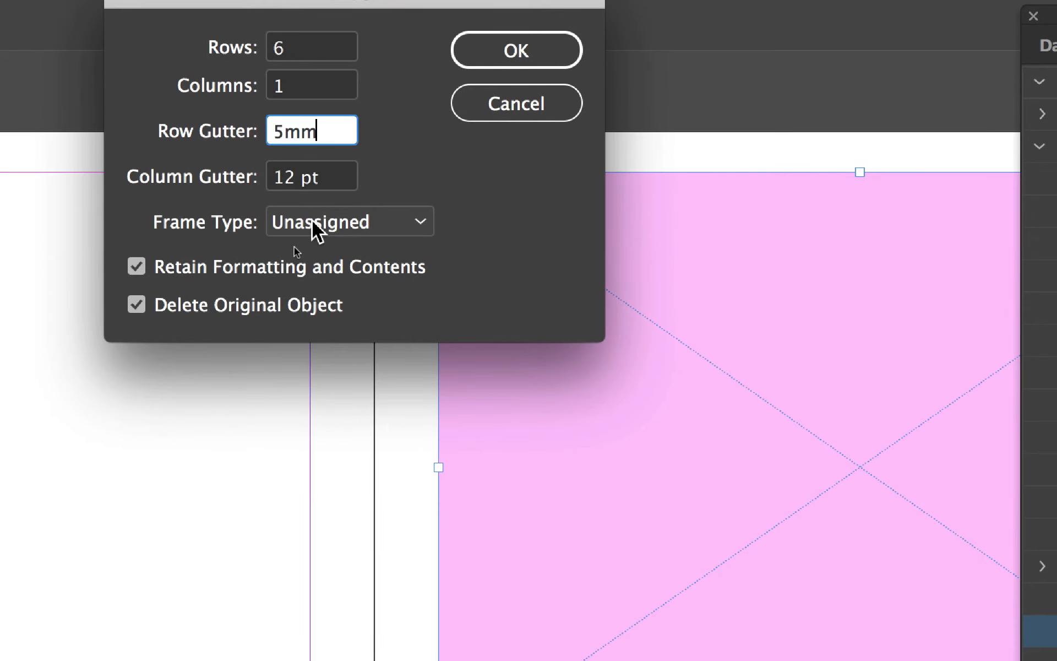
{"action": "left_click", "coordinate": [312, 221]}
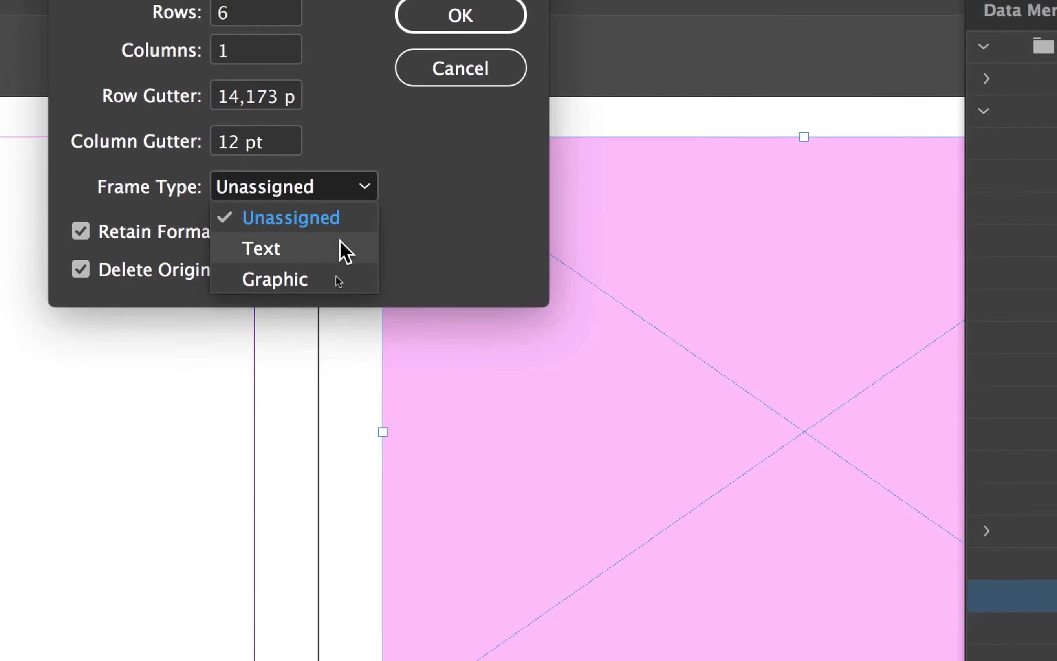
{"action": "left_click", "coordinate": [339, 279]}
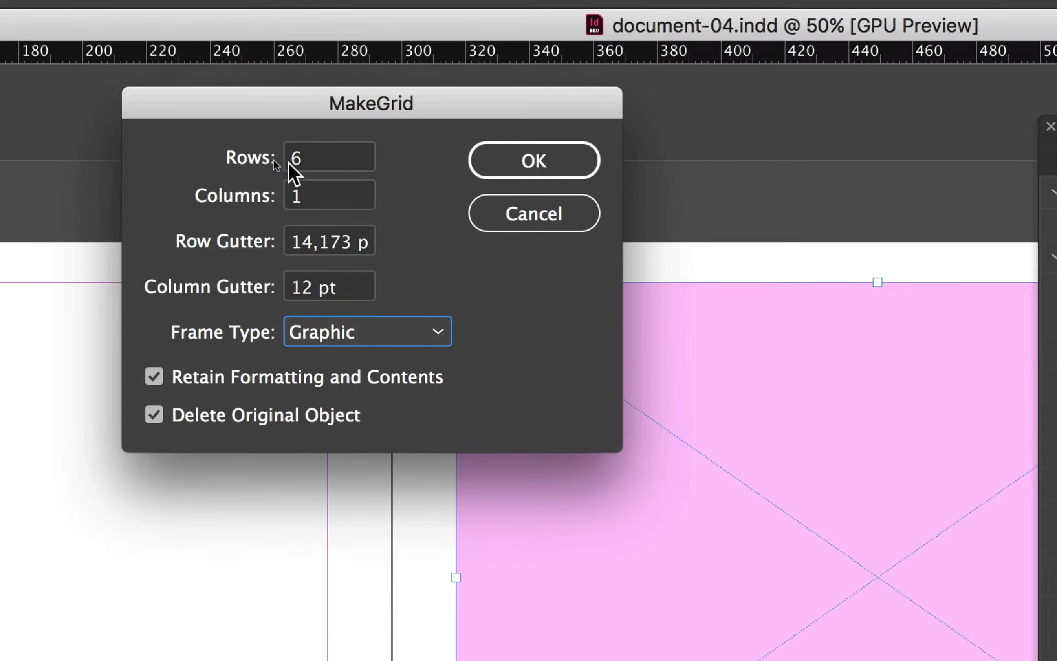
- Check the grid's rows, columns and complete row gutter entry, and generate the grid from the placeholder frame
{"action": "left_click", "coordinate": [293, 163]}
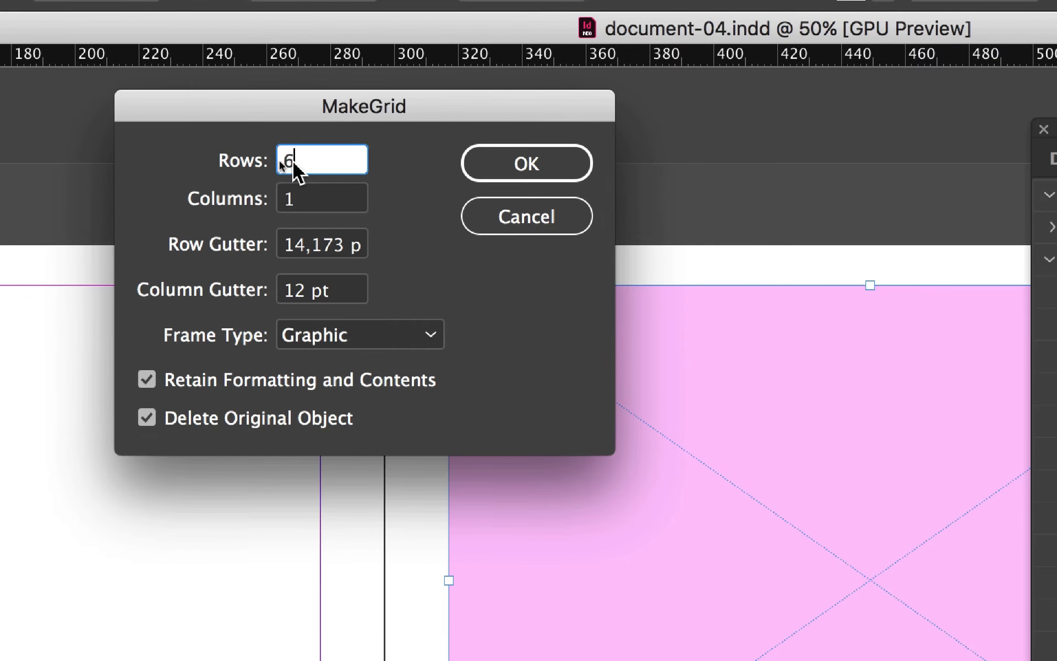
{"action": "left_click", "coordinate": [300, 199]}
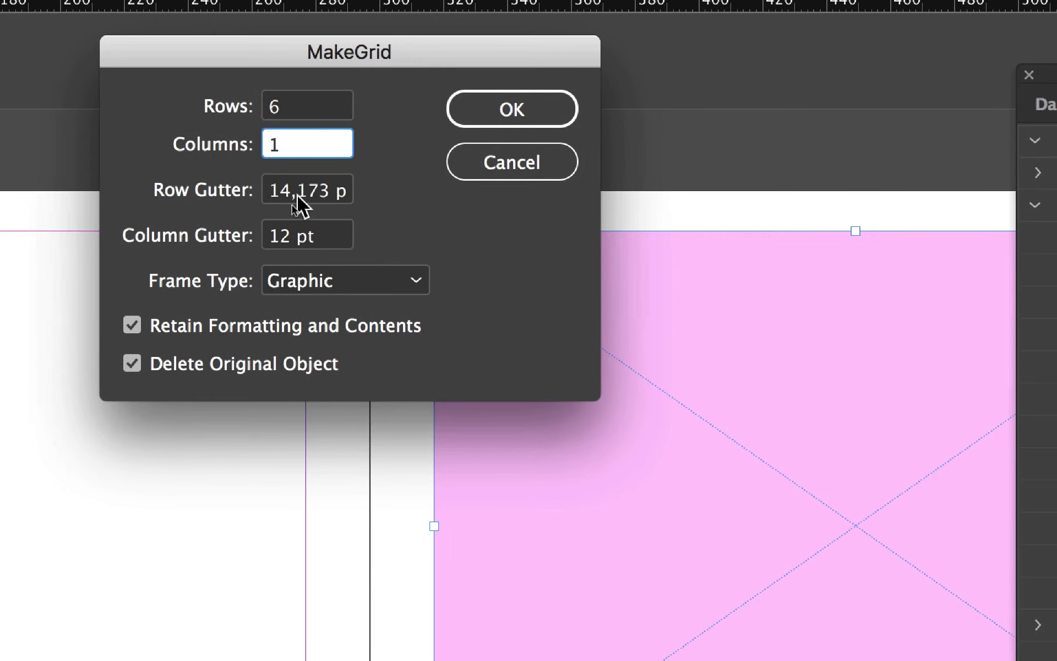
{"action": "left_click", "coordinate": [298, 197]}
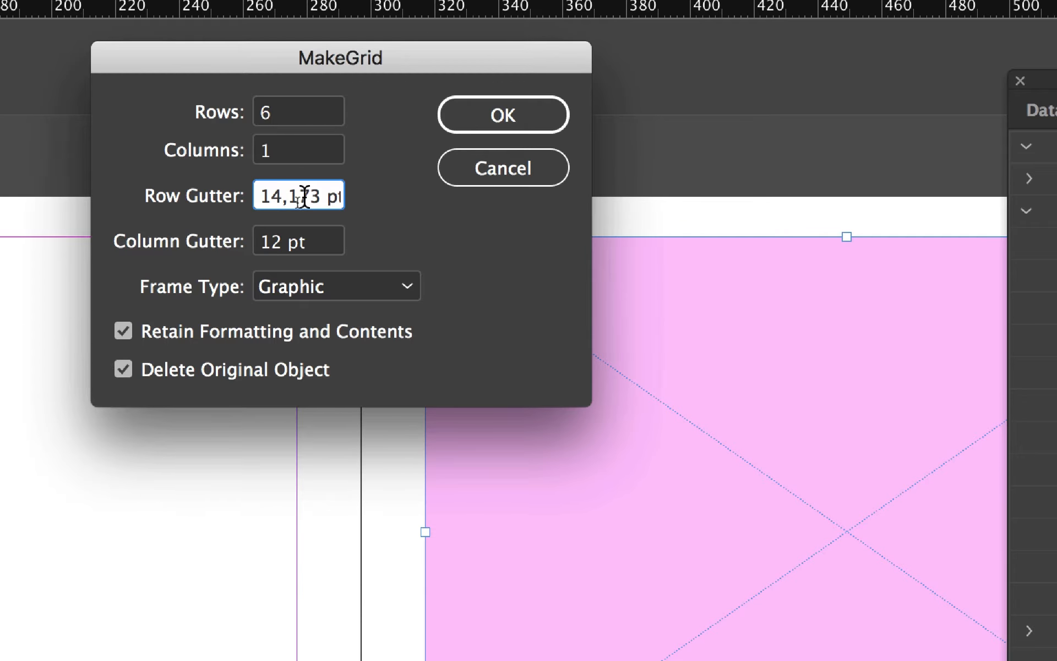
{"action": "key", "text": "Right"}
{"action": "key", "text": "Right"}
{"action": "key", "text": "Right"}
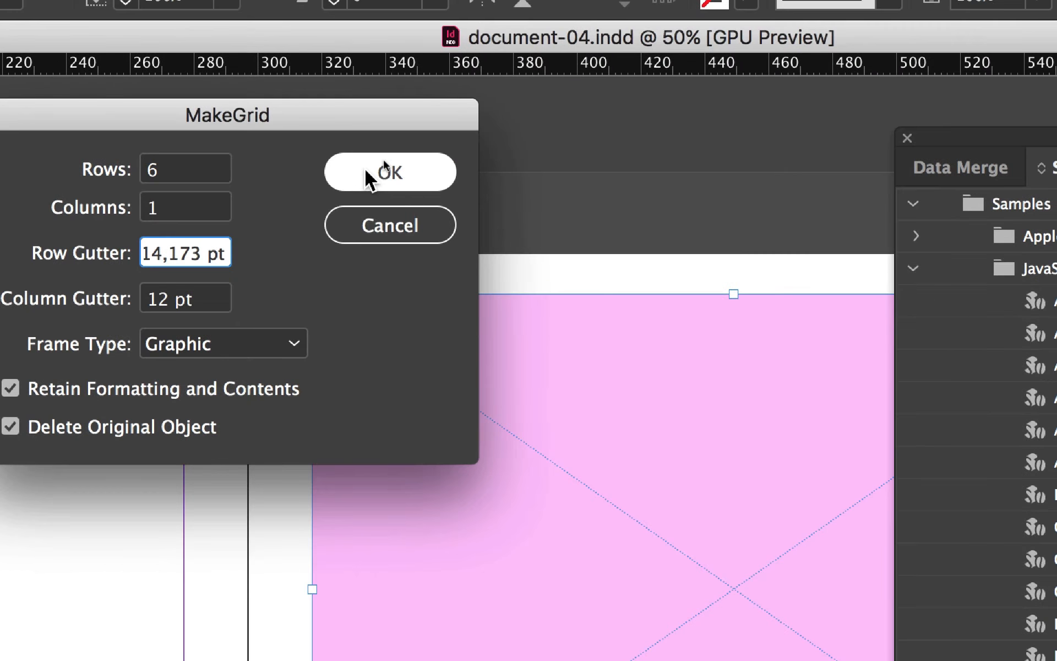
{"action": "left_click", "coordinate": [474, 57]}
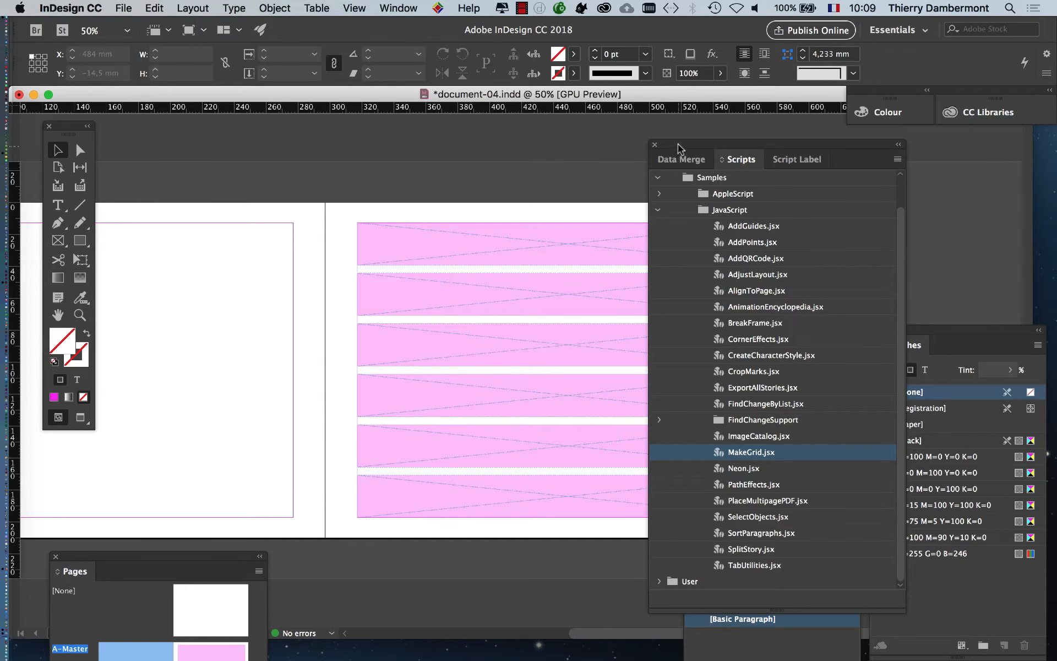
- Move the Scripts panel clear of the page and place a horizontal spread guide at about 39,5 mm along the first row frame's lower edge
{"action": "left_click_drag", "start_coordinate": [685, 151], "coordinate": [857, 170]}
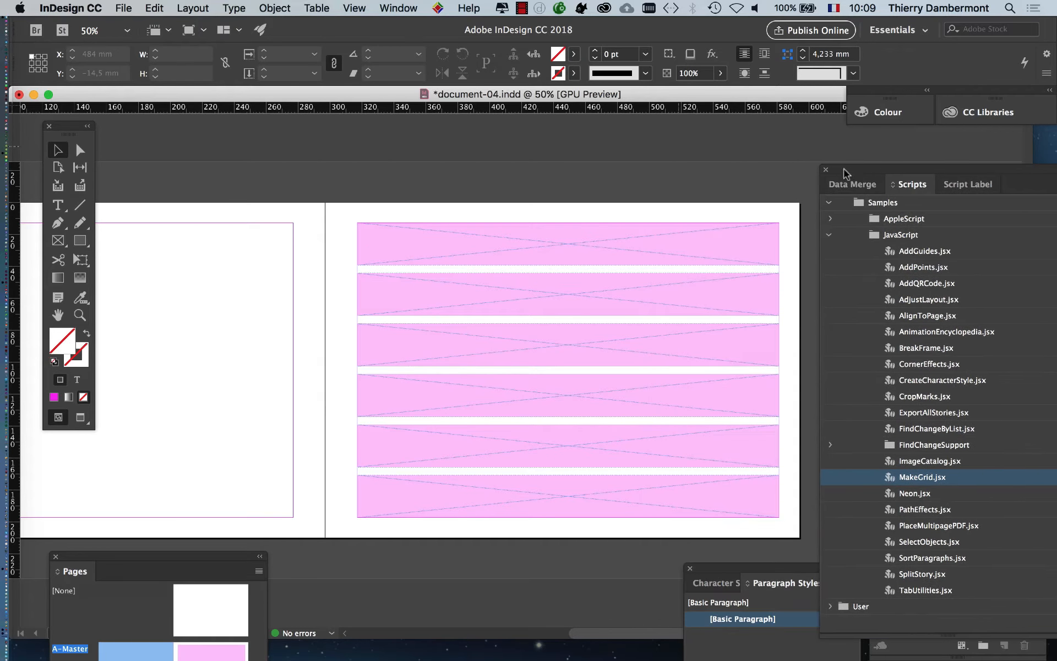
{"action": "scroll", "coordinate": [354, 316], "scroll_direction": "right", "scroll_amount": 5}
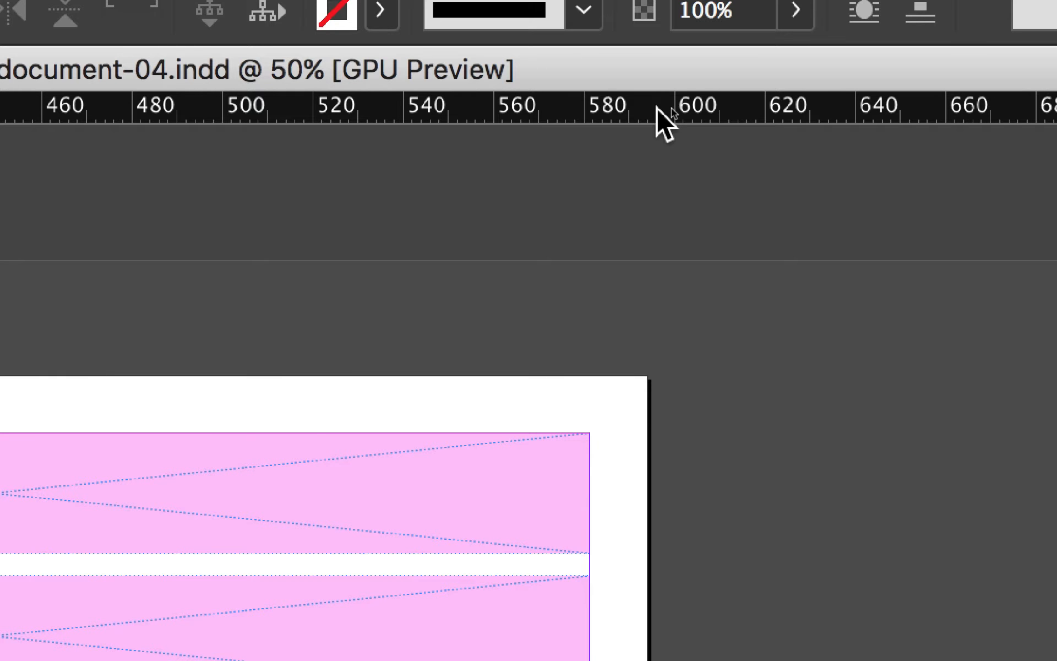
{"action": "left_click_drag", "start_coordinate": [657, 109], "coordinate": [579, 240]}
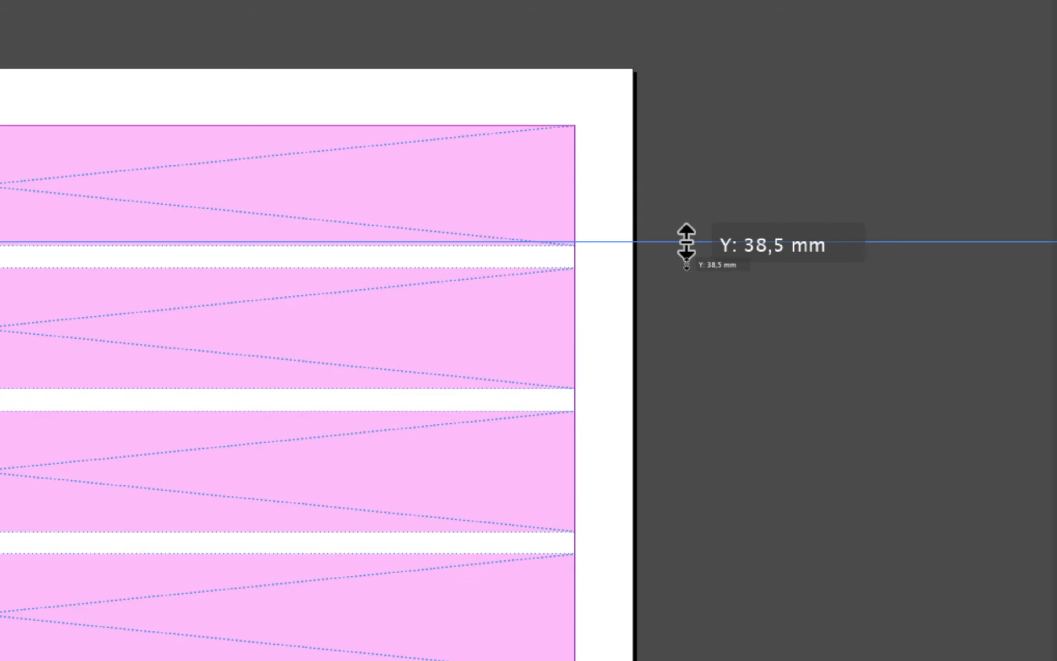
{"action": "left_click_drag", "start_coordinate": [687, 243], "coordinate": [689, 243]}
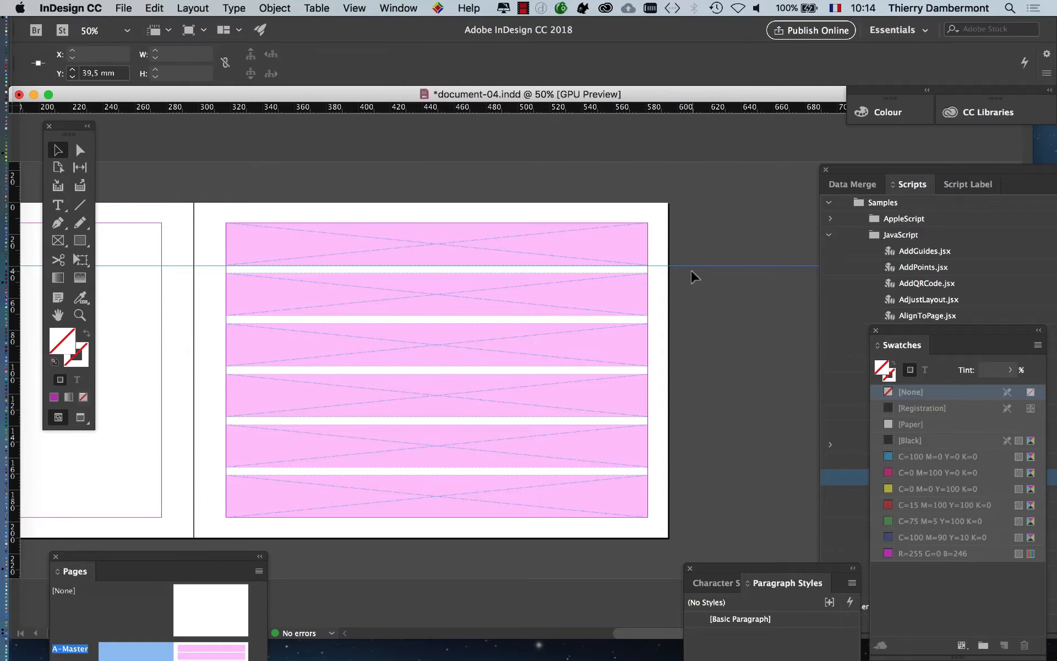
- Fit the whole A-Master spread in the window and bring the page with the row frames fully into view
{"action": "key", "text": "super+minus"}
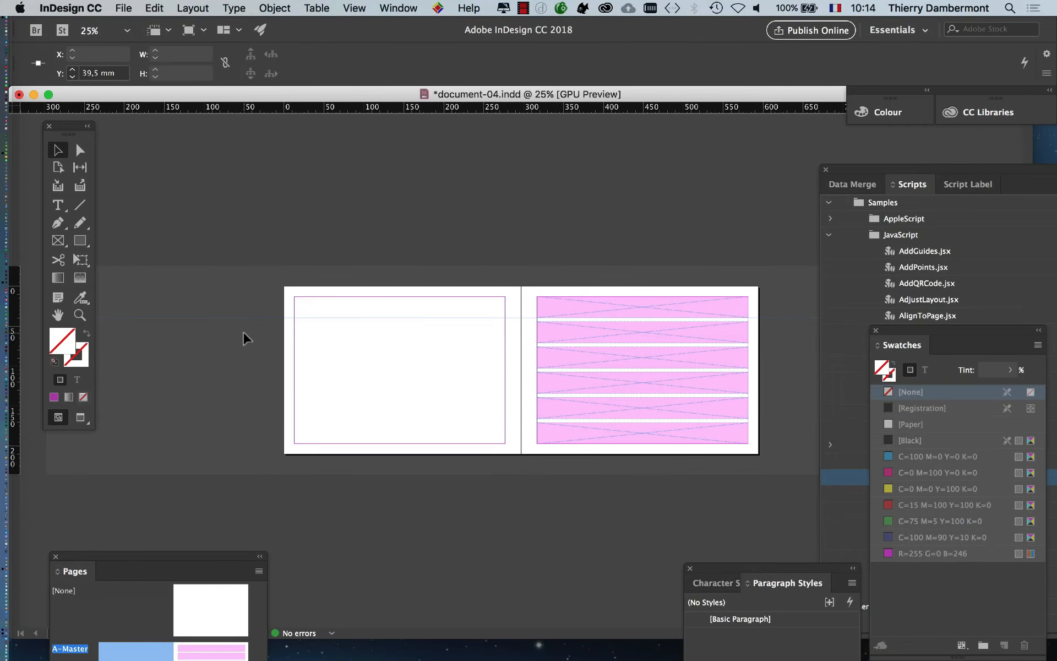
{"action": "key", "text": "super+equal"}
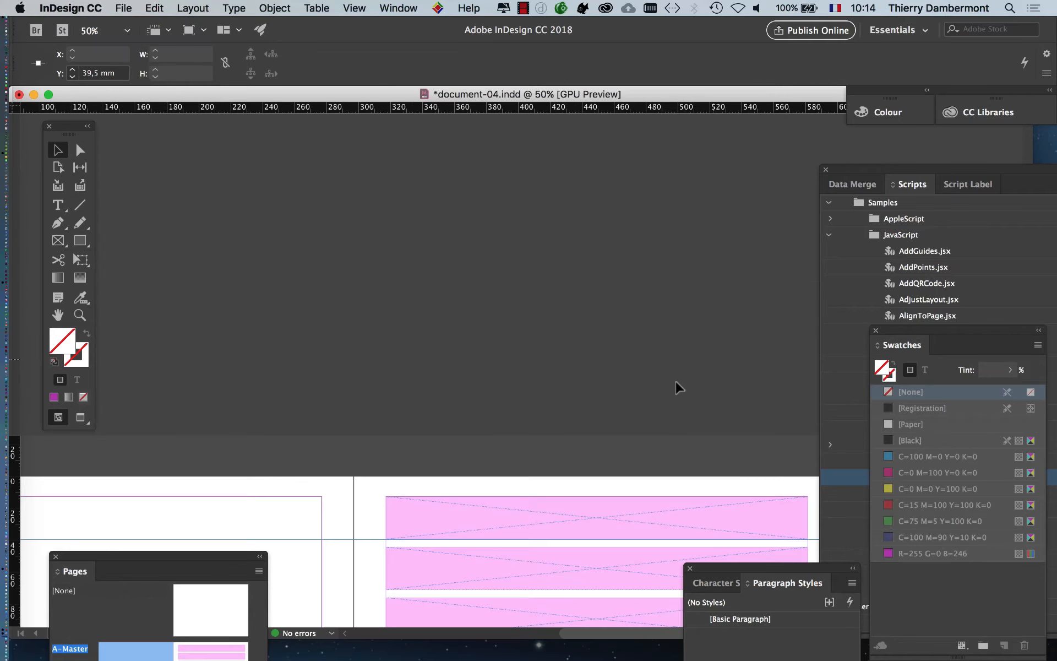
{"action": "left_click_drag", "start_coordinate": [600, 449], "coordinate": [655, 479]}
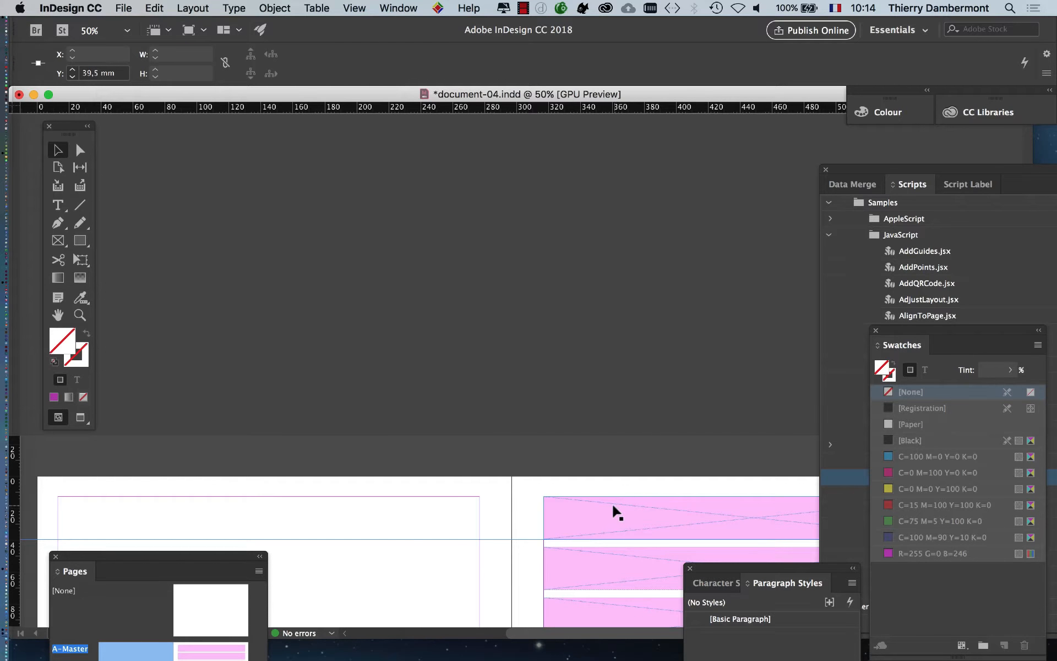
{"action": "left_click_drag", "start_coordinate": [613, 506], "coordinate": [751, 379]}
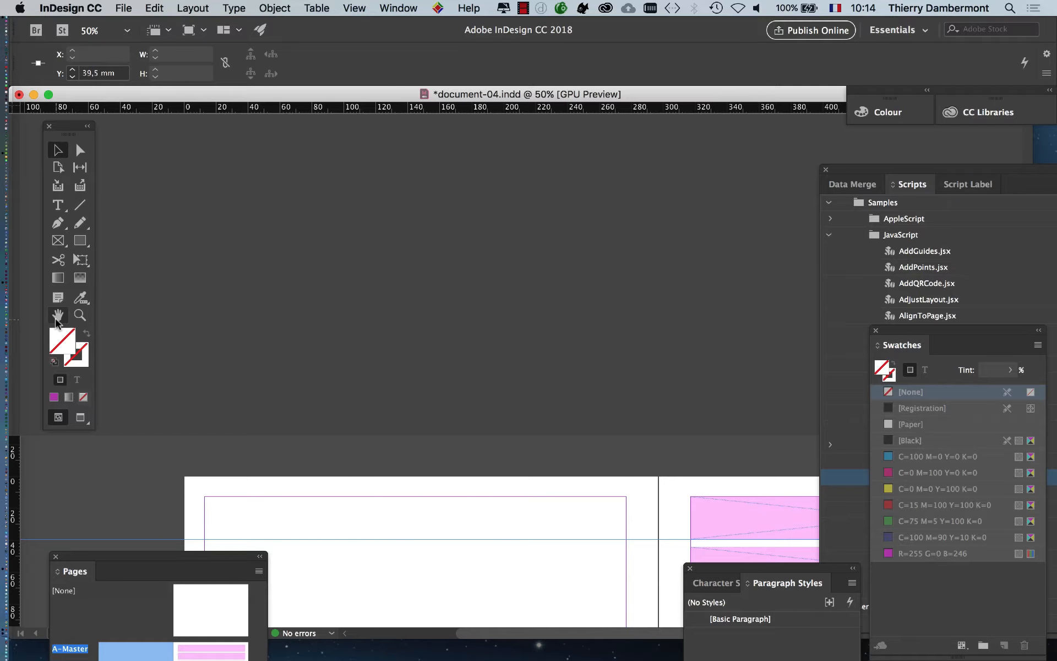
{"action": "left_click_drag", "start_coordinate": [402, 541], "coordinate": [557, 463]}
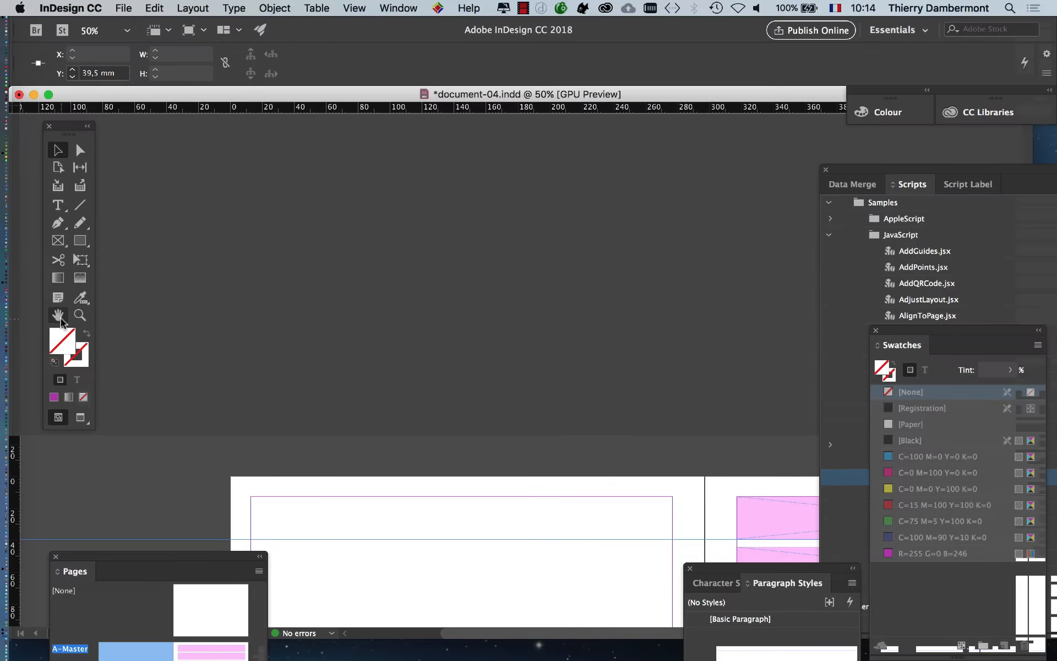
{"action": "double_click", "coordinate": [58, 315]}
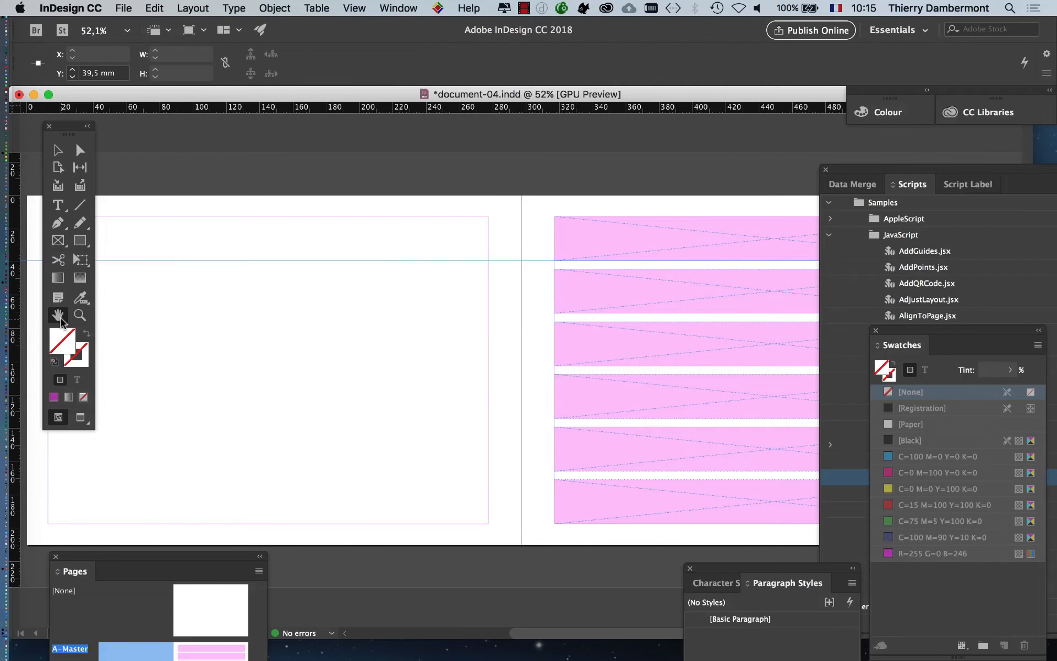
{"action": "scroll", "coordinate": [455, 311], "scroll_direction": "right", "scroll_amount": 8}
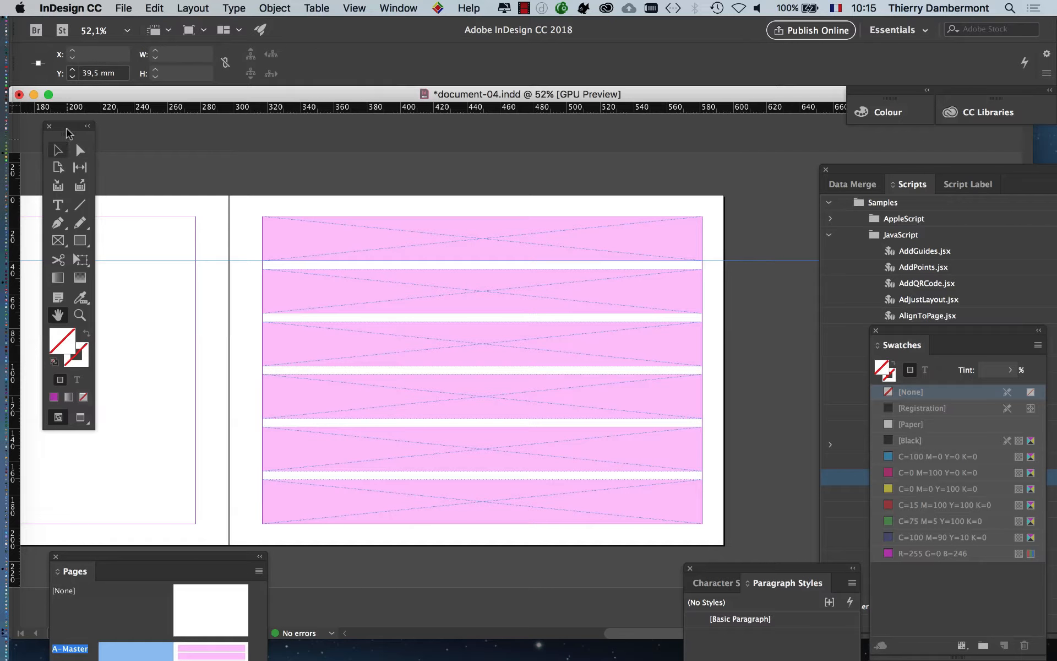
- Deselect the guide with the Selection tool and display the Layers panel over the spread
{"action": "left_click_drag", "start_coordinate": [72, 131], "coordinate": [91, 134]}
{"action": "left_click", "coordinate": [75, 153]}
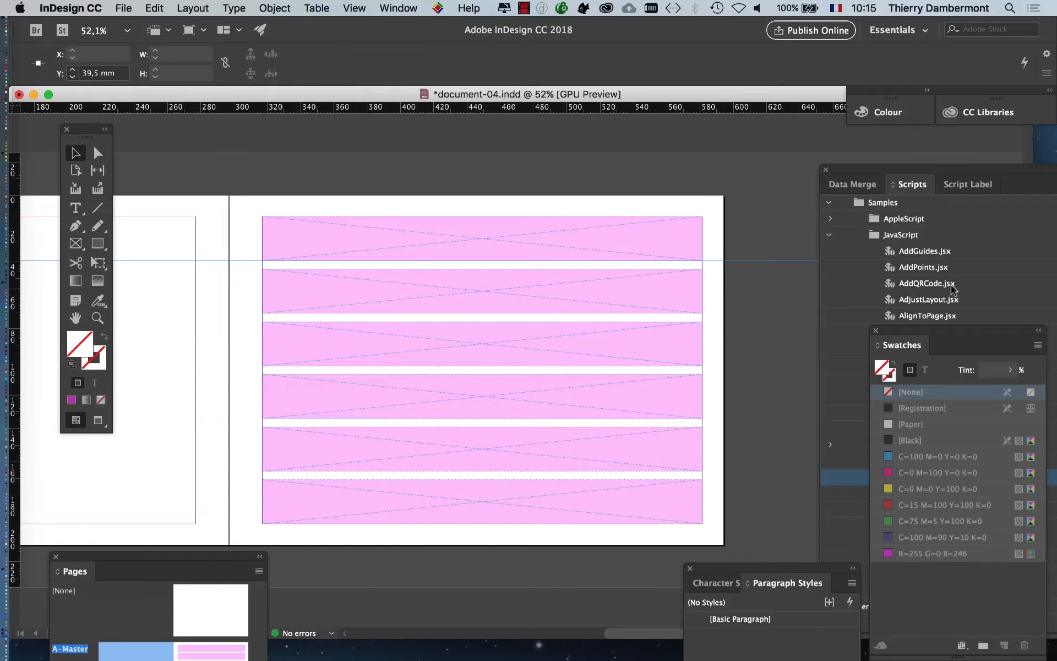
{"action": "left_click", "coordinate": [771, 278]}
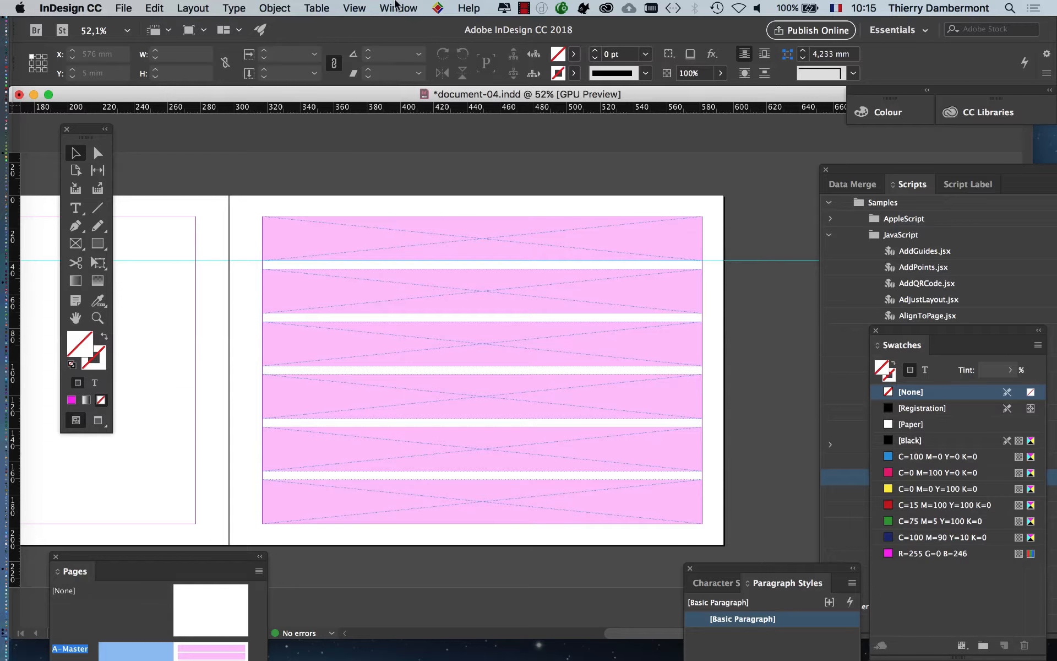
{"action": "left_click", "coordinate": [397, 5]}
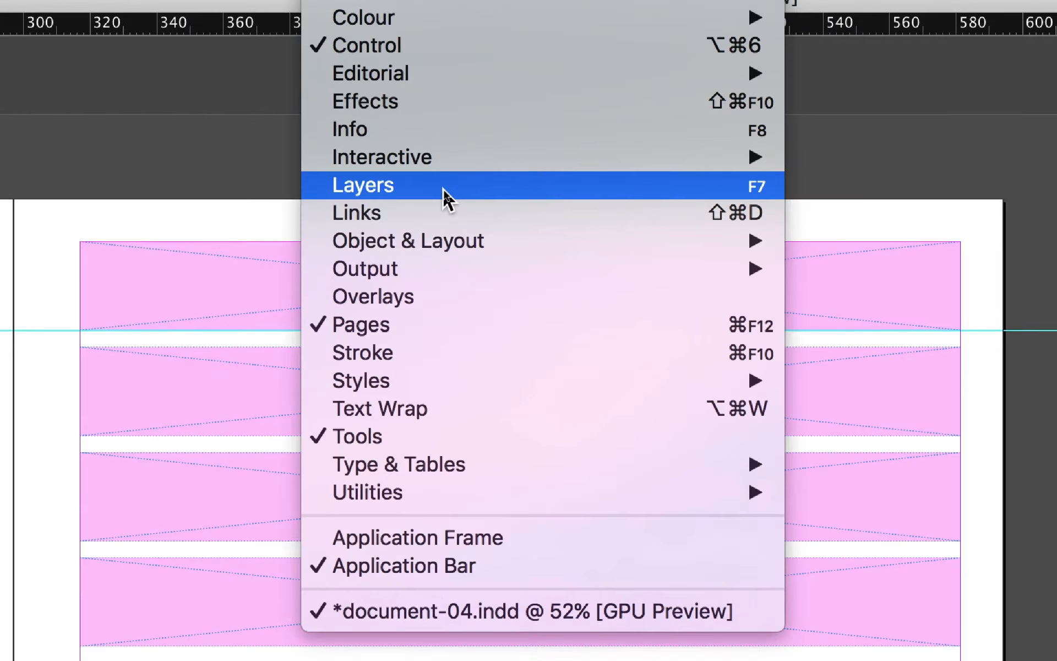
{"action": "left_click", "coordinate": [443, 190]}
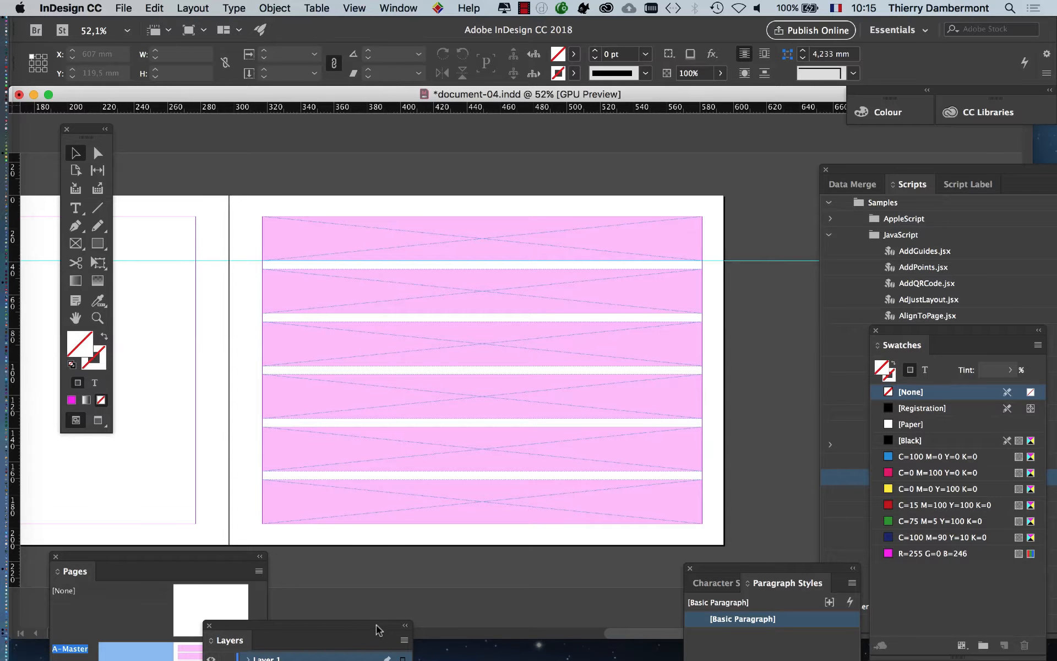
{"action": "left_click_drag", "start_coordinate": [376, 630], "coordinate": [336, 175]}
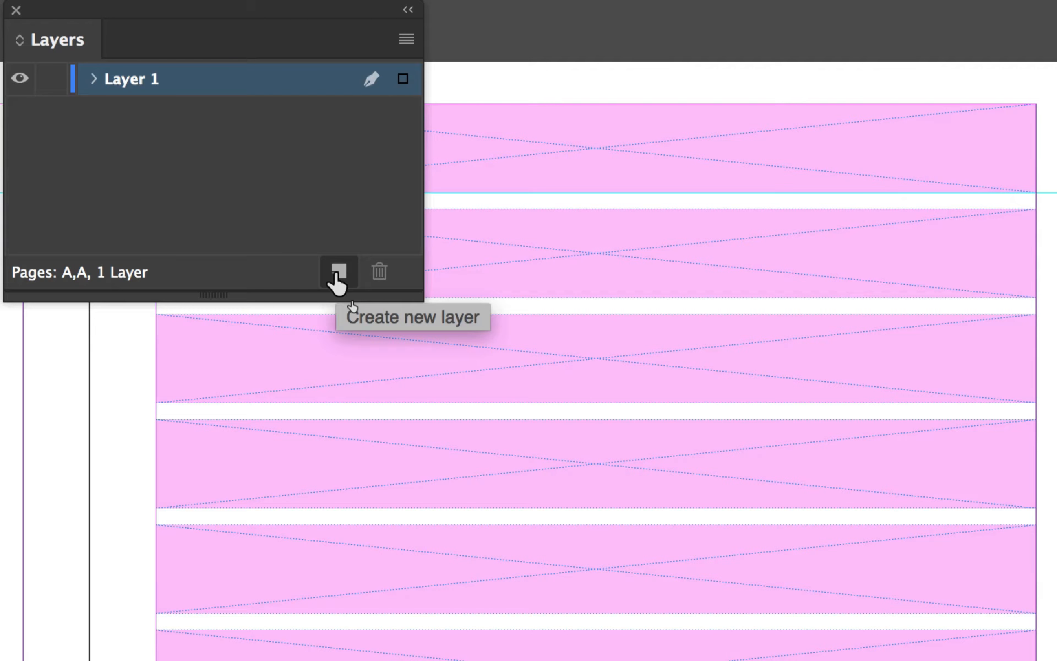
- Create a new layer above Layer 1 and name it reperes
{"action": "left_click", "coordinate": [336, 275]}
{"action": "left_click", "coordinate": [113, 79]}
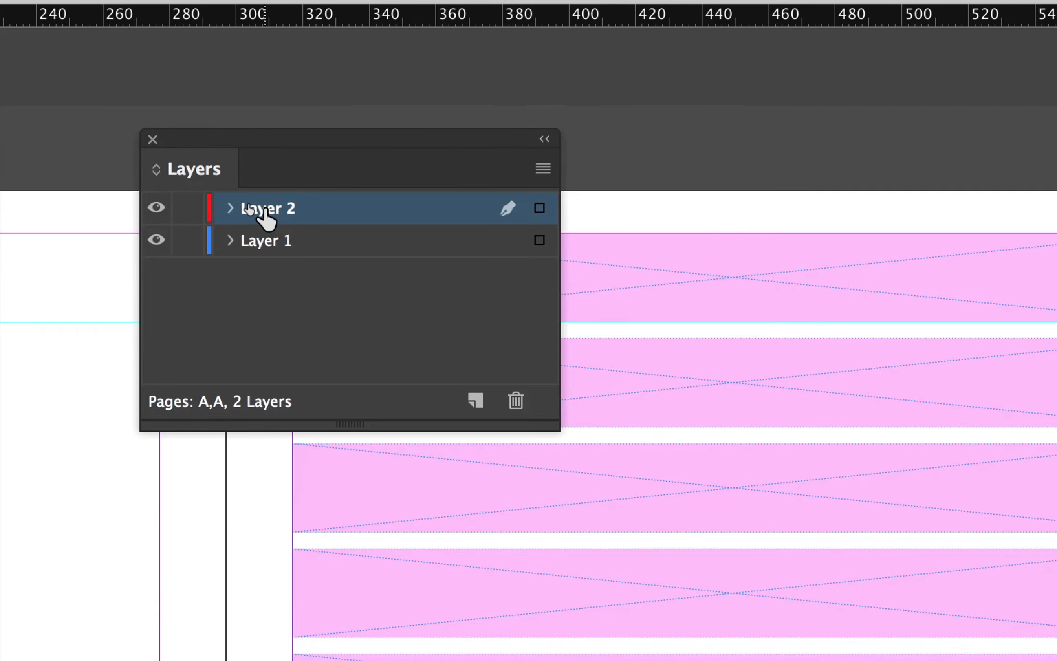
{"action": "double_click", "coordinate": [263, 209]}
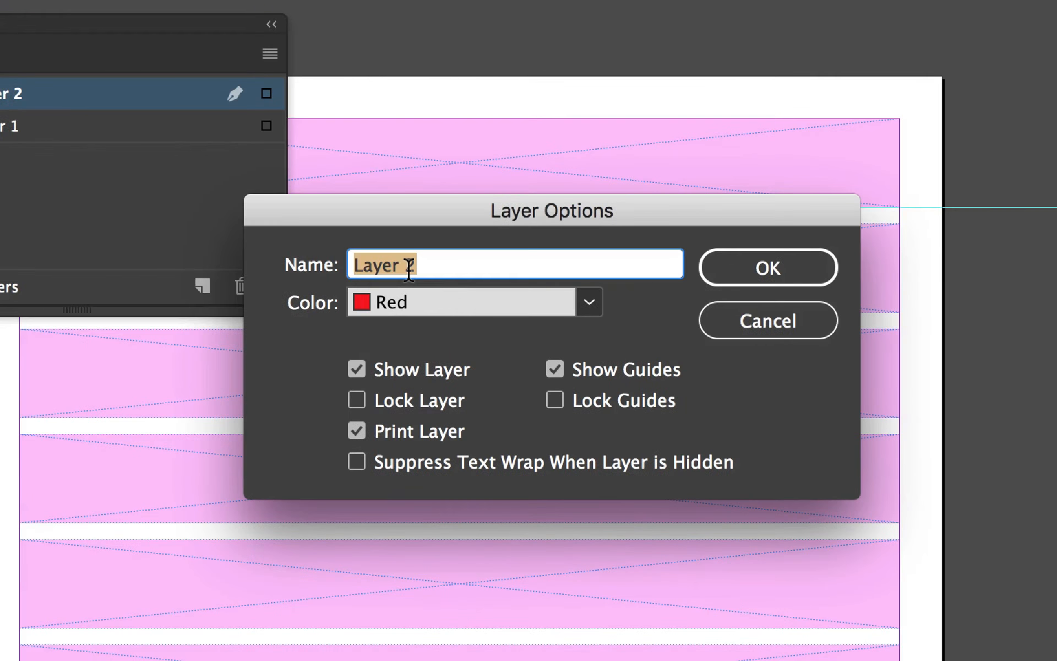
{"action": "type", "text": "repere"}
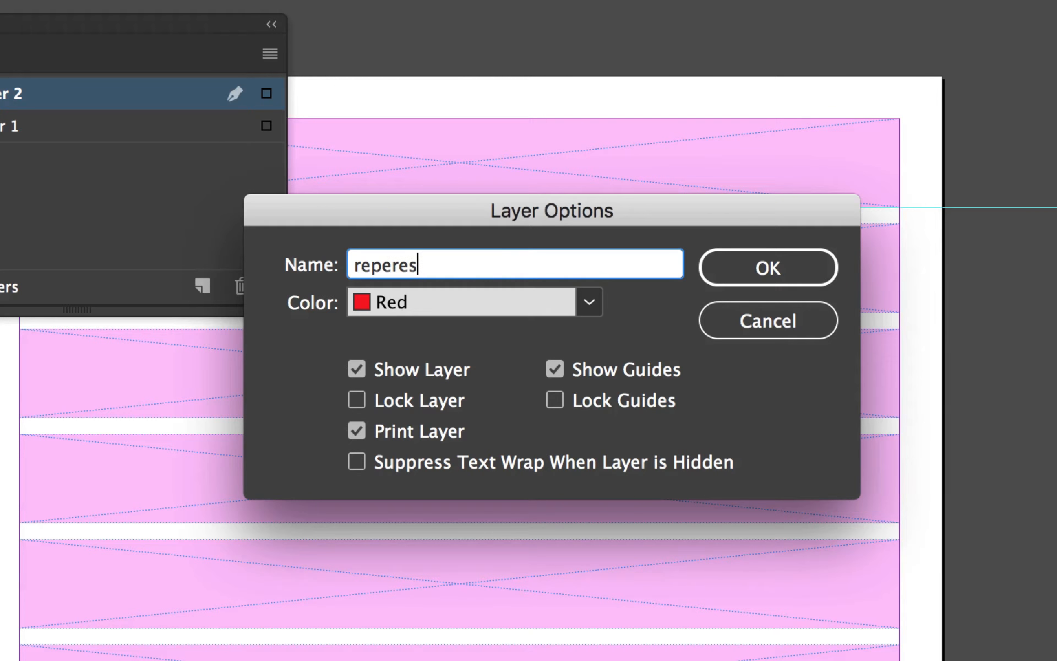
{"action": "type", "text": "s"}
{"action": "left_click", "coordinate": [768, 268]}
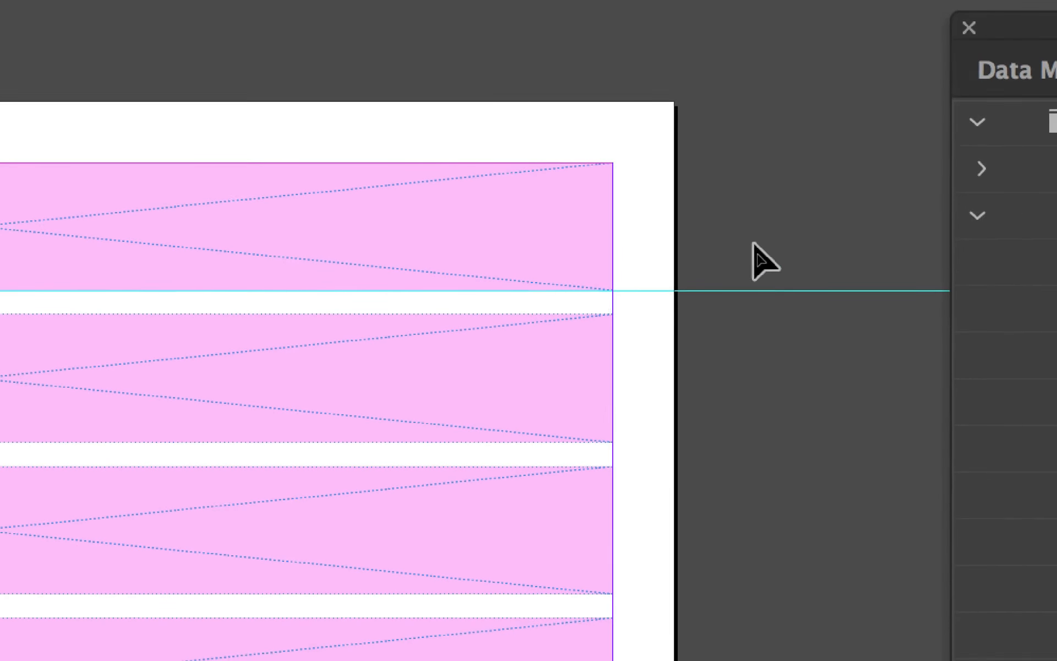
{"action": "left_click_drag", "start_coordinate": [747, 239], "coordinate": [839, 366]}
{"action": "left_click", "coordinate": [741, 200]}
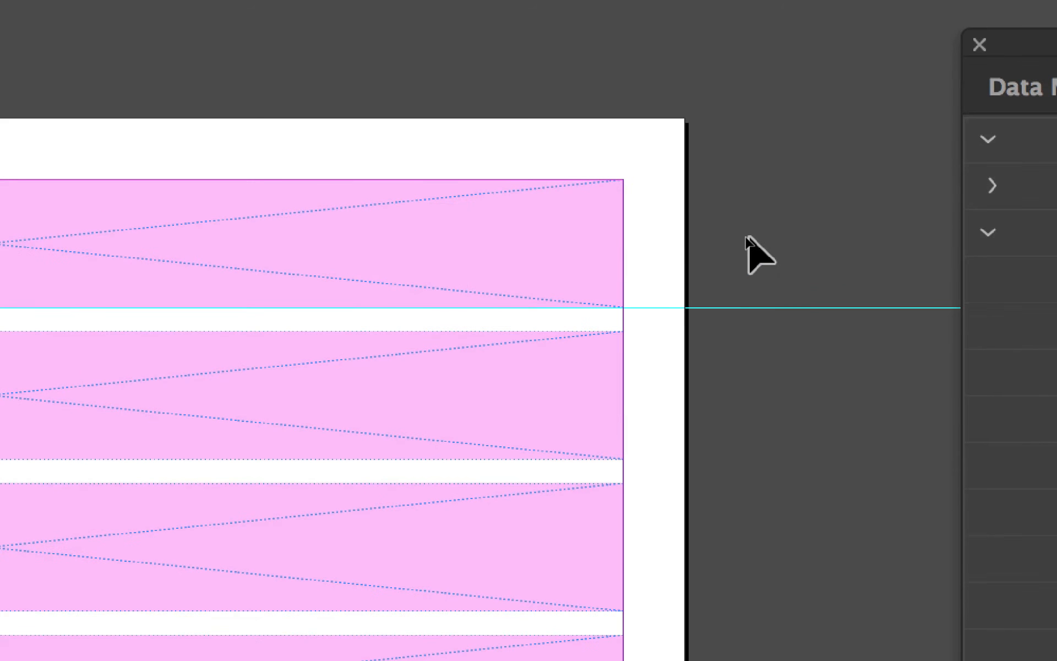
{"action": "left_click_drag", "start_coordinate": [749, 237], "coordinate": [826, 359]}
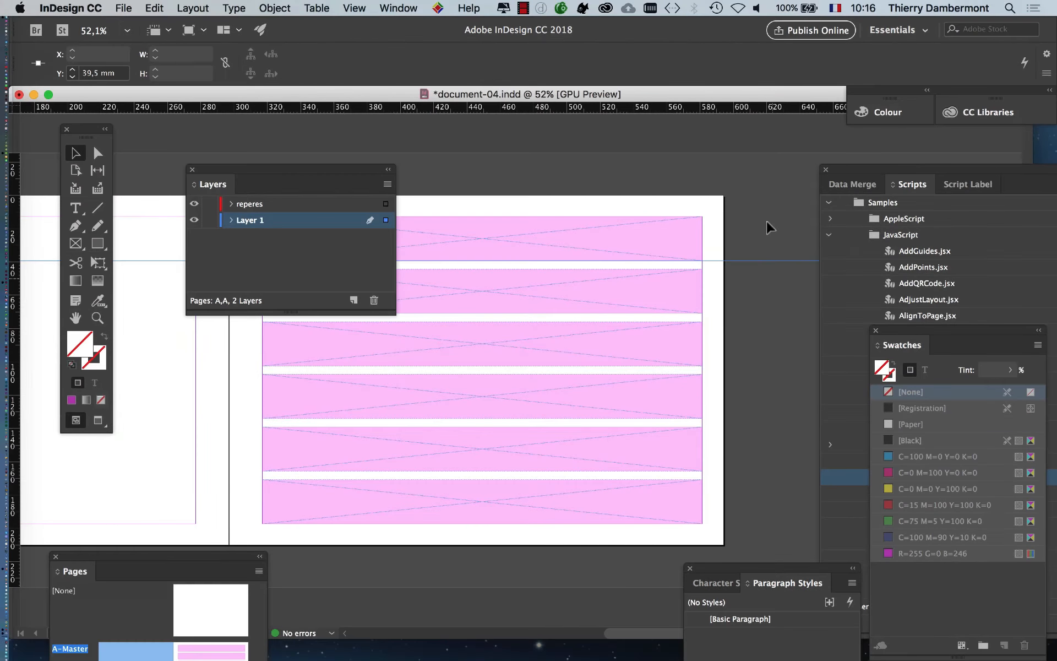
{"action": "left_click", "coordinate": [755, 92]}
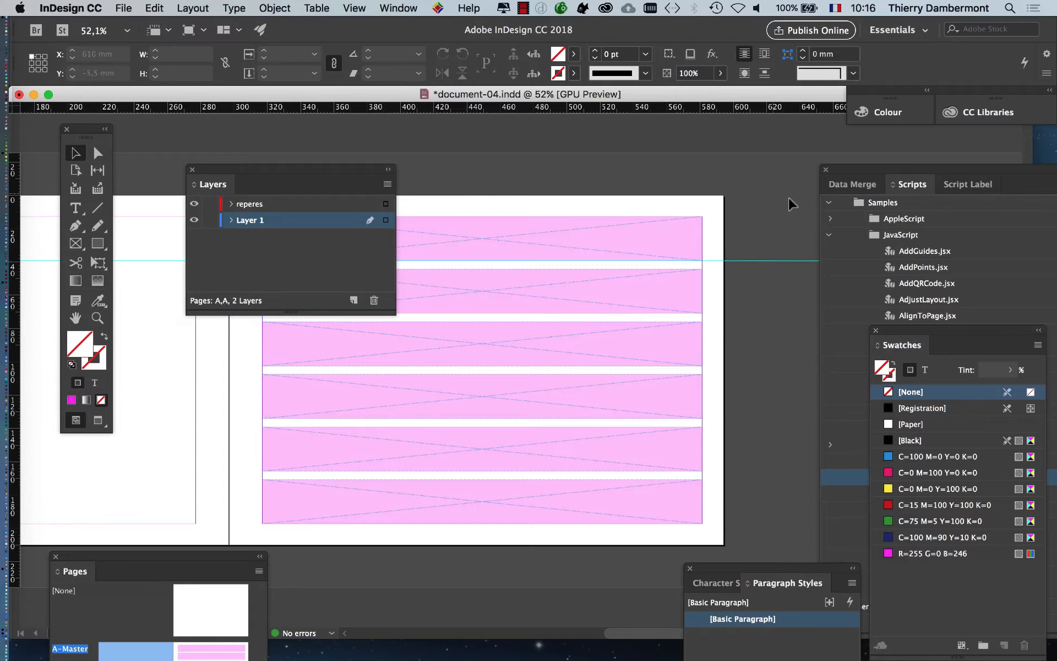
{"action": "left_click_drag", "start_coordinate": [750, 200], "coordinate": [793, 299]}
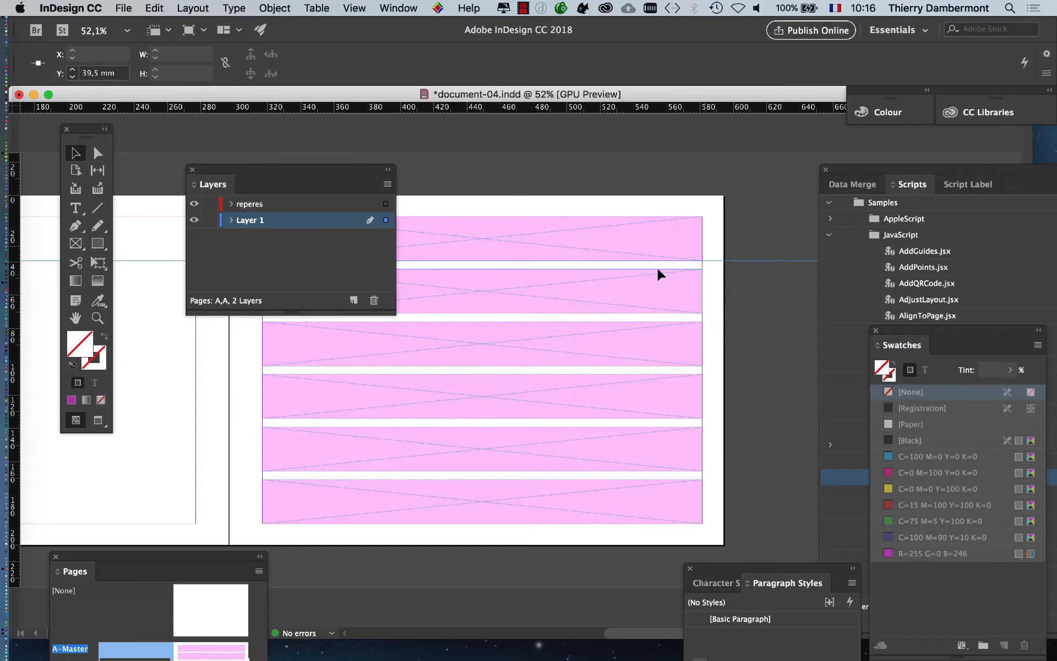
{"action": "left_click", "coordinate": [750, 220]}
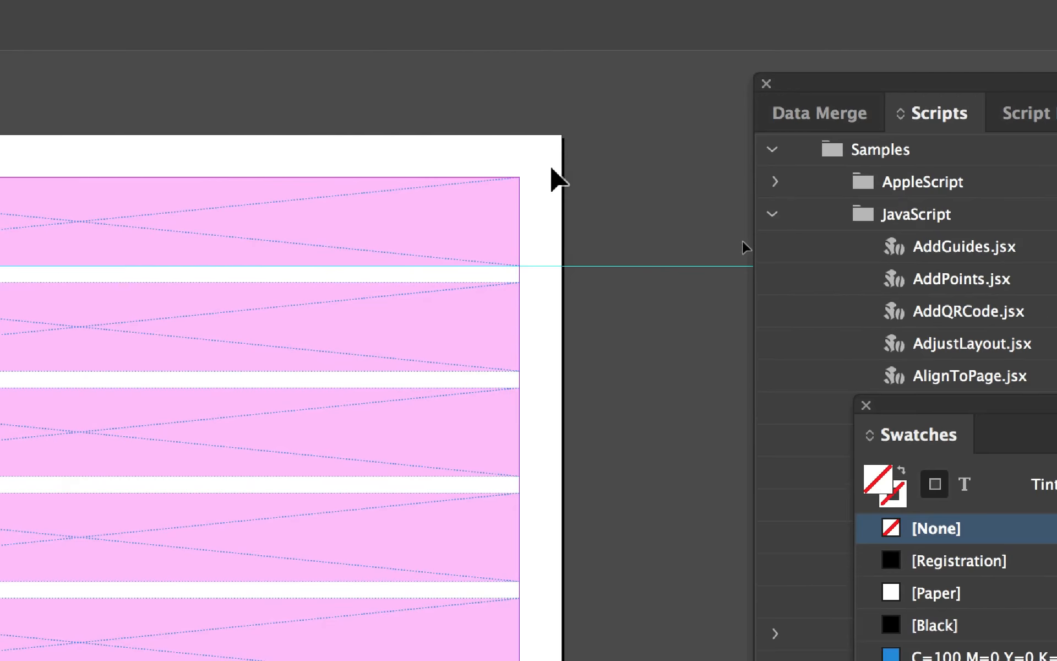
- Select the horizontal guide under the first row frame, move it from Layer 1 to the reperes layer, and lock Layer 1
{"action": "left_click_drag", "start_coordinate": [601, 228], "coordinate": [654, 314]}
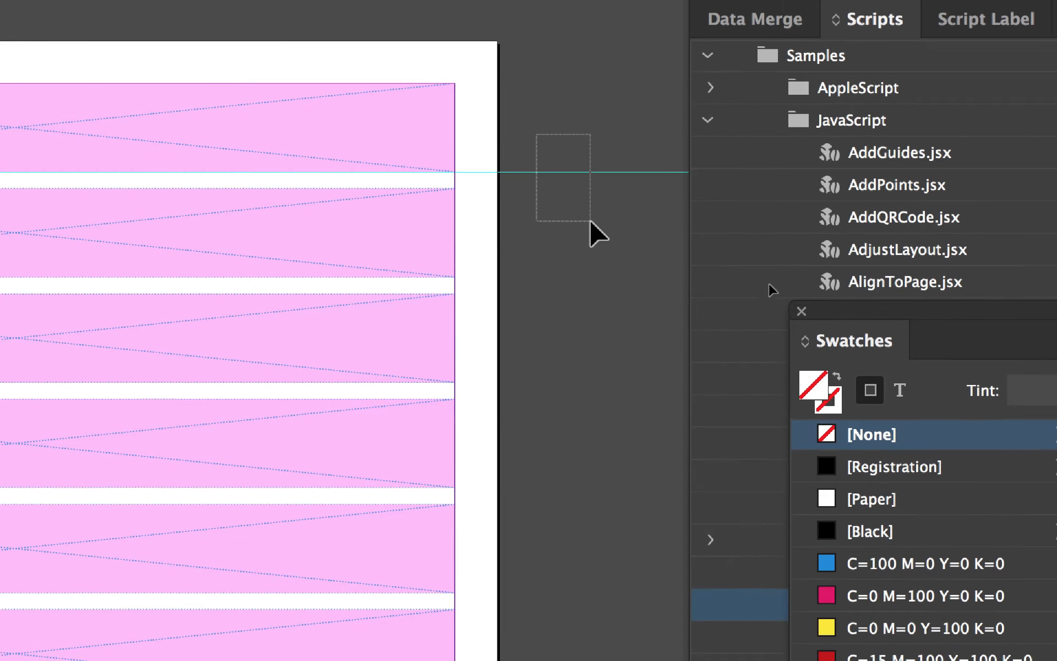
{"action": "left_click_drag", "start_coordinate": [589, 219], "coordinate": [621, 278]}
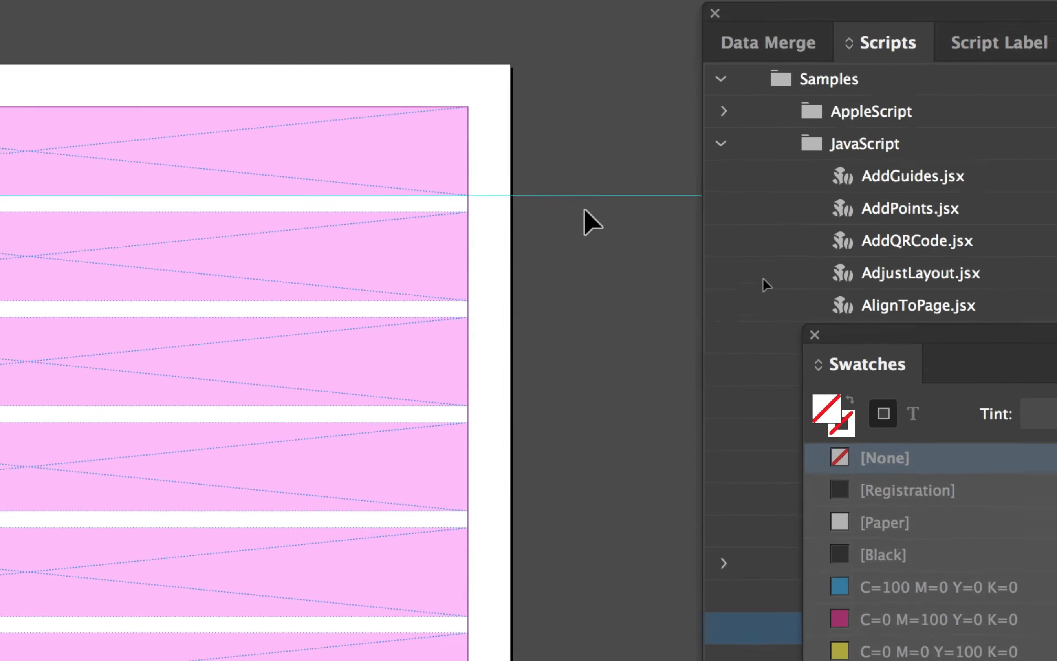
{"action": "left_click", "coordinate": [583, 209]}
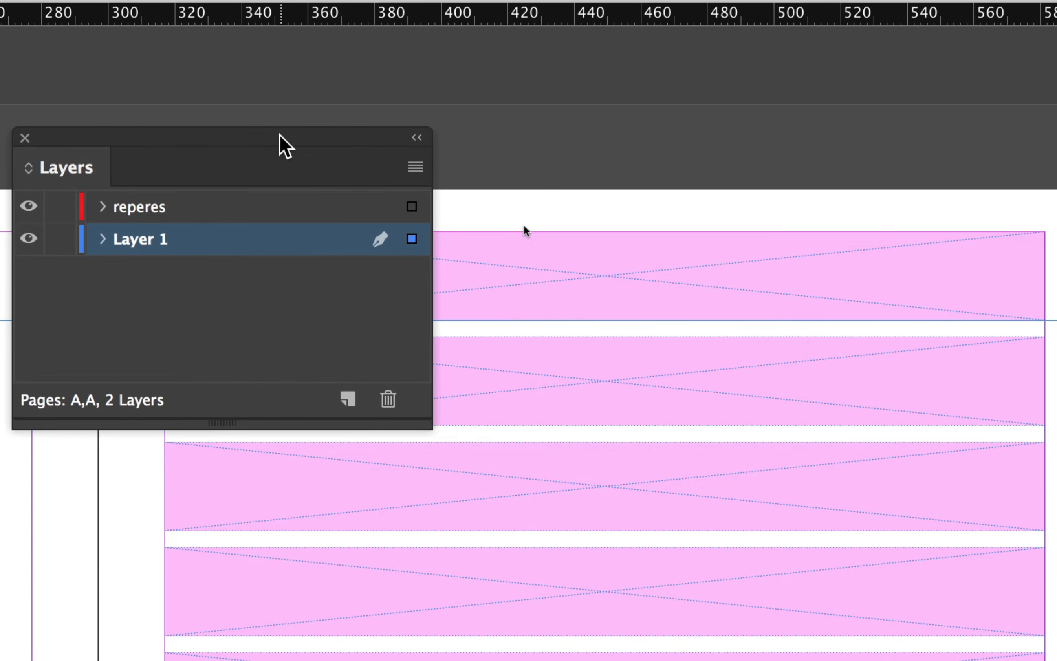
{"action": "left_click_drag", "start_coordinate": [279, 135], "coordinate": [1029, 383]}
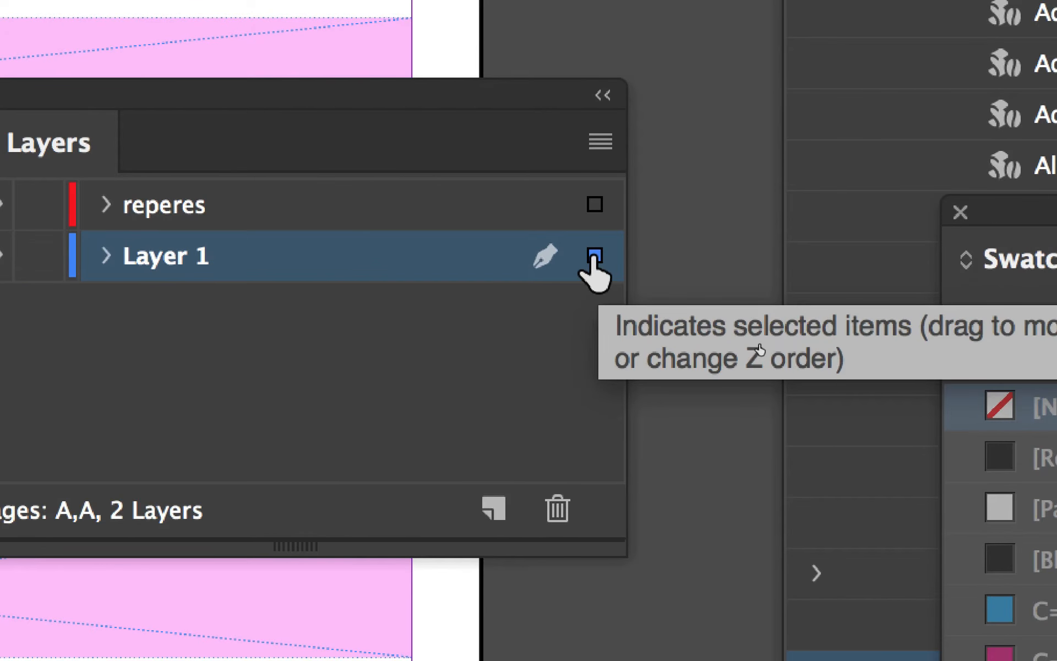
{"action": "left_click_drag", "start_coordinate": [595, 256], "coordinate": [595, 205]}
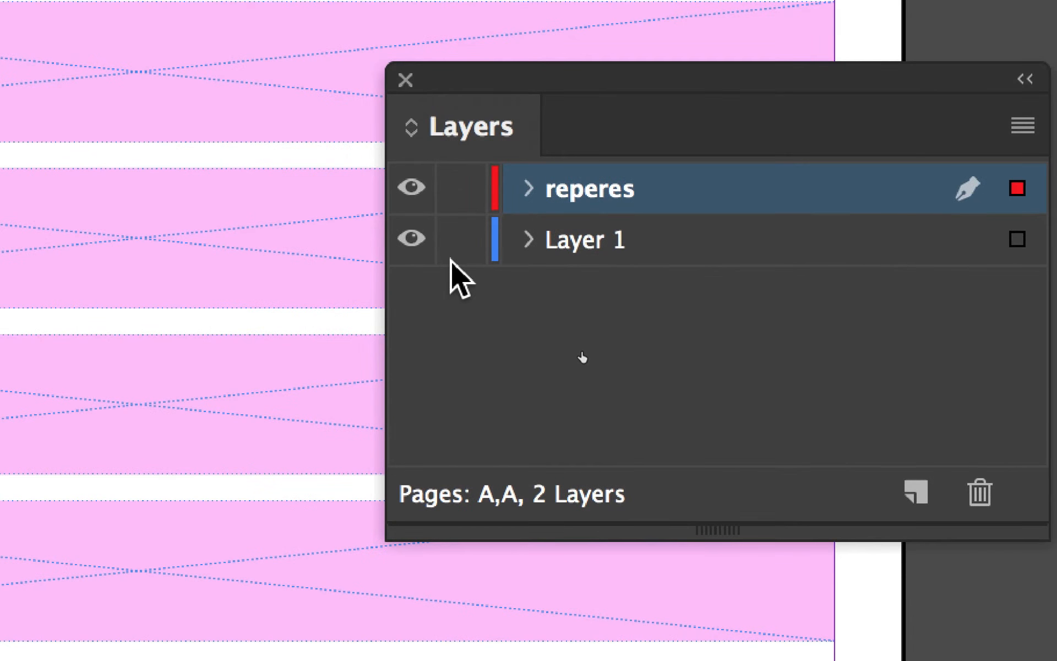
{"action": "left_click", "coordinate": [459, 245]}
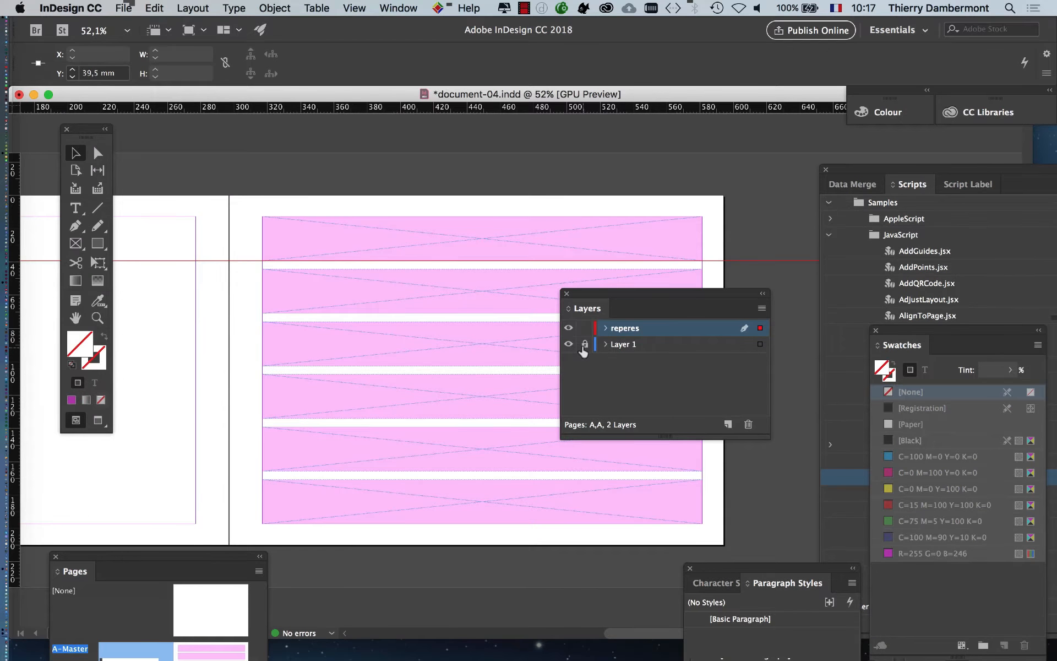
{"action": "left_click_drag", "start_coordinate": [728, 297], "coordinate": [351, 165]}
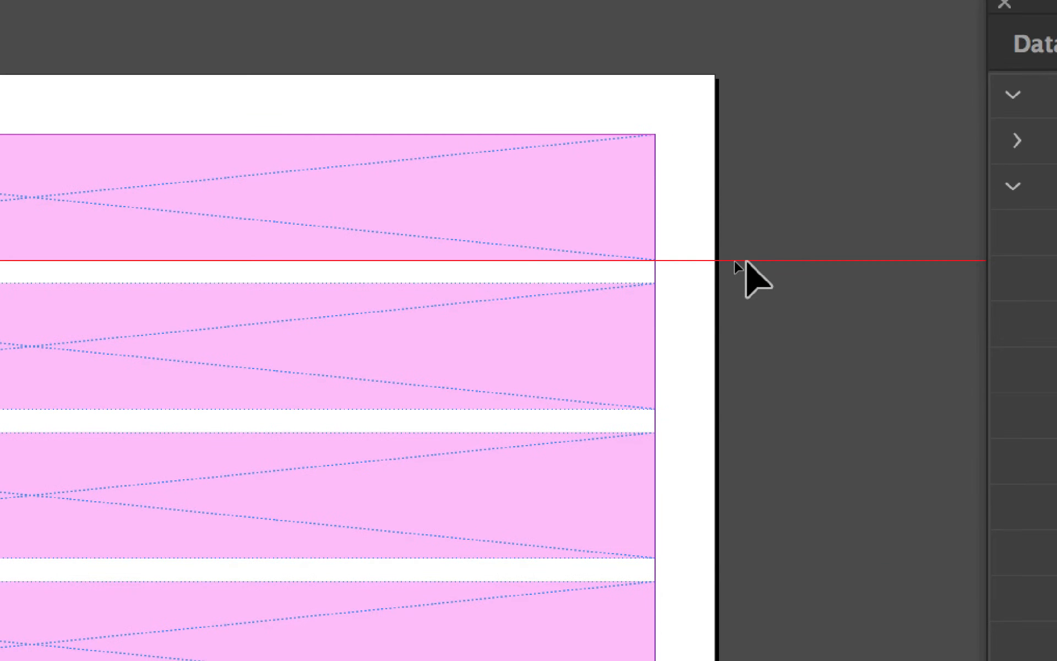
- Duplicate the guide onto the upper and lower edges of the second and third row frames and the fourth frame's upper edge
{"action": "left_click_drag", "start_coordinate": [740, 571], "coordinate": [749, 584]}
{"action": "left_click_drag", "start_coordinate": [749, 267], "coordinate": [751, 270]}
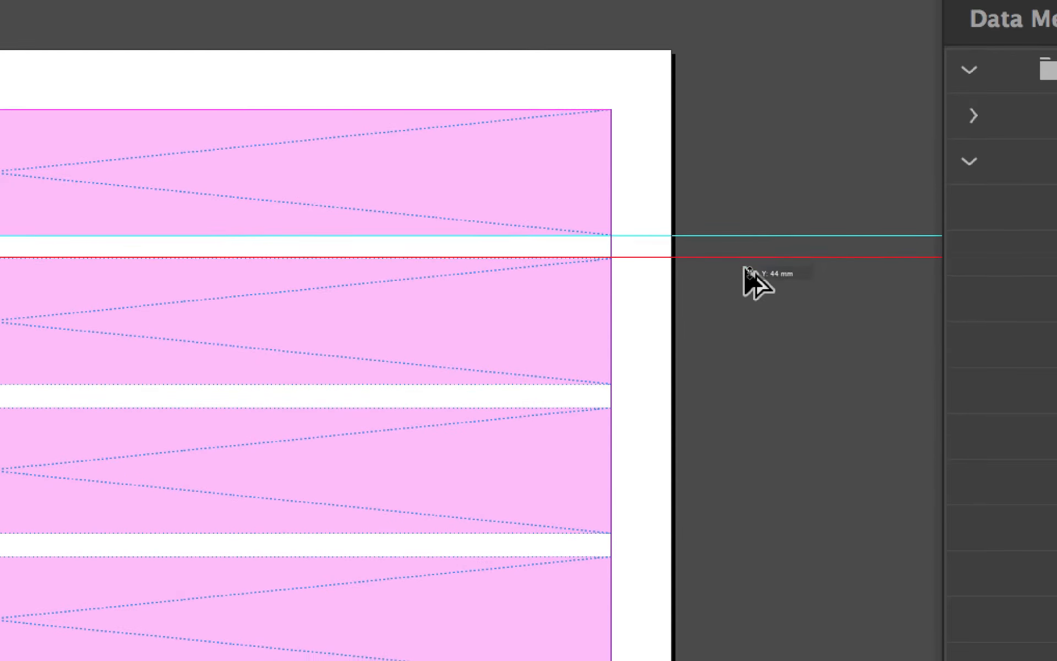
{"action": "left_click_drag", "start_coordinate": [745, 259], "coordinate": [749, 305]}
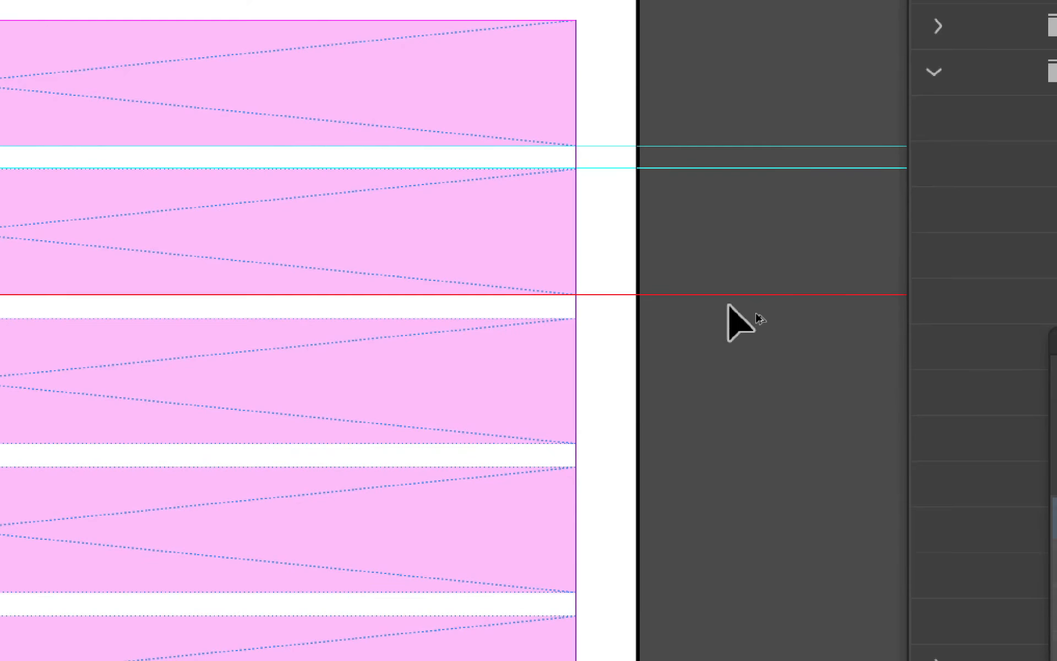
{"action": "left_click_drag", "start_coordinate": [728, 305], "coordinate": [761, 417]}
{"action": "mouse_move", "coordinate": [742, 340]}
{"action": "left_mouse_down"}
{"action": "mouse_move", "coordinate": [755, 354]}
{"action": "mouse_move", "coordinate": [743, 349]}
{"action": "left_mouse_up"}
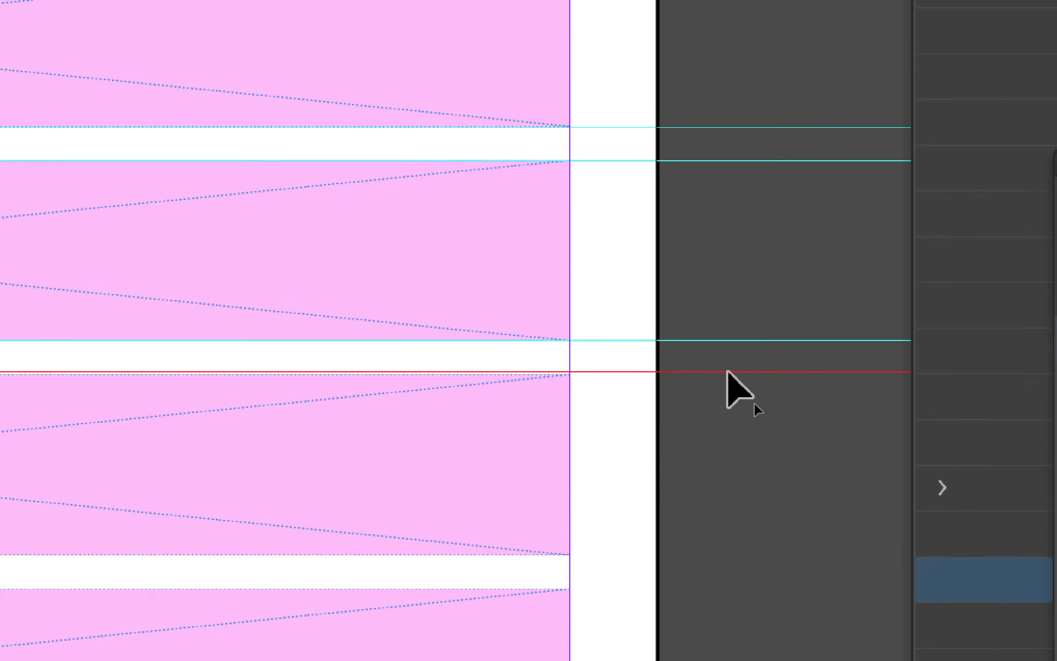
- Place guide copies along the fourth row frame's lower edge and the fifth row frame's upper edge
{"action": "left_click_drag", "start_coordinate": [814, 438], "coordinate": [837, 444]}
{"action": "left_click_drag", "start_coordinate": [737, 373], "coordinate": [761, 541]}
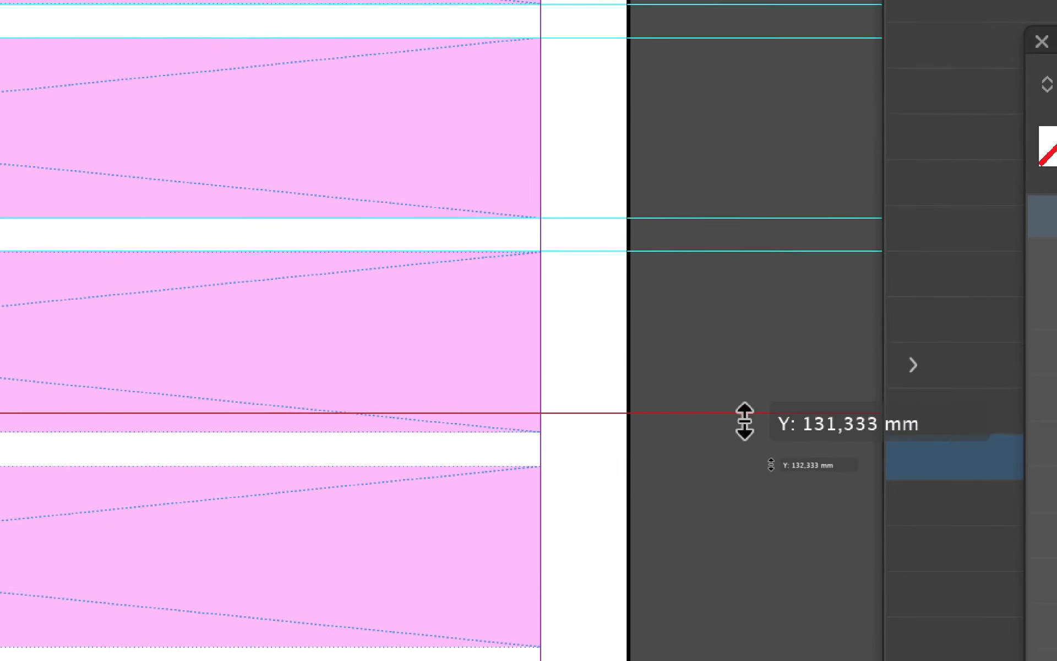
{"action": "mouse_move", "coordinate": [745, 421]}
{"action": "left_mouse_down"}
{"action": "mouse_move", "coordinate": [725, 426]}
{"action": "mouse_move", "coordinate": [748, 436]}
{"action": "left_mouse_up"}
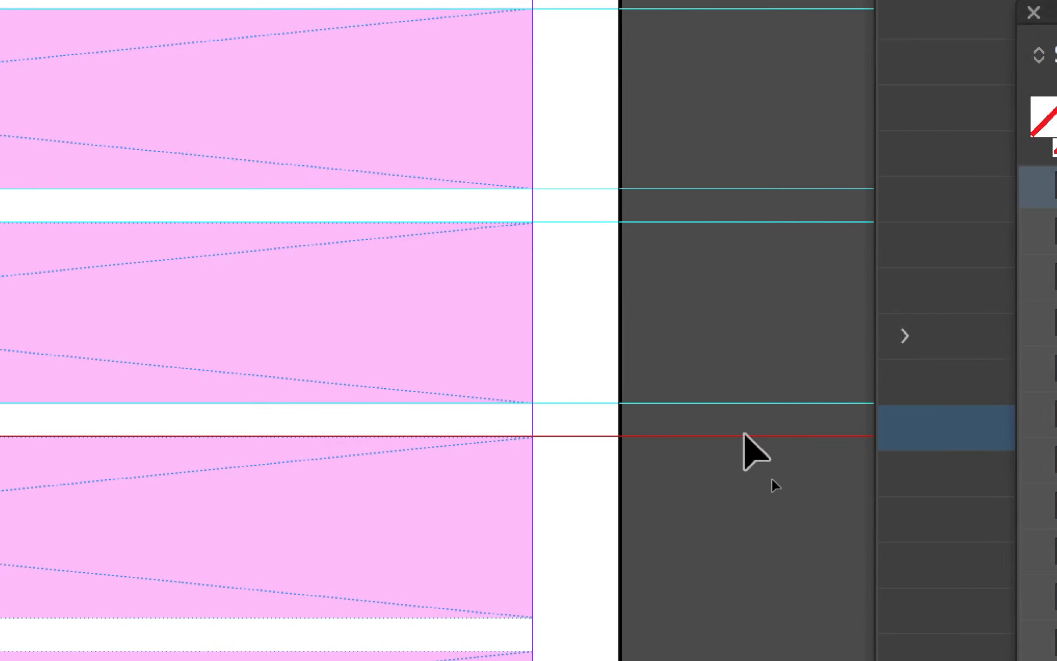
- Copy guides onto the fifth row frame's lower edge and the sixth frame's upper and lower edges, and delete the guide on the bottom margin
{"action": "key", "text": "space"}
{"action": "left_click_drag", "start_coordinate": [673, 392], "coordinate": [648, 89]}
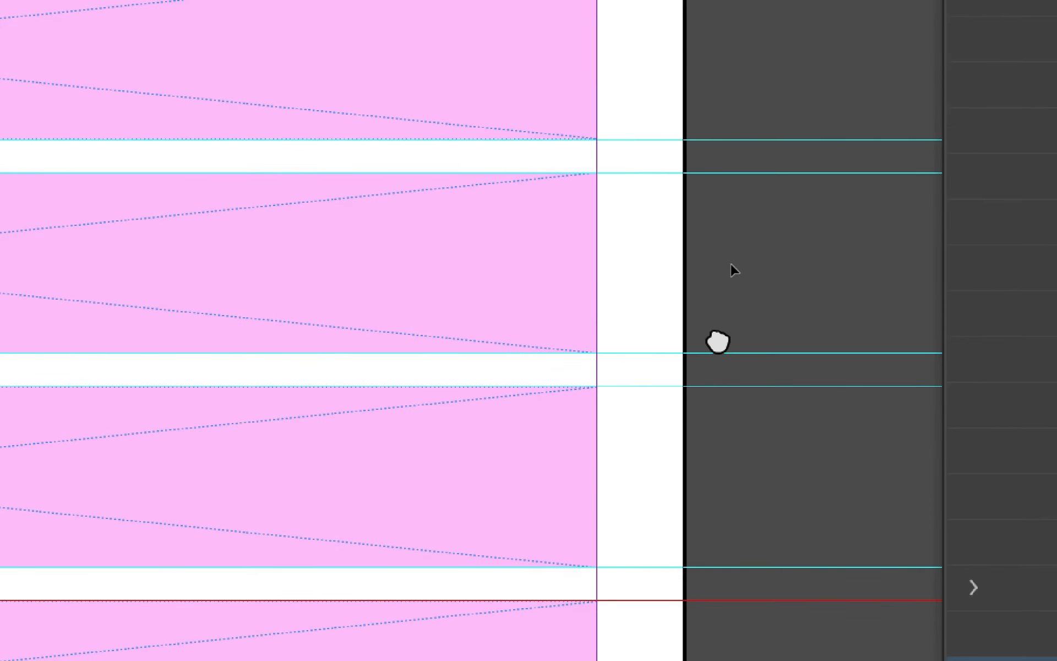
{"action": "left_click_drag", "start_coordinate": [718, 341], "coordinate": [685, 116]}
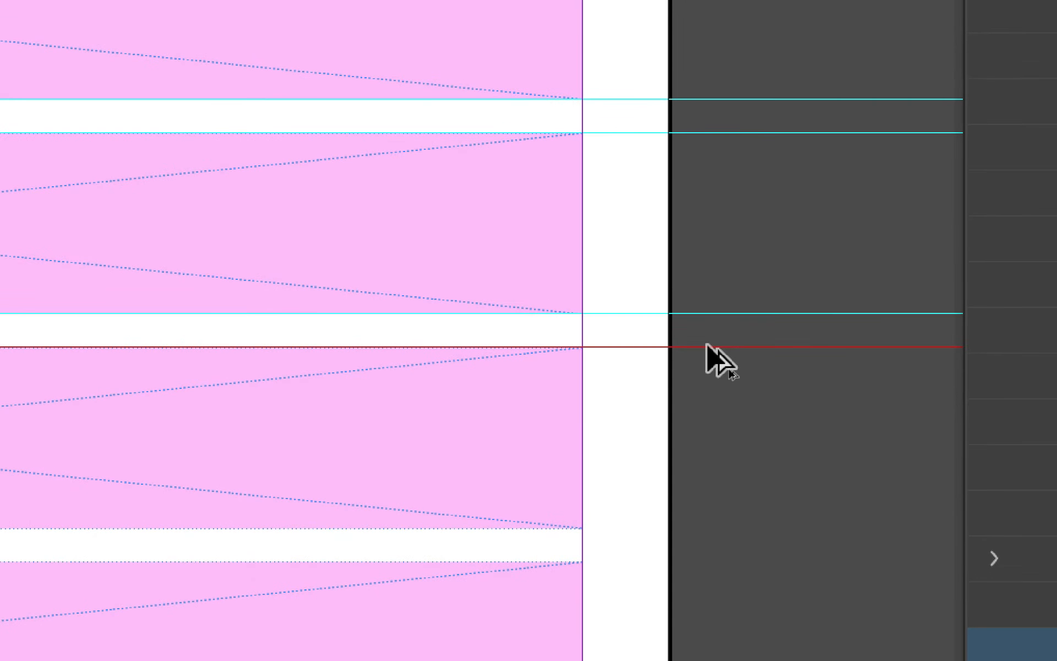
{"action": "left_click_drag", "start_coordinate": [706, 346], "coordinate": [772, 525]}
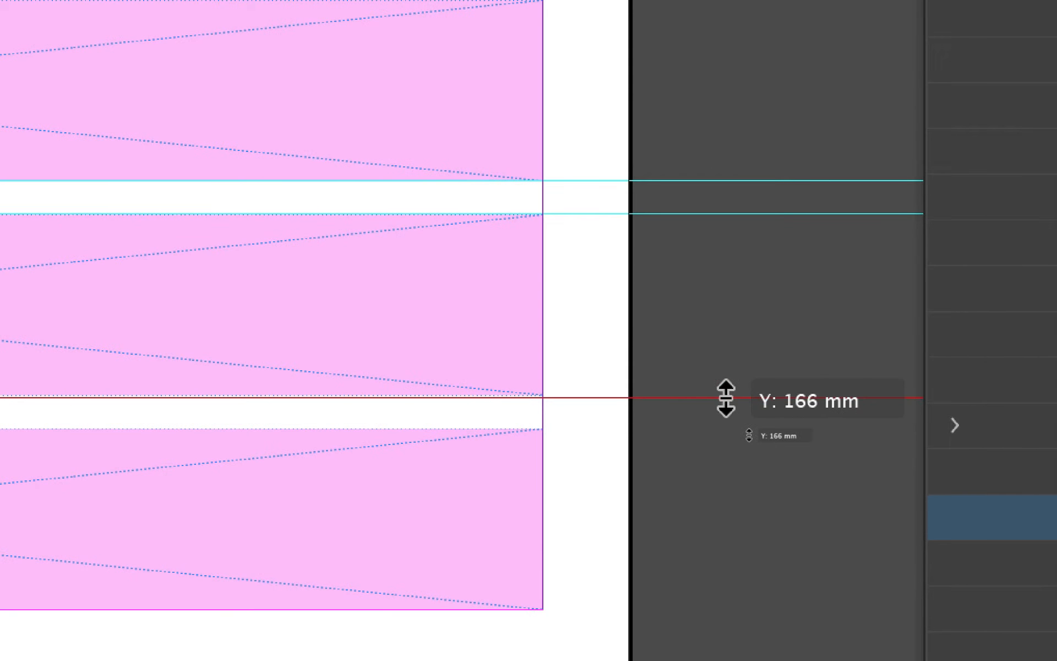
{"action": "left_click_drag", "start_coordinate": [728, 395], "coordinate": [737, 459]}
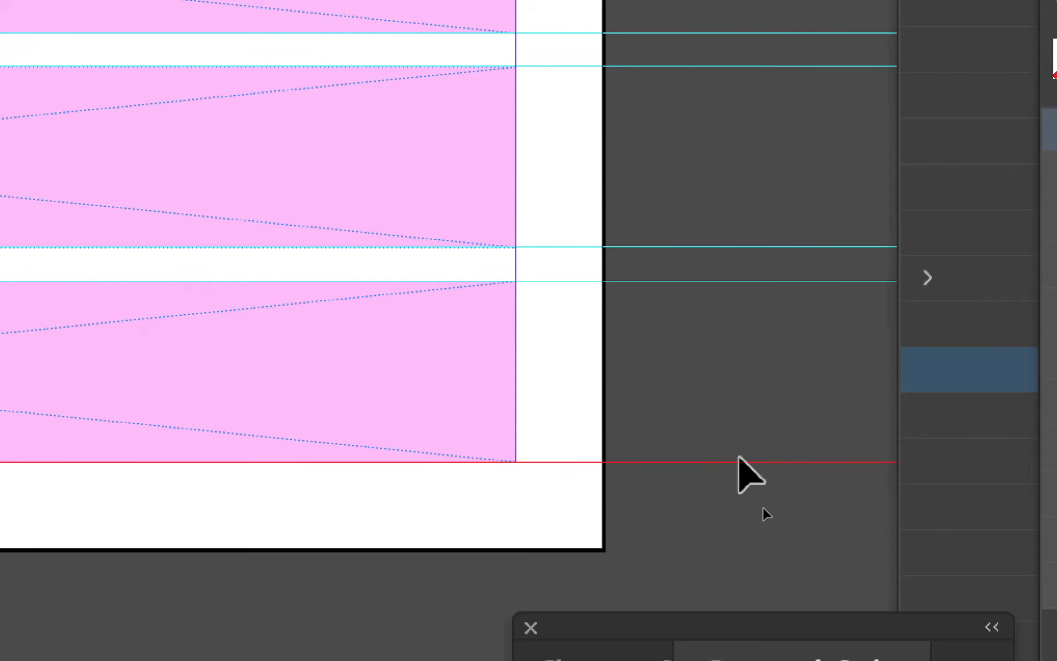
{"action": "key", "text": "Delete"}
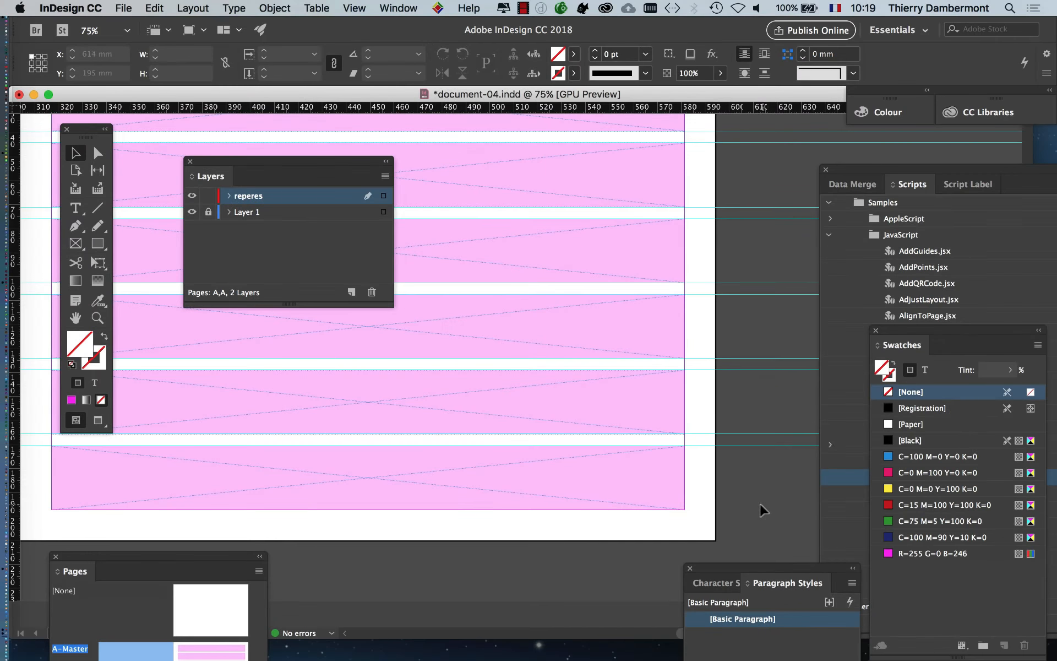
- Review the row guides across both pages of the A-Master spread, keeping the Layers panel clear of the row frames
{"action": "key", "text": "super+minus"}
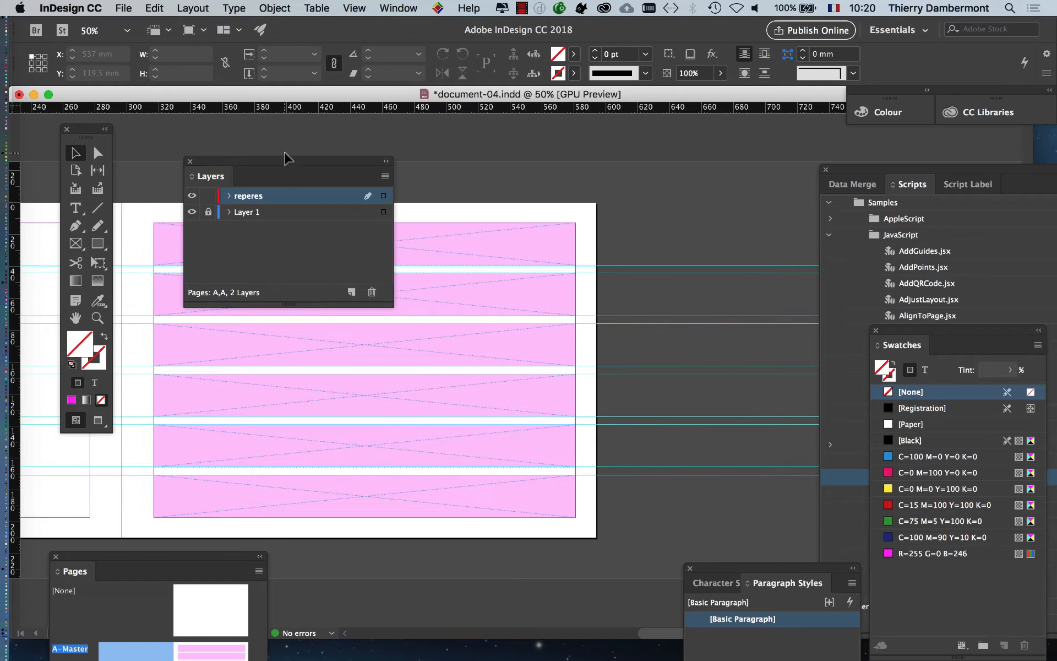
{"action": "left_click_drag", "start_coordinate": [284, 158], "coordinate": [670, 181]}
{"action": "left_click_drag", "start_coordinate": [295, 342], "coordinate": [514, 358]}
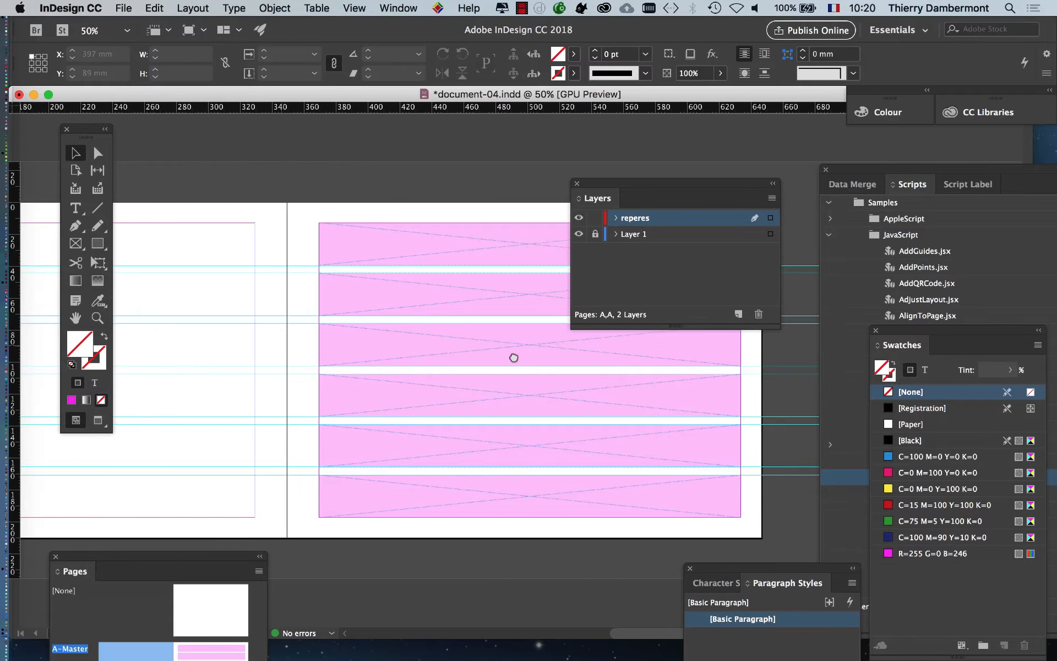
{"action": "left_click_drag", "start_coordinate": [300, 427], "coordinate": [428, 427]}
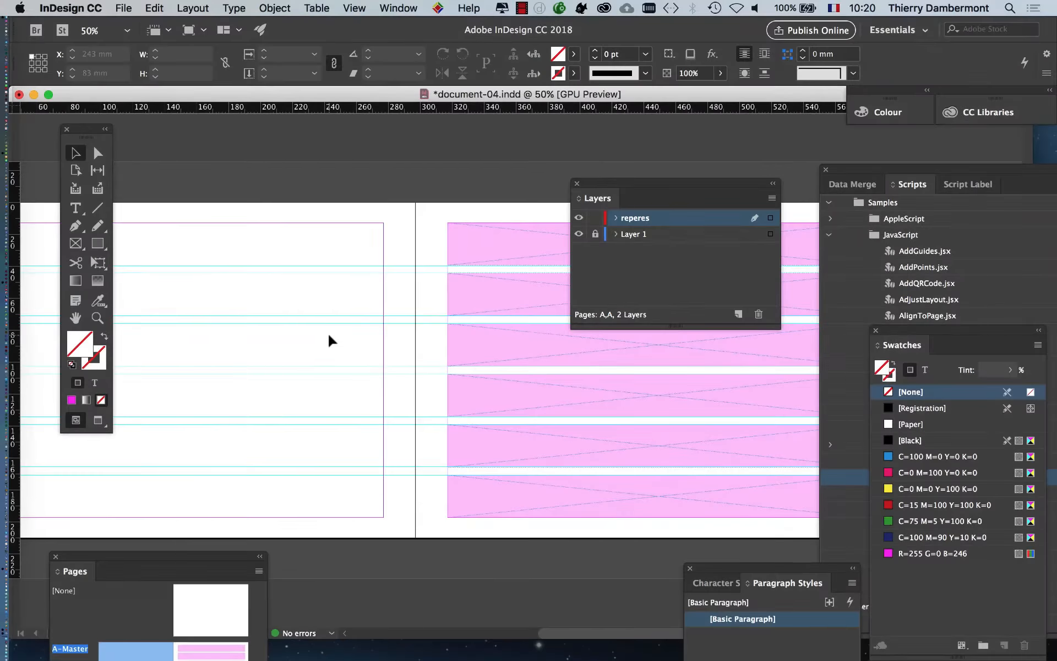
{"action": "left_click_drag", "start_coordinate": [577, 201], "coordinate": [203, 438]}
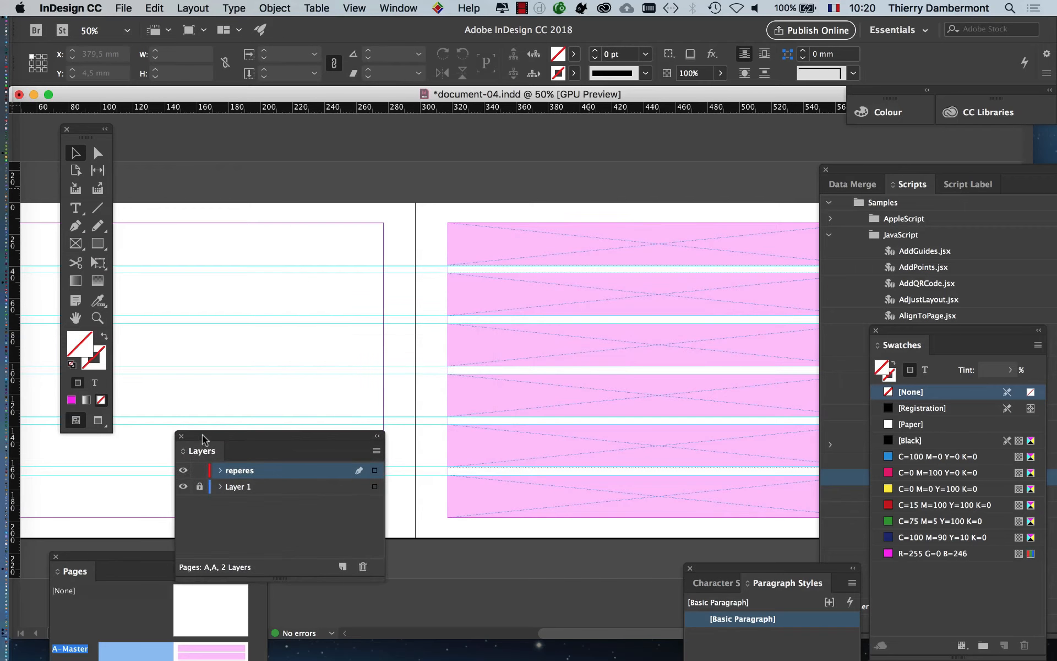
- Save a new version of the document as document-05.indd in the InDesign SESSION 1 folder
{"action": "scroll", "coordinate": [196, 217], "scroll_direction": "right", "scroll_amount": 5}
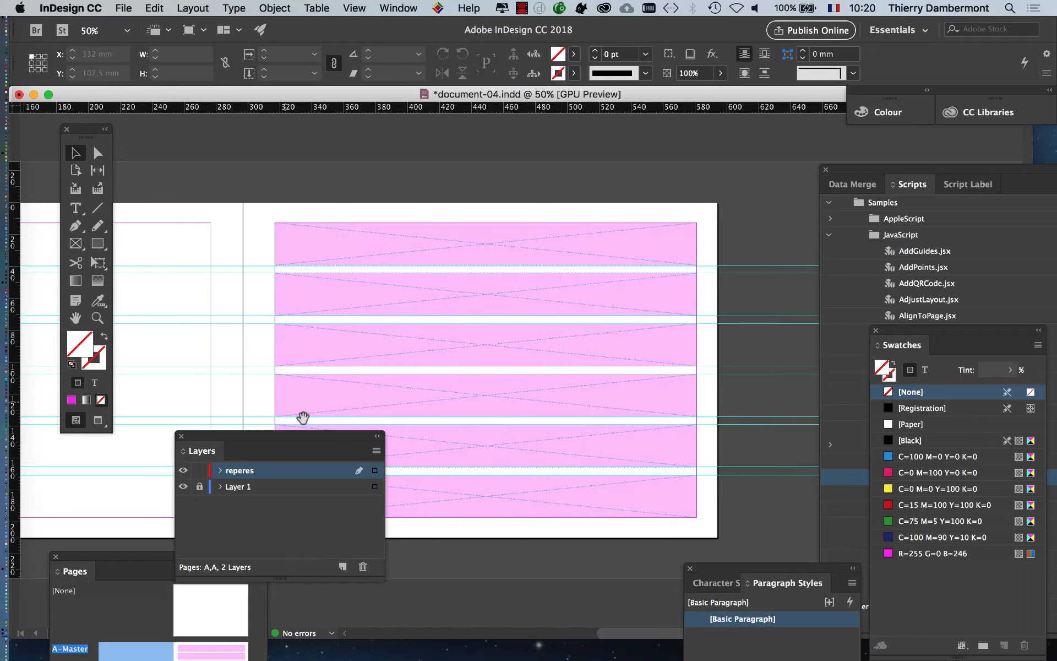
{"action": "left_click_drag", "start_coordinate": [323, 439], "coordinate": [492, 573]}
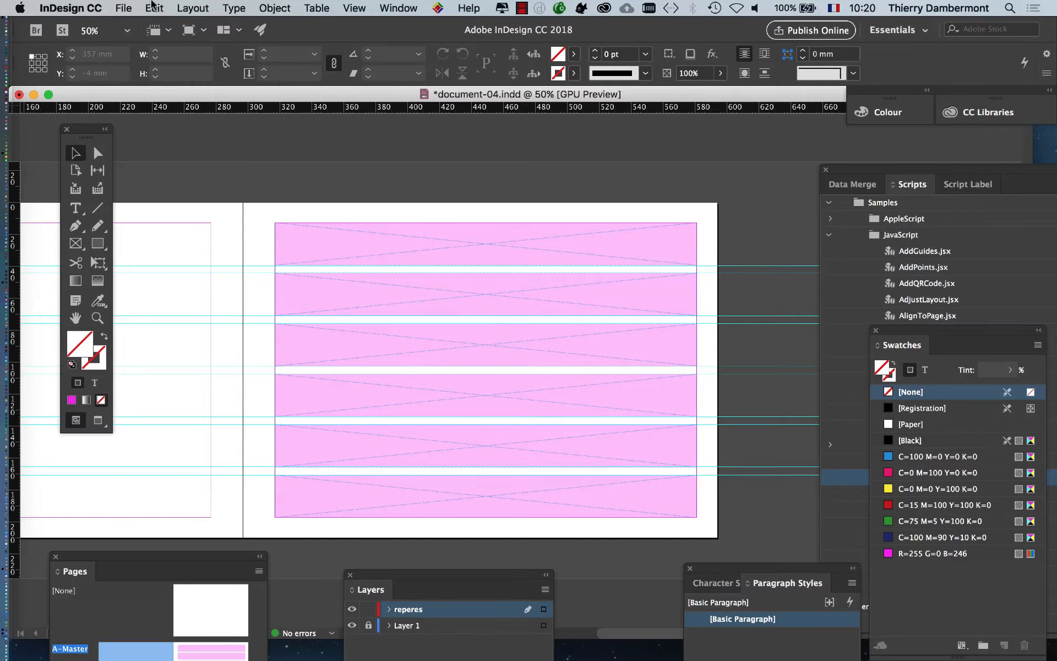
{"action": "left_click", "coordinate": [124, 7]}
{"action": "left_click", "coordinate": [187, 116]}
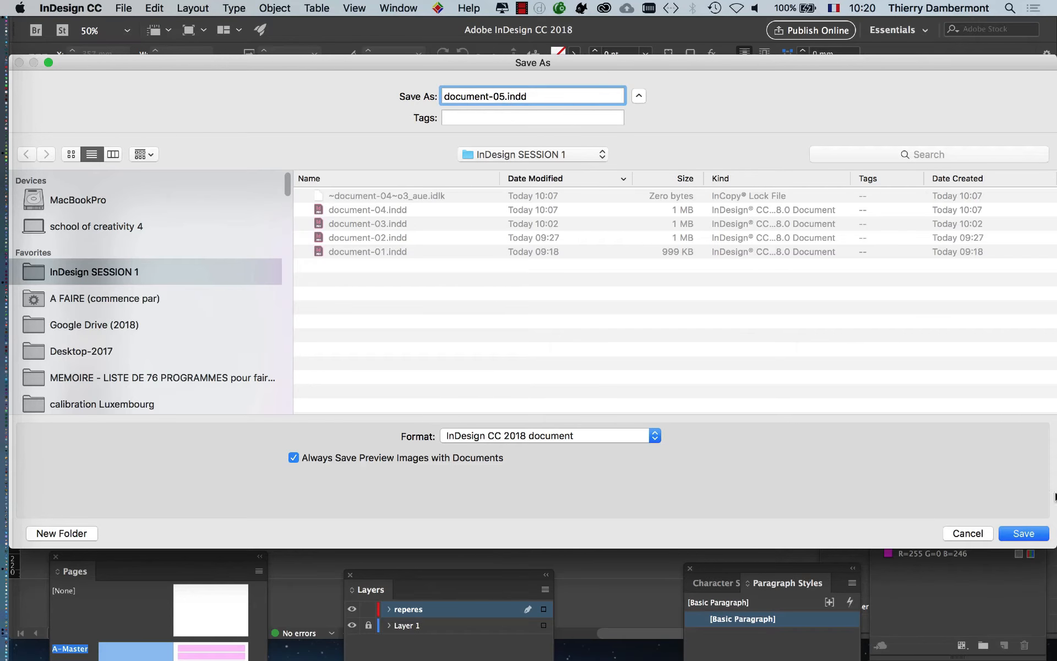
{"action": "left_click", "coordinate": [1028, 534]}
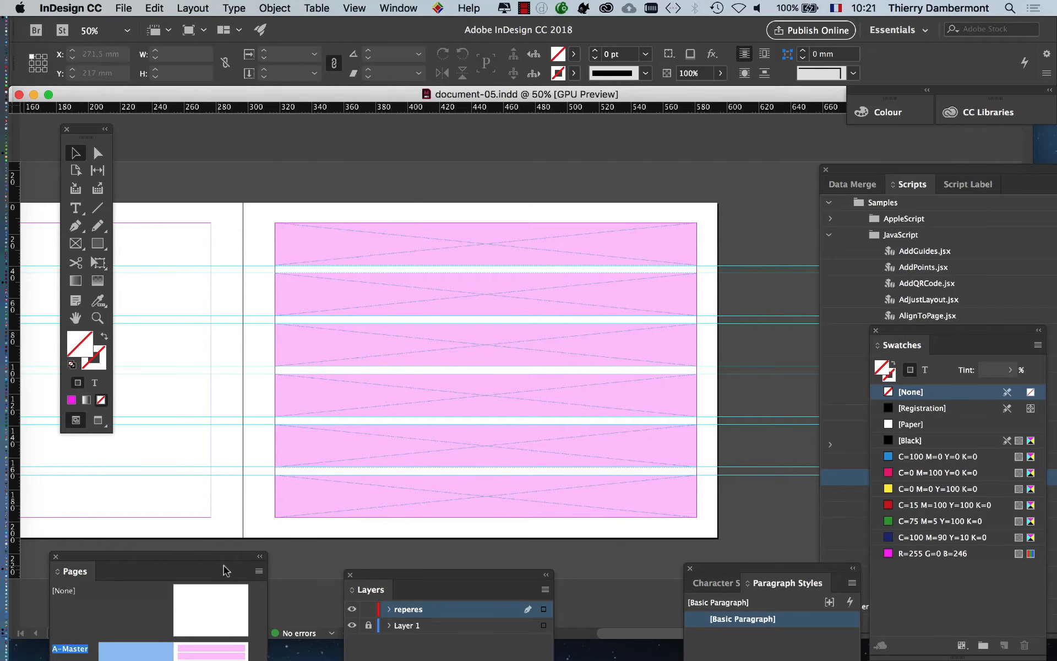
- Examine the page thumbnails to compare left and right pages, and bring the empty left page of the A-Master spread into view
{"action": "left_click_drag", "start_coordinate": [224, 567], "coordinate": [375, 100]}
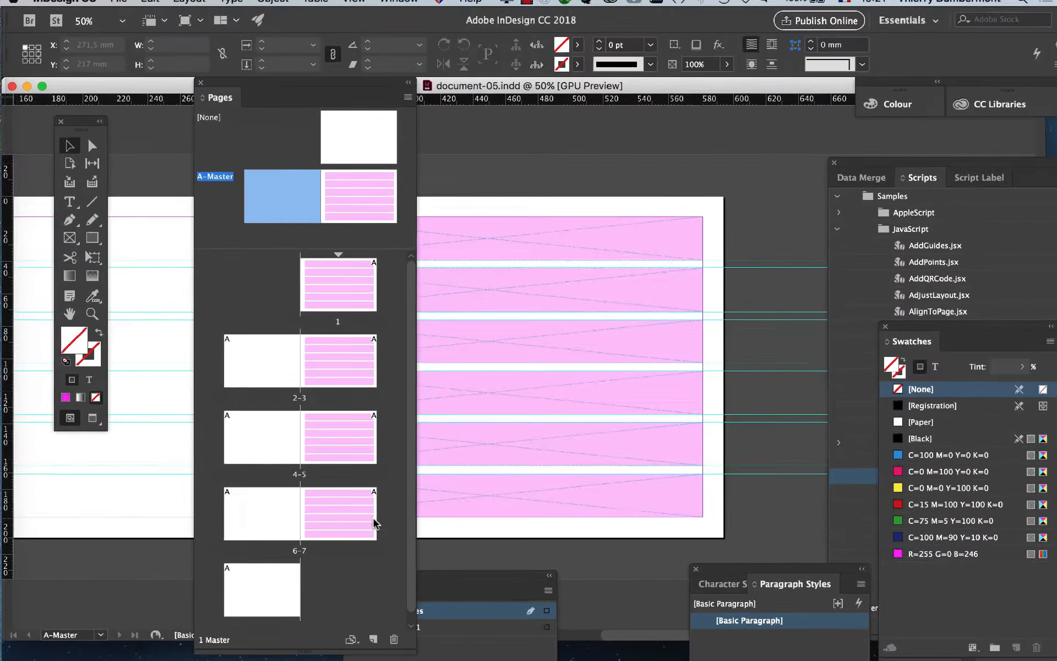
{"action": "left_click_drag", "start_coordinate": [319, 100], "coordinate": [650, 438]}
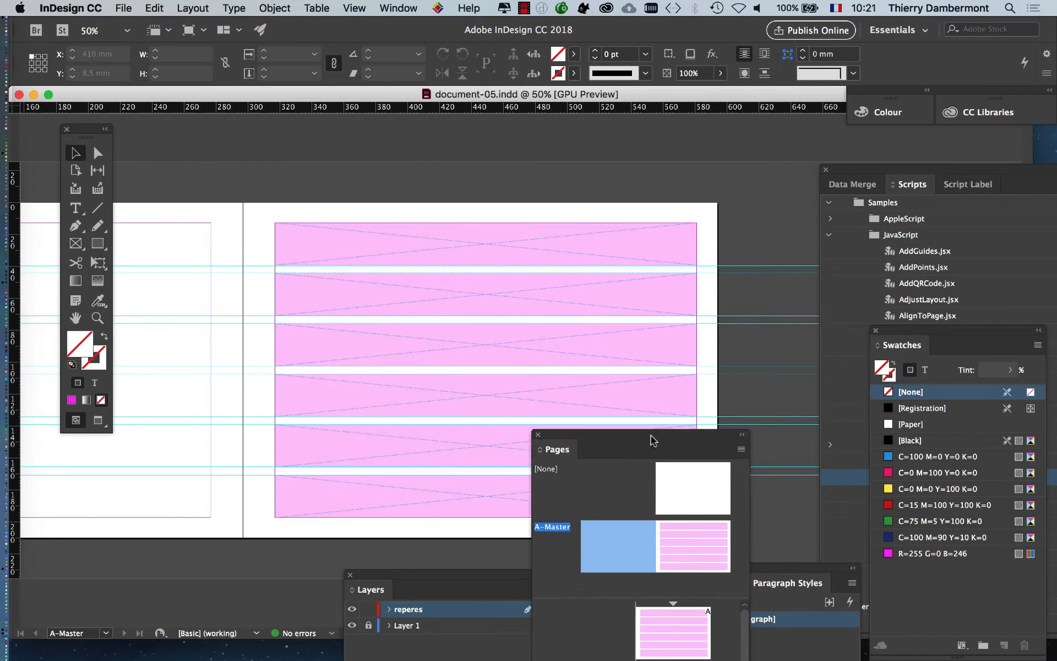
{"action": "left_click_drag", "start_coordinate": [680, 233], "coordinate": [690, 228]}
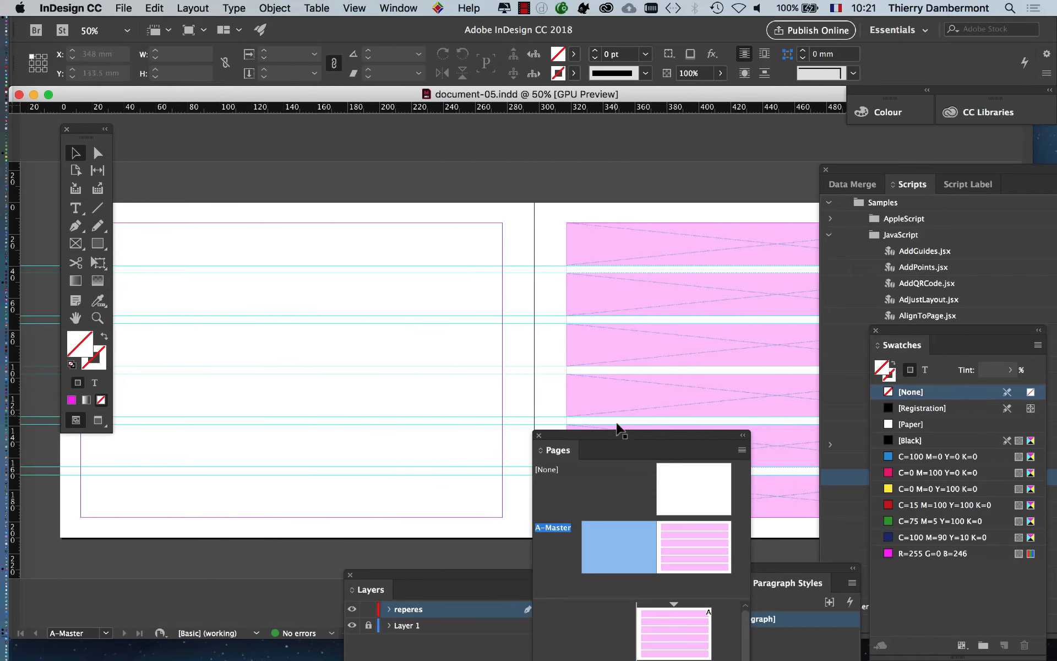
{"action": "left_click_drag", "start_coordinate": [633, 441], "coordinate": [162, 592]}
{"action": "left_click_drag", "start_coordinate": [291, 326], "coordinate": [378, 328]}
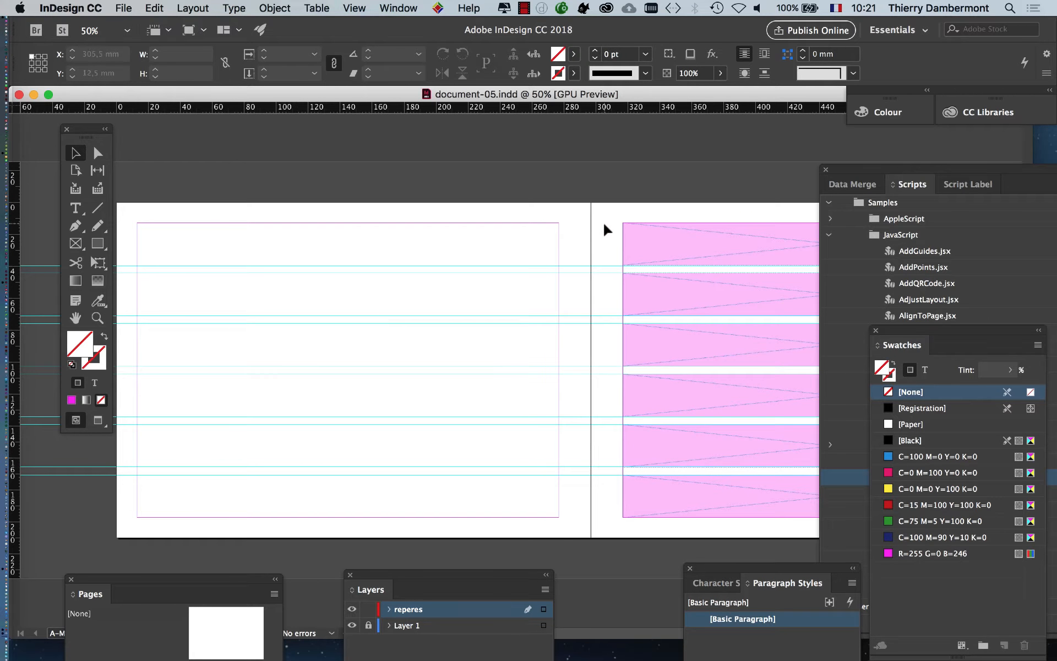
- Lock the reperes layer and unlock Layer 1 so the row frames can be selected instead of the guides
{"action": "left_click_drag", "start_coordinate": [604, 225], "coordinate": [681, 515]}
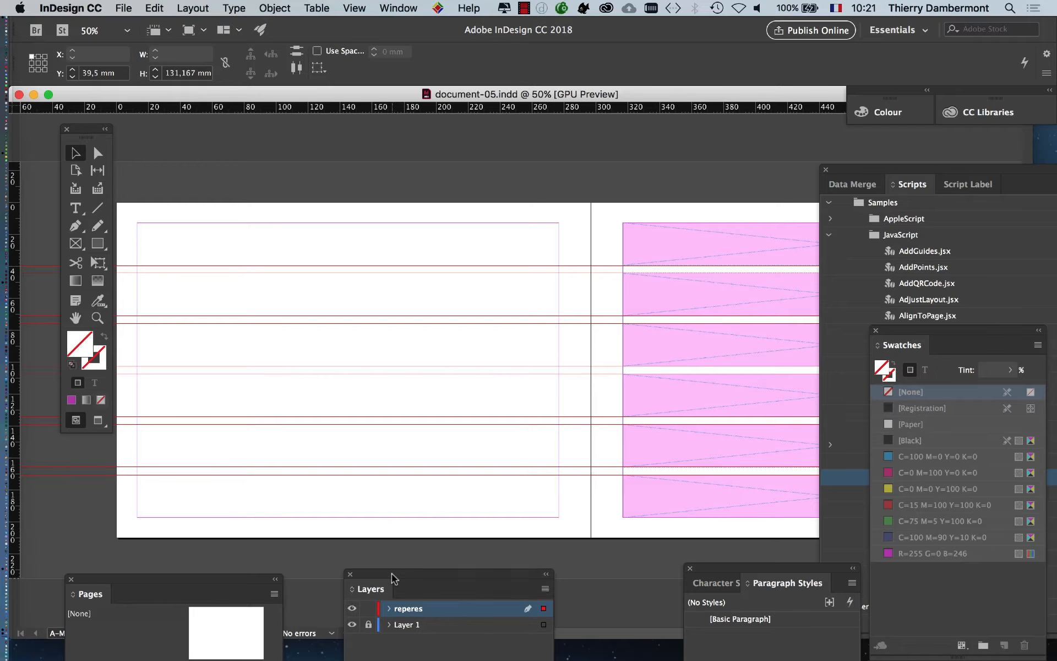
{"action": "left_click_drag", "start_coordinate": [394, 578], "coordinate": [389, 147]}
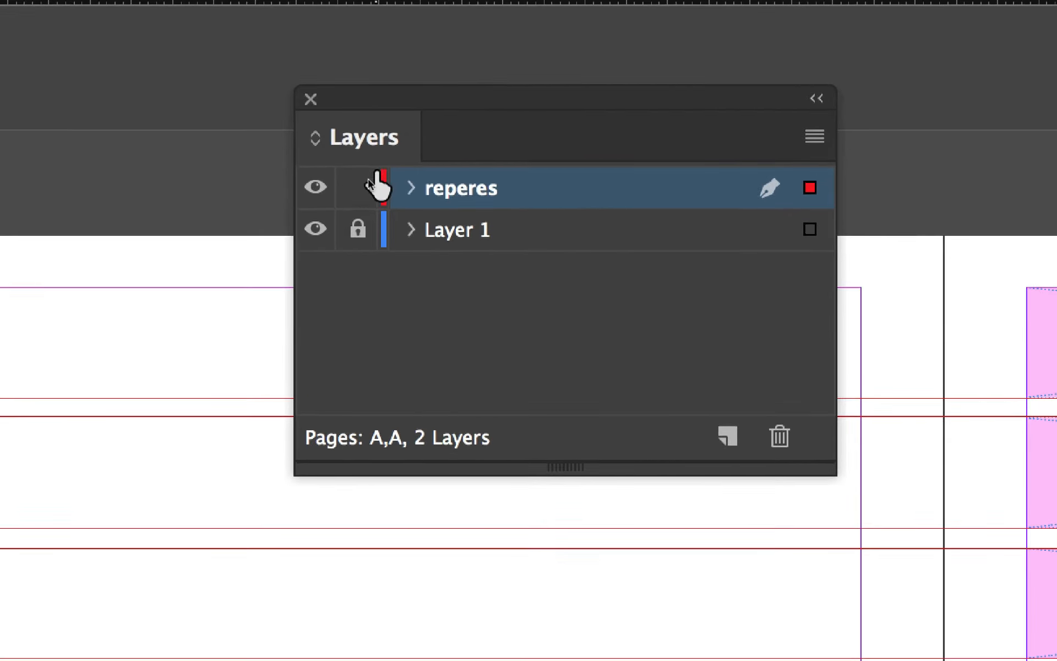
{"action": "left_click", "coordinate": [326, 241]}
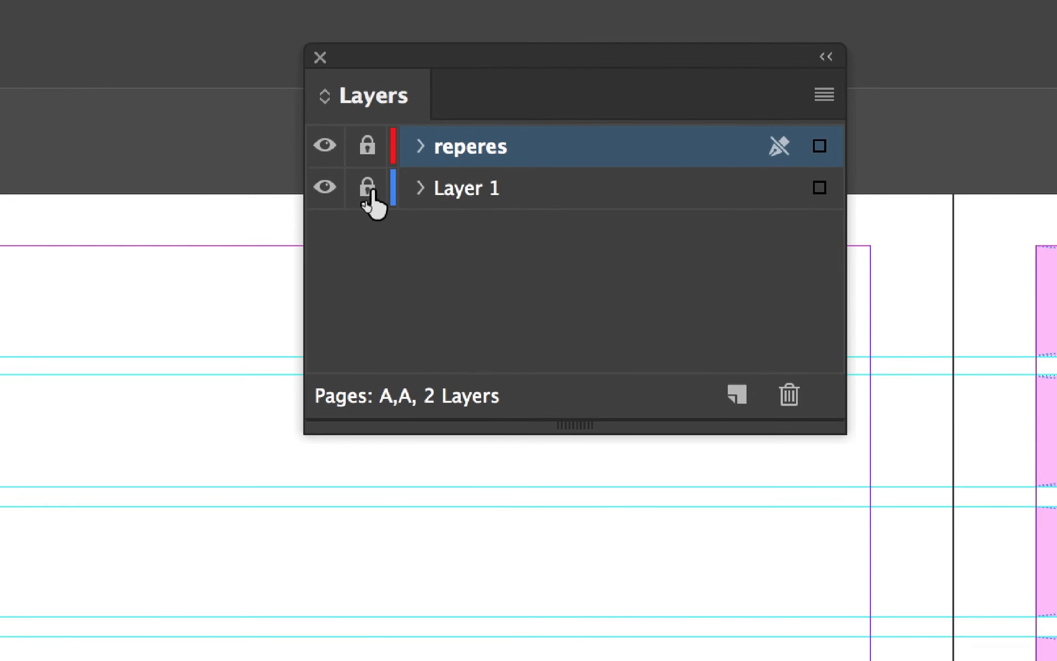
{"action": "left_click", "coordinate": [326, 282]}
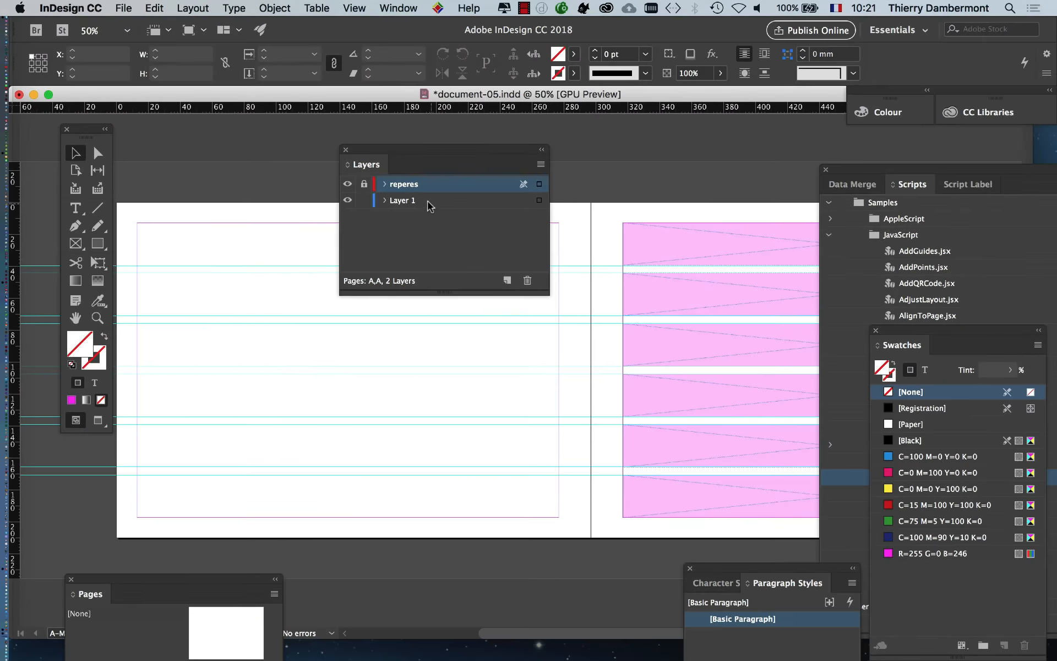
- Duplicate all six row frames from the right master page onto the left master page, at X 12,7 mm and Y 12,7 mm
{"action": "left_click_drag", "start_coordinate": [625, 243], "coordinate": [684, 567]}
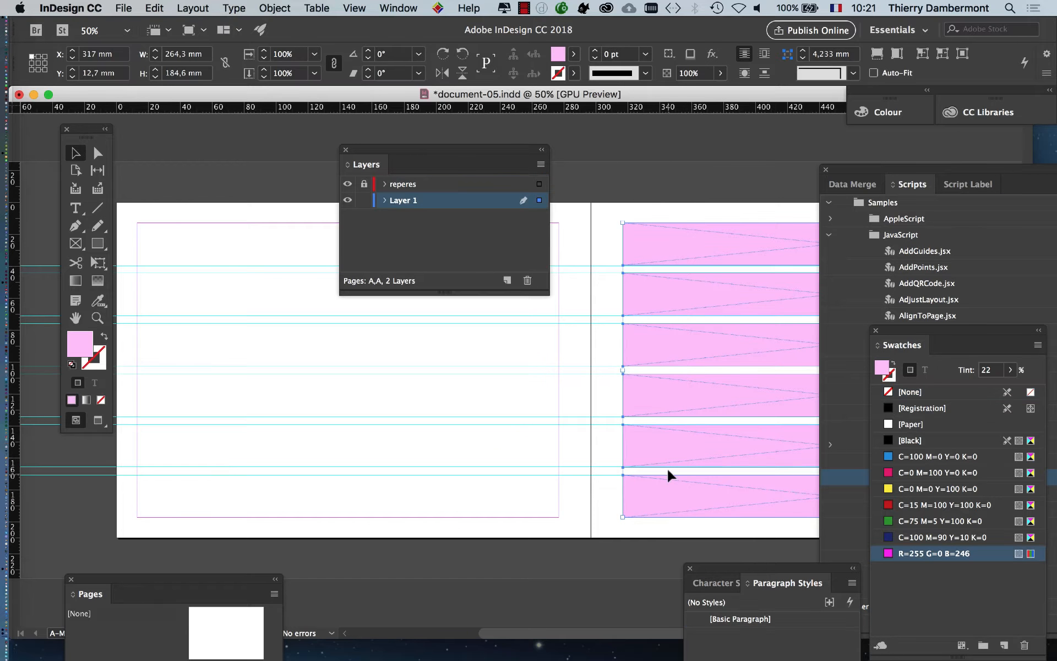
{"action": "left_click", "coordinate": [604, 193]}
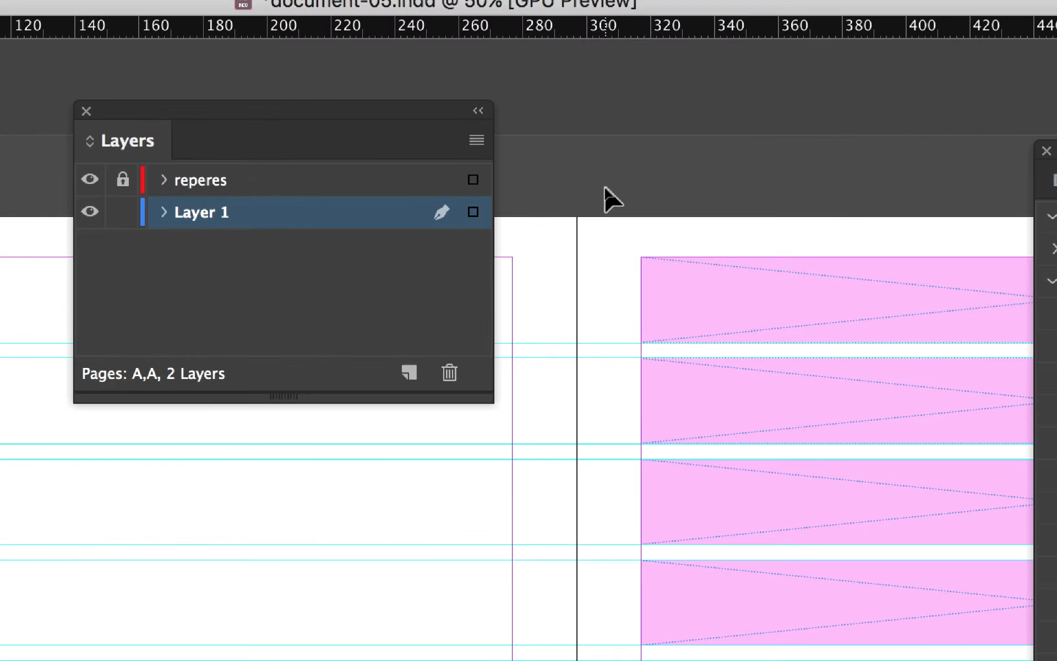
{"action": "left_click_drag", "start_coordinate": [605, 187], "coordinate": [638, 382]}
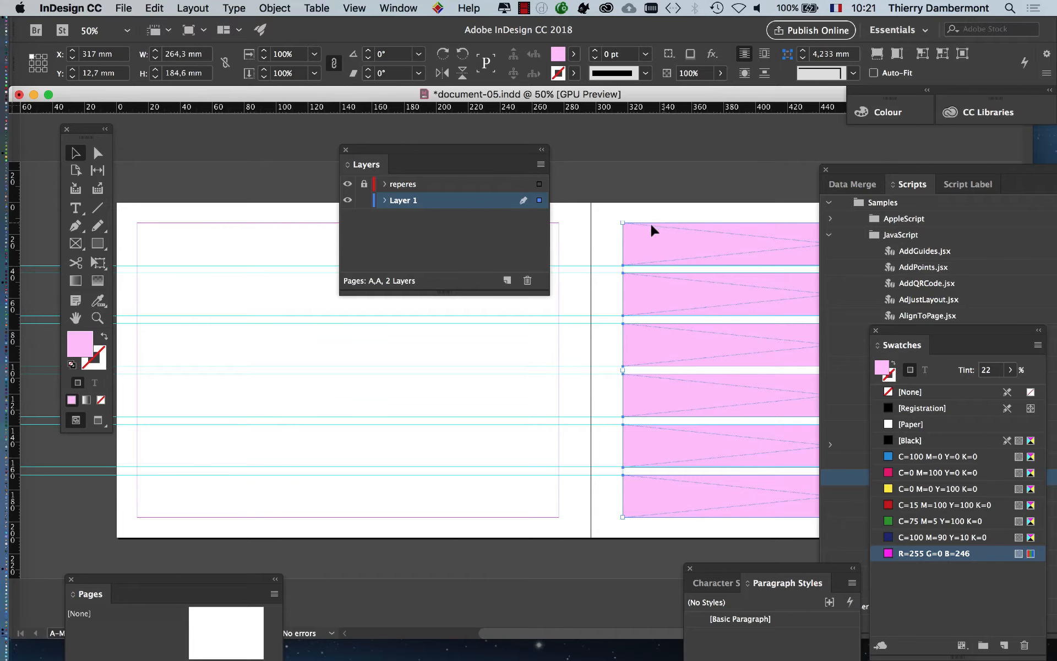
{"action": "left_click_drag", "start_coordinate": [353, 232], "coordinate": [181, 225]}
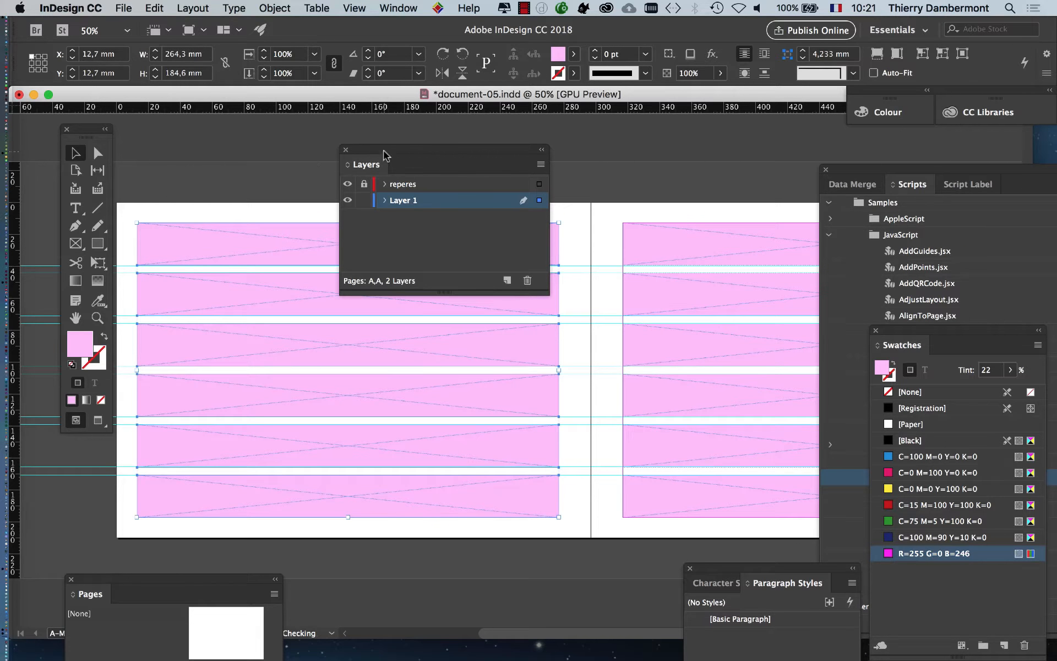
- Rearrange the floating Layers and Pages panels so both stay accessible over the master spread
{"action": "left_click_drag", "start_coordinate": [384, 154], "coordinate": [574, 573]}
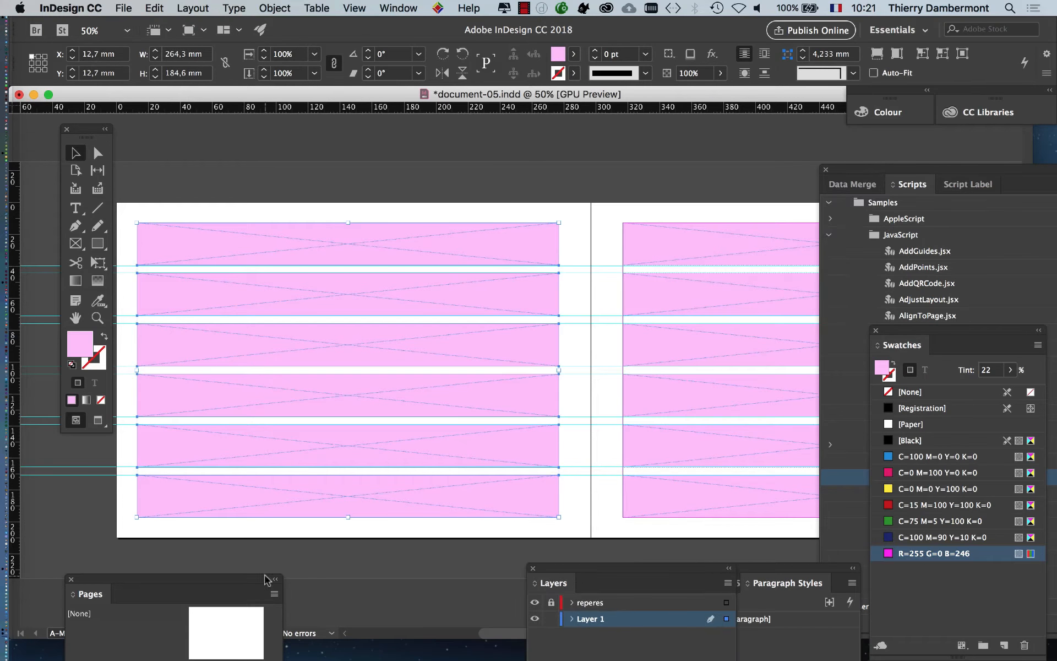
{"action": "left_click_drag", "start_coordinate": [251, 584], "coordinate": [599, 95]}
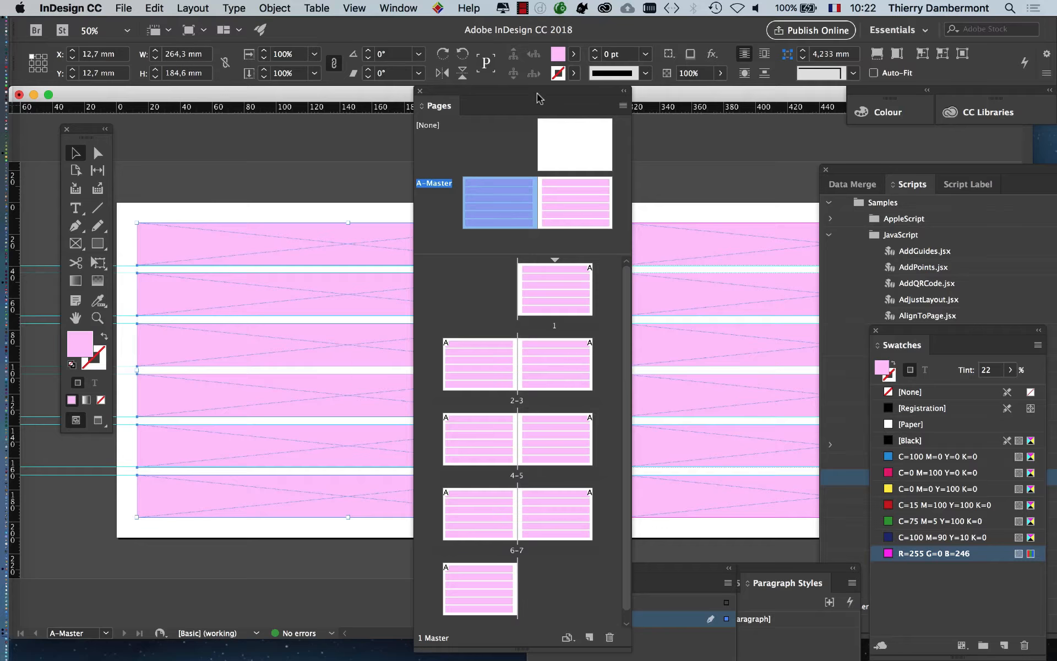
{"action": "left_click_drag", "start_coordinate": [536, 89], "coordinate": [266, 467]}
{"action": "left_click_drag", "start_coordinate": [638, 573], "coordinate": [458, 138]}
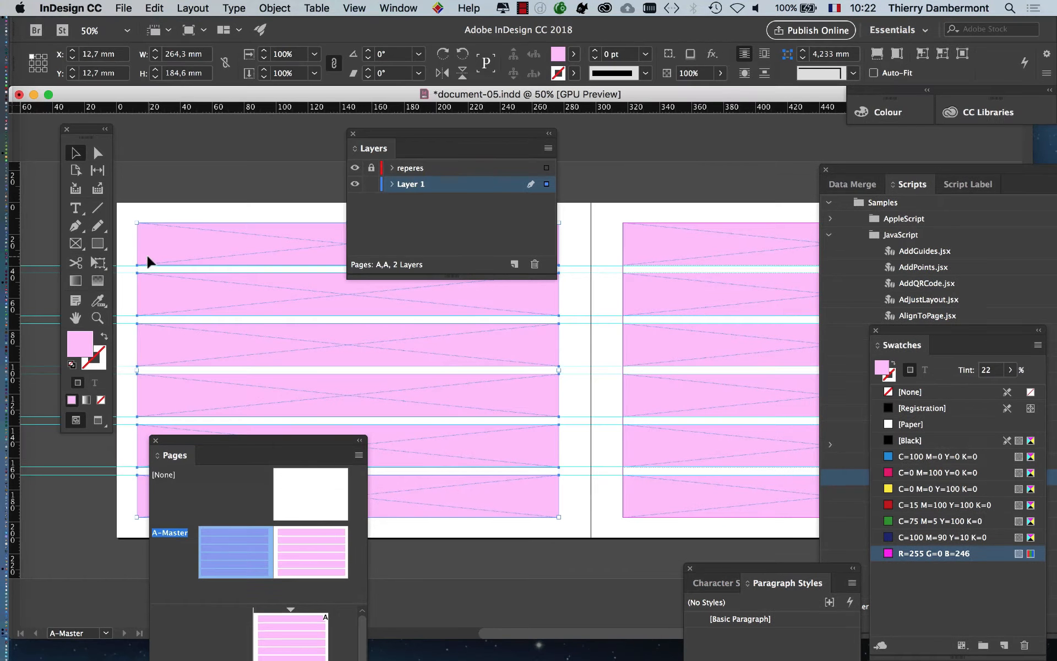
- Save the document as a new version named document-06.indd
{"action": "left_click", "coordinate": [124, 8]}
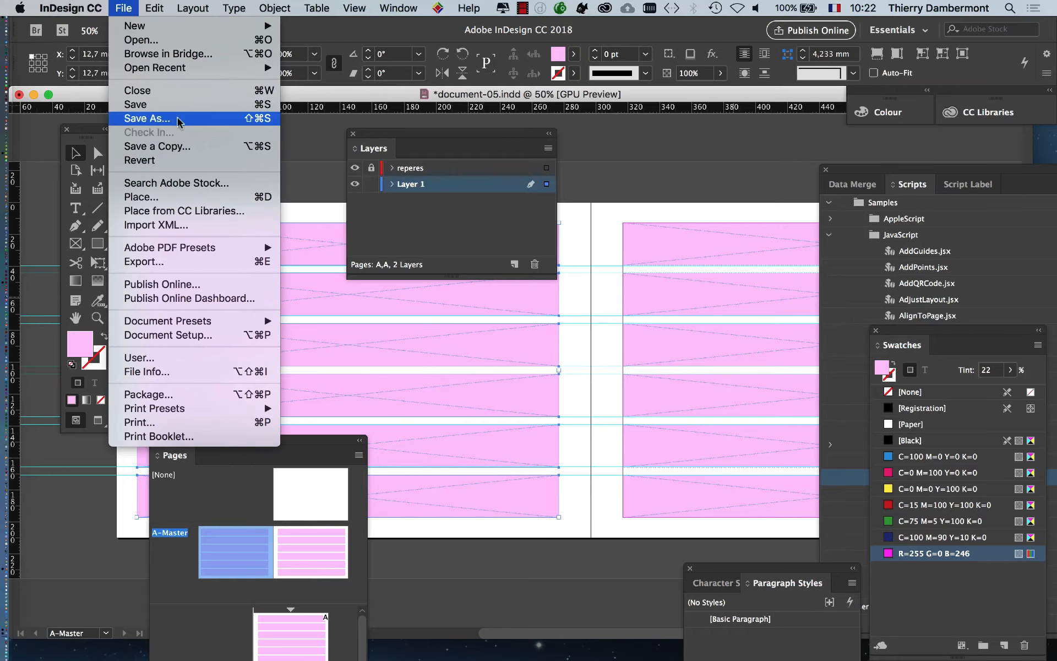
{"action": "left_click", "coordinate": [144, 119]}
{"action": "left_click", "coordinate": [504, 97]}
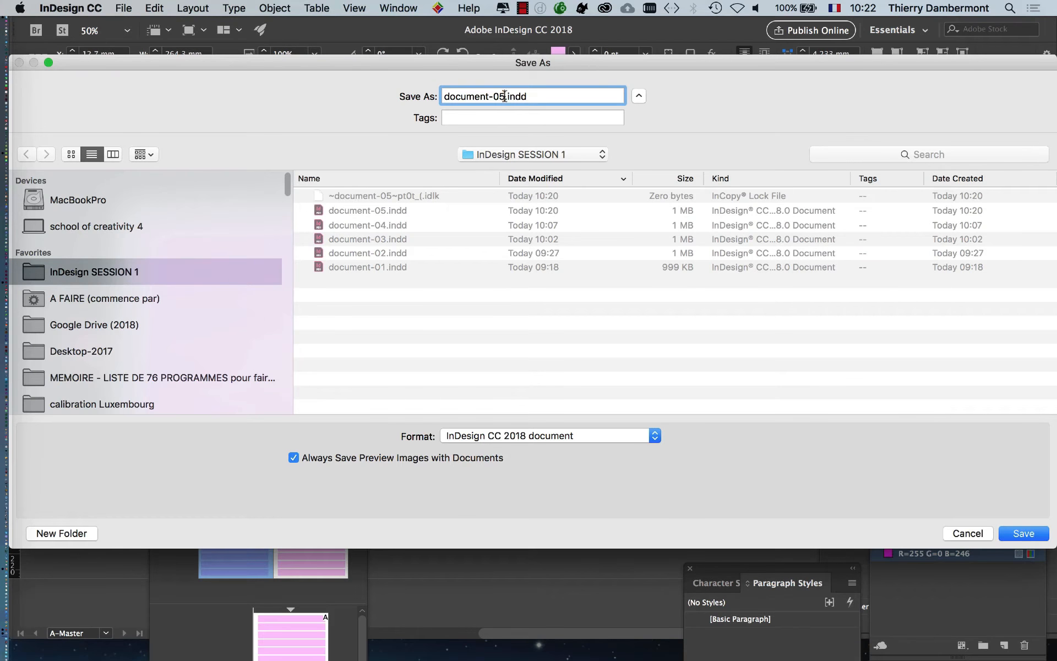
{"action": "type", "text": "6"}
{"action": "key", "text": "Return"}
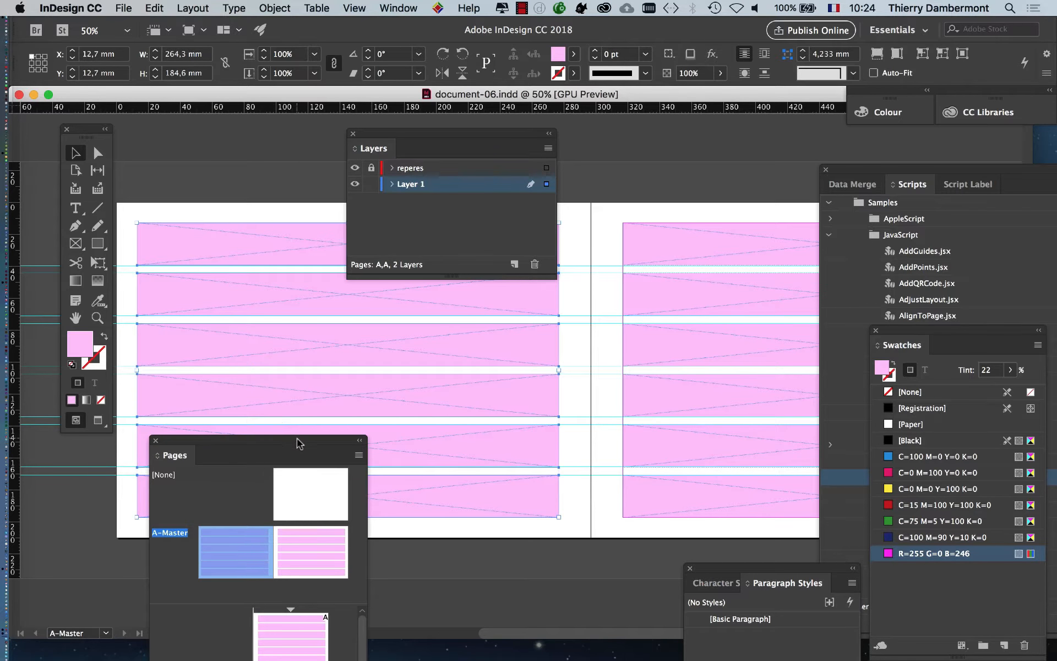
- Go from the master to document spread 2-3 and move the Pages and Layers panels clear of it
{"action": "left_click_drag", "start_coordinate": [292, 440], "coordinate": [729, 64]}
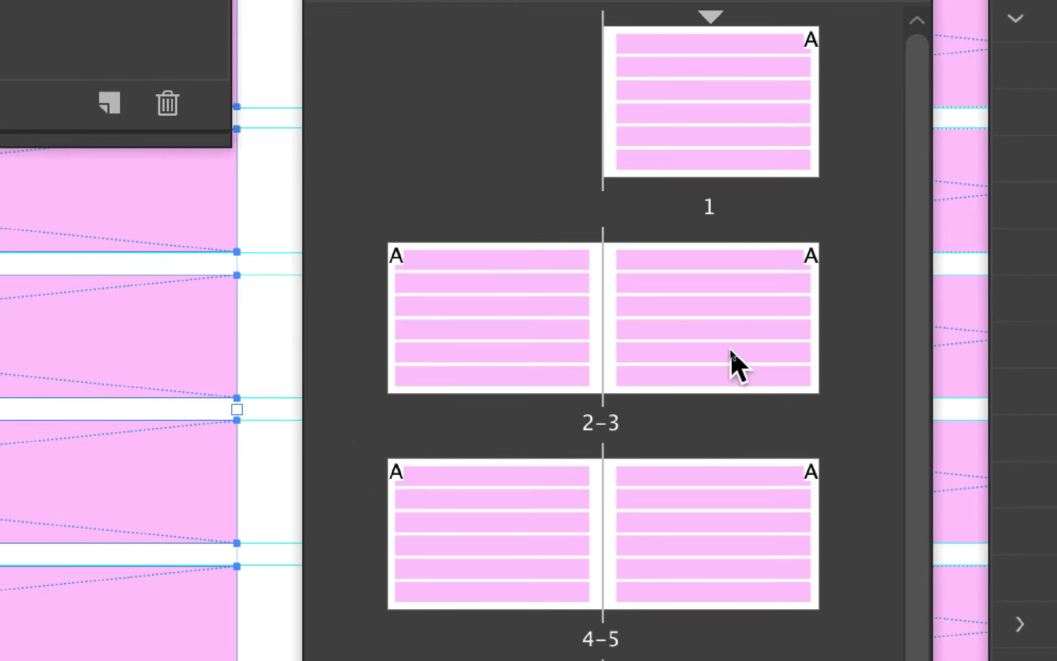
{"action": "left_click", "coordinate": [717, 324]}
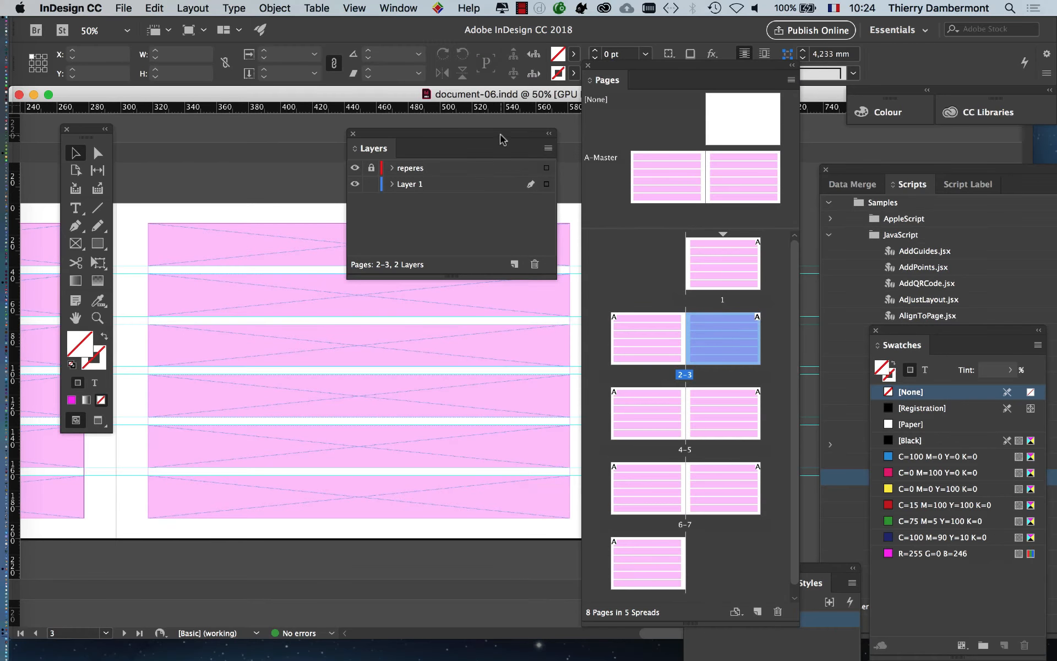
{"action": "left_click_drag", "start_coordinate": [501, 137], "coordinate": [240, 569]}
{"action": "scroll", "coordinate": [349, 447], "scroll_direction": "left", "scroll_amount": 3}
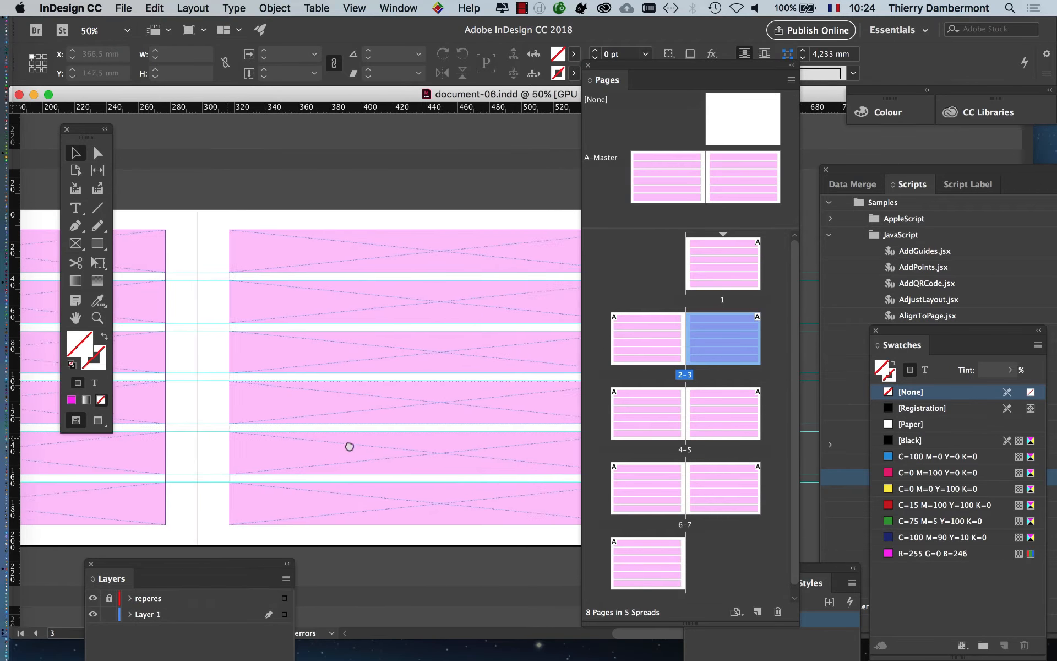
{"action": "left_click_drag", "start_coordinate": [349, 447], "coordinate": [424, 430]}
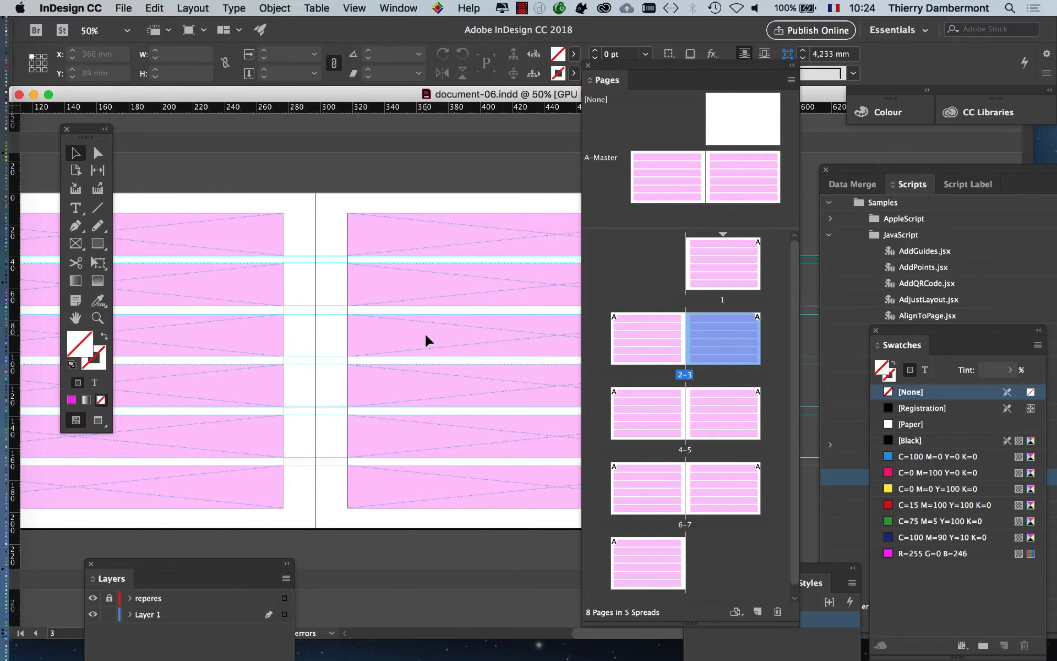
{"action": "key", "text": "super+minus"}
{"action": "scroll", "coordinate": [372, 353], "scroll_direction": "down", "scroll_amount": 1}
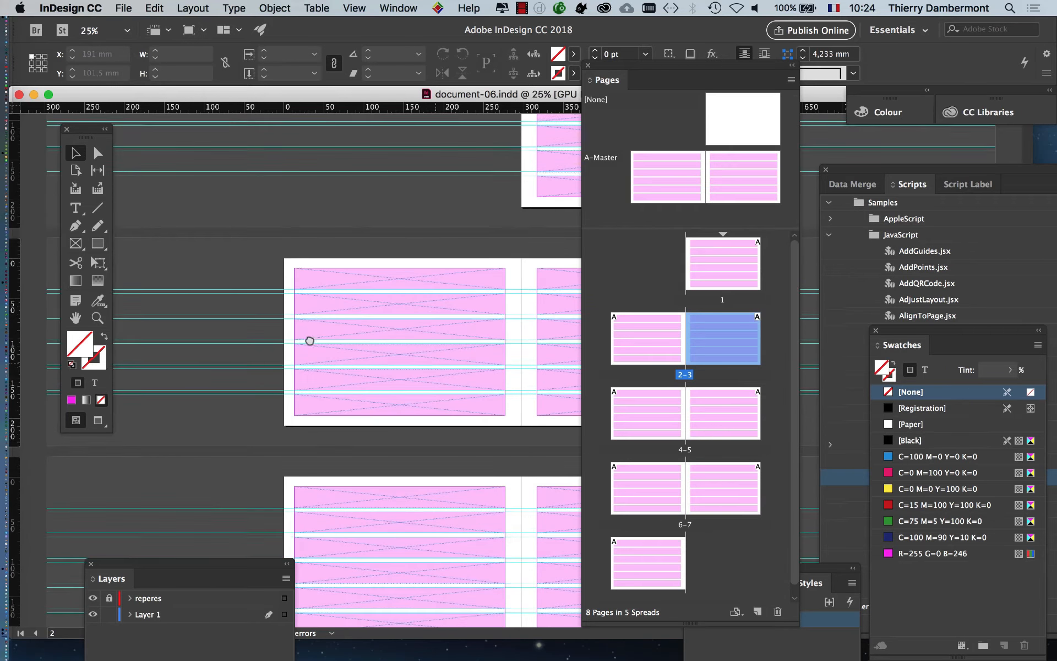
{"action": "left_click_drag", "start_coordinate": [610, 71], "coordinate": [748, 164]}
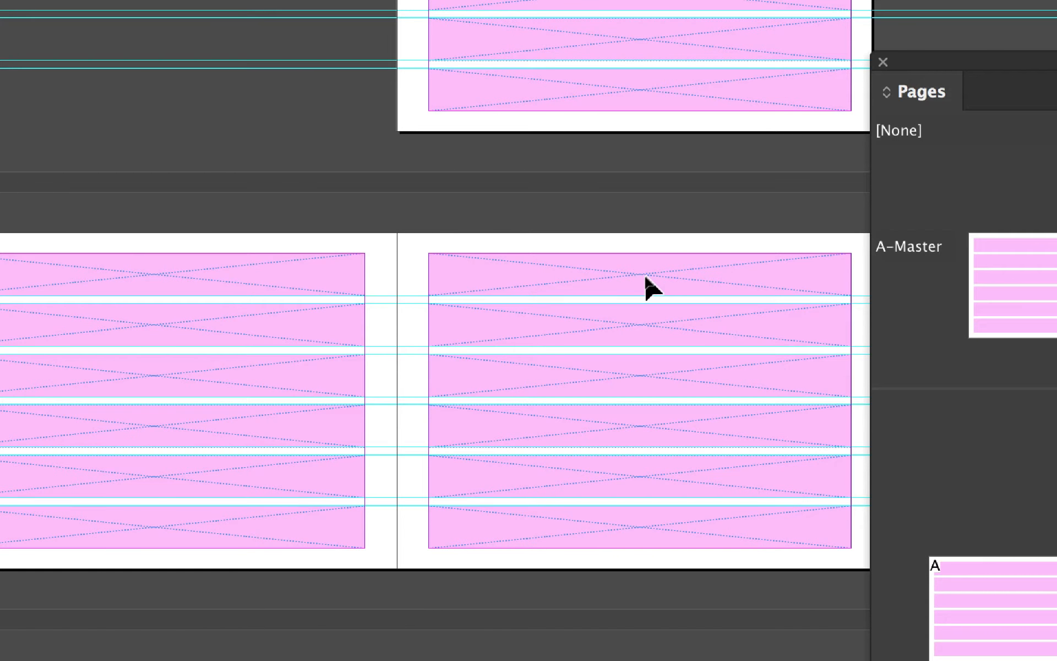
- Override the six pink master frames on page 3, working down from the top row to the bottom one
{"action": "right_click", "coordinate": [641, 278]}
{"action": "left_click", "coordinate": [633, 274]}
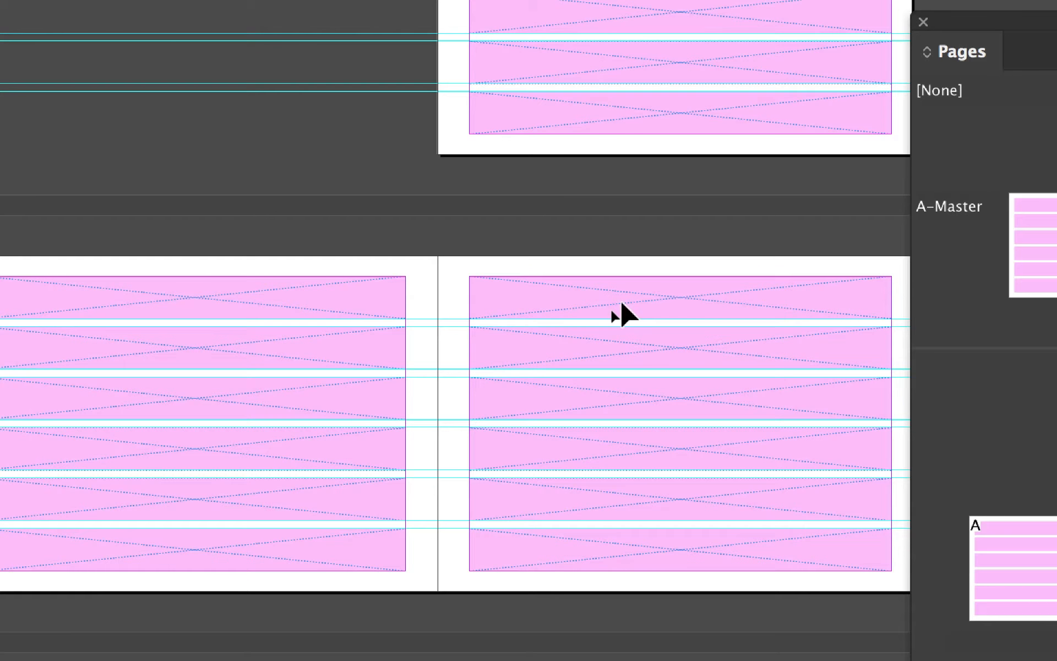
{"action": "left_click", "coordinate": [621, 302], "text": "shift+super"}
{"action": "left_click", "coordinate": [621, 348], "text": "shift+super"}
{"action": "left_click", "coordinate": [612, 396], "text": "shift+super"}
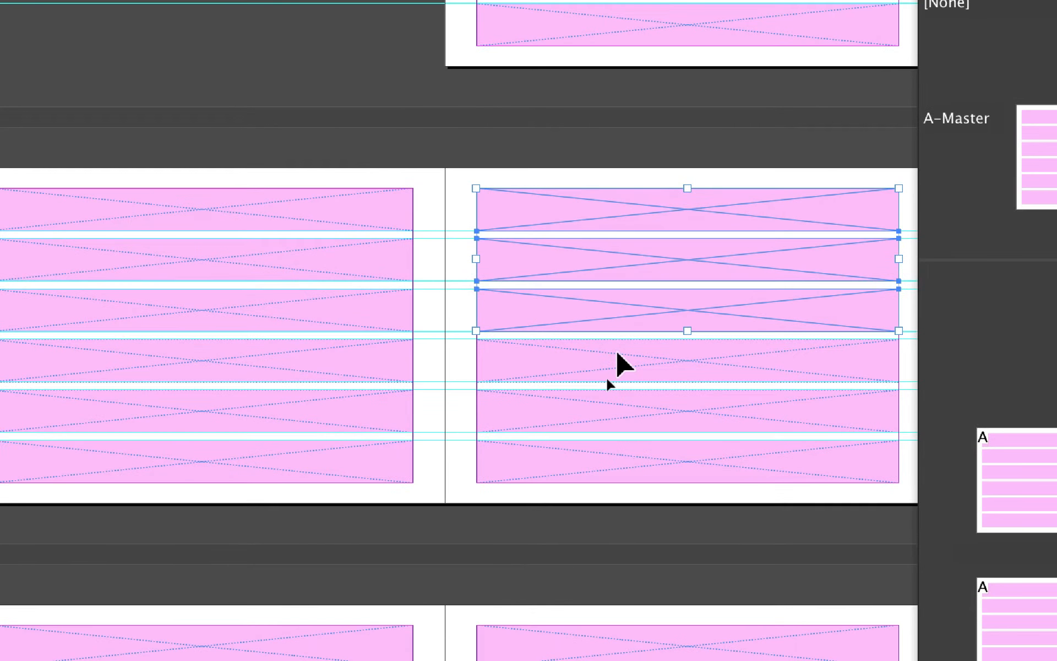
{"action": "left_click", "coordinate": [618, 359], "text": "shift+super"}
{"action": "left_click", "coordinate": [622, 410], "text": "shift+super"}
{"action": "left_click", "coordinate": [623, 461], "text": "shift+super"}
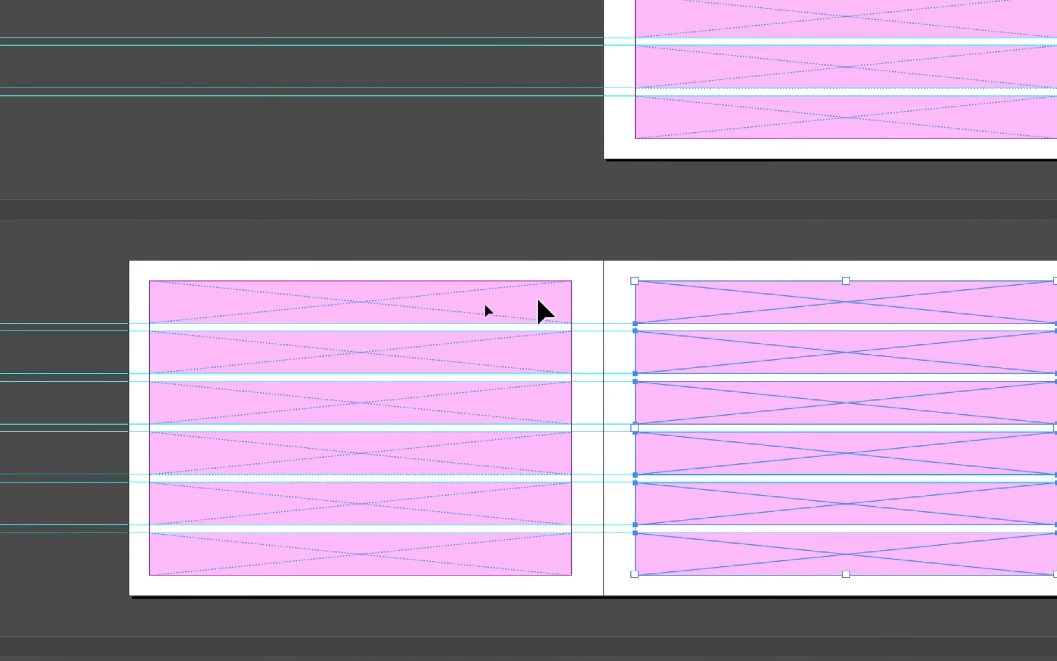
- Override the six pink master frames on page 2 as well, keeping the frames of page 3 selected
{"action": "left_click", "coordinate": [270, 153], "text": "shift+super"}
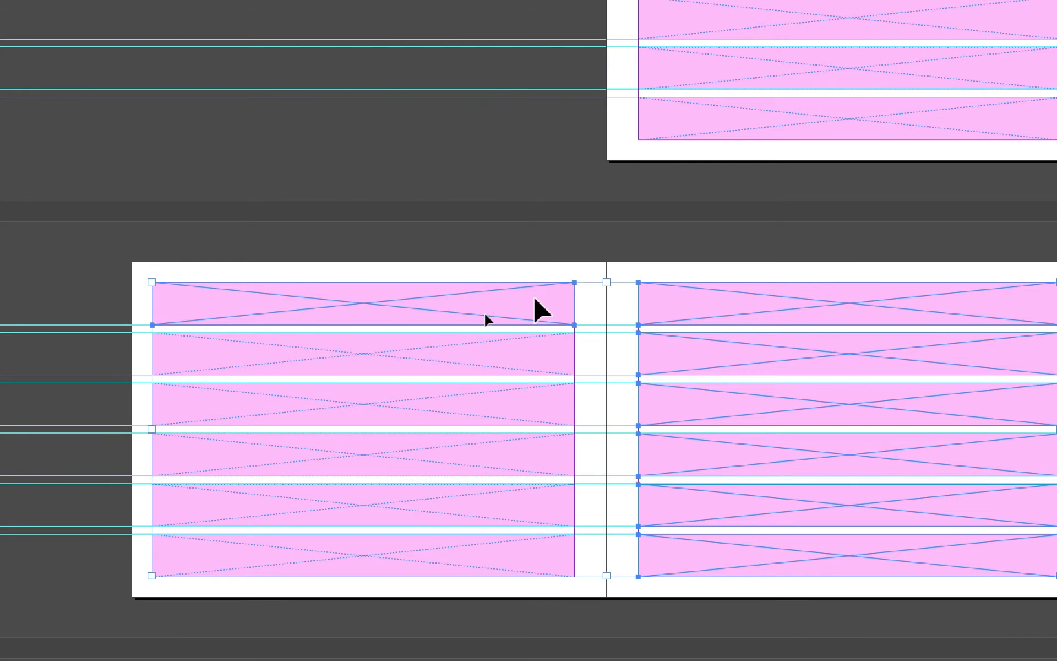
{"action": "left_click", "coordinate": [542, 353], "text": "shift+super"}
{"action": "left_click", "coordinate": [545, 403], "text": "shift+super"}
{"action": "left_click", "coordinate": [544, 457], "text": "shift+super"}
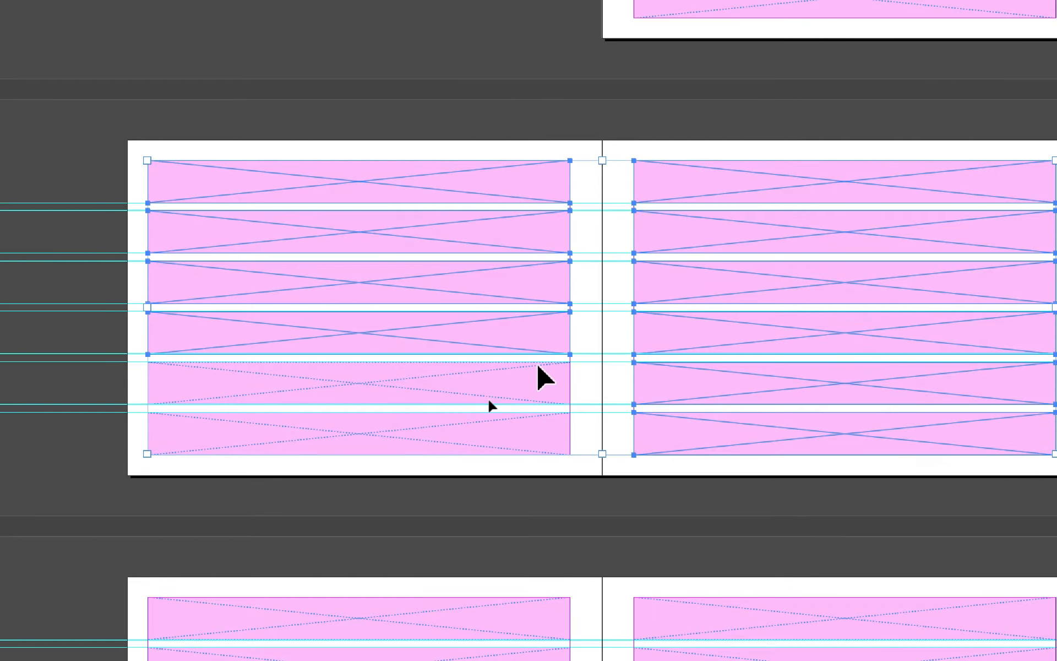
{"action": "left_click", "coordinate": [545, 504], "text": "shift+super"}
{"action": "left_click", "coordinate": [543, 424], "text": "shift+super"}
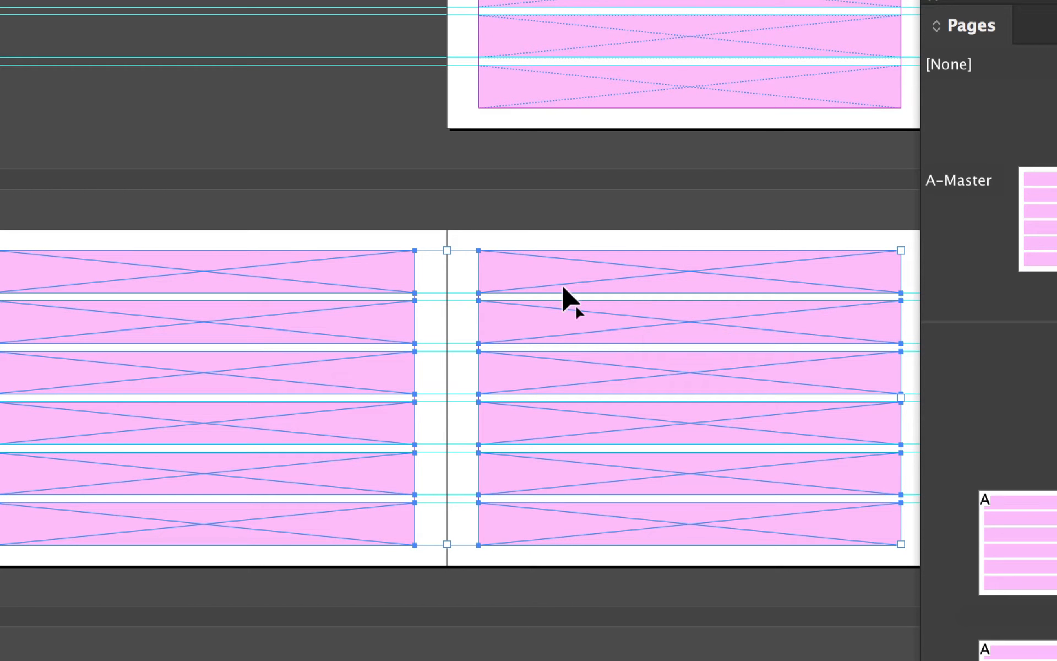
- Check that the overridden frames on page 3 can be selected individually
{"action": "left_click", "coordinate": [553, 237]}
{"action": "left_click", "coordinate": [546, 252]}
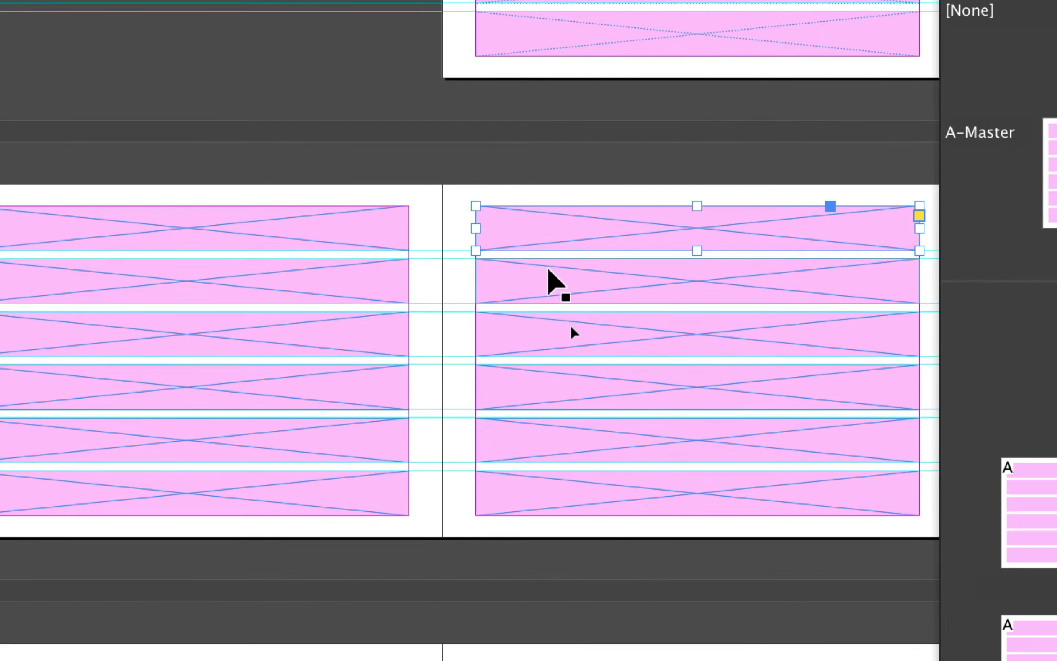
{"action": "left_click", "coordinate": [553, 309]}
{"action": "left_click", "coordinate": [555, 370]}
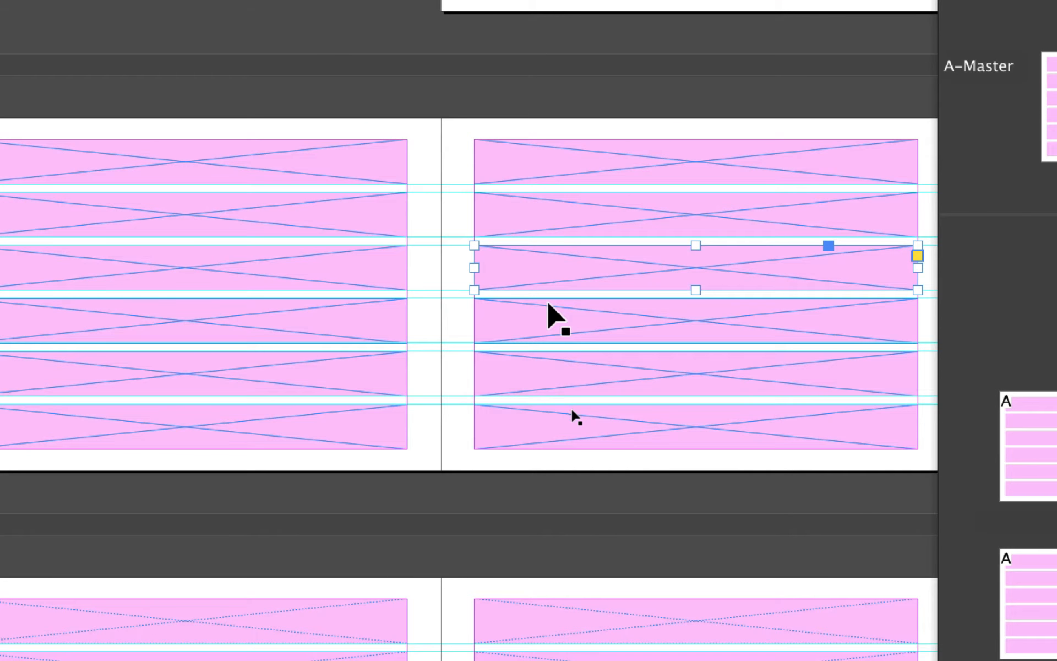
{"action": "left_click", "coordinate": [543, 380]}
{"action": "left_click", "coordinate": [540, 424]}
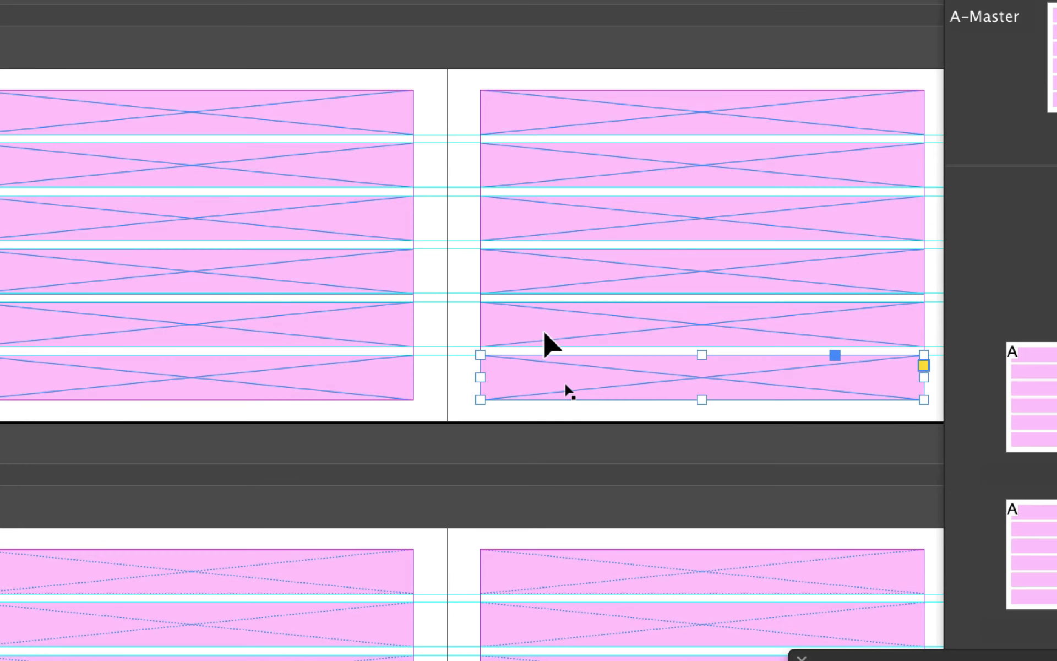
{"action": "left_click", "coordinate": [541, 248]}
{"action": "left_click", "coordinate": [533, 194]}
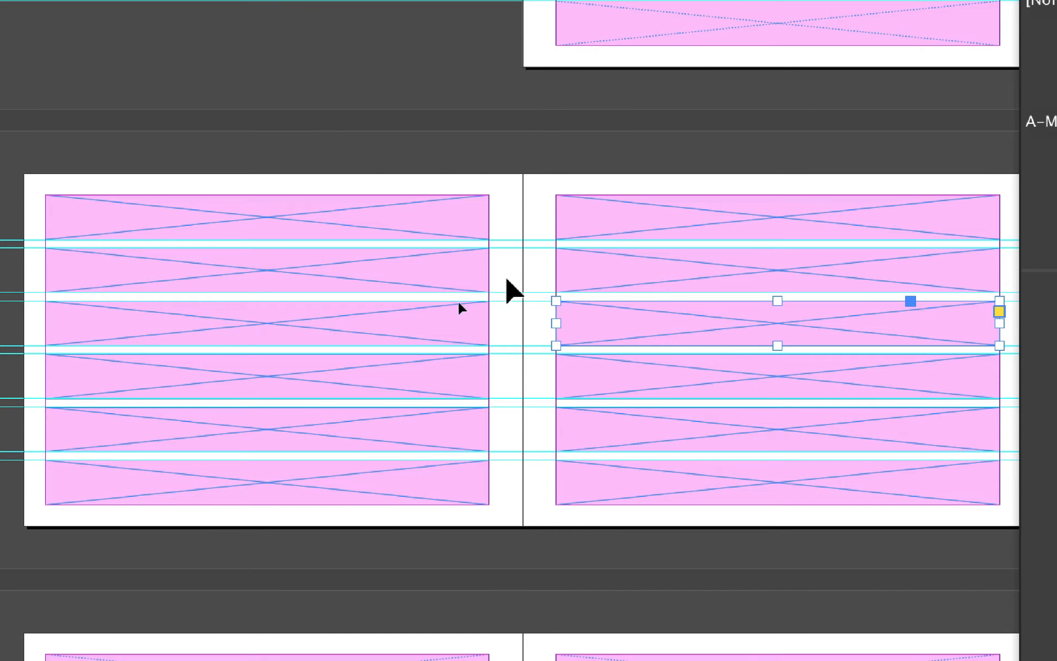
- Select all twelve overridden frames across spread 2-3
{"action": "left_click_drag", "start_coordinate": [330, 171], "coordinate": [600, 341]}
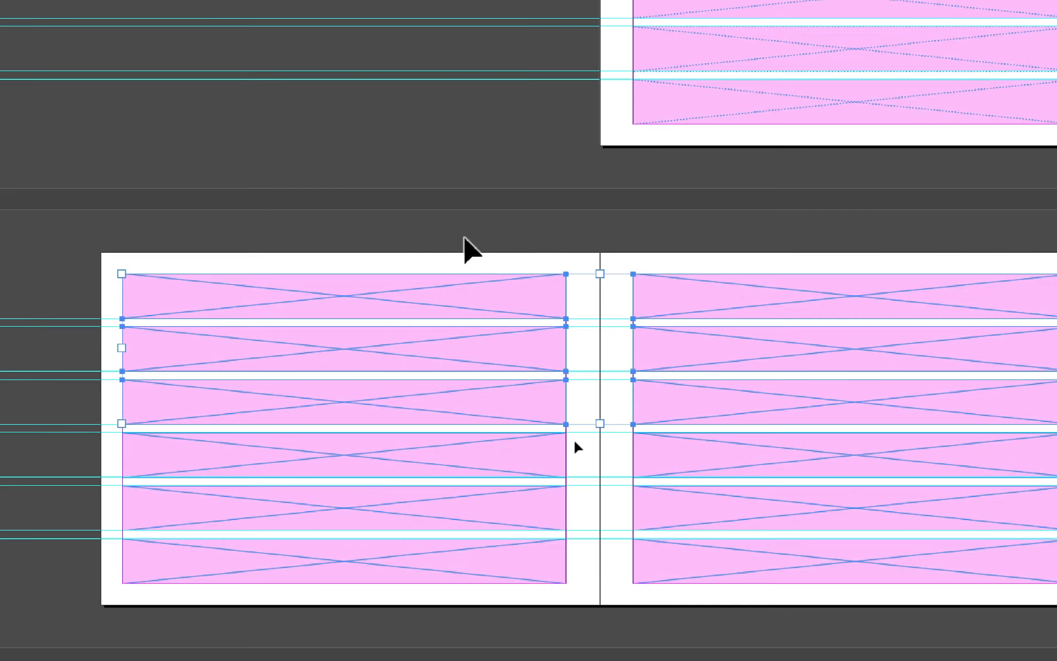
{"action": "left_click_drag", "start_coordinate": [464, 238], "coordinate": [720, 604]}
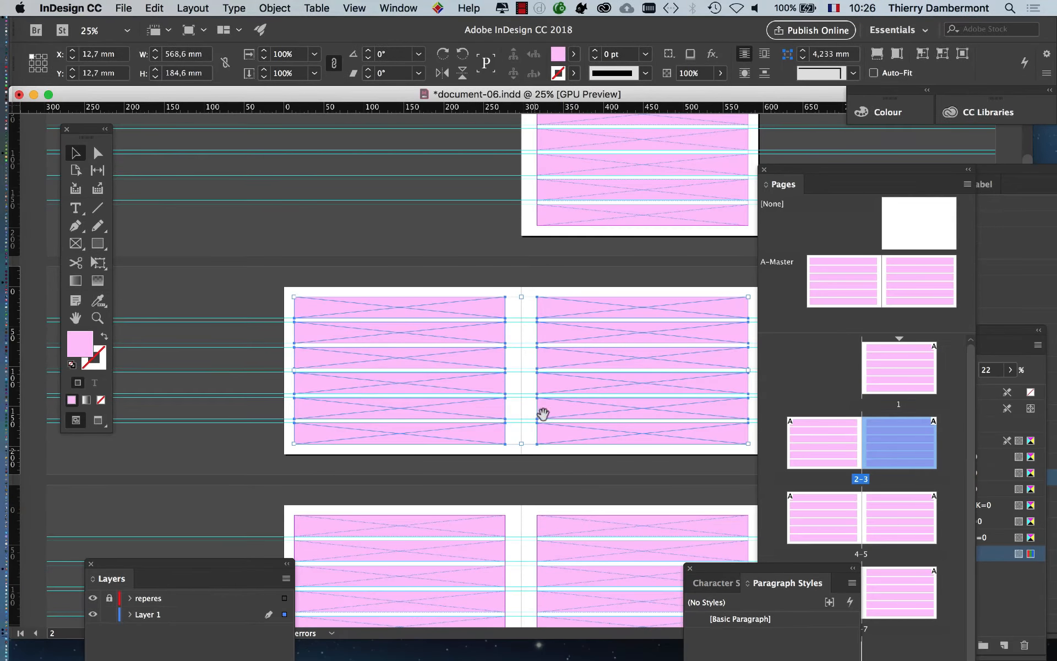
{"action": "left_click_drag", "start_coordinate": [443, 279], "coordinate": [272, 195]}
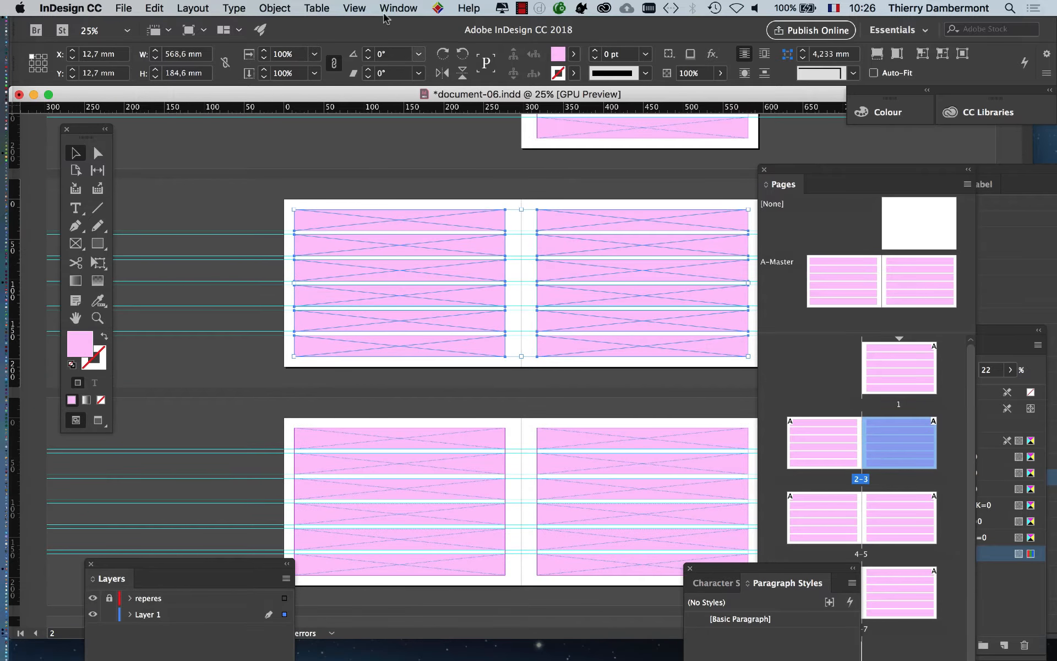
- Bring up the Scripts panel, separate it from its panel group, close the rest of the group and place it beside the spread
{"action": "left_click", "coordinate": [399, 8]}
{"action": "mouse_move", "coordinate": [435, 342]}
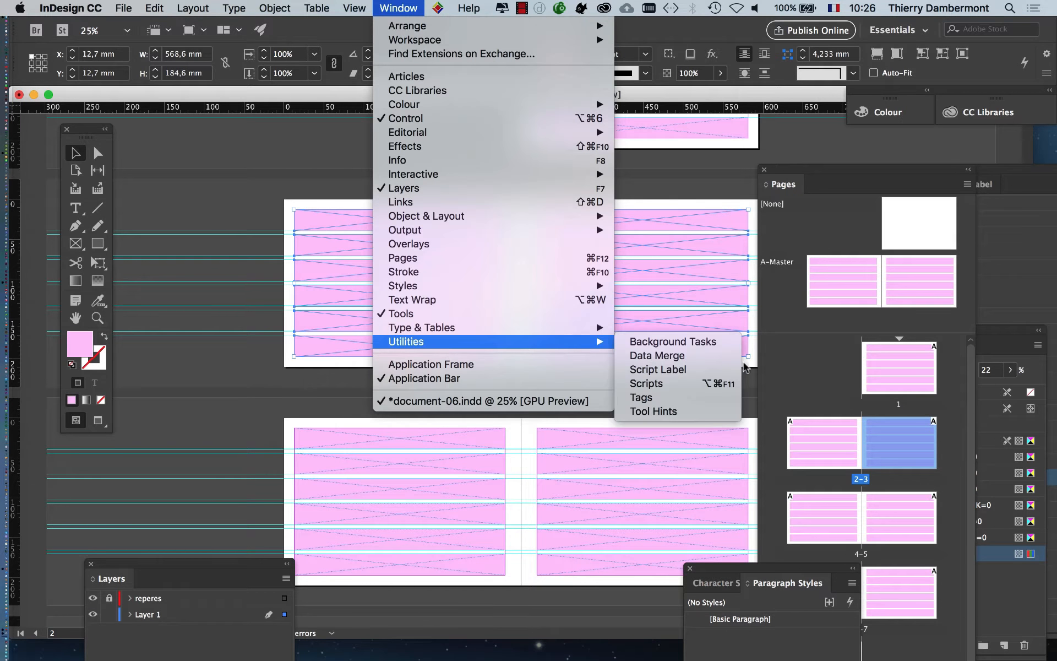
{"action": "left_click", "coordinate": [715, 383]}
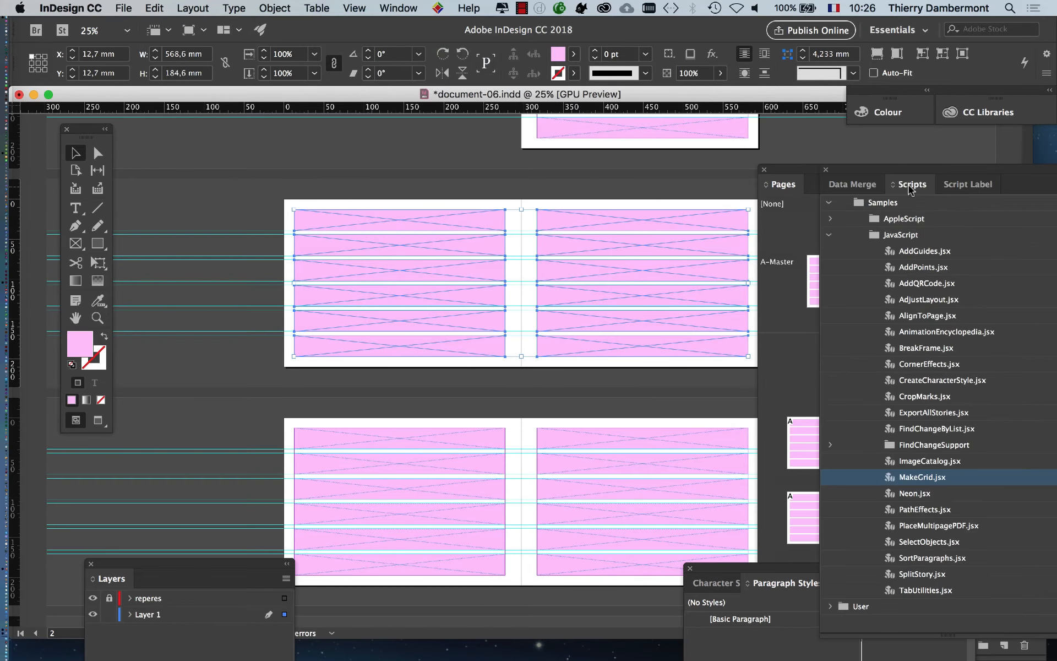
{"action": "left_click_drag", "start_coordinate": [908, 185], "coordinate": [259, 157]}
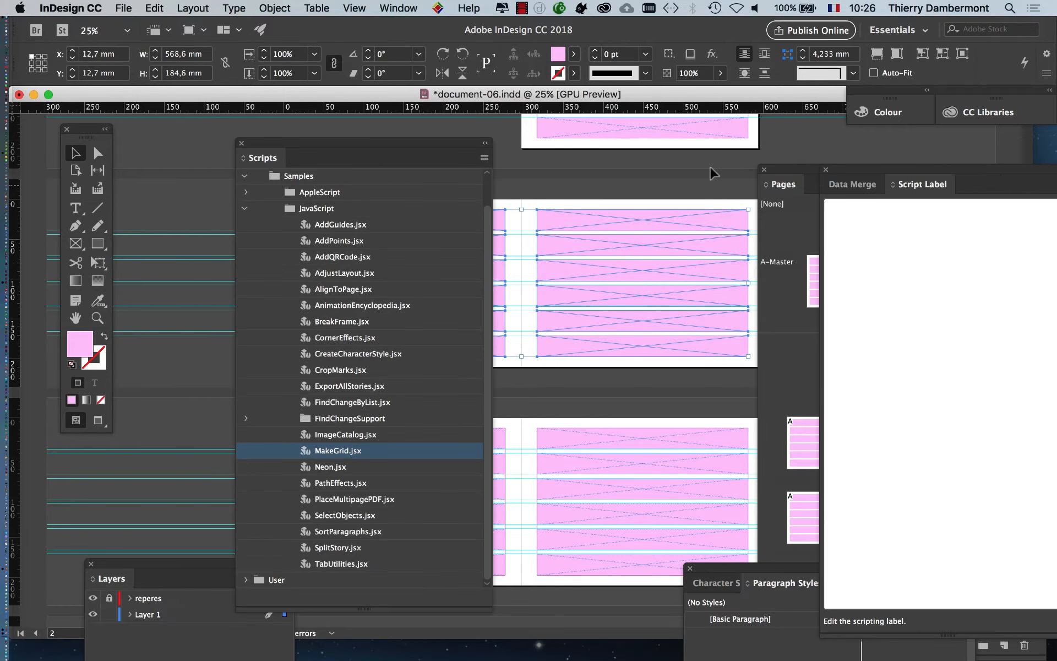
{"action": "left_click", "coordinate": [826, 170]}
{"action": "left_click_drag", "start_coordinate": [456, 149], "coordinate": [345, 130]}
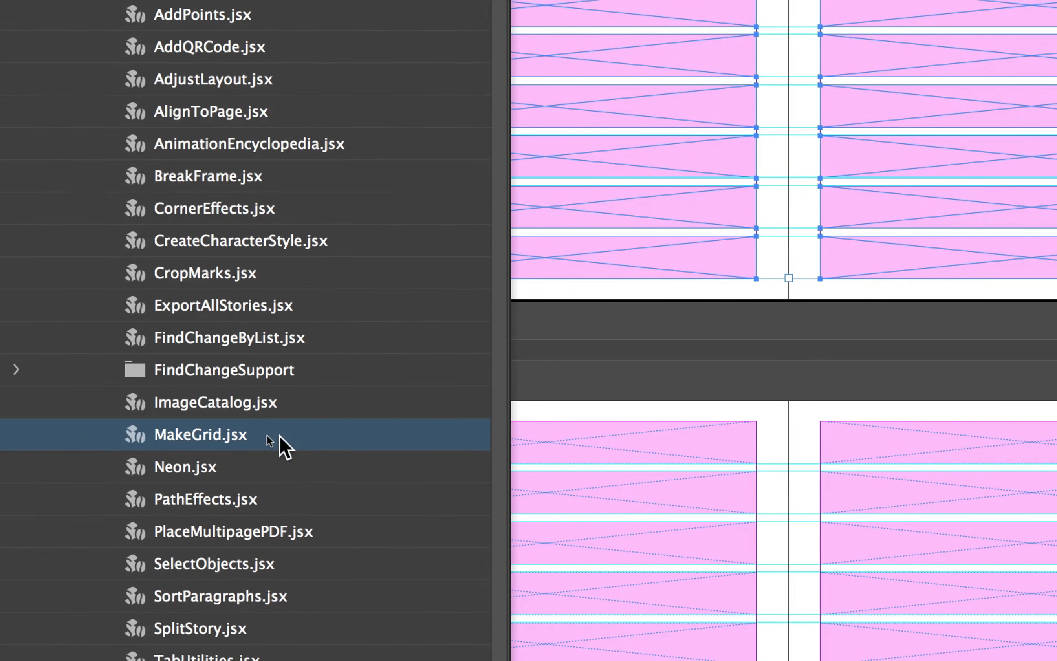
- Run the MakeGrid script on the selected frames of spread 2-3 with 1 row, 3 columns and a 5 mm column gutter
{"action": "double_click", "coordinate": [279, 435]}
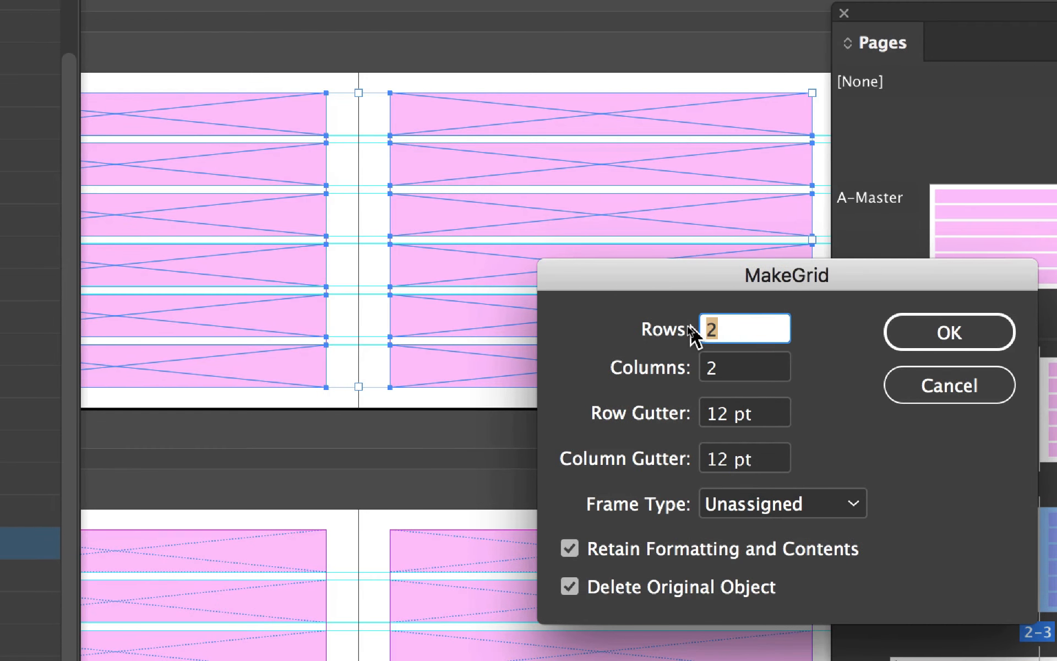
{"action": "type", "text": "1"}
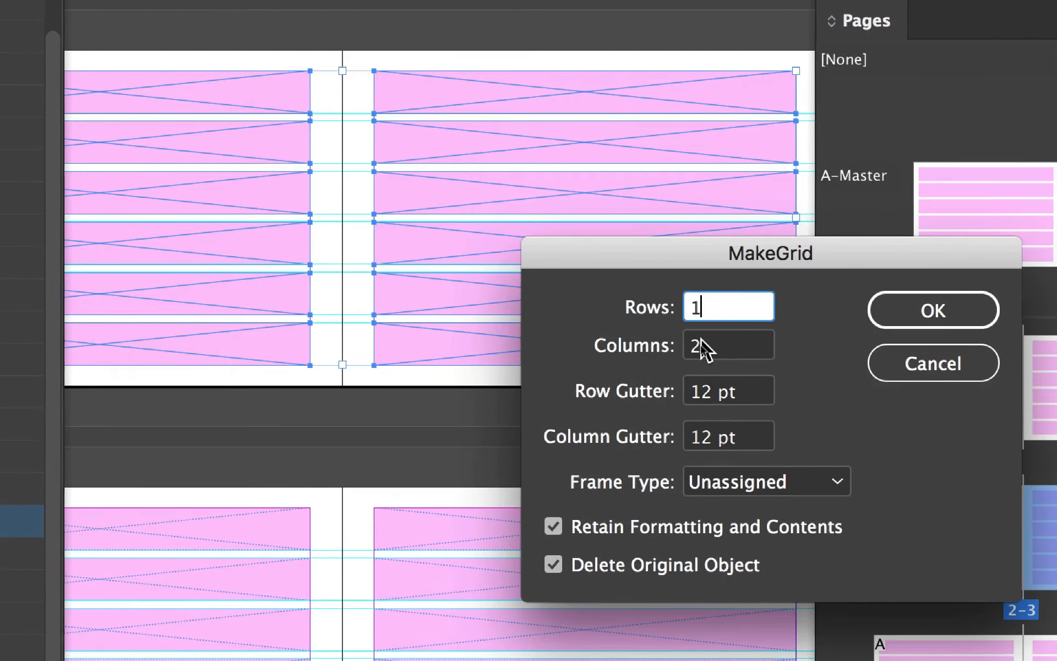
{"action": "left_click", "coordinate": [705, 347]}
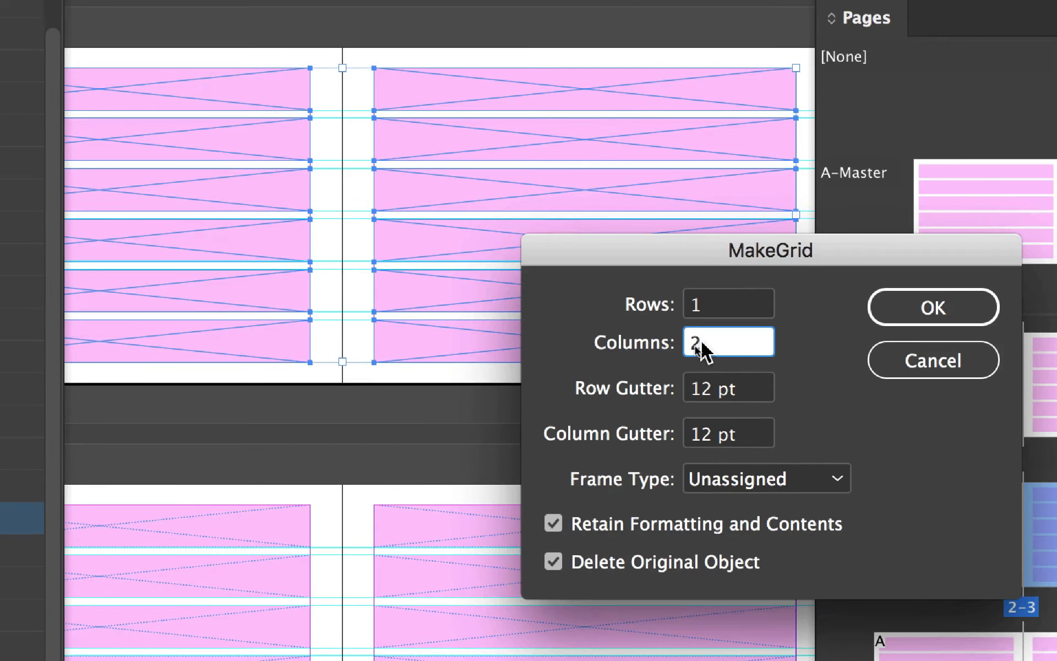
{"action": "type", "text": "3"}
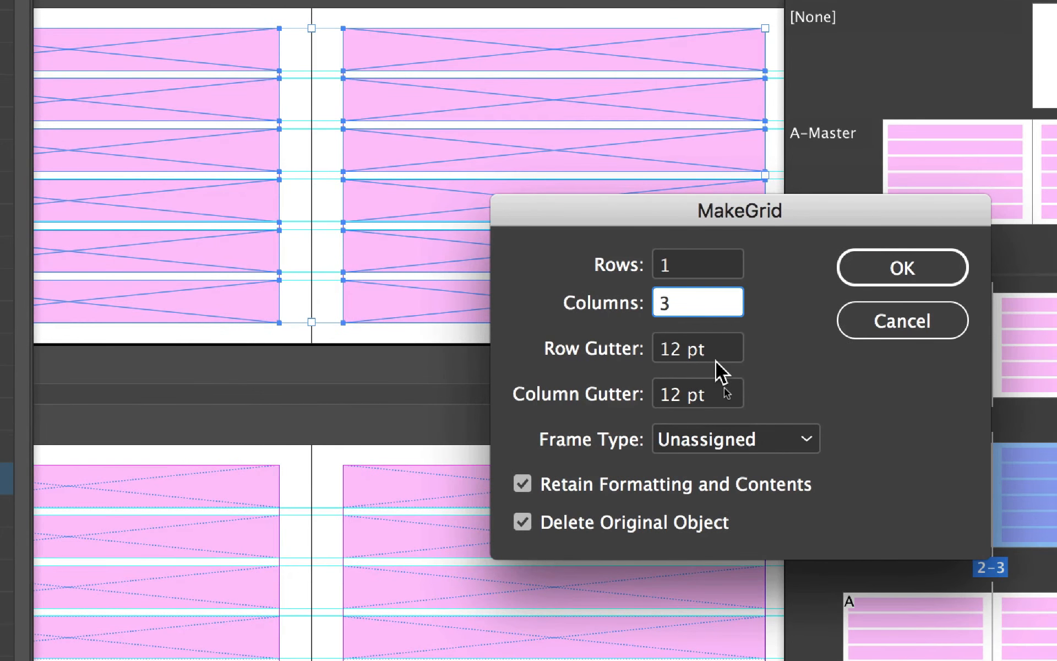
{"action": "left_click", "coordinate": [738, 433]}
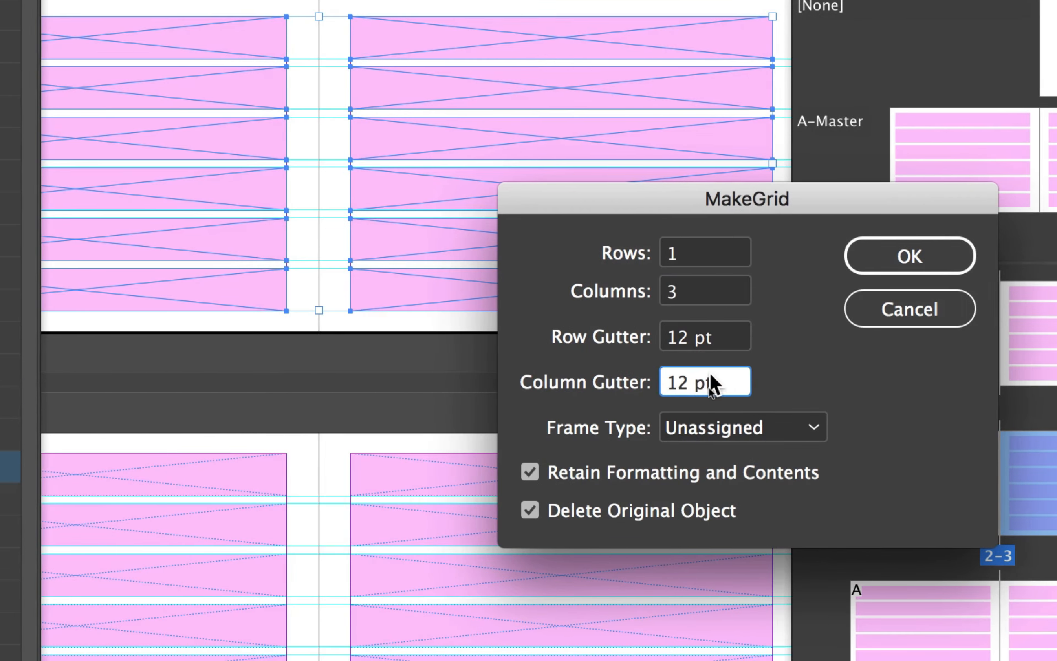
{"action": "left_click_drag", "start_coordinate": [710, 380], "coordinate": [646, 380]}
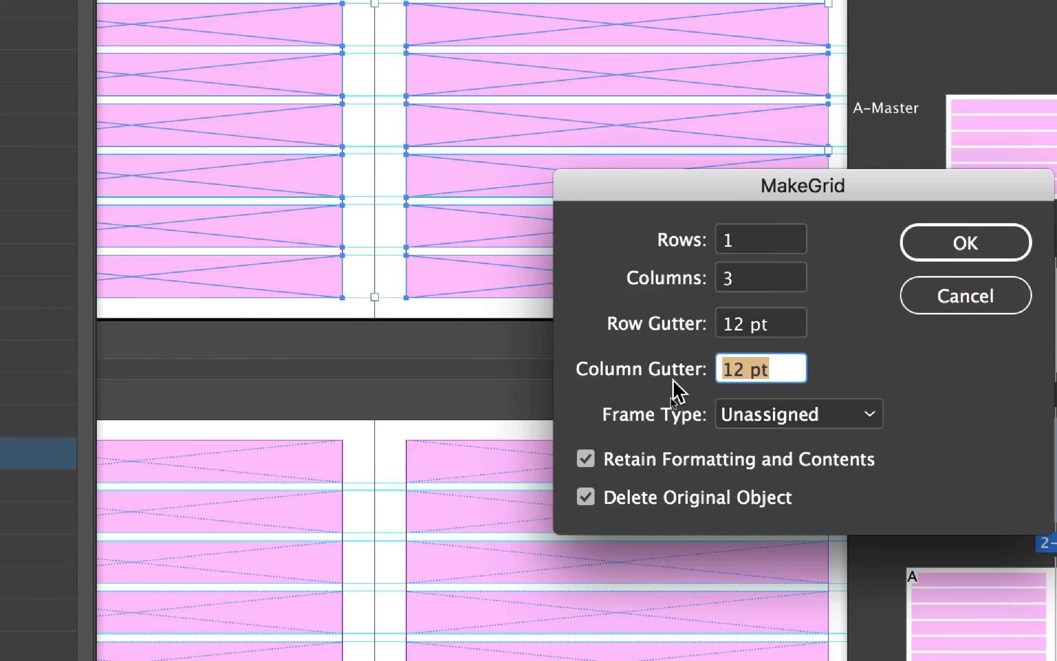
{"action": "type", "text": "5mm"}
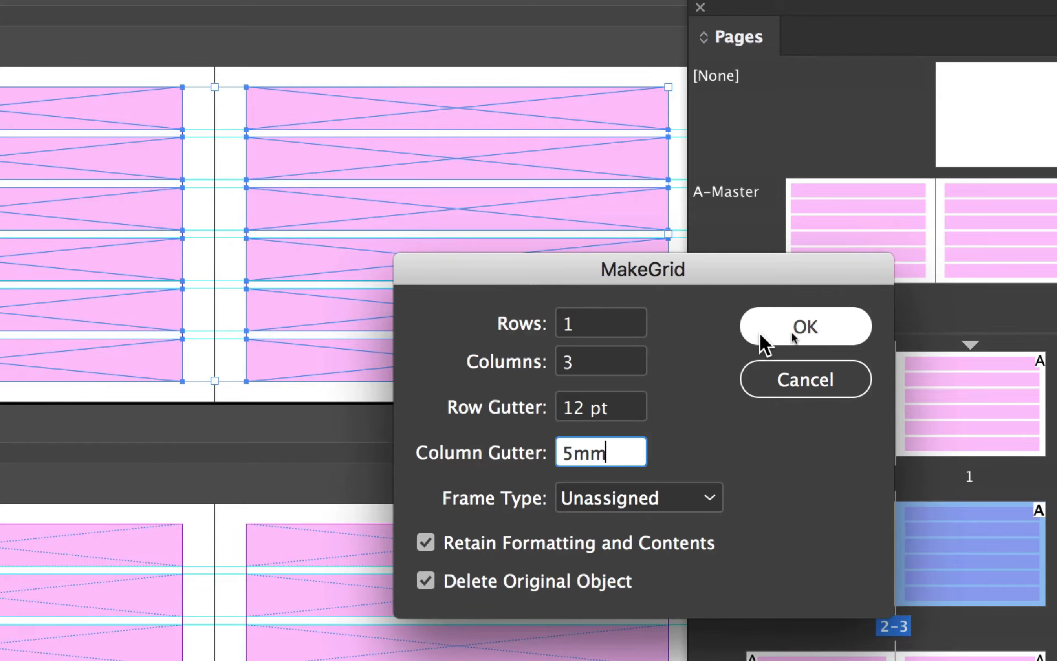
{"action": "left_click", "coordinate": [793, 335]}
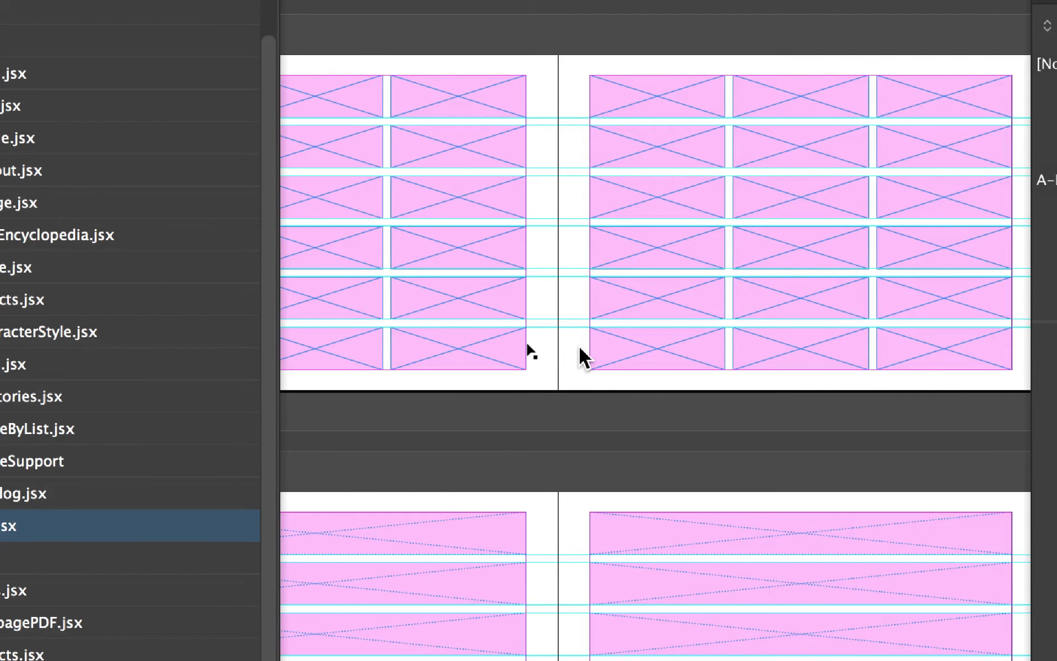
- Bring the whole of spread 2-3 into view and move the Scripts panel down, clear of its frames
{"action": "key", "text": "super+minus"}
{"action": "key", "text": "super+minus"}
{"action": "key", "text": "super+equal"}
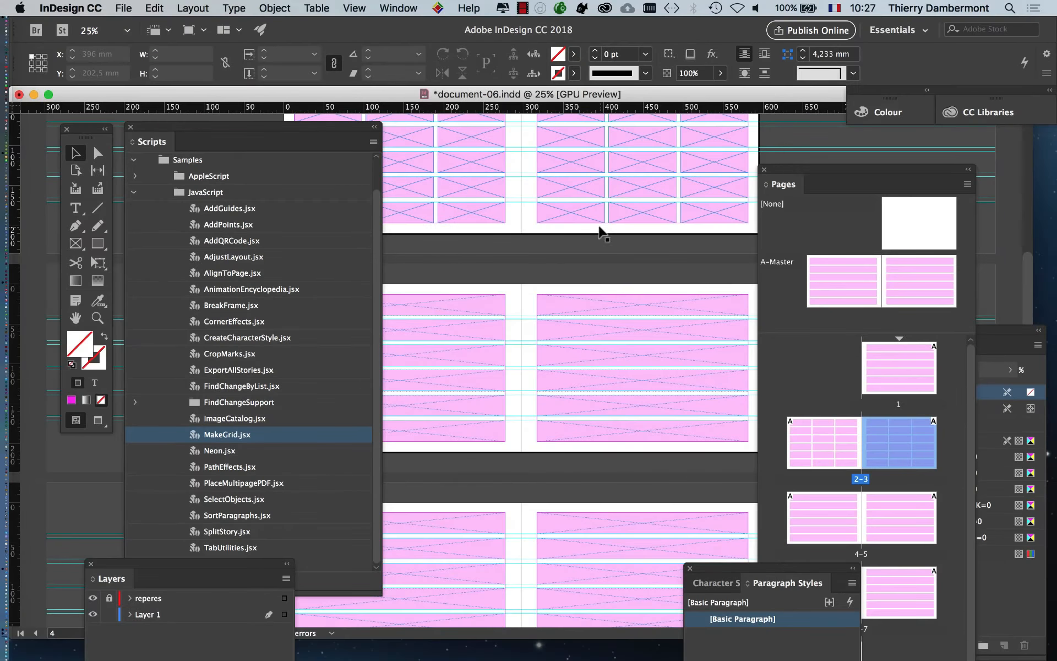
{"action": "left_click_drag", "start_coordinate": [354, 127], "coordinate": [377, 365]}
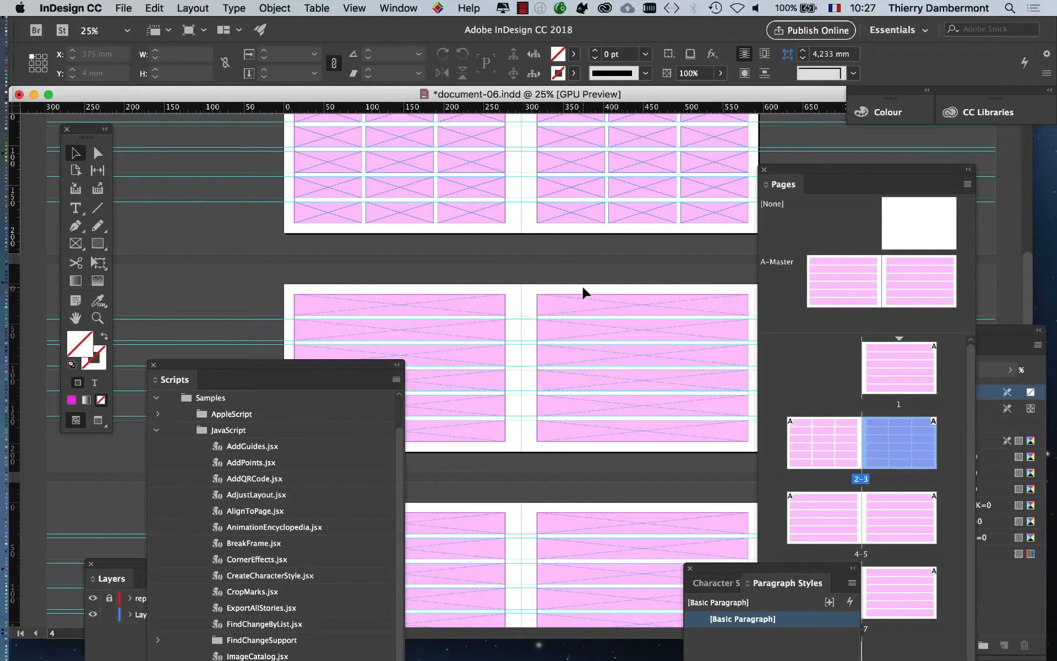
{"action": "scroll", "coordinate": [584, 291], "scroll_direction": "up", "scroll_amount": 1}
{"action": "scroll", "coordinate": [584, 292], "scroll_direction": "up", "scroll_amount": 3}
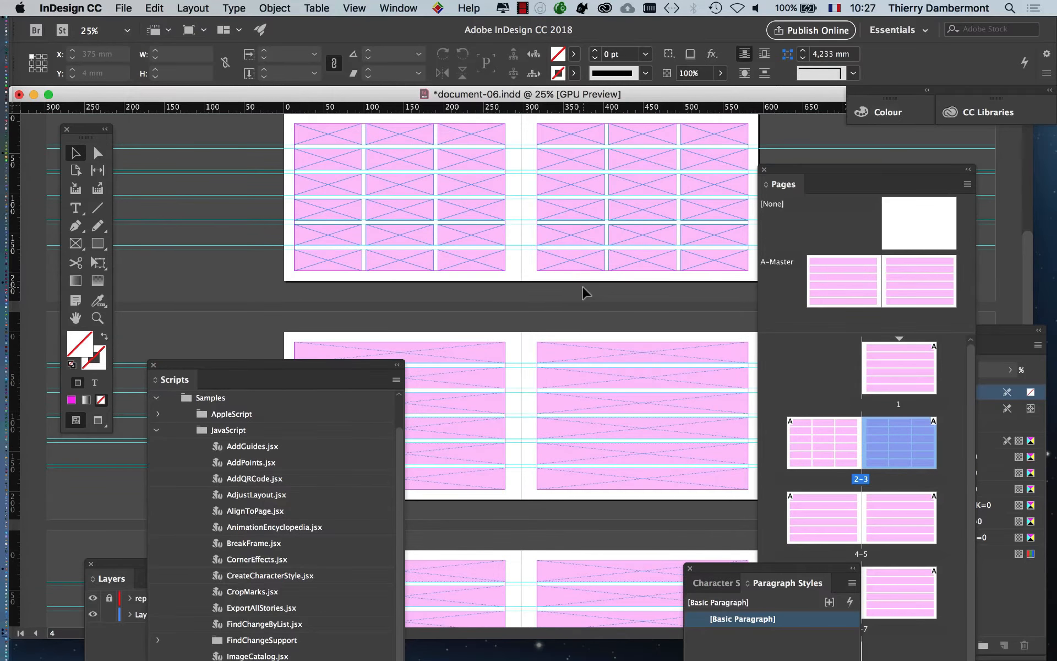
{"action": "scroll", "coordinate": [586, 293], "scroll_direction": "up", "scroll_amount": 4}
{"action": "left_click_drag", "start_coordinate": [388, 369], "coordinate": [364, 435]}
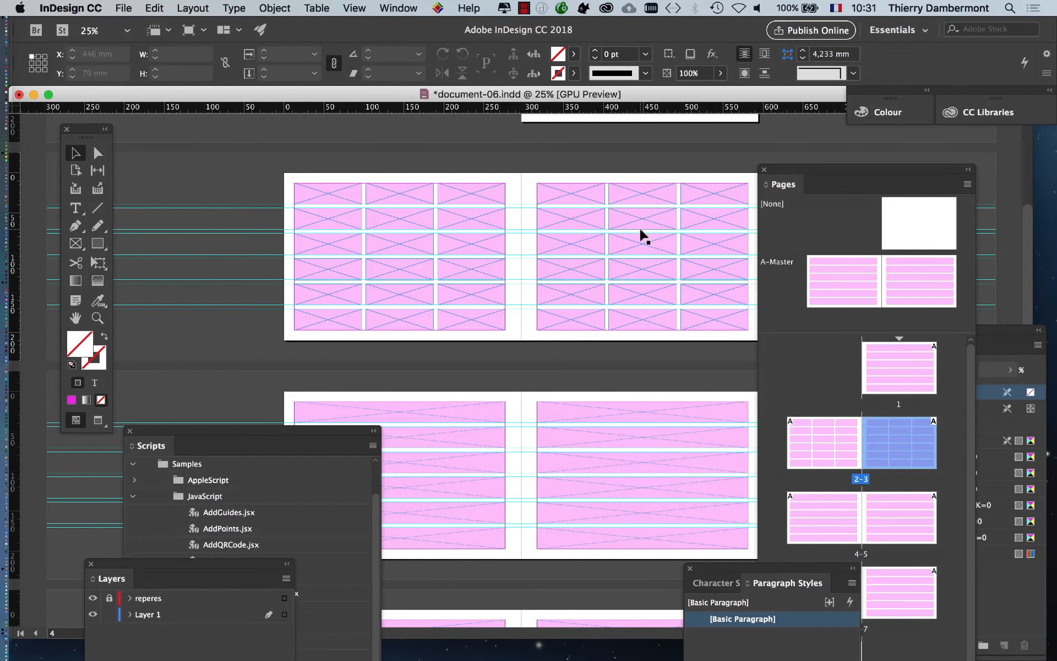
- Examine the column gutters between the split frames on page 3 from the first row down to the last
{"action": "key", "text": "super+equal"}
{"action": "key", "text": "super+equal"}
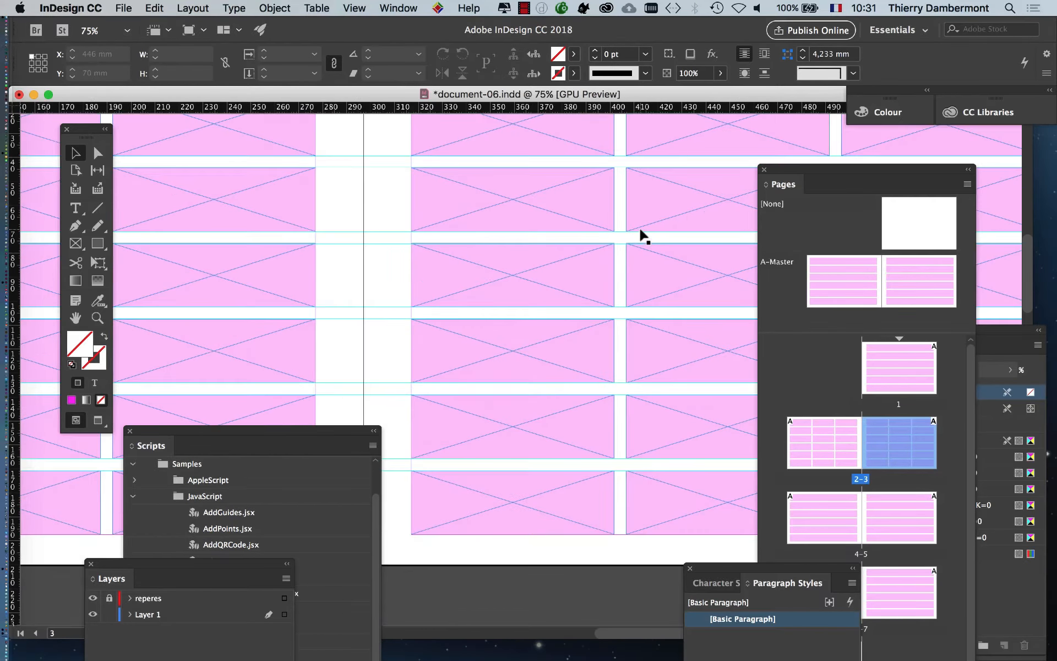
{"action": "left_click_drag", "start_coordinate": [642, 213], "coordinate": [441, 264]}
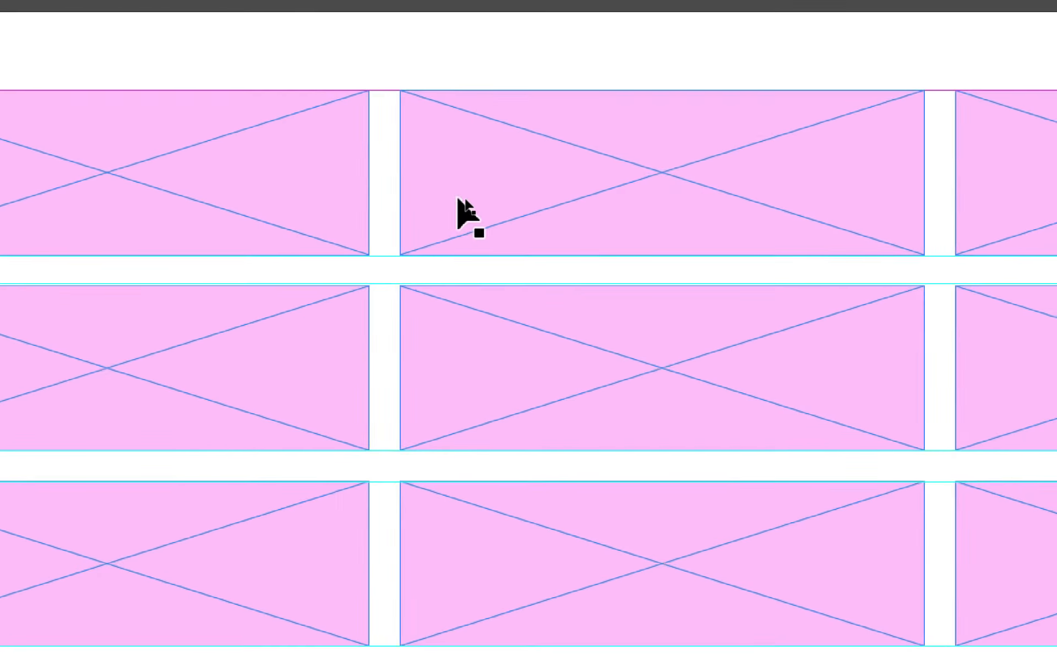
{"action": "left_click", "coordinate": [417, 204]}
{"action": "left_click", "coordinate": [551, 206]}
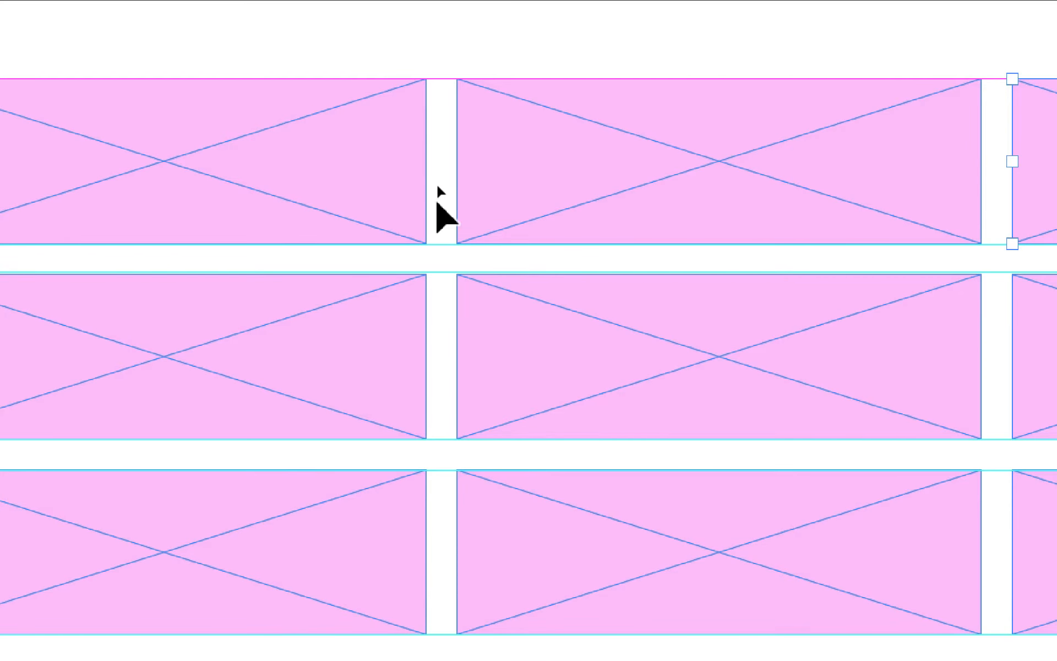
{"action": "left_click", "coordinate": [438, 193]}
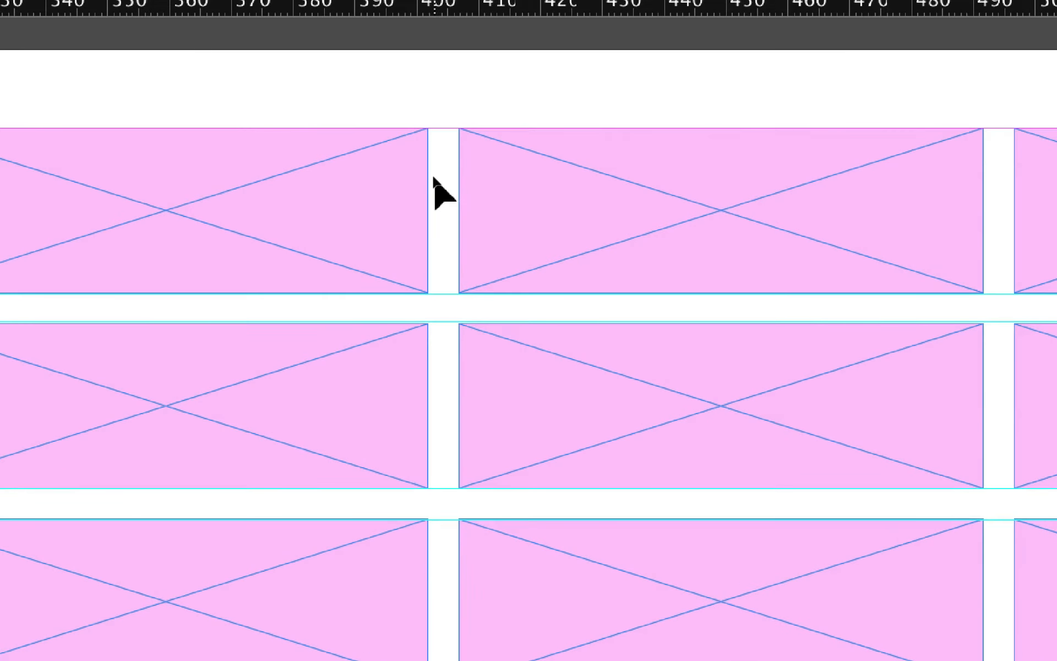
{"action": "right_click", "coordinate": [435, 170]}
{"action": "left_click", "coordinate": [435, 184]}
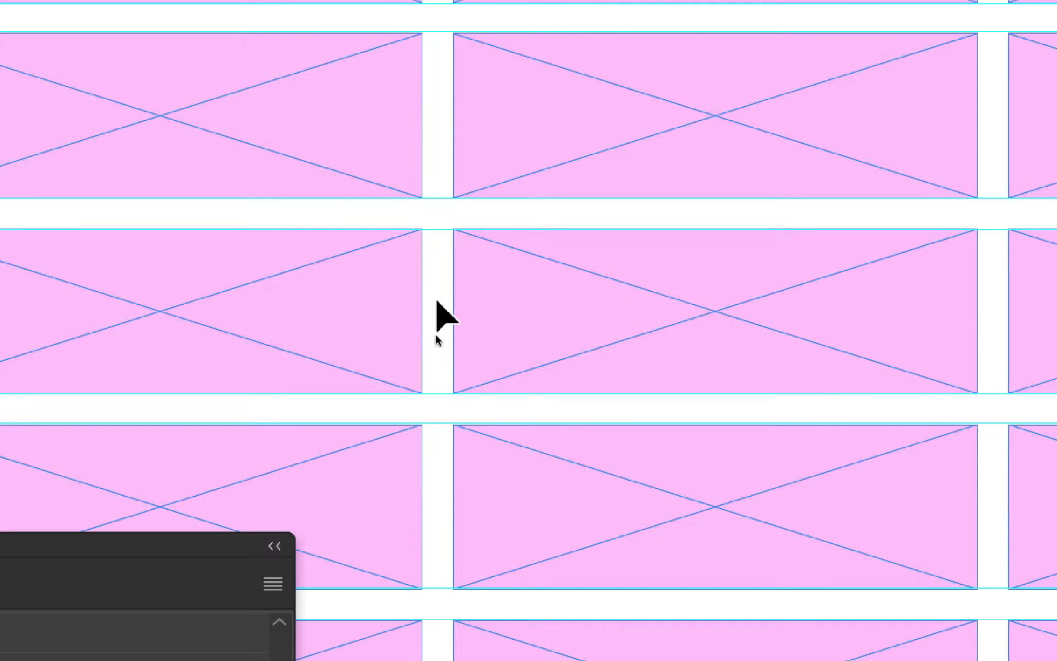
{"action": "right_click", "coordinate": [435, 451]}
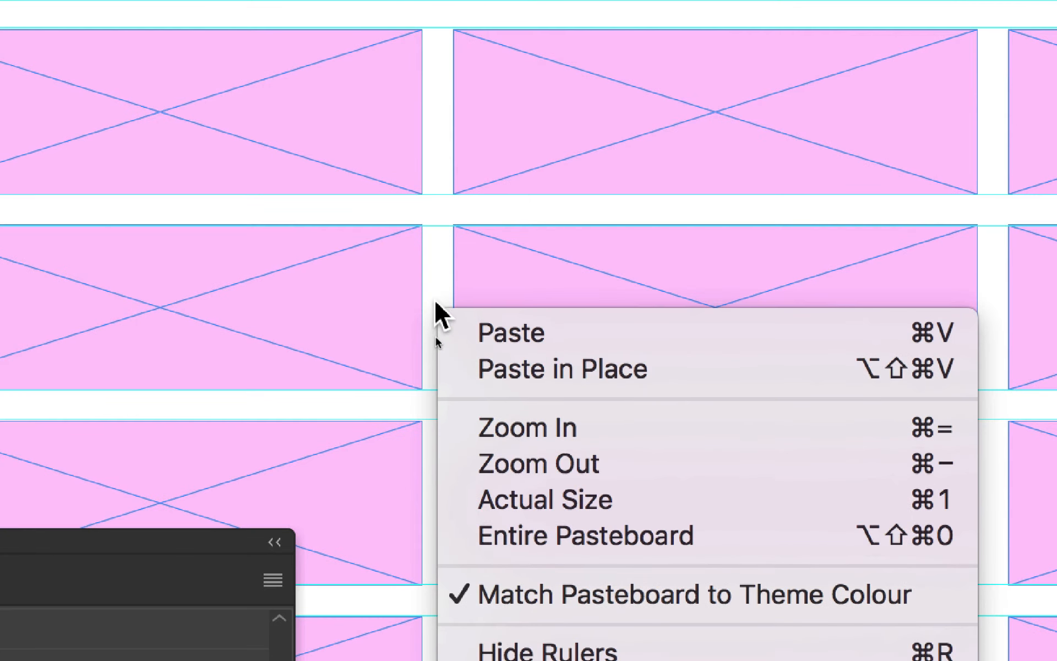
{"action": "left_click", "coordinate": [436, 463]}
{"action": "right_click", "coordinate": [437, 473]}
{"action": "left_click", "coordinate": [437, 469]}
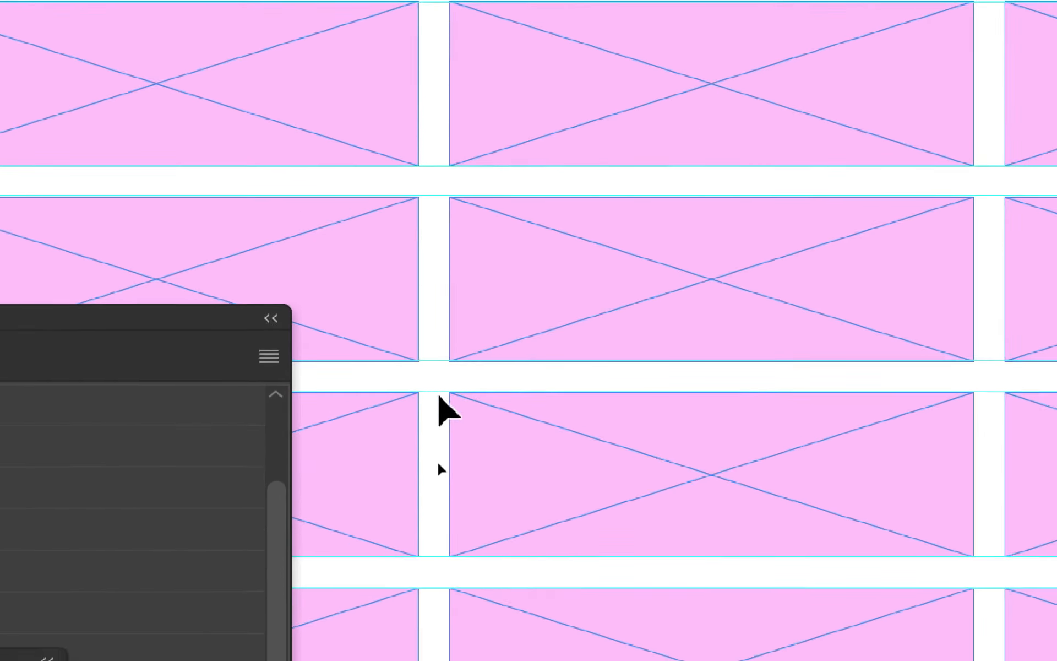
{"action": "right_click", "coordinate": [443, 625]}
{"action": "left_click", "coordinate": [436, 401]}
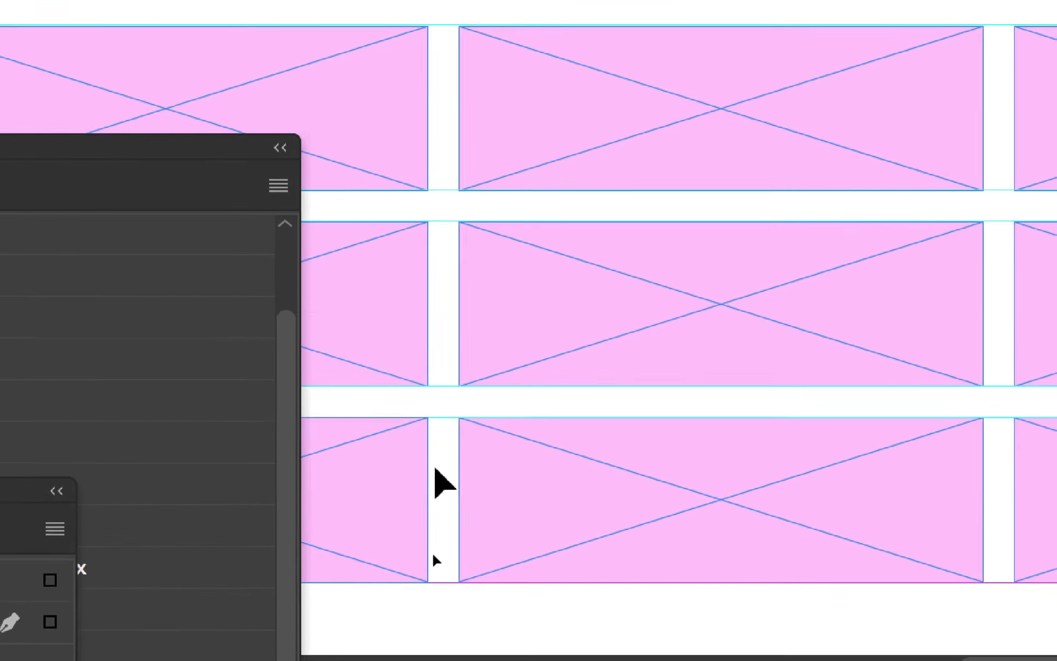
{"action": "right_click", "coordinate": [433, 471]}
{"action": "left_click", "coordinate": [433, 468]}
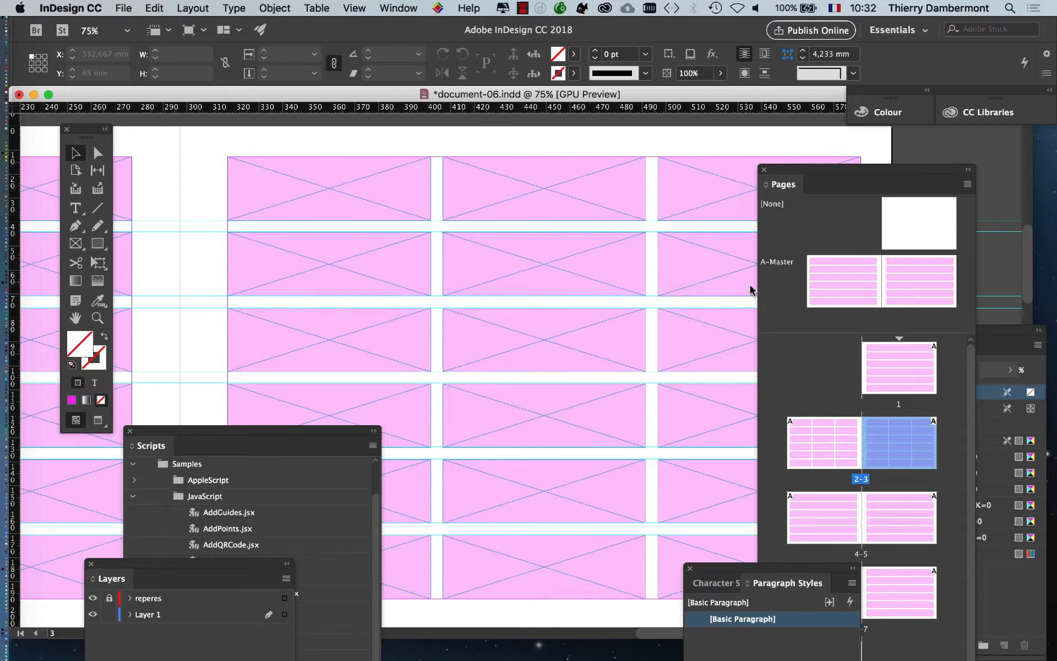
- Go to spread 4-5 and move the Pages panel away so the spread's frames are accessible
{"action": "scroll", "coordinate": [869, 474], "scroll_direction": "down", "scroll_amount": 1}
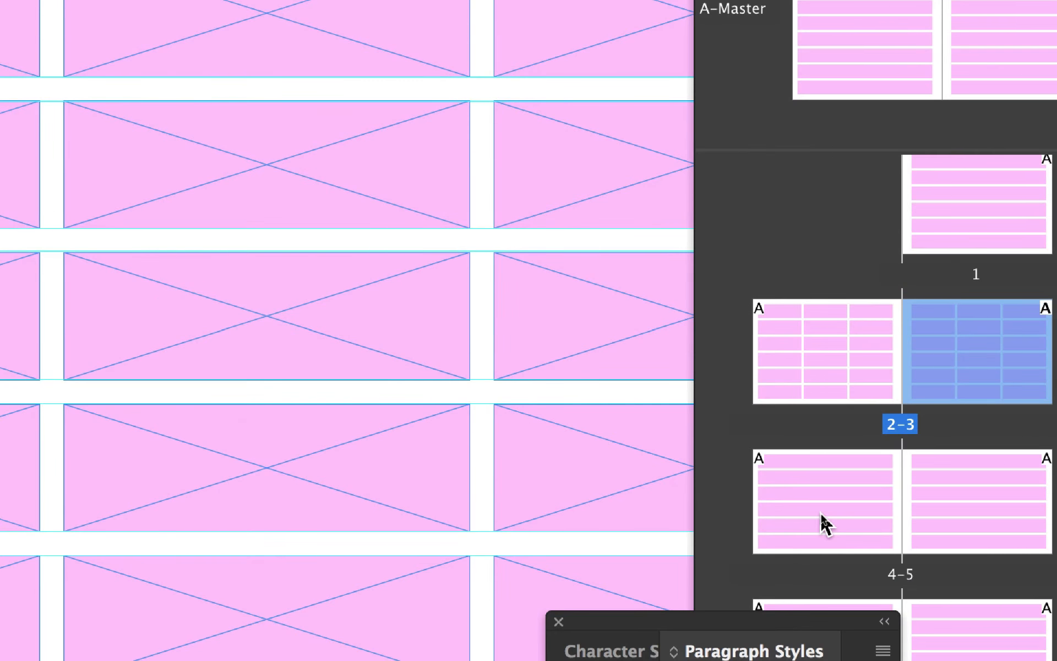
{"action": "left_click", "coordinate": [820, 514]}
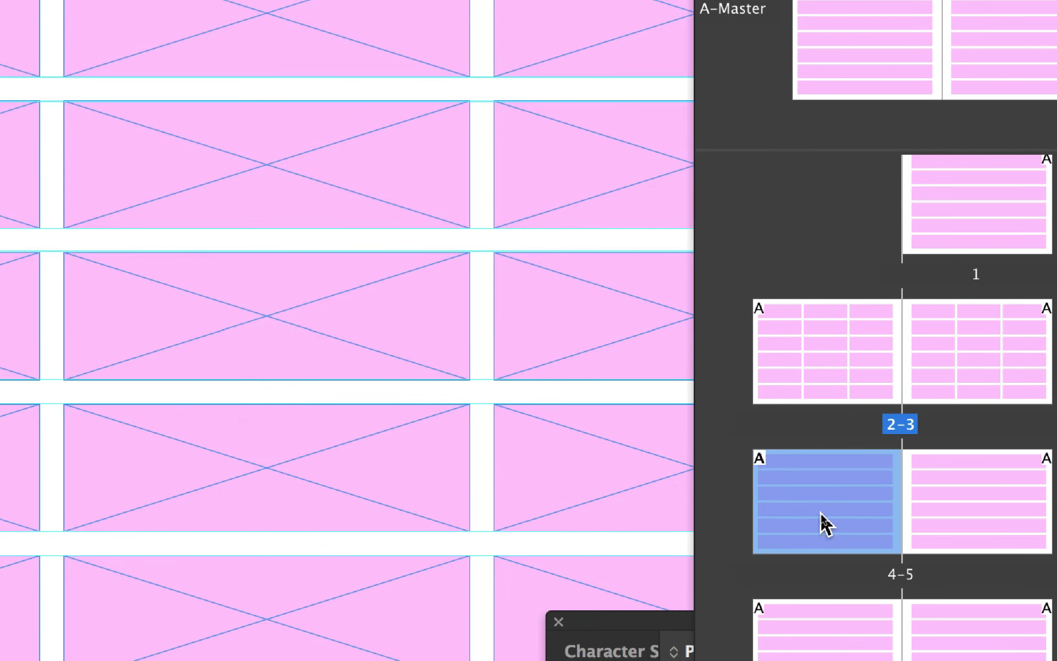
{"action": "double_click", "coordinate": [820, 513]}
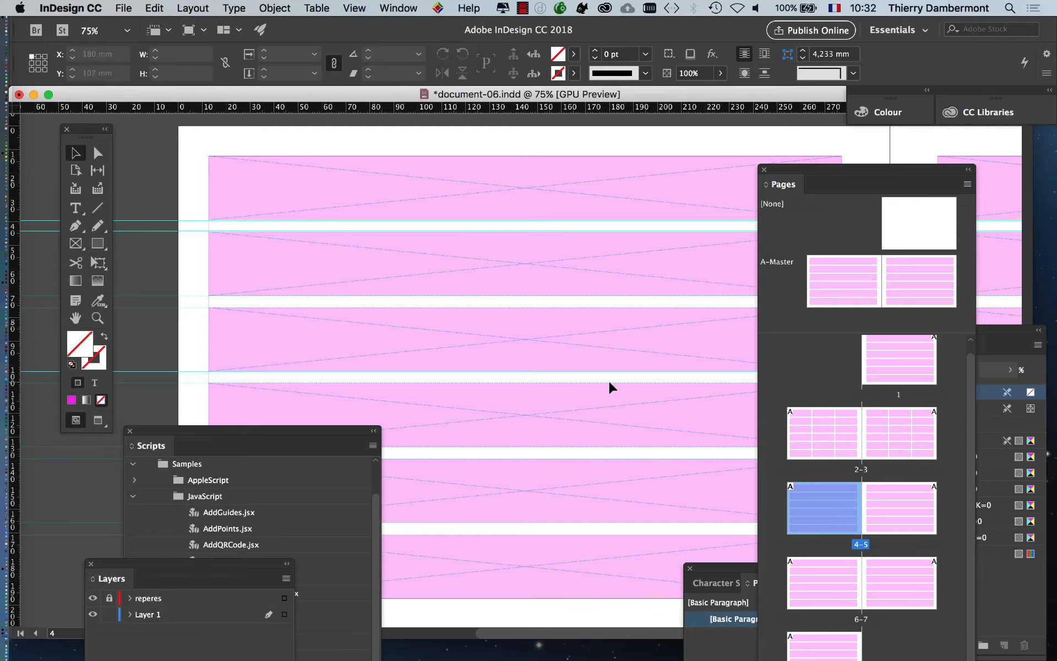
{"action": "key", "text": "super+minus"}
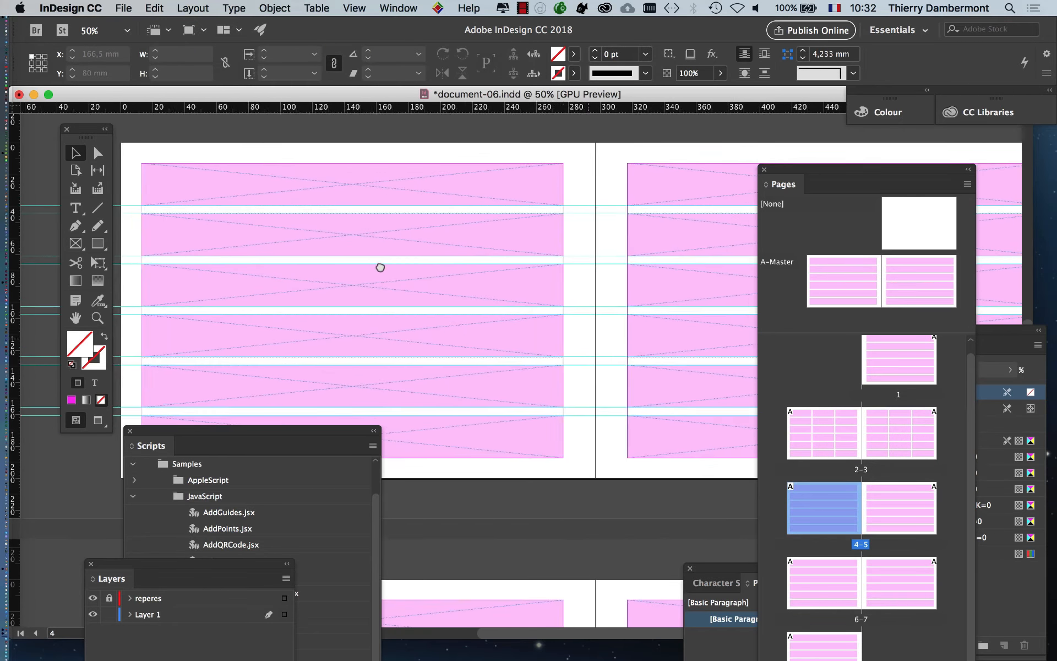
{"action": "left_click_drag", "start_coordinate": [379, 267], "coordinate": [372, 262]}
{"action": "left_click_drag", "start_coordinate": [788, 168], "coordinate": [827, 412]}
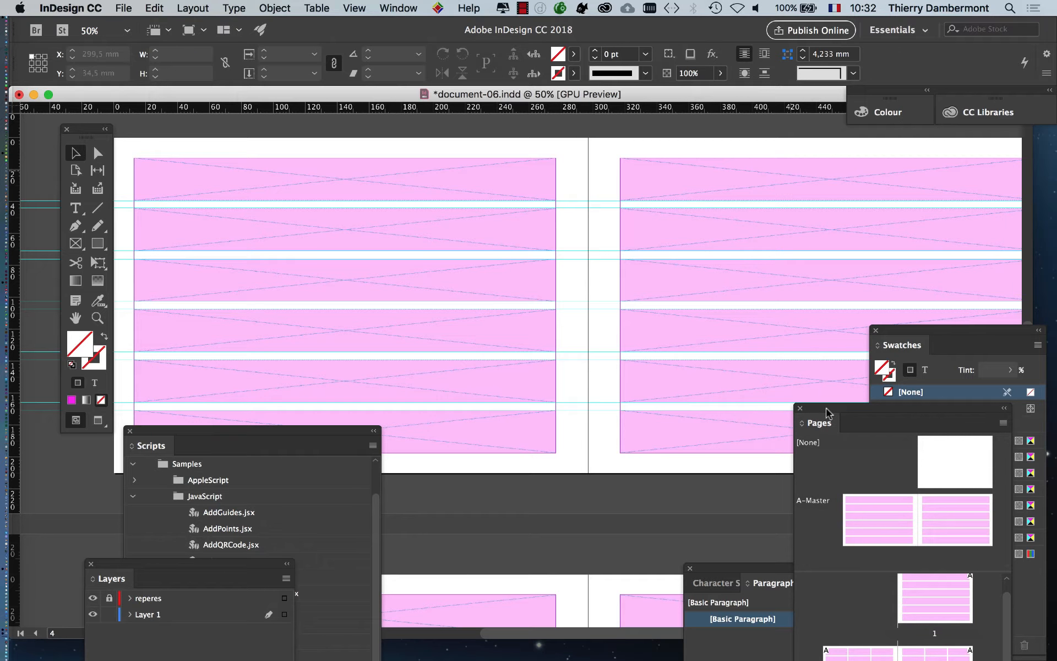
- Override the six pink master frames on page 4, keeping them all selected
{"action": "left_click", "coordinate": [527, 179]}
{"action": "left_click", "coordinate": [530, 239], "text": "shift"}
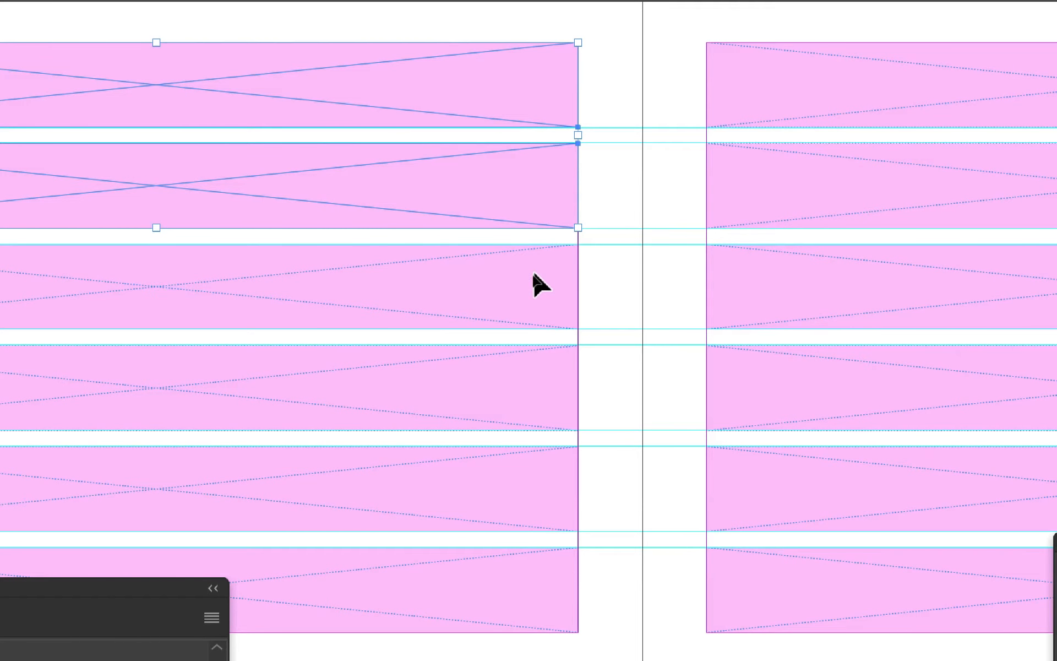
{"action": "left_click", "coordinate": [533, 274], "text": "shift"}
{"action": "left_click", "coordinate": [515, 394], "text": "shift"}
{"action": "left_click", "coordinate": [527, 344], "text": "shift"}
{"action": "left_click", "coordinate": [541, 435], "text": "shift"}
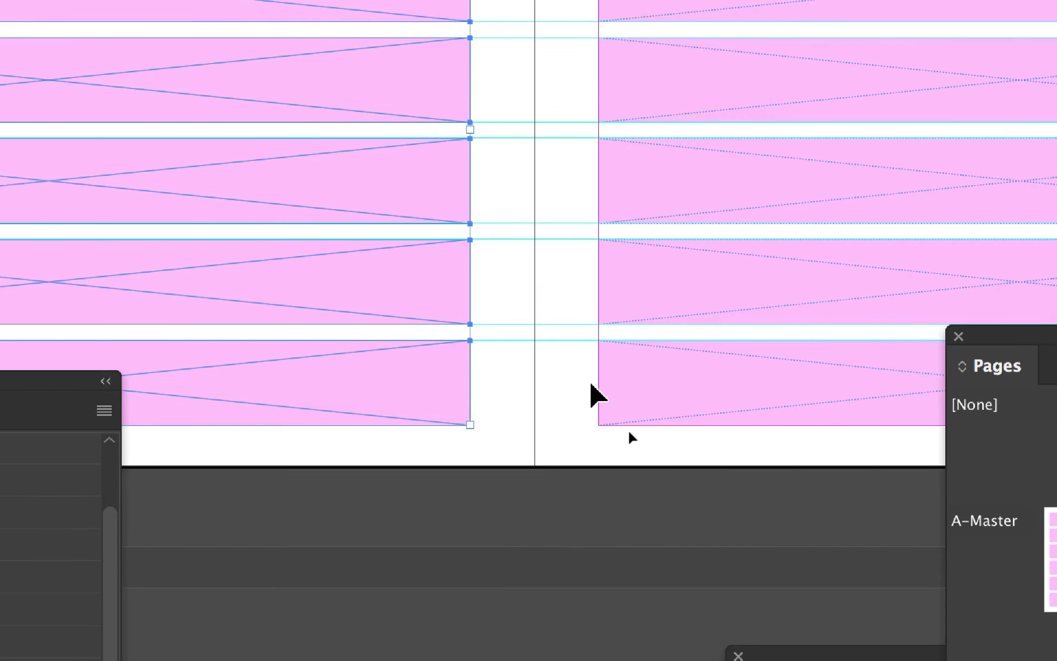
- Override the six pink master frames on page 5 as well, adding them to the selected frames of page 4
{"action": "left_click", "coordinate": [773, 429], "text": "shift"}
{"action": "left_click", "coordinate": [611, 349], "text": "shift"}
{"action": "left_click", "coordinate": [609, 248], "text": "shift"}
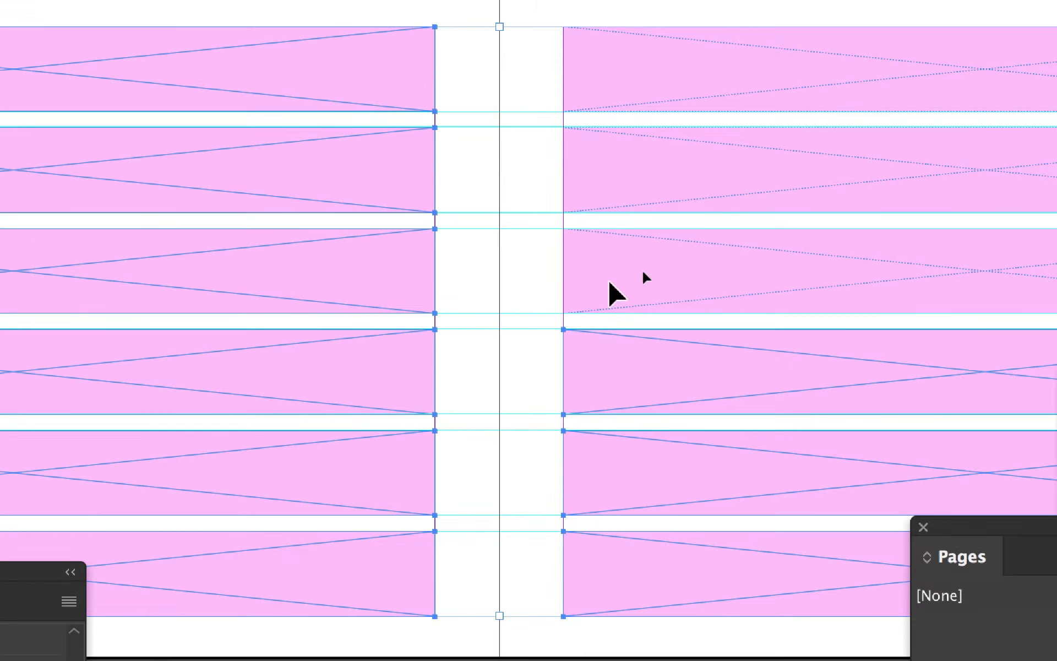
{"action": "left_click", "coordinate": [606, 150], "text": "shift"}
{"action": "left_click", "coordinate": [596, 60], "text": "shift"}
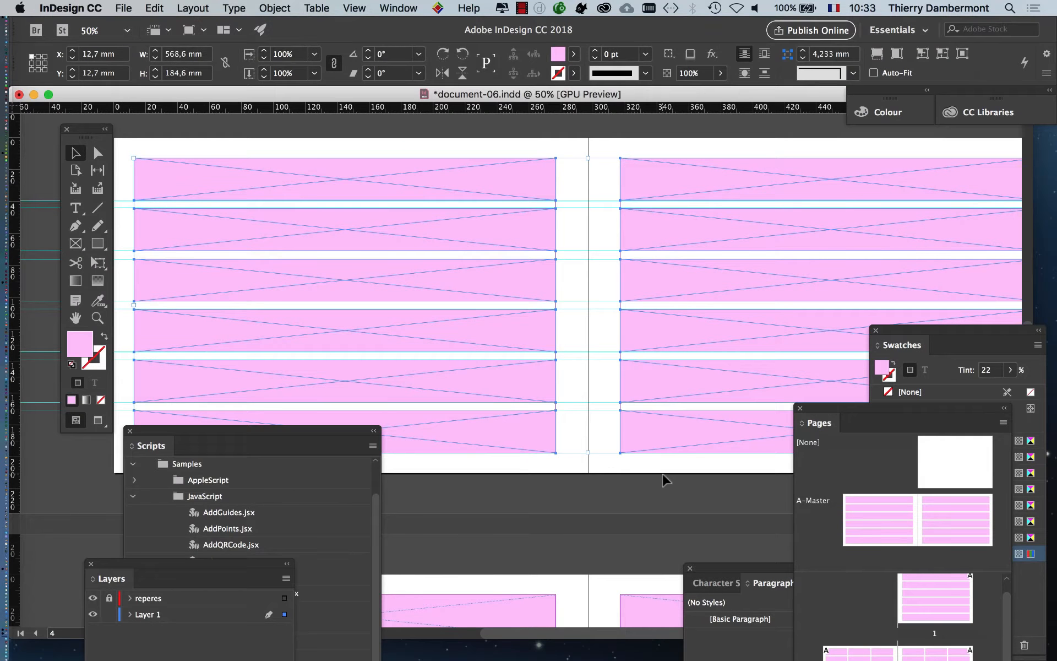
- Place the Pages and Scripts panels next to each other beside spread 4-5, keeping its twelve frames selected
{"action": "left_click_drag", "start_coordinate": [825, 412], "coordinate": [841, 141]}
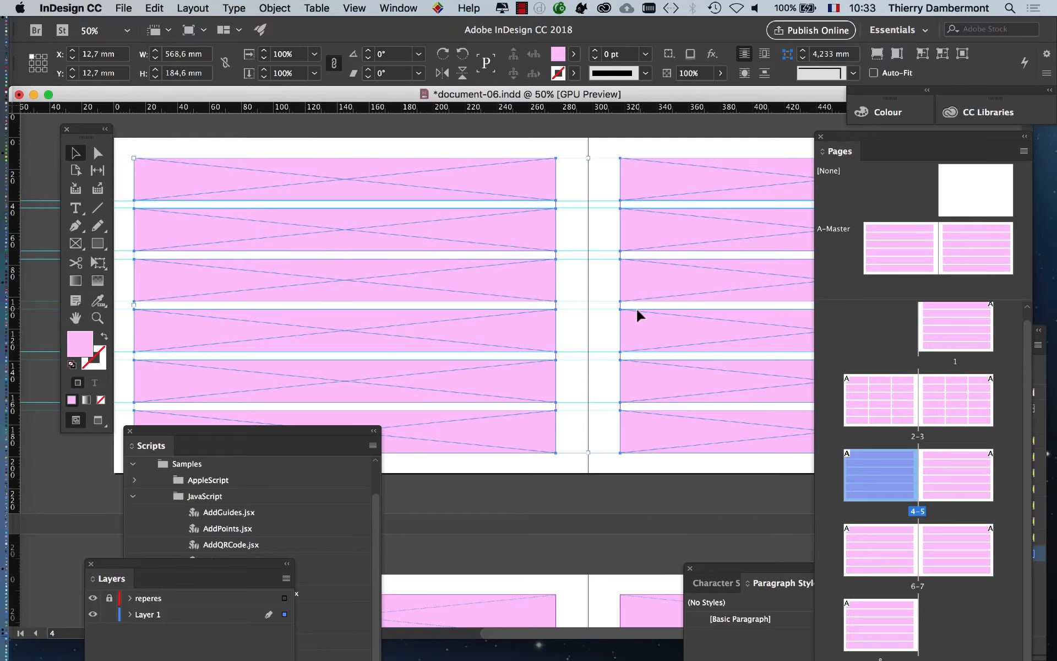
{"action": "key", "text": "super+minus"}
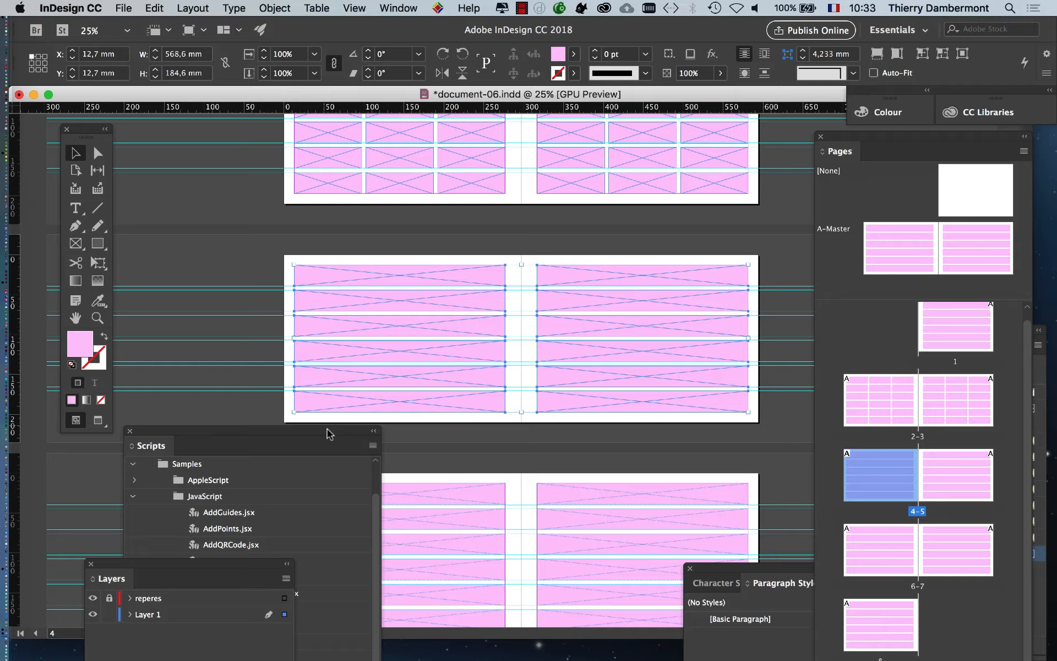
{"action": "left_click_drag", "start_coordinate": [329, 433], "coordinate": [807, 142]}
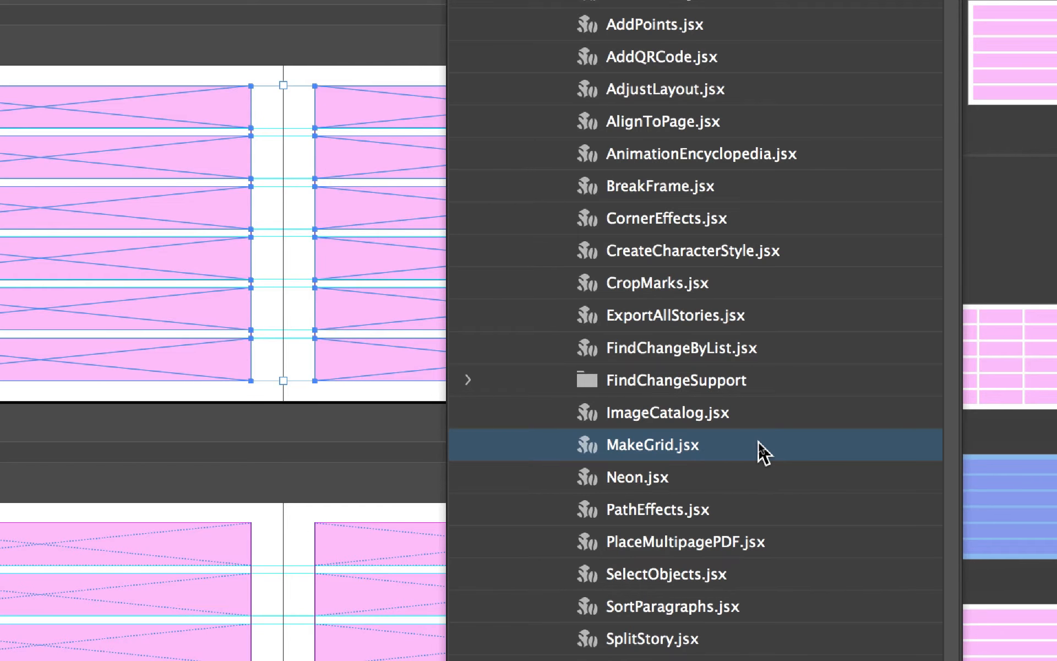
- Run the MakeGrid script on the selected frames of spread 4-5 with 1 row, 4 columns and a 5 mm column gutter
{"action": "double_click", "coordinate": [758, 442]}
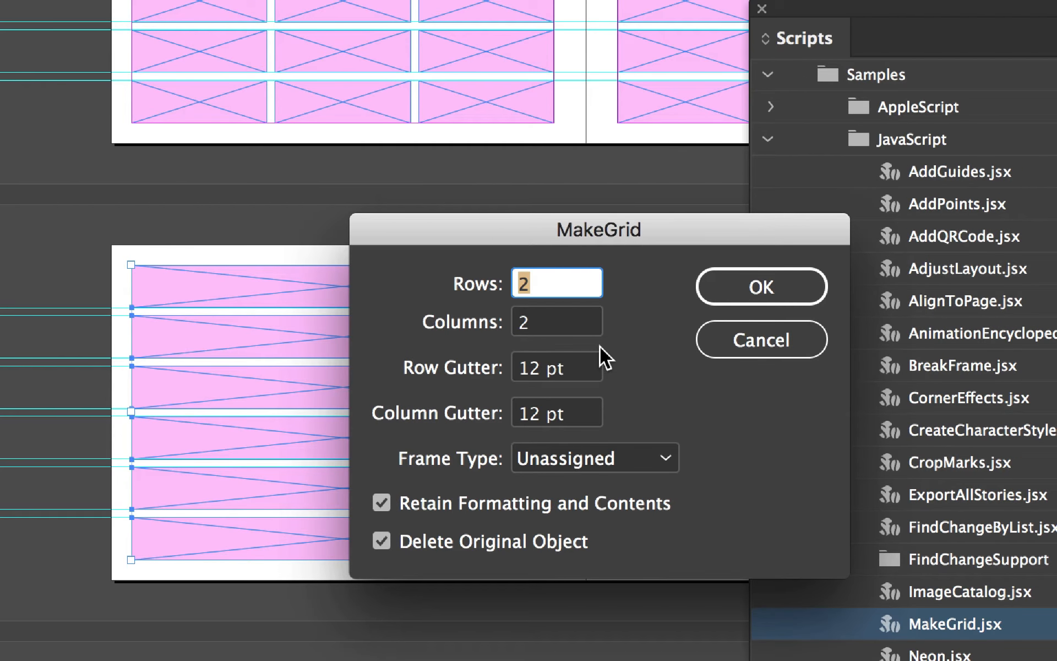
{"action": "type", "text": "1"}
{"action": "key", "text": "Tab"}
{"action": "type", "text": "4"}
{"action": "key", "text": "Tab"}
{"action": "key", "text": "Tab"}
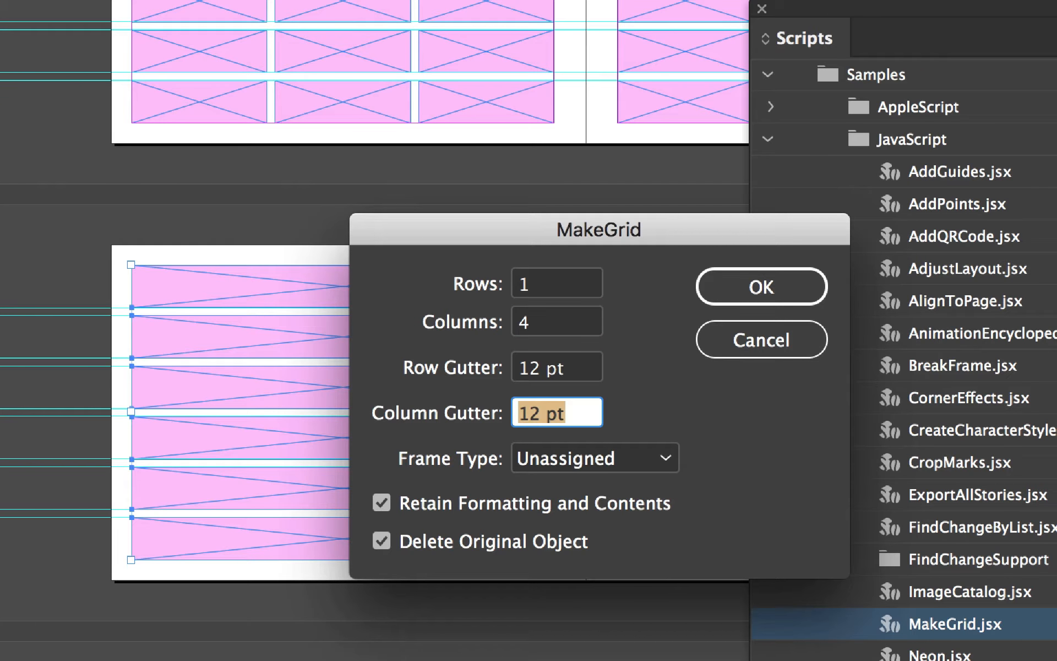
{"action": "type", "text": "5mm"}
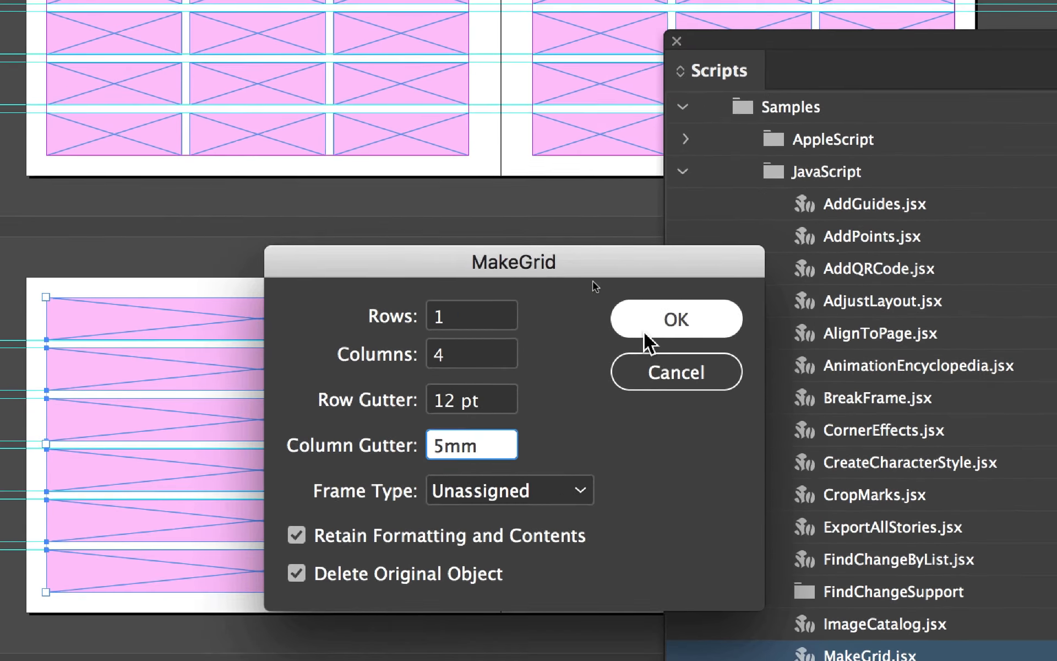
{"action": "left_click", "coordinate": [732, 198]}
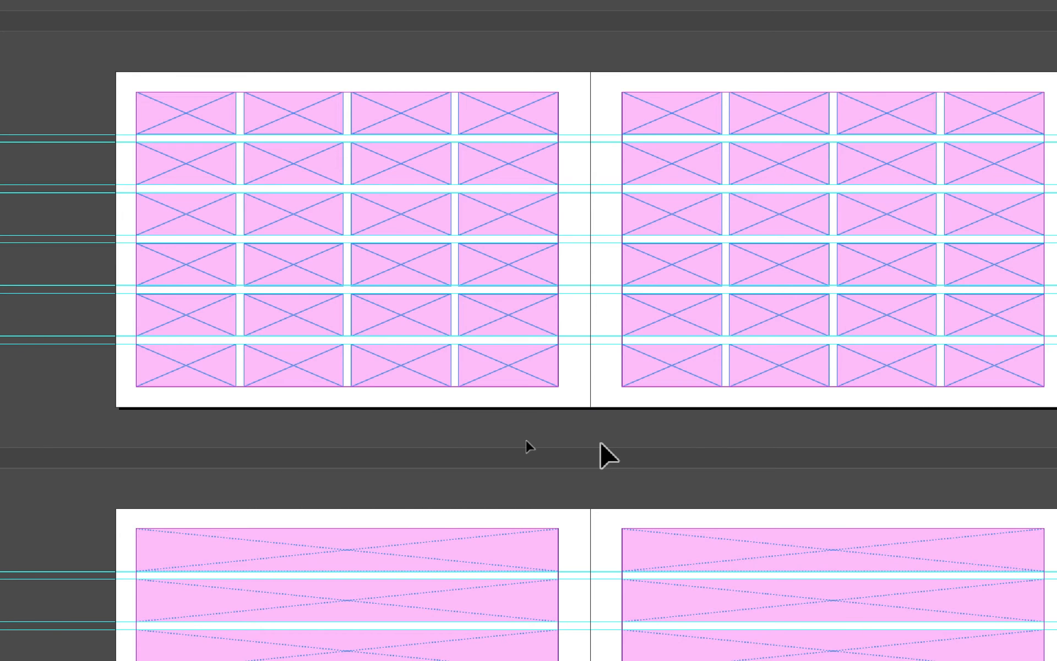
- Save the document under the new name document-07.indd in the InDesign SESSION 1 folder
{"action": "scroll", "coordinate": [600, 440], "scroll_direction": "up", "scroll_amount": 3}
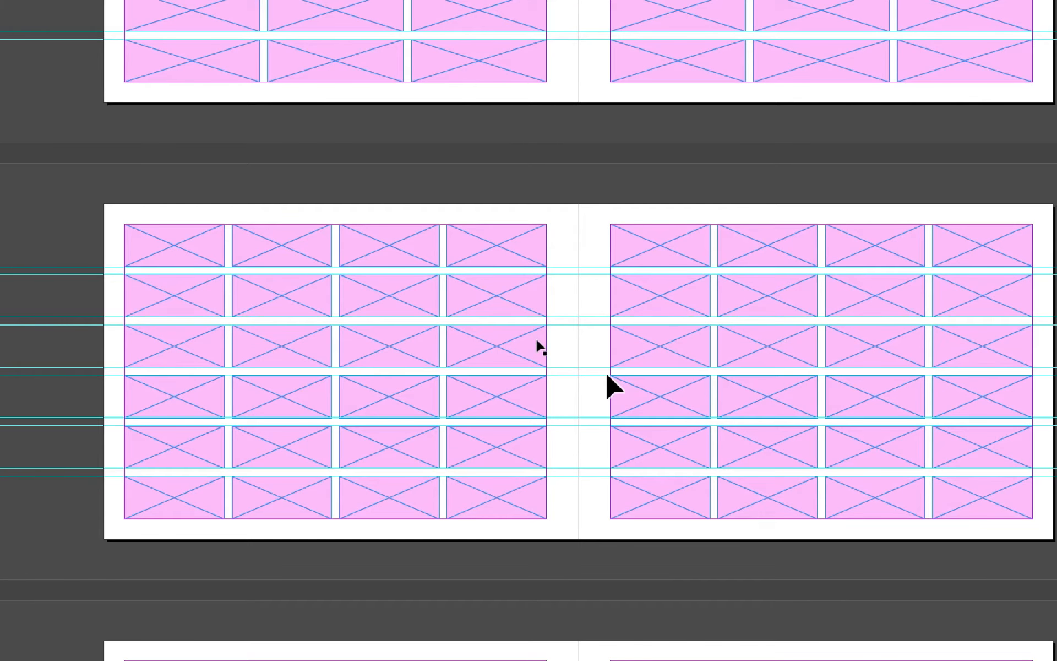
{"action": "scroll", "coordinate": [607, 376], "scroll_direction": "up", "scroll_amount": 2}
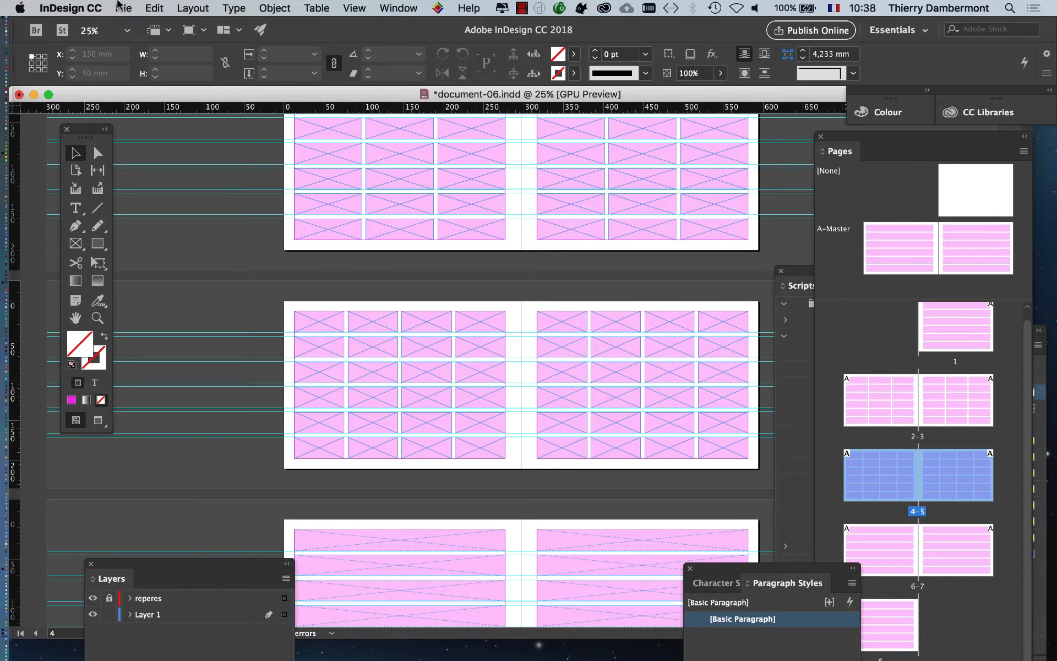
{"action": "left_click", "coordinate": [124, 8]}
{"action": "left_click", "coordinate": [175, 119]}
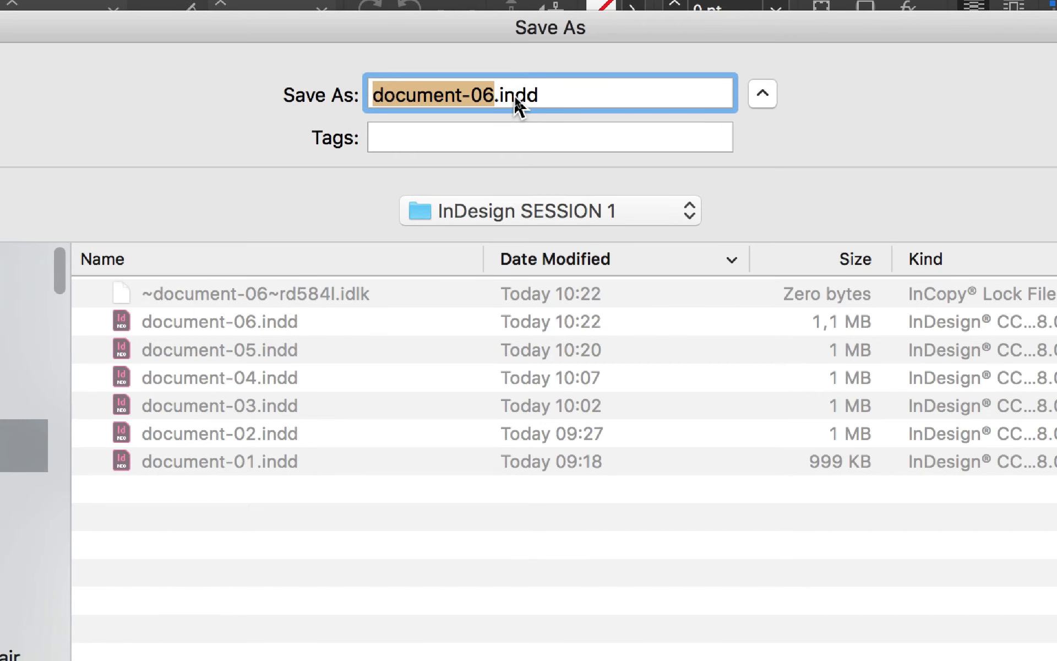
{"action": "left_click", "coordinate": [504, 95]}
{"action": "left_click_drag", "start_coordinate": [494, 95], "coordinate": [485, 95]}
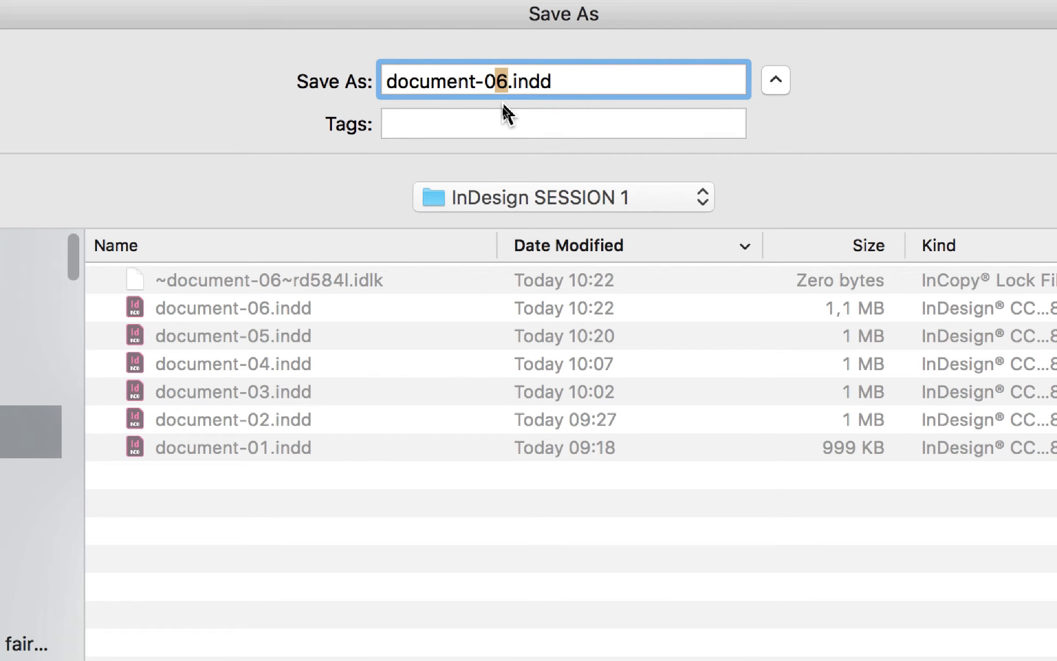
{"action": "type", "text": "7"}
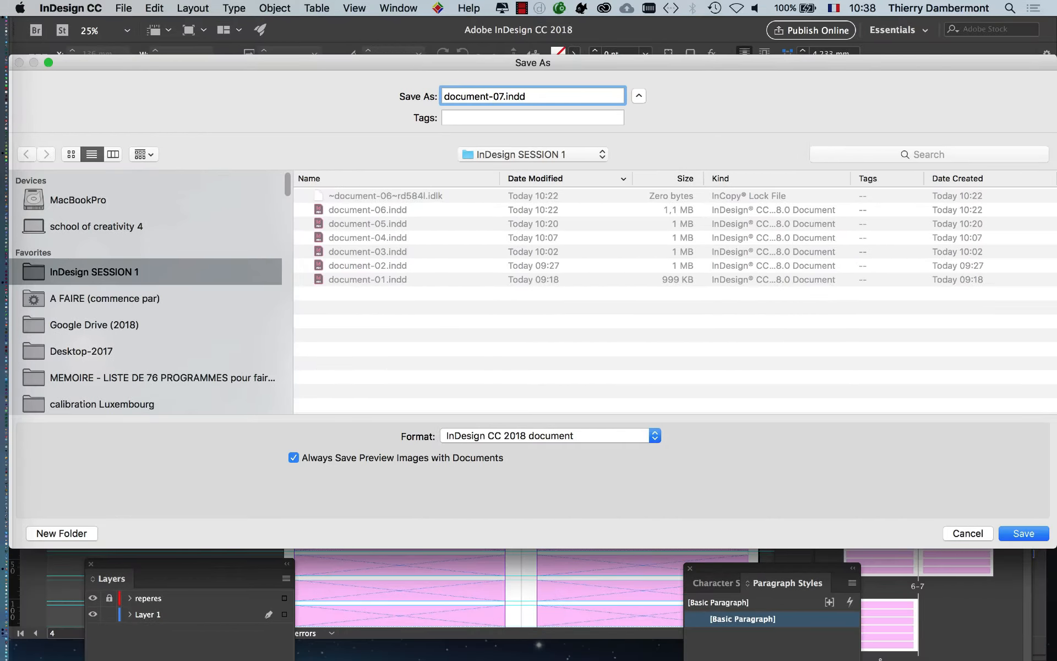
{"action": "key", "text": "Return"}
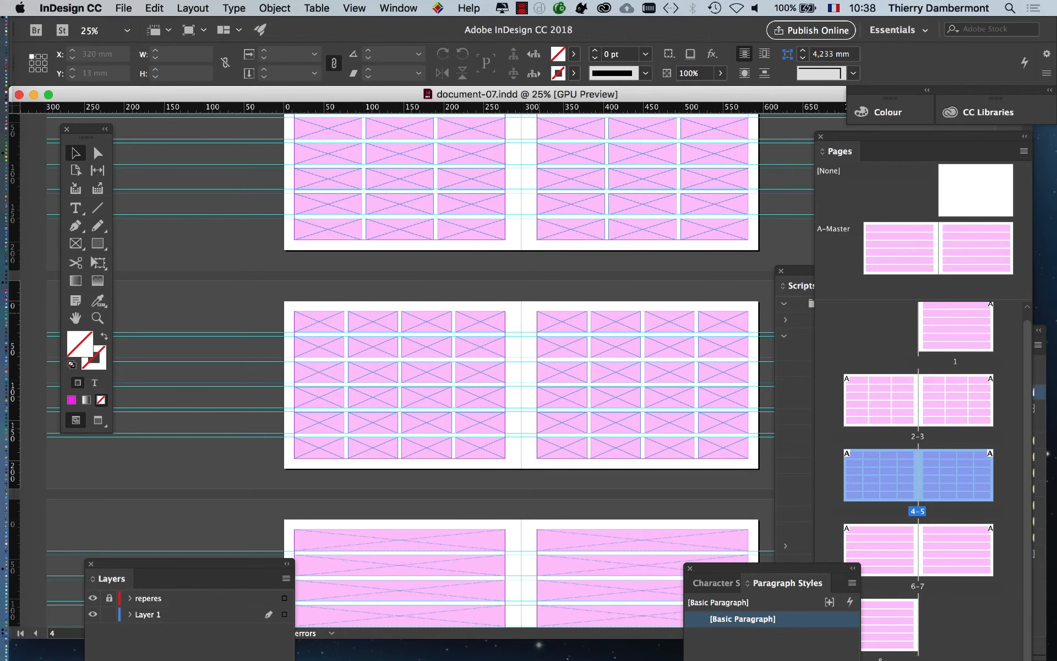
- Enlarge the masters area of the Pages panel, go to spread 2-3 and select both of its pages
{"action": "scroll", "coordinate": [599, 311], "scroll_direction": "down", "scroll_amount": 3}
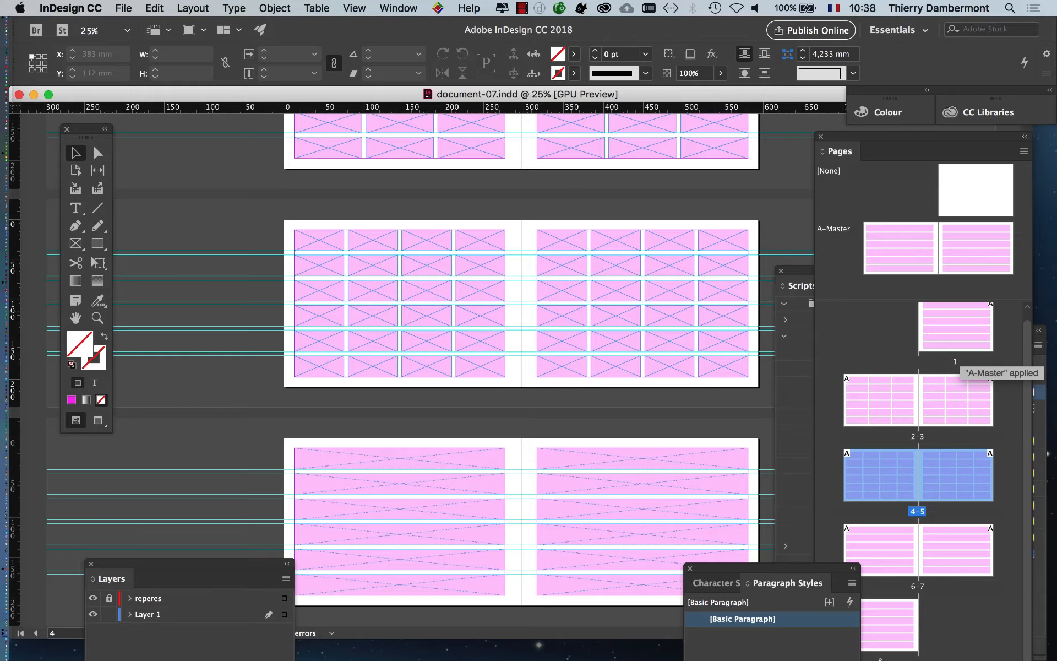
{"action": "left_click", "coordinate": [952, 299]}
{"action": "left_click_drag", "start_coordinate": [952, 299], "coordinate": [952, 383]}
{"action": "left_click", "coordinate": [903, 494]}
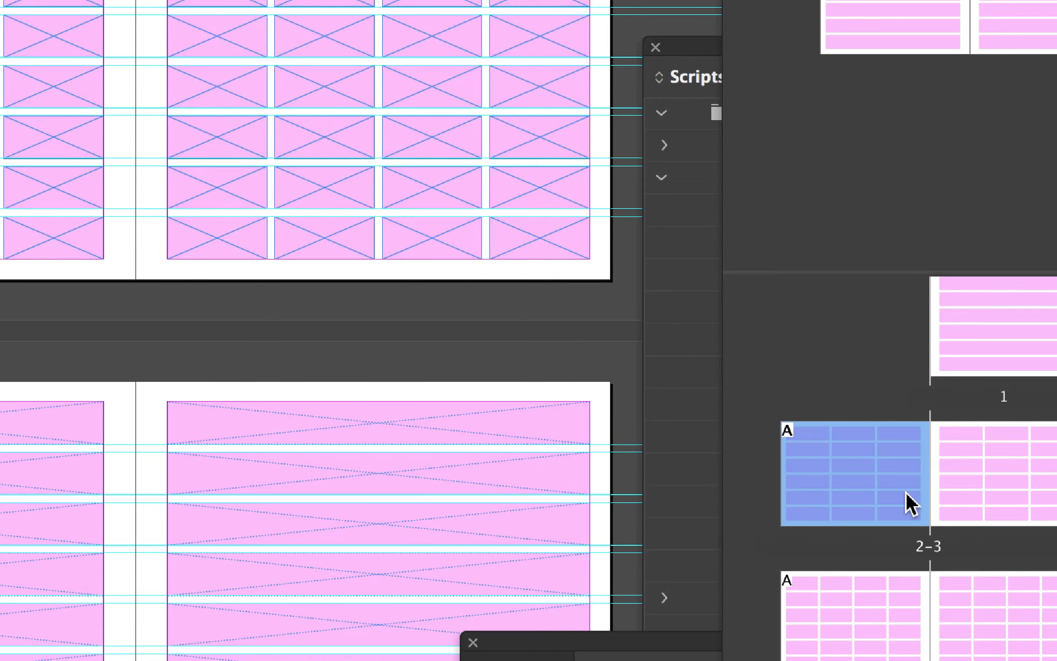
{"action": "left_click", "coordinate": [998, 501], "text": "shift"}
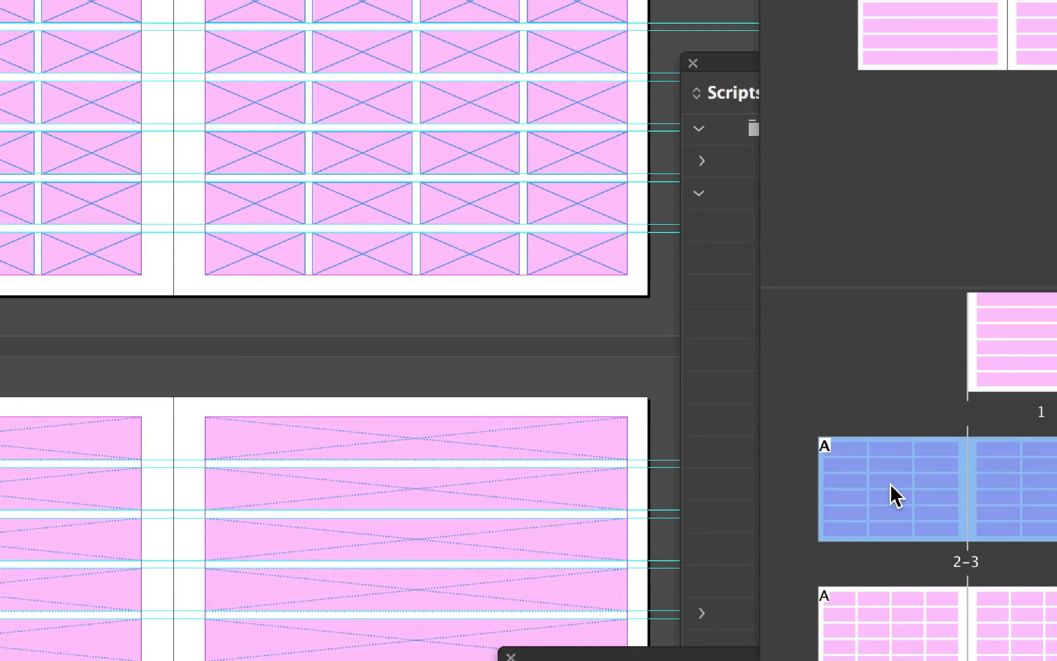
{"action": "double_click", "coordinate": [767, 467]}
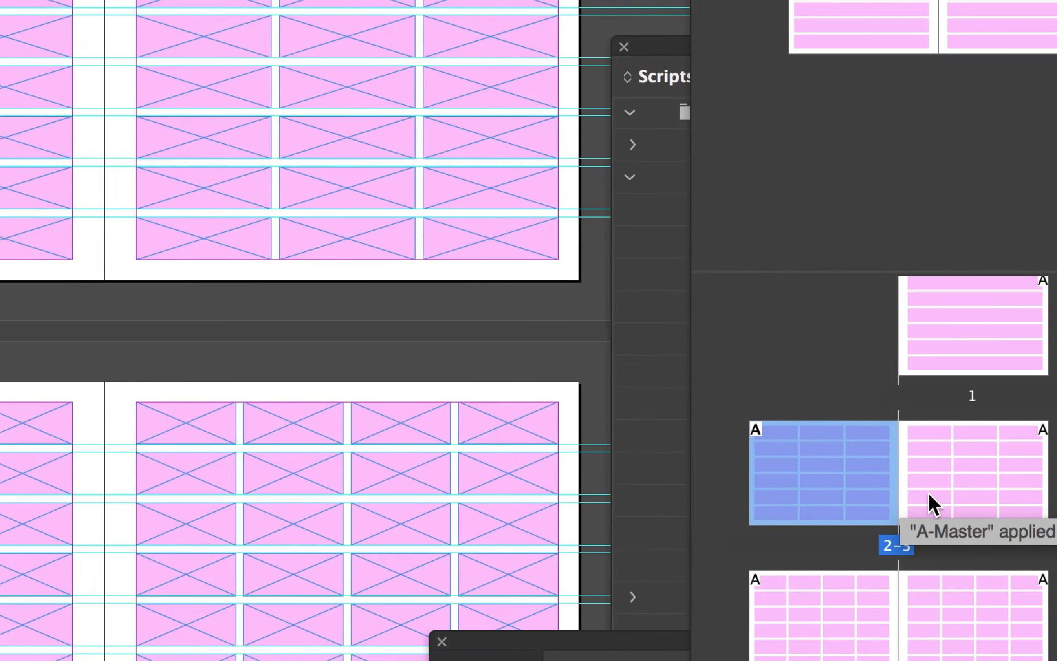
{"action": "left_click", "coordinate": [1001, 490], "text": "shift"}
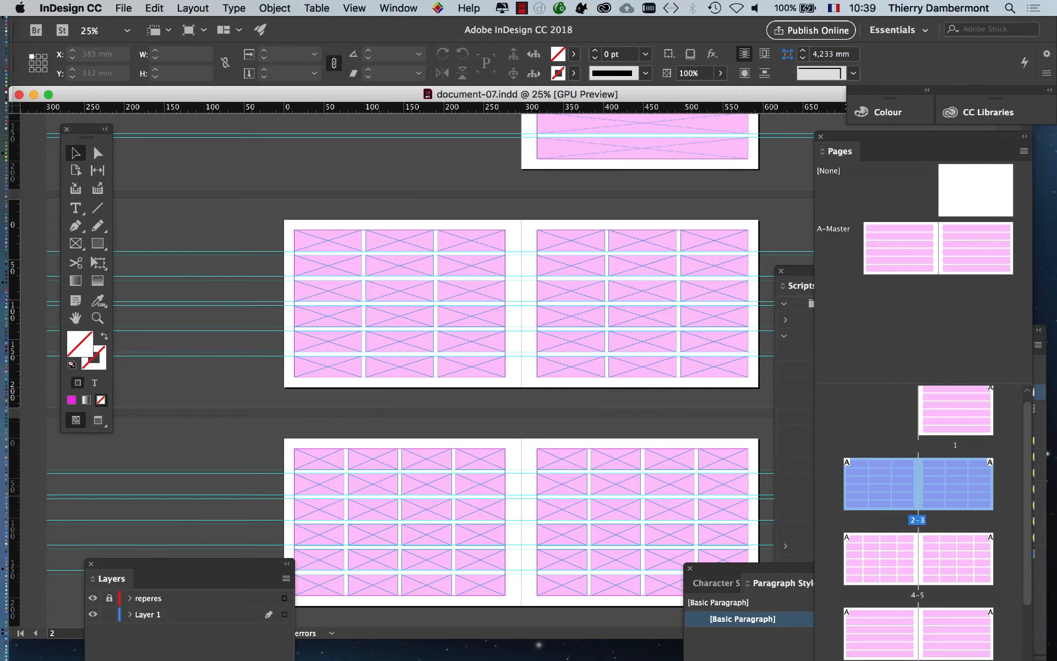
- Move the Pages panel away from the Scripts panel and save the selected three-column spread 2-3 as a new master
{"action": "left_click_drag", "start_coordinate": [892, 136], "coordinate": [263, 57]}
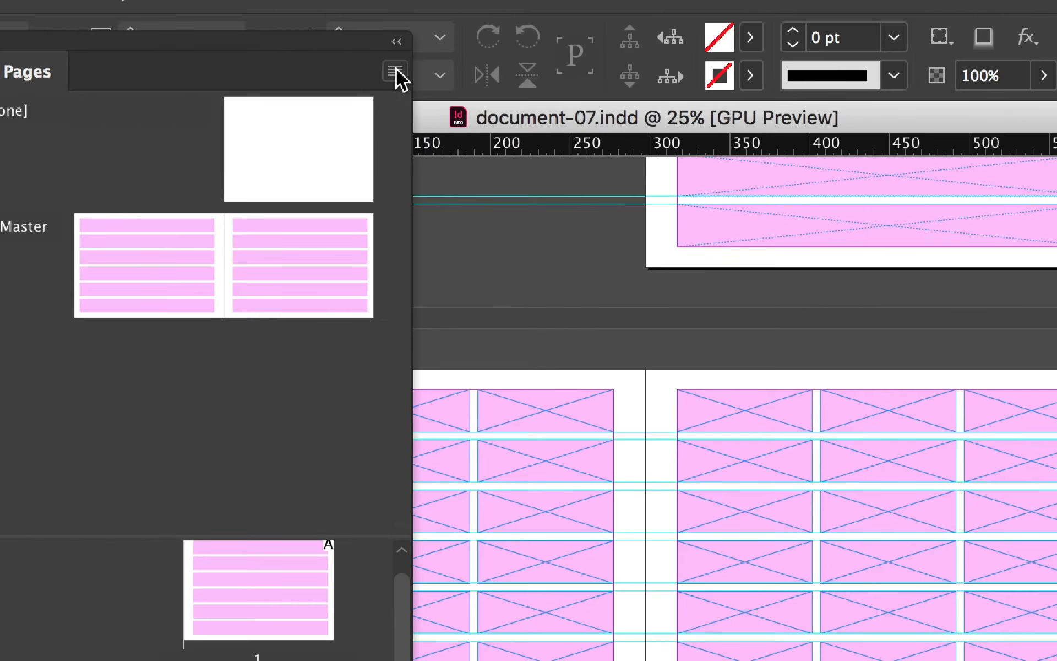
{"action": "left_click", "coordinate": [396, 71]}
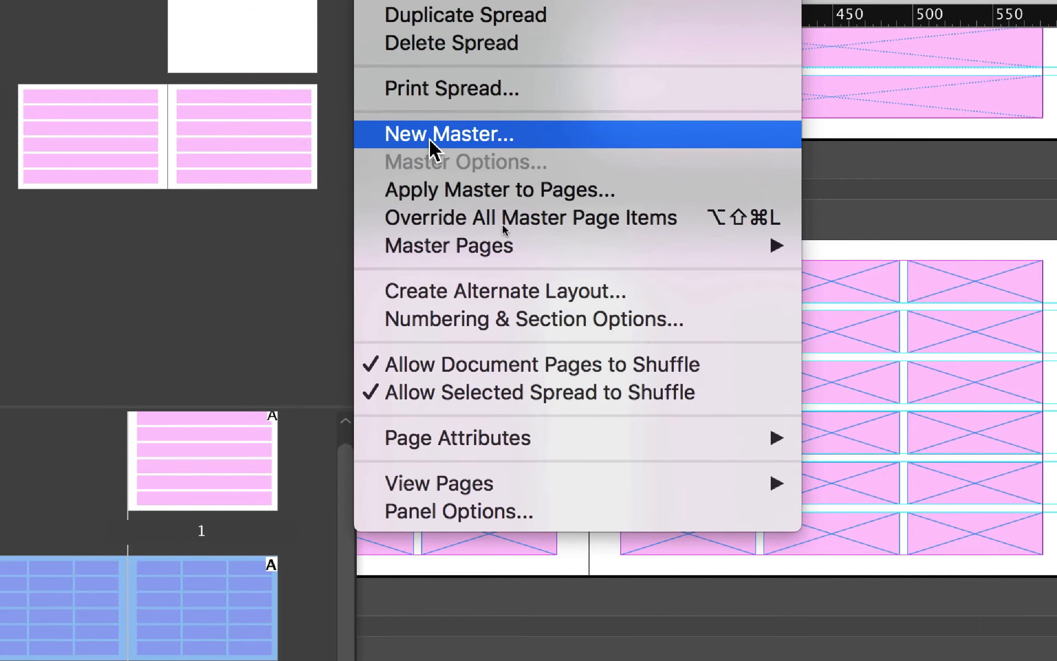
{"action": "mouse_move", "coordinate": [557, 265]}
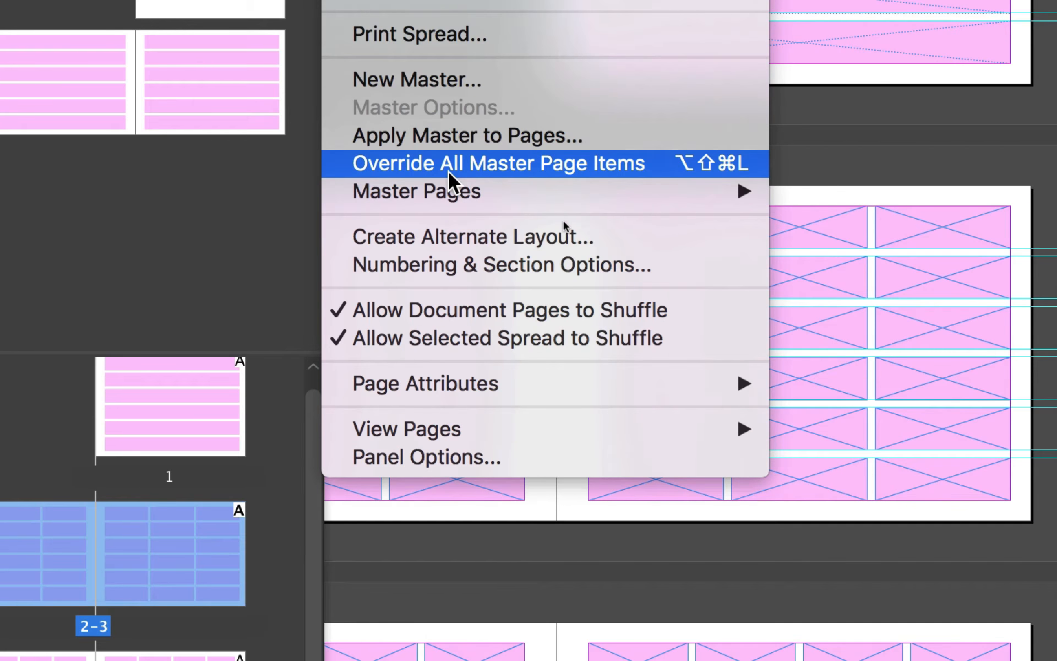
{"action": "mouse_move", "coordinate": [448, 191]}
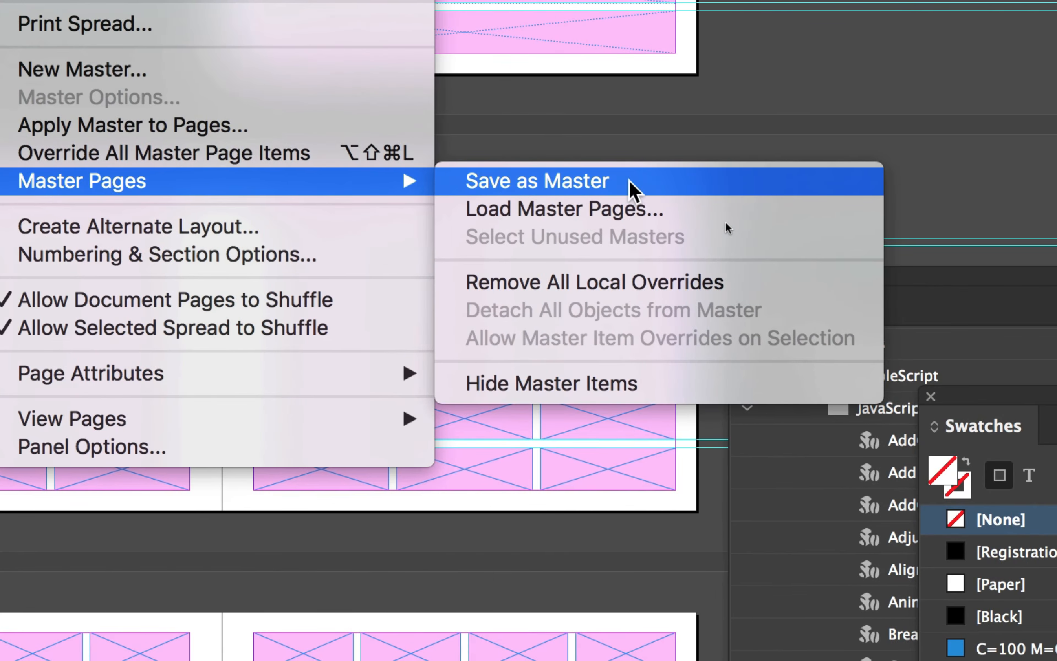
{"action": "left_click", "coordinate": [631, 181]}
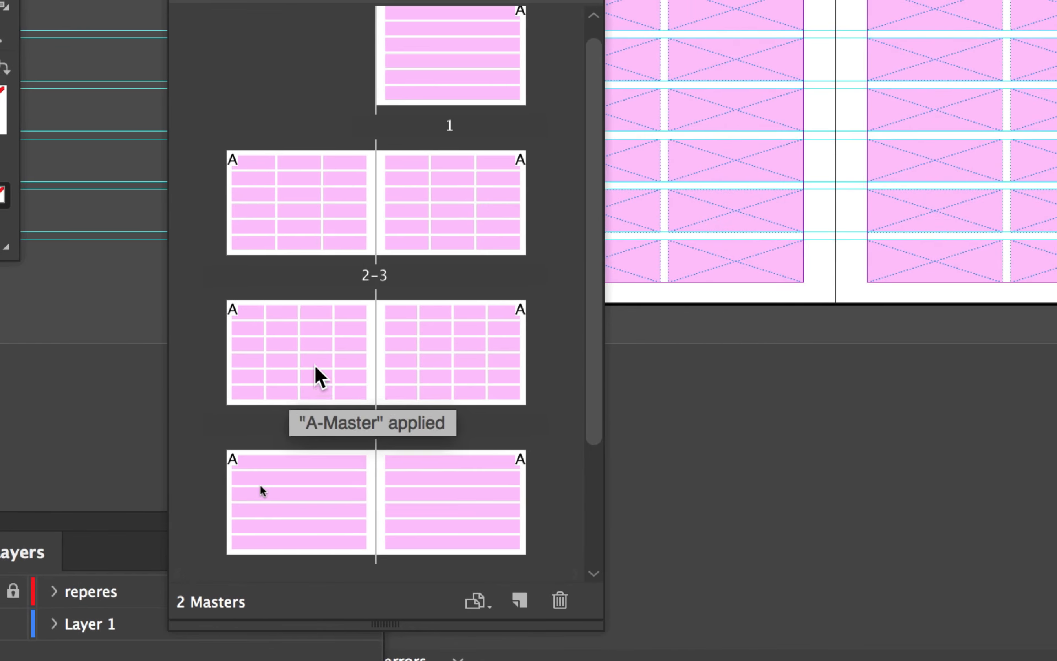
- Save the four-column spread 4-5 as another master and enlarge the masters area to fit all the masters
{"action": "left_click", "coordinate": [325, 379]}
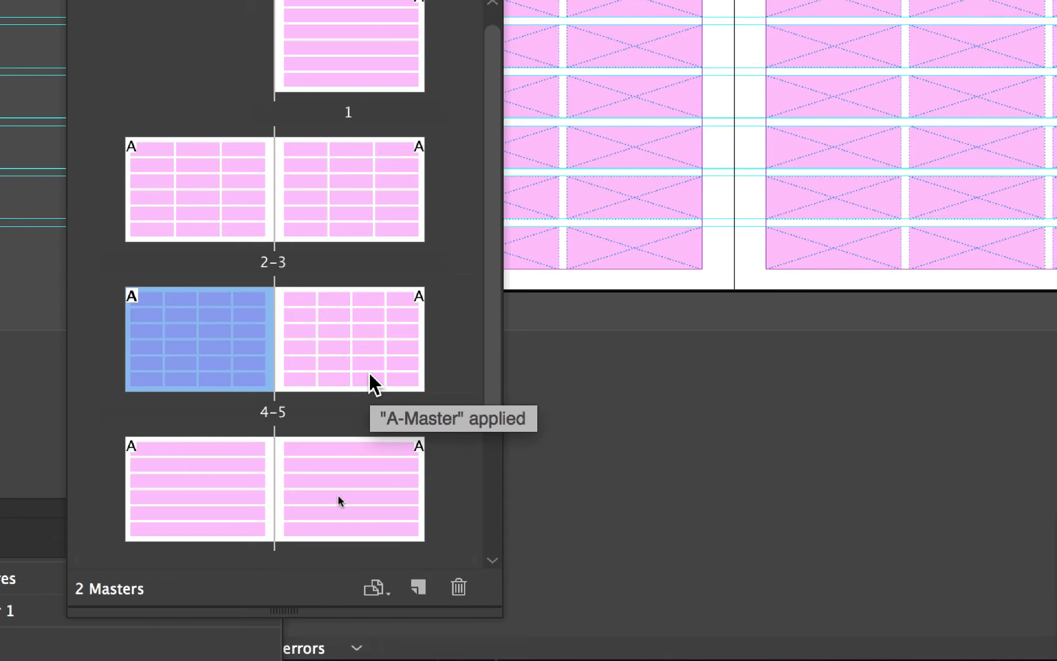
{"action": "left_click", "coordinate": [374, 384], "text": "shift"}
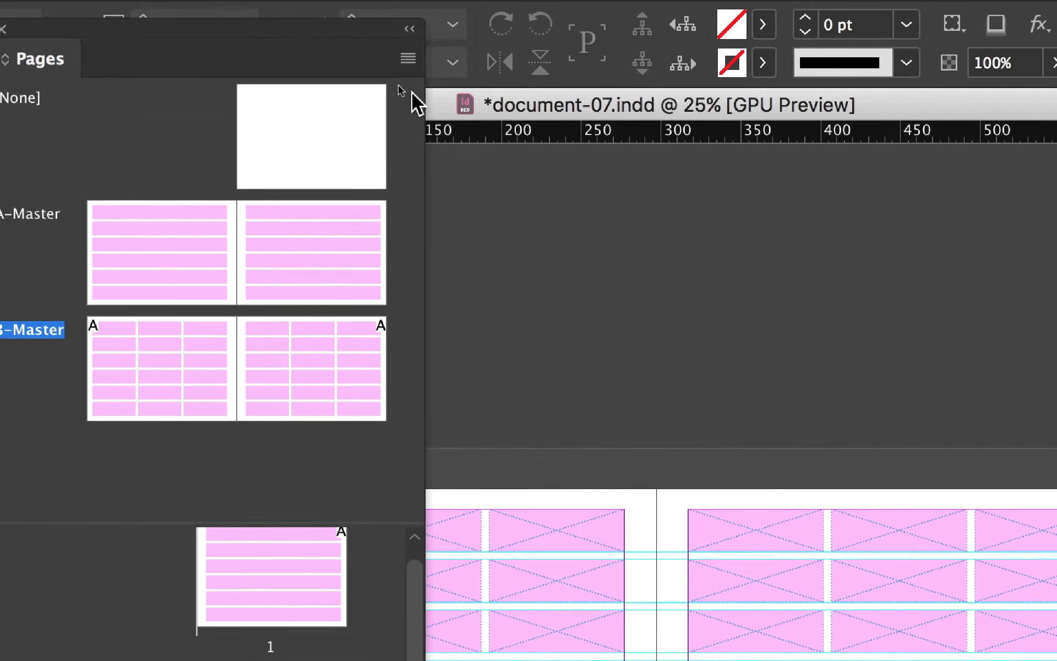
{"action": "left_click", "coordinate": [408, 58]}
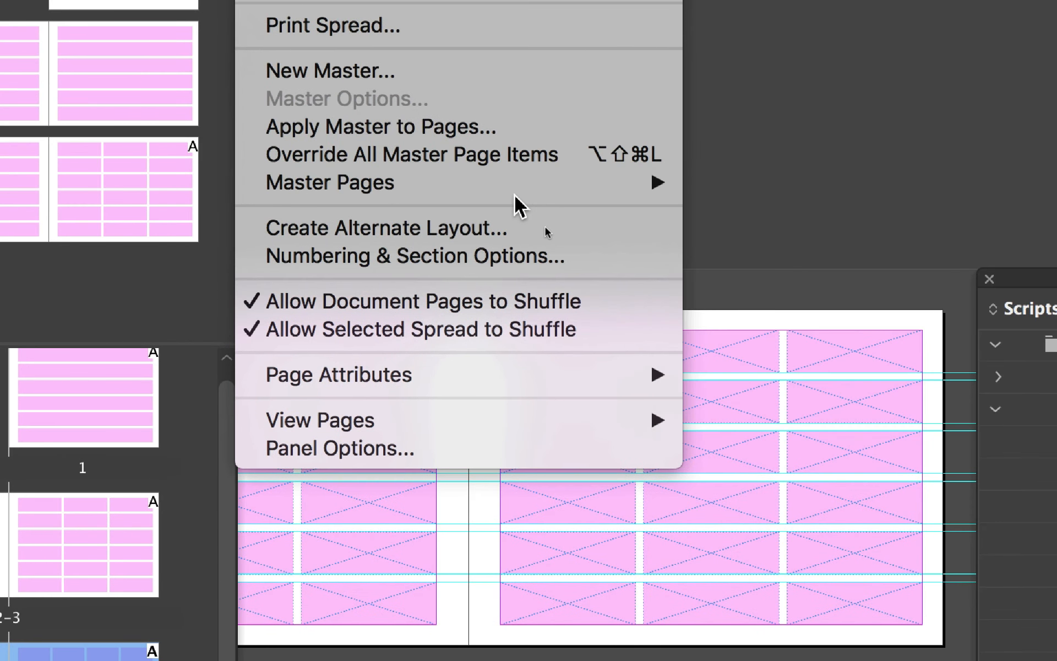
{"action": "mouse_move", "coordinate": [515, 186]}
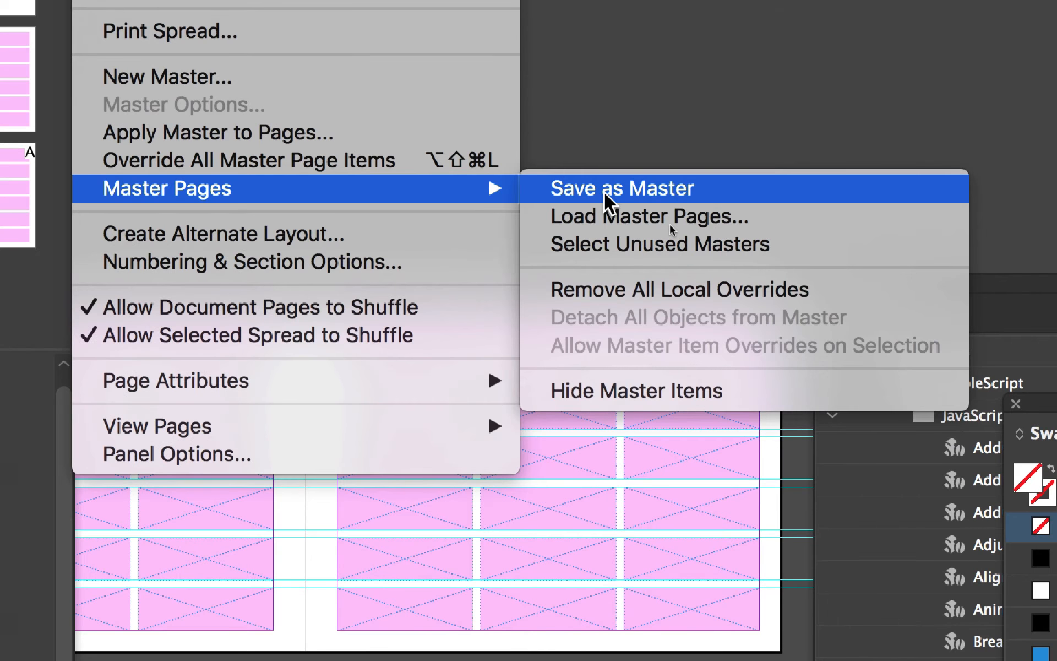
{"action": "left_click", "coordinate": [604, 193]}
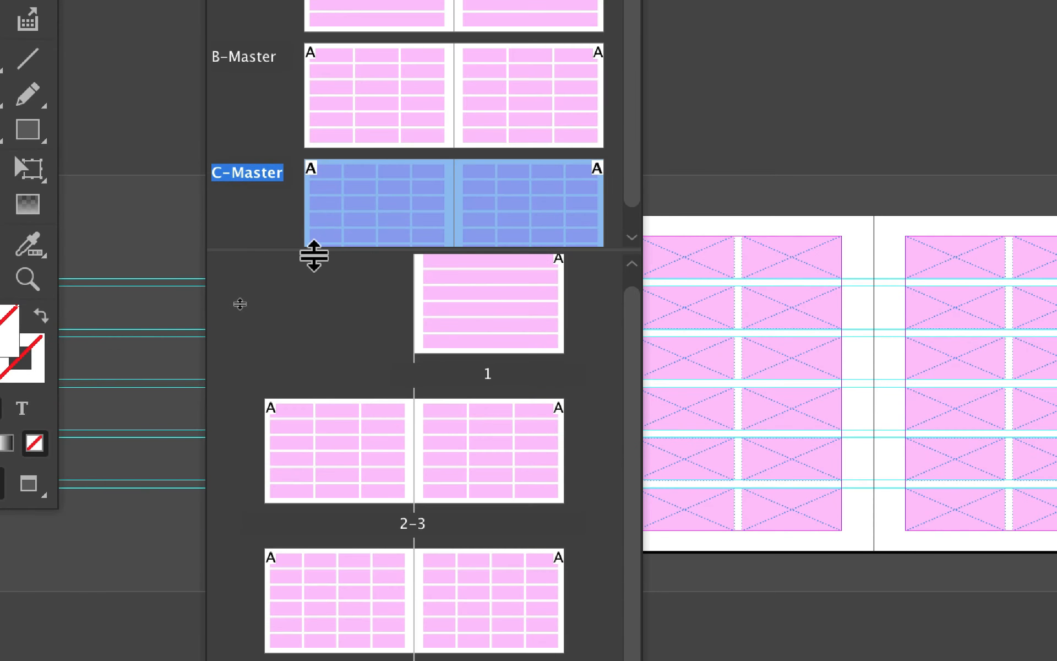
{"action": "left_click_drag", "start_coordinate": [313, 257], "coordinate": [313, 288]}
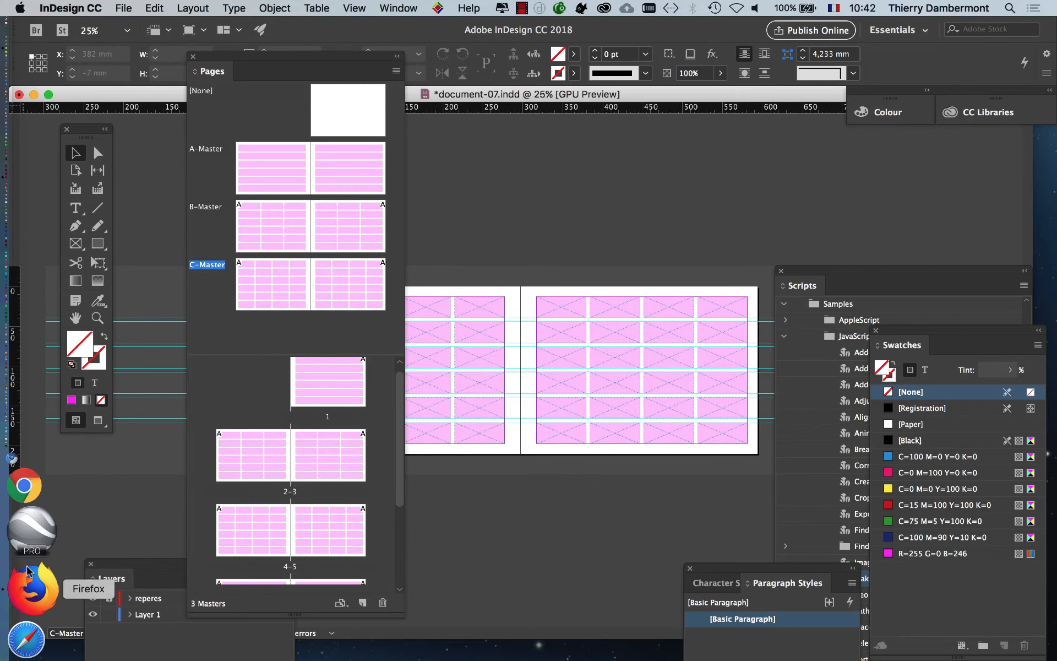
- Switch to Firefox, open Google and search for images of "indesign grid"
{"action": "left_click", "coordinate": [31, 573]}
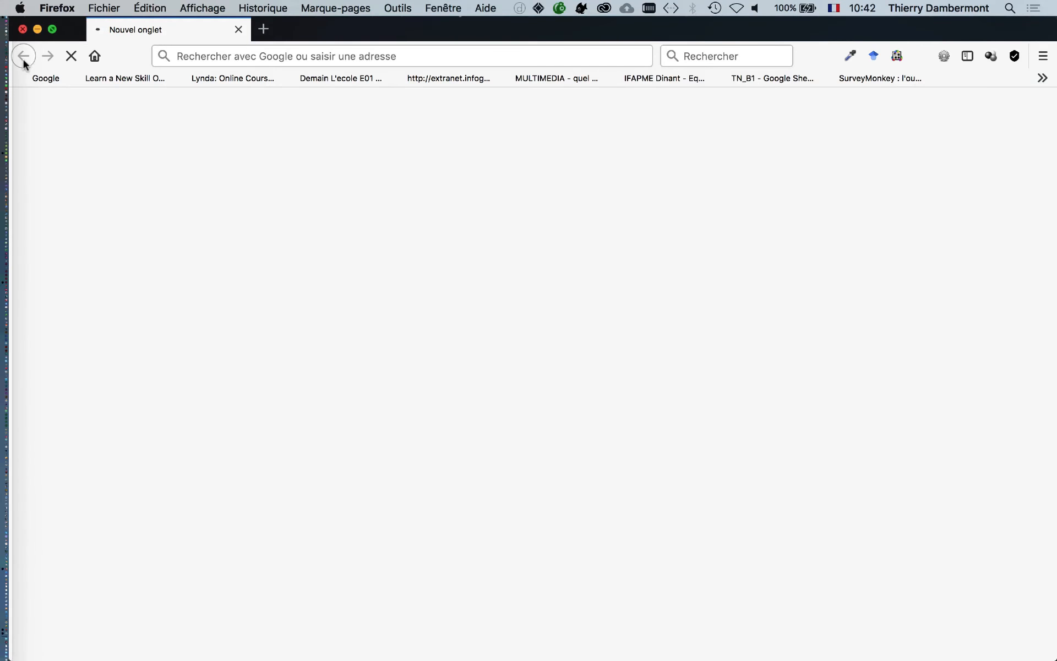
{"action": "left_click", "coordinate": [36, 80]}
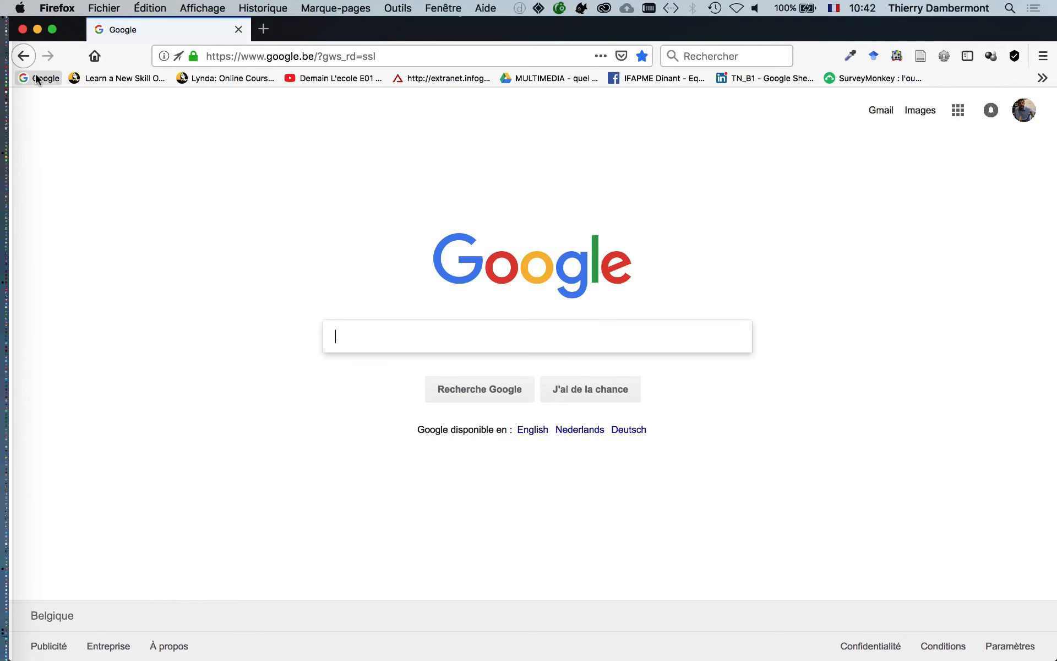
{"action": "type", "text": "indesign grid"}
{"action": "key", "text": "Return"}
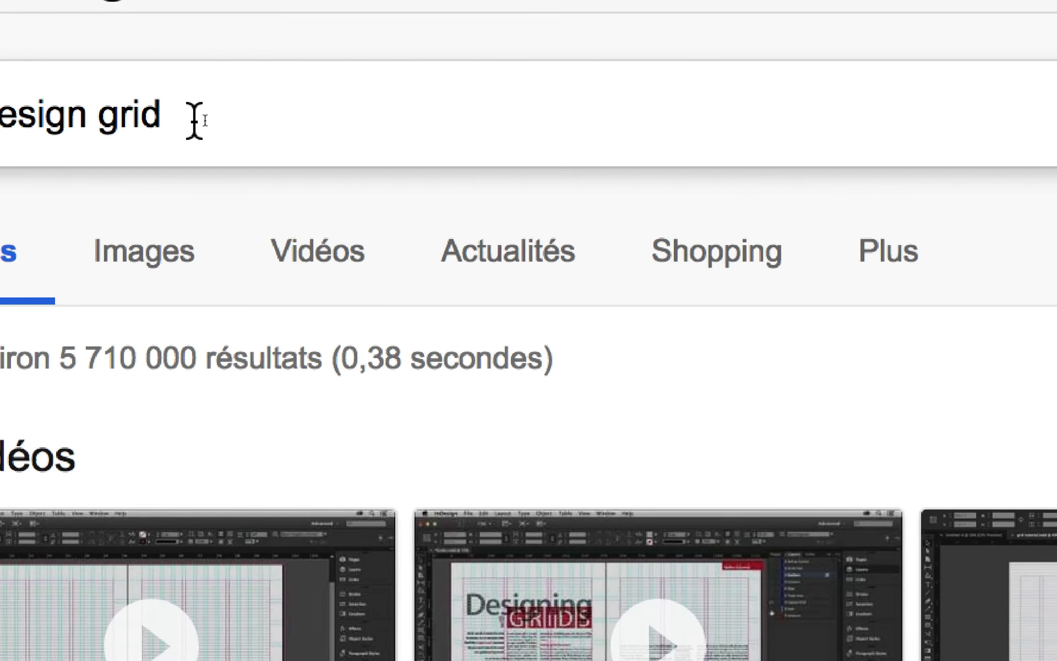
{"action": "double_click", "coordinate": [280, 96]}
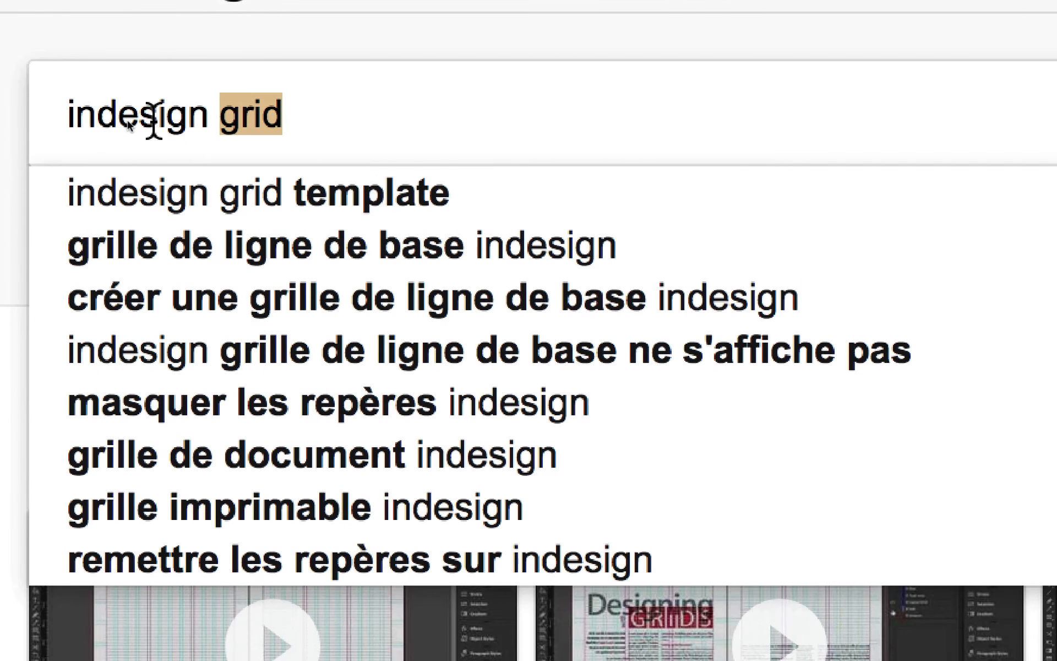
{"action": "left_click", "coordinate": [104, 170]}
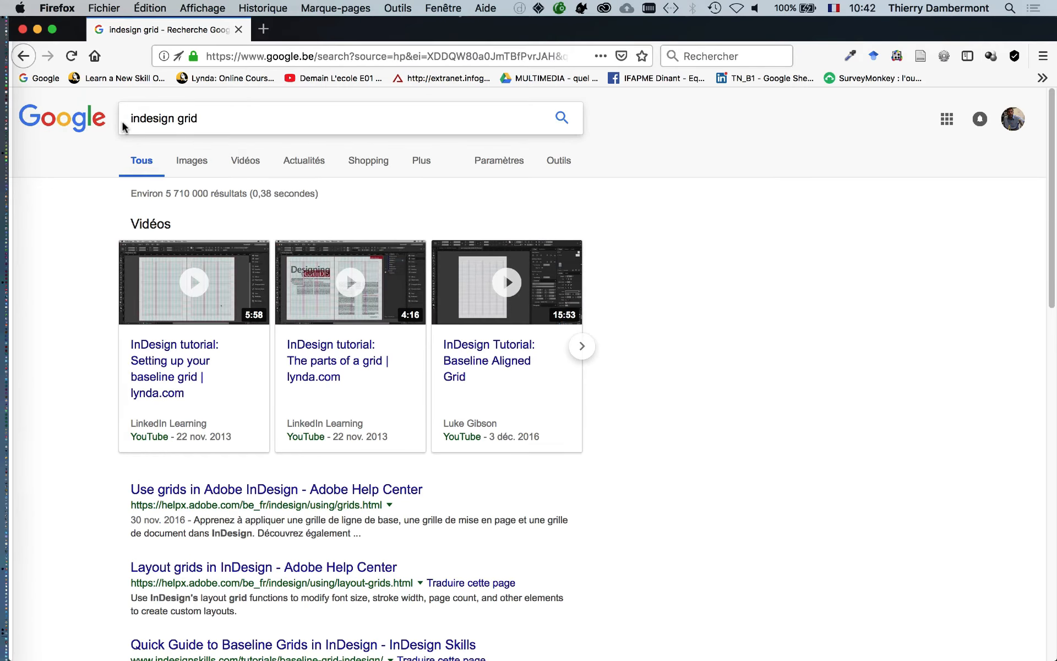
{"action": "left_click", "coordinate": [187, 161]}
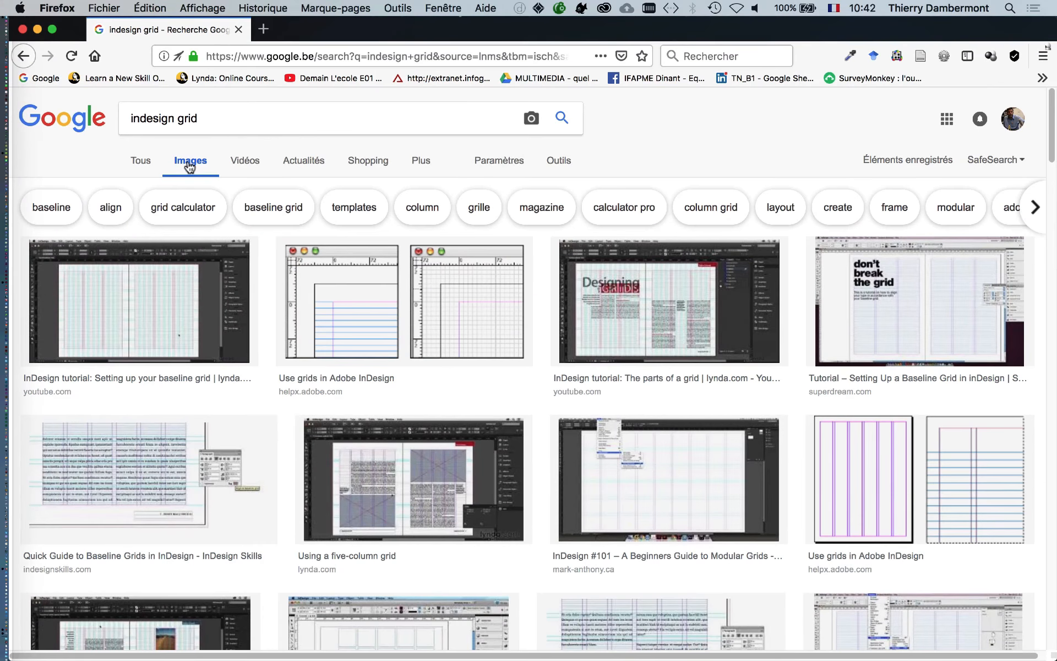
- Enlarge the results page to 120% and look through the image results for examples of InDesign layout grids
{"action": "left_click", "coordinate": [179, 222]}
{"action": "key", "text": "super+plus"}
{"action": "key", "text": "super+plus"}
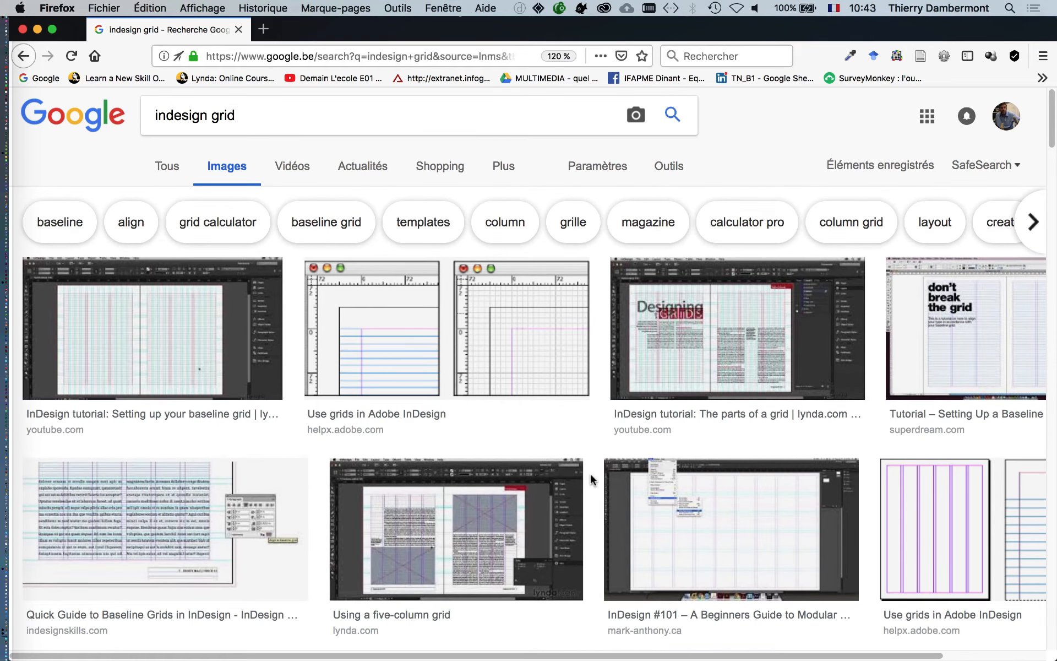
{"action": "scroll", "coordinate": [590, 471], "scroll_direction": "down", "scroll_amount": 2}
{"action": "scroll", "coordinate": [591, 478], "scroll_direction": "down", "scroll_amount": 1}
{"action": "scroll", "coordinate": [593, 482], "scroll_direction": "down", "scroll_amount": 10}
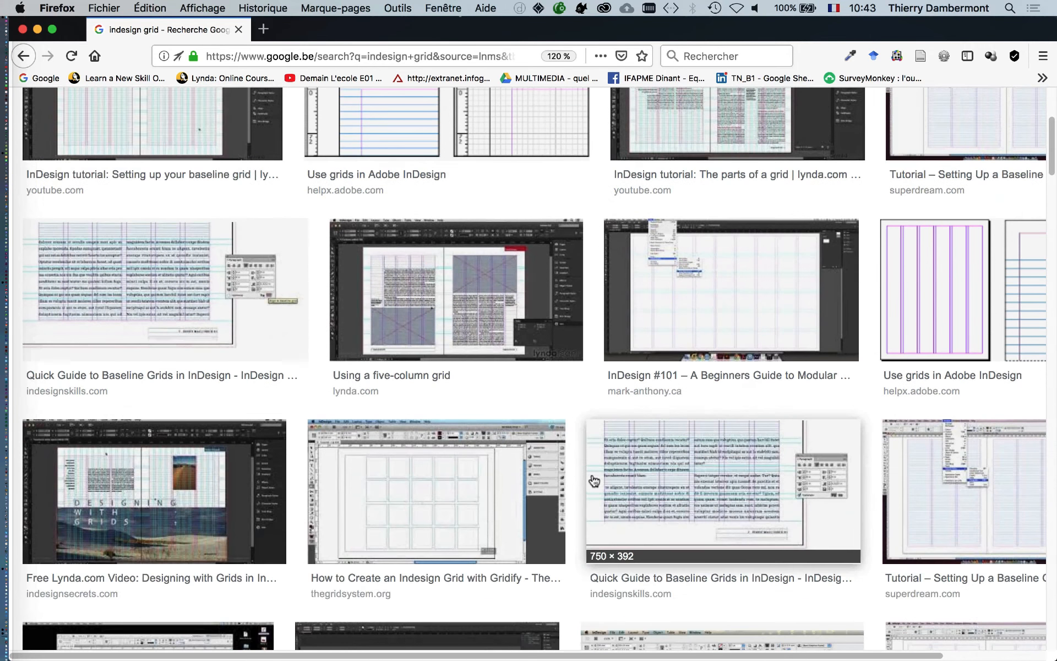
{"action": "scroll", "coordinate": [594, 481], "scroll_direction": "down", "scroll_amount": 3}
{"action": "scroll", "coordinate": [594, 481], "scroll_direction": "down", "scroll_amount": 2}
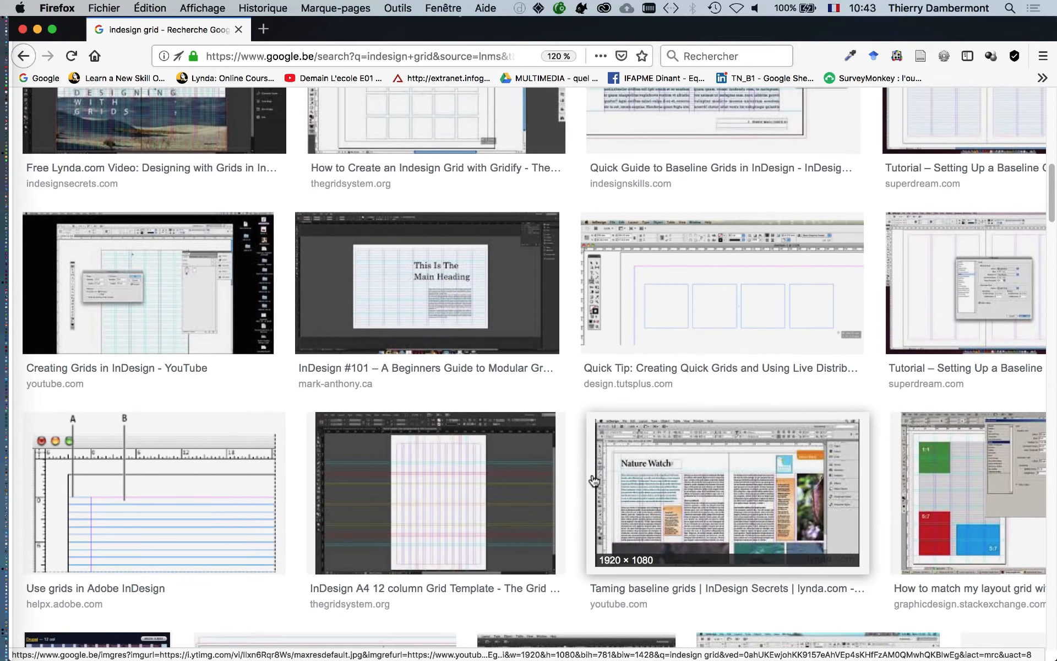
- Look through more of the "indesign grid" image results for column and baseline grid examples
{"action": "scroll", "coordinate": [594, 481], "scroll_direction": "down", "scroll_amount": 6}
{"action": "scroll", "coordinate": [593, 481], "scroll_direction": "down", "scroll_amount": 10}
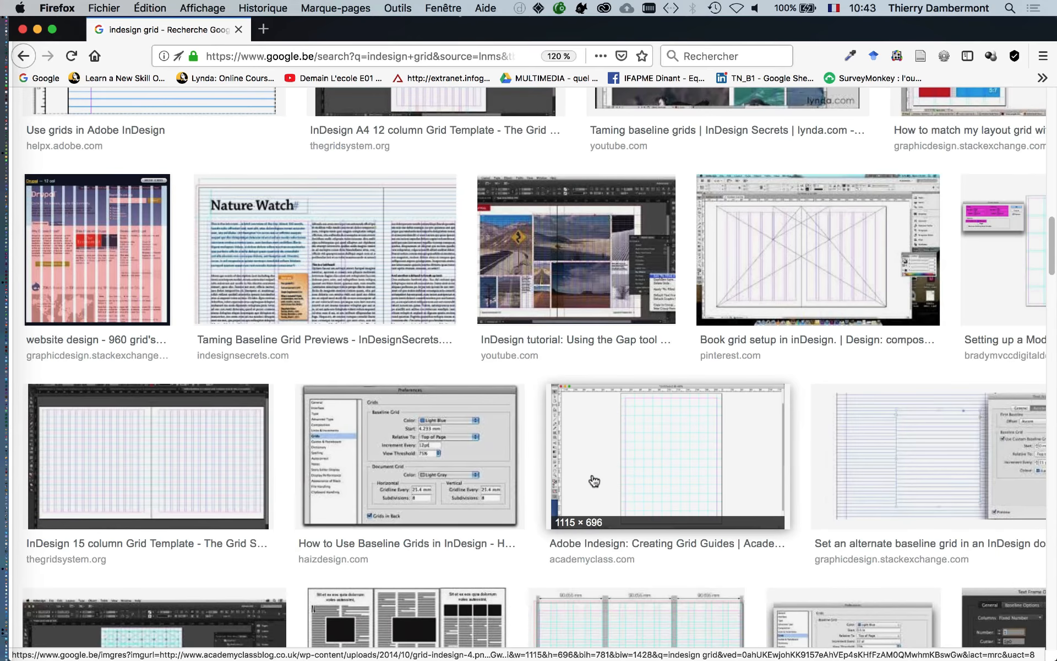
{"action": "scroll", "coordinate": [594, 481], "scroll_direction": "down", "scroll_amount": 7}
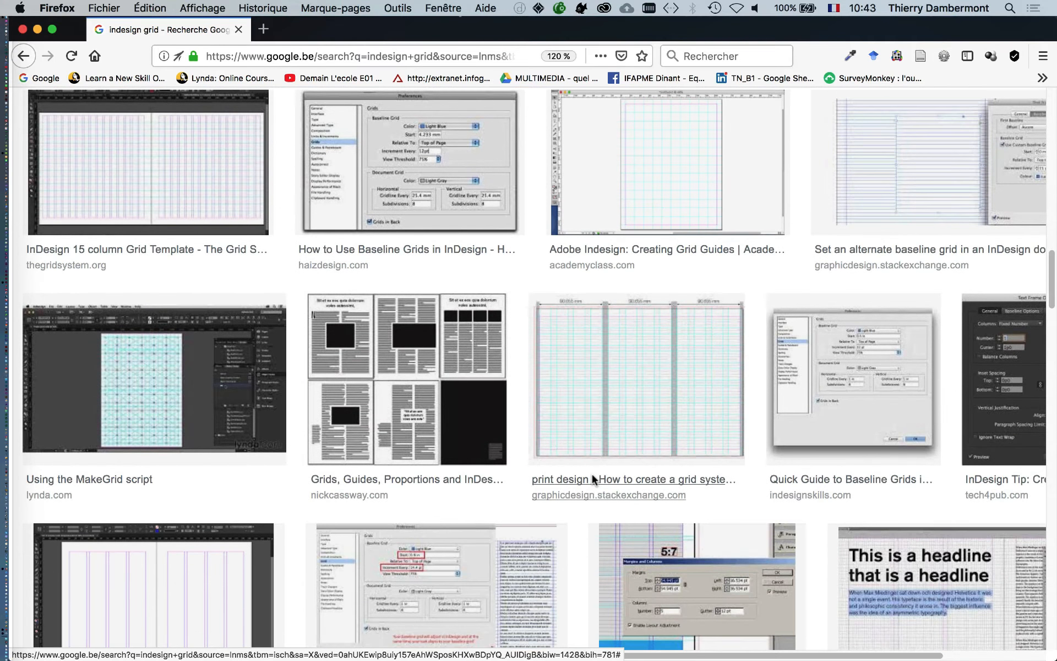
{"action": "scroll", "coordinate": [582, 481], "scroll_direction": "down", "scroll_amount": 12}
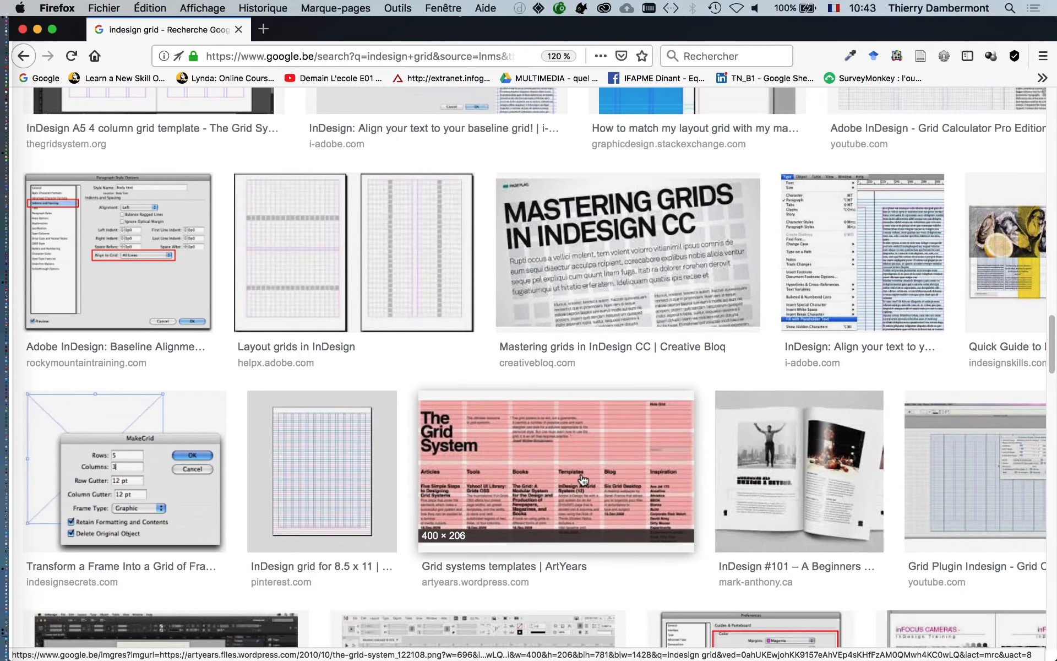
{"action": "scroll", "coordinate": [582, 478], "scroll_direction": "down", "scroll_amount": 12}
{"action": "scroll", "coordinate": [582, 478], "scroll_direction": "down", "scroll_amount": 15}
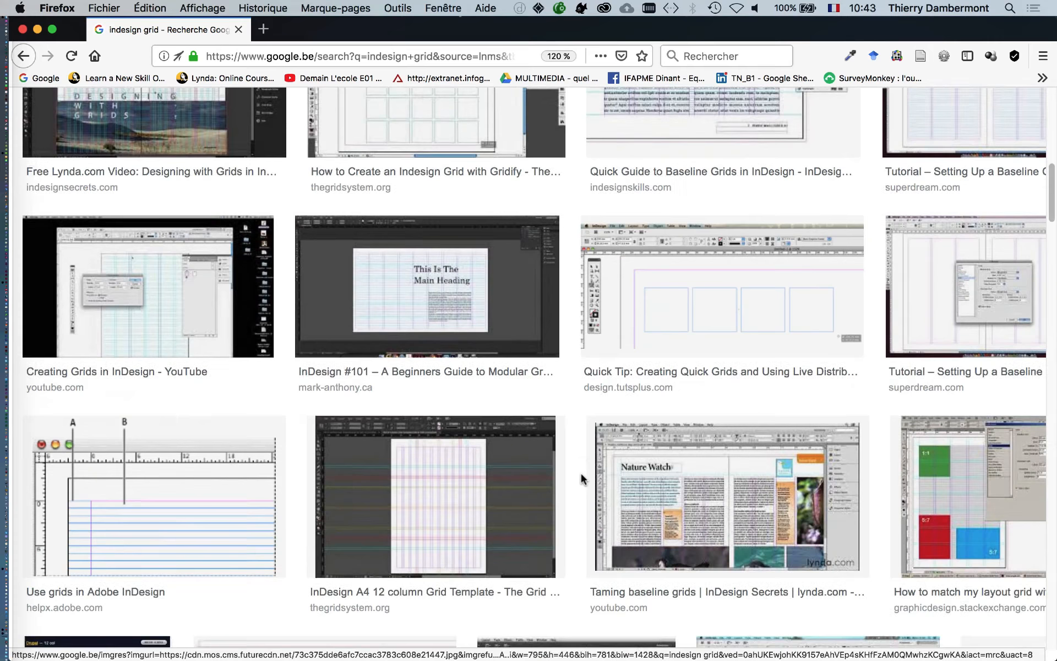
{"action": "scroll", "coordinate": [582, 478], "scroll_direction": "up", "scroll_amount": 20}
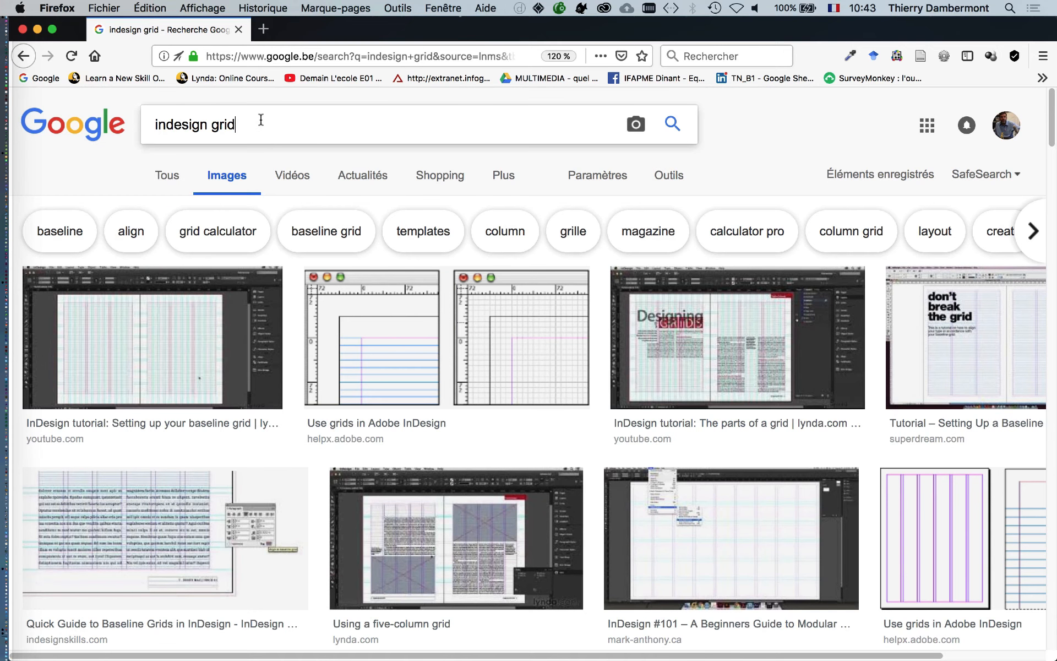
- Refine the Google image search to "indesign grid pinterest"
{"action": "left_click", "coordinate": [261, 120]}
{"action": "type", "text": "pinterest"}
{"action": "key", "text": "Return"}
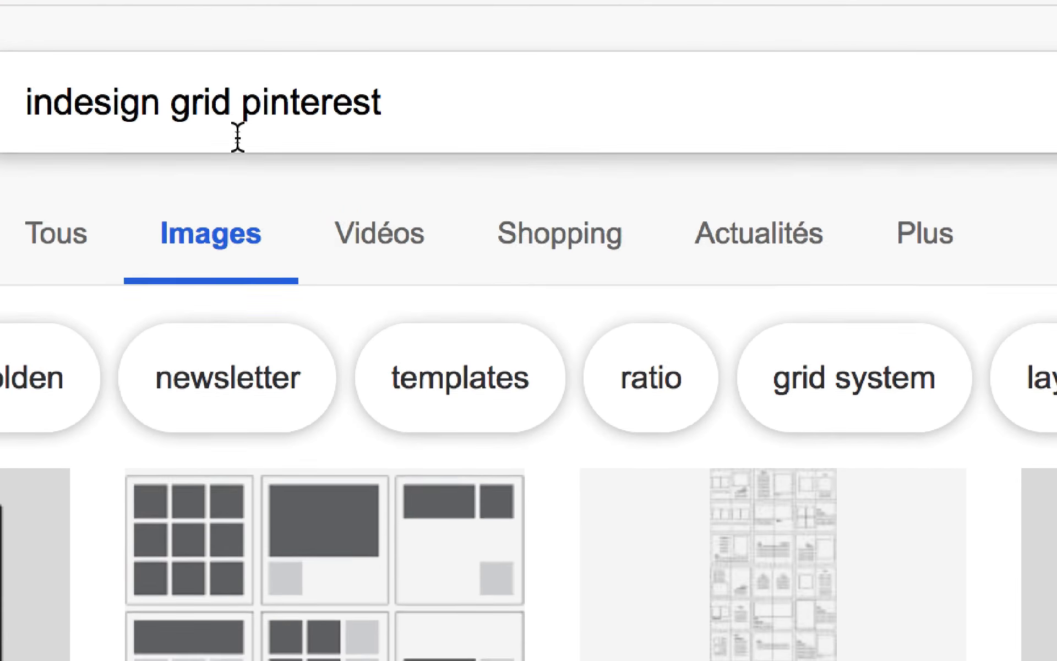
{"action": "left_click_drag", "start_coordinate": [235, 128], "coordinate": [297, 136]}
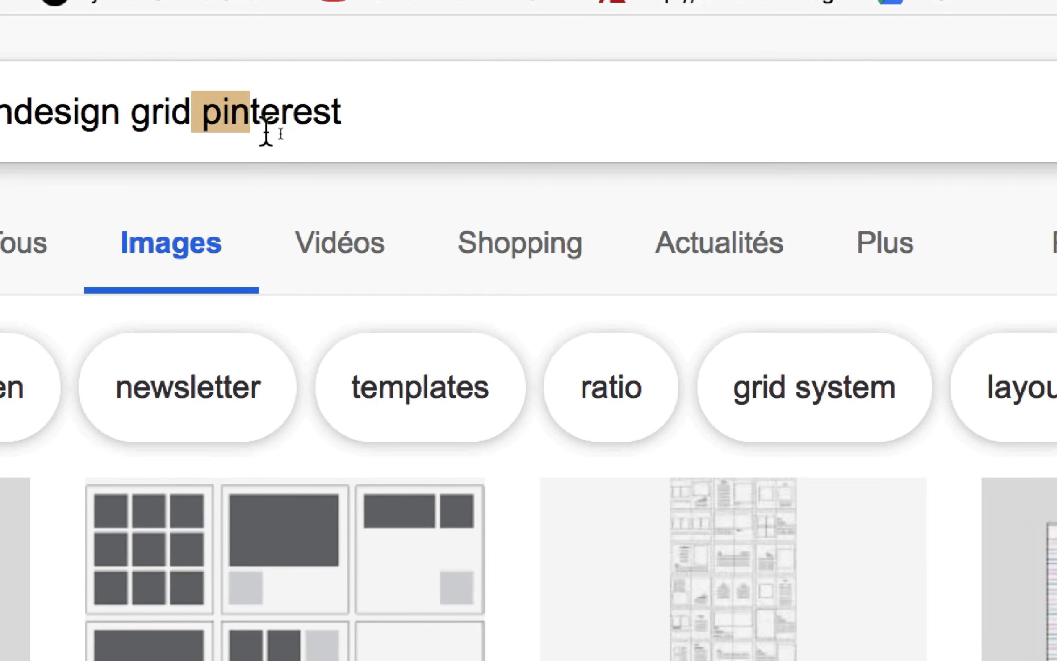
{"action": "left_click", "coordinate": [301, 144]}
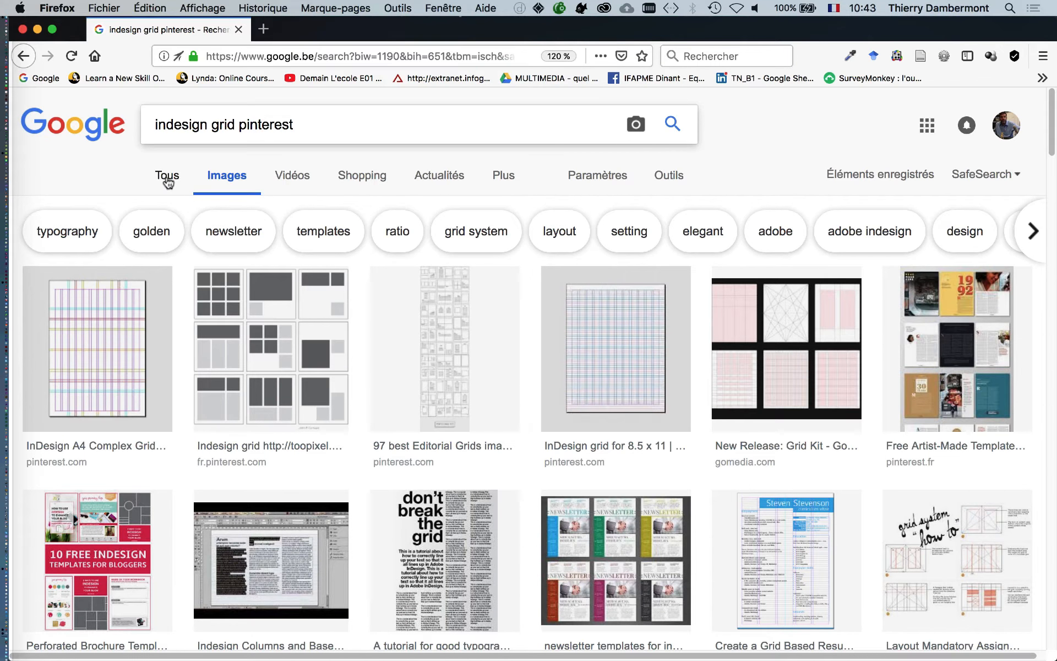
- Browse the refined results, open the "Free Artist-Made Templates" image in a new tab and visit its Pinterest page
{"action": "scroll", "coordinate": [645, 372], "scroll_direction": "down", "scroll_amount": 5}
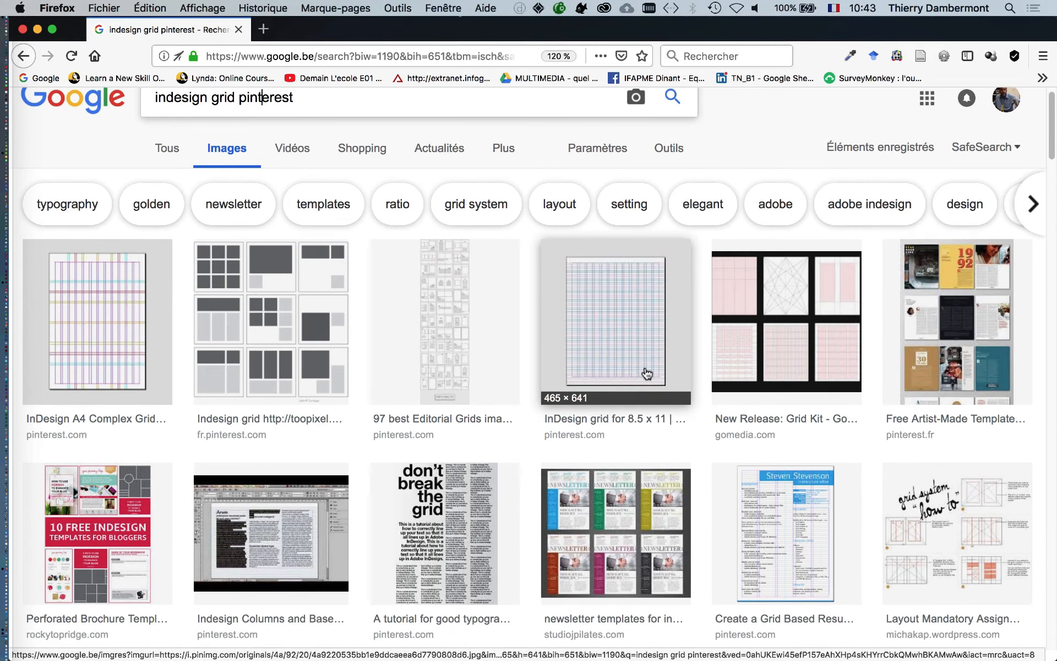
{"action": "scroll", "coordinate": [646, 374], "scroll_direction": "down", "scroll_amount": 8}
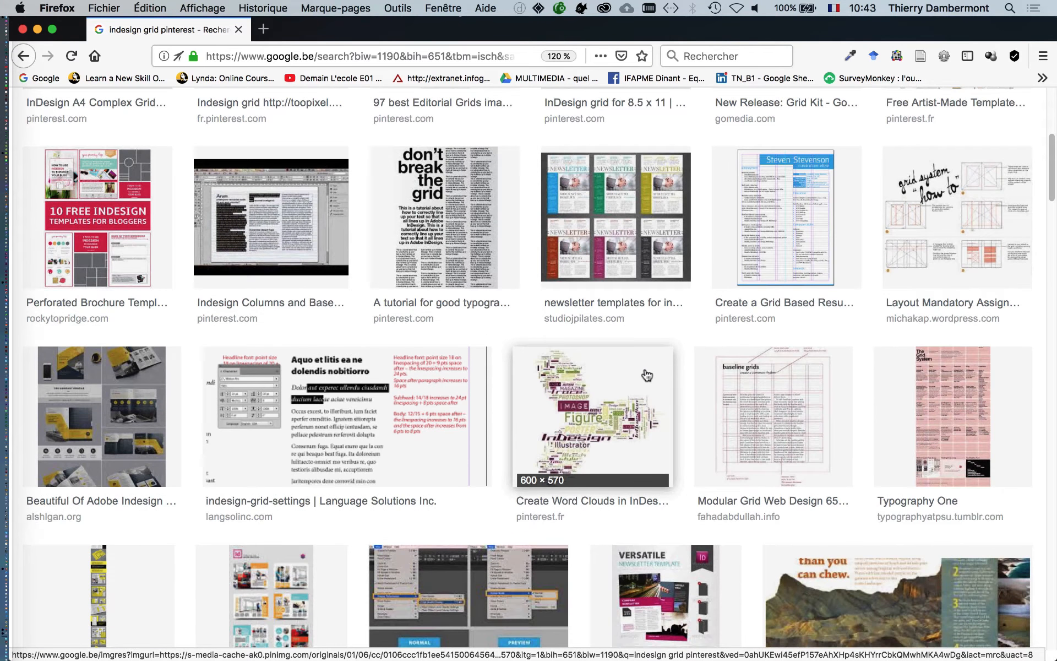
{"action": "scroll", "coordinate": [394, 375], "scroll_direction": "up", "scroll_amount": 1}
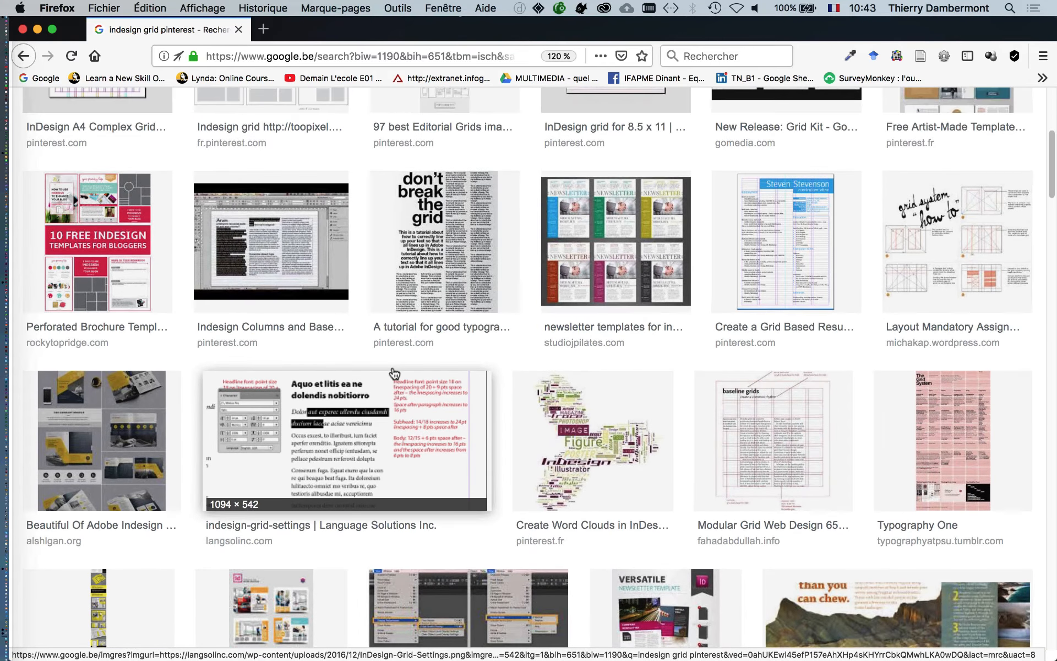
{"action": "scroll", "coordinate": [394, 375], "scroll_direction": "up", "scroll_amount": 12}
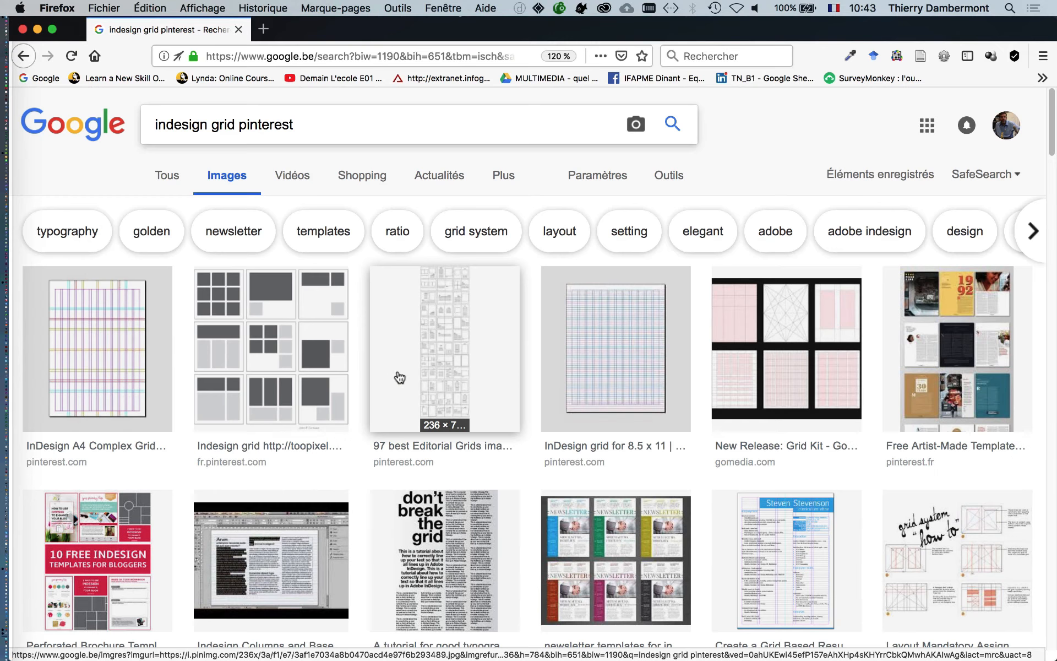
{"action": "middle_click", "coordinate": [967, 295]}
{"action": "left_click", "coordinate": [322, 31]}
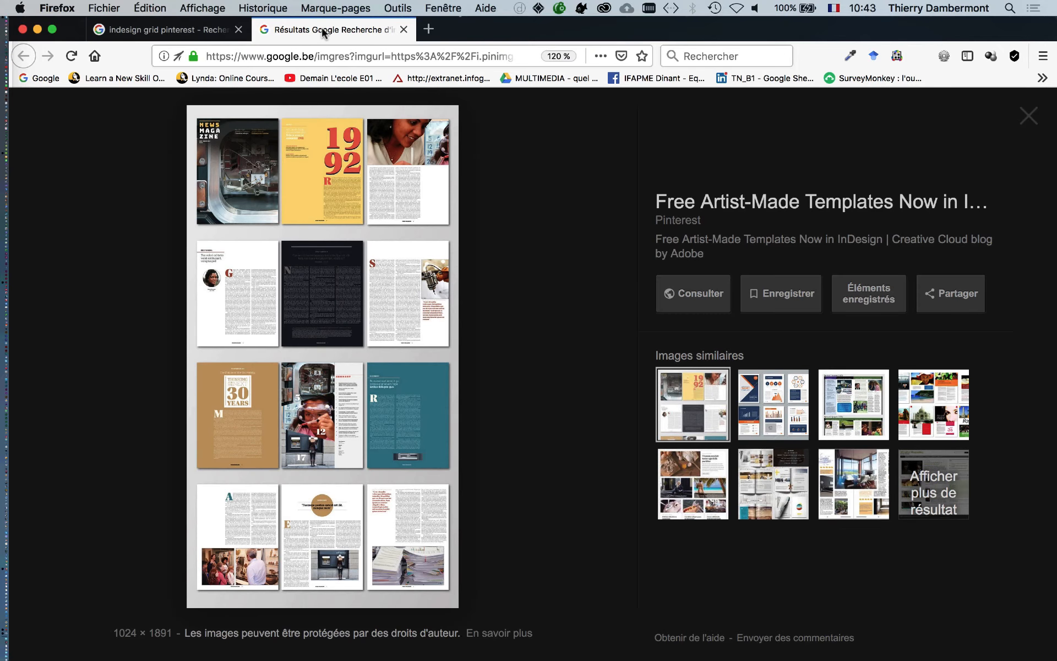
{"action": "left_click", "coordinate": [695, 293]}
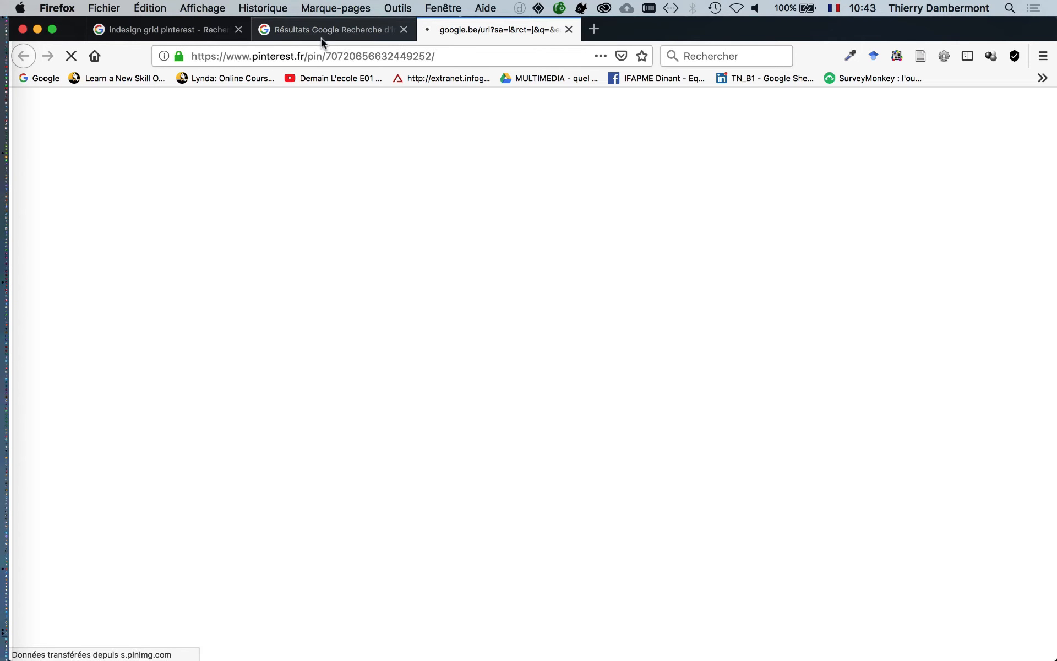
- Return to the image results and open the source page of the coloured newsletter templates image in a new tab
{"action": "left_click", "coordinate": [206, 27]}
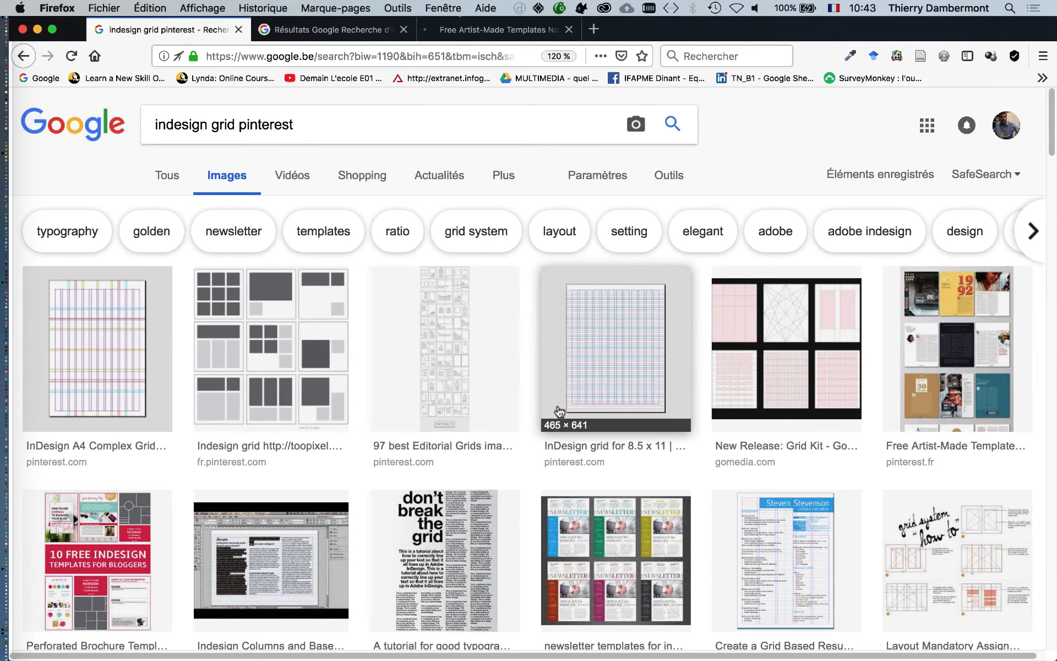
{"action": "scroll", "coordinate": [560, 410], "scroll_direction": "down", "scroll_amount": 5}
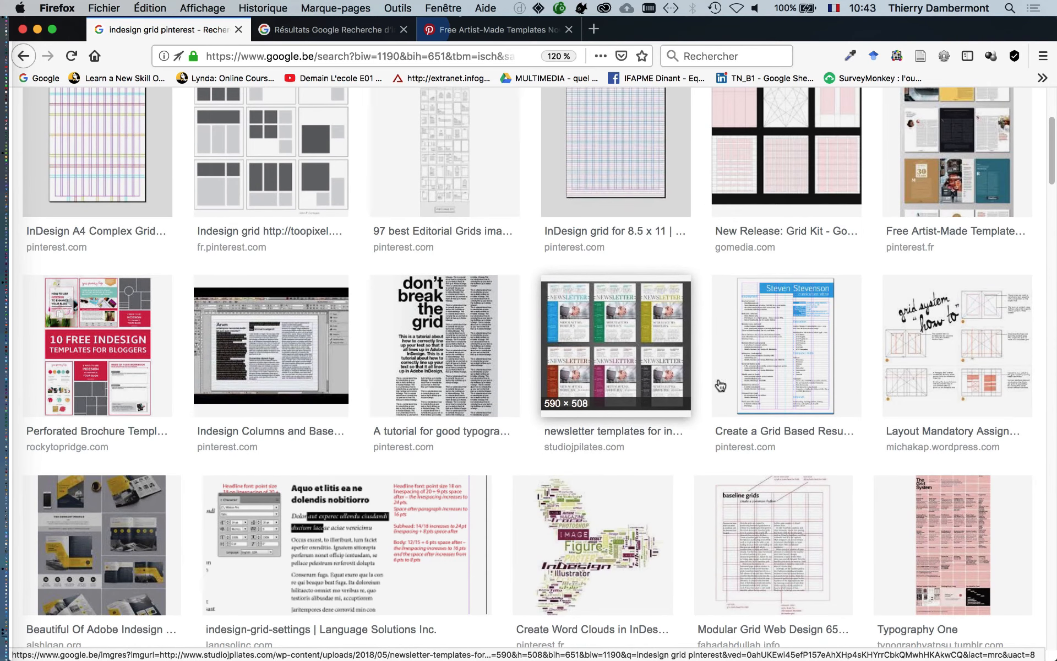
{"action": "left_click", "coordinate": [676, 349]}
{"action": "left_click", "coordinate": [683, 344]}
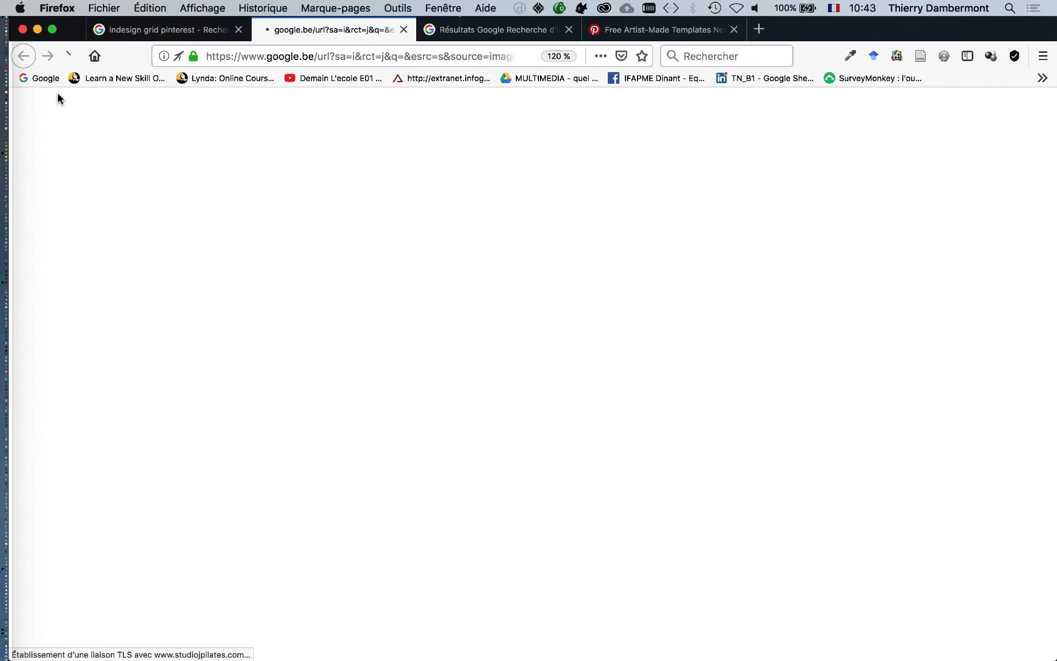
- Browse further down the image results and open the source page of the "Indesign Newspaper Tutorial 12 Best Adobe Indesign Images" result
{"action": "left_click", "coordinate": [148, 27]}
{"action": "scroll", "coordinate": [542, 369], "scroll_direction": "down", "scroll_amount": 4}
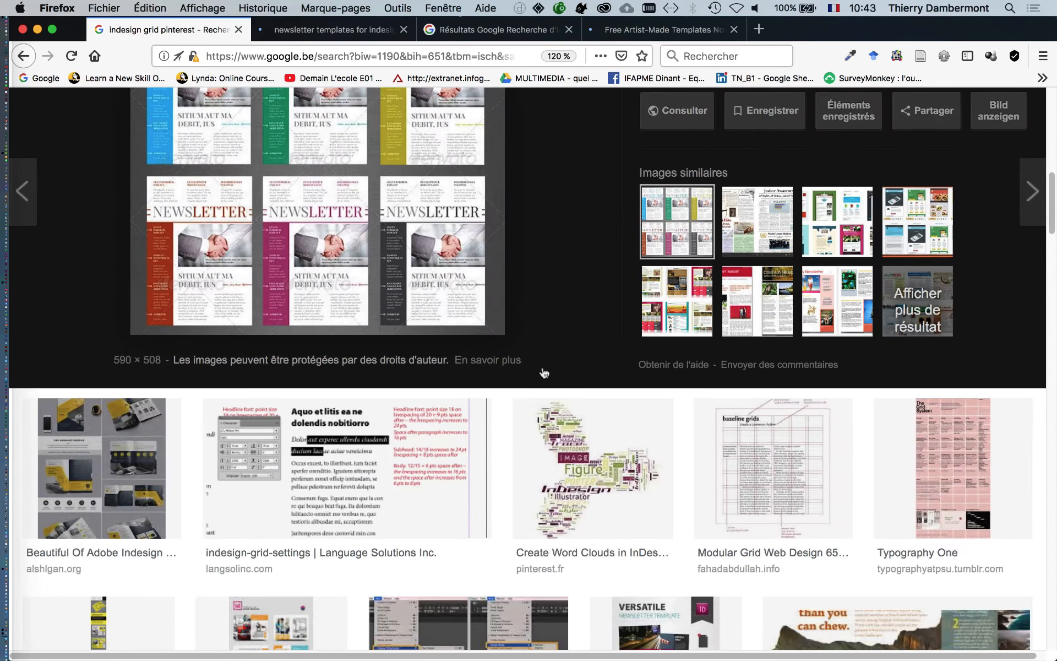
{"action": "scroll", "coordinate": [544, 373], "scroll_direction": "down", "scroll_amount": 10}
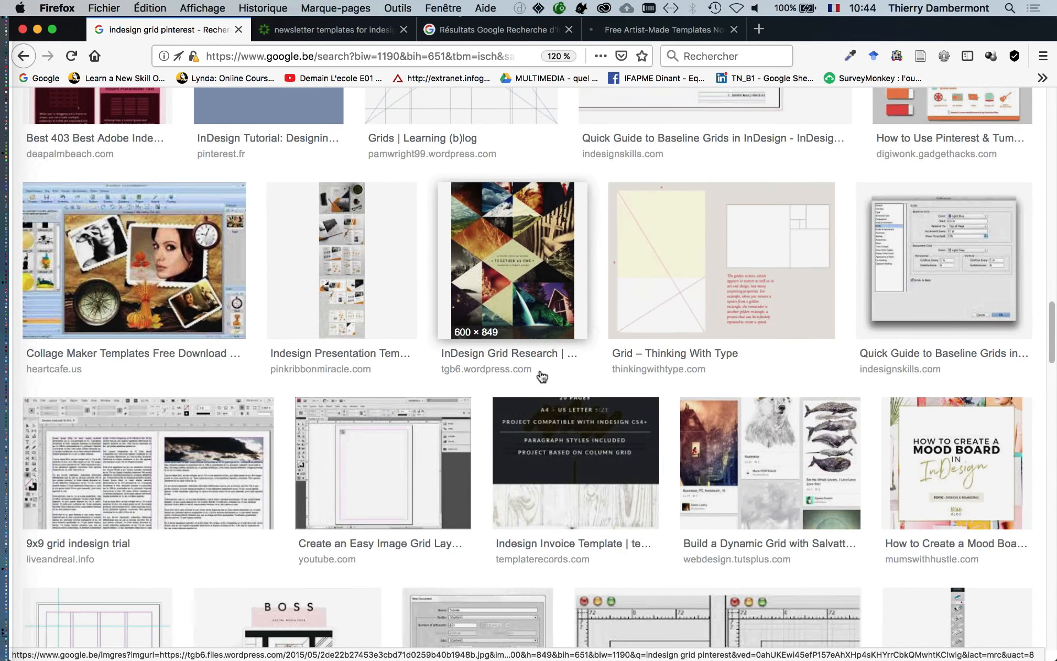
{"action": "scroll", "coordinate": [542, 376], "scroll_direction": "down", "scroll_amount": 5}
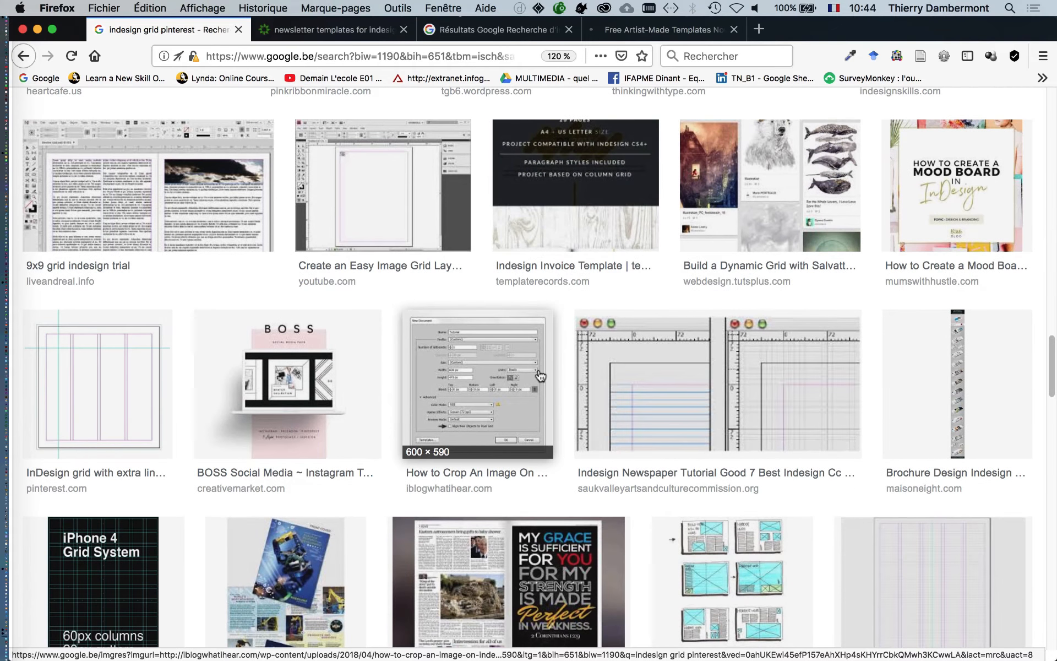
{"action": "scroll", "coordinate": [540, 376], "scroll_direction": "down", "scroll_amount": 2}
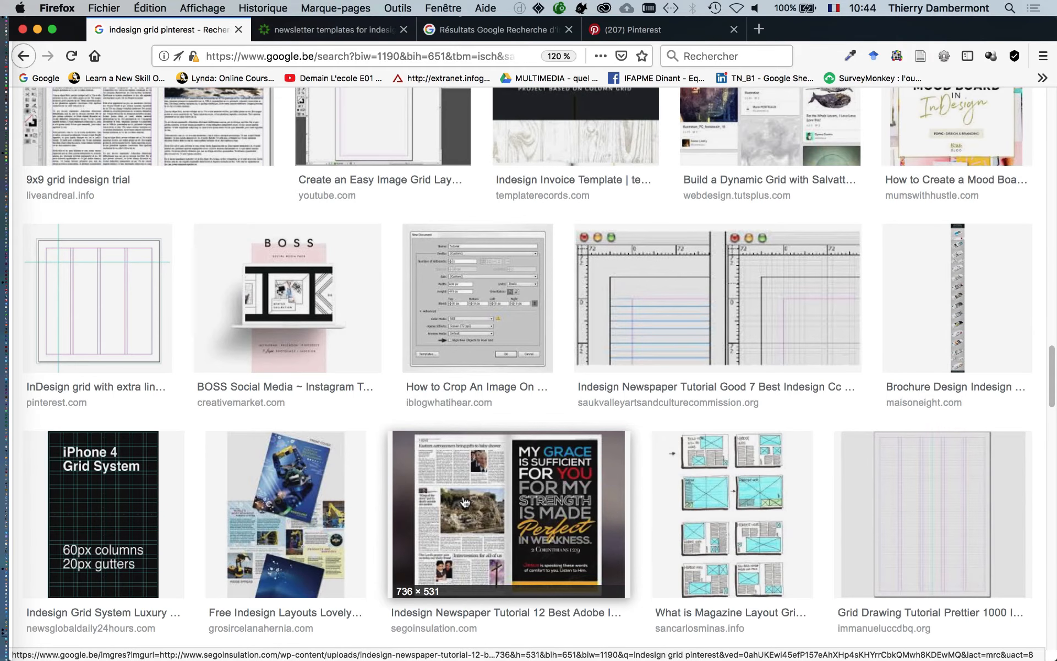
{"action": "left_click", "coordinate": [464, 503]}
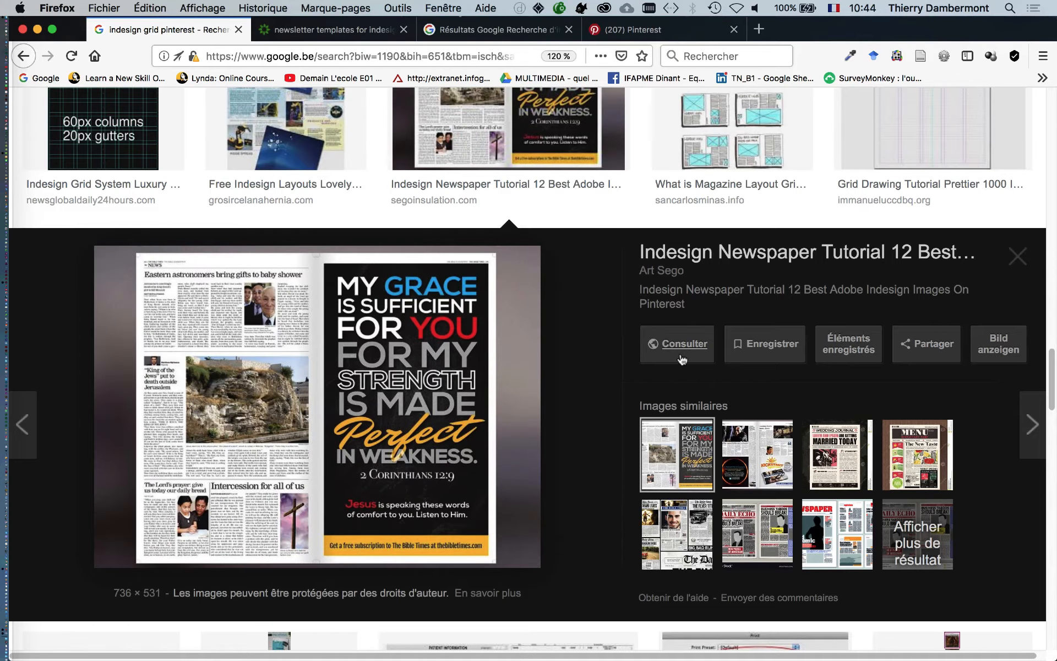
{"action": "left_click", "coordinate": [678, 345]}
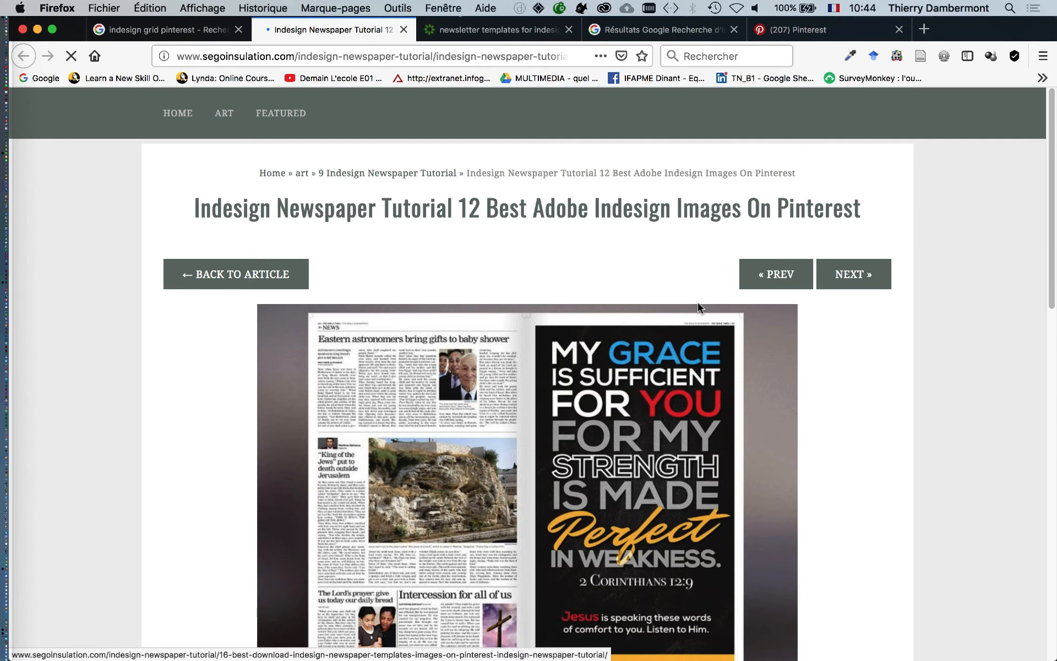
- Examine the column structure of the newspaper spread, including how the text and photos span the columns
{"action": "scroll", "coordinate": [716, 374], "scroll_direction": "down", "scroll_amount": 5}
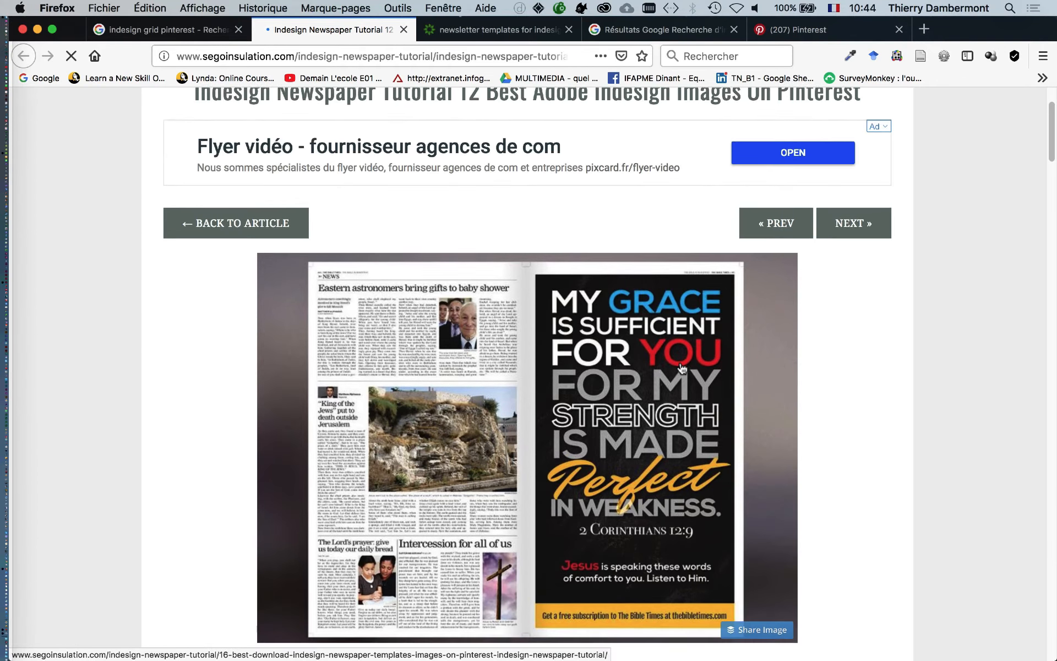
{"action": "scroll", "coordinate": [791, 386], "scroll_direction": "down", "scroll_amount": 10}
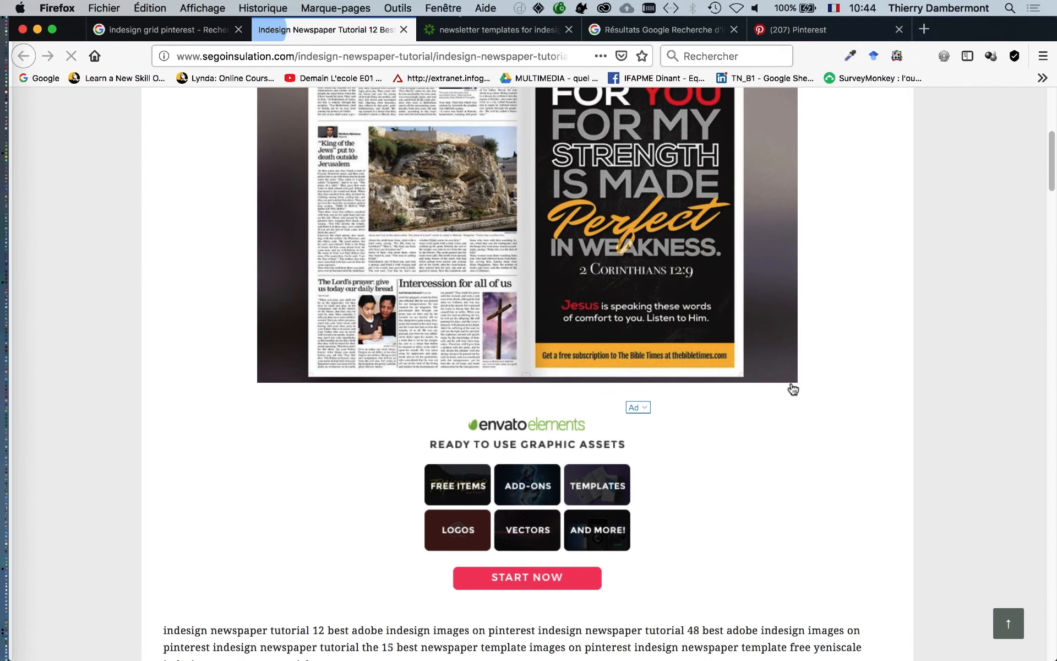
{"action": "scroll", "coordinate": [791, 385], "scroll_direction": "up", "scroll_amount": 6}
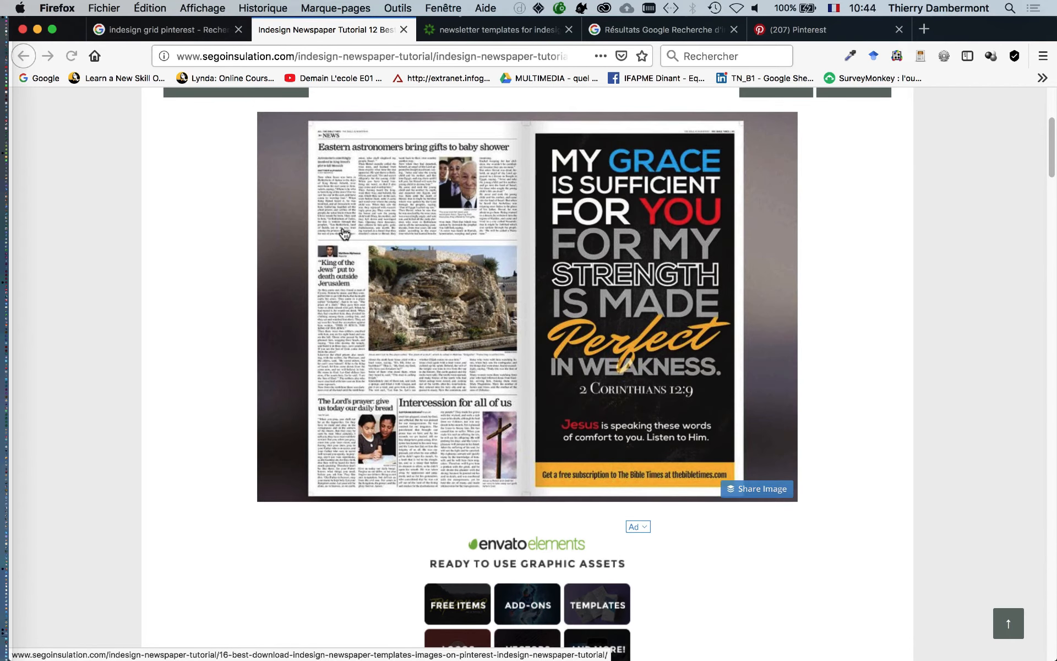
{"action": "scroll", "coordinate": [342, 234], "scroll_direction": "up", "scroll_amount": 1}
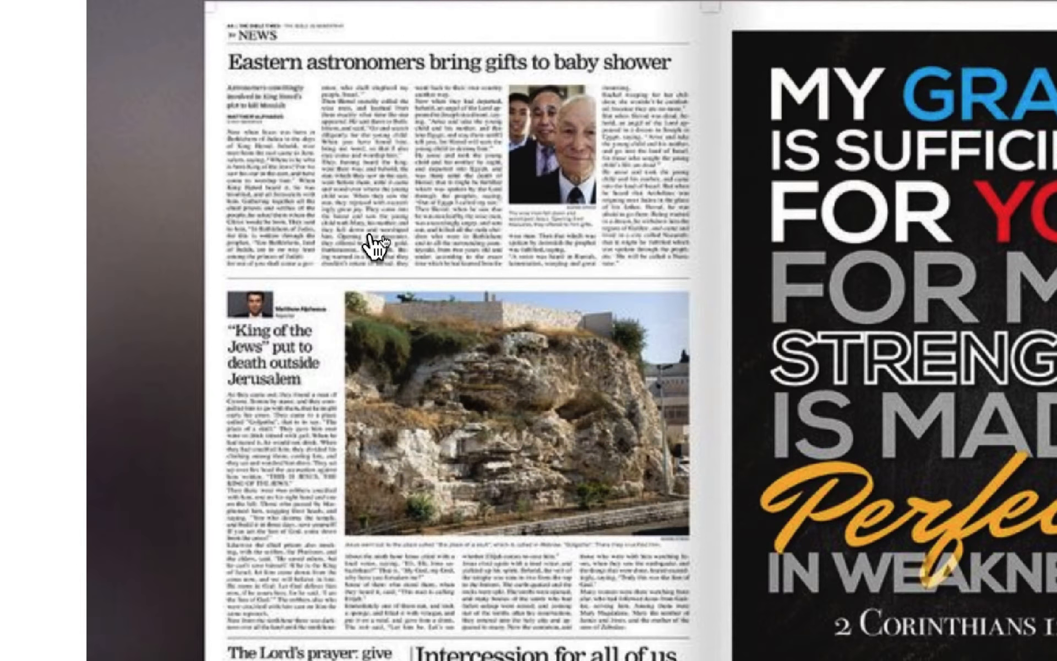
{"action": "scroll", "coordinate": [370, 235], "scroll_direction": "down", "scroll_amount": 5}
{"action": "scroll", "coordinate": [369, 236], "scroll_direction": "up", "scroll_amount": 7}
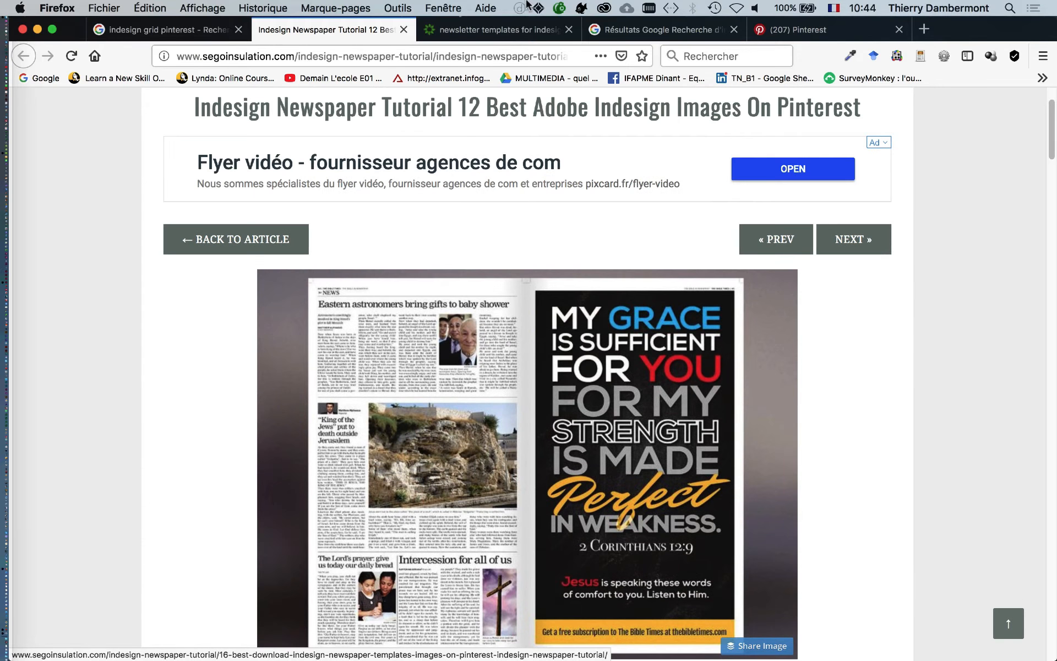
- Switch to the Pinterest page of the artist-made templates and look through the related layout ideas
{"action": "left_click", "coordinate": [521, 33]}
{"action": "left_click", "coordinate": [648, 28]}
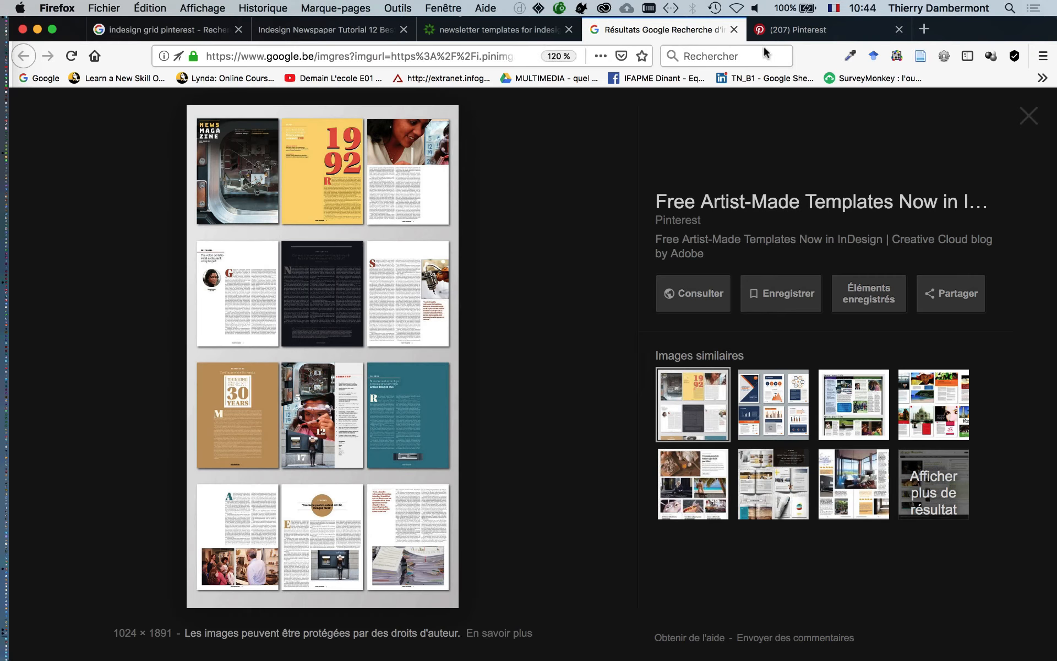
{"action": "left_click", "coordinate": [796, 31]}
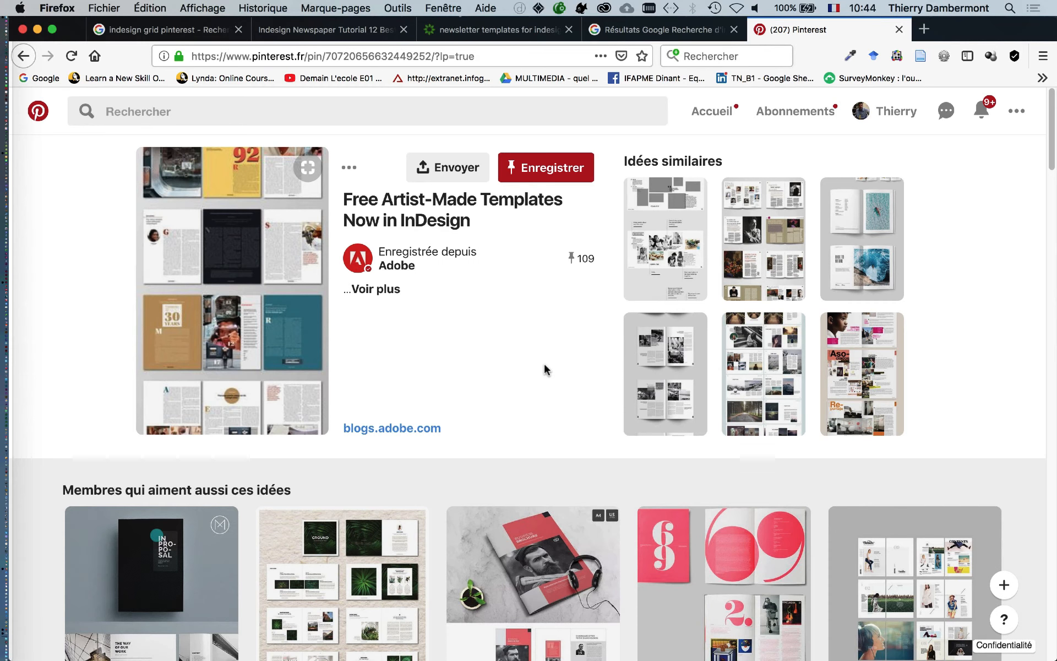
{"action": "scroll", "coordinate": [546, 369], "scroll_direction": "down", "scroll_amount": 5}
{"action": "scroll", "coordinate": [545, 365], "scroll_direction": "down", "scroll_amount": 1}
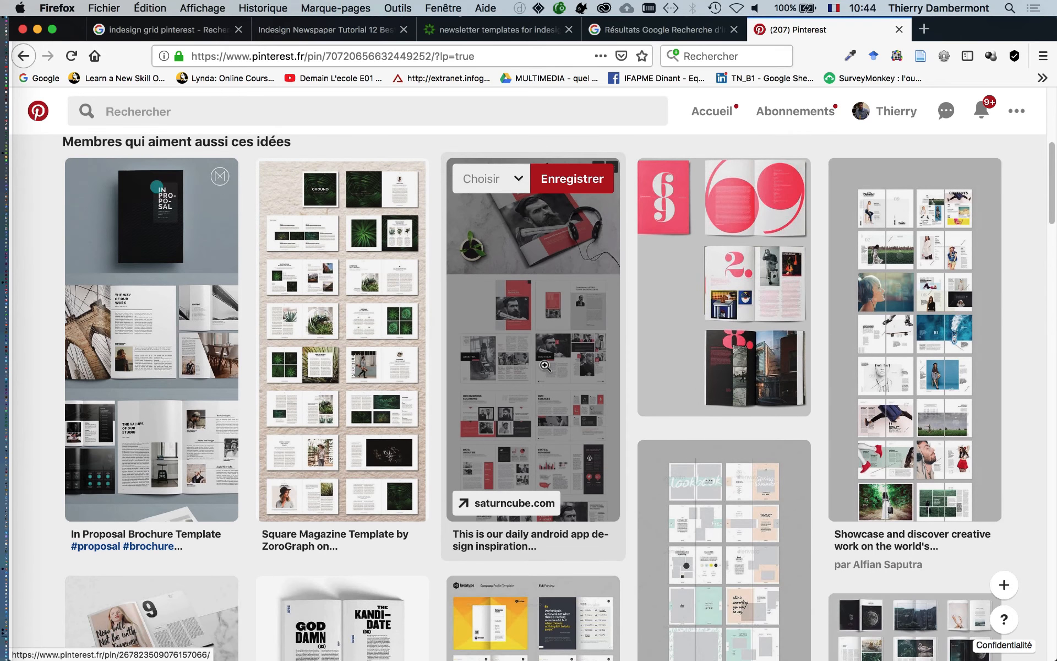
{"action": "scroll", "coordinate": [545, 365], "scroll_direction": "down", "scroll_amount": 1}
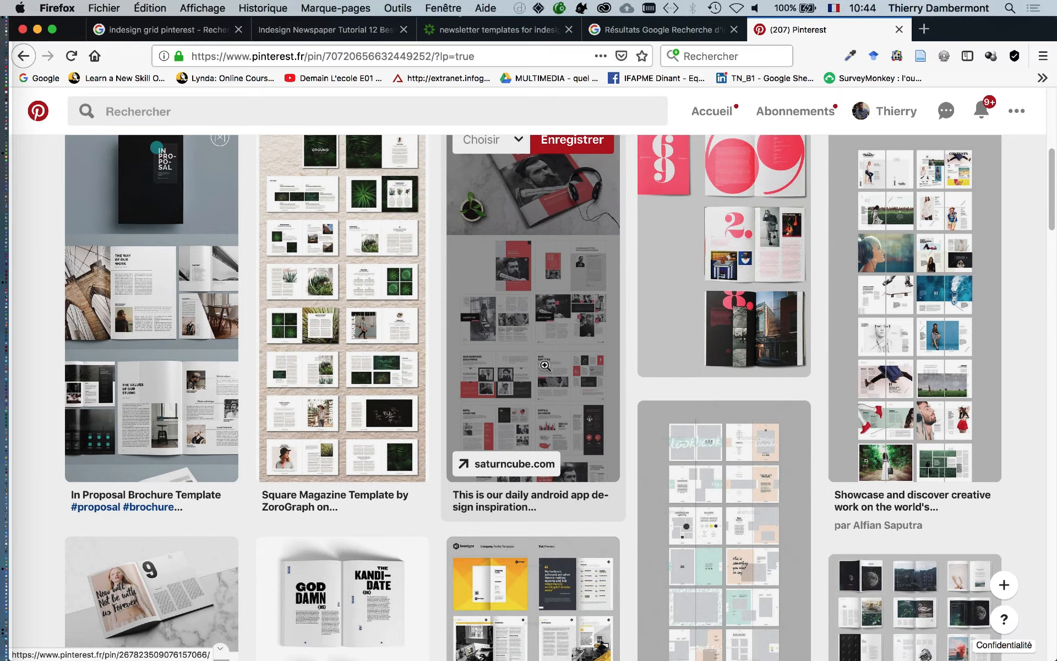
- Open the "Square Magazine Template" pin and examine the column layouts of its spreads
{"action": "left_click", "coordinate": [337, 253]}
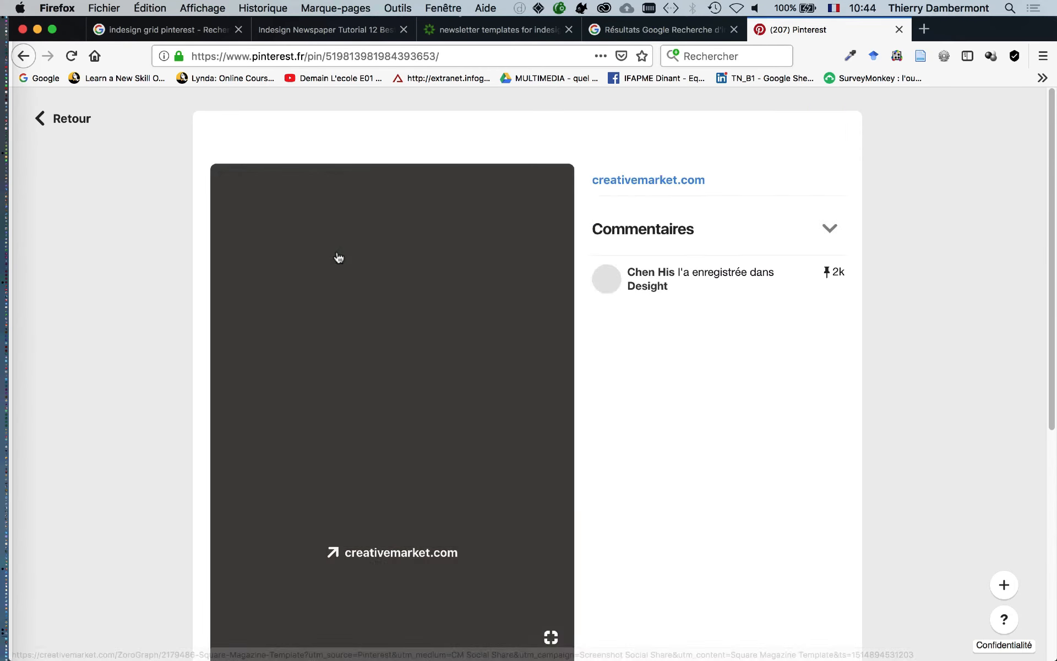
{"action": "scroll", "coordinate": [698, 476], "scroll_direction": "down", "scroll_amount": 5}
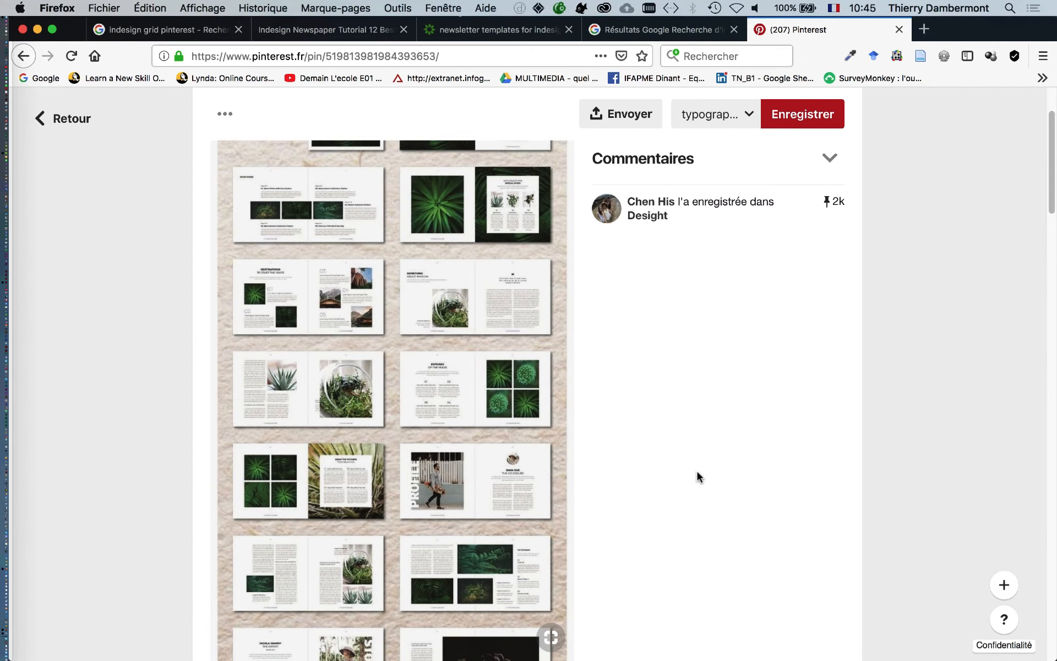
{"action": "scroll", "coordinate": [690, 481], "scroll_direction": "down", "scroll_amount": 6}
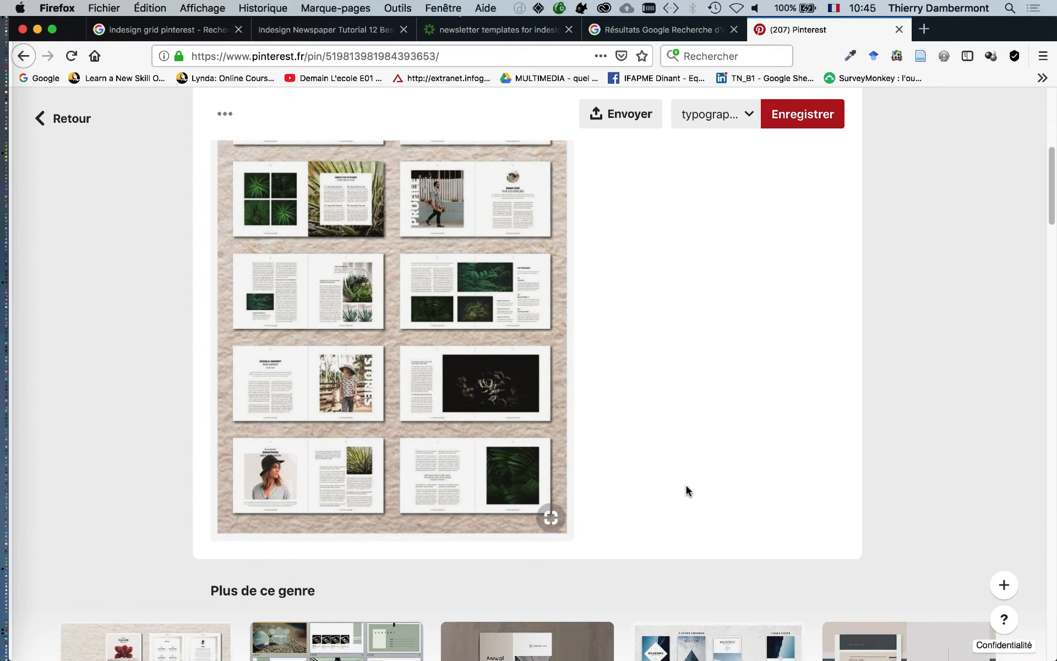
- Compare how text columns and photos fill the grid across all spreads of the square magazine template
{"action": "scroll", "coordinate": [686, 485], "scroll_direction": "up", "scroll_amount": 3}
{"action": "scroll", "coordinate": [685, 494], "scroll_direction": "up", "scroll_amount": 1}
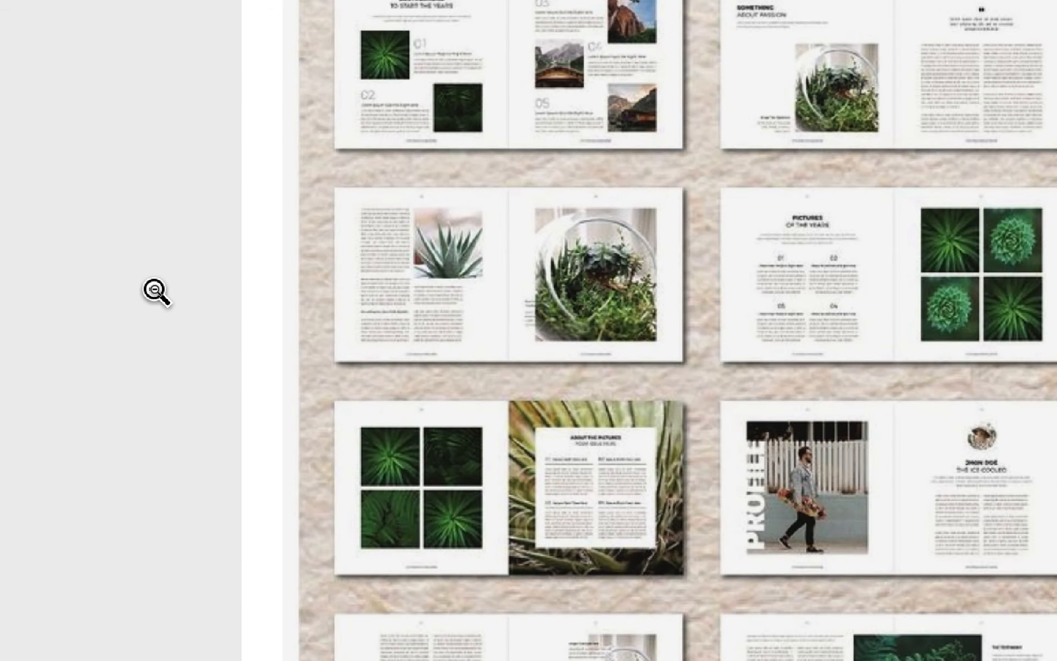
{"action": "scroll", "coordinate": [157, 292], "scroll_direction": "down", "scroll_amount": 4}
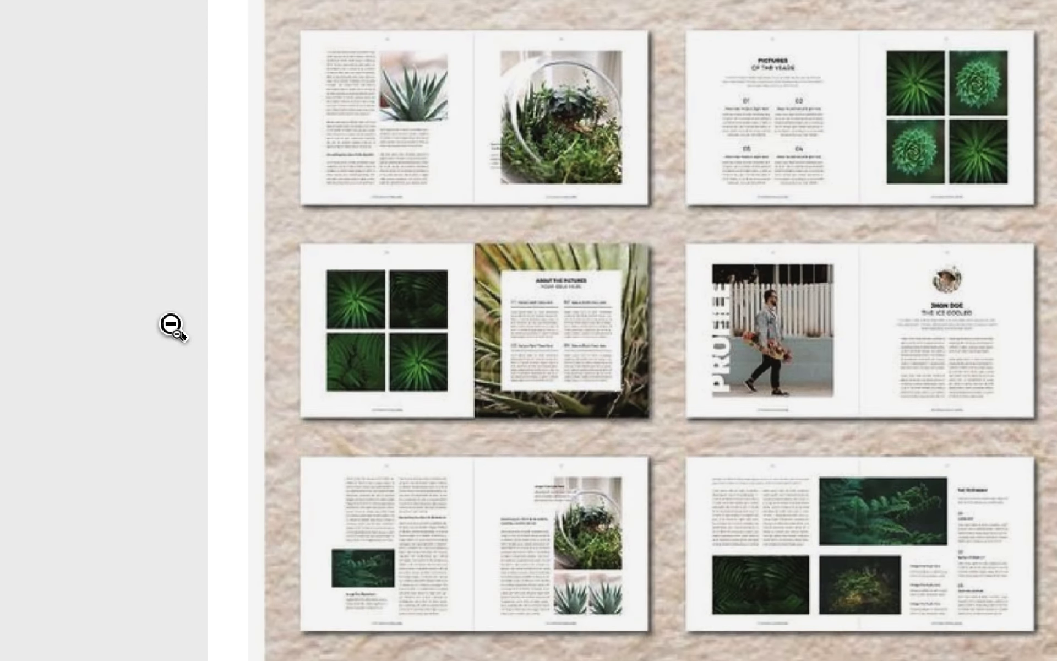
{"action": "scroll", "coordinate": [173, 328], "scroll_direction": "down", "scroll_amount": 5}
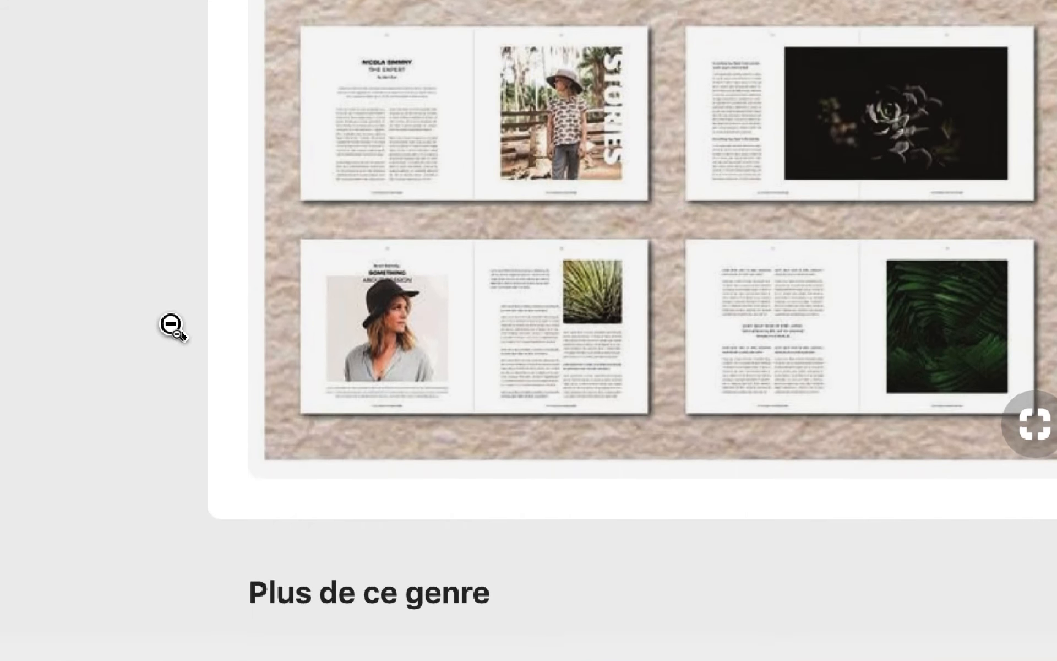
{"action": "scroll", "coordinate": [174, 327], "scroll_direction": "down", "scroll_amount": 2}
{"action": "scroll", "coordinate": [173, 327], "scroll_direction": "up", "scroll_amount": 10}
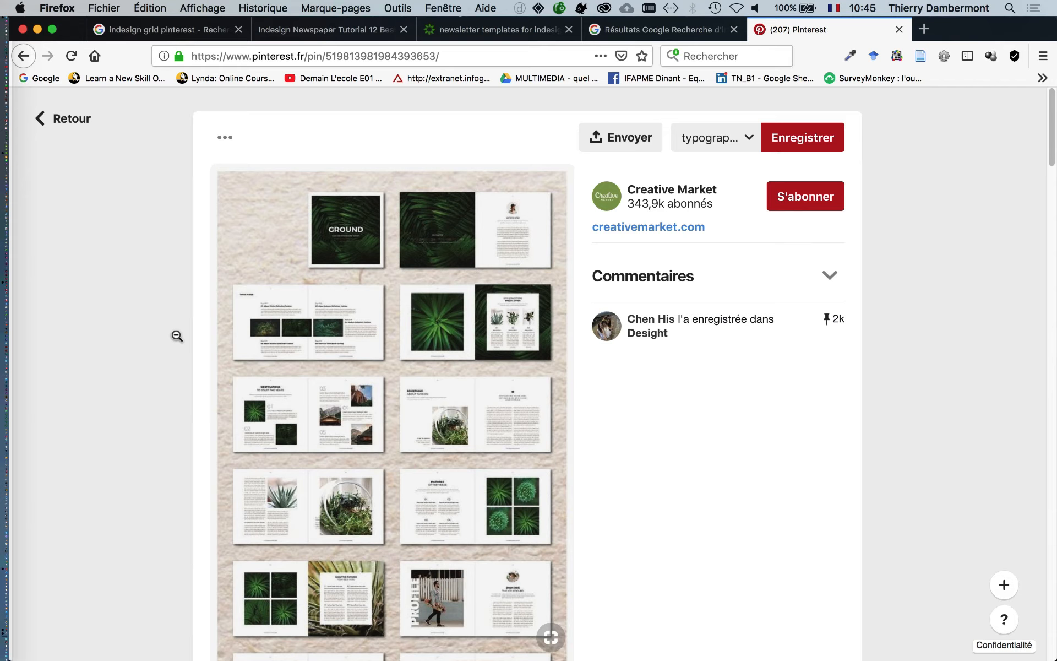
- Minimise the browser window and switch back to the grid document in InDesign
{"action": "left_click", "coordinate": [977, 255]}
{"action": "left_click", "coordinate": [37, 29]}
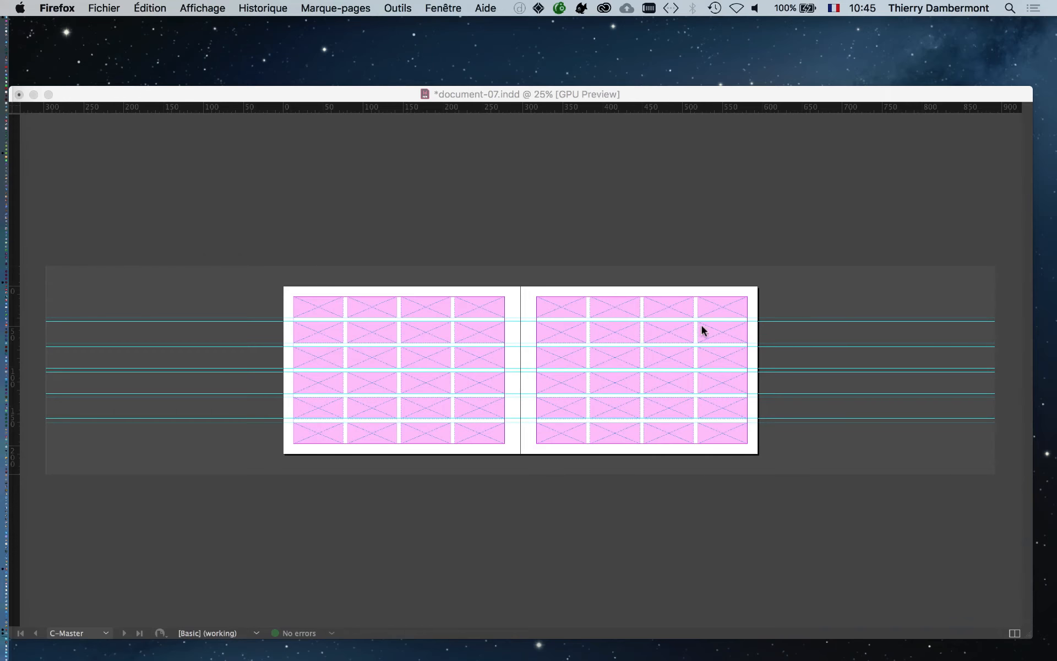
{"action": "left_click", "coordinate": [639, 222]}
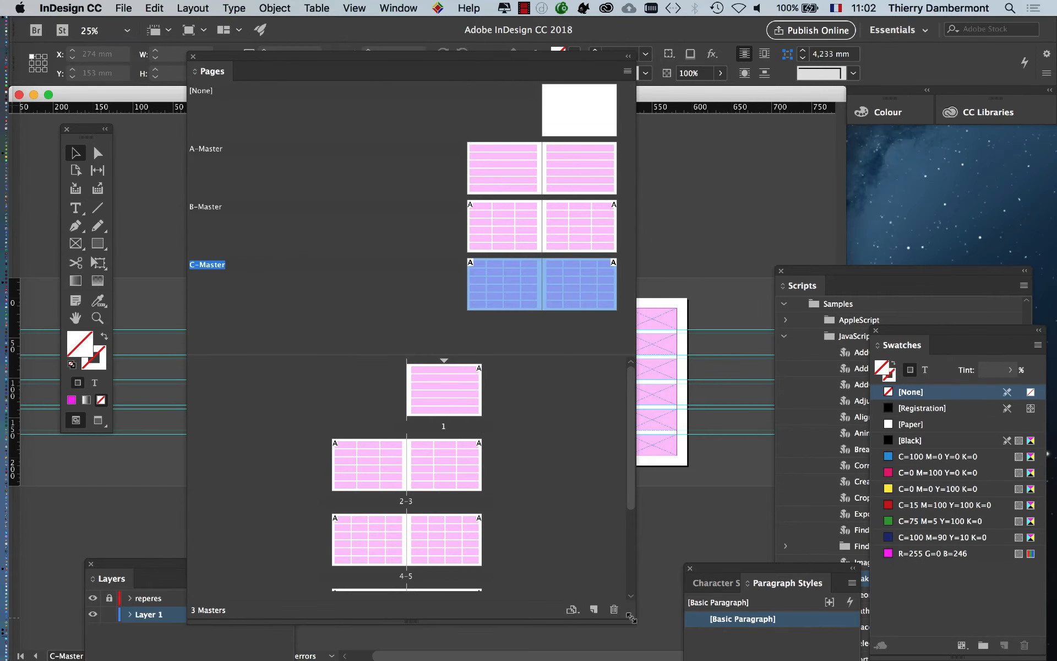
- Resize the Pages panel so the masters and several document spreads fit in it
{"action": "left_click_drag", "start_coordinate": [628, 621], "coordinate": [367, 425]}
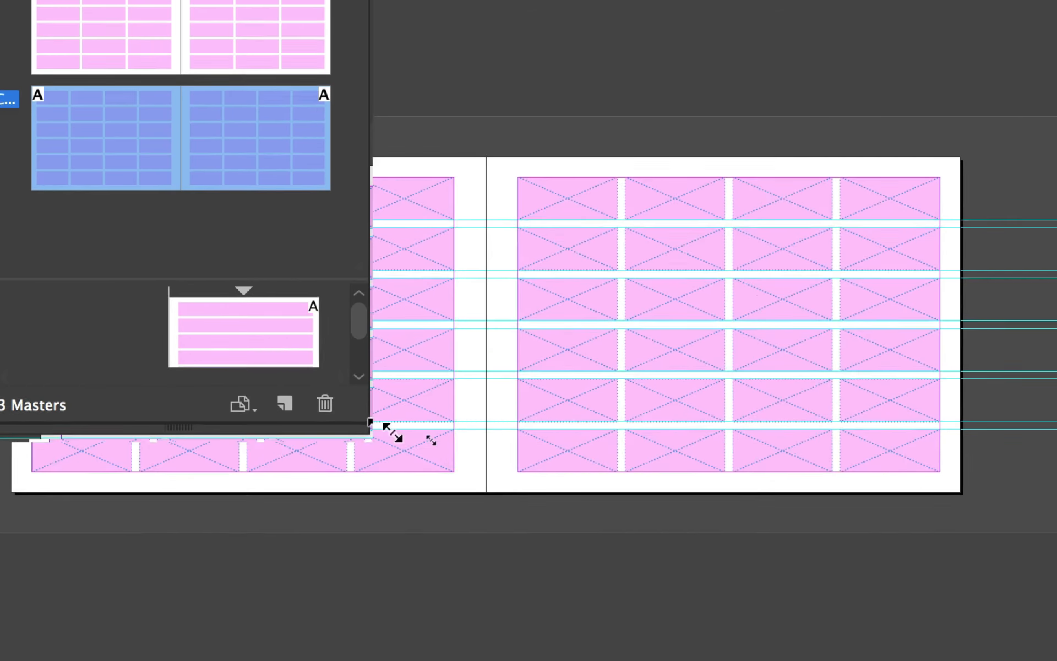
{"action": "left_click_drag", "start_coordinate": [393, 432], "coordinate": [1021, 480]}
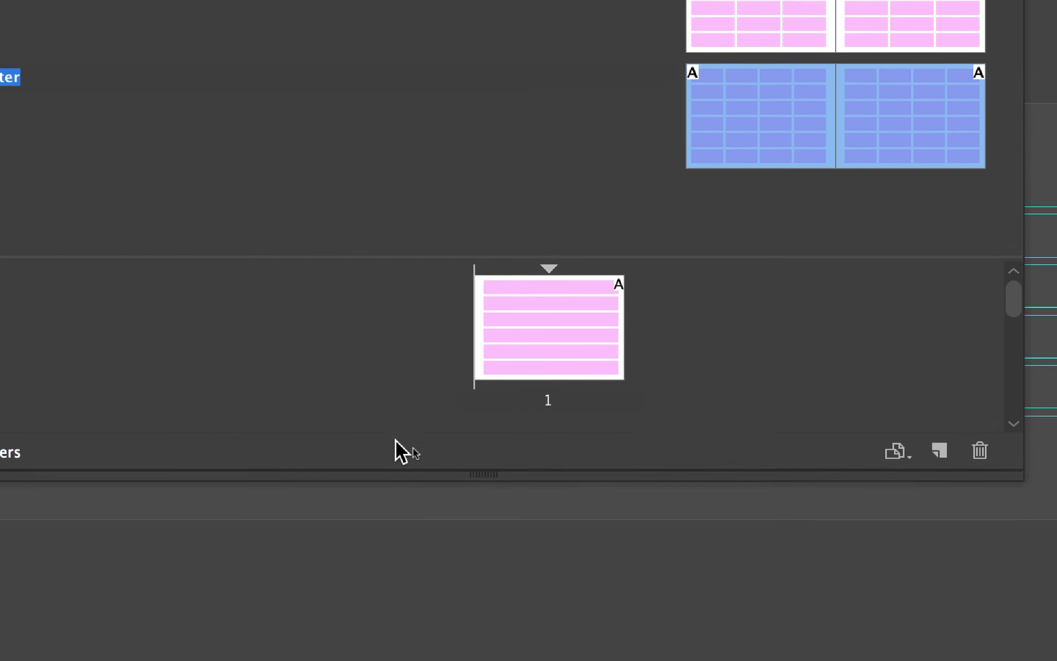
{"action": "left_click_drag", "start_coordinate": [397, 473], "coordinate": [397, 660]}
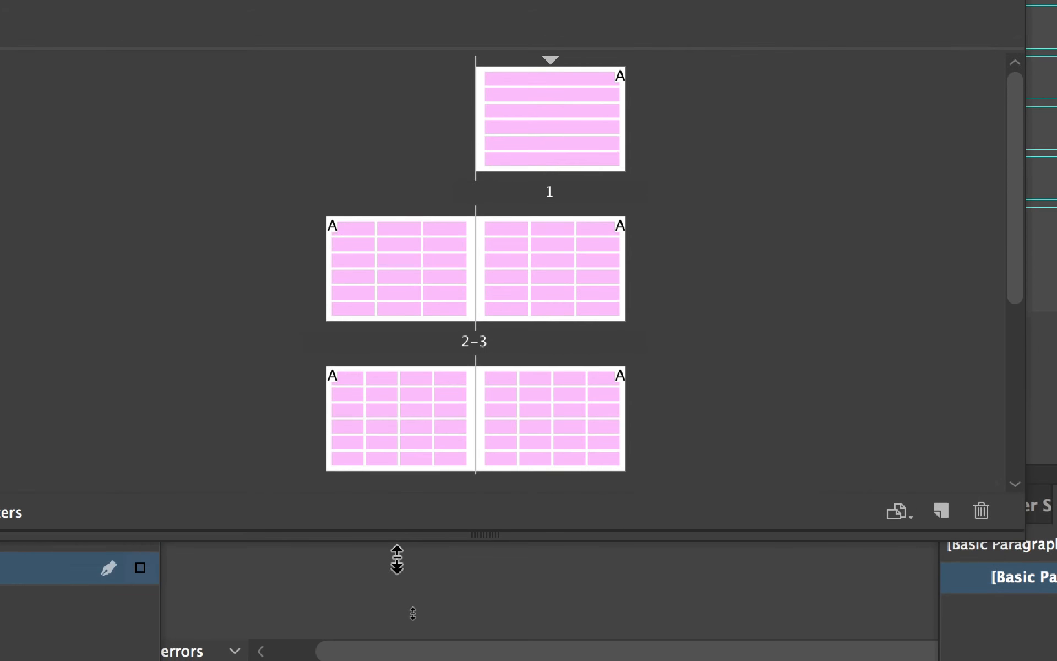
{"action": "left_click_drag", "start_coordinate": [397, 559], "coordinate": [396, 573]}
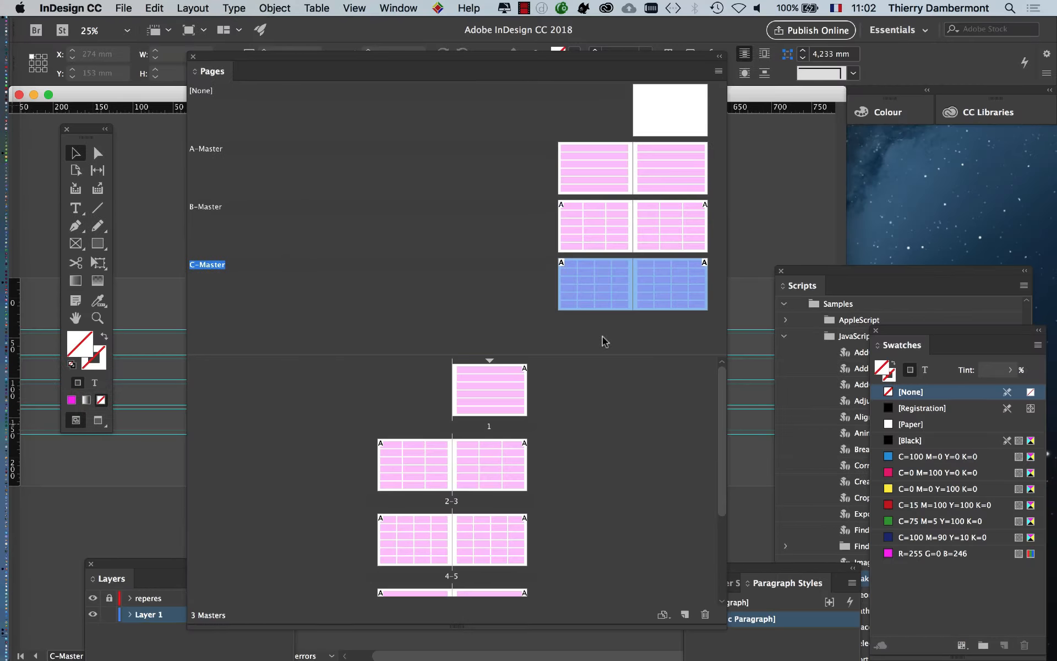
- Reposition the Pages panel over the document and readjust its width
{"action": "left_click", "coordinate": [716, 72]}
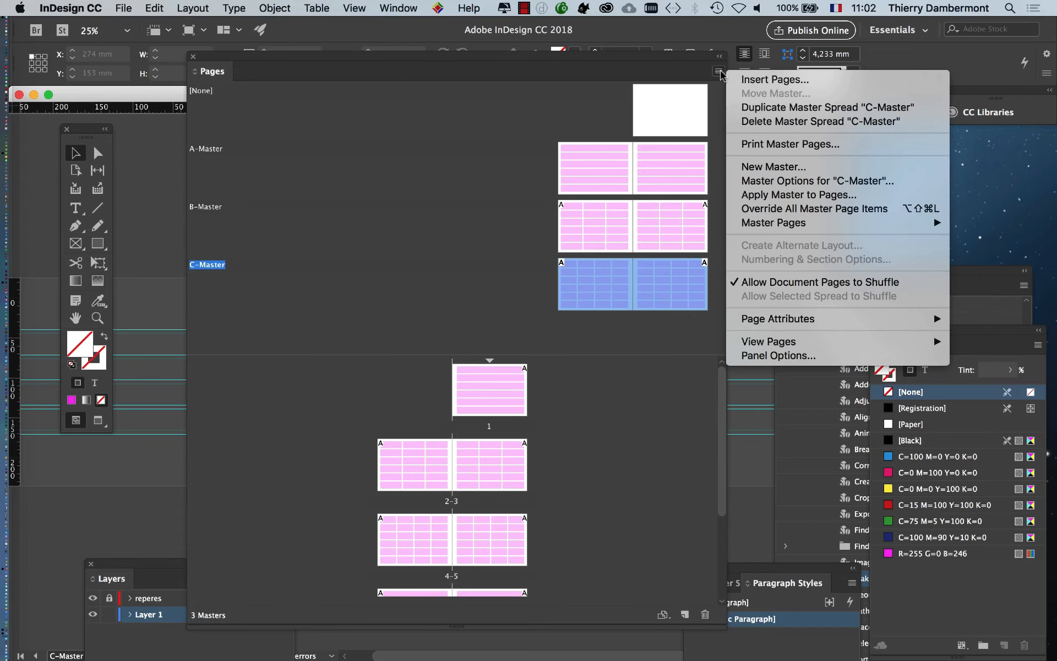
{"action": "left_click", "coordinate": [698, 62]}
{"action": "left_click_drag", "start_coordinate": [698, 61], "coordinate": [647, 44]}
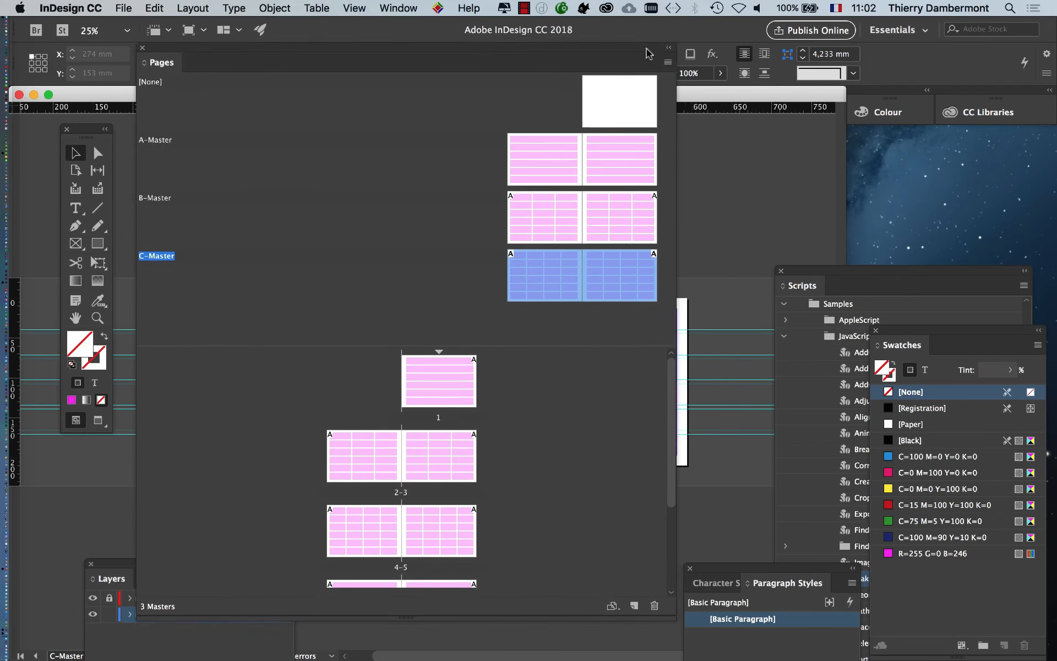
{"action": "left_click", "coordinate": [666, 55]}
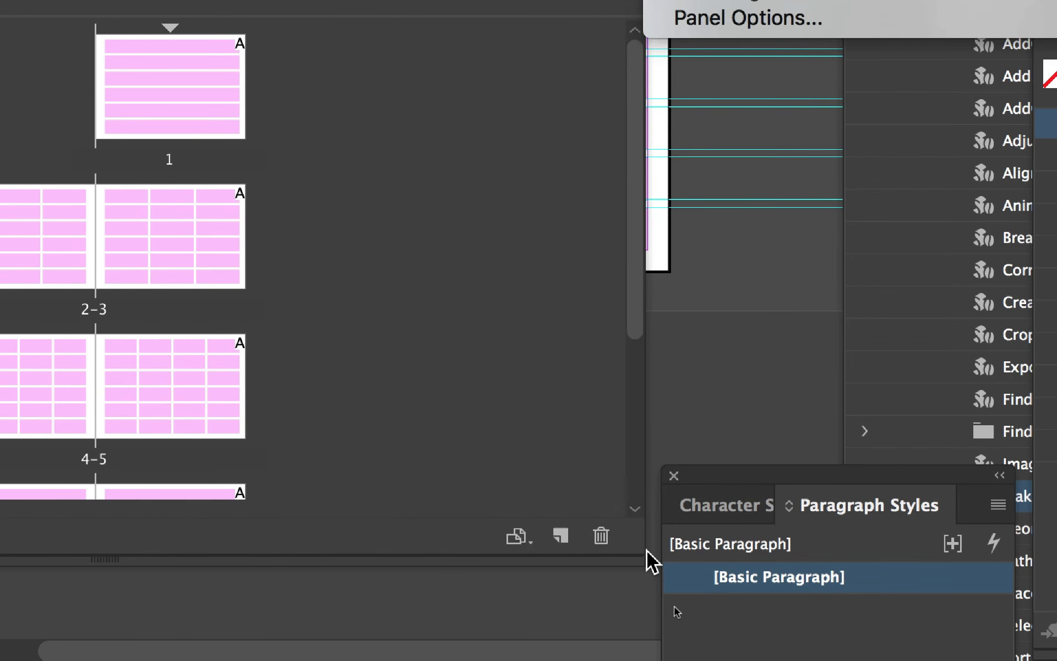
{"action": "left_click", "coordinate": [646, 553]}
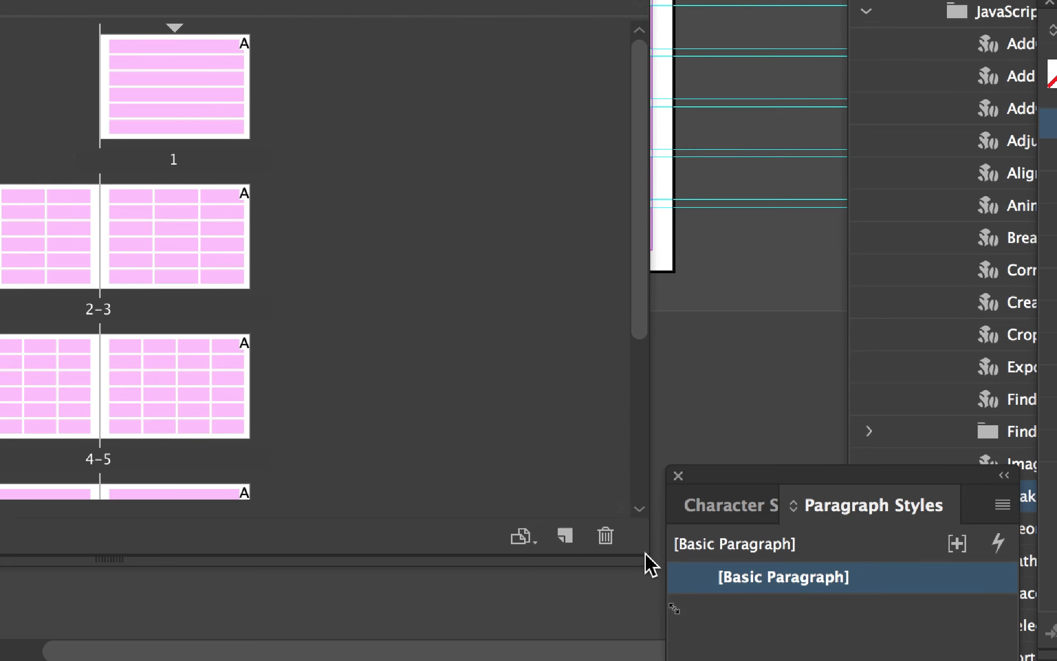
{"action": "left_click_drag", "start_coordinate": [645, 554], "coordinate": [802, 553]}
{"action": "left_click_drag", "start_coordinate": [711, 555], "coordinate": [541, 538]}
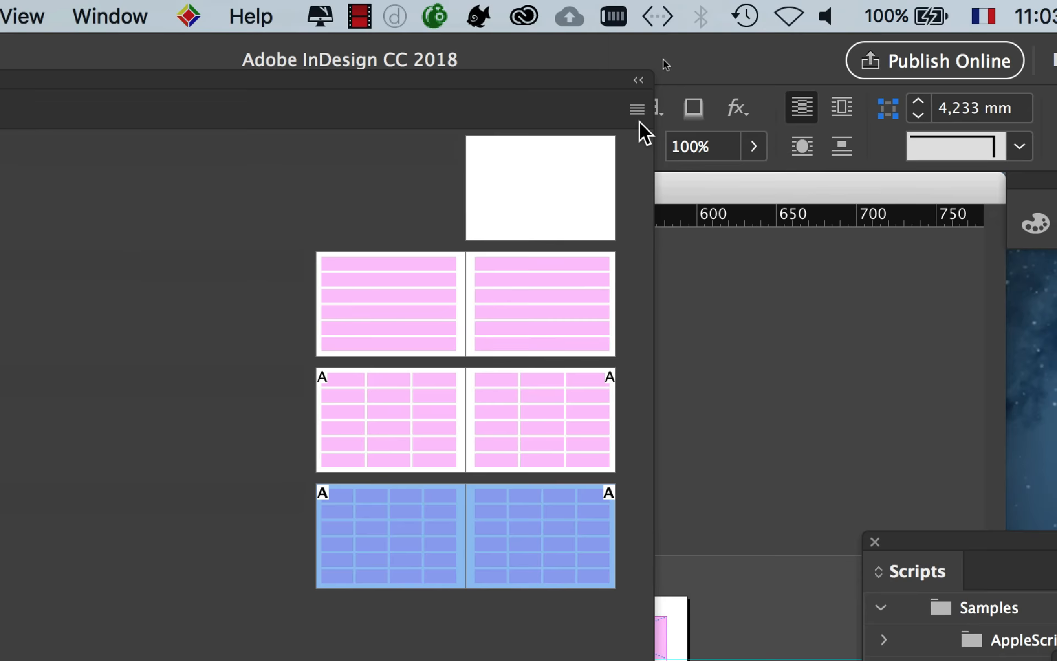
- Turn off Show Vertically for masters in the Pages panel options and reduce the height of the masters area
{"action": "left_click", "coordinate": [637, 109]}
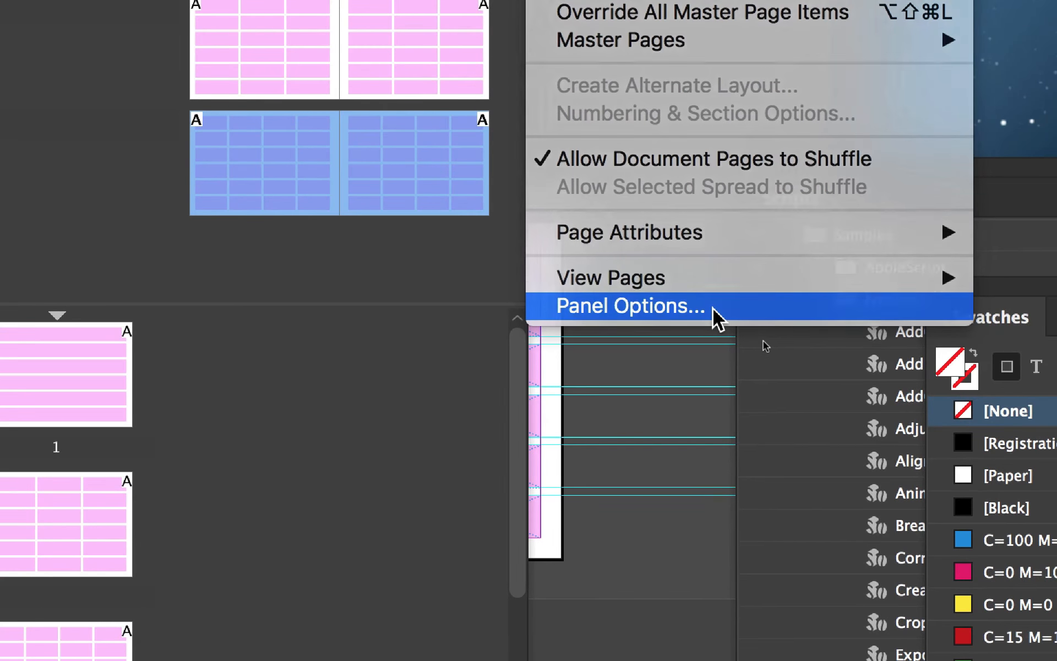
{"action": "left_click", "coordinate": [773, 358]}
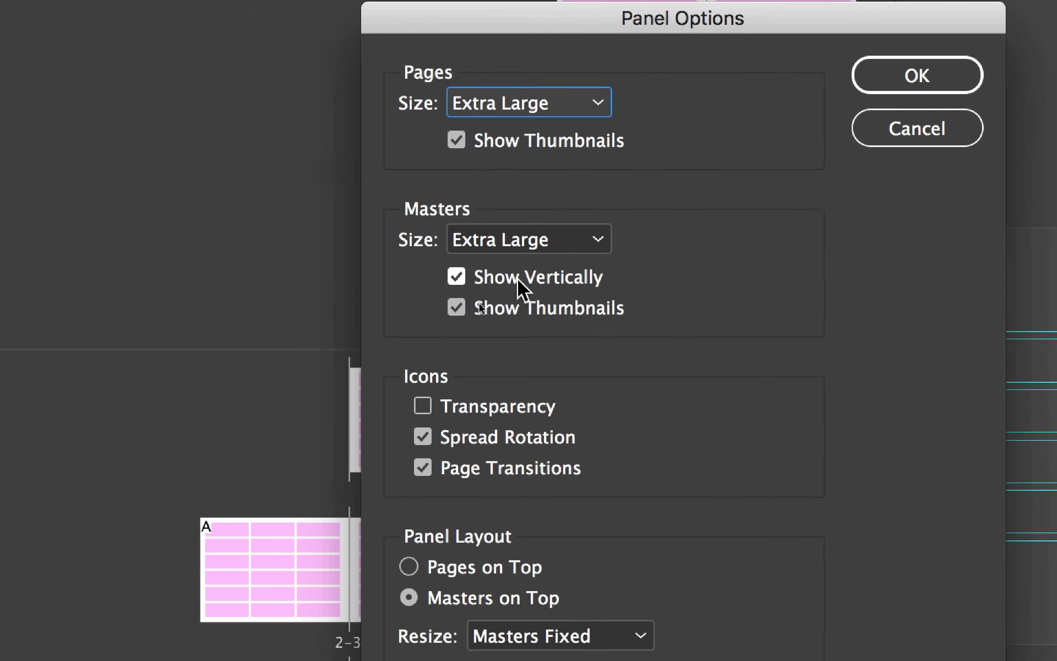
{"action": "left_click", "coordinate": [513, 280]}
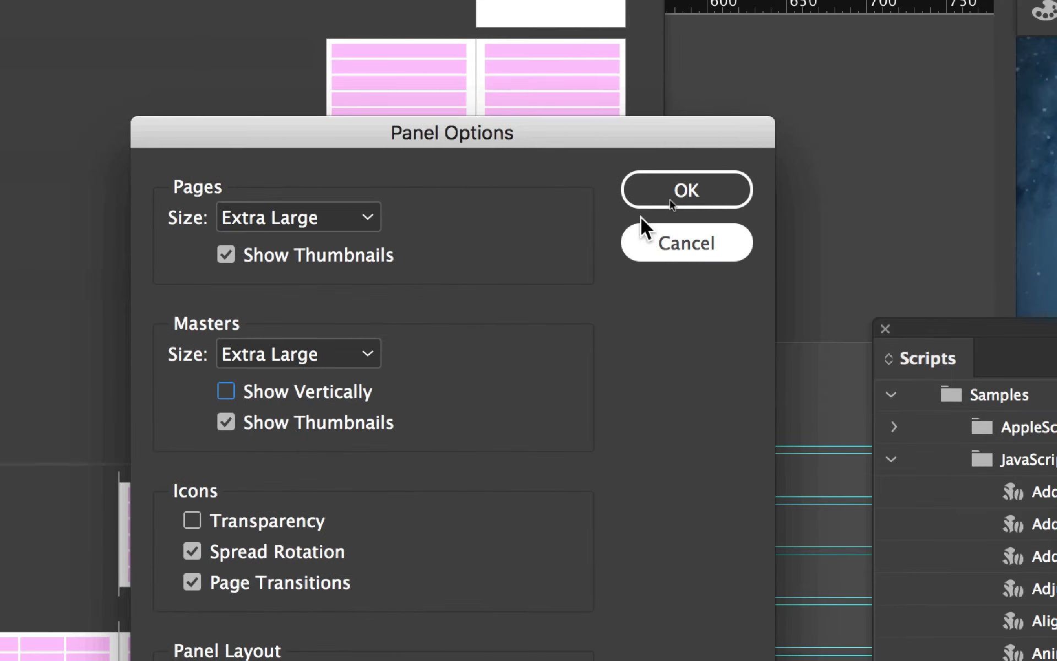
{"action": "left_click", "coordinate": [915, 74]}
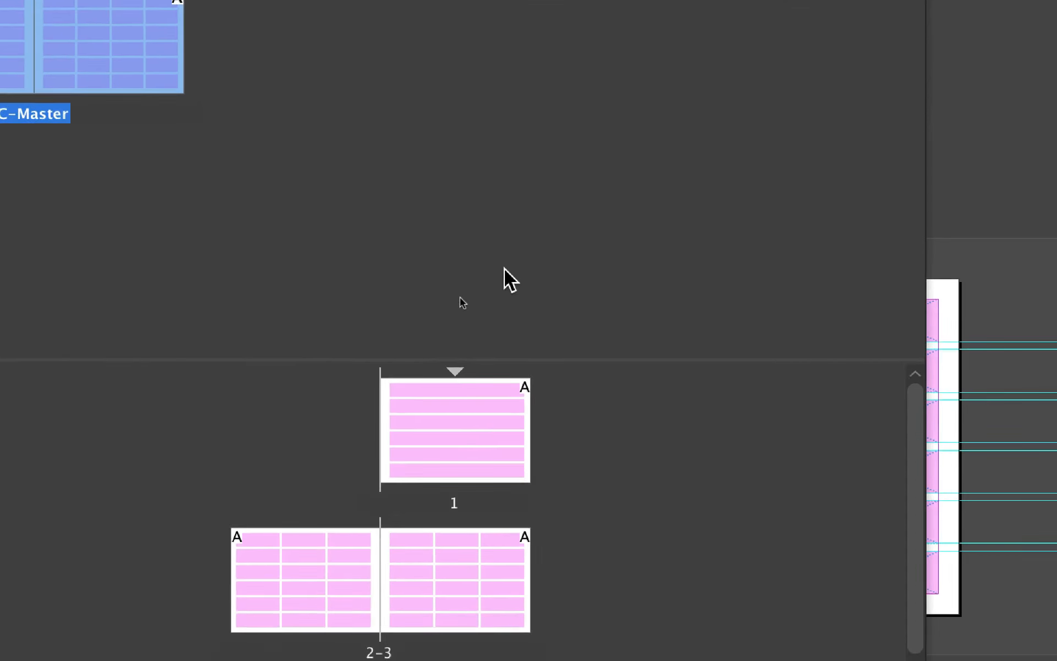
{"action": "left_click_drag", "start_coordinate": [531, 359], "coordinate": [535, 200]}
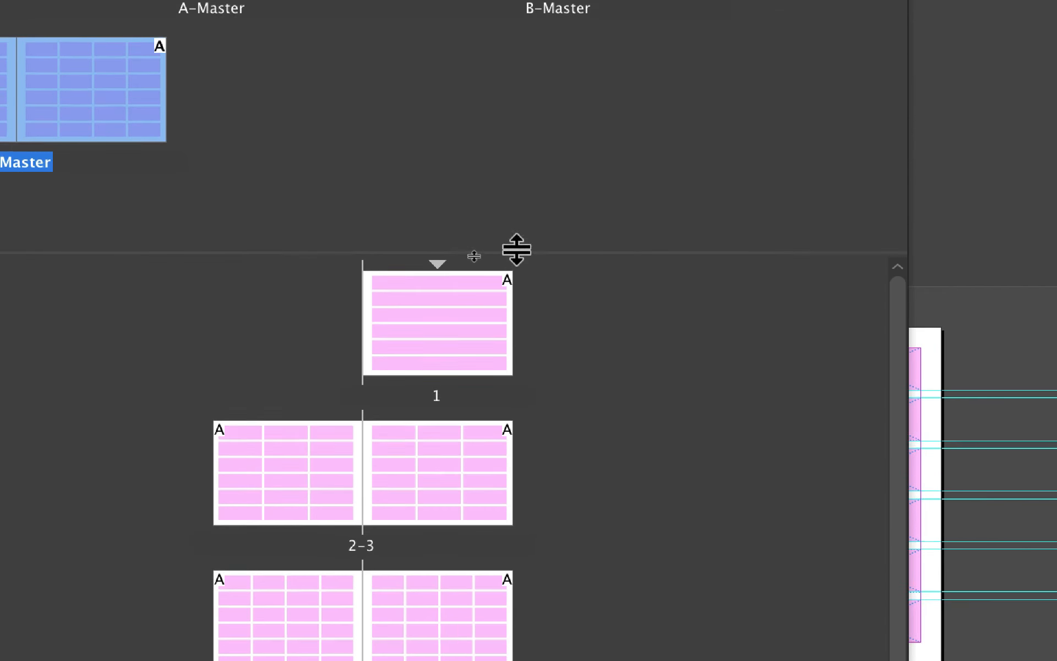
{"action": "left_click_drag", "start_coordinate": [516, 250], "coordinate": [517, 242]}
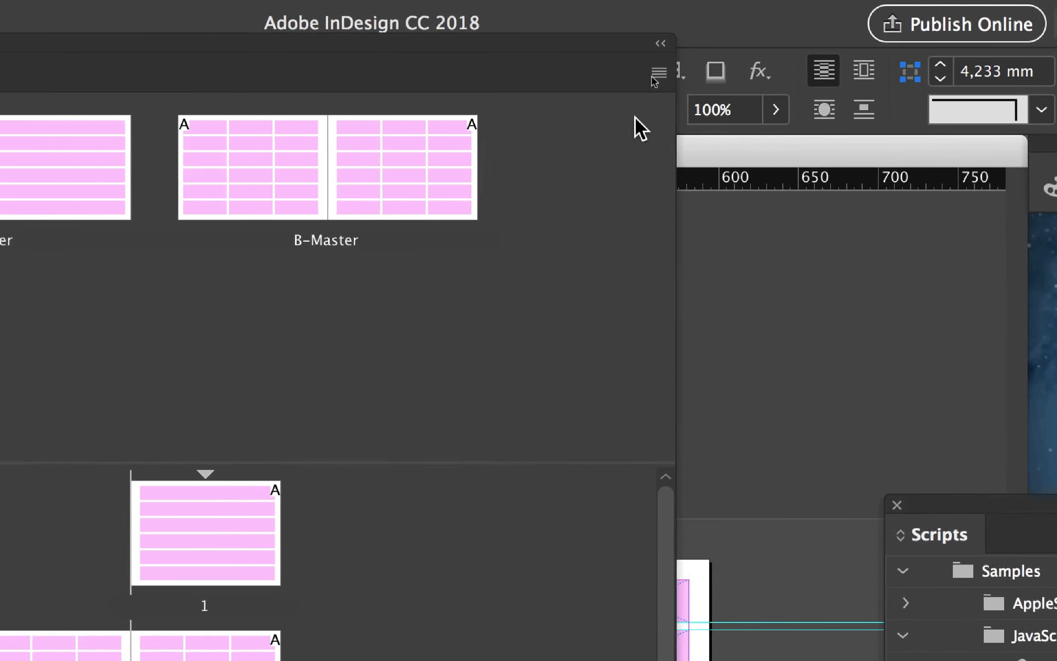
- Set the Pages panel to view pages horizontally, then shorten it and move it beside the toolbox and left-hand page
{"action": "left_click", "coordinate": [649, 100]}
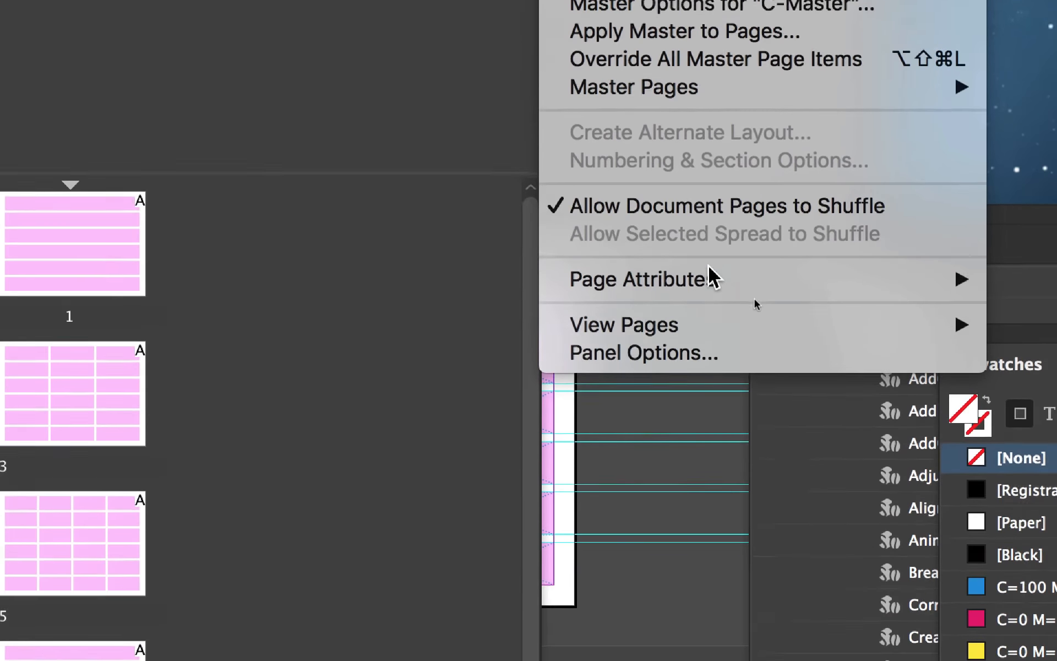
{"action": "mouse_move", "coordinate": [735, 298]}
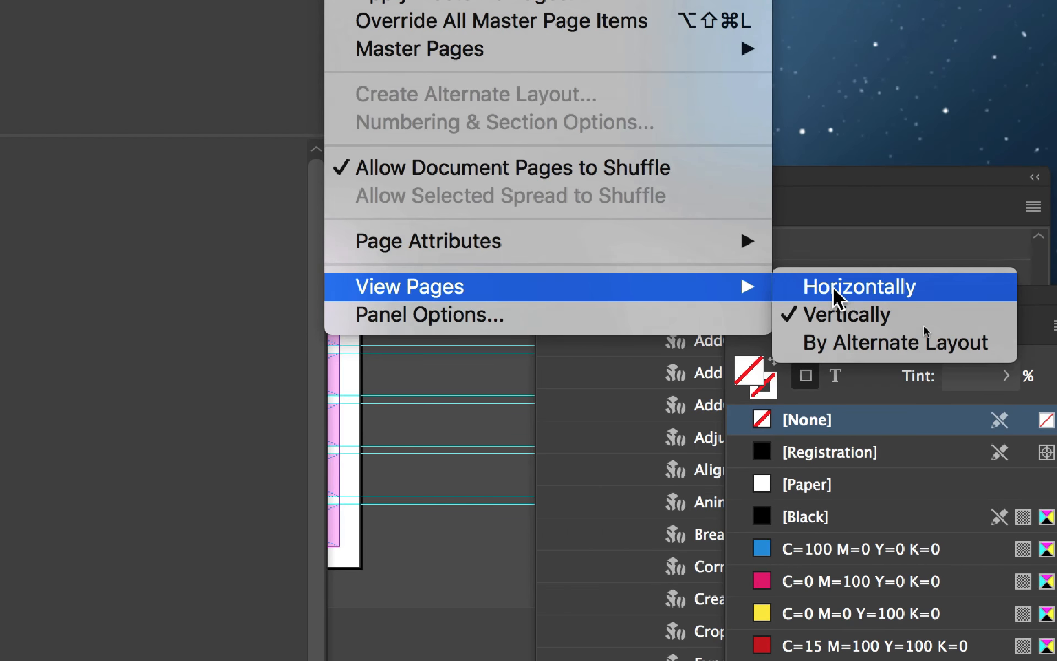
{"action": "left_click", "coordinate": [834, 290]}
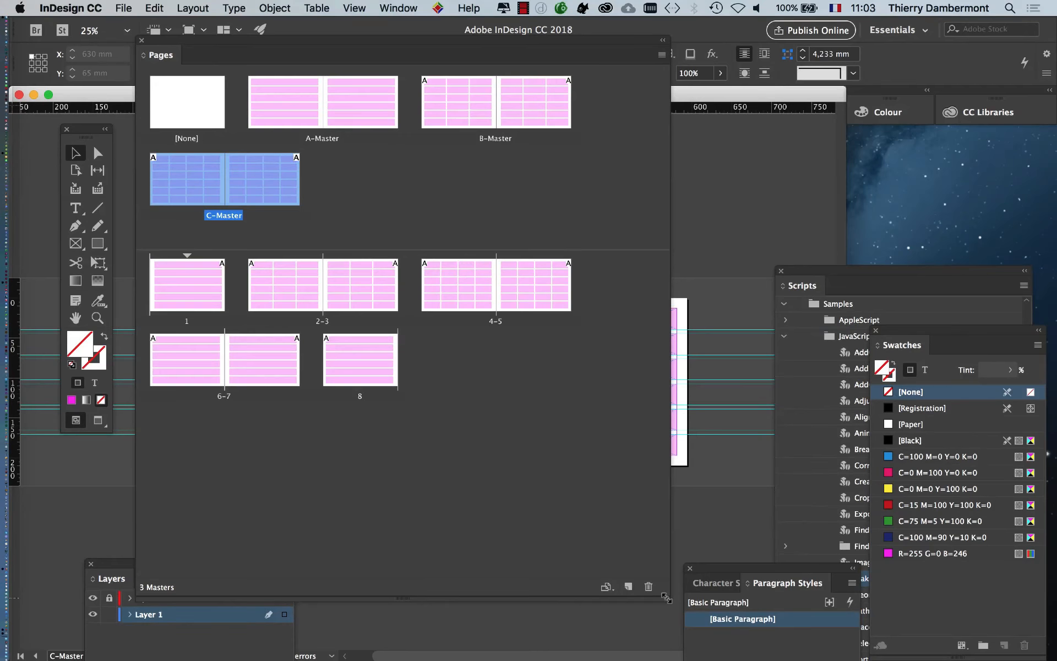
{"action": "left_click_drag", "start_coordinate": [666, 597], "coordinate": [685, 465]}
{"action": "left_click_drag", "start_coordinate": [377, 42], "coordinate": [735, 120]}
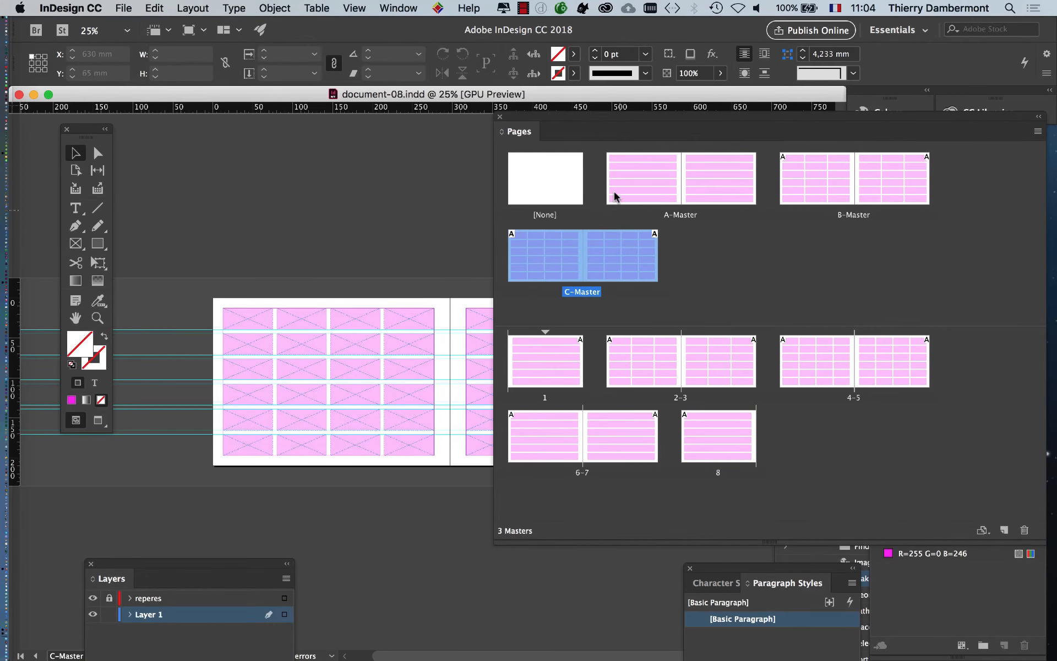
{"action": "left_click_drag", "start_coordinate": [651, 117], "coordinate": [542, 113]}
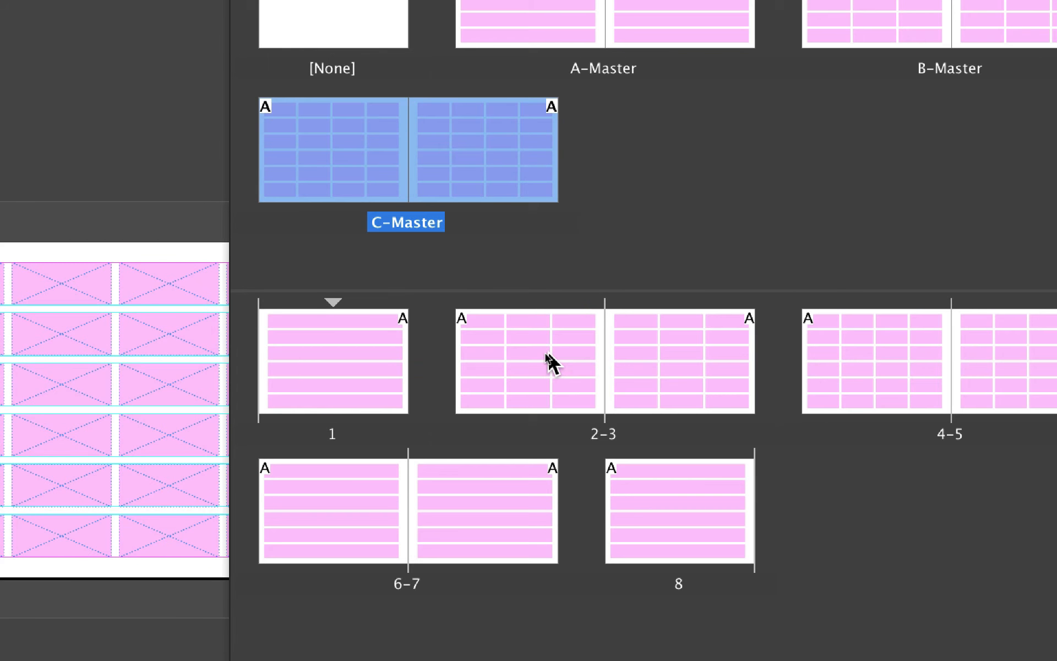
- Delete document pages 2 to 8 together with their contents, keeping only page 1
{"action": "left_click", "coordinate": [545, 354]}
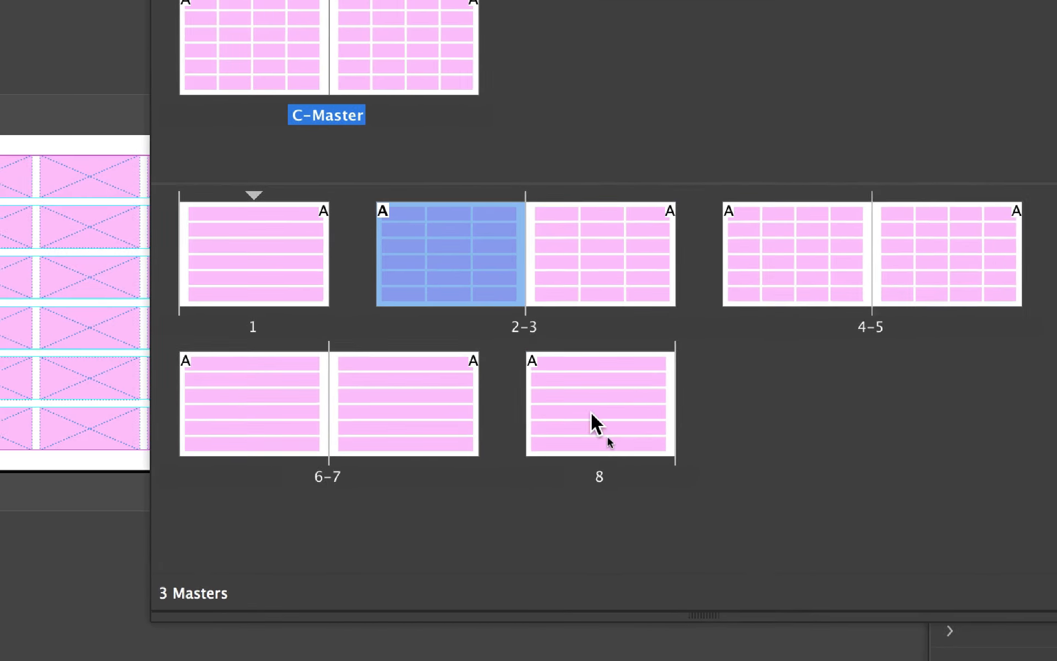
{"action": "left_click", "coordinate": [664, 495], "text": "shift"}
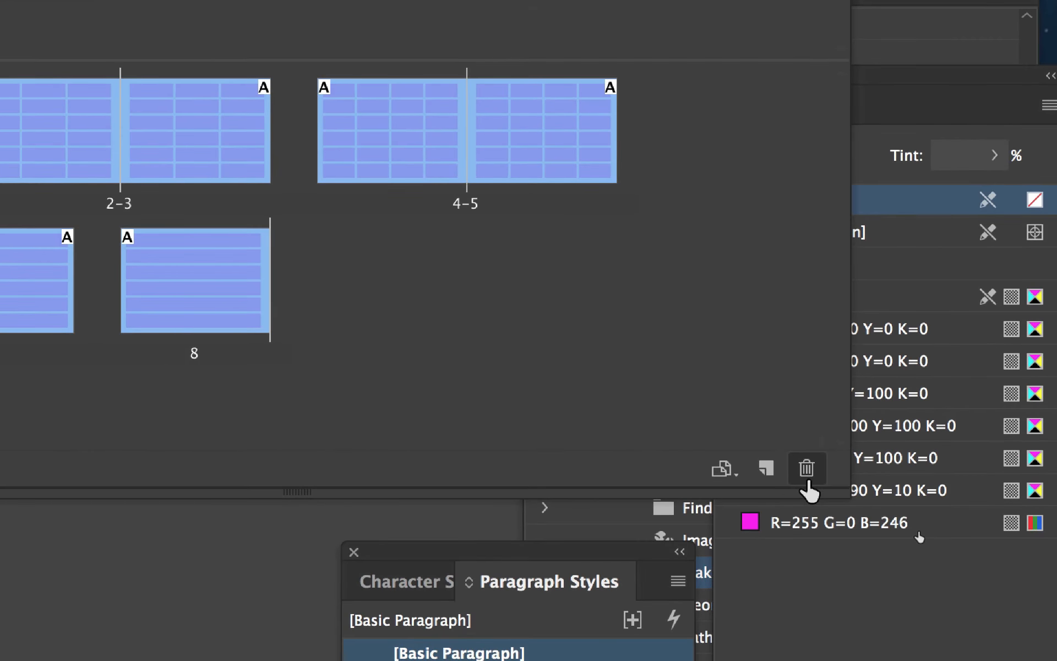
{"action": "left_click", "coordinate": [807, 480]}
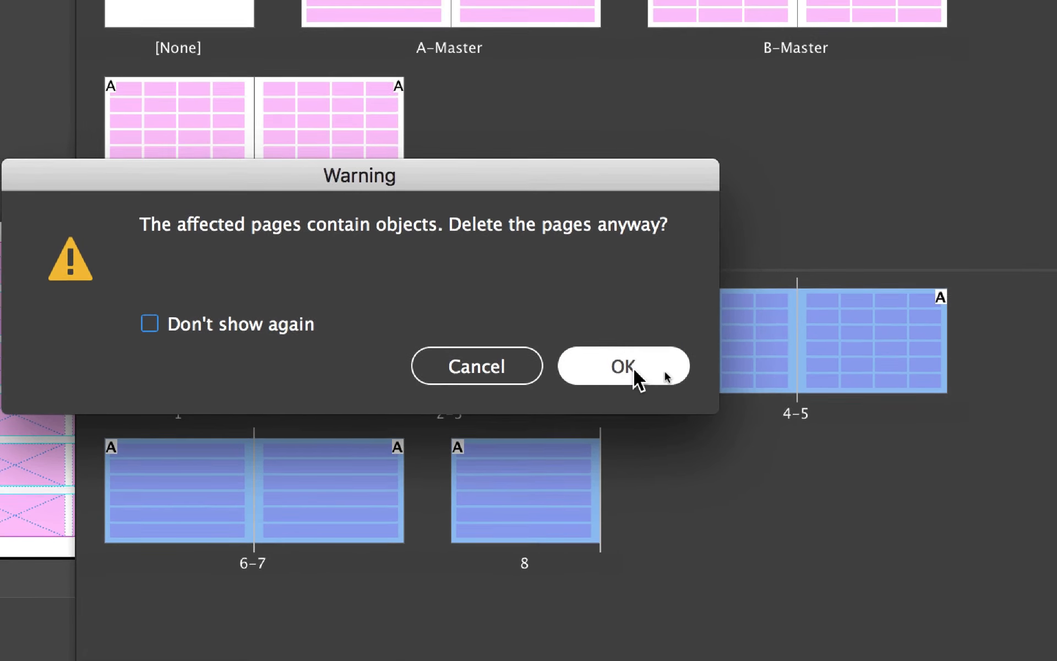
{"action": "left_click", "coordinate": [633, 367]}
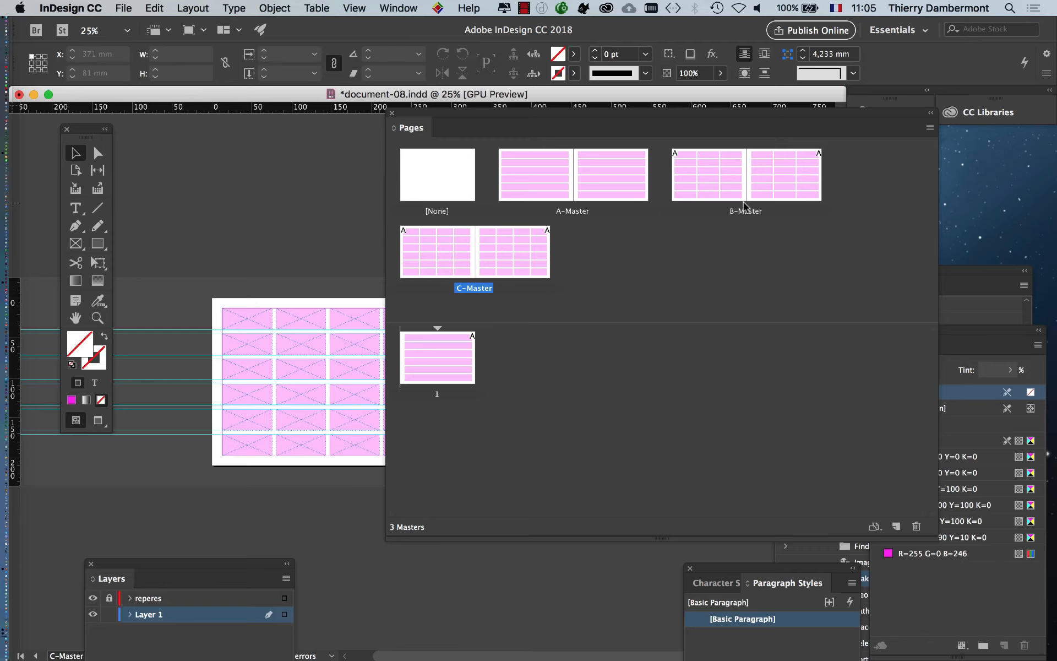
- Insert 4 pages after page 1 based on C-Master
{"action": "left_click_drag", "start_coordinate": [932, 142], "coordinate": [881, 170]}
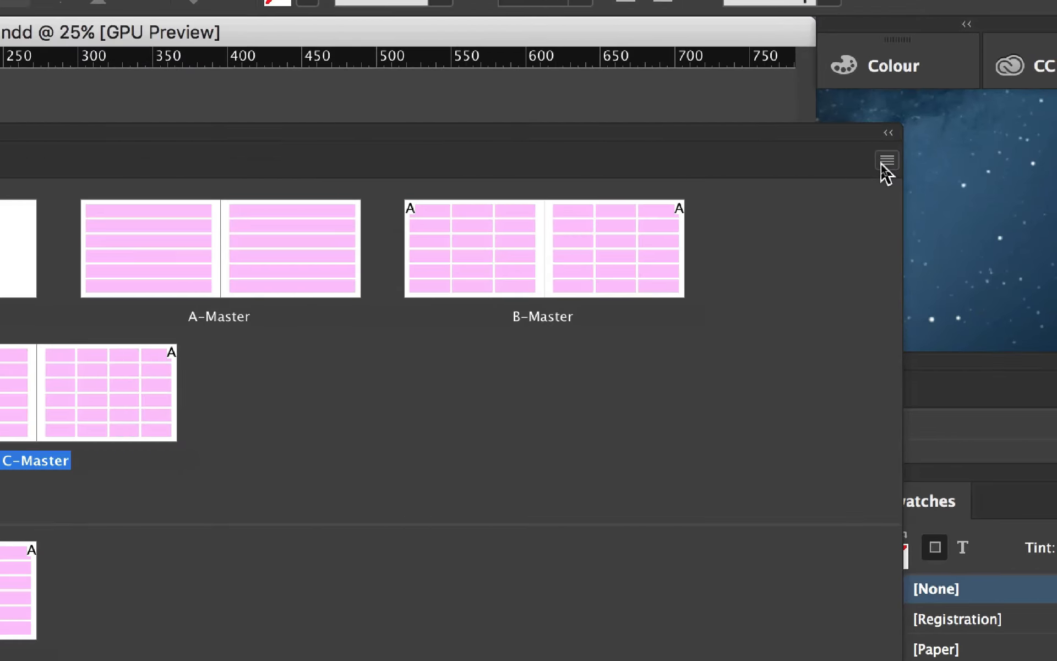
{"action": "left_click", "coordinate": [882, 165]}
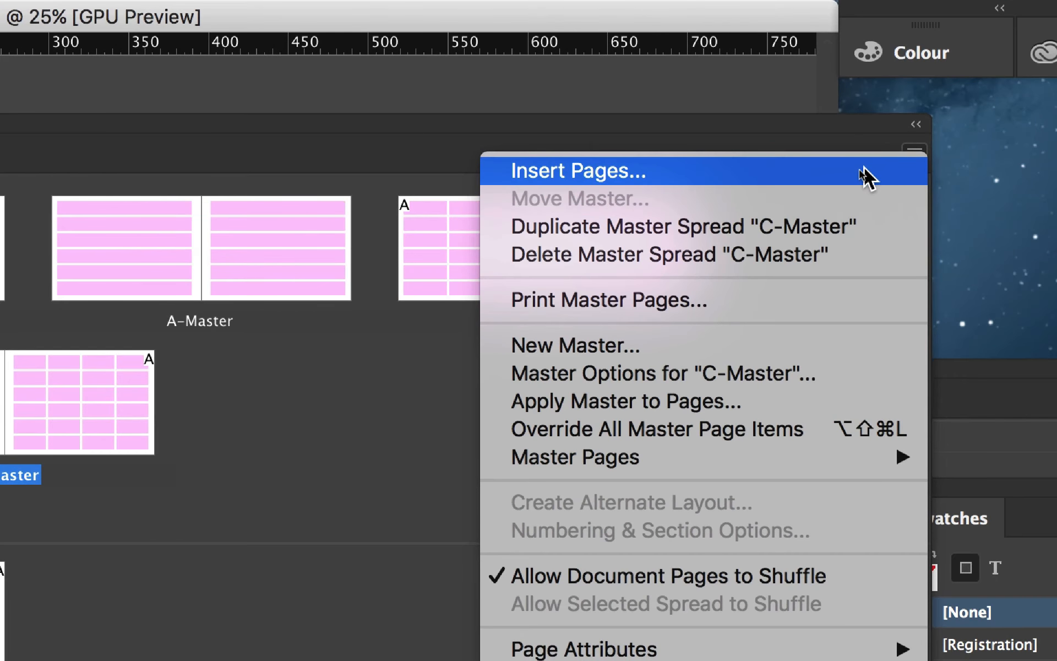
{"action": "left_click", "coordinate": [864, 176]}
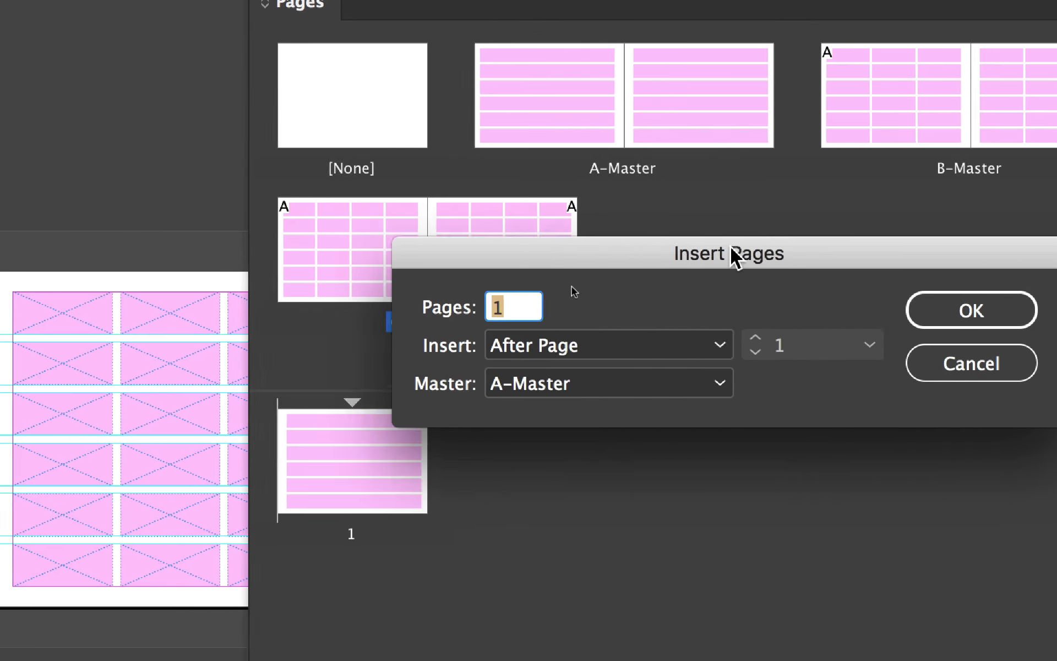
{"action": "left_click_drag", "start_coordinate": [731, 247], "coordinate": [1056, 37]}
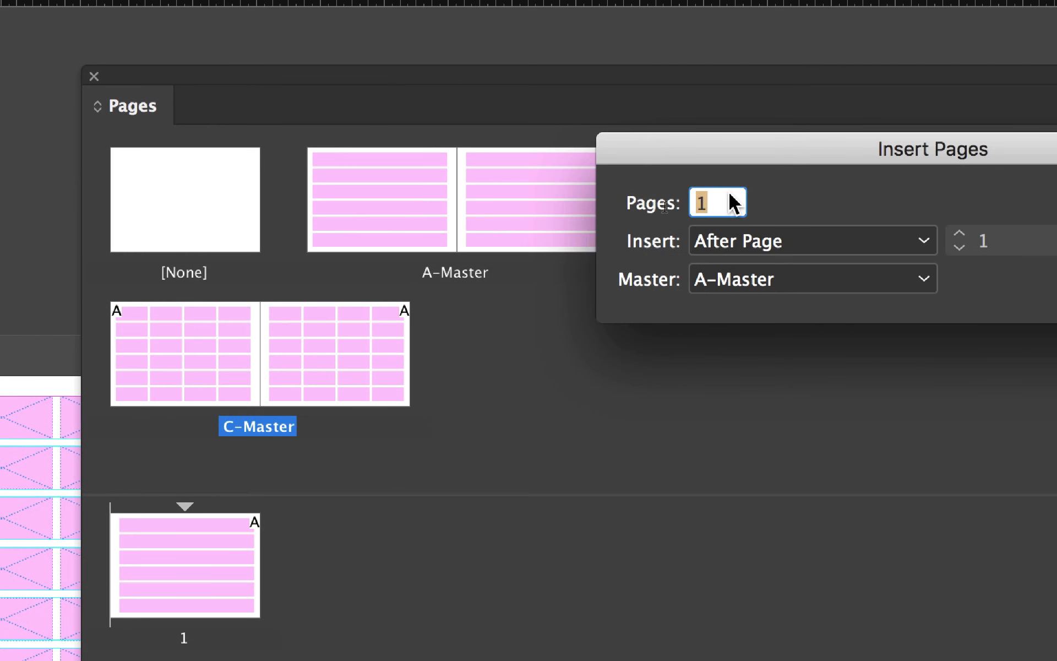
{"action": "type", "text": "4"}
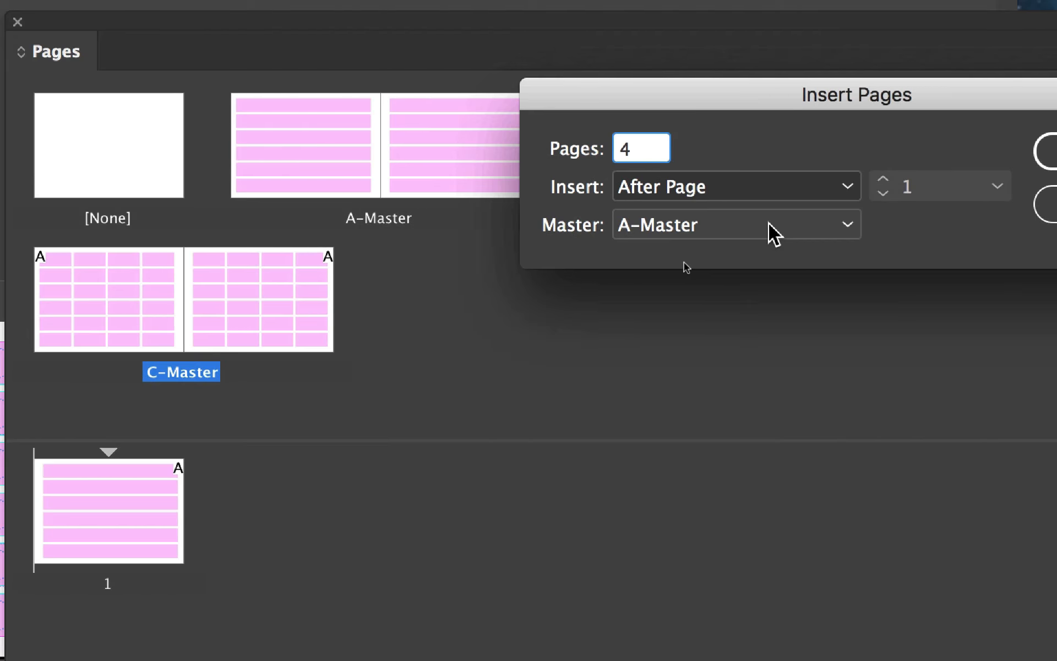
{"action": "left_click", "coordinate": [769, 223]}
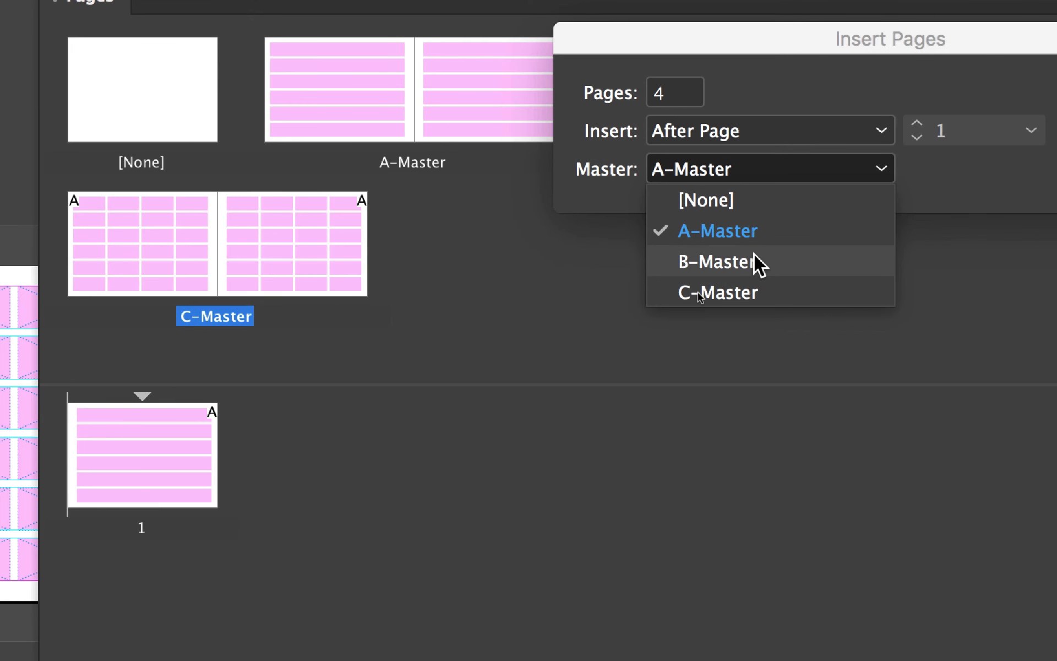
{"action": "left_click", "coordinate": [799, 292]}
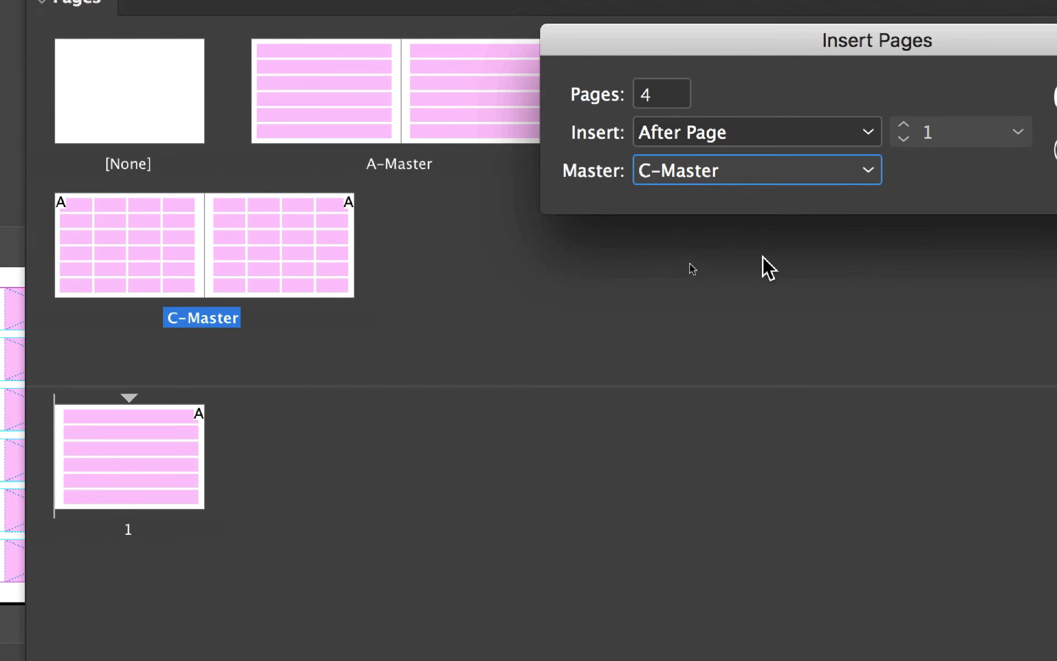
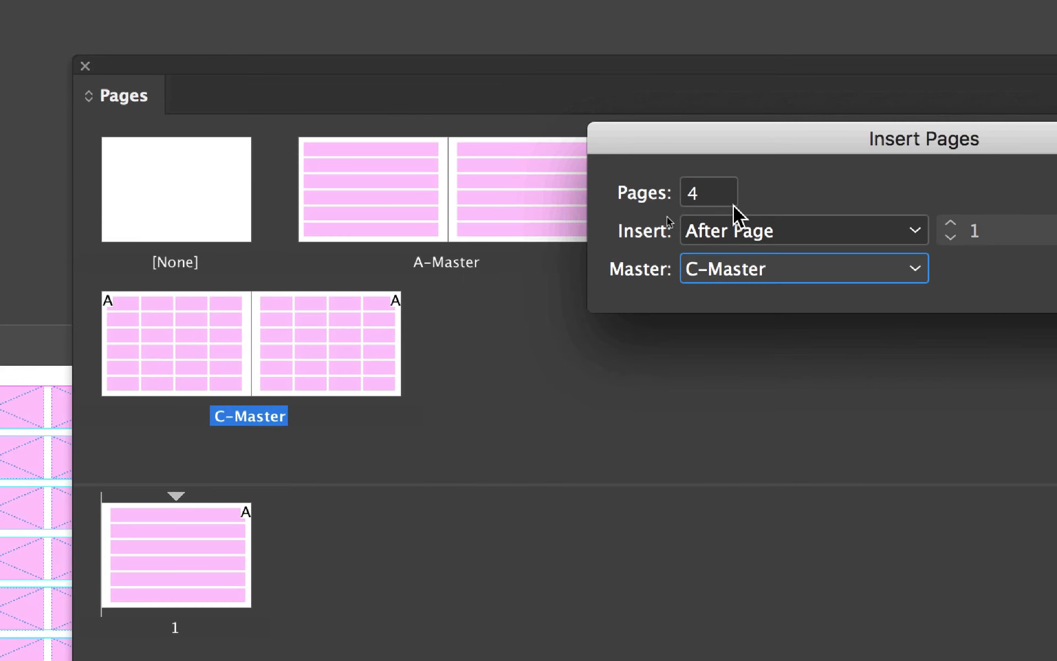
{"action": "double_click", "coordinate": [608, 135]}
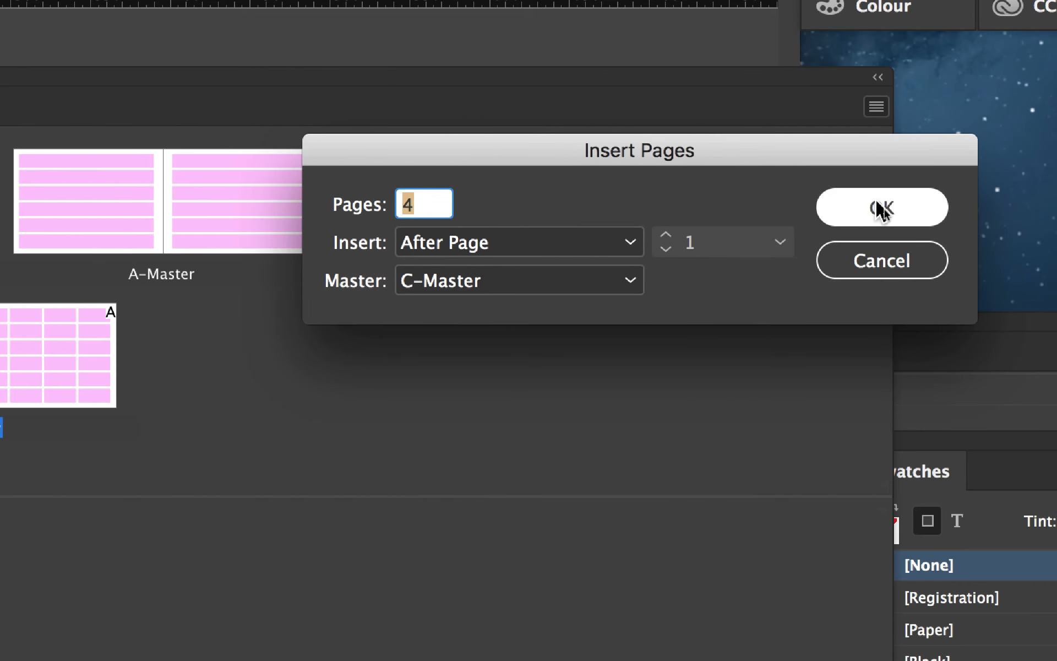
{"action": "left_click", "coordinate": [881, 208]}
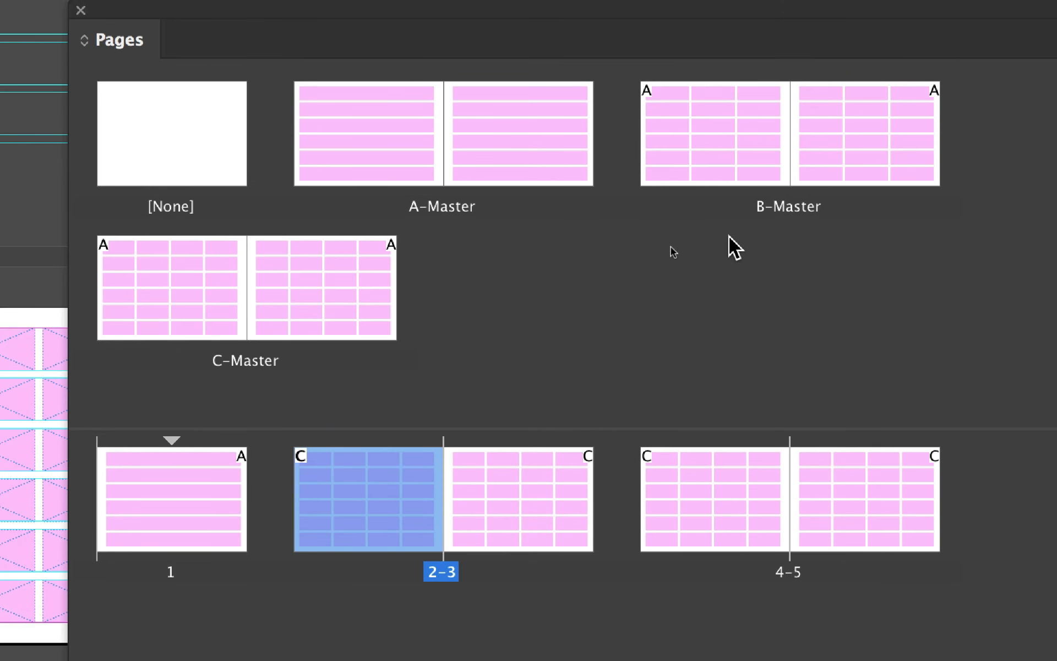
- Add a two-page spread based on B-Master after pages 4-5 at the end of the document
{"action": "left_click", "coordinate": [773, 172]}
{"action": "left_click", "coordinate": [831, 168], "text": "shift"}
{"action": "left_click_drag", "start_coordinate": [831, 167], "coordinate": [853, 245]}
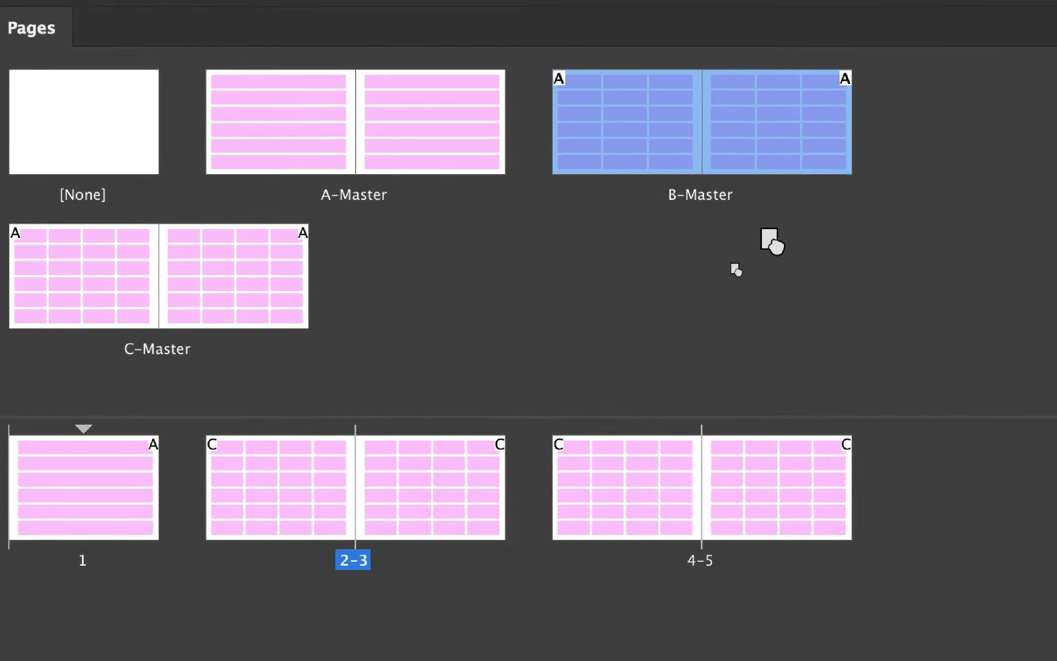
{"action": "left_click_drag", "start_coordinate": [771, 239], "coordinate": [865, 539]}
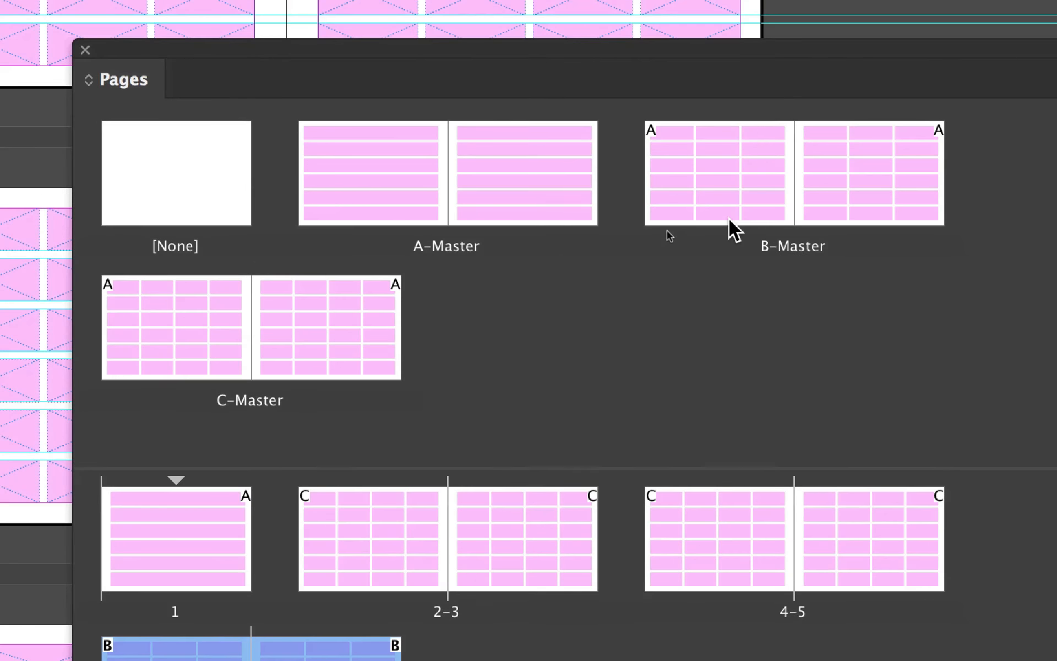
- Insert another B-Master spread between pages 2-3 and 4-5 and move it to the end of the document
{"action": "left_click", "coordinate": [729, 208]}
{"action": "left_click", "coordinate": [762, 223], "text": "shift"}
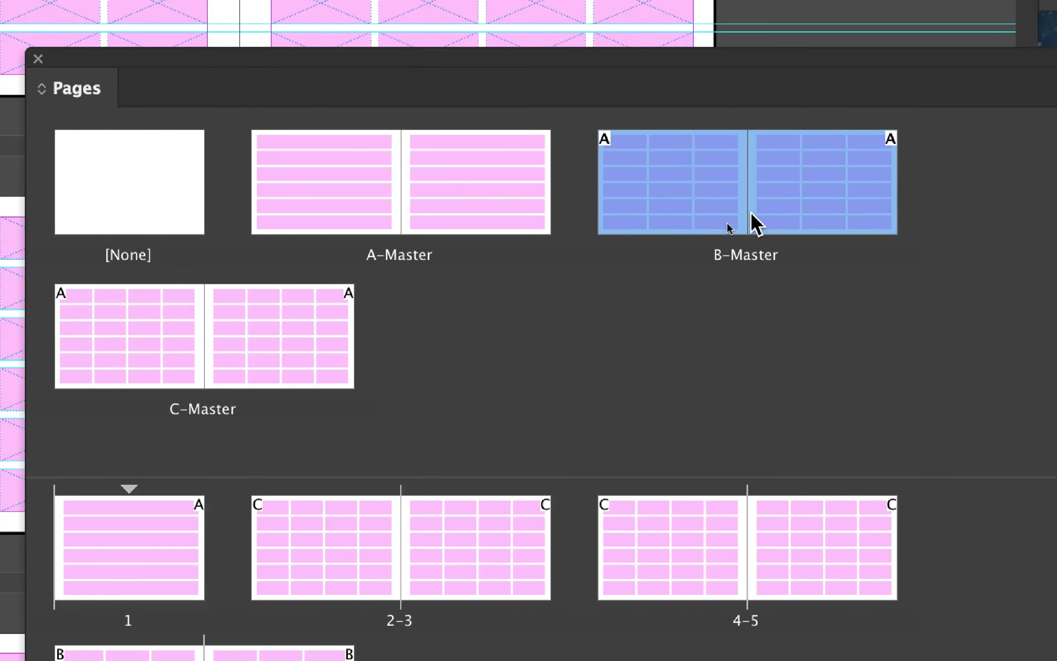
{"action": "left_click_drag", "start_coordinate": [801, 218], "coordinate": [795, 257]}
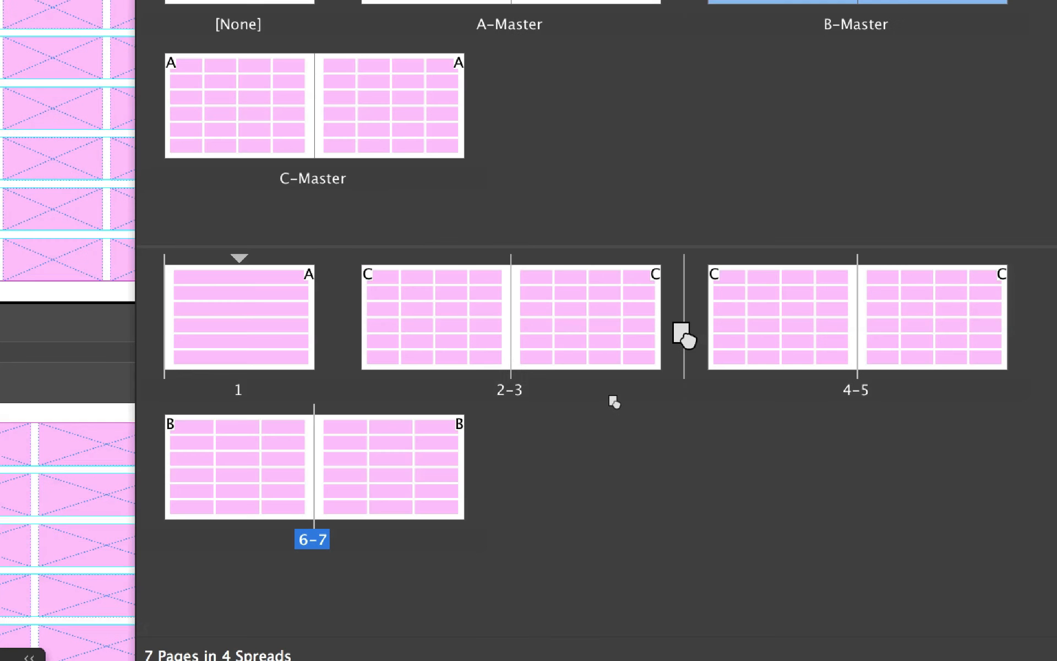
{"action": "left_click_drag", "start_coordinate": [683, 335], "coordinate": [687, 338]}
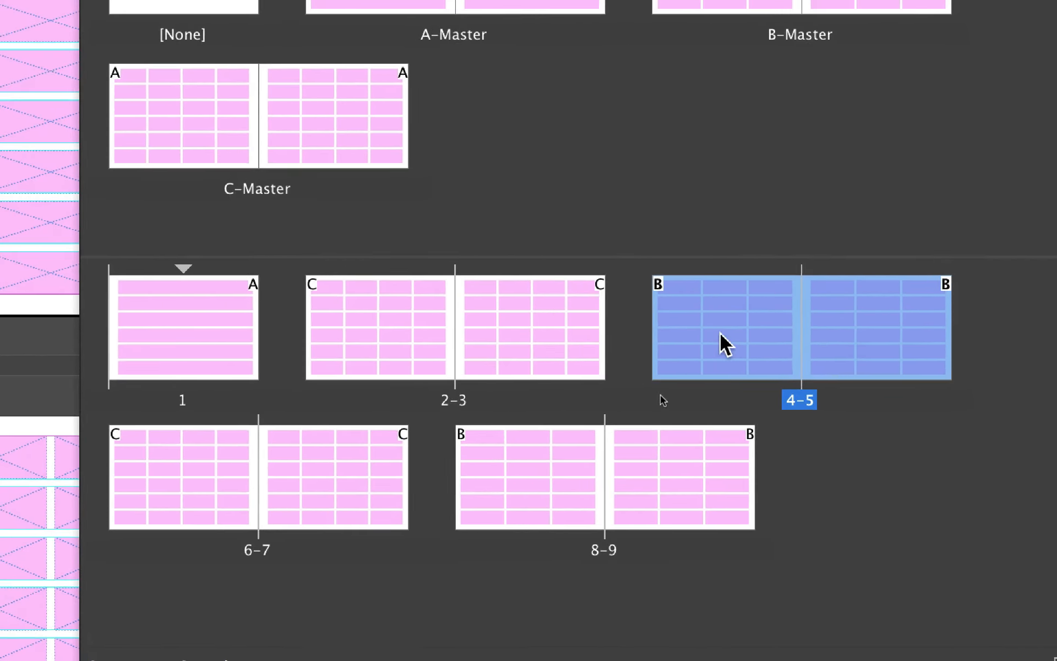
{"action": "left_click_drag", "start_coordinate": [710, 325], "coordinate": [759, 436]}
{"action": "left_click_drag", "start_coordinate": [738, 380], "coordinate": [739, 395]}
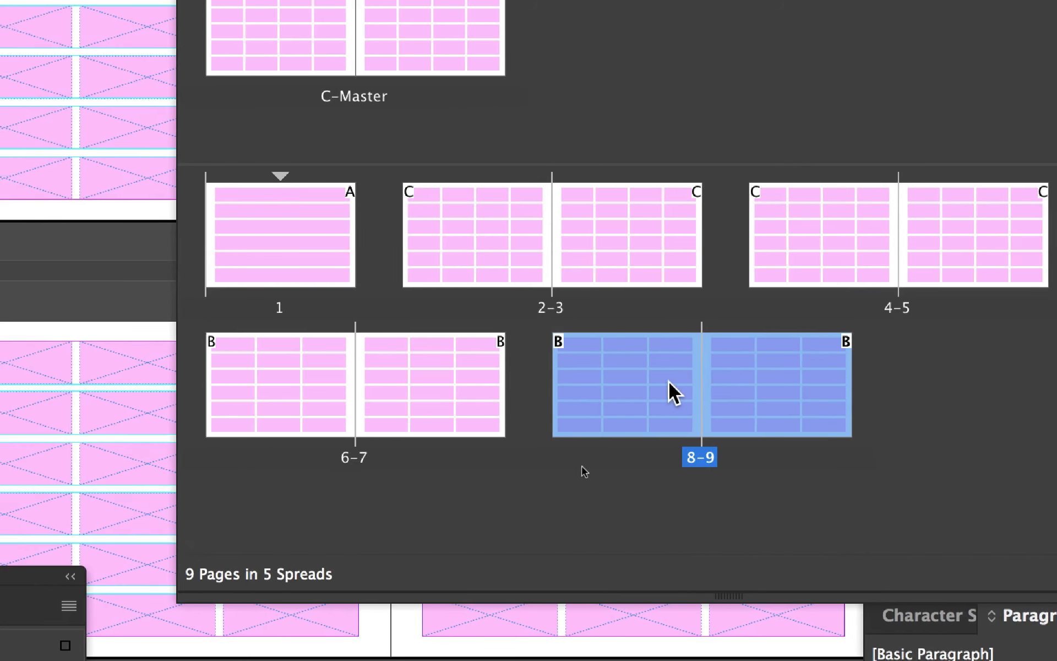
- Try placing the last B-Master spread directly after page 1 and return it to the end of the document
{"action": "left_click_drag", "start_coordinate": [539, 393], "coordinate": [321, 293]}
{"action": "left_click_drag", "start_coordinate": [591, 346], "coordinate": [573, 337]}
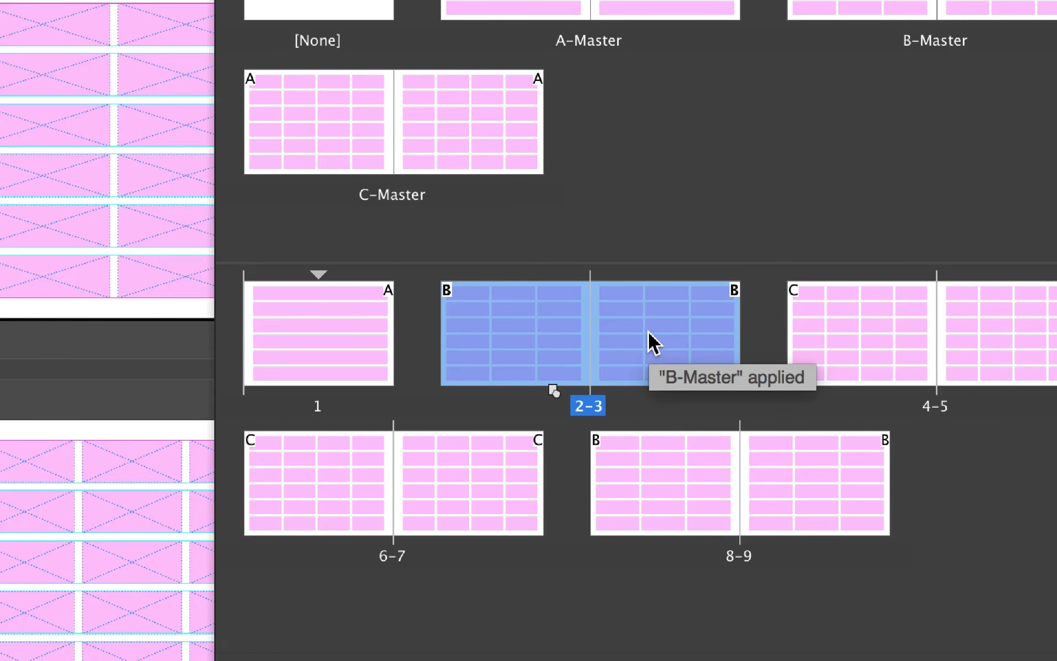
{"action": "left_click_drag", "start_coordinate": [648, 331], "coordinate": [869, 466]}
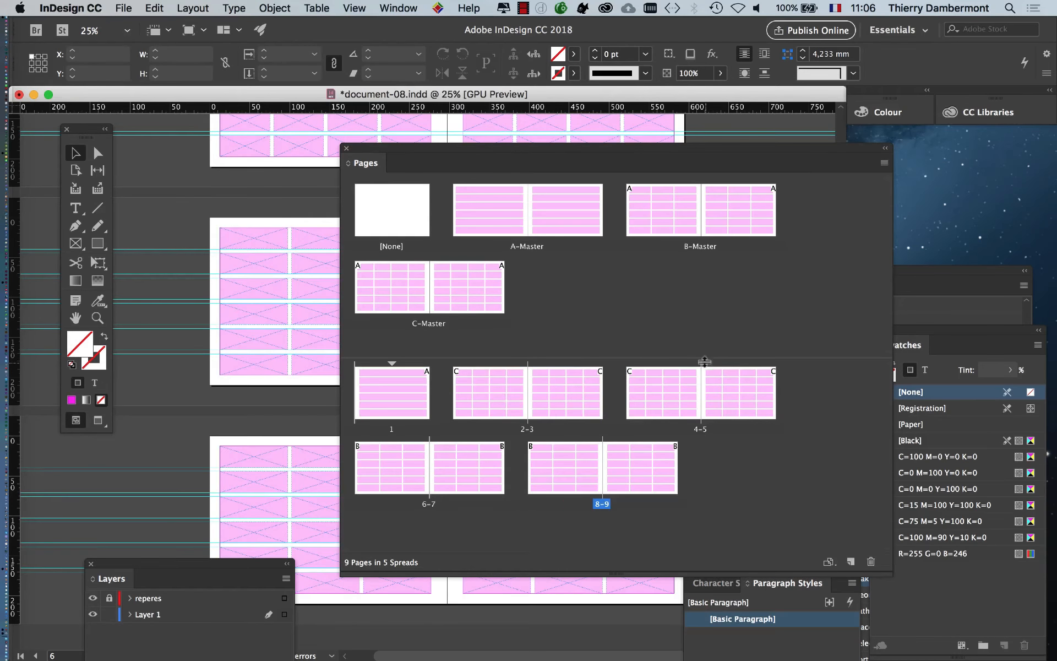
- Save the document under the new name document-09.indd in the InDesign SESSION 1 folder
{"action": "left_click", "coordinate": [122, 7]}
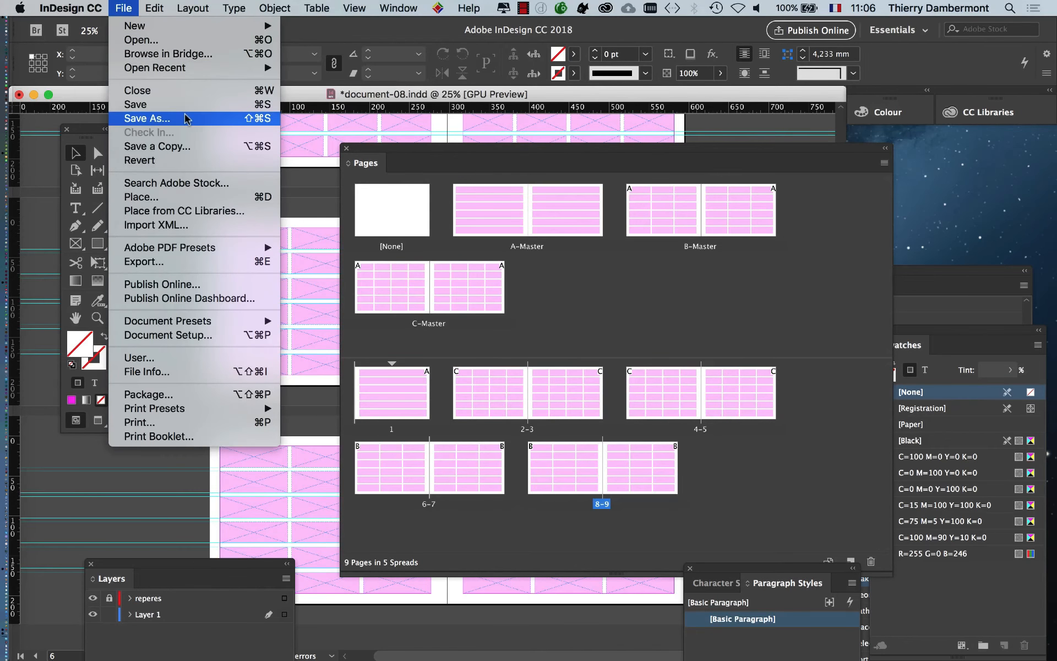
{"action": "left_click", "coordinate": [187, 115]}
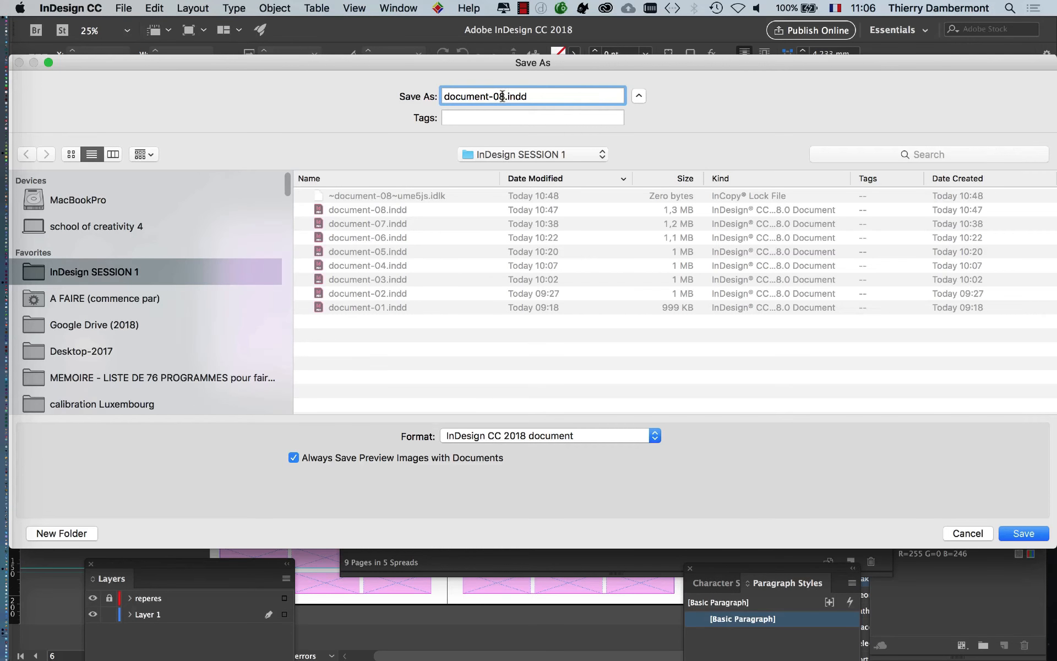
{"action": "key", "text": "Return"}
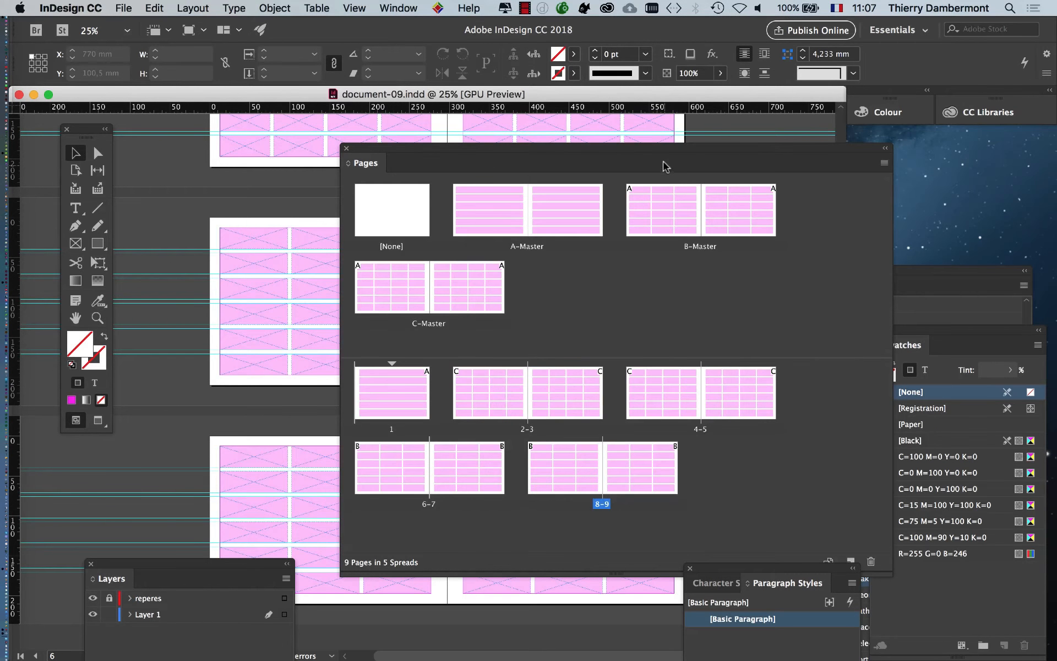
- Apply the left page of B-Master to page 2 and the right page of B-Master to page 5
{"action": "left_click_drag", "start_coordinate": [661, 156], "coordinate": [693, 116]}
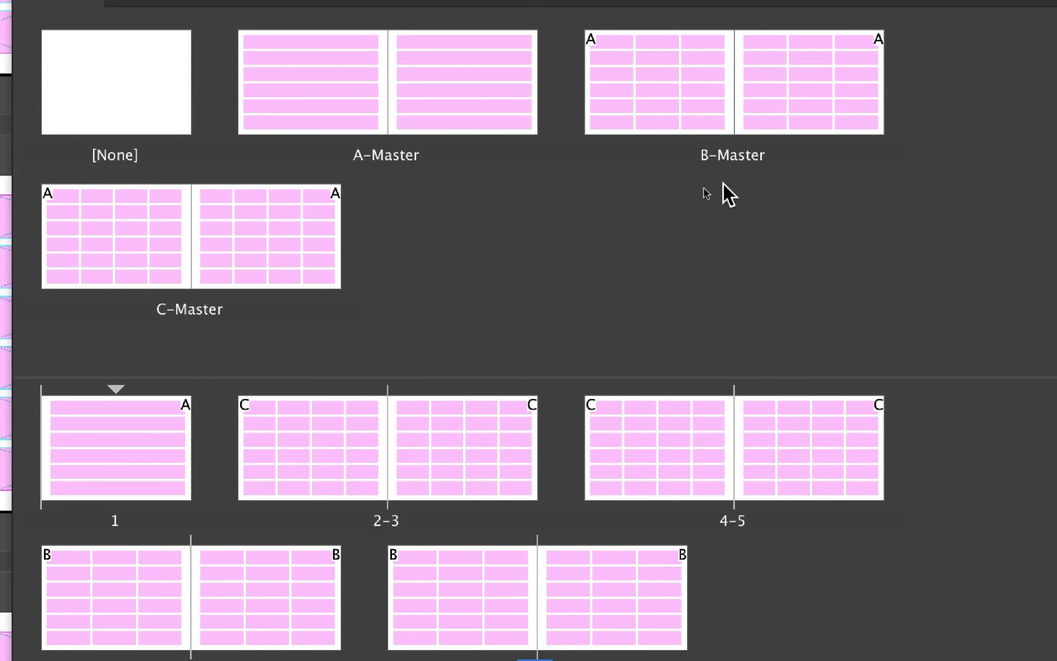
{"action": "left_click_drag", "start_coordinate": [661, 88], "coordinate": [326, 462]}
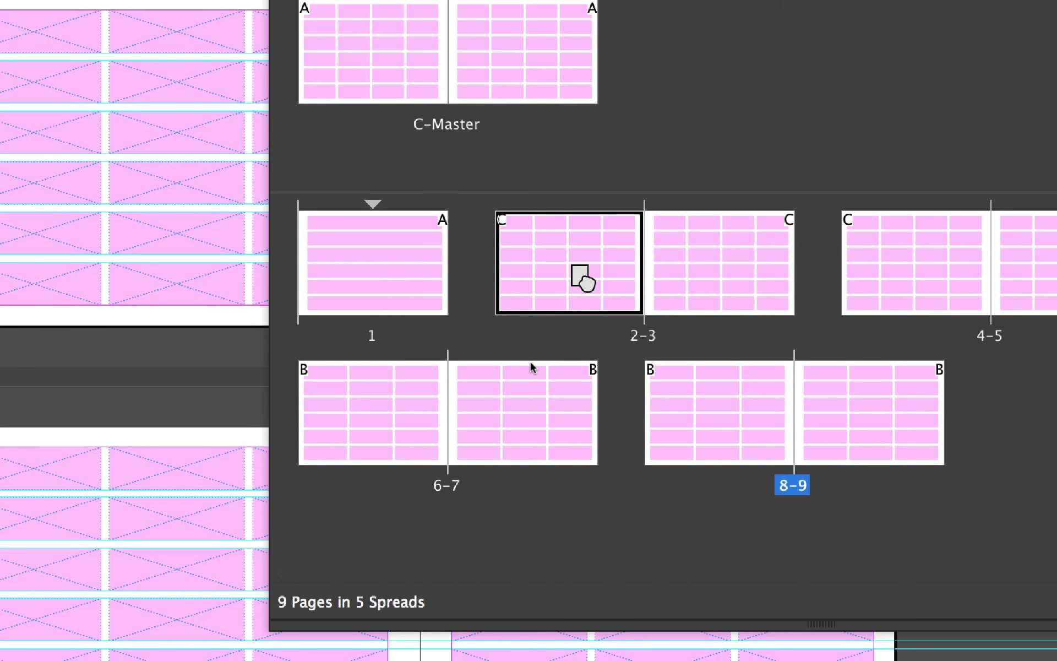
{"action": "left_click_drag", "start_coordinate": [583, 278], "coordinate": [584, 281]}
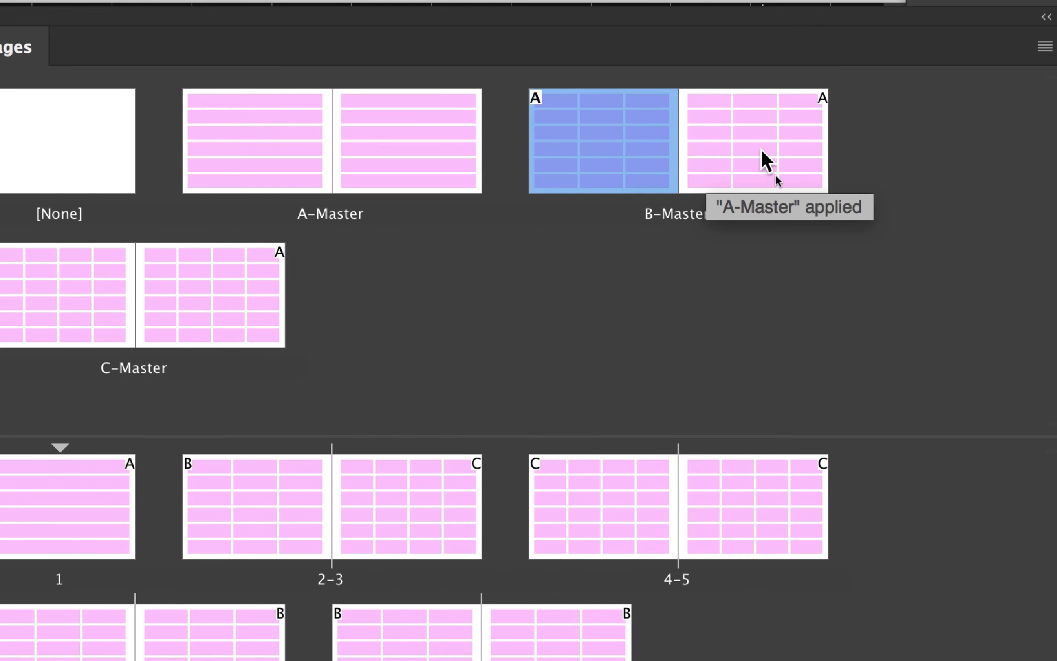
{"action": "left_click_drag", "start_coordinate": [778, 151], "coordinate": [768, 490]}
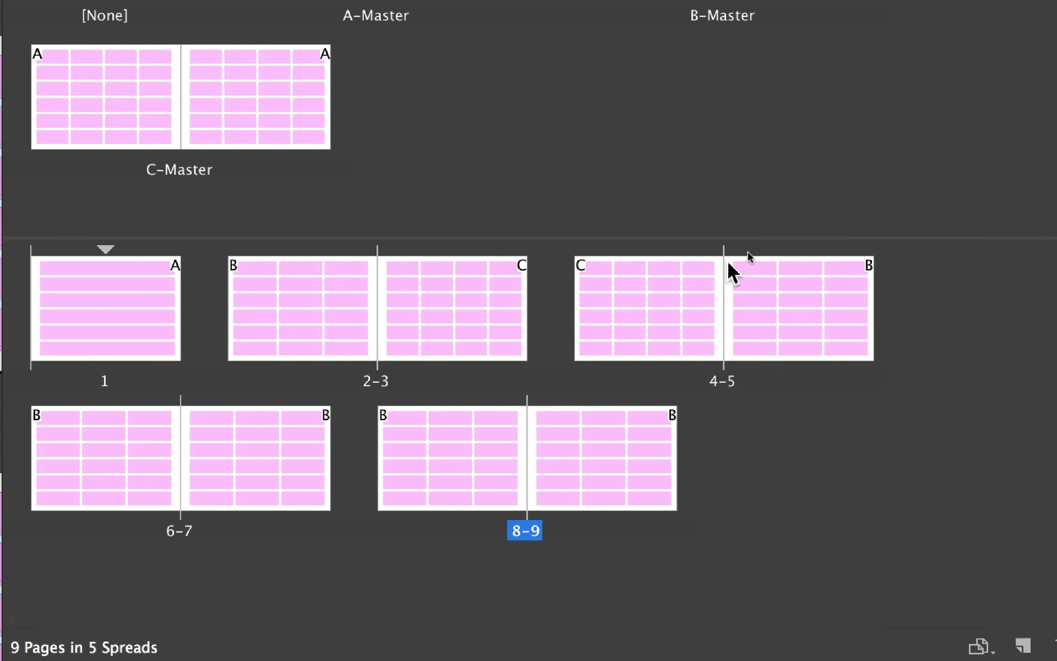
{"action": "left_click", "coordinate": [732, 166]}
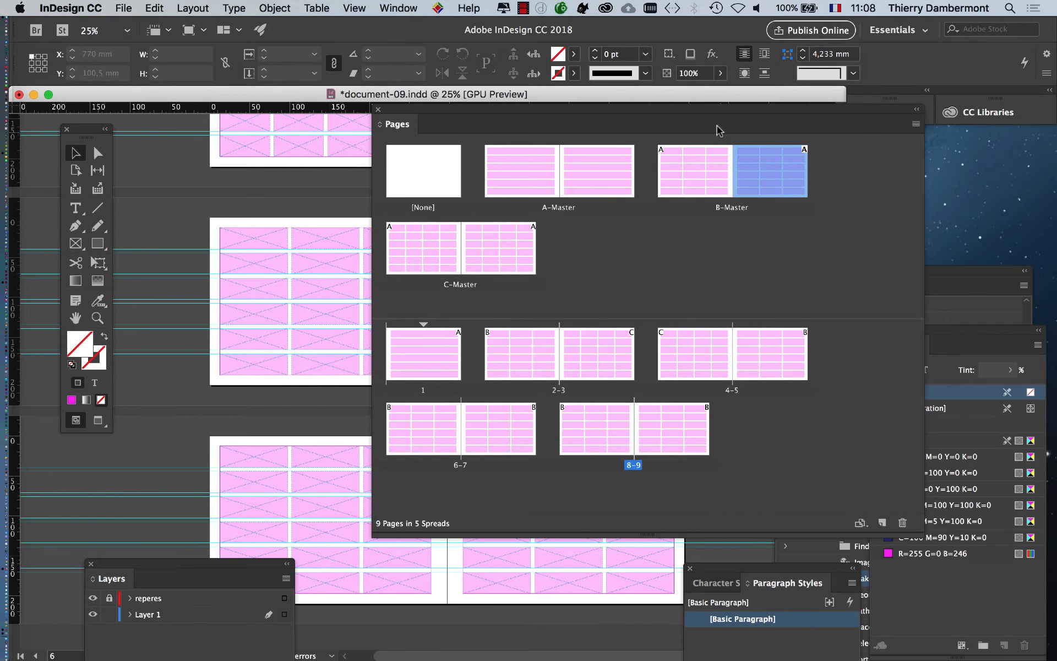
- Place the Pages panel beside the toolbox and shorten it, and move the Layers panel above the Scripts and Swatches panels
{"action": "left_click_drag", "start_coordinate": [729, 114], "coordinate": [479, 145]}
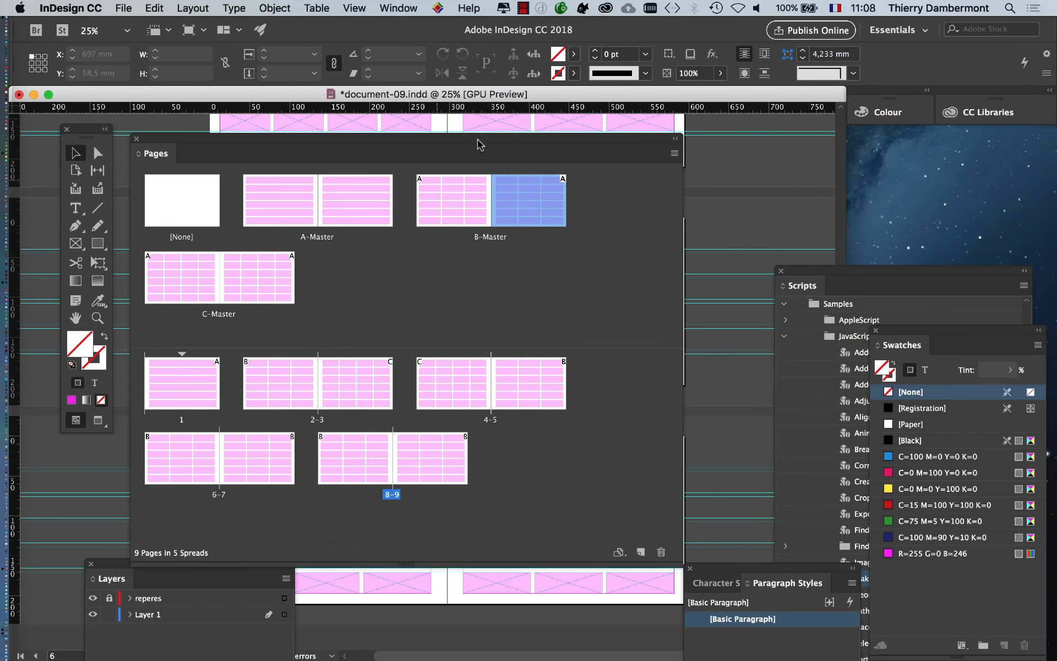
{"action": "left_click_drag", "start_coordinate": [680, 559], "coordinate": [677, 532]}
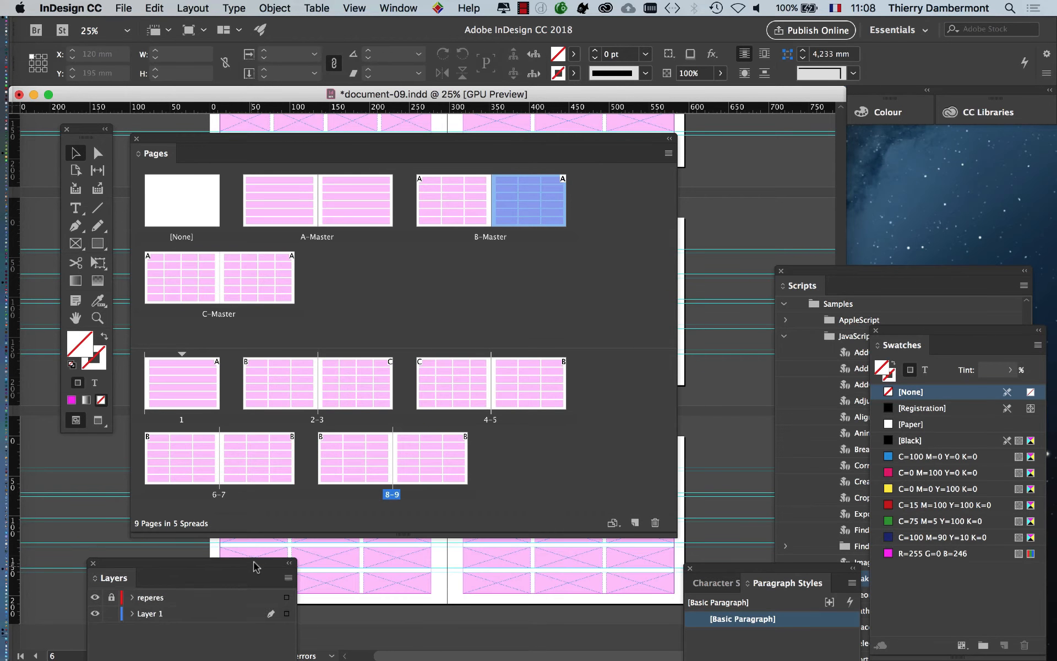
{"action": "left_click_drag", "start_coordinate": [254, 566], "coordinate": [884, 163]}
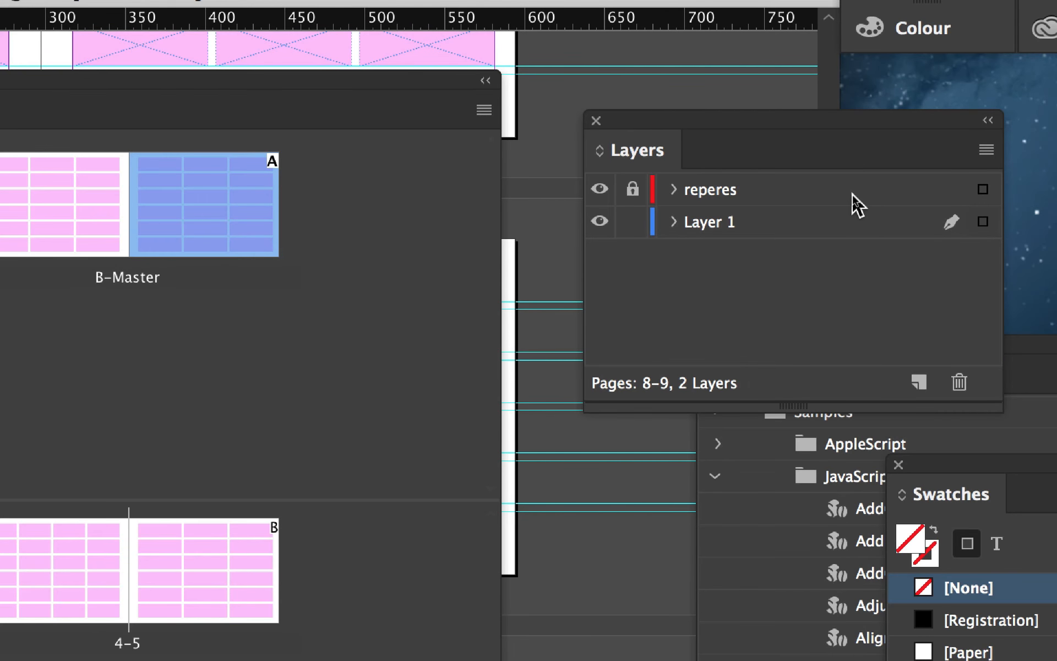
- Create a layer named "reperes 2" above the reperes layer and lock Layer 1
{"action": "left_click", "coordinate": [852, 194]}
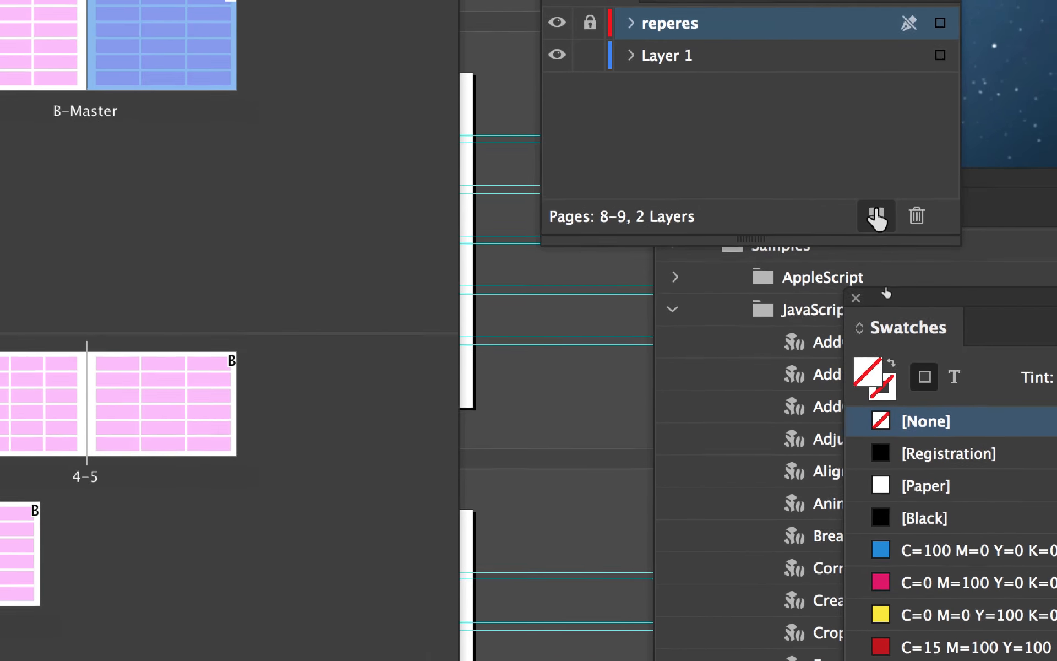
{"action": "left_click", "coordinate": [876, 219]}
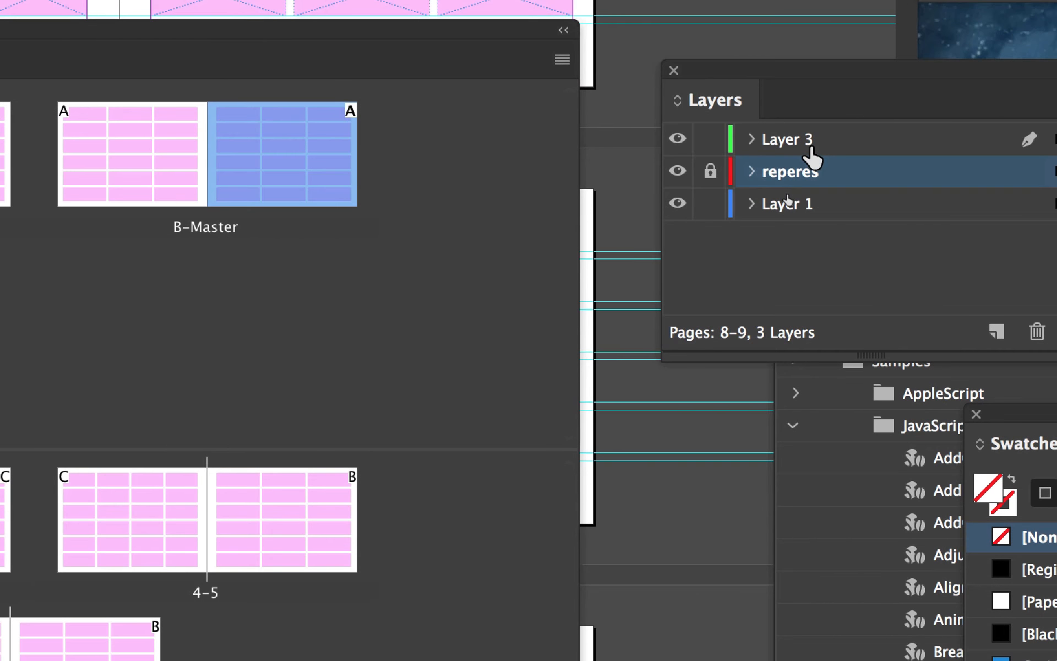
{"action": "double_click", "coordinate": [809, 144]}
{"action": "type", "text": "reperes 2"}
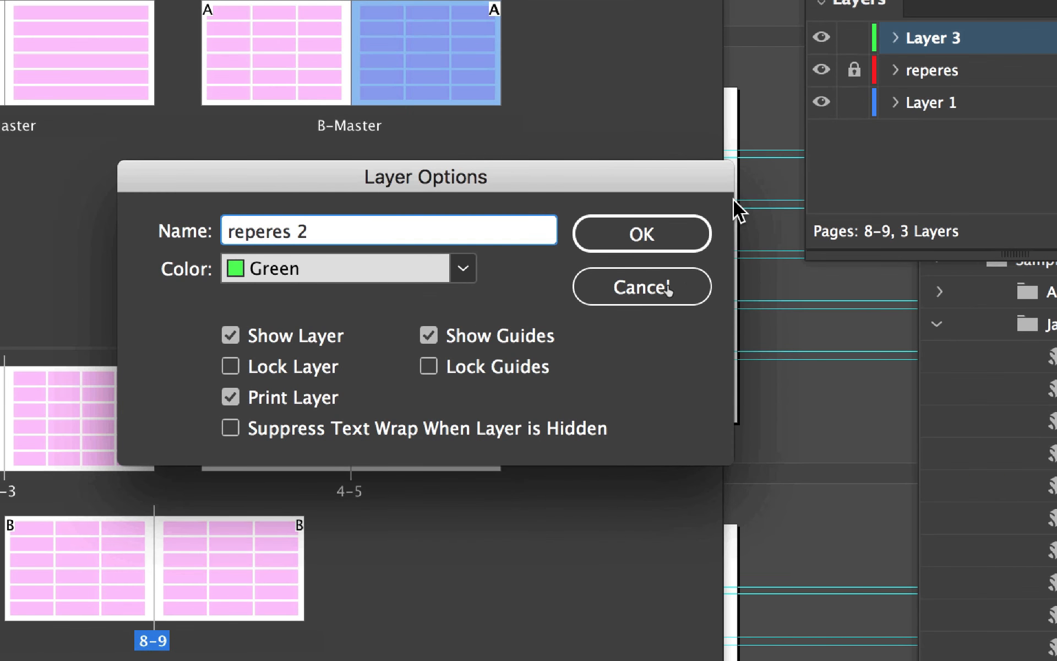
{"action": "key", "text": "Return"}
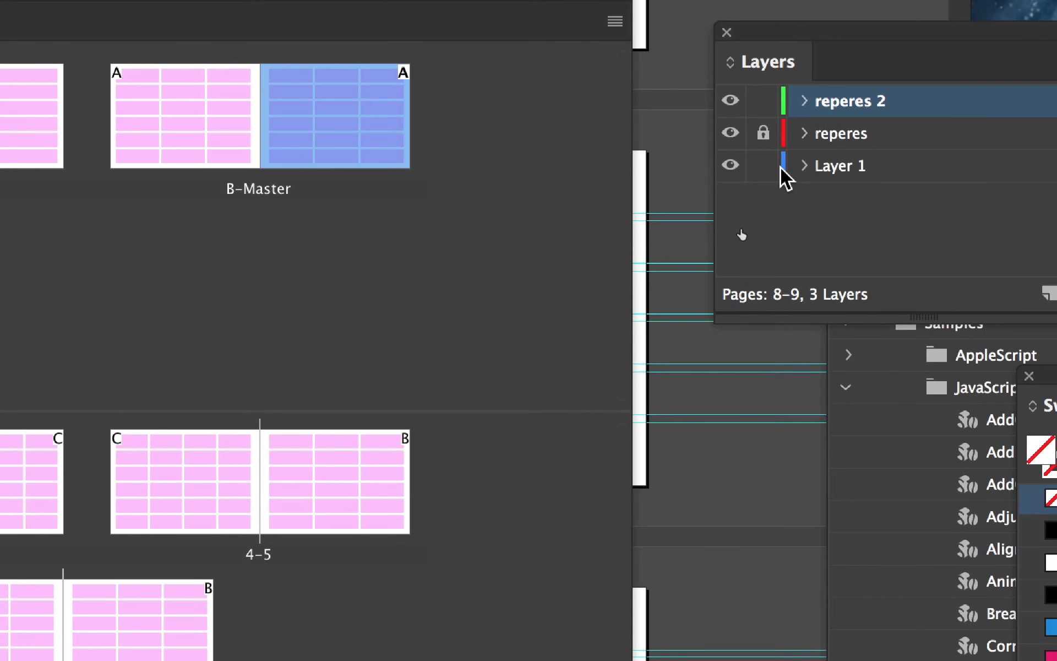
{"action": "left_click", "coordinate": [766, 166]}
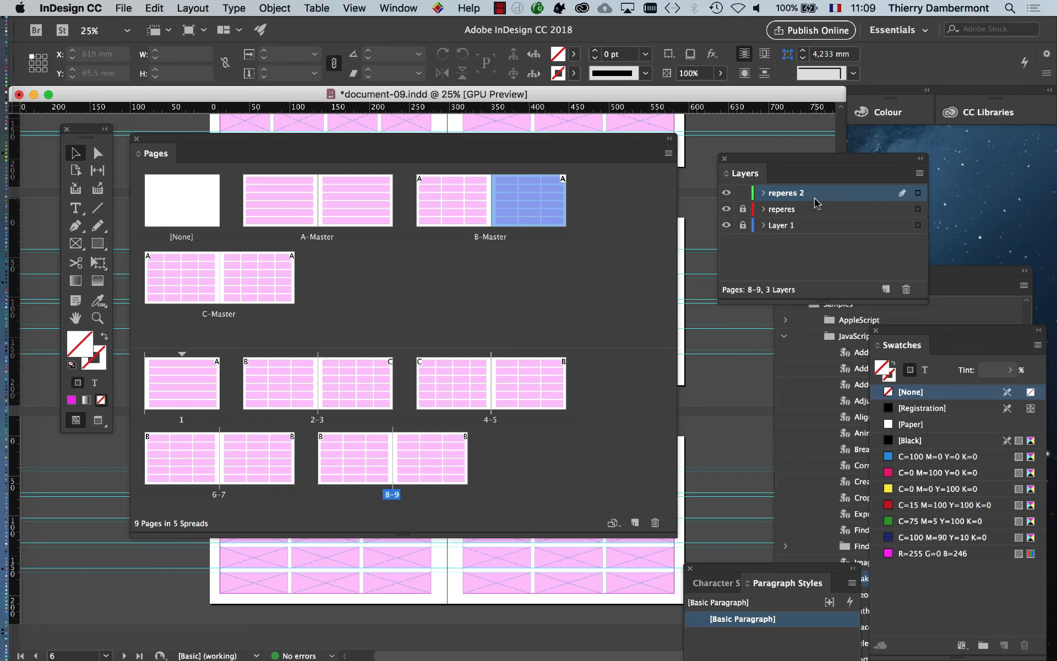
- Open the left page of B-Master for editing at 50% and move the Pages panel and toolbox clear of the spread
{"action": "left_click_drag", "start_coordinate": [634, 139], "coordinate": [742, 249]}
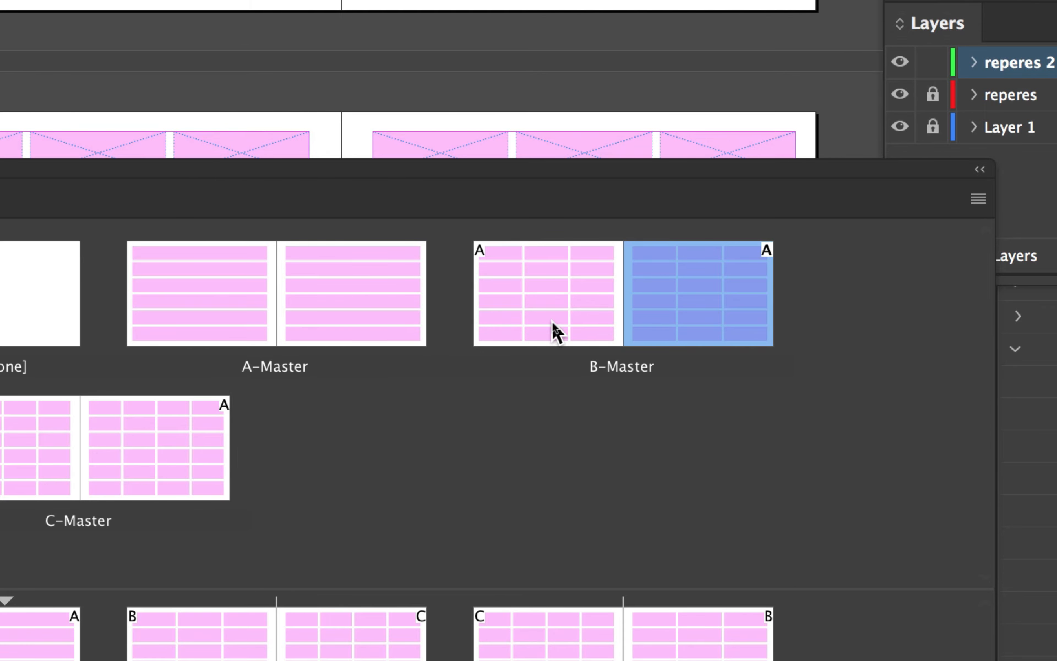
{"action": "double_click", "coordinate": [553, 323]}
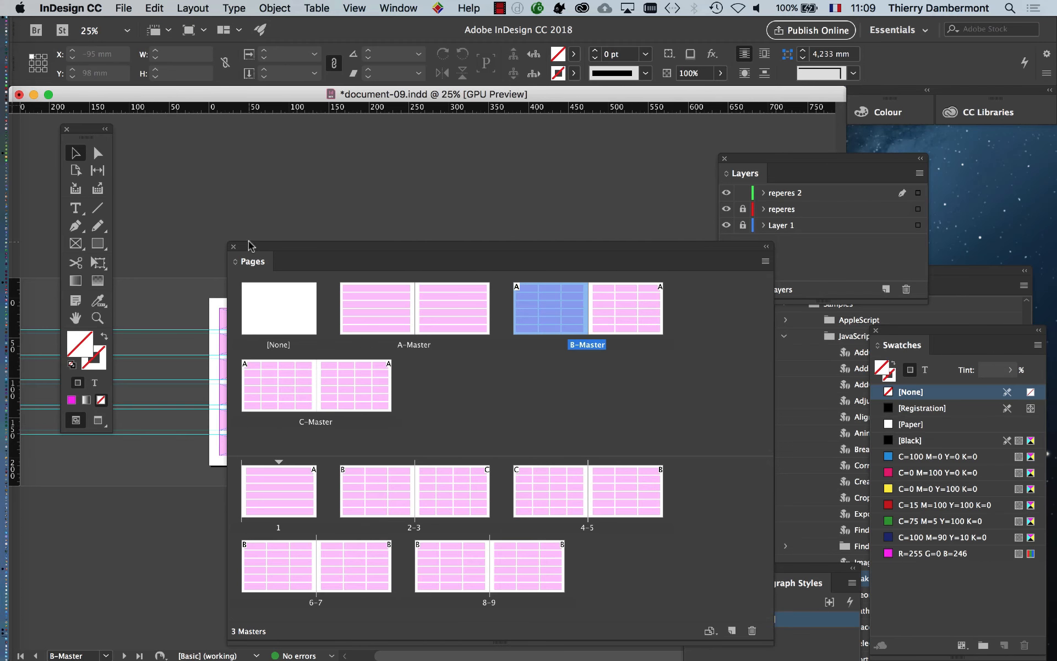
{"action": "left_click_drag", "start_coordinate": [248, 246], "coordinate": [772, 443]}
{"action": "key", "text": "super+equal"}
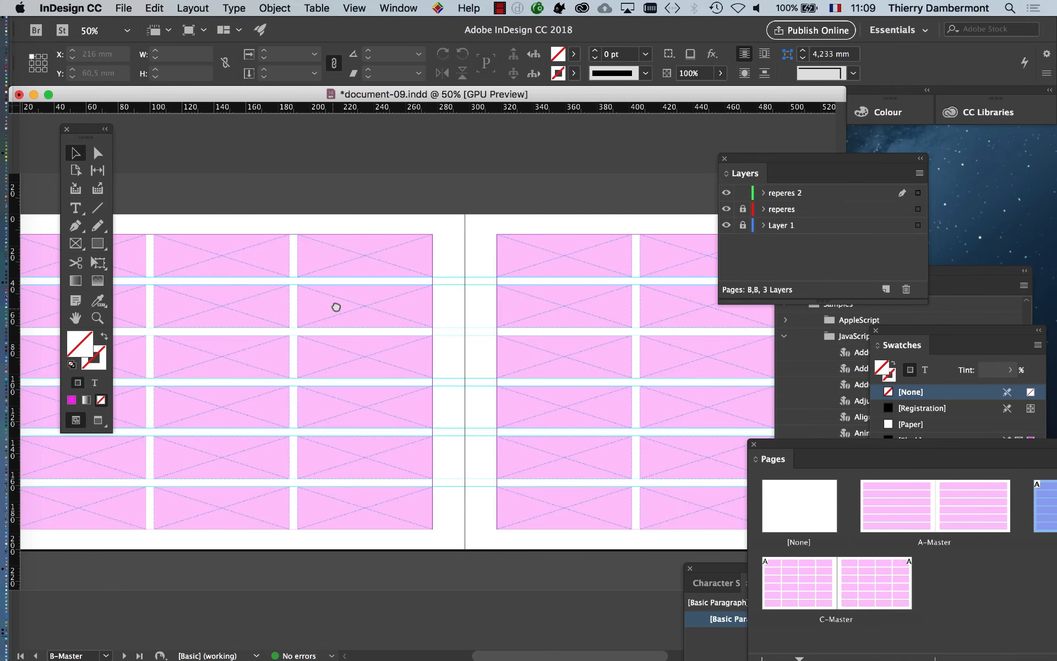
{"action": "left_click_drag", "start_coordinate": [336, 306], "coordinate": [394, 230]}
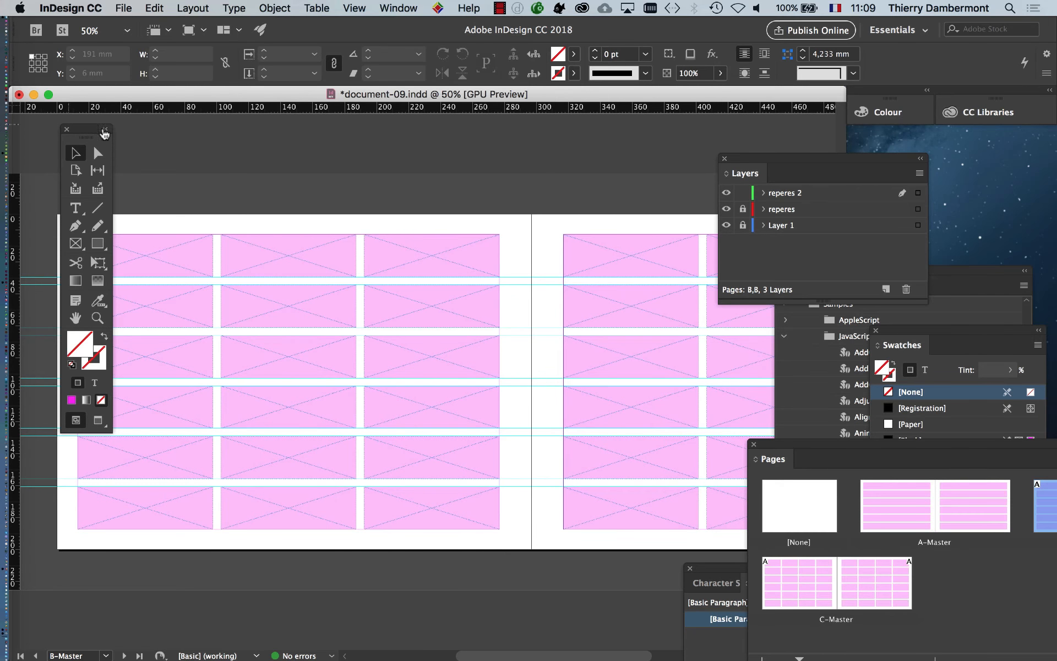
{"action": "left_click_drag", "start_coordinate": [84, 133], "coordinate": [122, 571]}
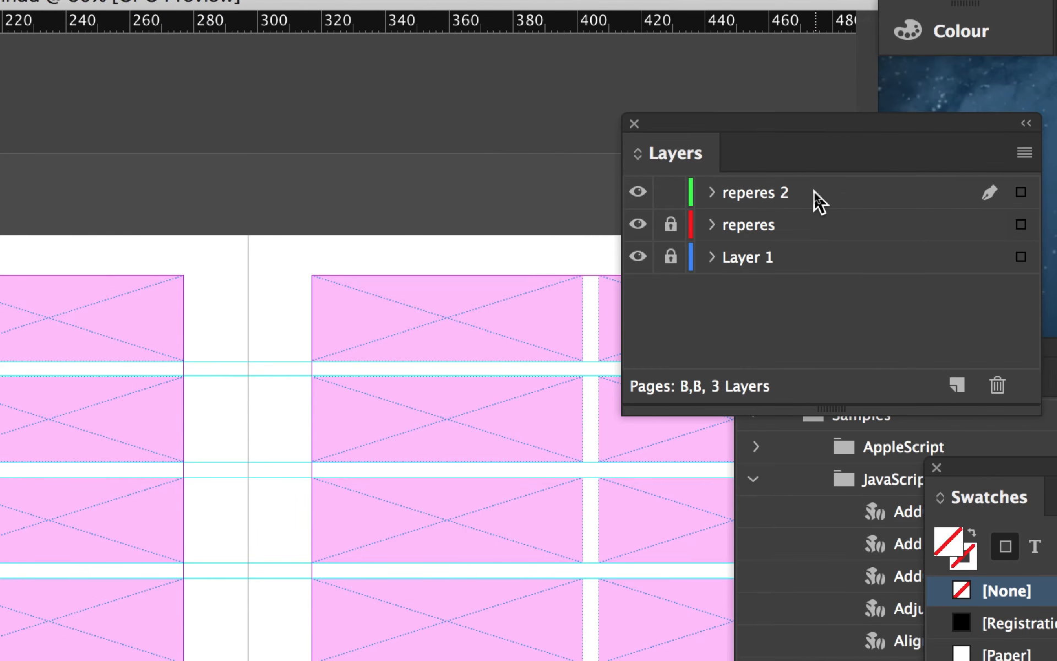
- On the reperes 2 layer, place vertical guides along both edges of the two column gutters on B-Master's left page
{"action": "left_click", "coordinate": [816, 194]}
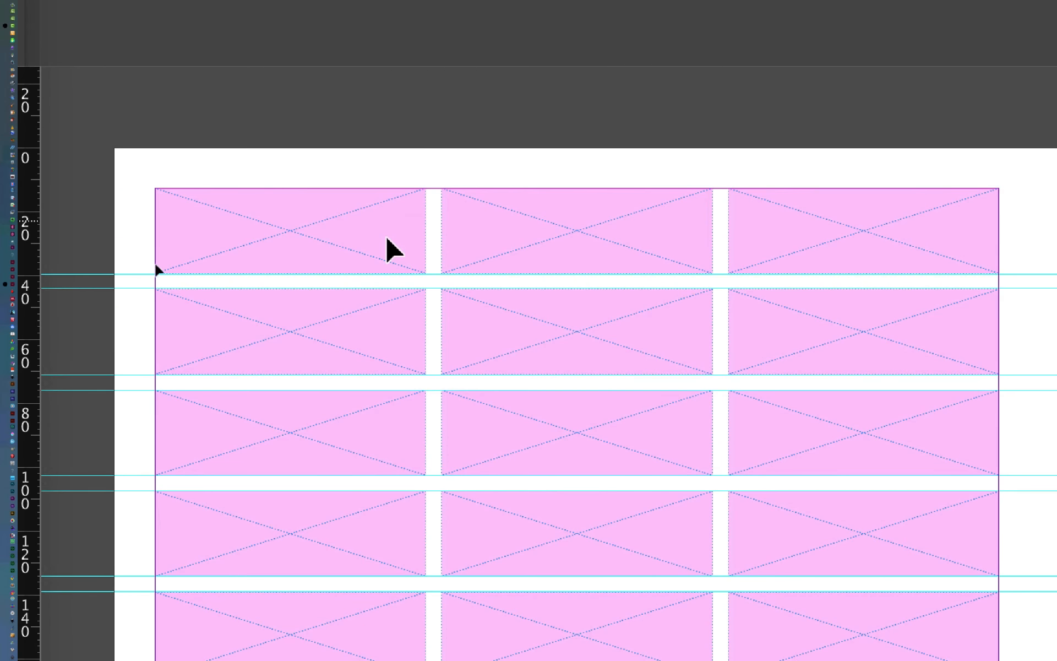
{"action": "left_click_drag", "start_coordinate": [29, 169], "coordinate": [33, 168]}
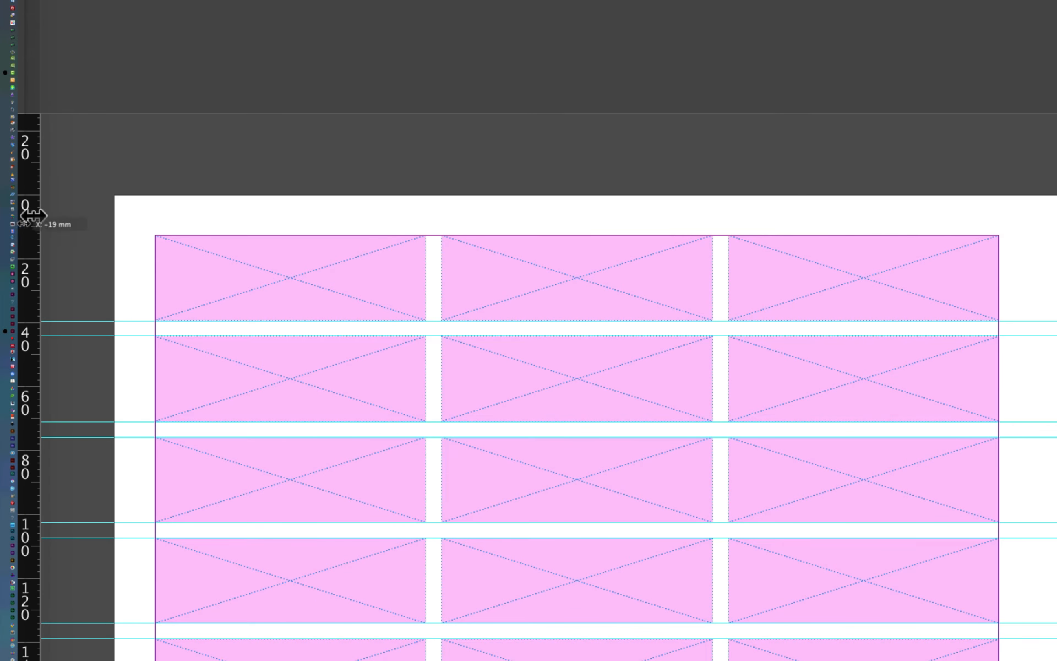
{"action": "left_click_drag", "start_coordinate": [33, 216], "coordinate": [304, 216]}
{"action": "left_click_drag", "start_coordinate": [131, 216], "coordinate": [250, 215]}
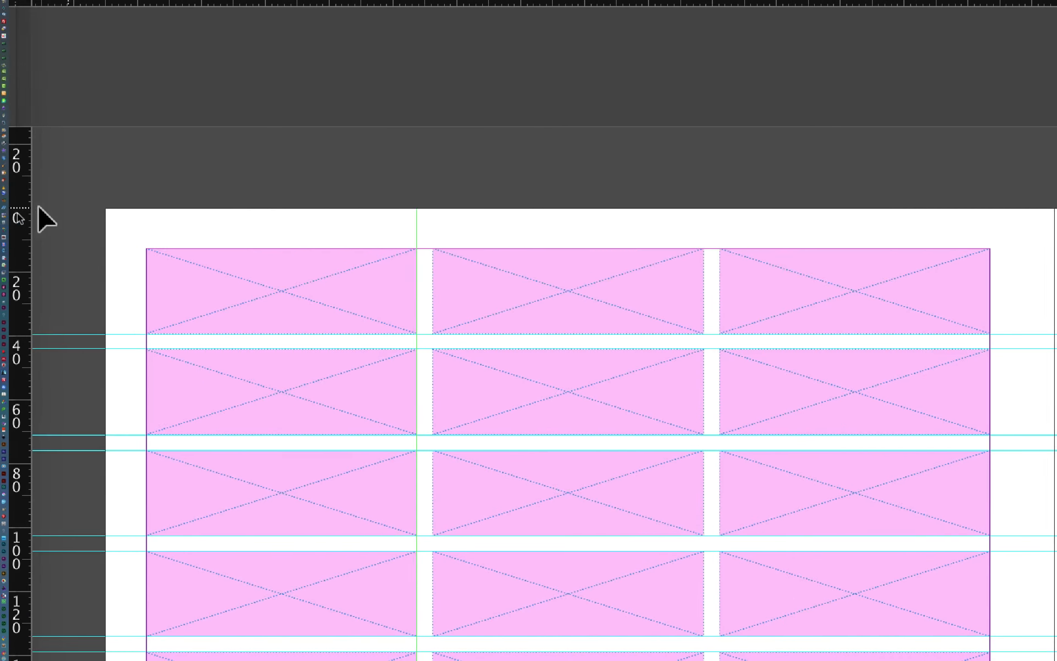
{"action": "left_click_drag", "start_coordinate": [18, 216], "coordinate": [179, 207]}
{"action": "left_click_drag", "start_coordinate": [36, 207], "coordinate": [699, 216]}
{"action": "left_click_drag", "start_coordinate": [266, 211], "coordinate": [280, 216]}
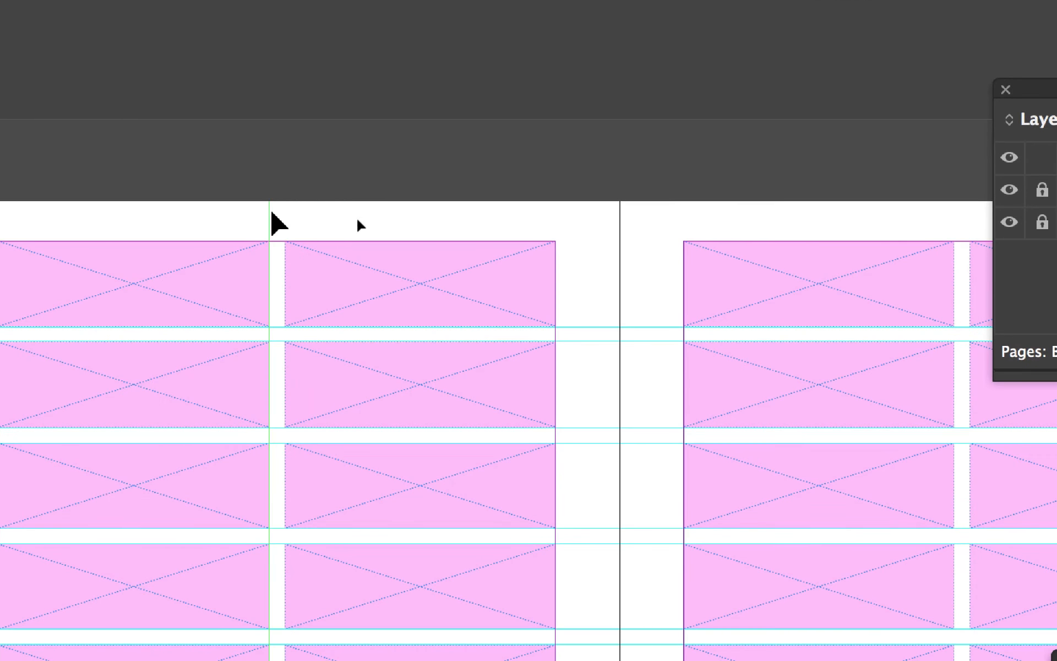
{"action": "left_click_drag", "start_coordinate": [18, 209], "coordinate": [640, 211]}
{"action": "left_click_drag", "start_coordinate": [265, 208], "coordinate": [296, 208]}
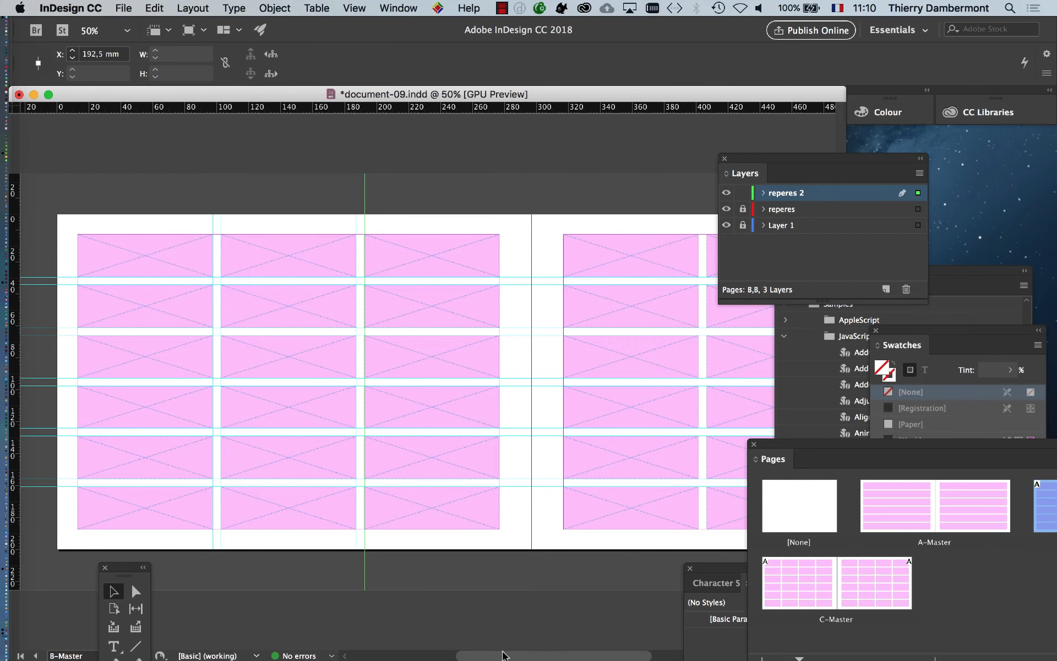
- Place vertical guides along both edges of the two column gutters on B-Master's right page, from X 401,767 mm to 496,533 mm
{"action": "left_click_drag", "start_coordinate": [503, 654], "coordinate": [585, 656]}
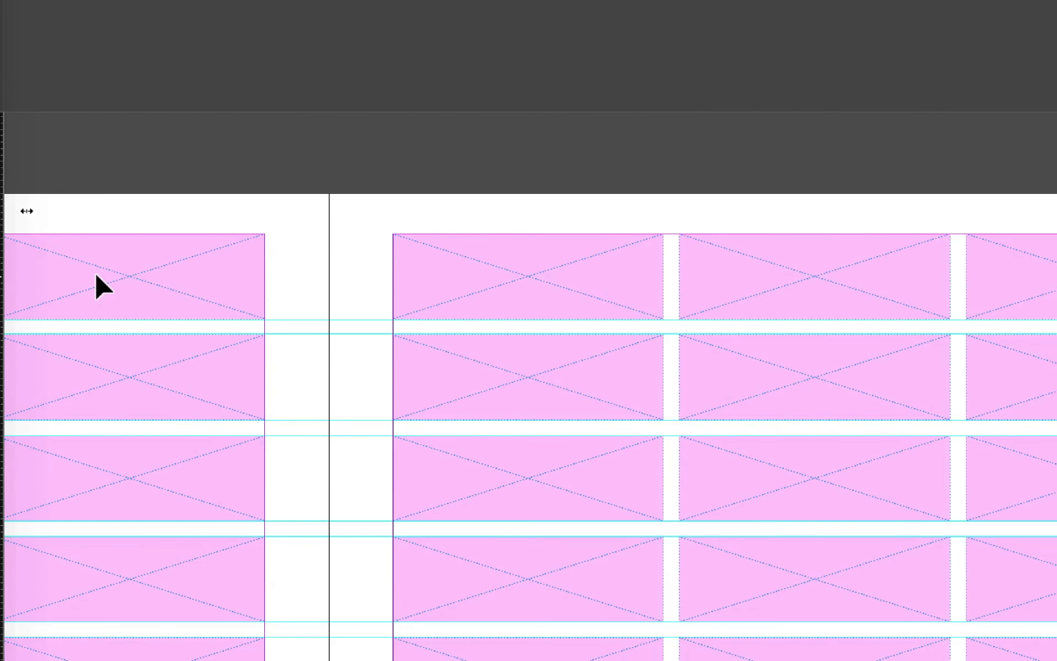
{"action": "left_click_drag", "start_coordinate": [2, 192], "coordinate": [638, 202]}
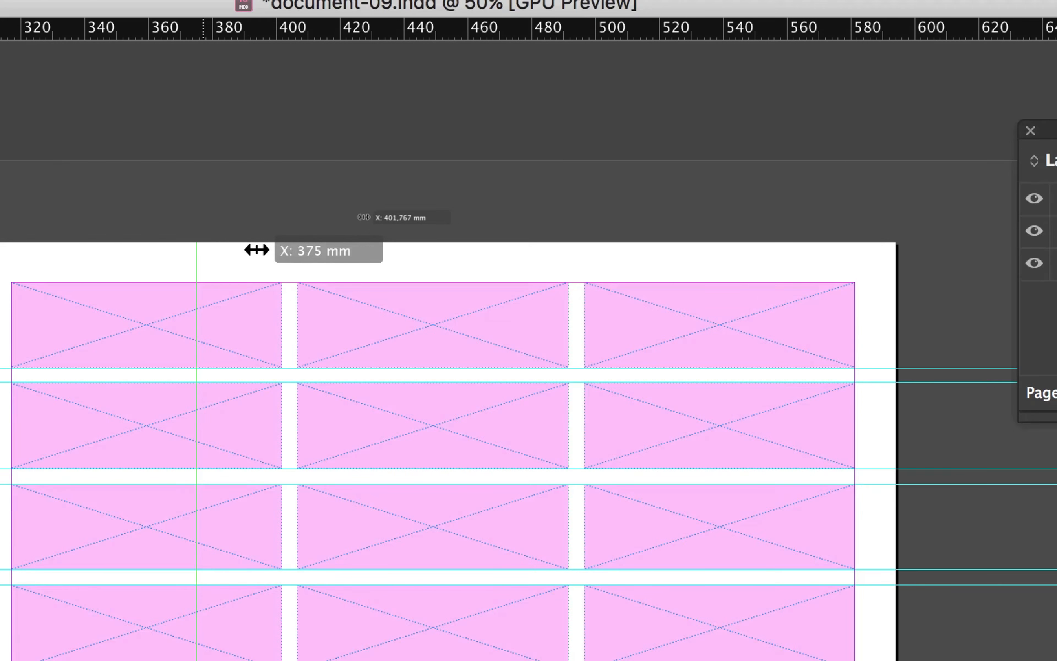
{"action": "left_click_drag", "start_coordinate": [257, 250], "coordinate": [266, 255]}
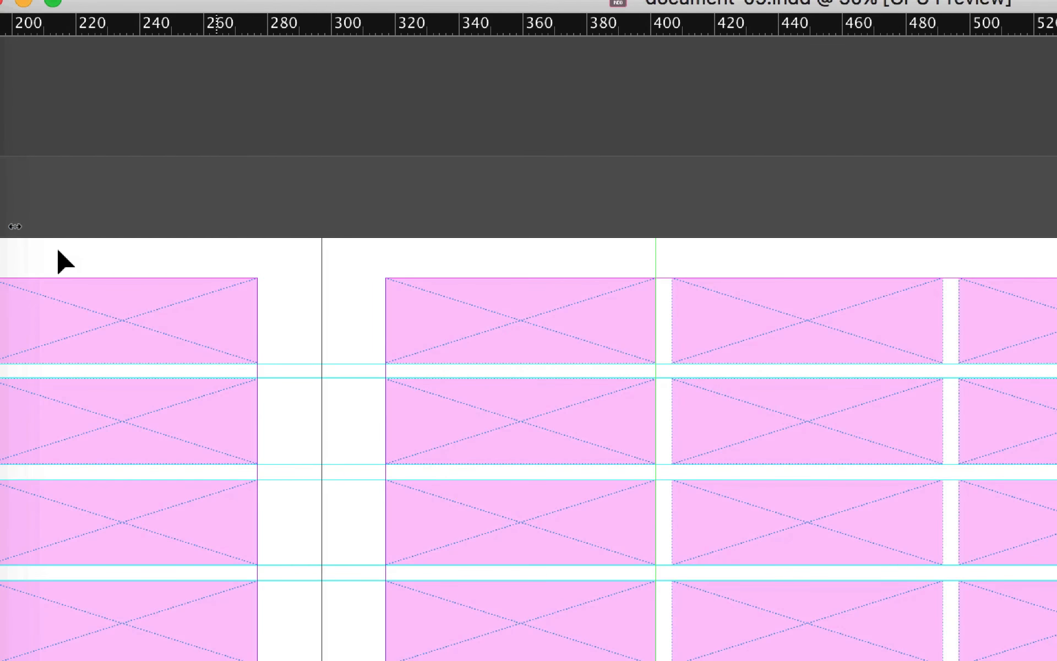
{"action": "left_click_drag", "start_coordinate": [57, 251], "coordinate": [677, 281]}
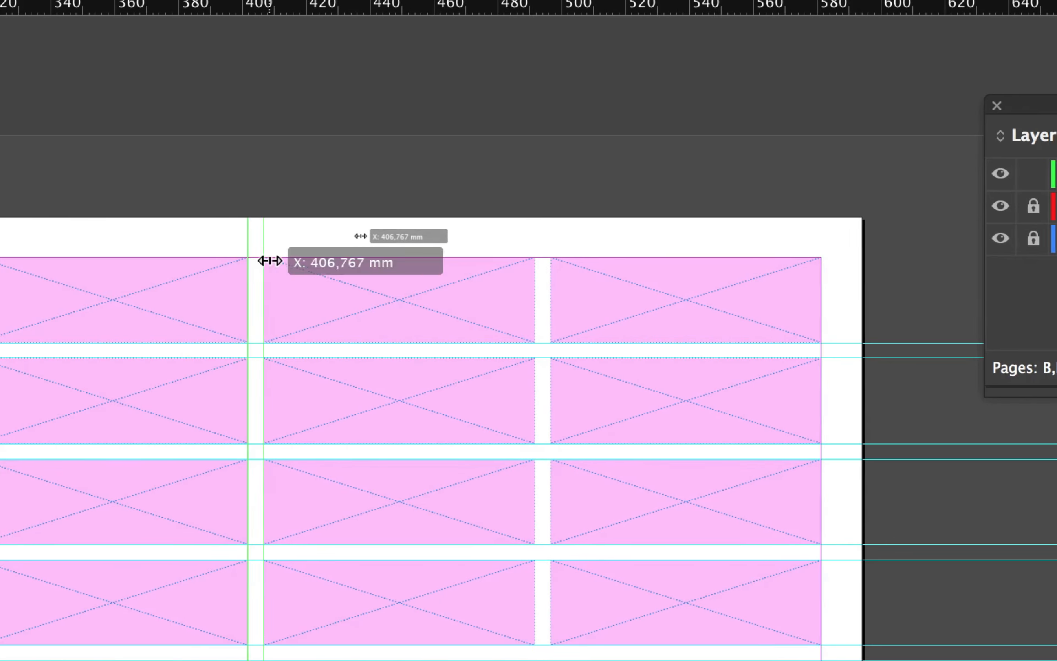
{"action": "left_click_drag", "start_coordinate": [270, 261], "coordinate": [270, 261]}
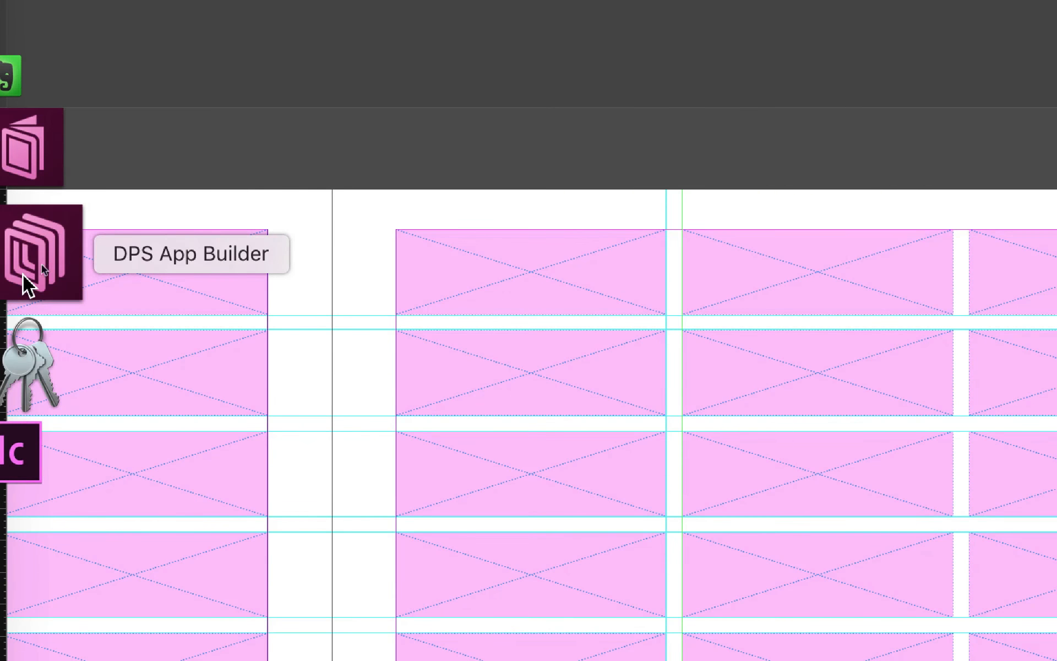
{"action": "left_click_drag", "start_coordinate": [14, 282], "coordinate": [864, 265]}
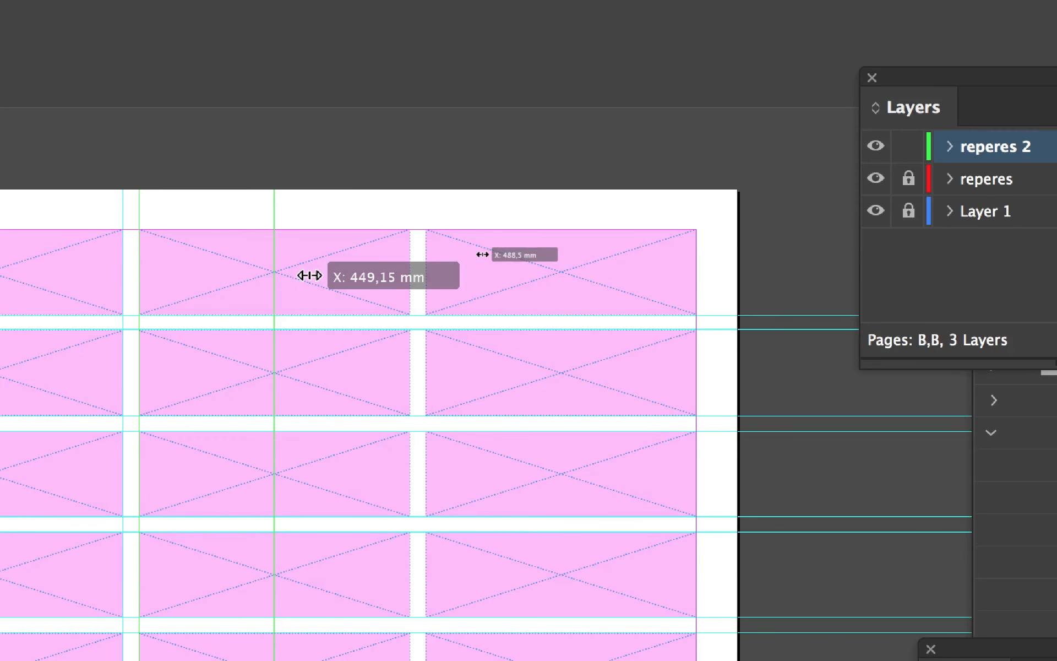
{"action": "left_click_drag", "start_coordinate": [309, 275], "coordinate": [349, 274]}
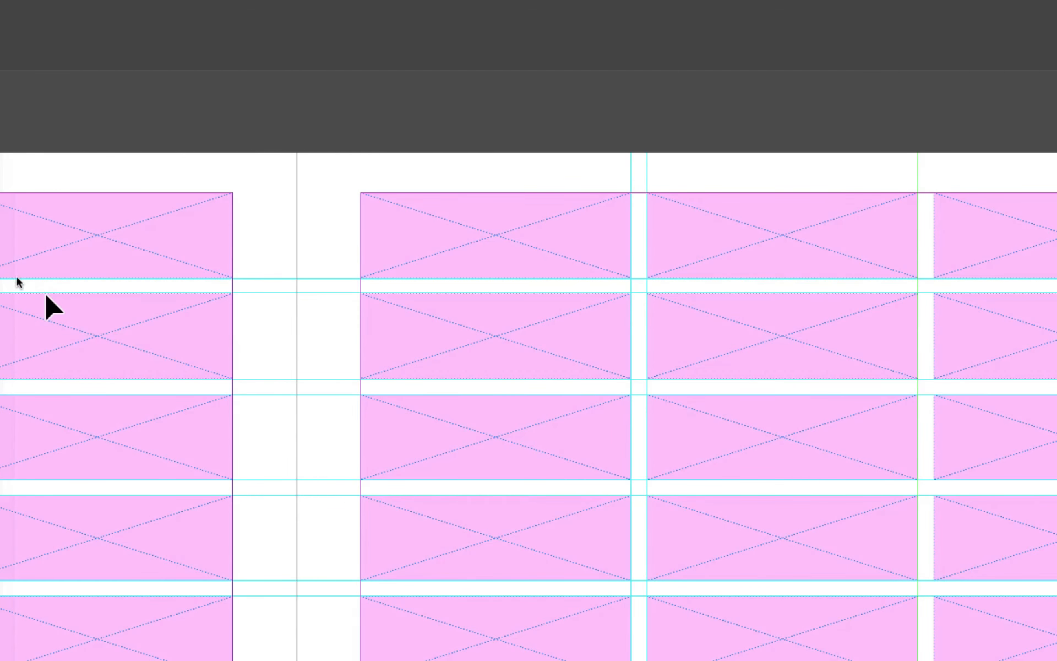
{"action": "left_click_drag", "start_coordinate": [13, 284], "coordinate": [350, 288]}
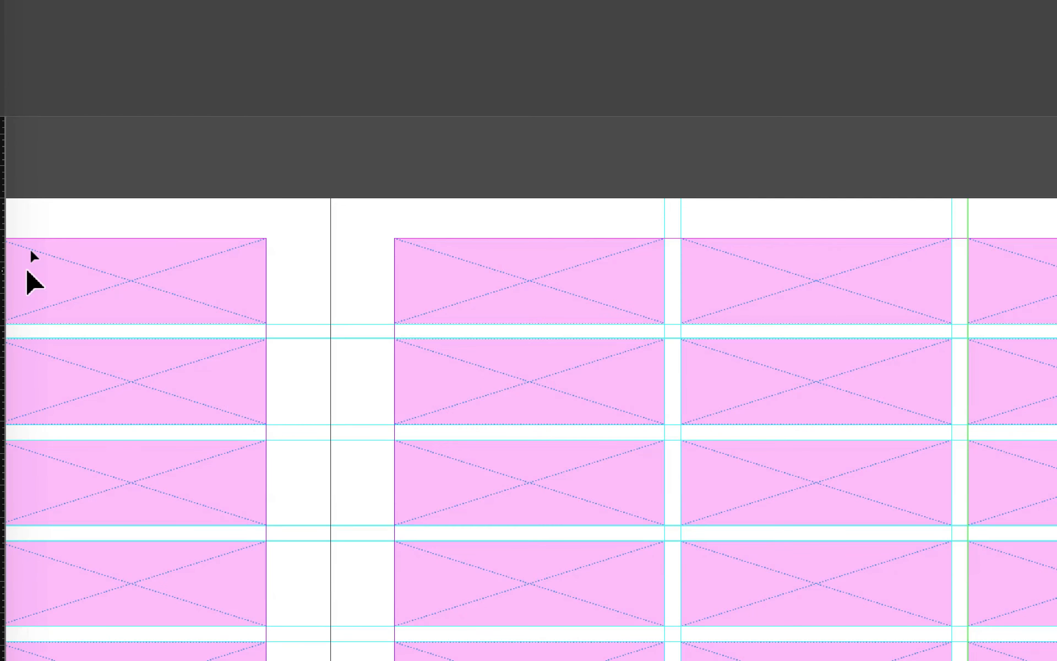
{"action": "left_click_drag", "start_coordinate": [407, 408], "coordinate": [866, 364]}
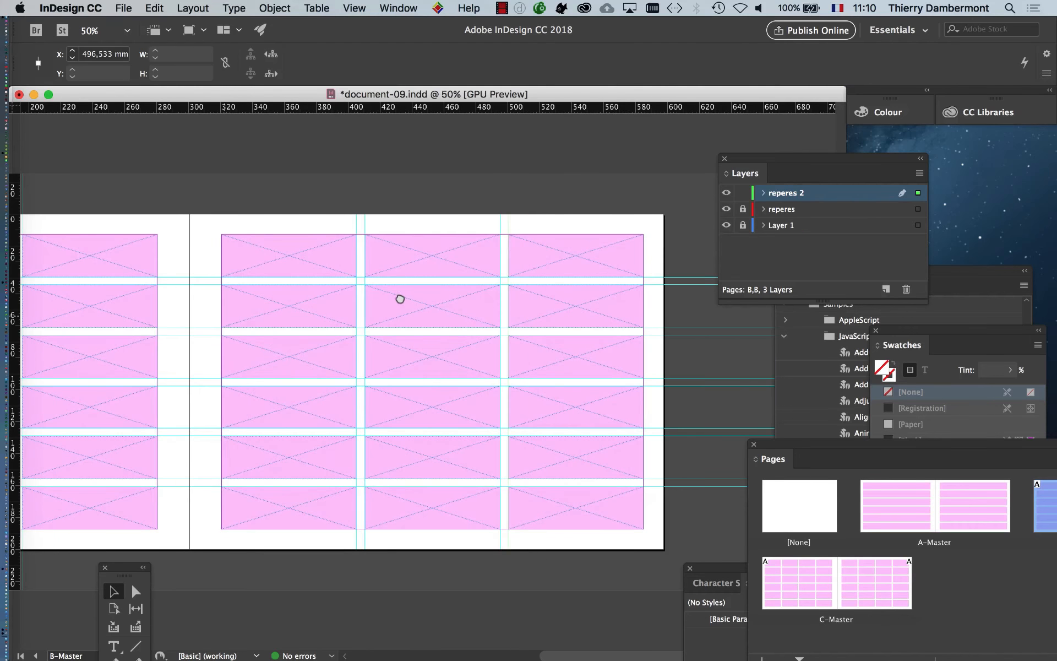
- Replace the guide at the left edge of the third column on B-Master's left page with one at X 192,233 mm
{"action": "left_click_drag", "start_coordinate": [450, 297], "coordinate": [471, 297]}
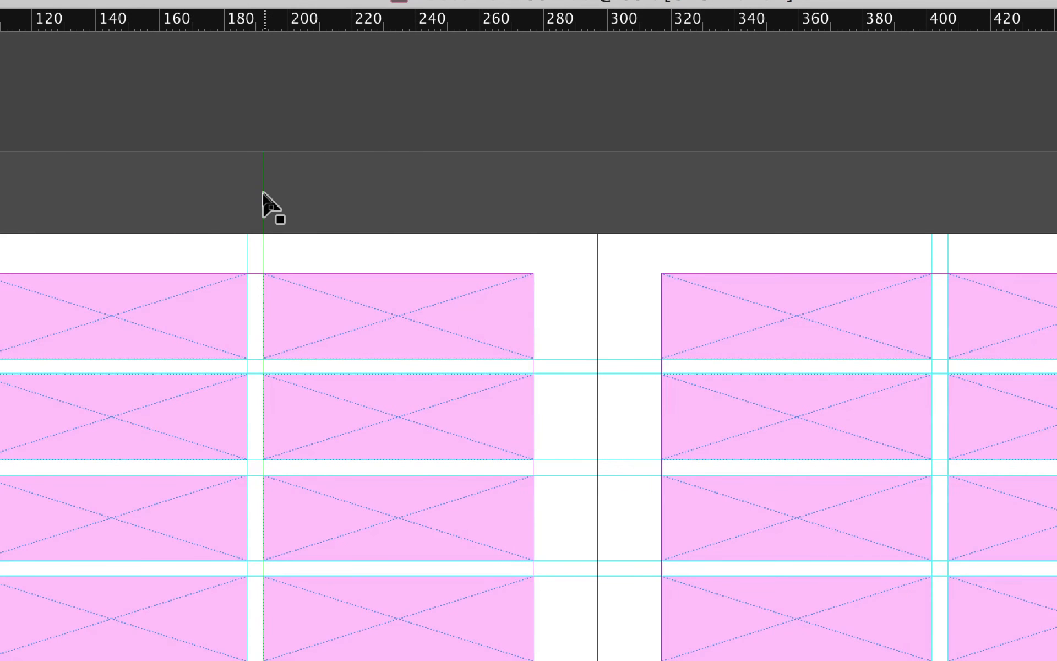
{"action": "key", "text": "Delete"}
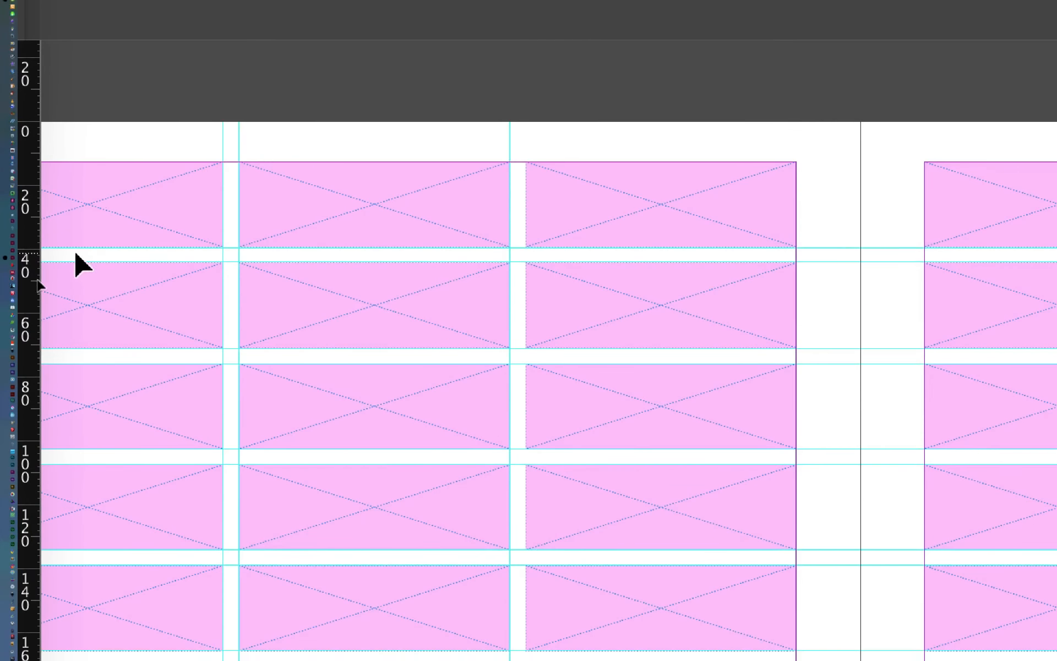
{"action": "left_click_drag", "start_coordinate": [31, 236], "coordinate": [488, 167]}
{"action": "left_click_drag", "start_coordinate": [190, 223], "coordinate": [205, 220]}
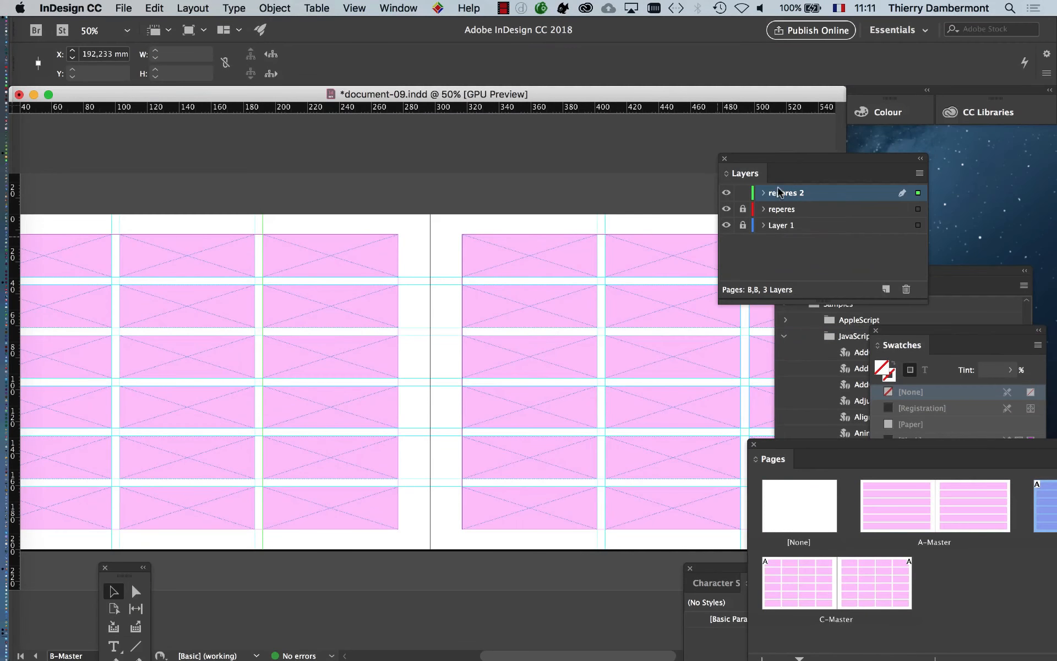
- Create a layer named "reperes 3" above reperes 2 and lock the reperes 2 layer
{"action": "left_click_drag", "start_coordinate": [793, 165], "coordinate": [361, 143]}
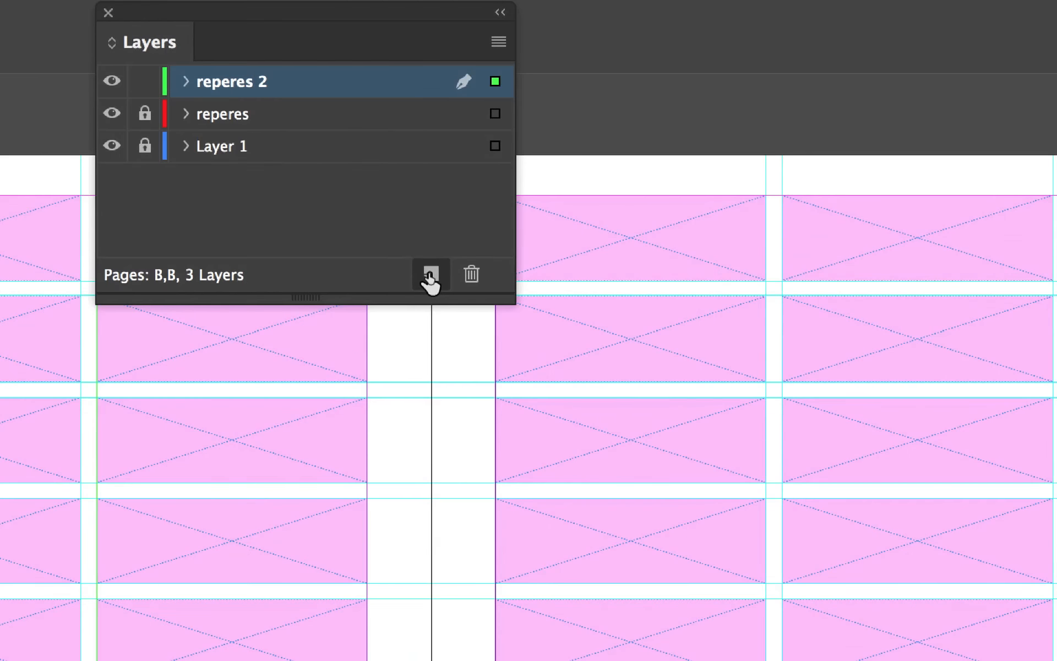
{"action": "left_click", "coordinate": [429, 275]}
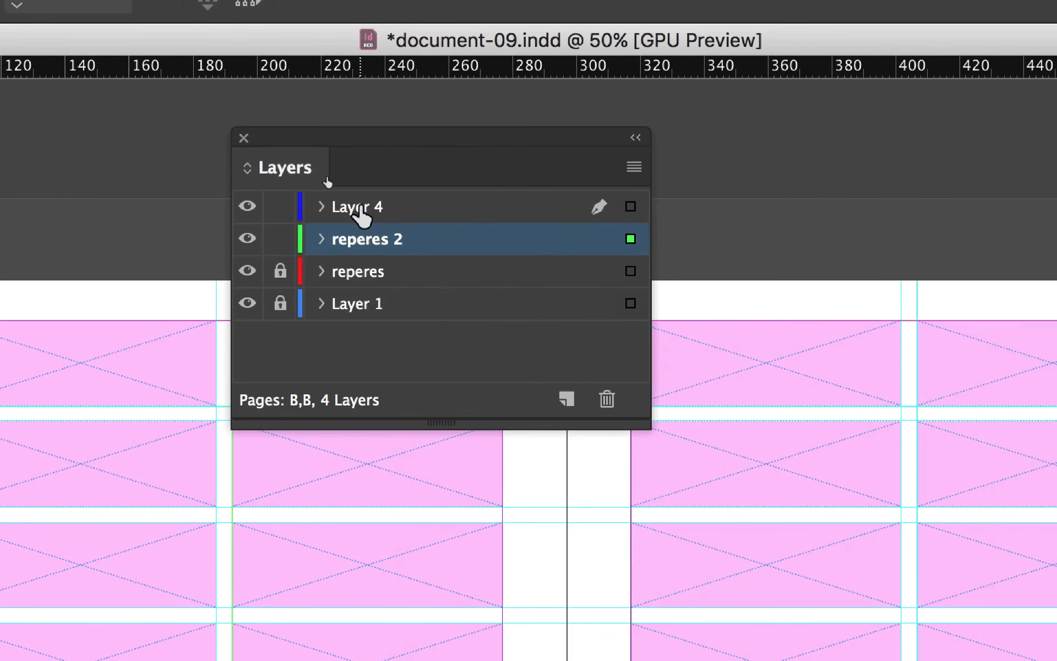
{"action": "double_click", "coordinate": [226, 83]}
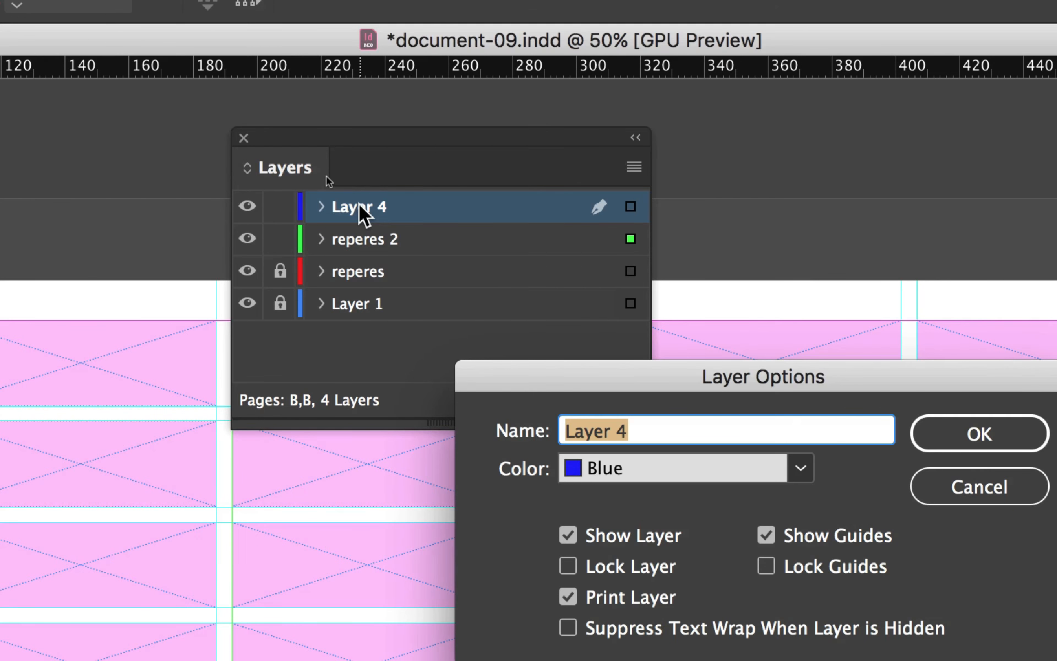
{"action": "type", "text": "reperes 3"}
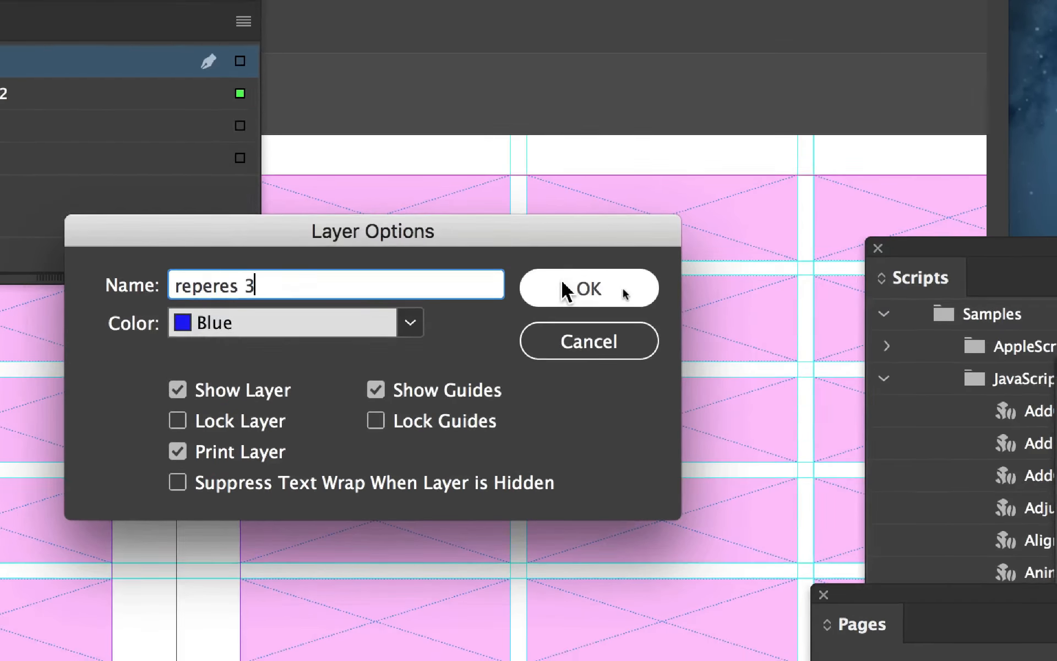
{"action": "left_click", "coordinate": [958, 432]}
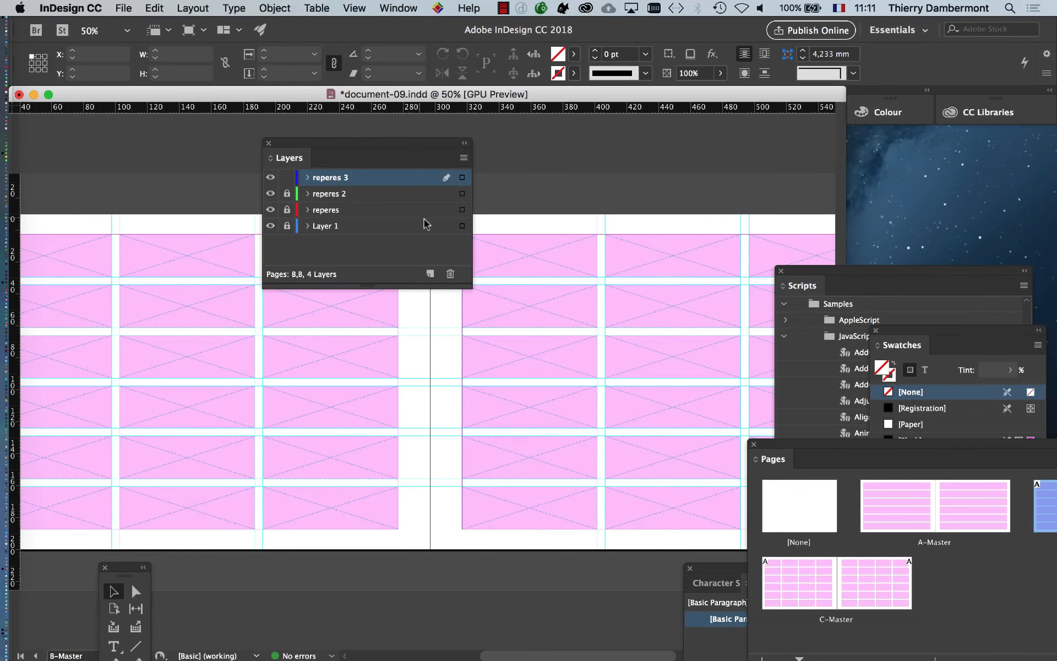
- Open C-Master and, on the reperes 3 layer, place vertical guides along both edges of its left page's first two gutters
{"action": "left_click_drag", "start_coordinate": [806, 444], "coordinate": [609, 172]}
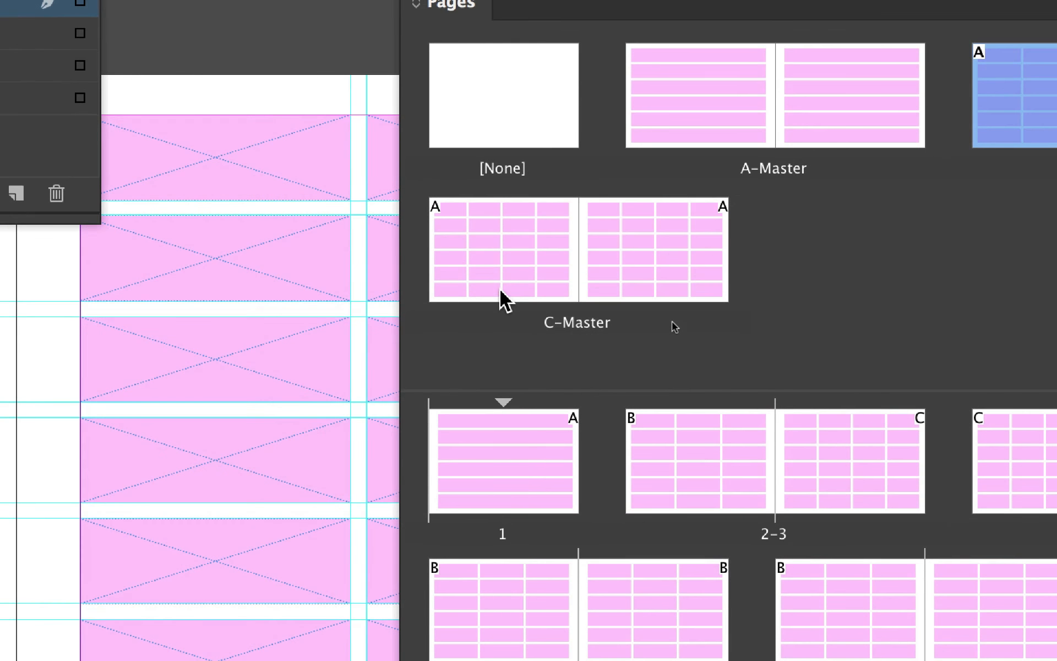
{"action": "left_click", "coordinate": [500, 289]}
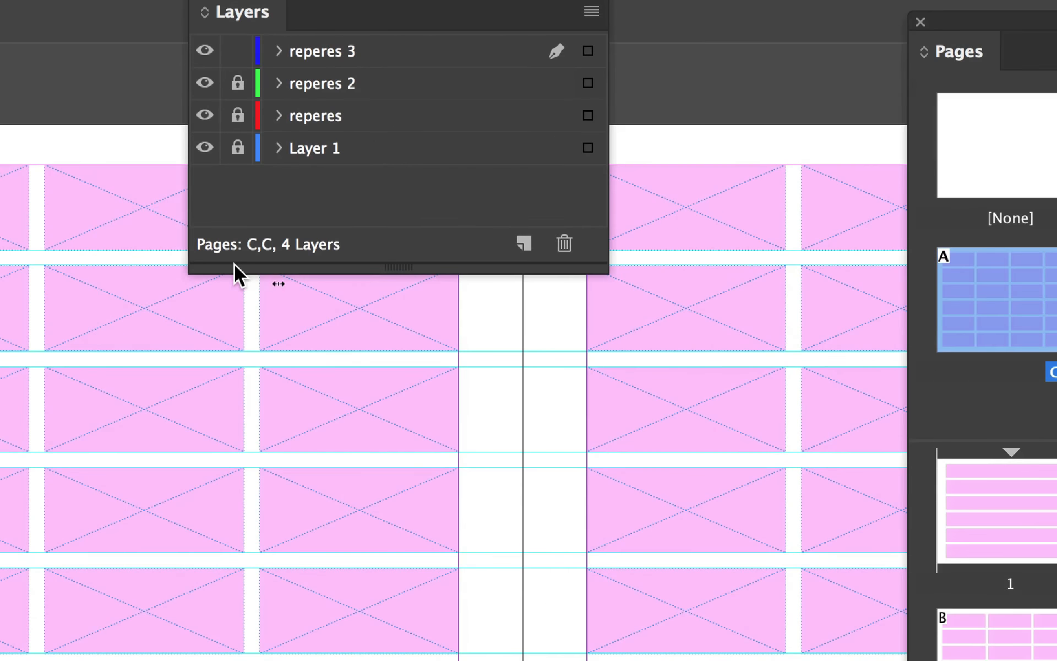
{"action": "left_click_drag", "start_coordinate": [17, 222], "coordinate": [77, 226]}
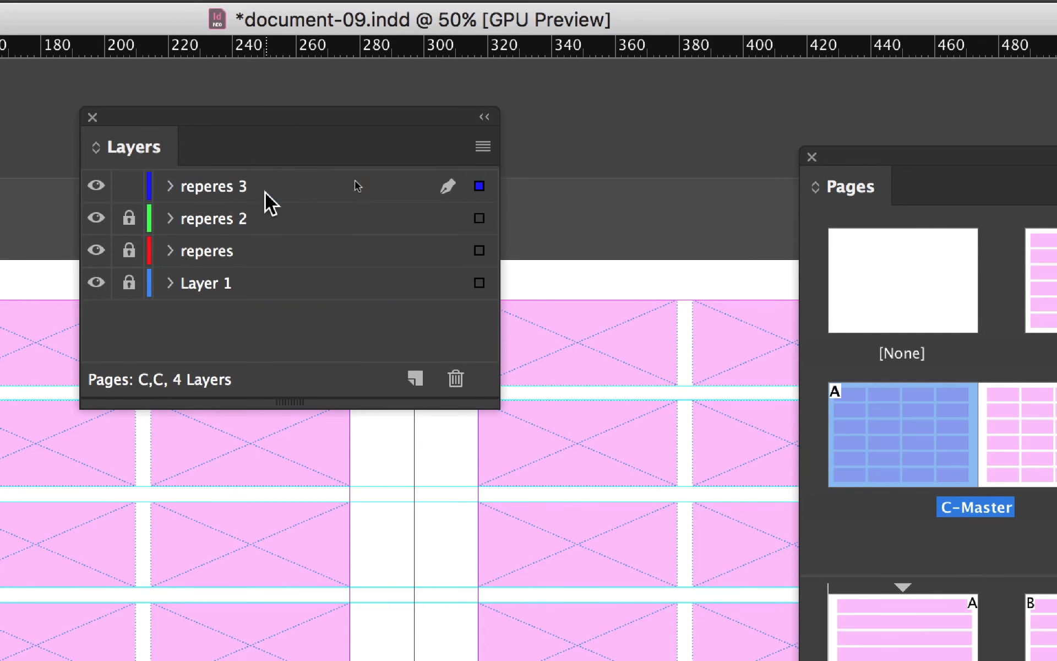
{"action": "left_click", "coordinate": [629, 135]}
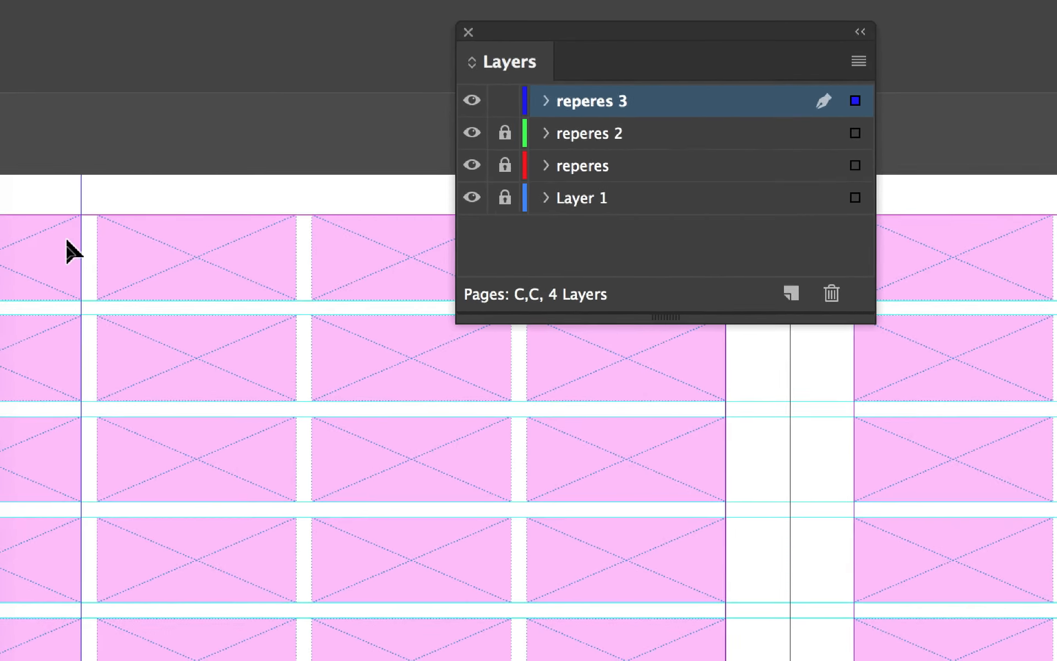
{"action": "left_click_drag", "start_coordinate": [17, 242], "coordinate": [150, 205]}
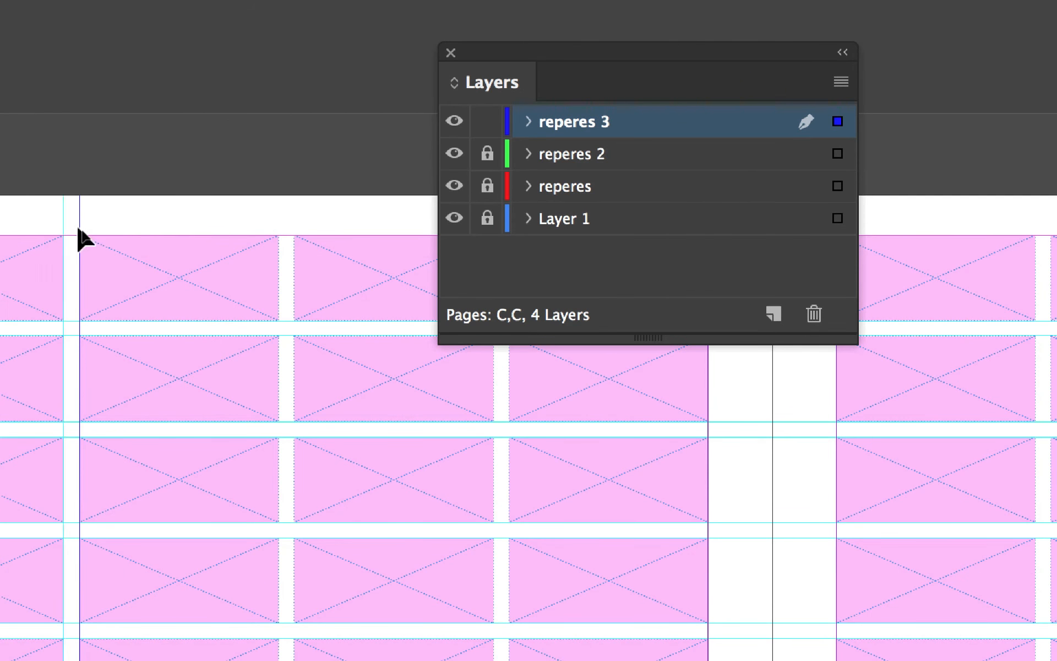
{"action": "left_click_drag", "start_coordinate": [26, 227], "coordinate": [159, 224]}
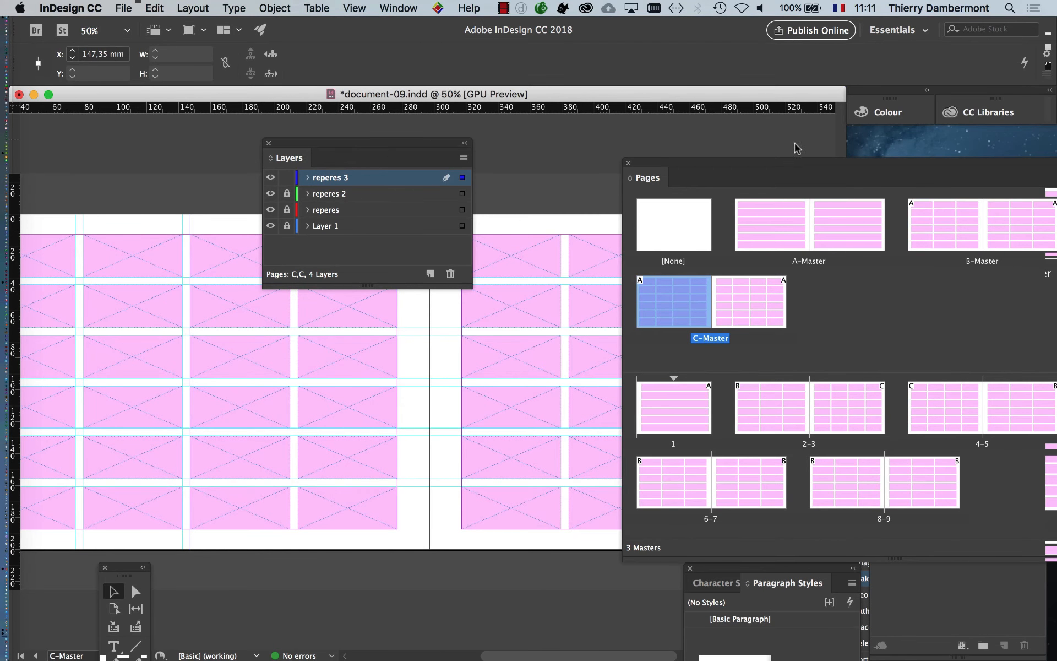
- Dock the Layers panel below Colour and place vertical guides along both edges of the third gutter on C-Master's left page
{"action": "left_click_drag", "start_coordinate": [795, 144], "coordinate": [874, 136]}
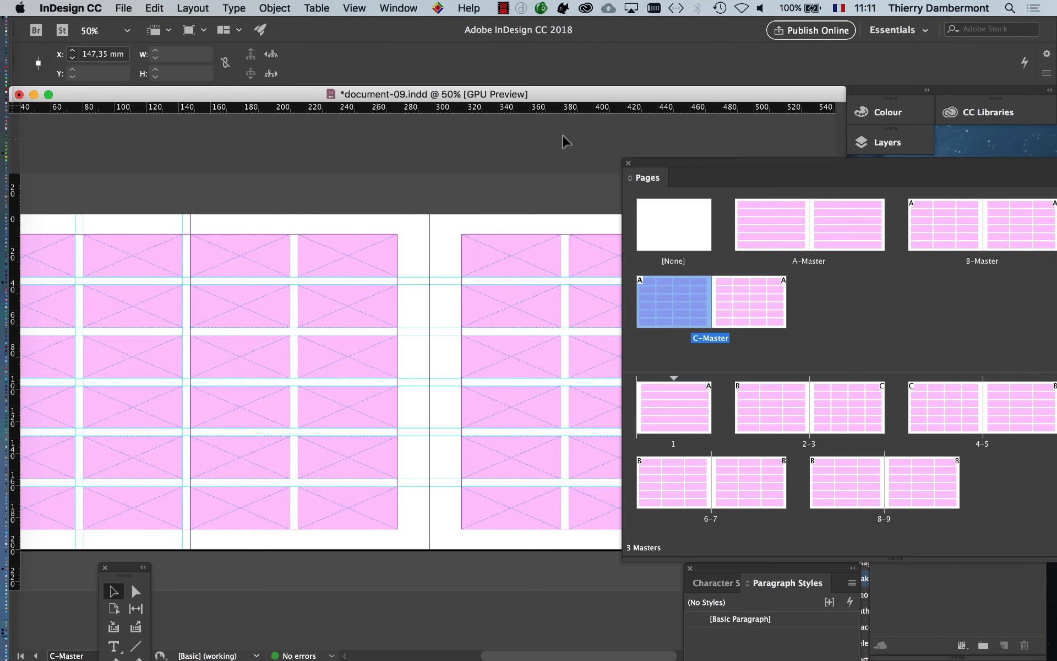
{"action": "left_click_drag", "start_coordinate": [14, 220], "coordinate": [291, 226]}
{"action": "left_click_drag", "start_coordinate": [16, 224], "coordinate": [299, 226]}
- Place vertical guides along both edges of the first gutter on C-Master's right page, the second one at X 384,325 mm
{"action": "key", "text": "space"}
{"action": "left_click_drag", "start_coordinate": [489, 351], "coordinate": [104, 296]}
{"action": "left_click_drag", "start_coordinate": [14, 230], "coordinate": [174, 230]}
{"action": "left_click_drag", "start_coordinate": [18, 229], "coordinate": [187, 227]}
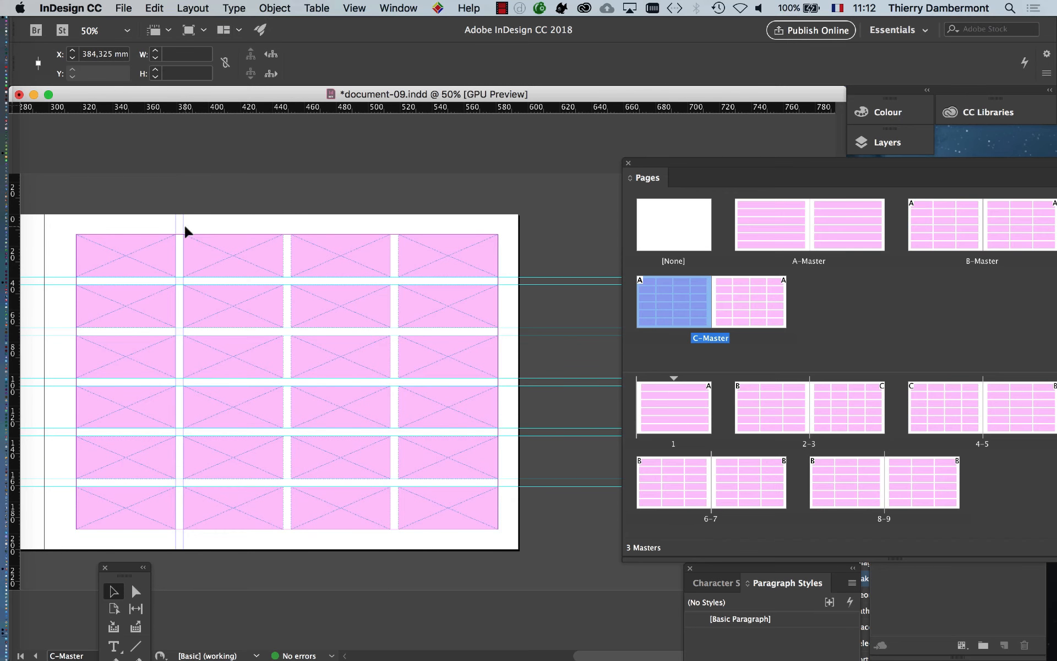
- Place vertical guides along both edges of the second gutter on C-Master's right page, at X 446,65 mm and 451,65 mm
{"action": "left_click_drag", "start_coordinate": [18, 237], "coordinate": [281, 238]}
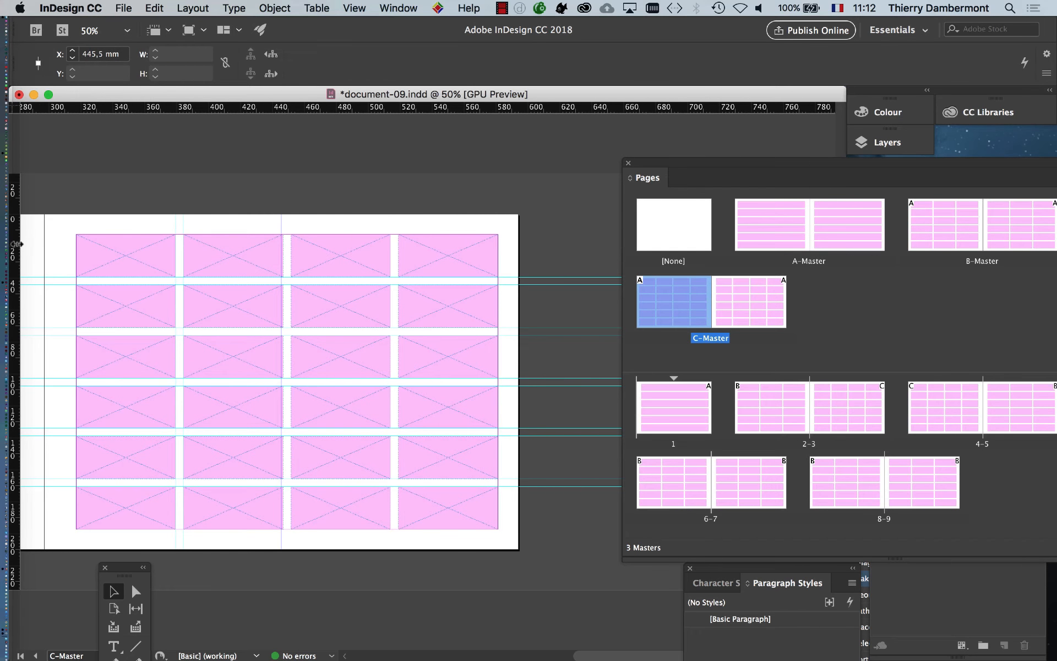
{"action": "left_click_drag", "start_coordinate": [18, 243], "coordinate": [292, 249]}
{"action": "scroll", "coordinate": [292, 250], "scroll_direction": "up", "scroll_amount": 5}
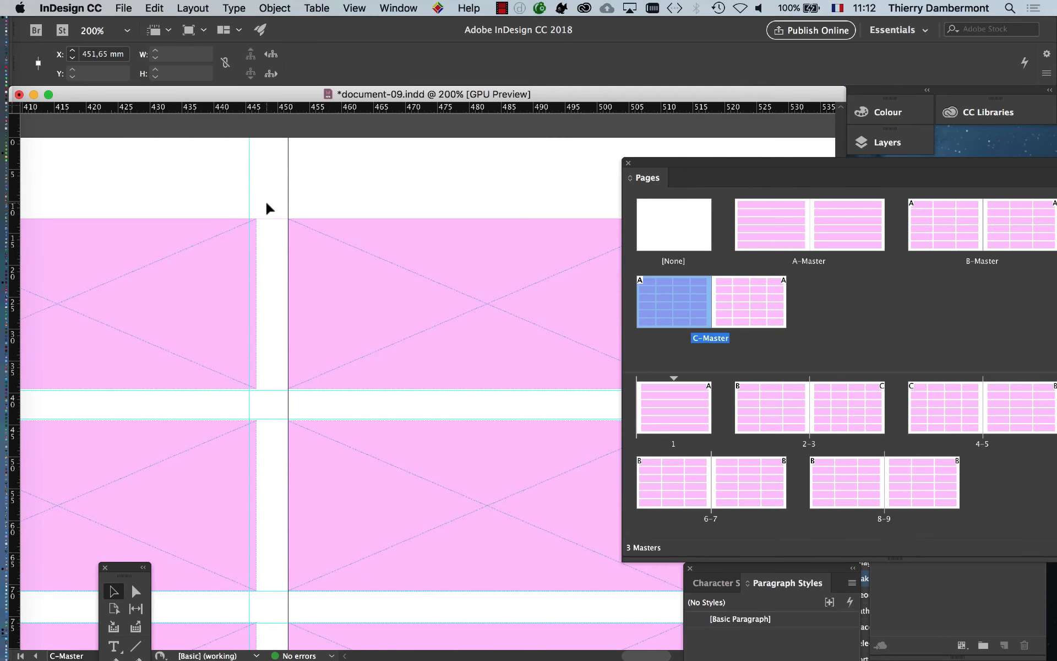
{"action": "left_click", "coordinate": [247, 198]}
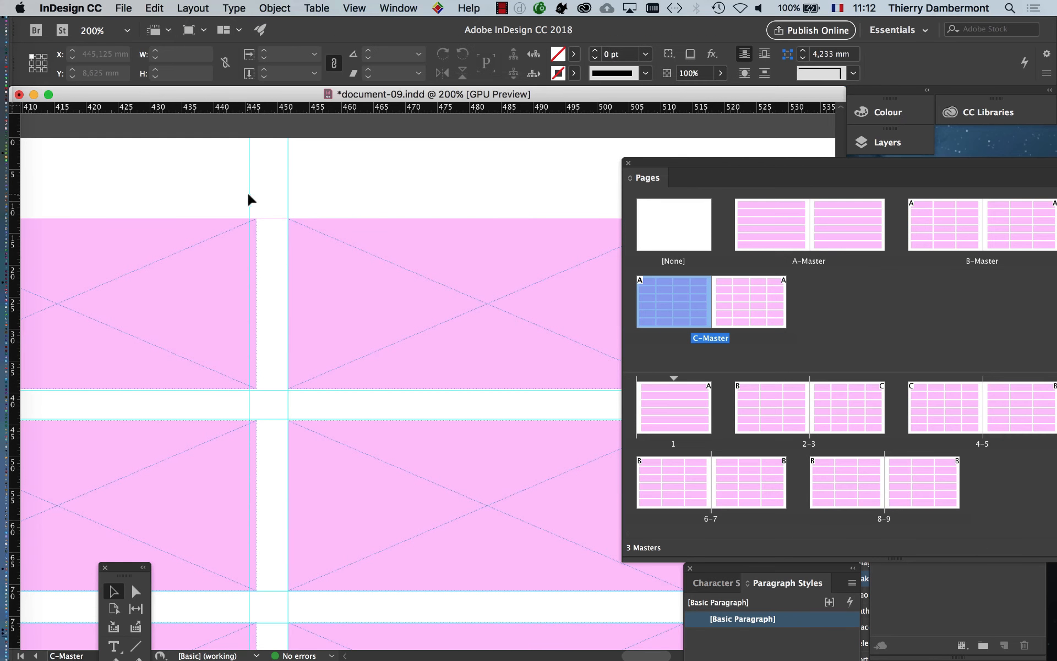
{"action": "left_click_drag", "start_coordinate": [253, 195], "coordinate": [255, 197]}
{"action": "scroll", "coordinate": [290, 270], "scroll_direction": "down", "scroll_amount": 2}
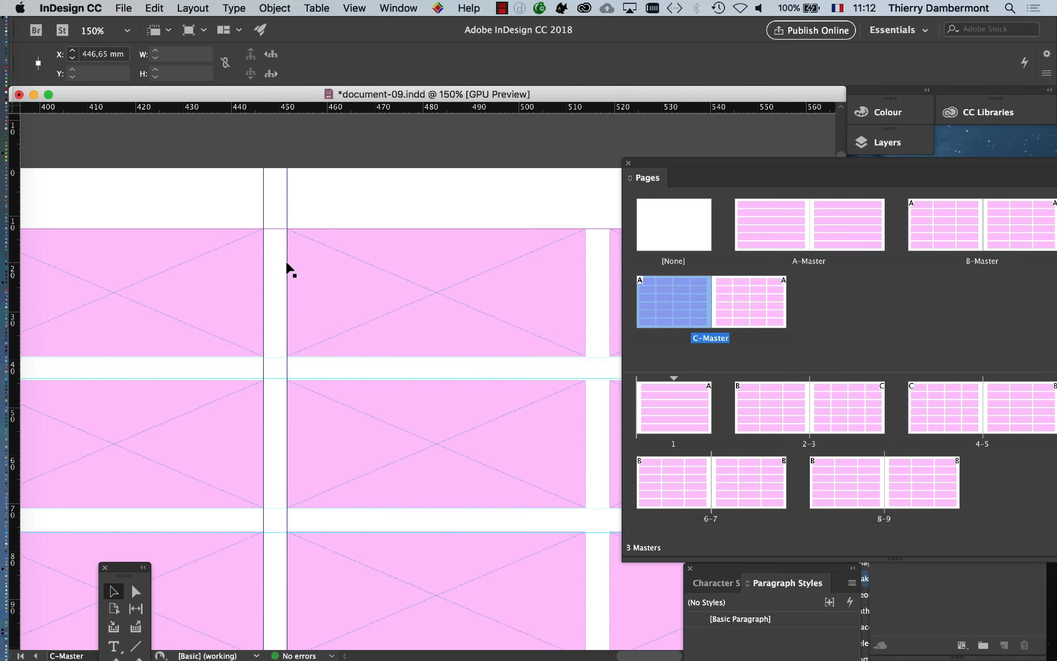
{"action": "scroll", "coordinate": [291, 270], "scroll_direction": "down", "scroll_amount": 2}
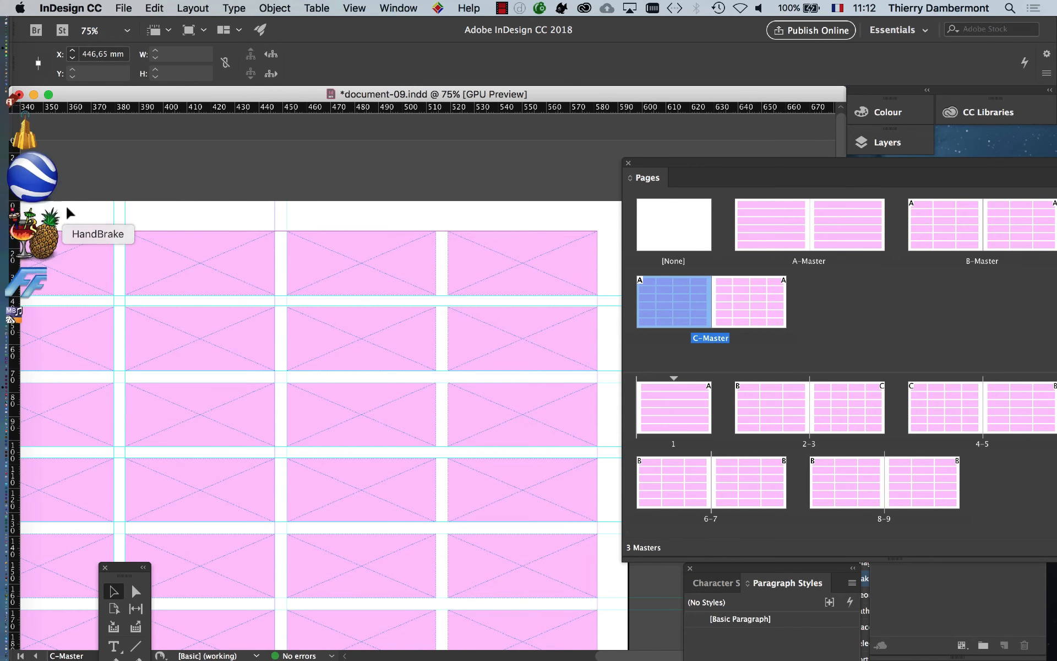
- Place vertical guides along both edges of the third gutter on C-Master's right page, at X 513,975 mm and 518,975 mm
{"action": "left_click_drag", "start_coordinate": [18, 194], "coordinate": [438, 220]}
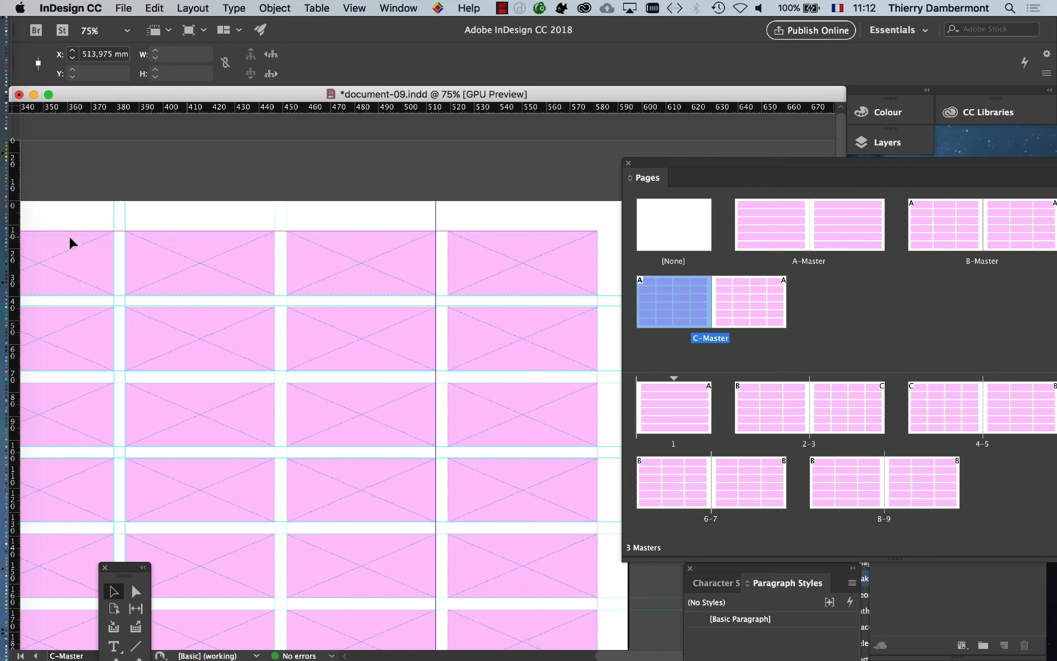
{"action": "left_click_drag", "start_coordinate": [15, 239], "coordinate": [448, 221]}
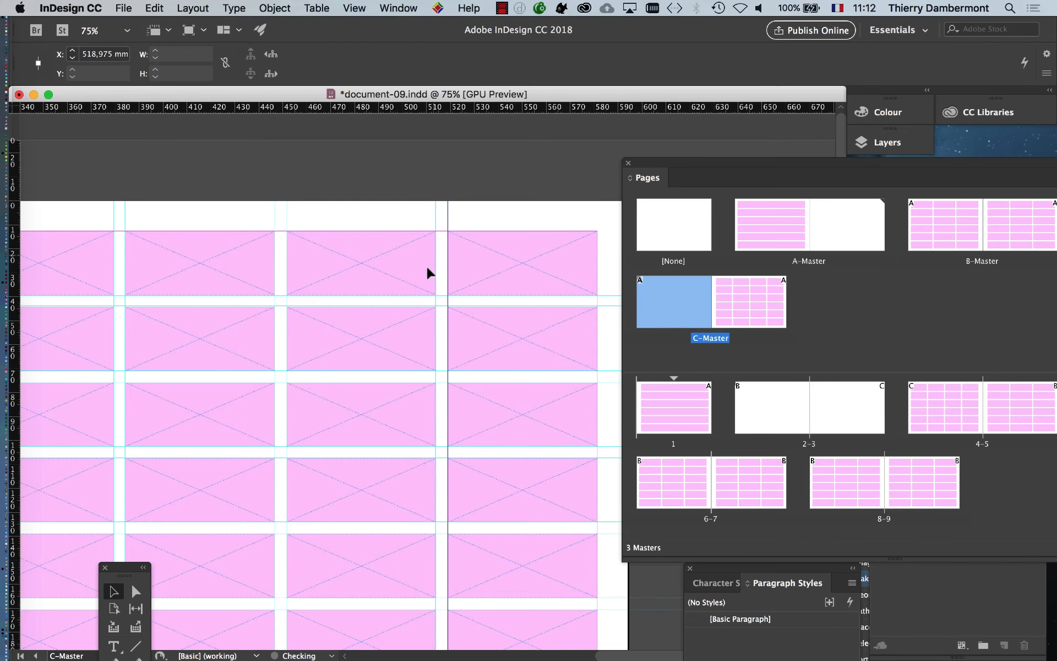
{"action": "key", "text": "super+minus"}
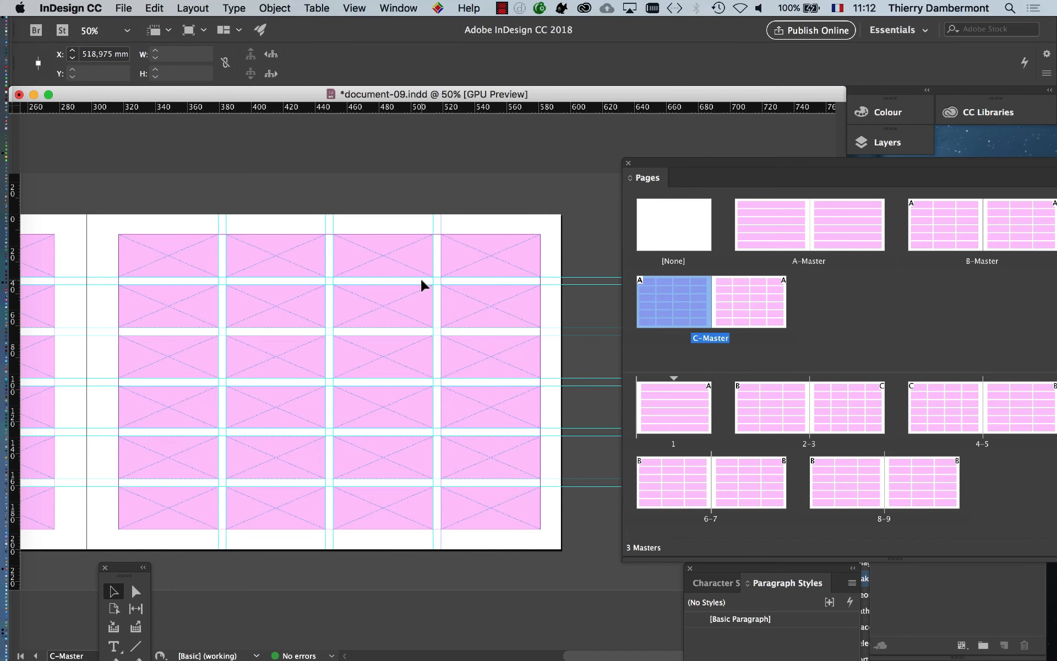
- Deselect the guide and examine the vertical guides across the whole C-Master spread, with the Pages panel moved clear of it
{"action": "left_click_drag", "start_coordinate": [387, 306], "coordinate": [528, 307]}
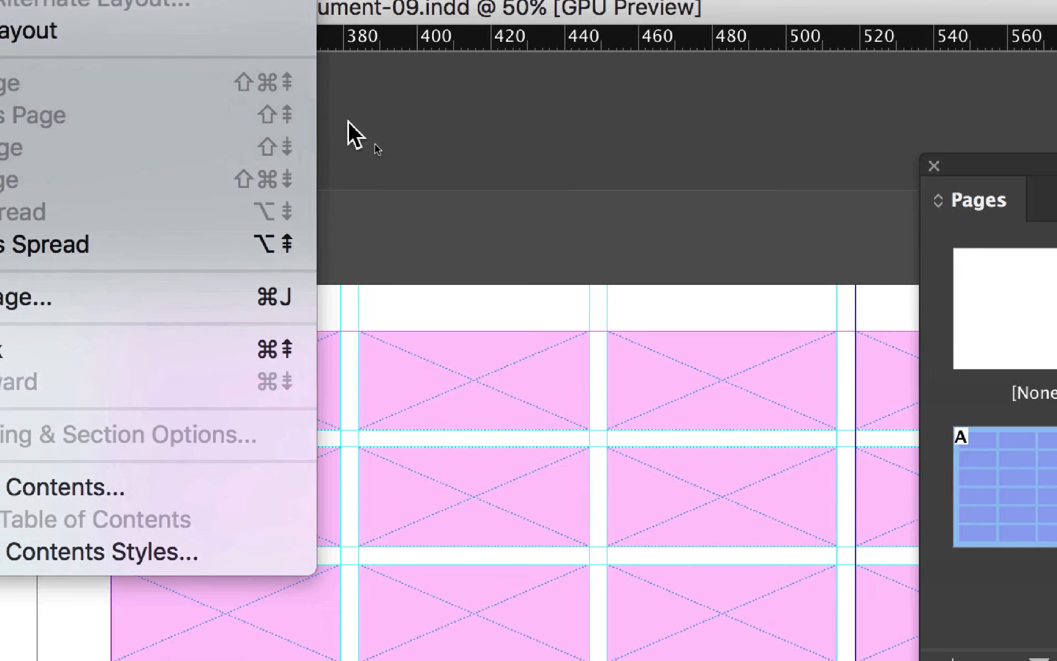
{"action": "left_click", "coordinate": [522, 242]}
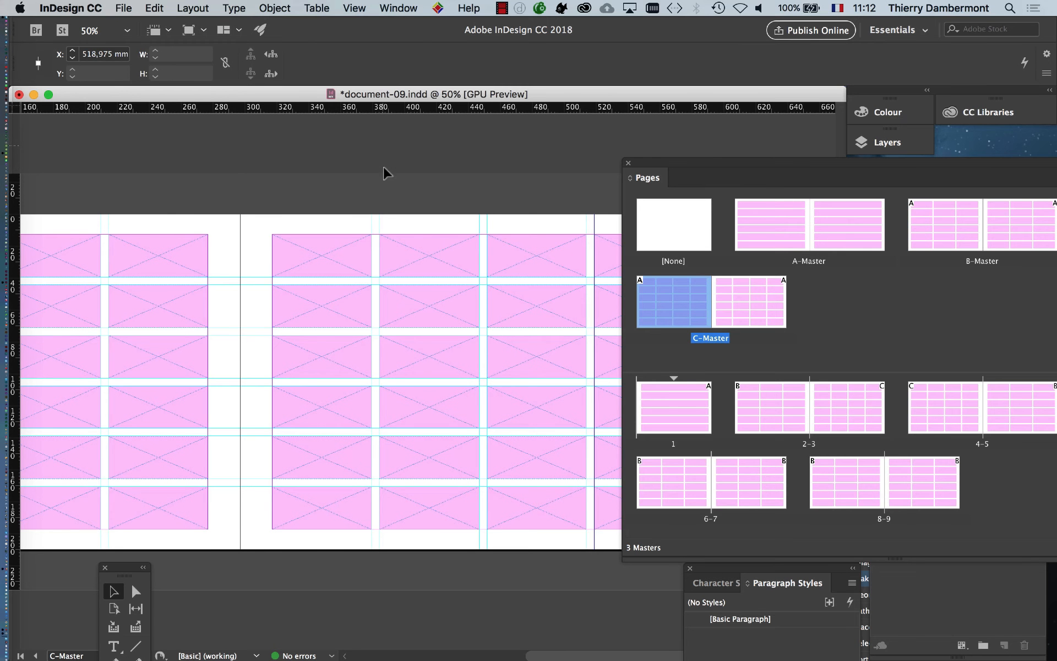
{"action": "key", "text": "super+minus"}
{"action": "left_click", "coordinate": [471, 265]}
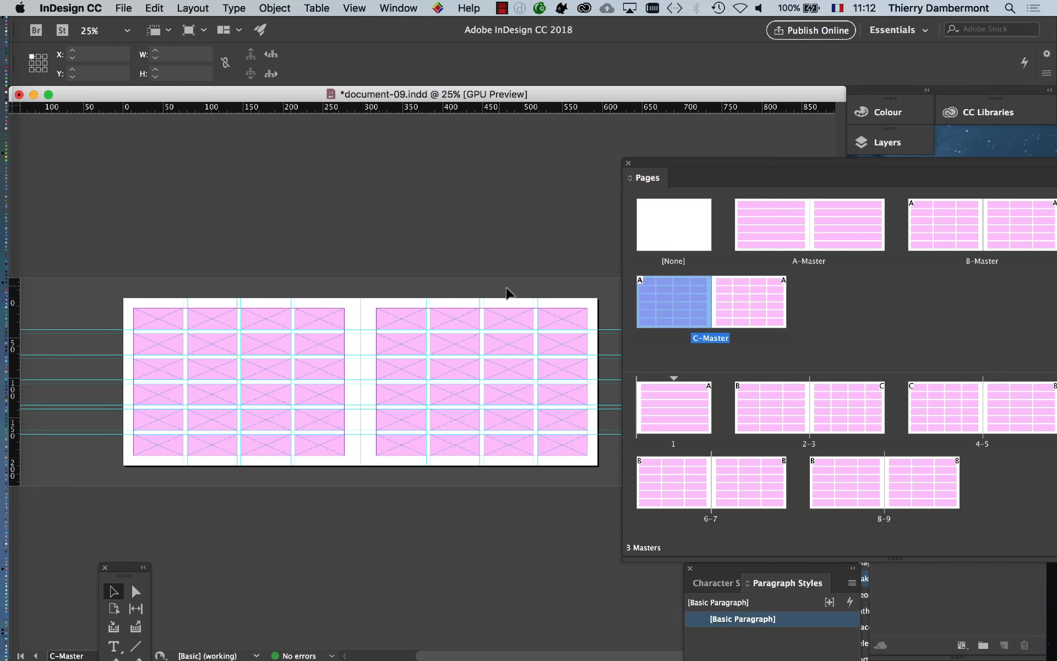
{"action": "left_click_drag", "start_coordinate": [687, 164], "coordinate": [498, 513]}
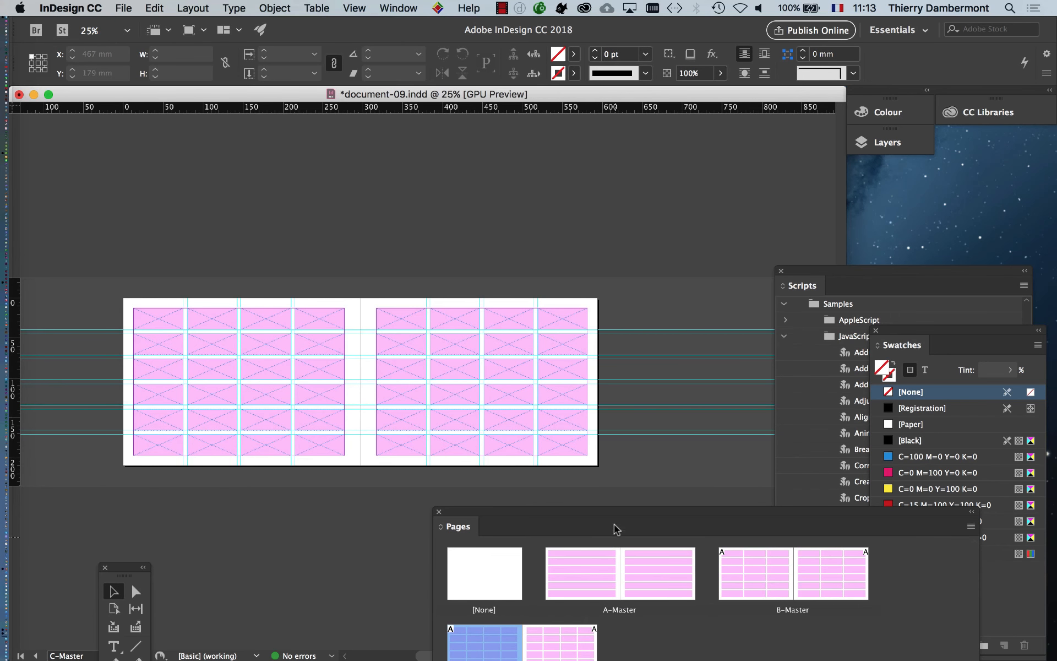
{"action": "key", "text": "super+equal"}
{"action": "key", "text": "super+equal"}
{"action": "key", "text": "super+equal"}
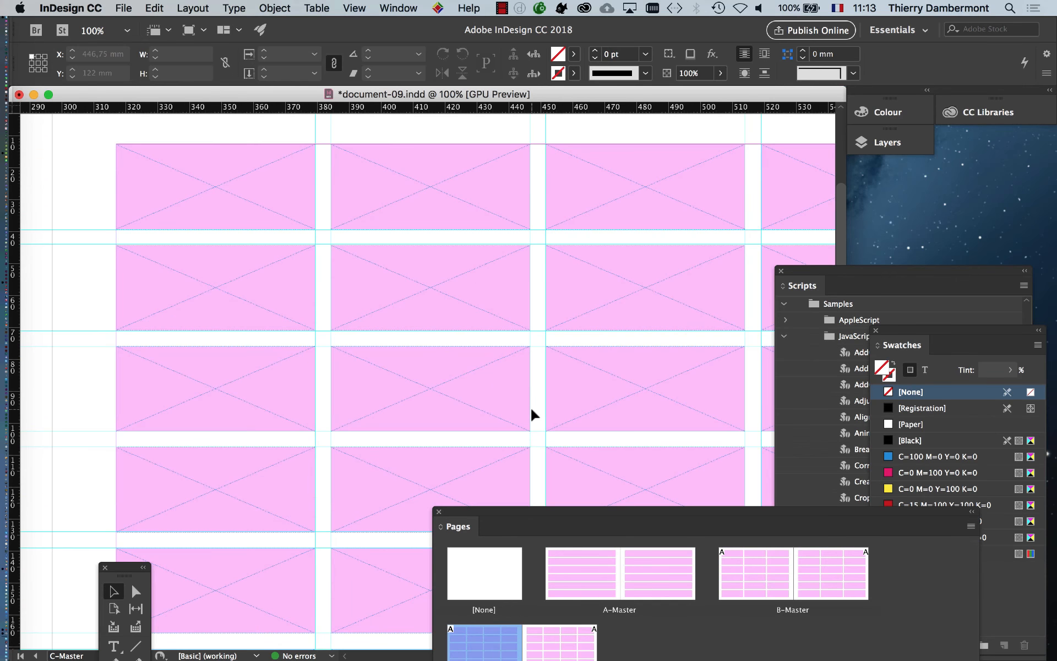
{"action": "left_click_drag", "start_coordinate": [453, 320], "coordinate": [516, 422]}
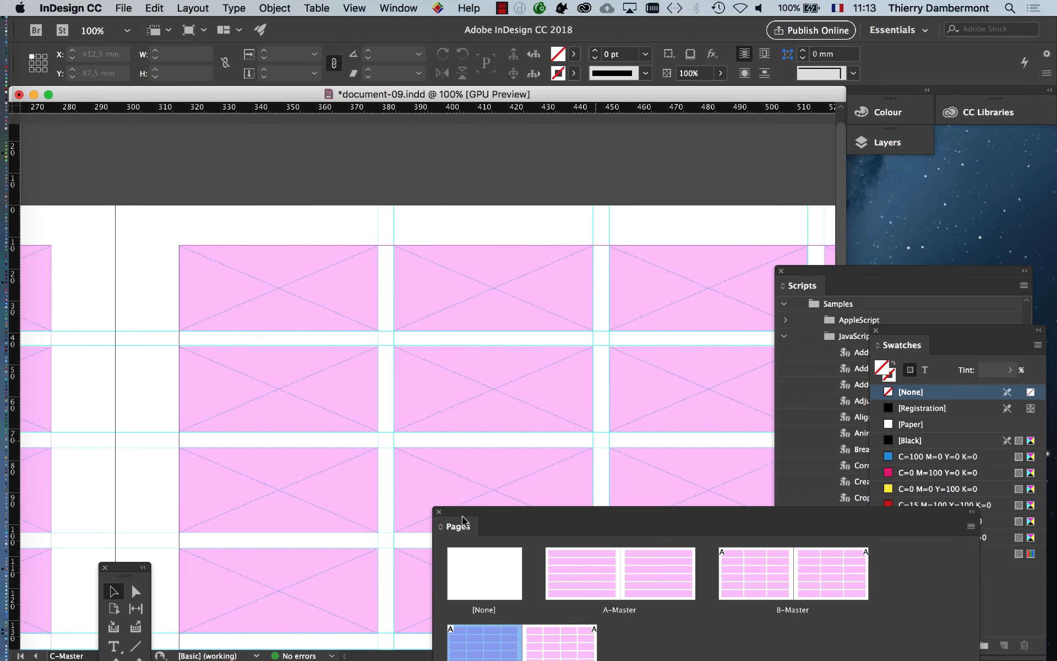
{"action": "left_click_drag", "start_coordinate": [484, 518], "coordinate": [630, 581]}
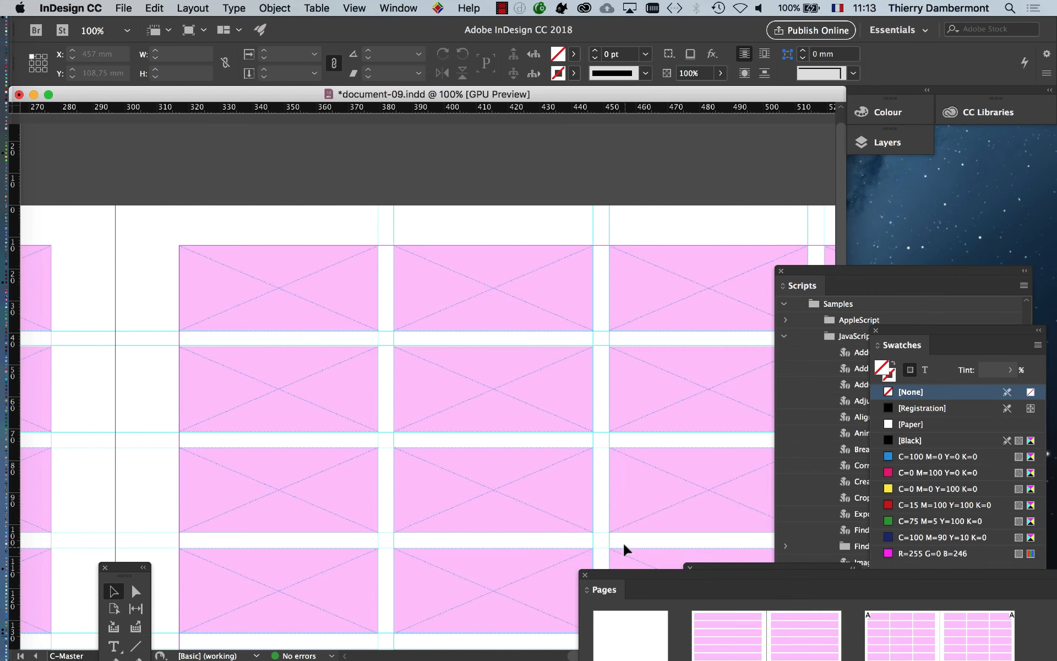
{"action": "key", "text": "super+minus"}
{"action": "key", "text": "super+minus"}
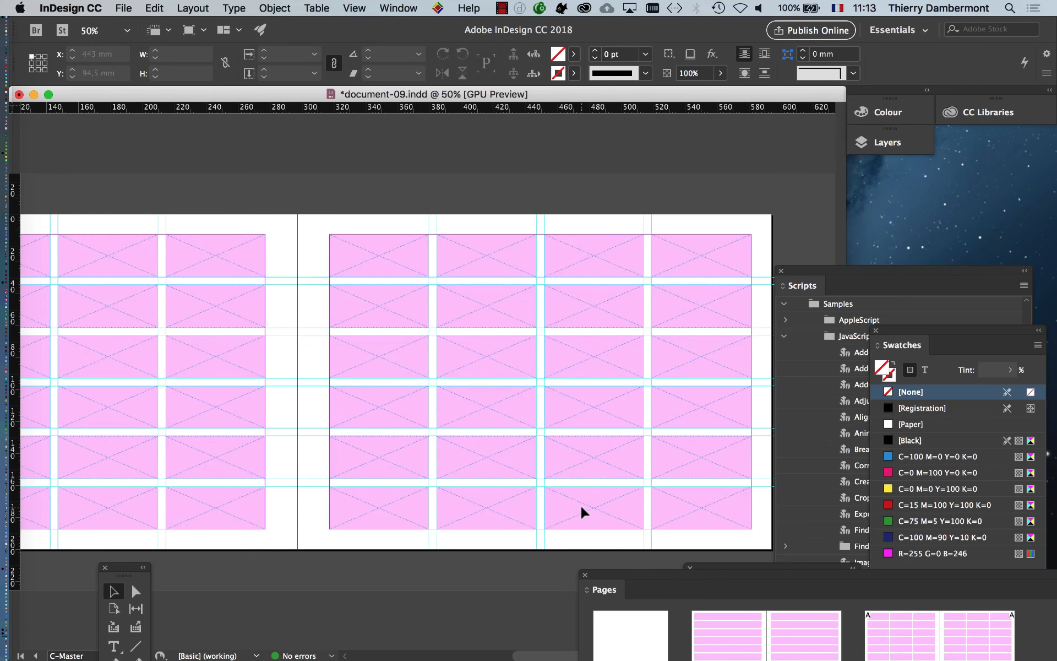
{"action": "key", "text": "super+minus"}
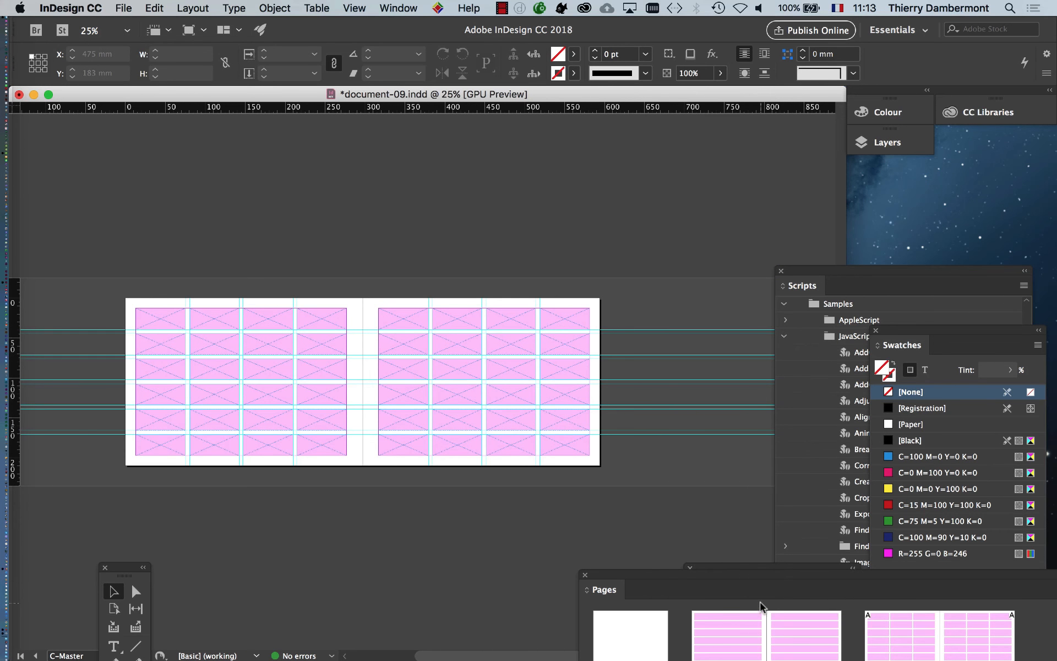
- Open the spread of pages 2-3 and examine how the column guides fit the grids on the document pages
{"action": "left_click_drag", "start_coordinate": [762, 584], "coordinate": [803, 147]}
{"action": "double_click", "coordinate": [767, 388]}
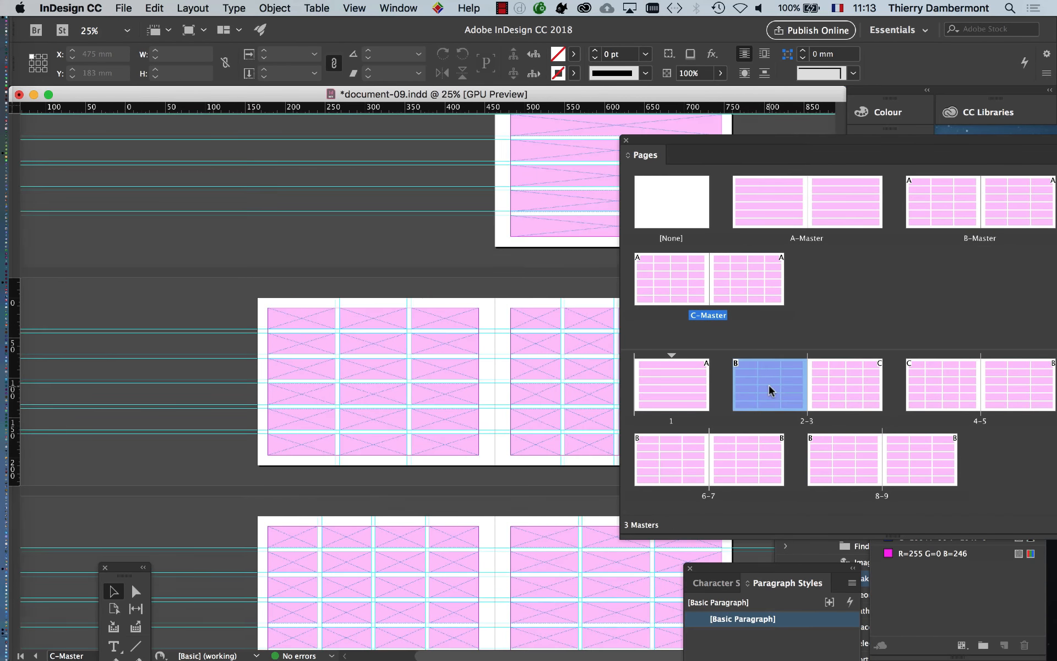
{"action": "key", "text": "super+equal"}
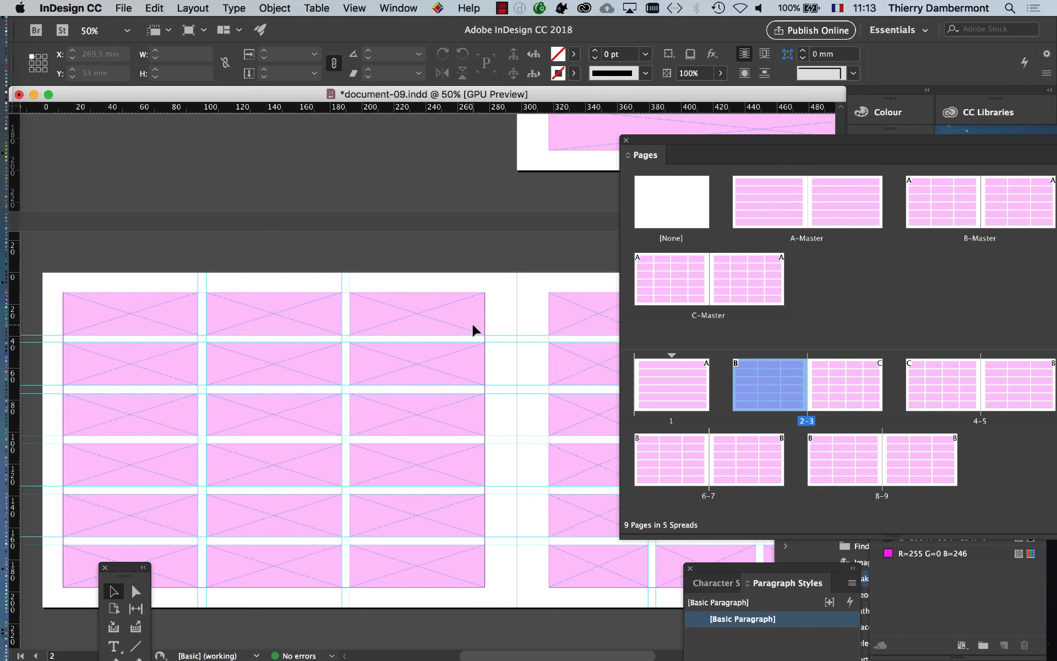
{"action": "scroll", "coordinate": [498, 392], "scroll_direction": "up", "scroll_amount": 2}
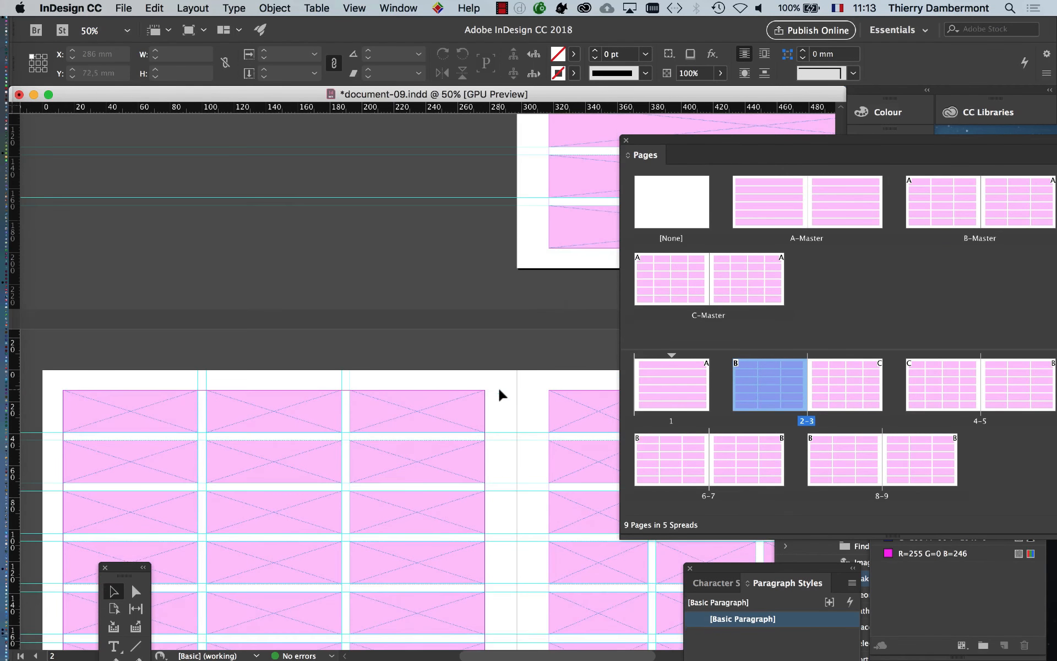
{"action": "scroll", "coordinate": [497, 391], "scroll_direction": "down", "scroll_amount": 5}
{"action": "scroll", "coordinate": [499, 396], "scroll_direction": "down", "scroll_amount": 10}
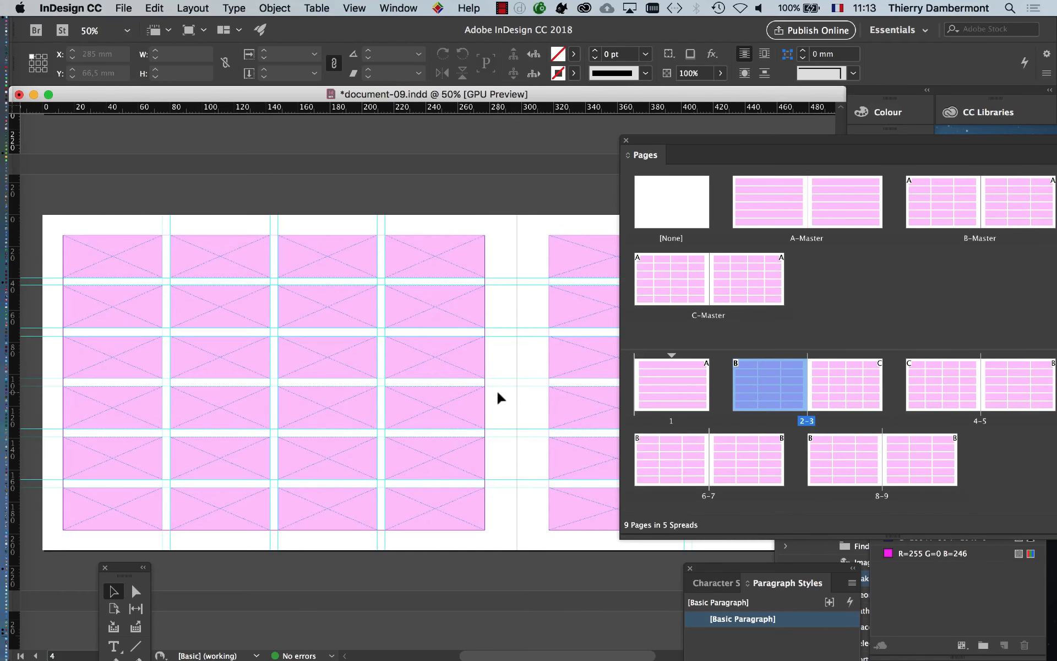
{"action": "scroll", "coordinate": [498, 396], "scroll_direction": "up", "scroll_amount": 10}
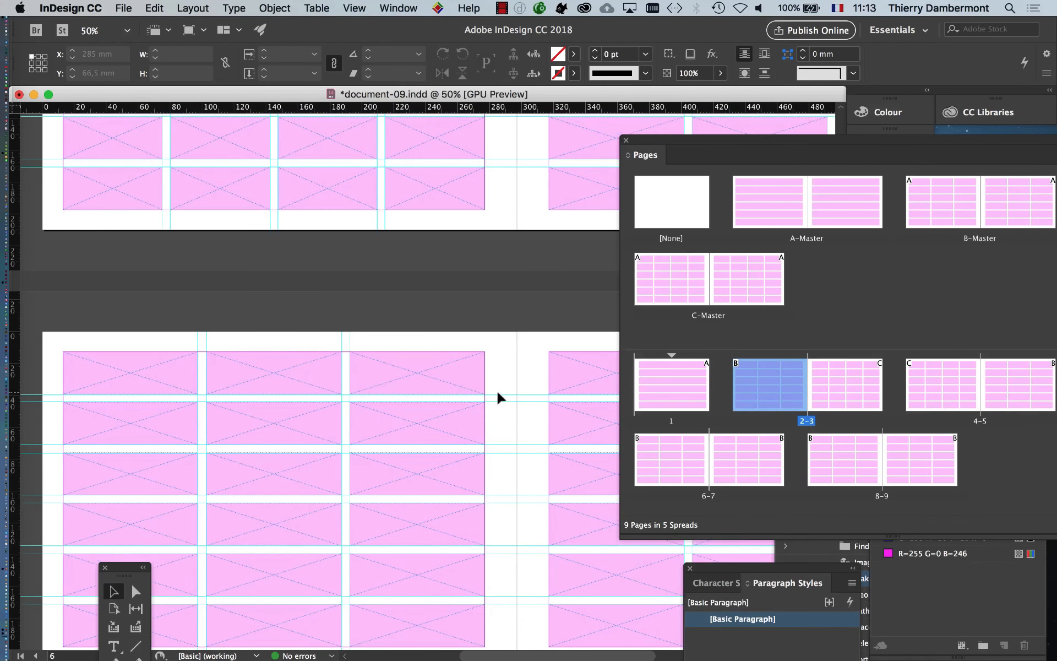
{"action": "key", "text": "super+minus"}
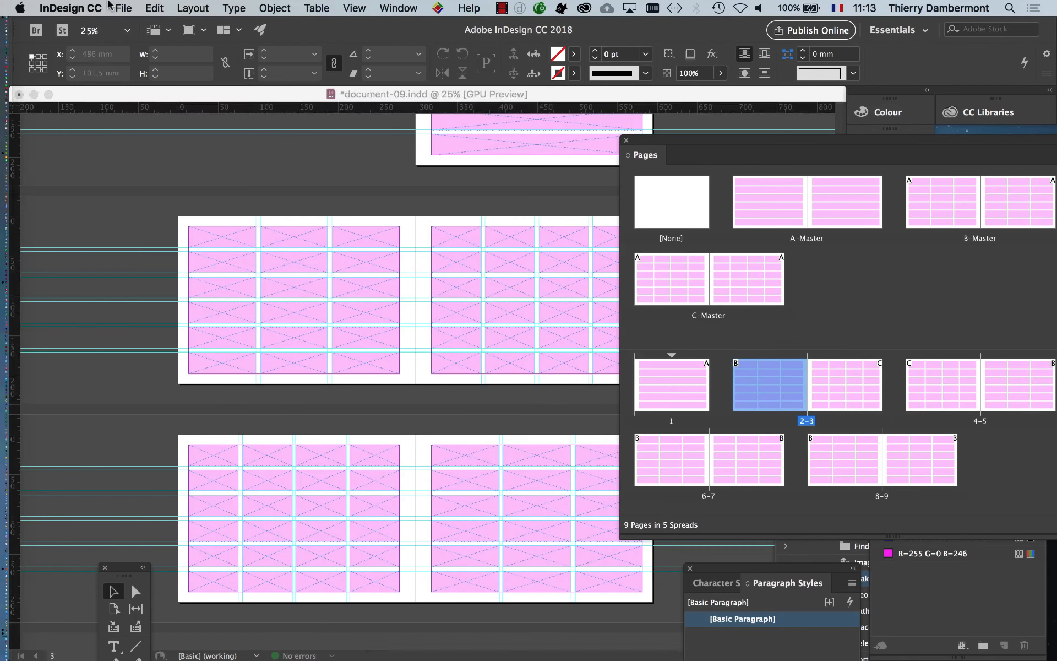
- Save a new version of the document as document-10.indd in the InDesign SESSION 1 folder
{"action": "left_click", "coordinate": [123, 8]}
{"action": "left_click", "coordinate": [182, 119]}
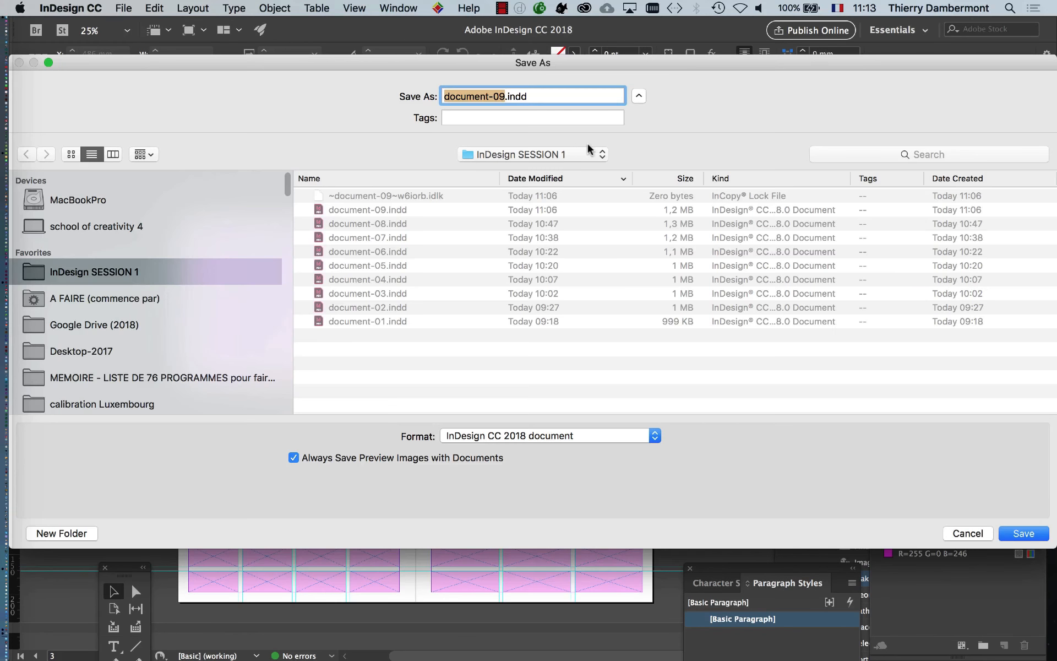
{"action": "left_click", "coordinate": [505, 97]}
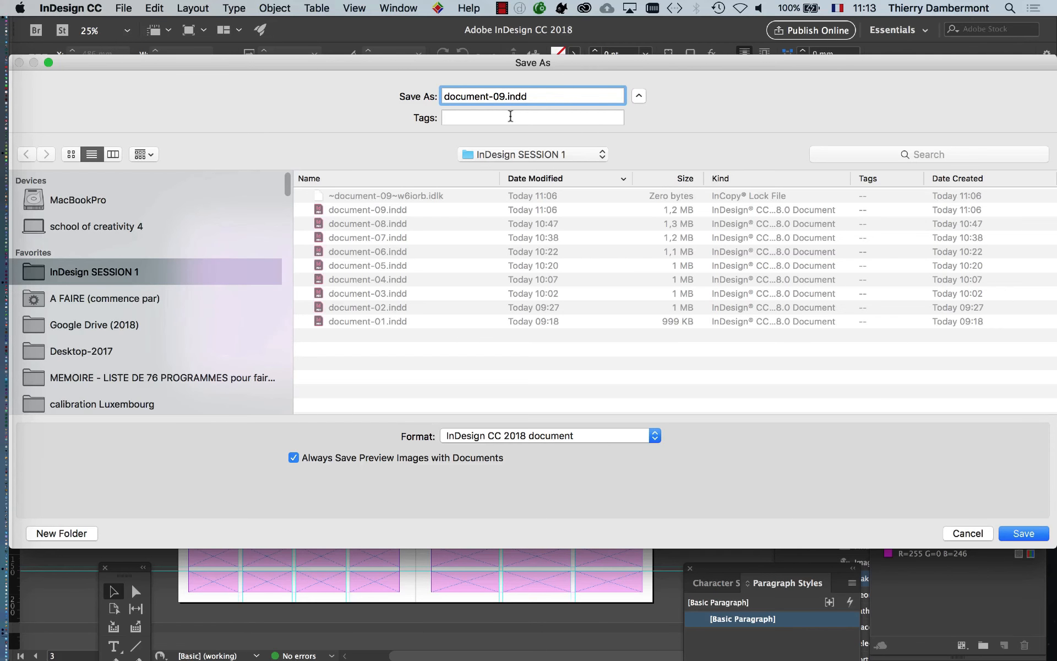
{"action": "key", "text": "BackSpace"}
{"action": "key", "text": "BackSpace"}
{"action": "type", "text": "10"}
{"action": "left_click", "coordinate": [1024, 533]}
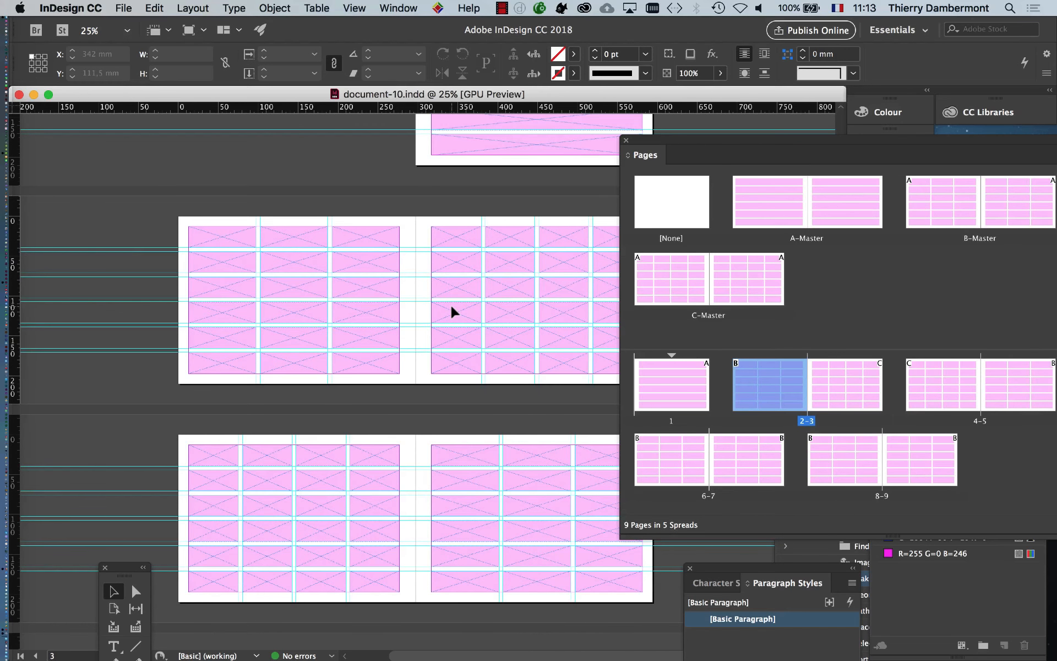
- Go to page 2 and reposition the Pages panel and the Tools panel so the Tools panel is fully visible
{"action": "left_click_drag", "start_coordinate": [641, 141], "coordinate": [752, 216]}
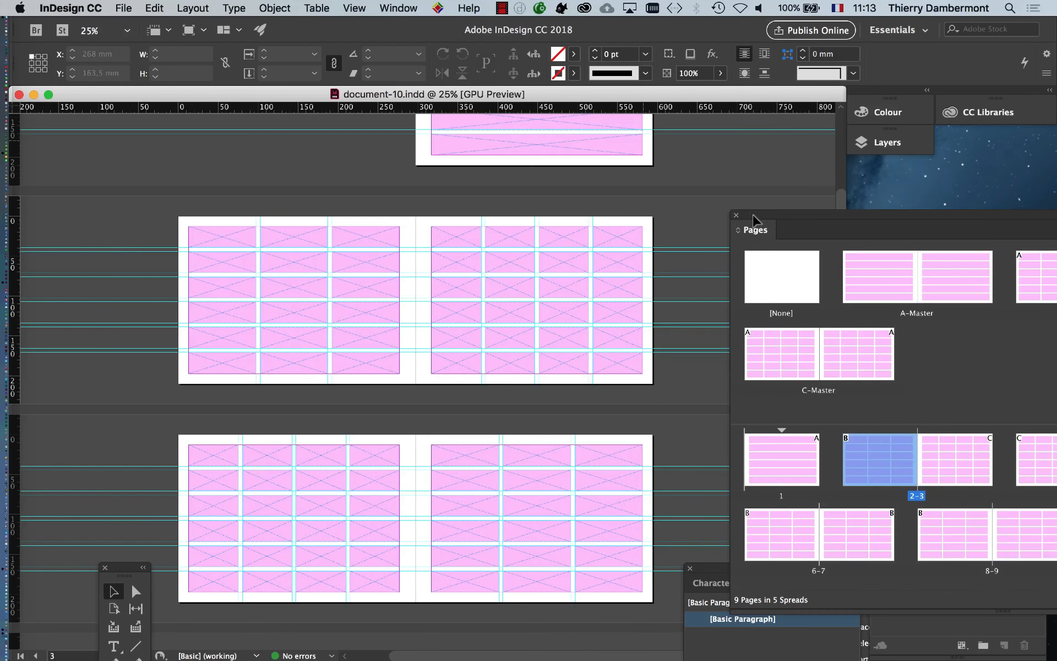
{"action": "left_click_drag", "start_coordinate": [824, 216], "coordinate": [719, 83]}
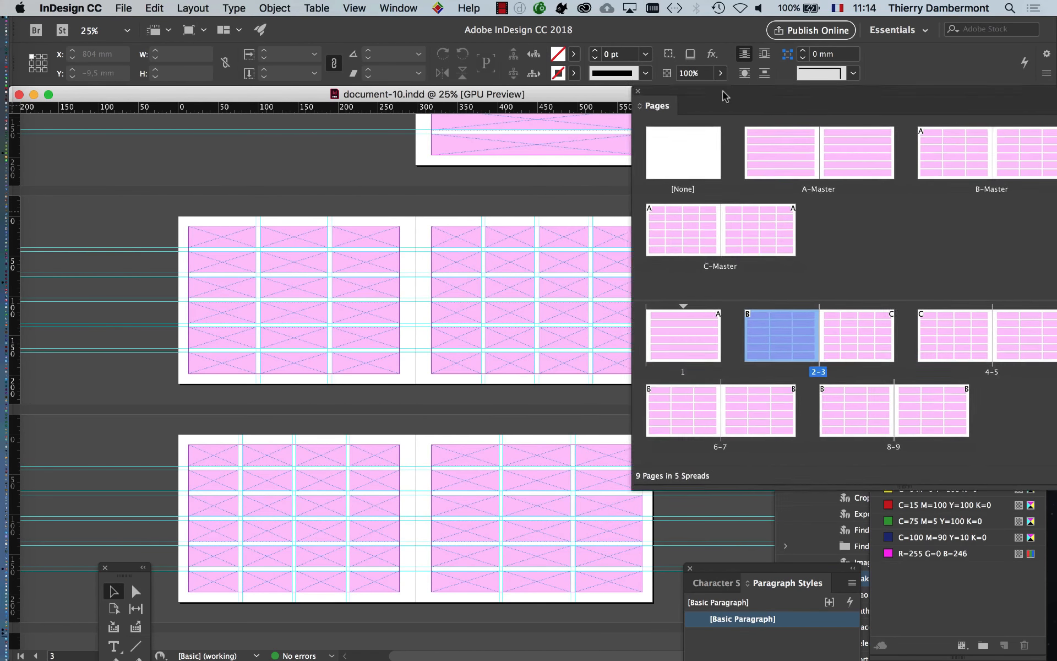
{"action": "double_click", "coordinate": [780, 308]}
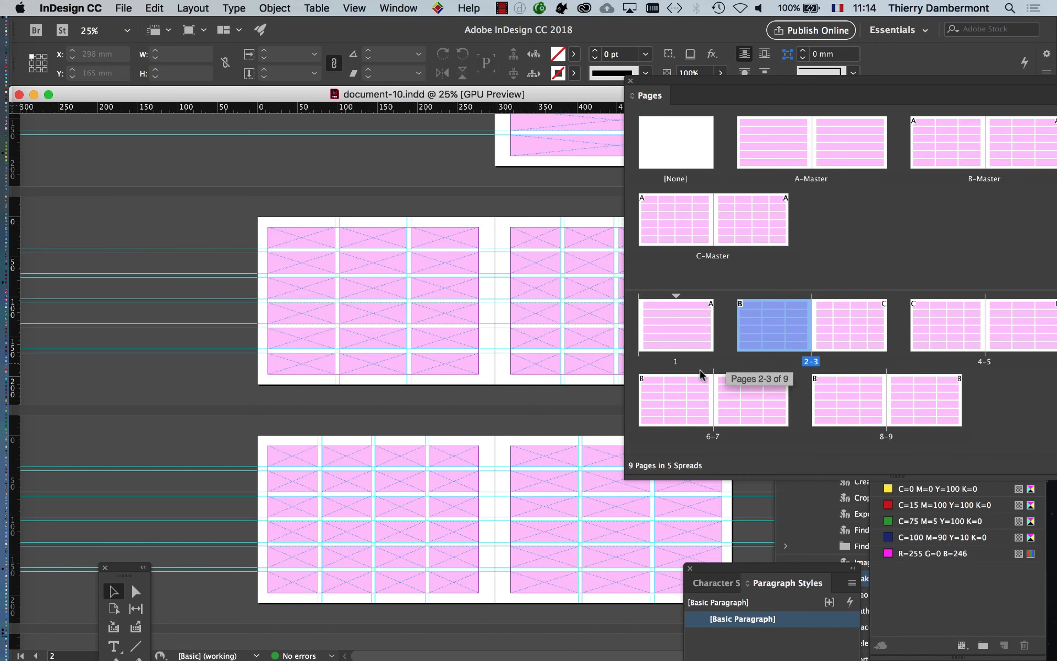
{"action": "left_click_drag", "start_coordinate": [128, 573], "coordinate": [95, 160]}
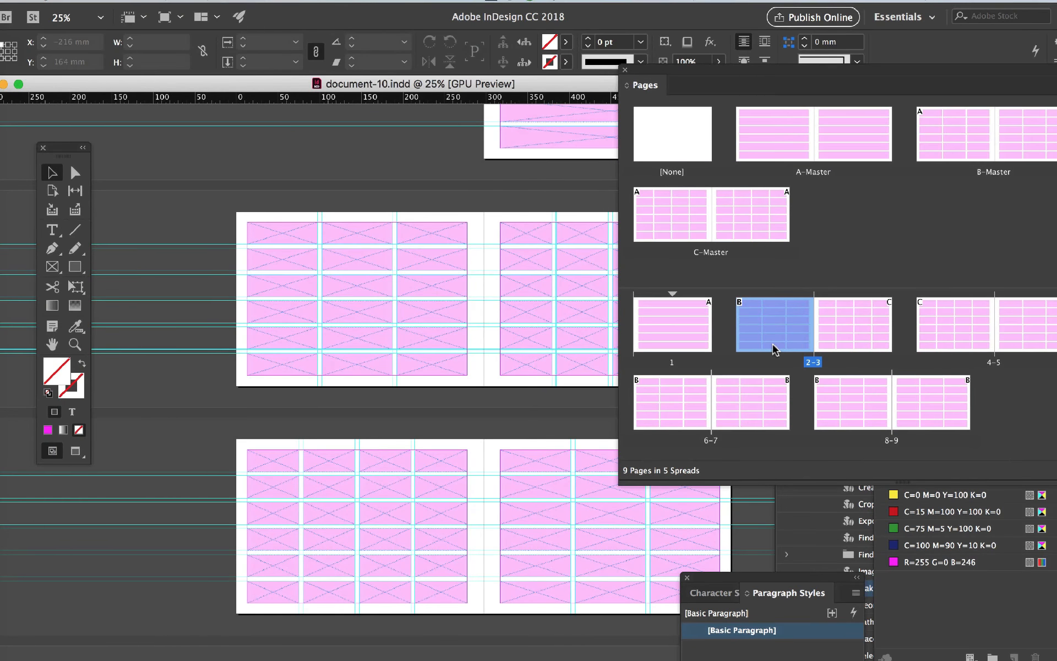
- Select page 3 in the page list and rearrange the Tools and Pages panels around page 2, shown at 75% zoom
{"action": "double_click", "coordinate": [774, 347]}
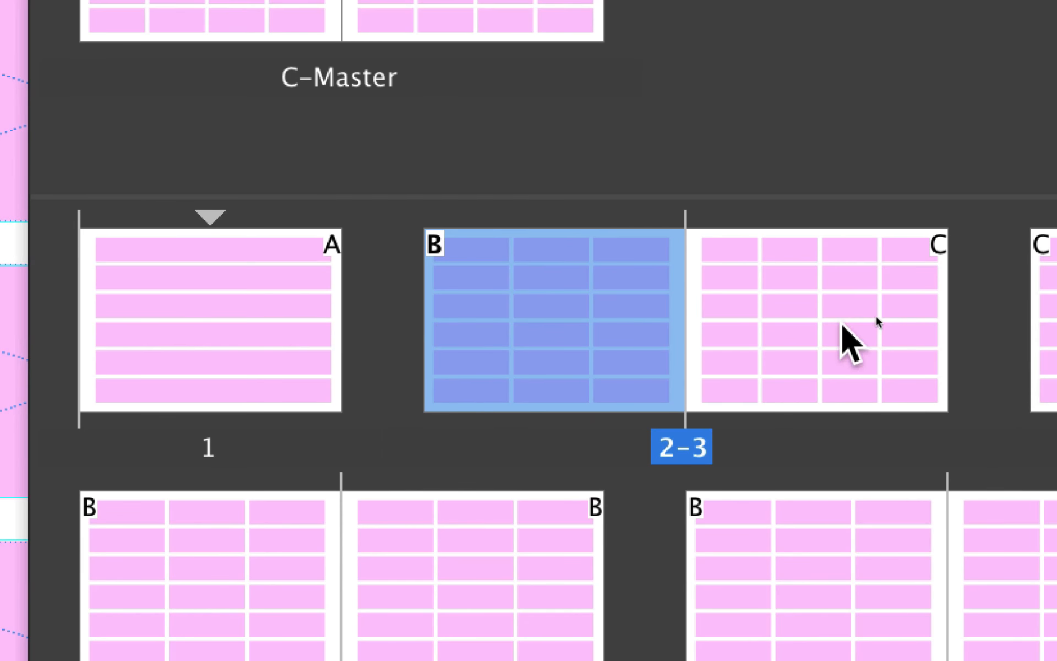
{"action": "left_click", "coordinate": [1023, 347]}
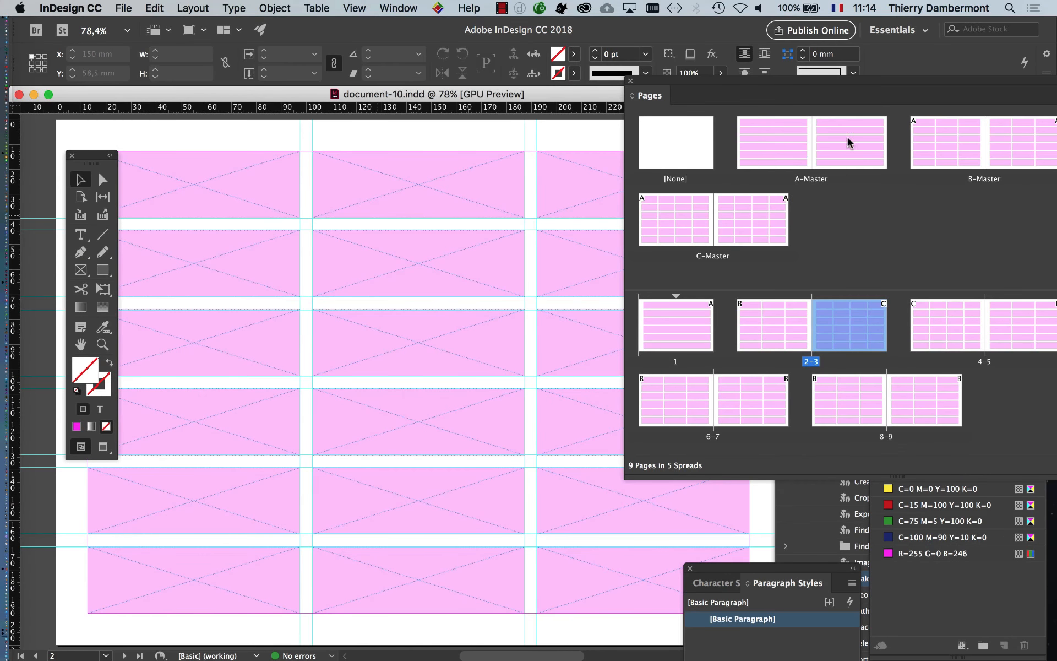
{"action": "left_click_drag", "start_coordinate": [751, 84], "coordinate": [855, 187]}
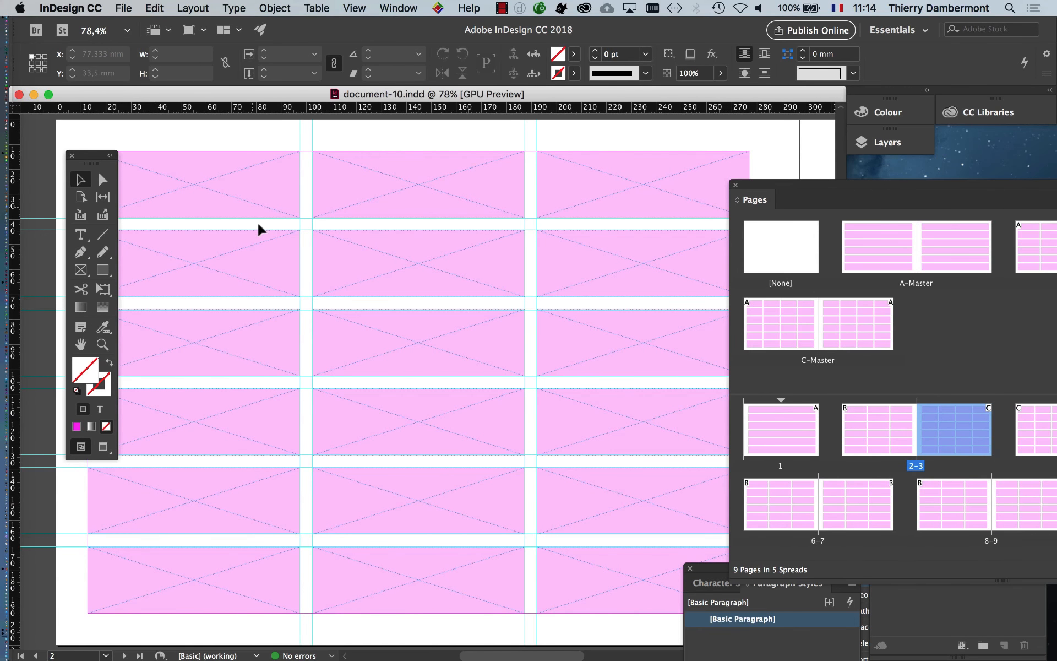
{"action": "scroll", "coordinate": [260, 228], "scroll_direction": "down", "scroll_amount": 1}
{"action": "left_click_drag", "start_coordinate": [96, 154], "coordinate": [56, 139]}
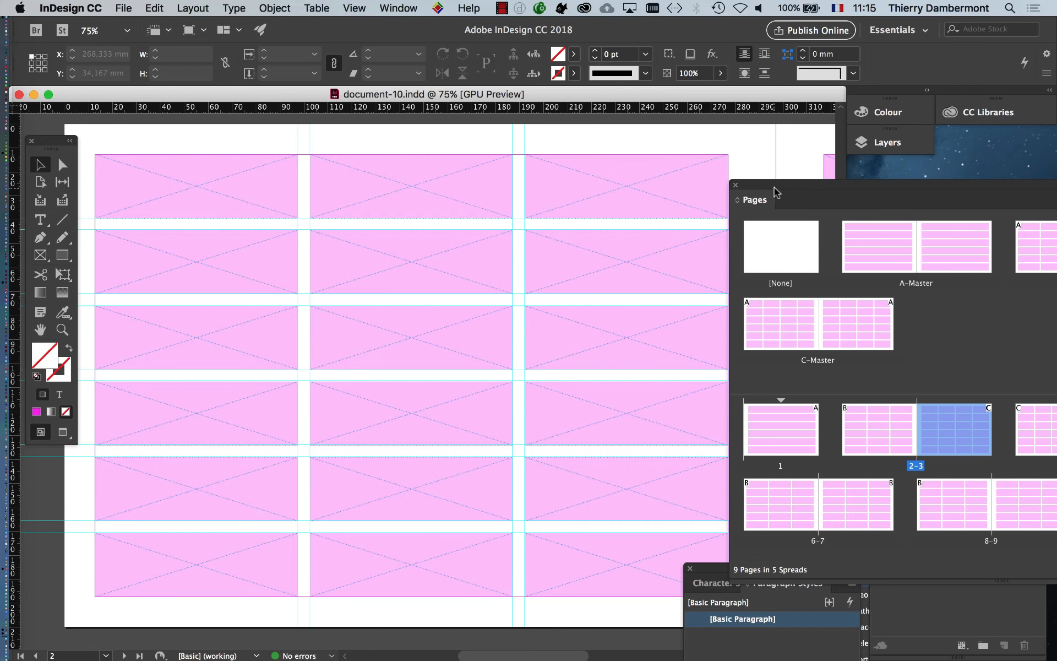
{"action": "left_click_drag", "start_coordinate": [771, 191], "coordinate": [180, 158]}
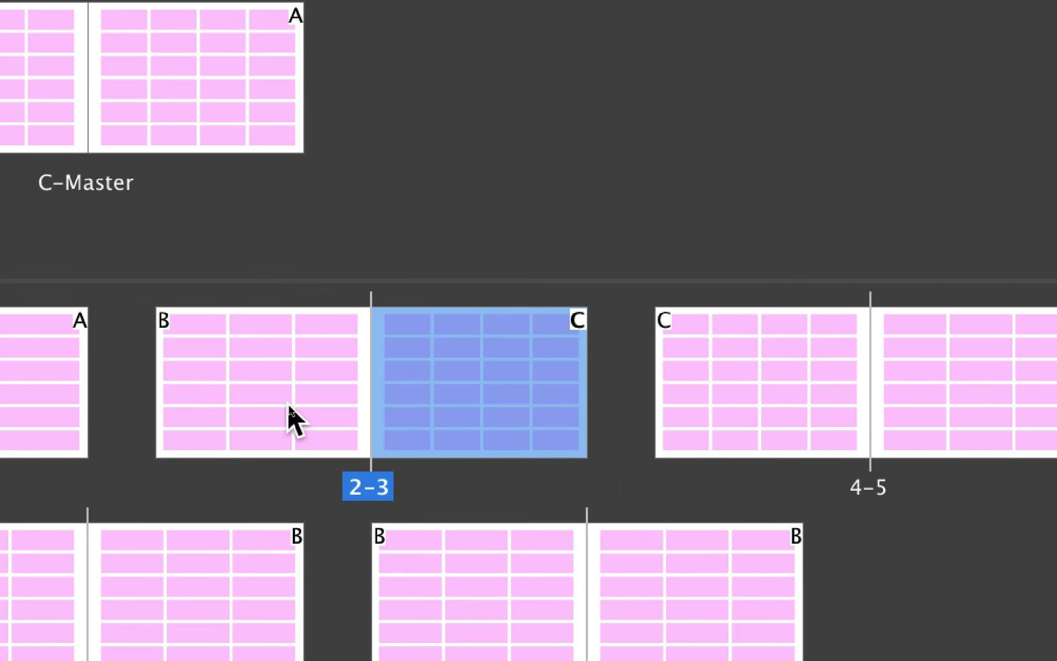
- Try to override all master page items on the spread of pages 2-3 and move the Pages panel aside
{"action": "left_click", "coordinate": [289, 408]}
{"action": "left_click", "coordinate": [537, 413], "text": "shift"}
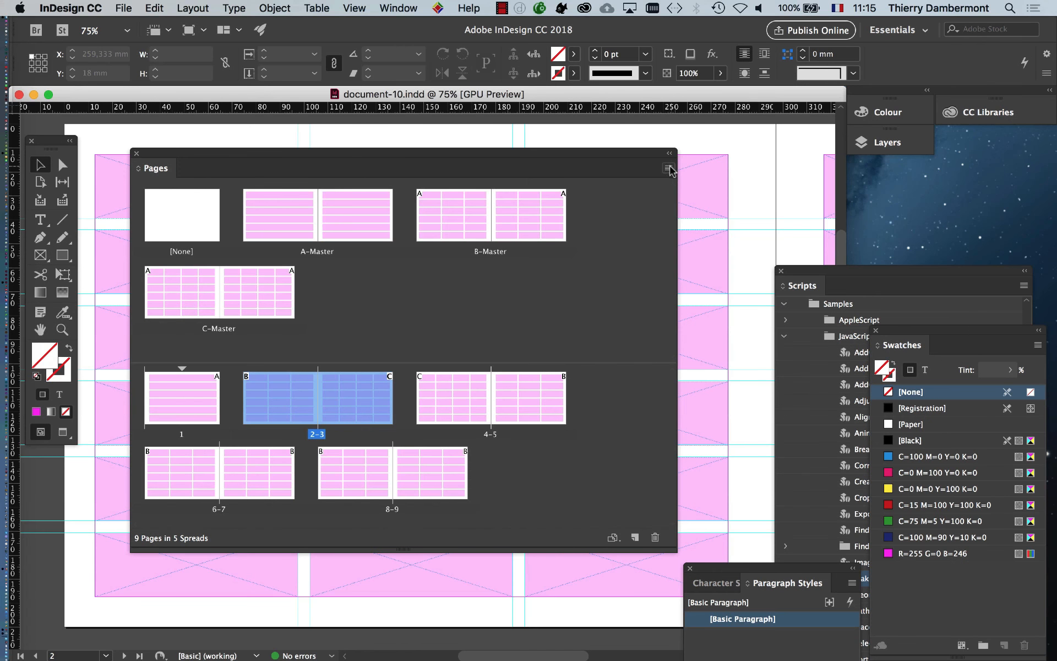
{"action": "left_click", "coordinate": [668, 168]}
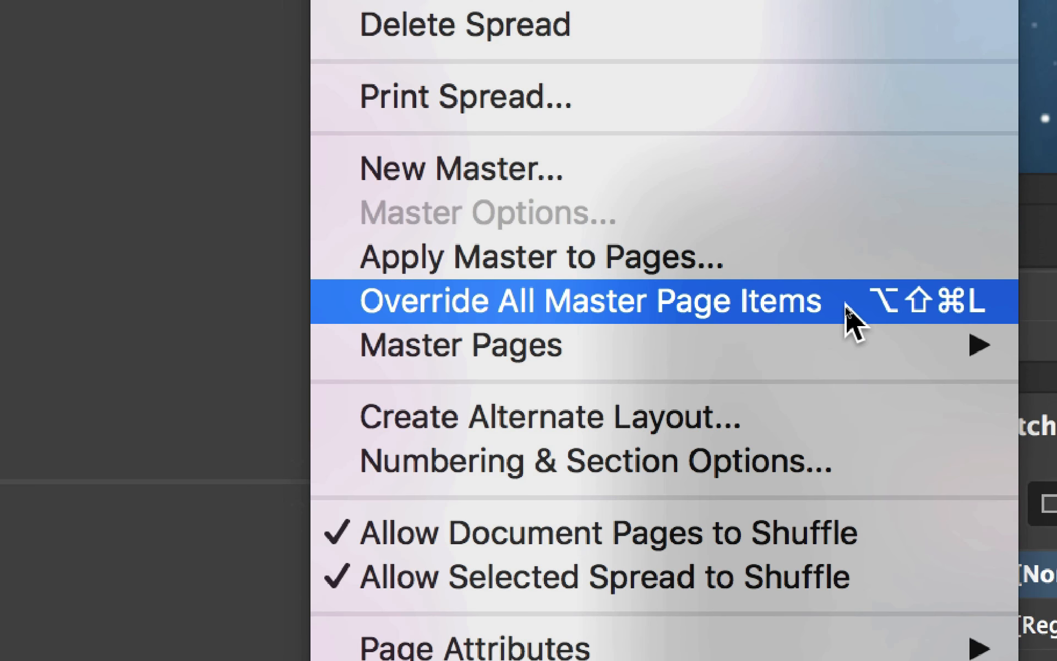
{"action": "left_click", "coordinate": [851, 317]}
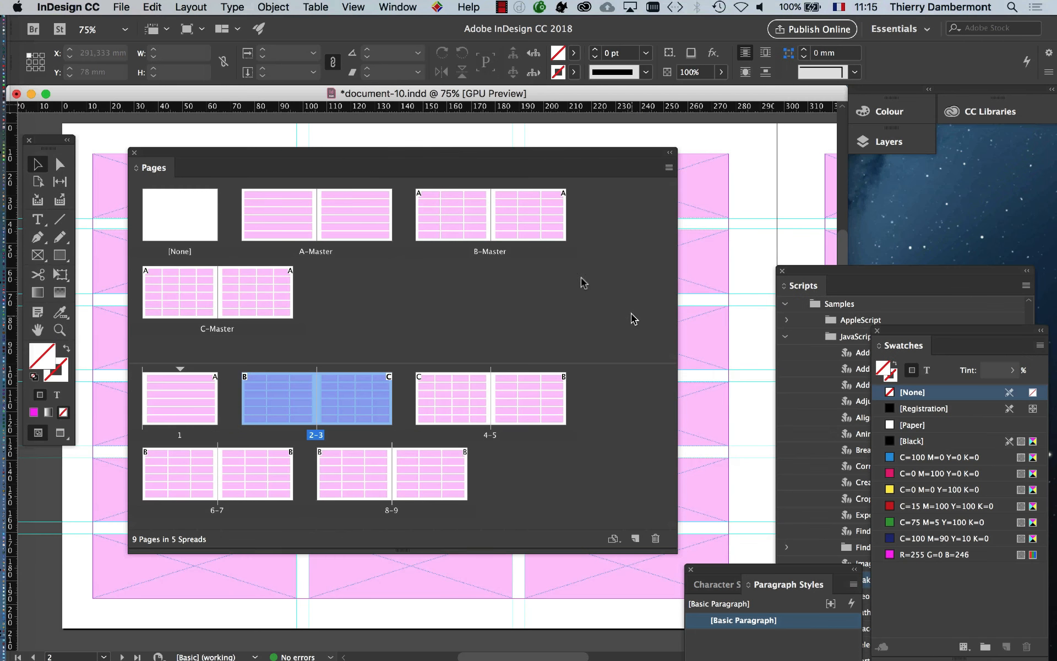
{"action": "left_click_drag", "start_coordinate": [302, 156], "coordinate": [738, 173]}
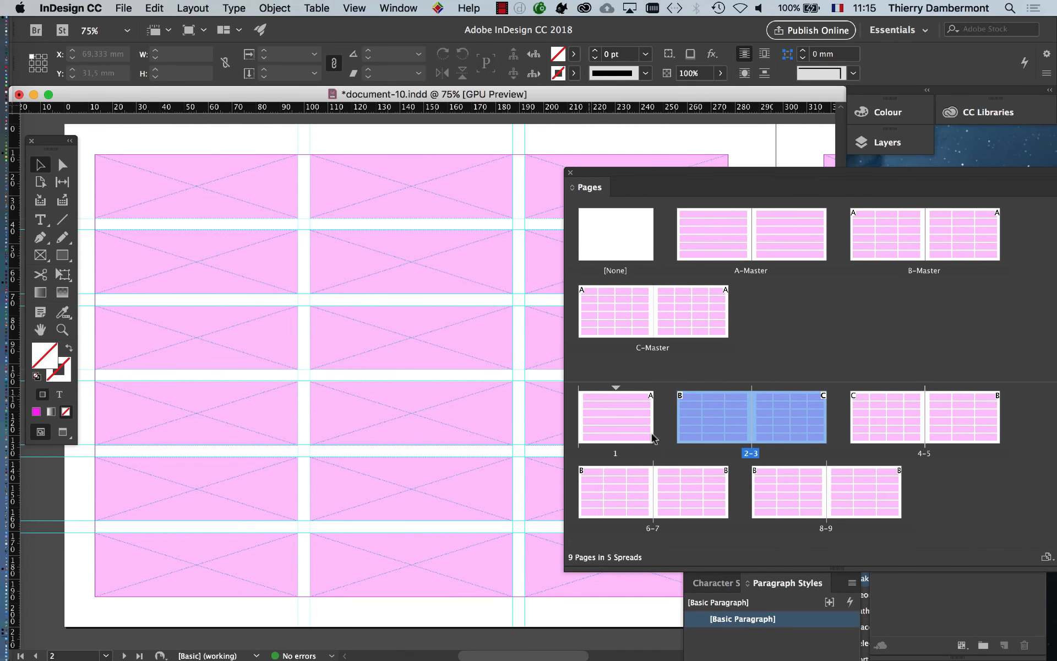
- Go to page 2 and try to override all master page items on that page alone
{"action": "double_click", "coordinate": [720, 428]}
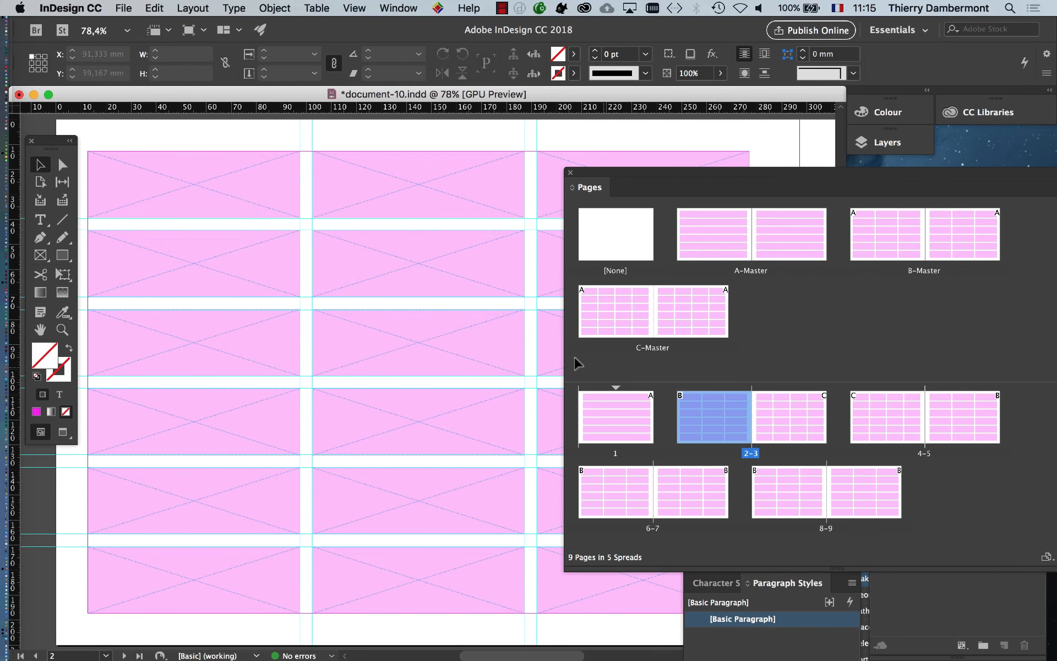
{"action": "left_click_drag", "start_coordinate": [1008, 172], "coordinate": [765, 174]}
{"action": "left_click", "coordinate": [860, 187]}
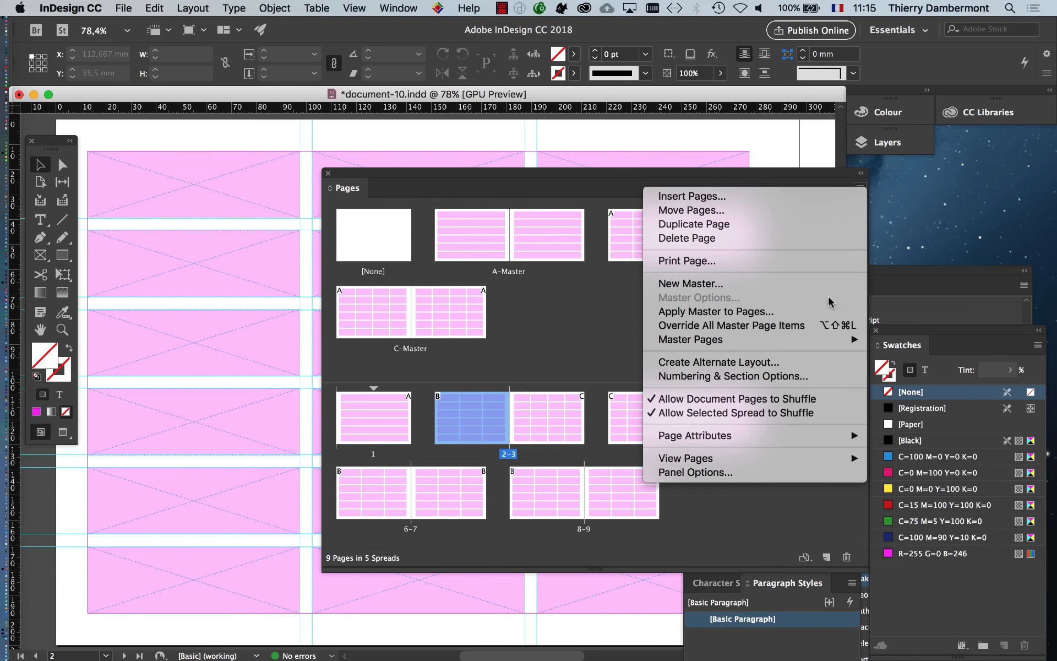
{"action": "left_click", "coordinate": [825, 330]}
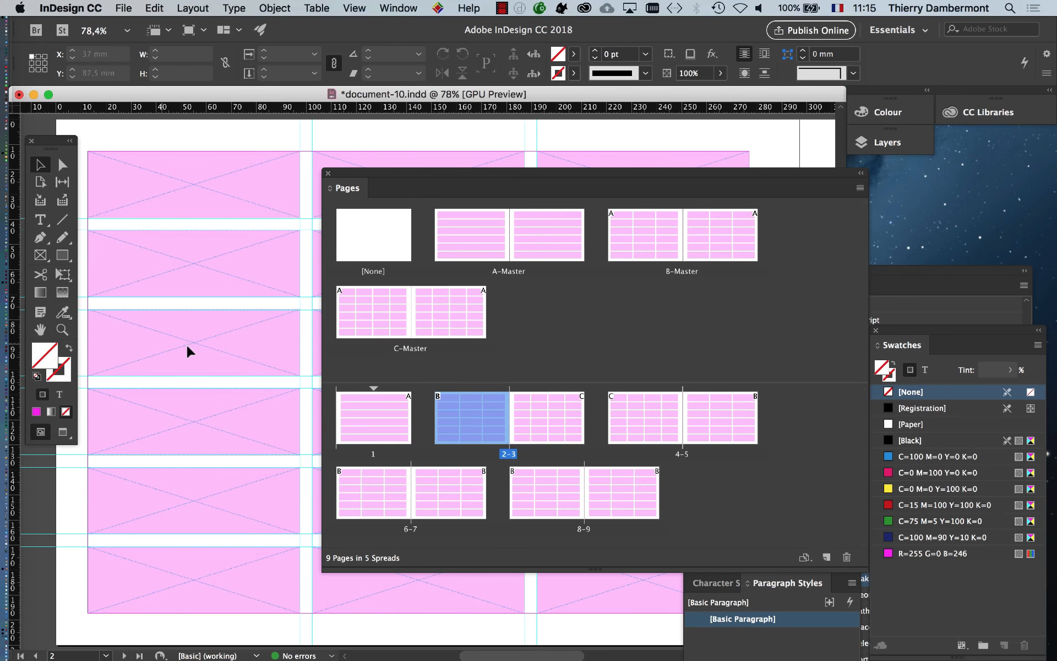
{"action": "left_click_drag", "start_coordinate": [487, 176], "coordinate": [658, 238]}
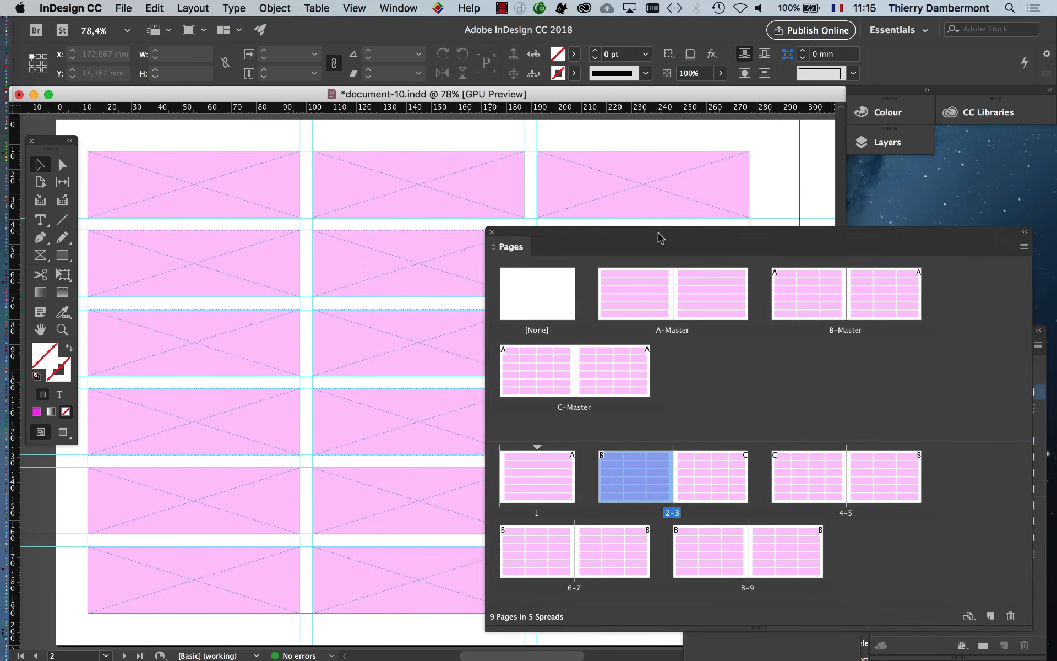
- Fit the spread in the window, go to page 3 and try to override all its master page items
{"action": "double_click", "coordinate": [42, 330]}
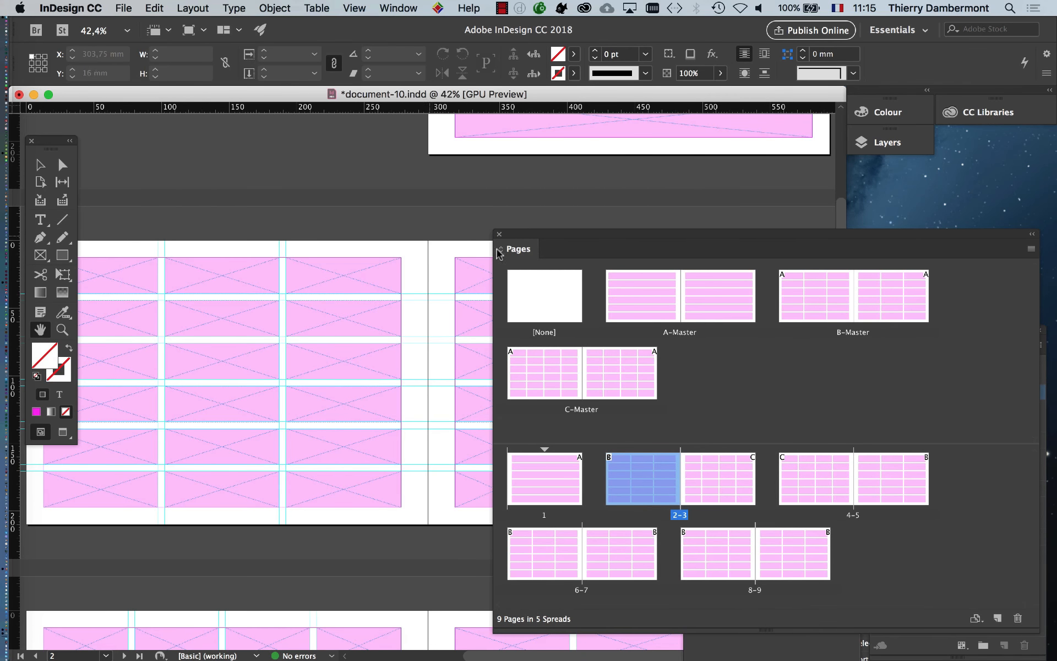
{"action": "double_click", "coordinate": [724, 484]}
{"action": "left_click", "coordinate": [44, 166]}
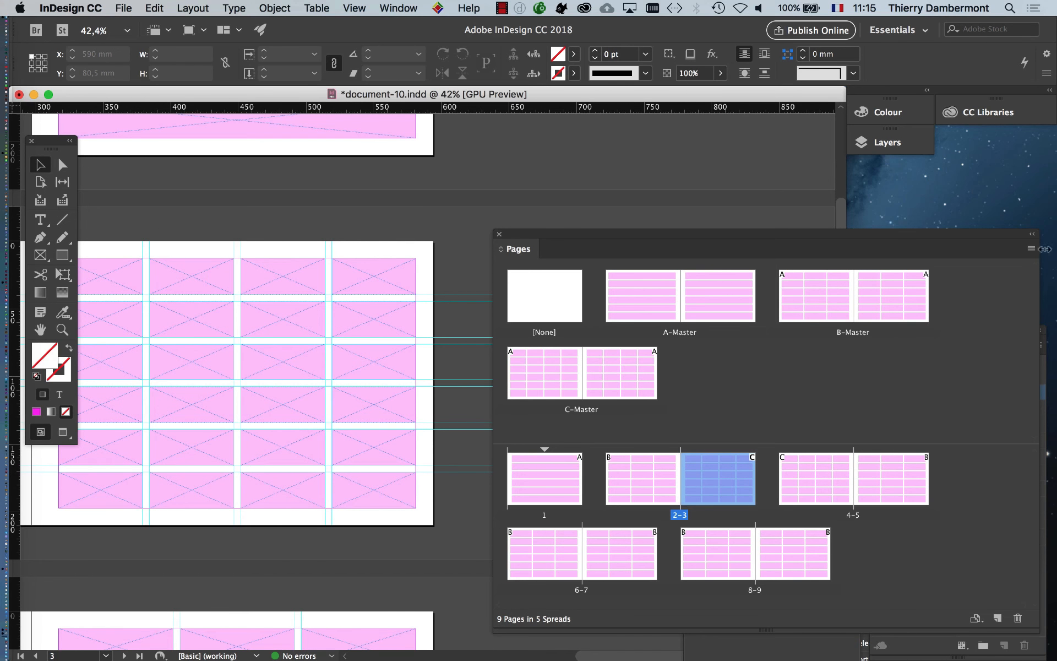
{"action": "left_click", "coordinate": [1032, 249]}
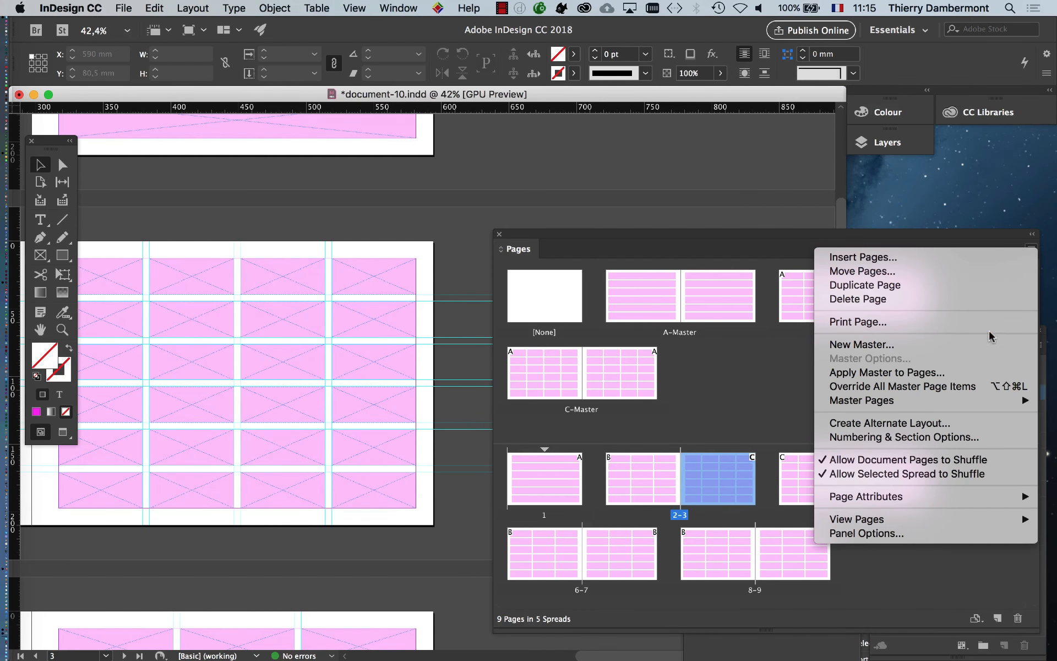
{"action": "left_click", "coordinate": [974, 388]}
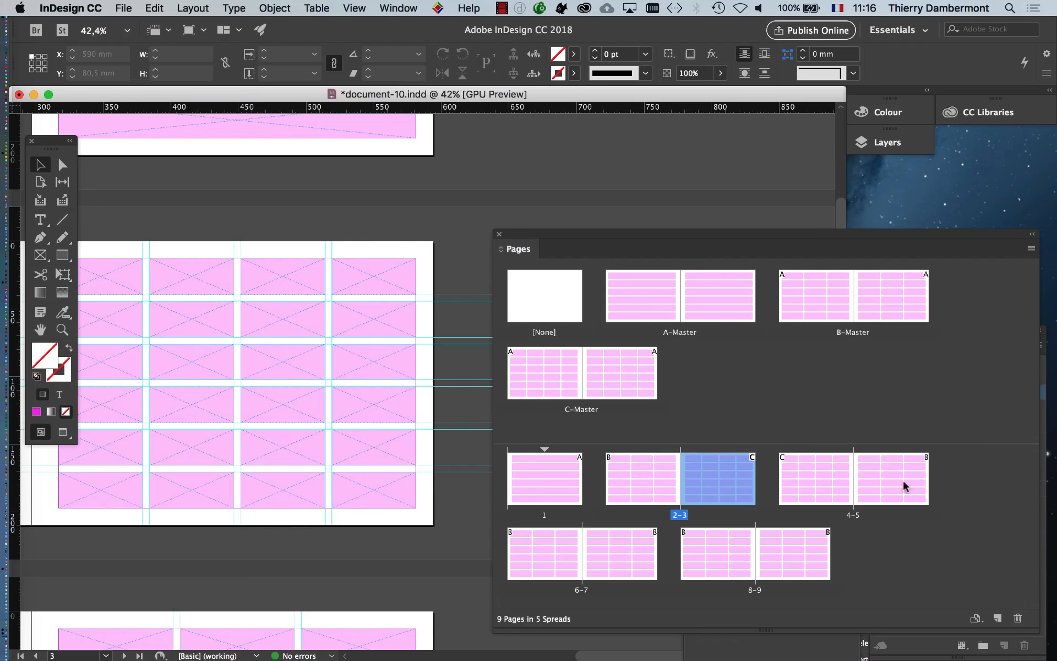
- Try to override all master page items on the spread of pages 8-9 and go to page 8
{"action": "left_click", "coordinate": [747, 563]}
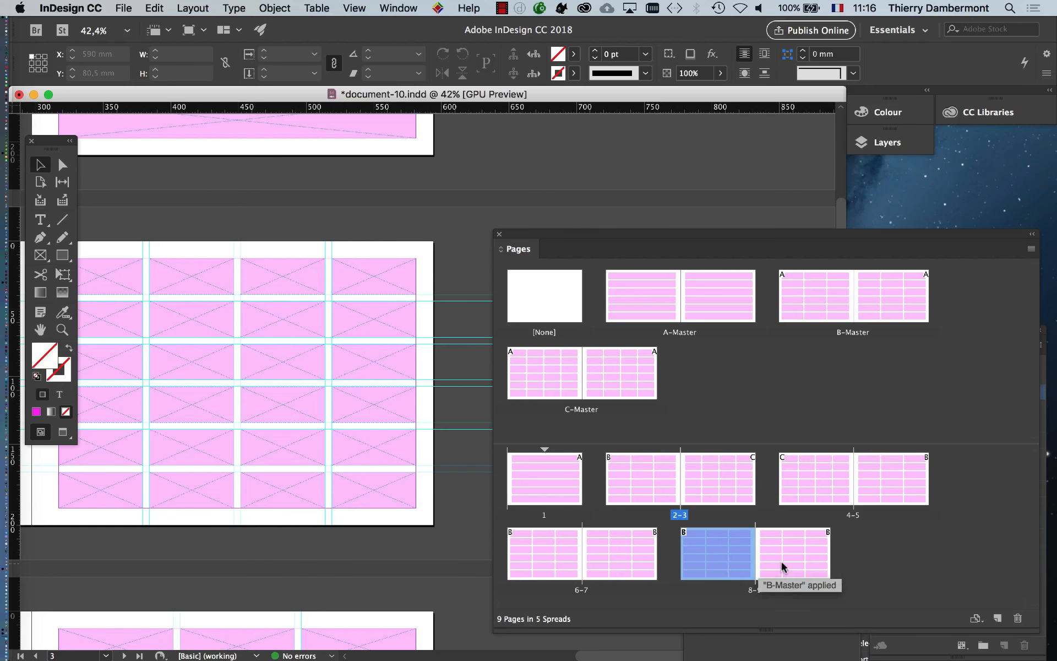
{"action": "left_click", "coordinate": [787, 567], "text": "shift"}
{"action": "left_click", "coordinate": [1032, 249]}
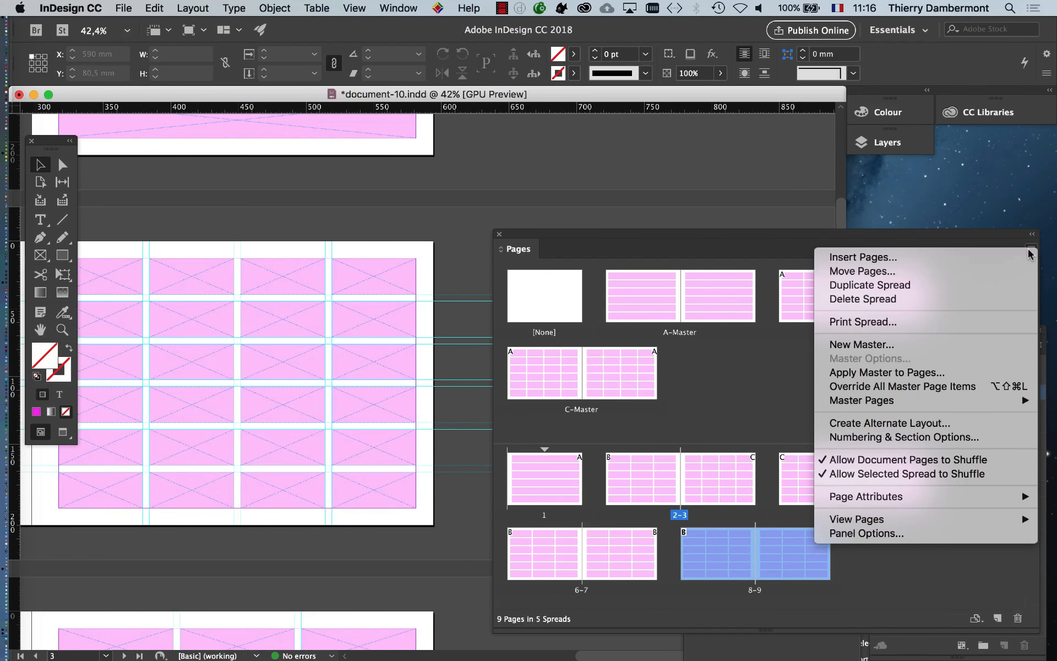
{"action": "left_click", "coordinate": [955, 387]}
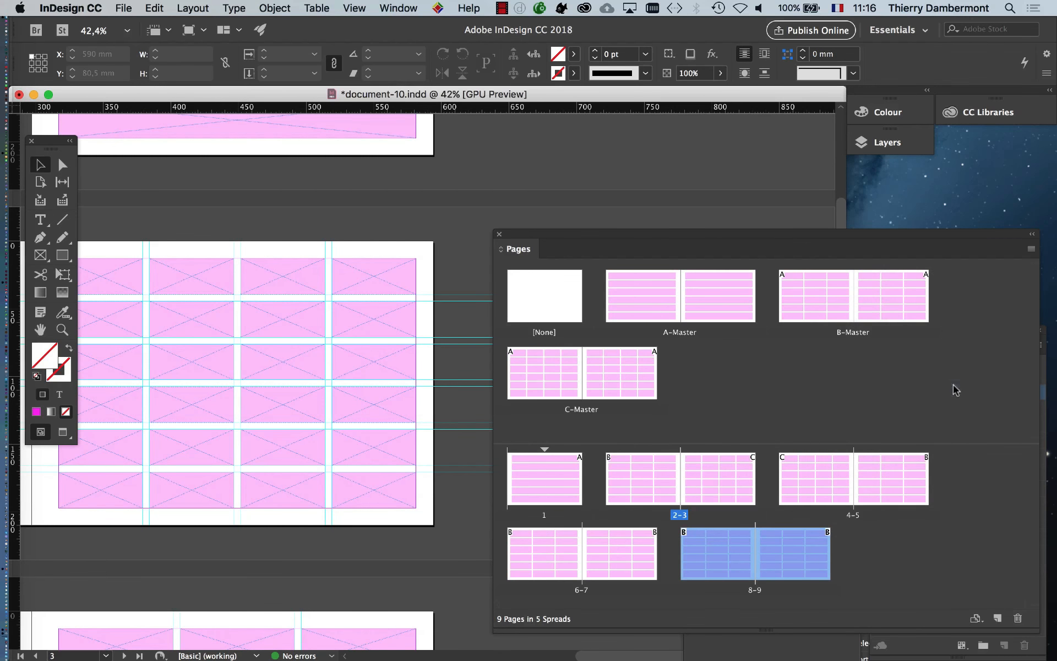
{"action": "double_click", "coordinate": [742, 579]}
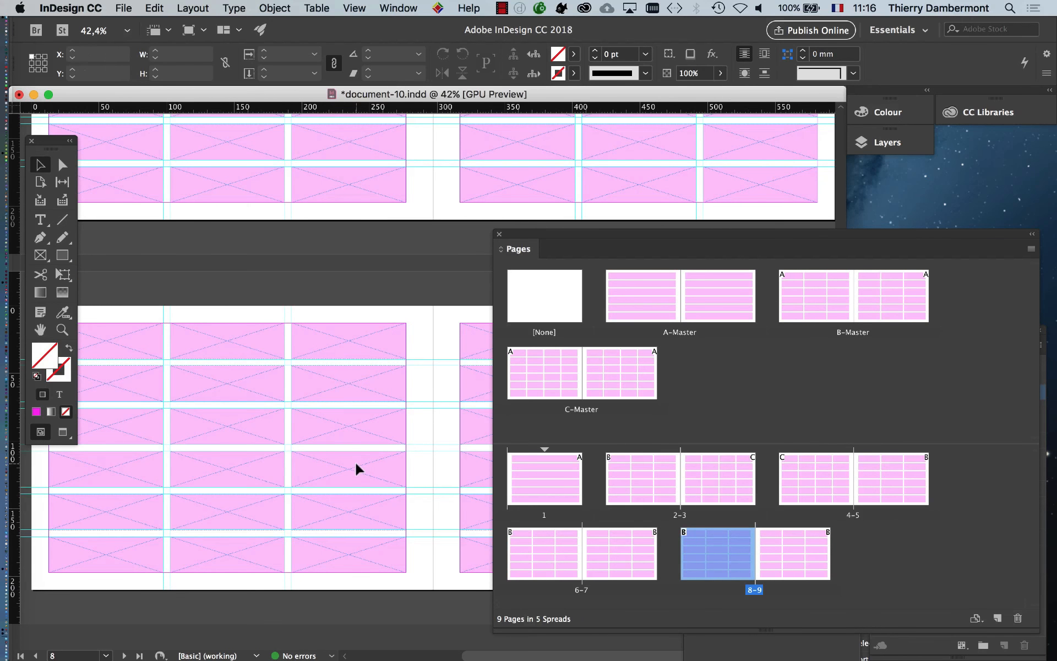
- Show the document's layers, unlock Layer 1, lock the reperes 3 layer and make Layer 1 the active layer
{"action": "left_click", "coordinate": [422, 7]}
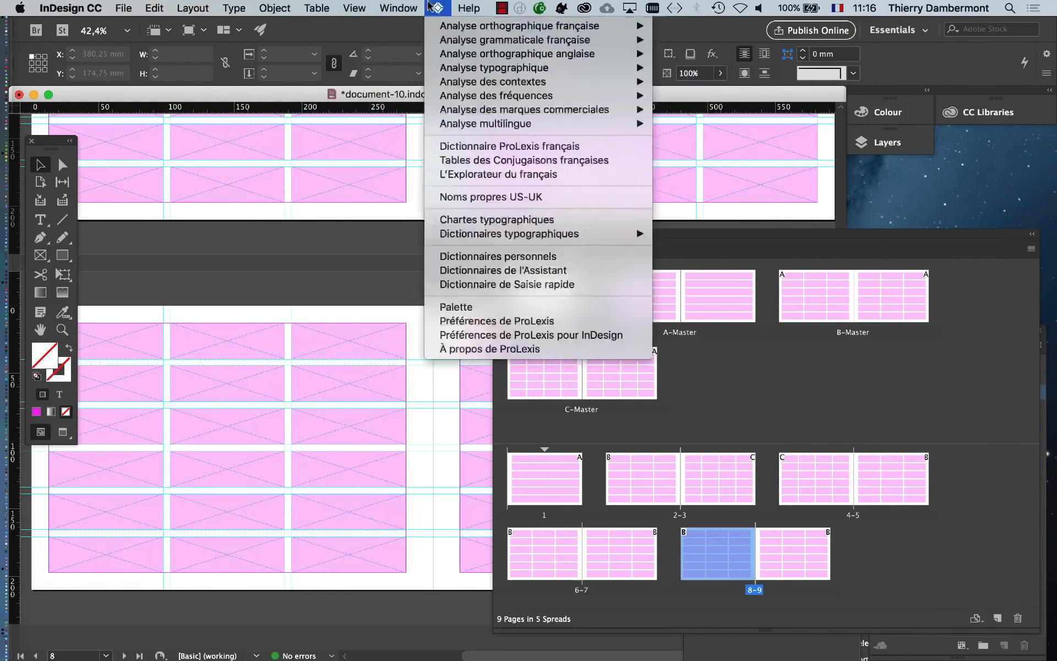
{"action": "mouse_move", "coordinate": [399, 8]}
{"action": "left_click", "coordinate": [441, 190]}
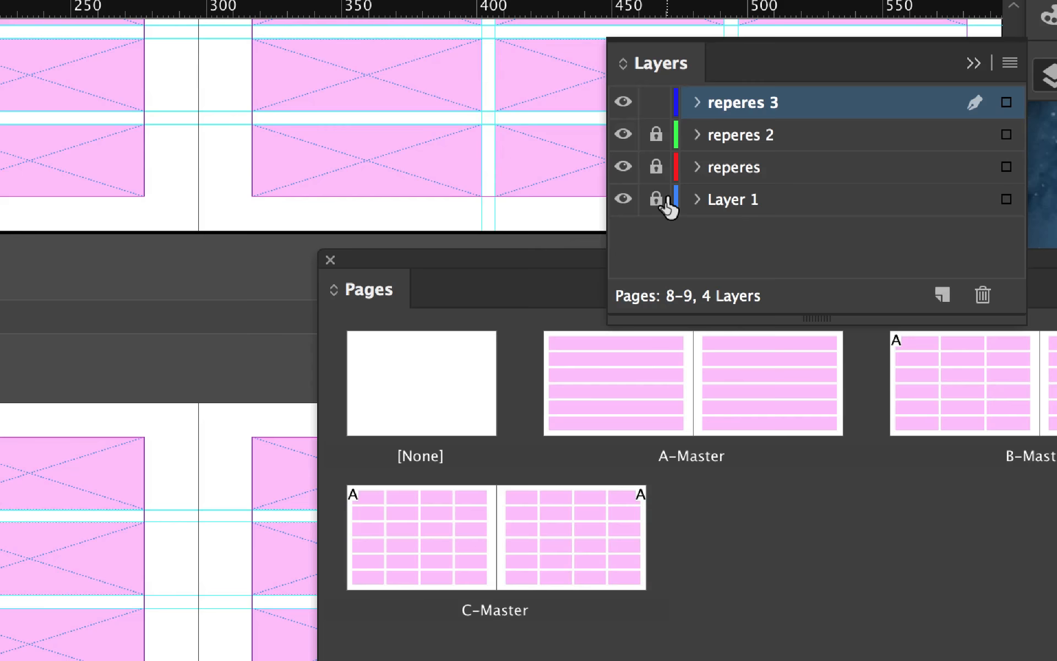
{"action": "left_click", "coordinate": [655, 199]}
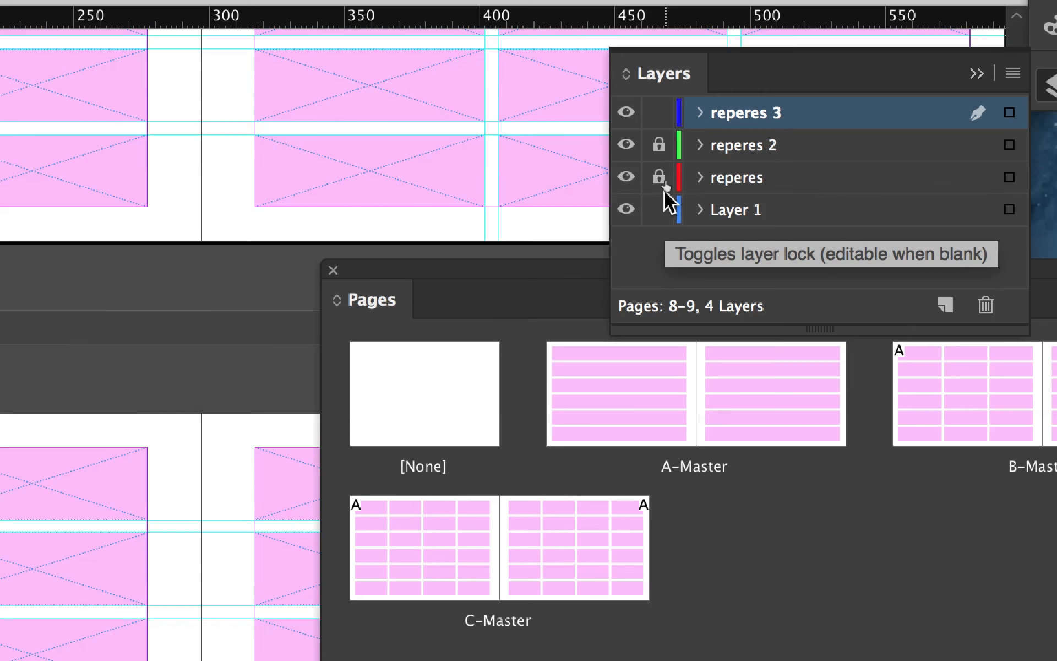
{"action": "left_click", "coordinate": [655, 102]}
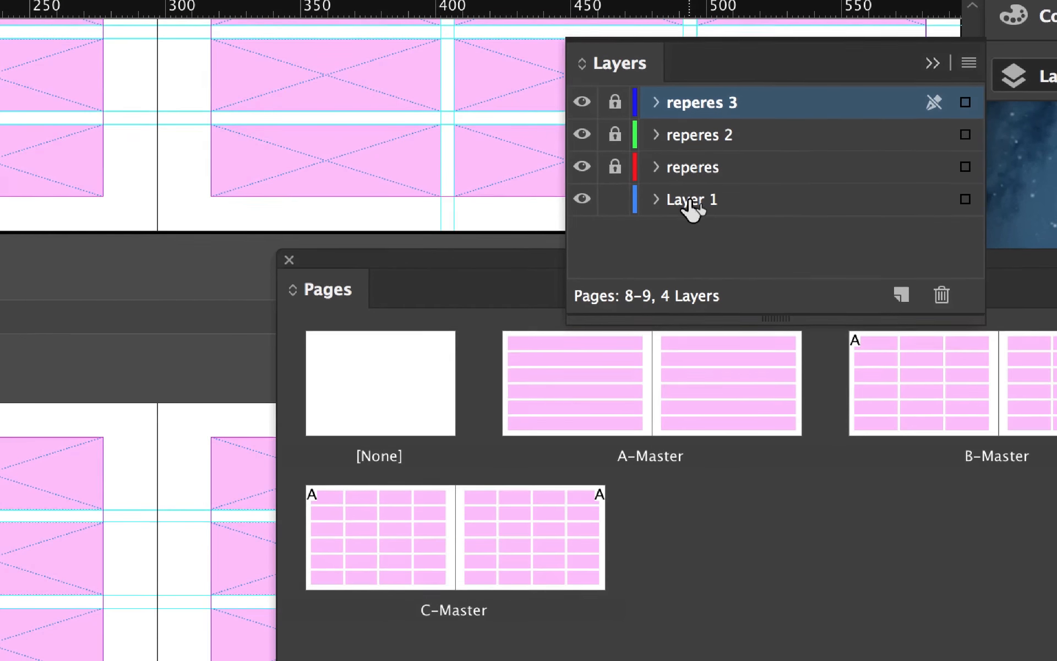
{"action": "left_click", "coordinate": [688, 201]}
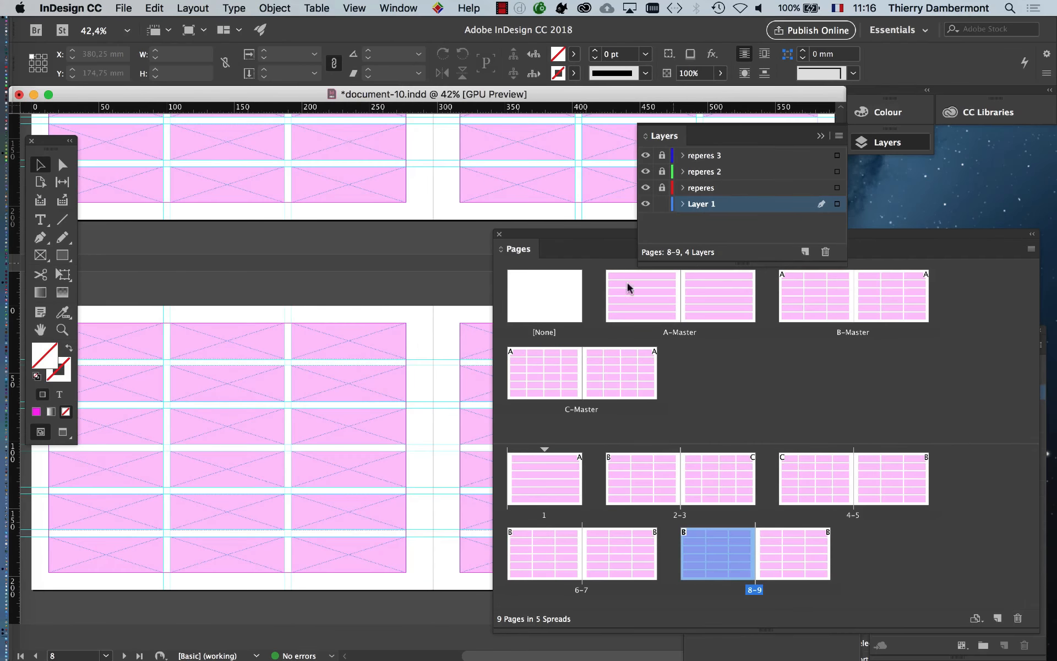
- Select both pages of spread 2-3 and override all of their master page items
{"action": "scroll", "coordinate": [366, 385], "scroll_direction": "up", "scroll_amount": 5}
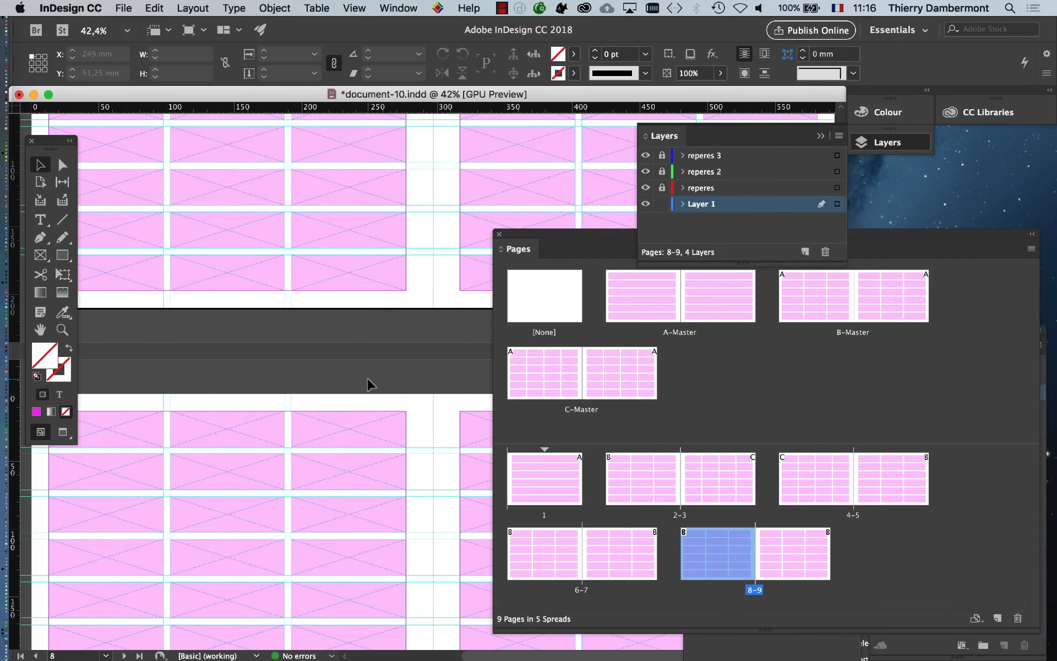
{"action": "left_click", "coordinate": [665, 474]}
{"action": "left_click", "coordinate": [663, 474]}
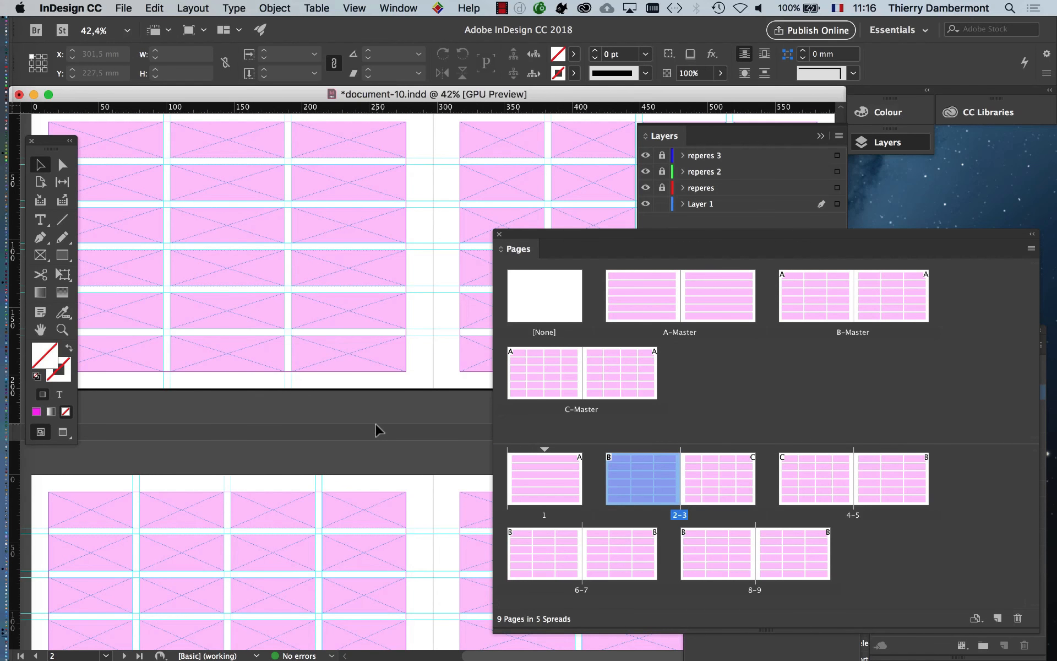
{"action": "key", "text": "super+minus"}
{"action": "left_click", "coordinate": [712, 487], "text": "shift"}
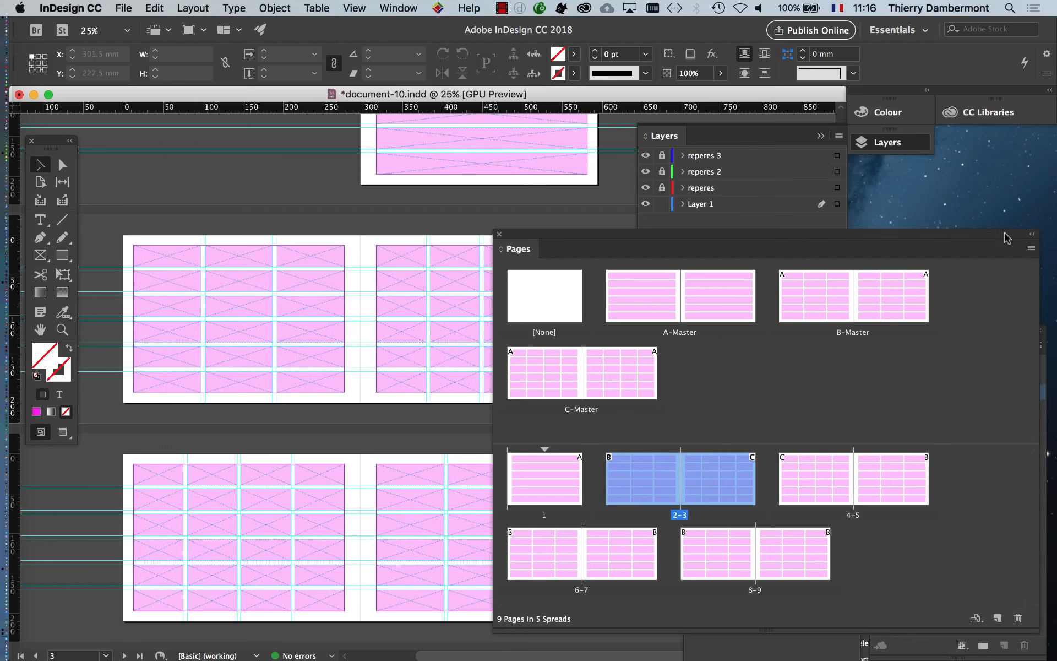
{"action": "left_click_drag", "start_coordinate": [1004, 232], "coordinate": [985, 192]}
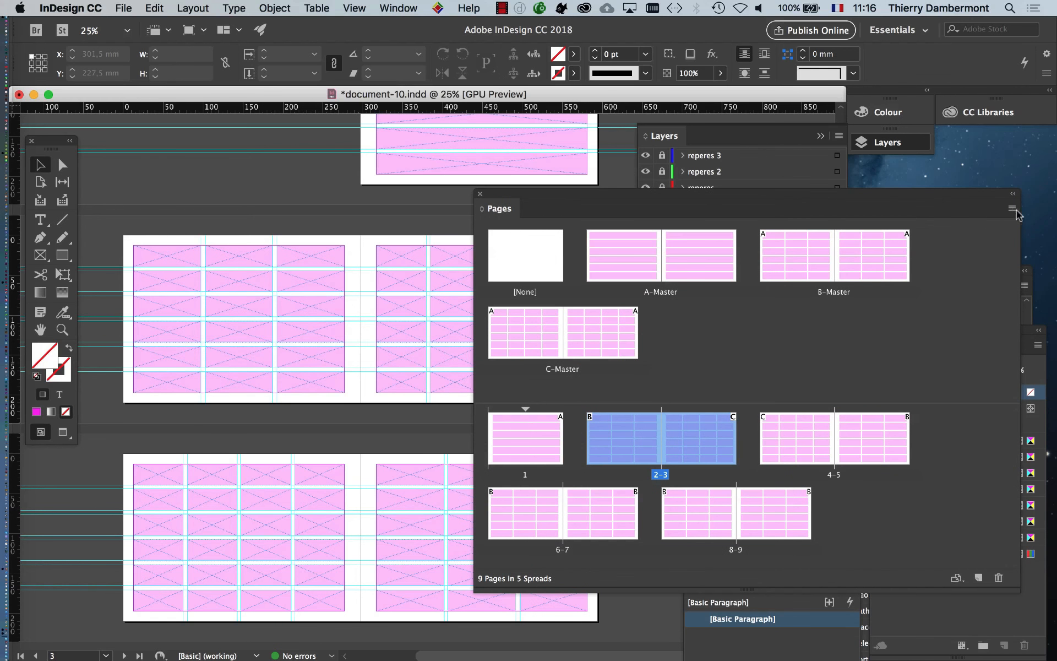
{"action": "left_click", "coordinate": [1012, 208]}
{"action": "left_click", "coordinate": [955, 346]}
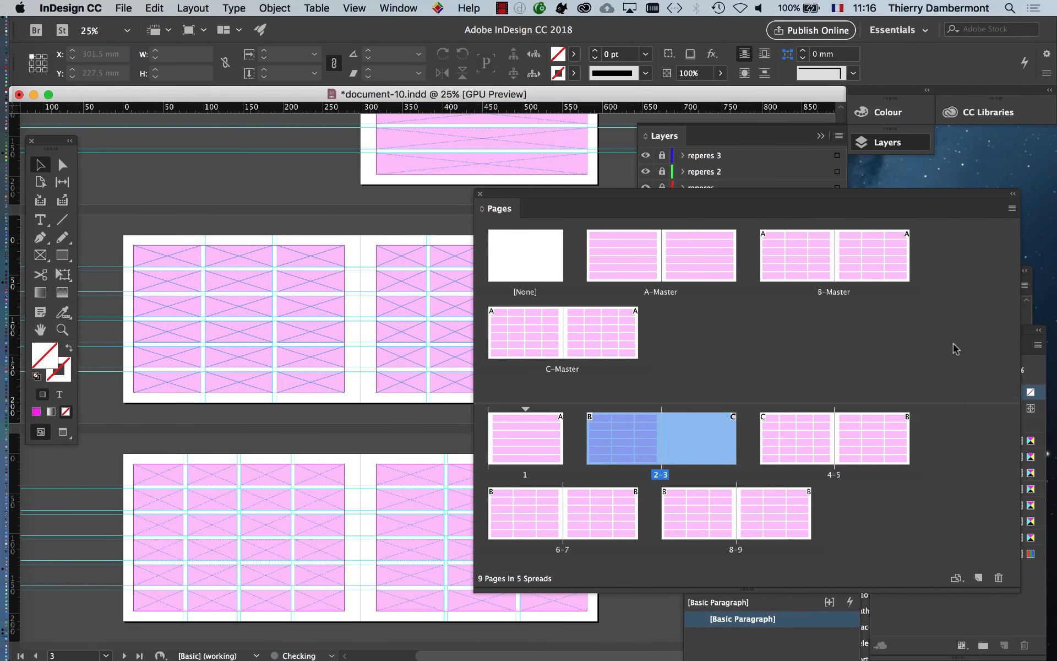
- Select the first grid frame in the upper row of page 2 and move the Pages panel clear of page 3
{"action": "left_click", "coordinate": [188, 254]}
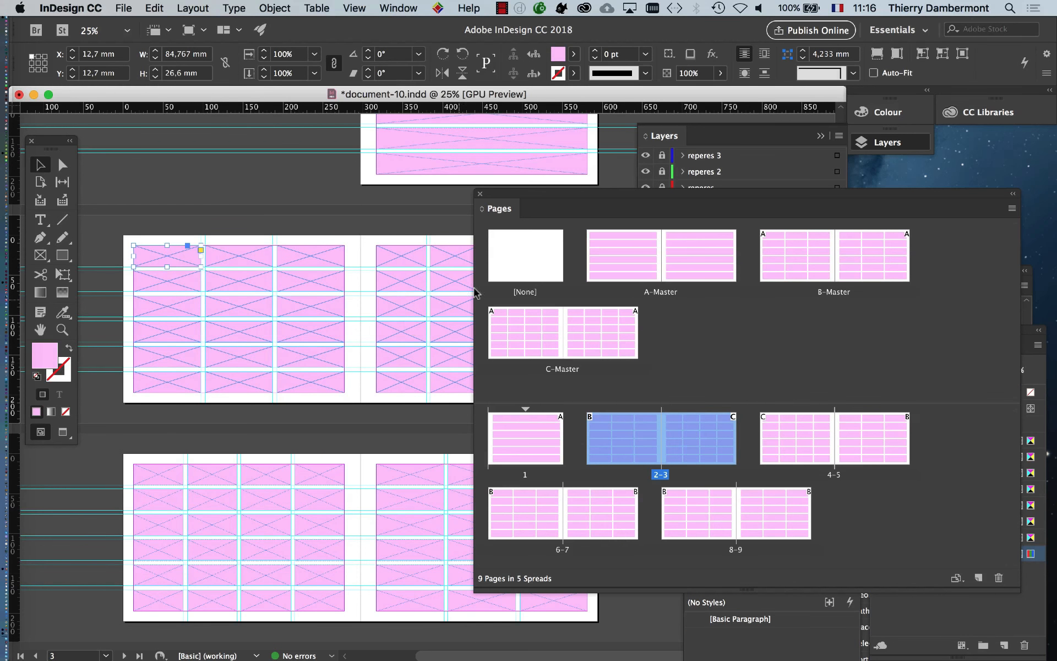
{"action": "left_click_drag", "start_coordinate": [556, 202], "coordinate": [656, 247]}
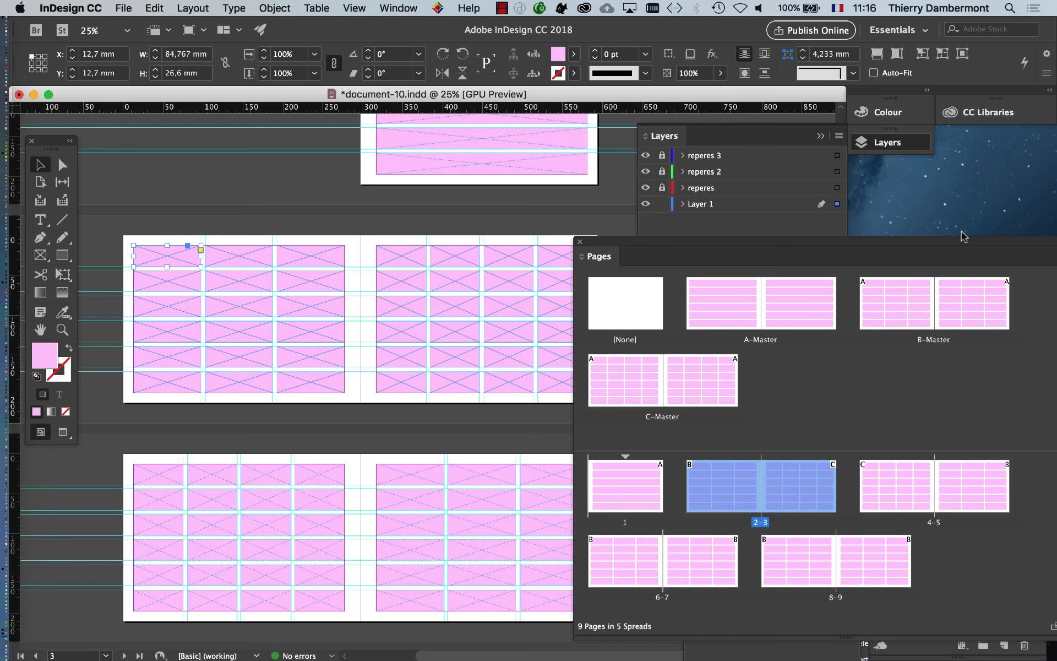
{"action": "left_click_drag", "start_coordinate": [962, 232], "coordinate": [817, 163]}
{"action": "left_click_drag", "start_coordinate": [425, 163], "coordinate": [713, 273]}
- Select several grid frames one after another on pages 3 and 2 to check whether each is individually selectable
{"action": "left_click", "coordinate": [398, 260]}
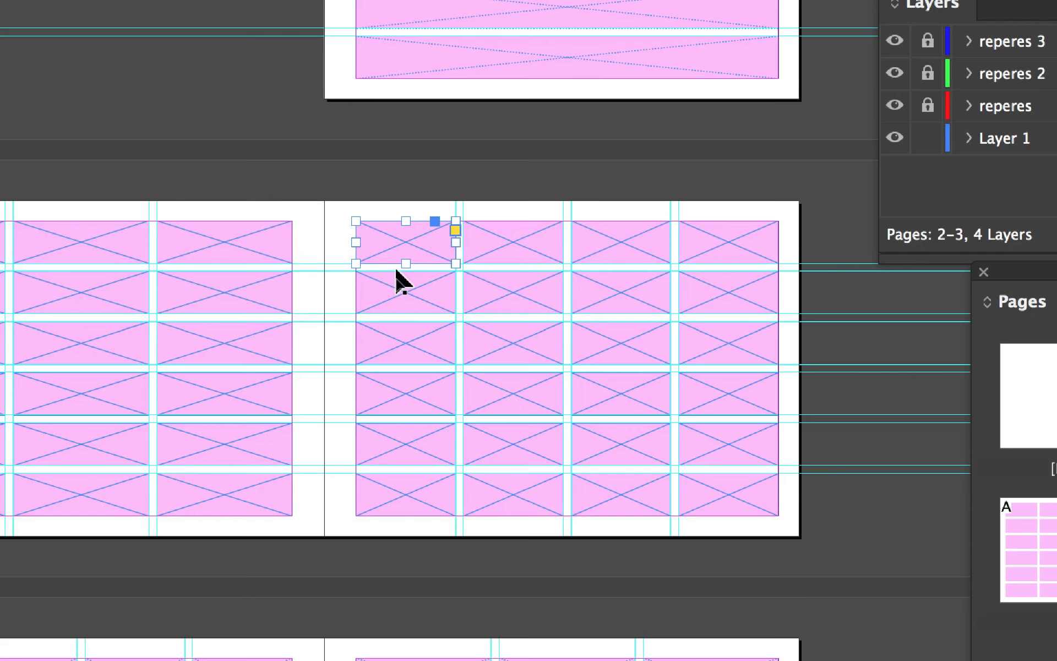
{"action": "left_click", "coordinate": [397, 276]}
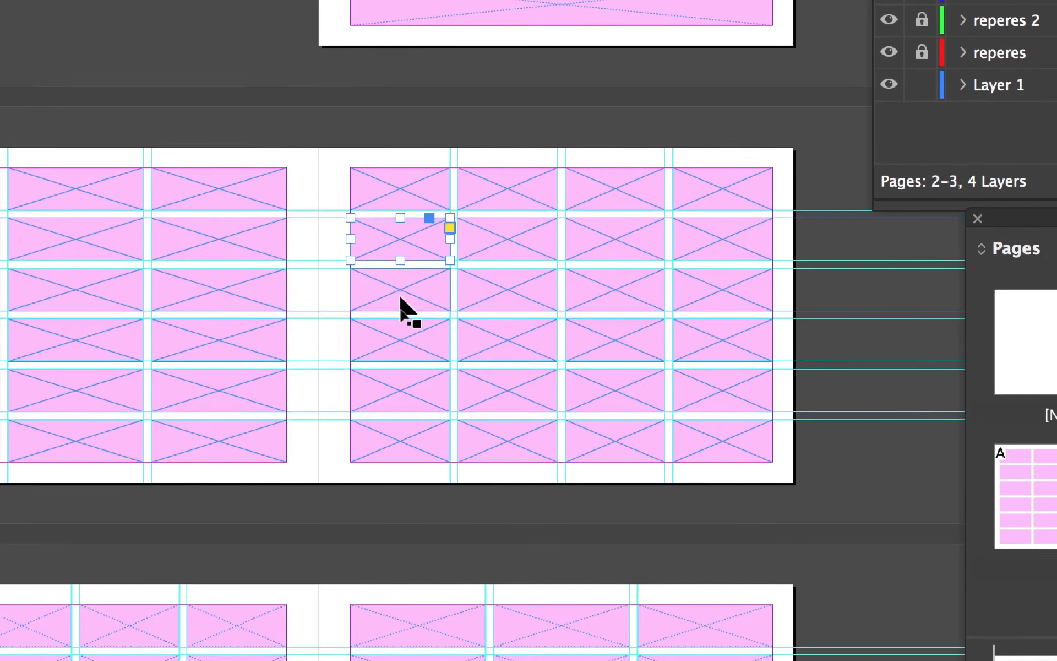
{"action": "left_click", "coordinate": [401, 300]}
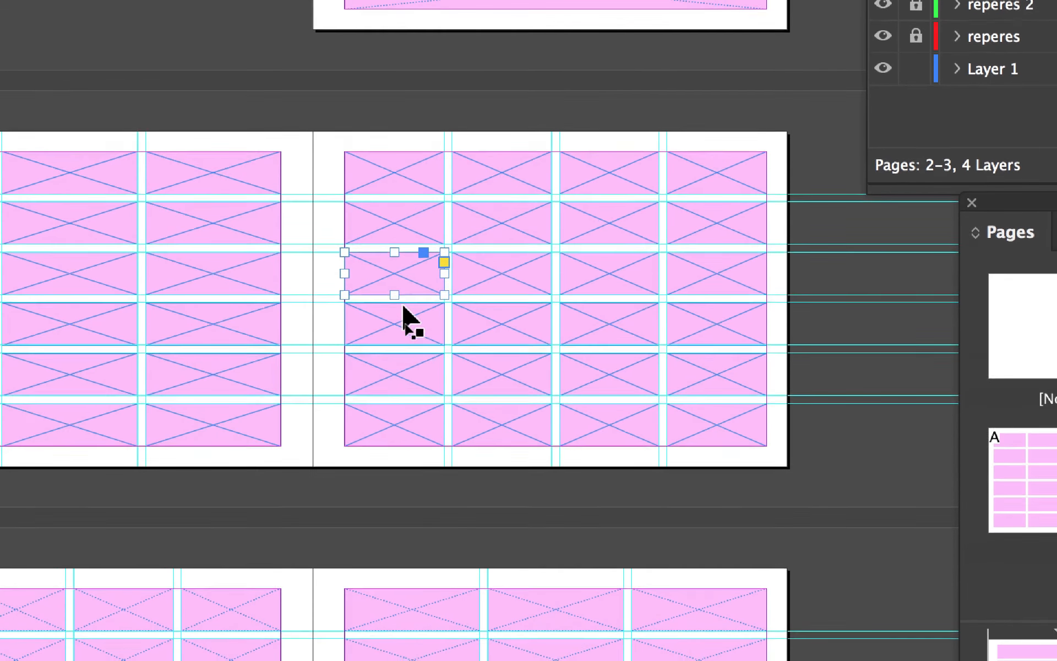
{"action": "left_click", "coordinate": [406, 307]}
{"action": "left_click", "coordinate": [483, 306]}
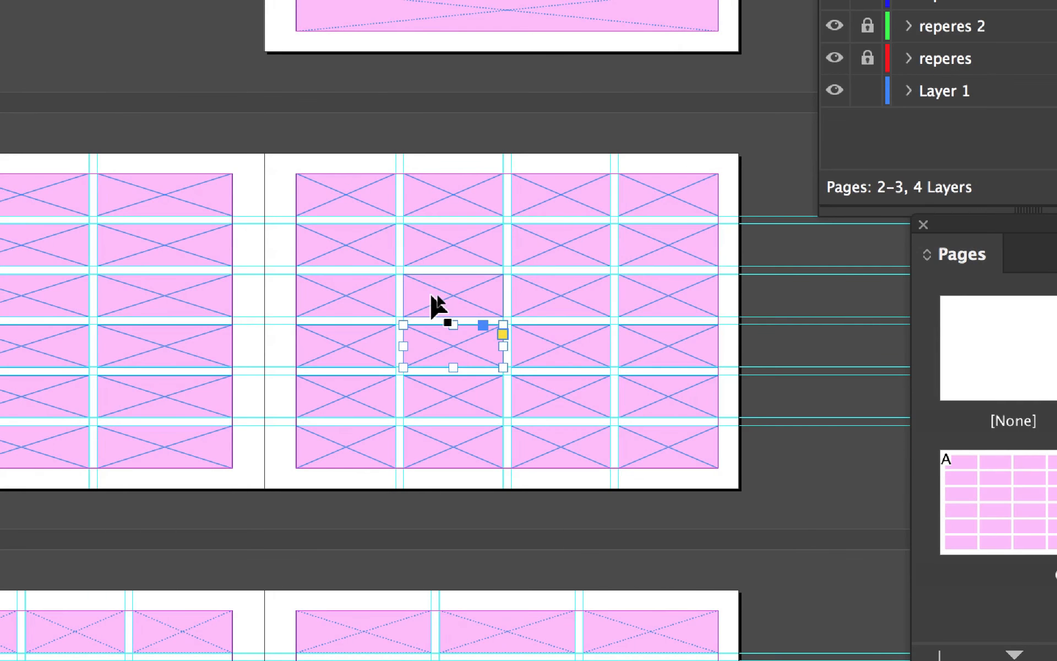
{"action": "left_click", "coordinate": [426, 250]}
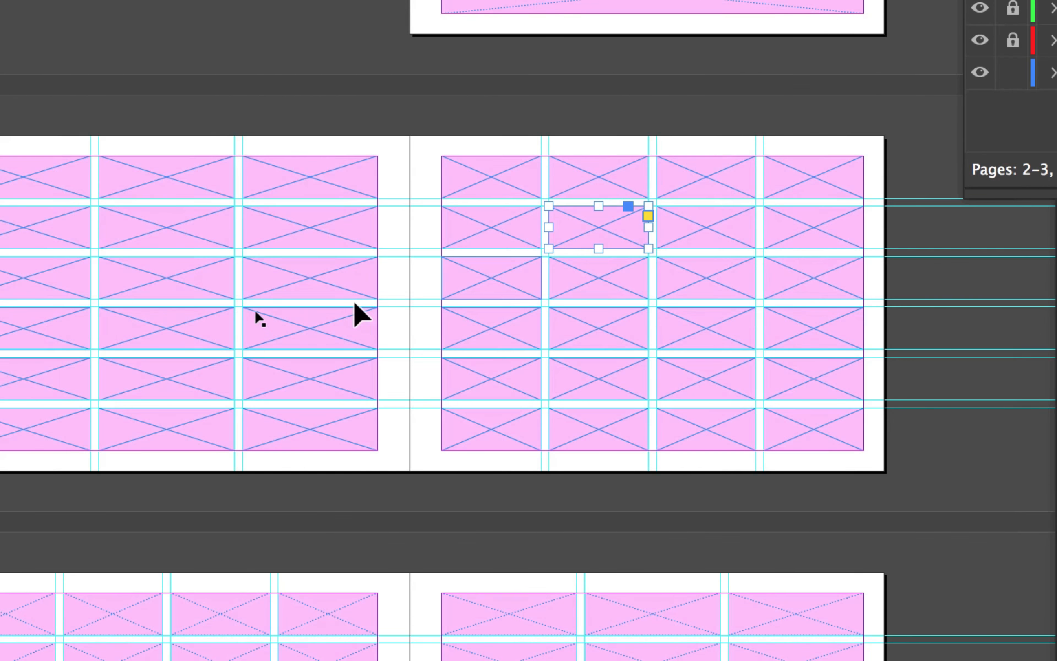
{"action": "left_click", "coordinate": [66, 300]}
{"action": "left_click", "coordinate": [338, 344]}
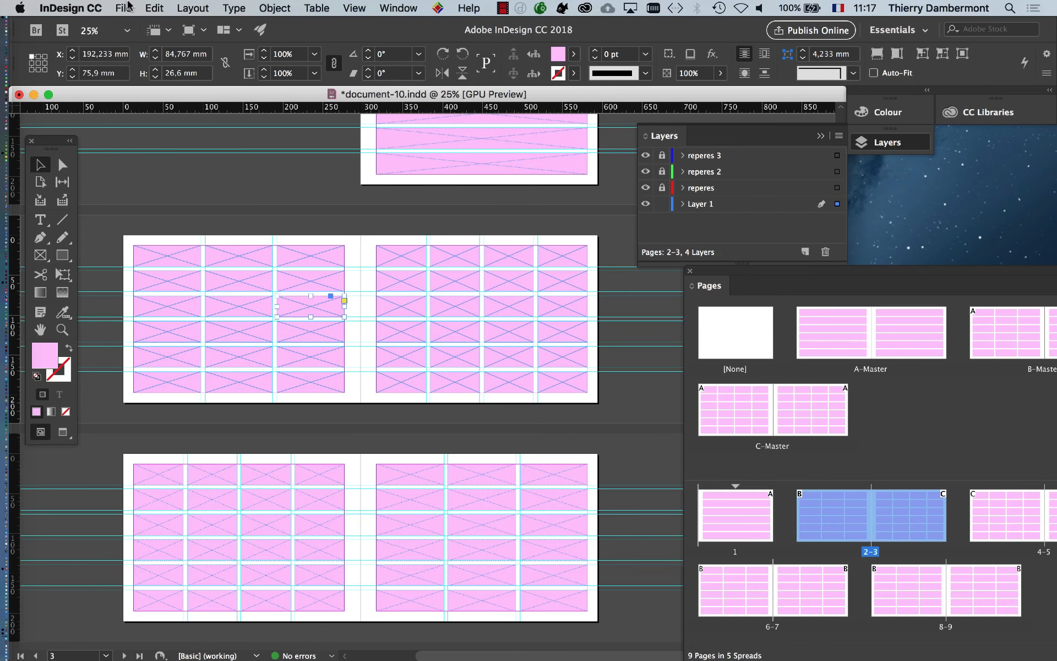
{"action": "left_click_drag", "start_coordinate": [771, 266], "coordinate": [607, 106]}
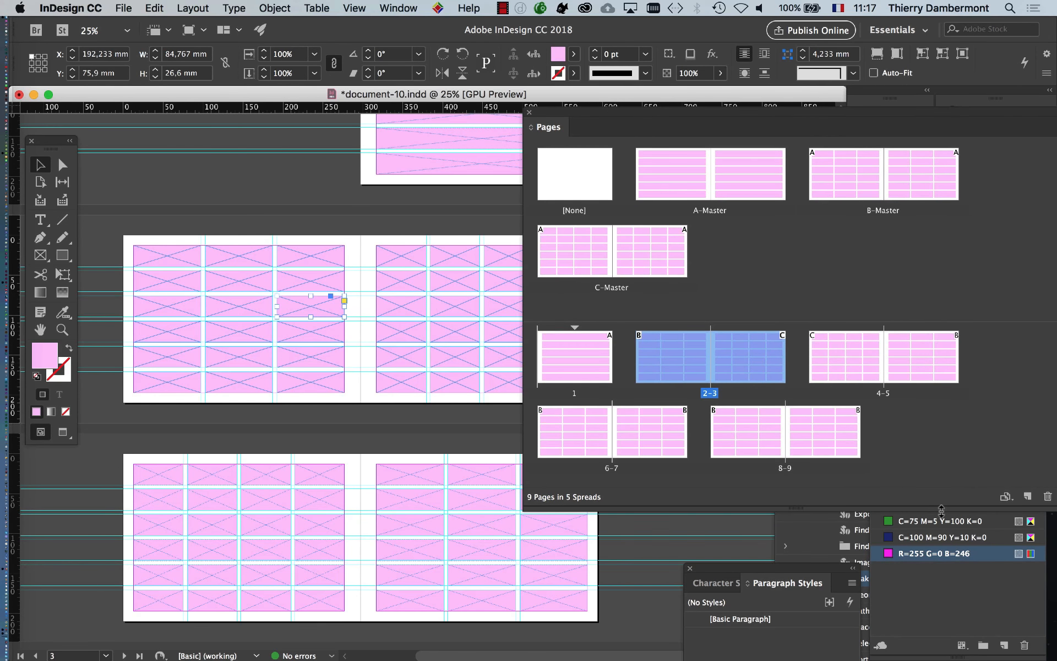
- Select pages 4 through 9, override all of their master page items and move the enlarged Pages panel clear of the spreads
{"action": "left_click_drag", "start_coordinate": [942, 509], "coordinate": [943, 606]}
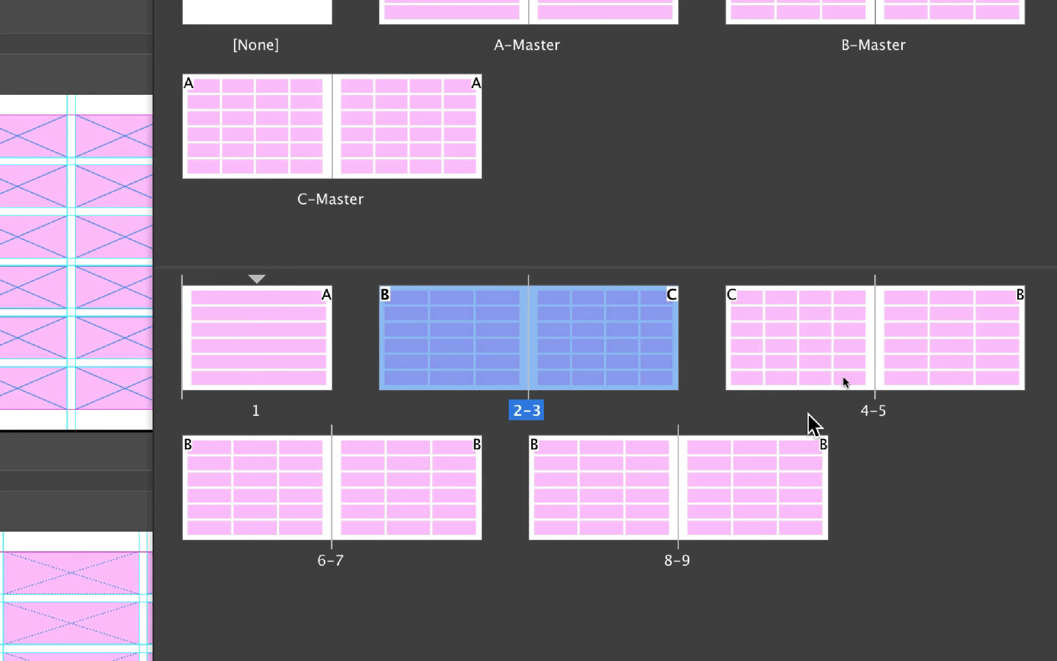
{"action": "left_click", "coordinate": [845, 381]}
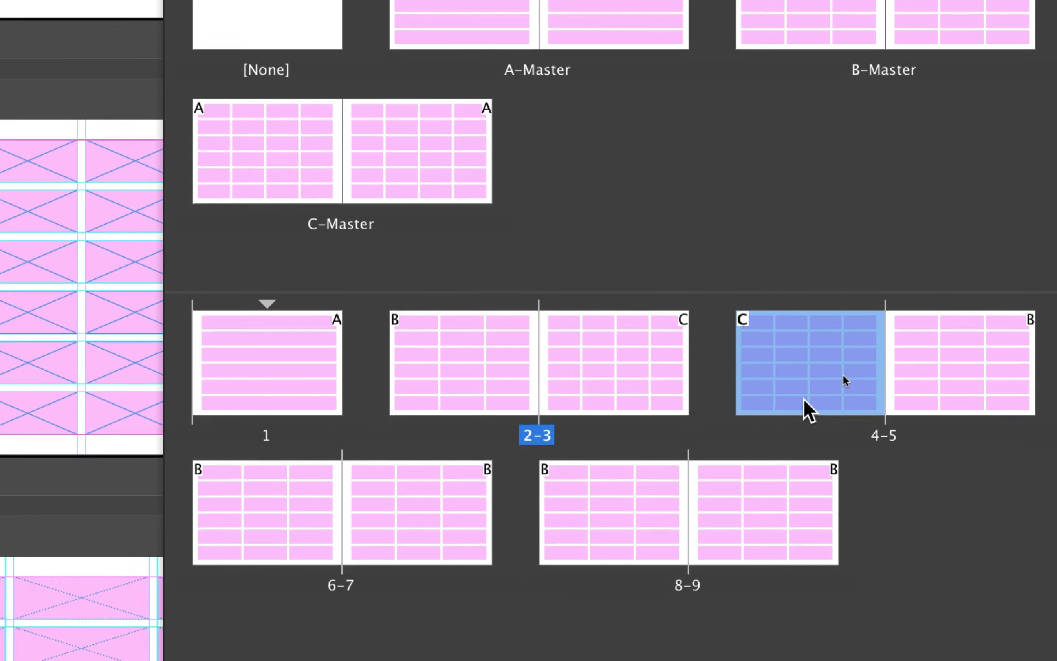
{"action": "left_click", "coordinate": [817, 528], "text": "shift"}
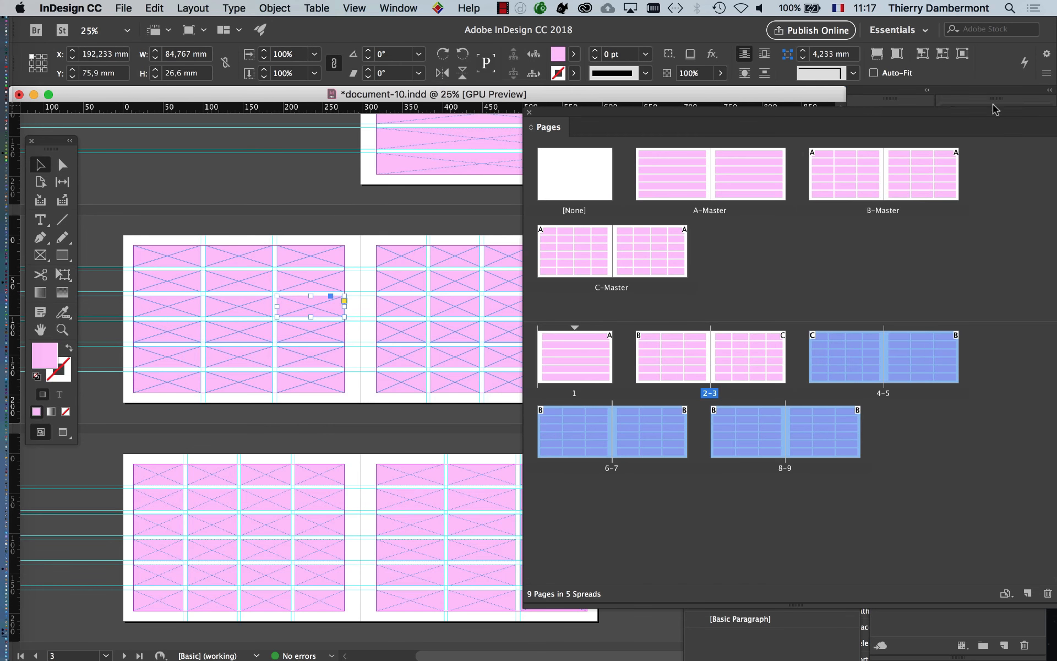
{"action": "left_click_drag", "start_coordinate": [996, 109], "coordinate": [772, 109]}
{"action": "left_click", "coordinate": [837, 126]}
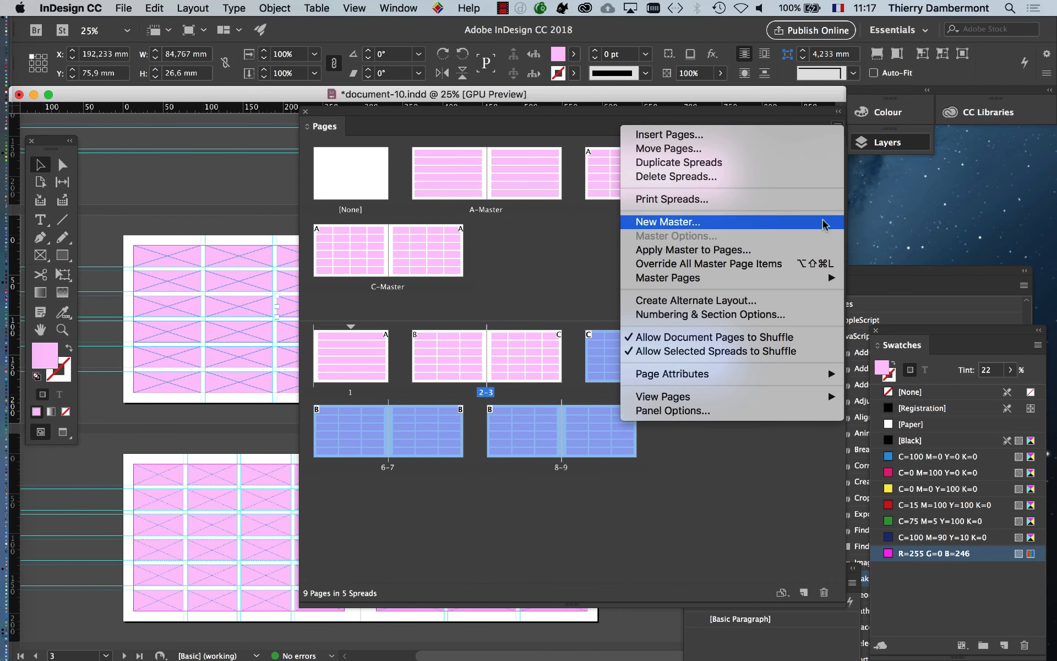
{"action": "left_click", "coordinate": [815, 263]}
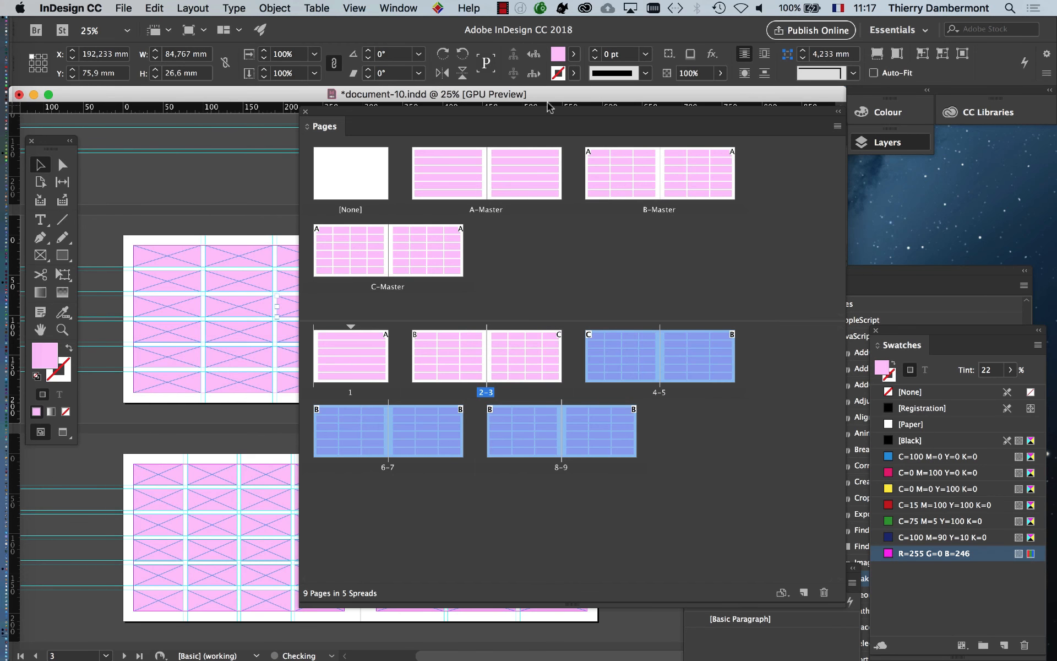
{"action": "left_click_drag", "start_coordinate": [530, 110], "coordinate": [964, 211]}
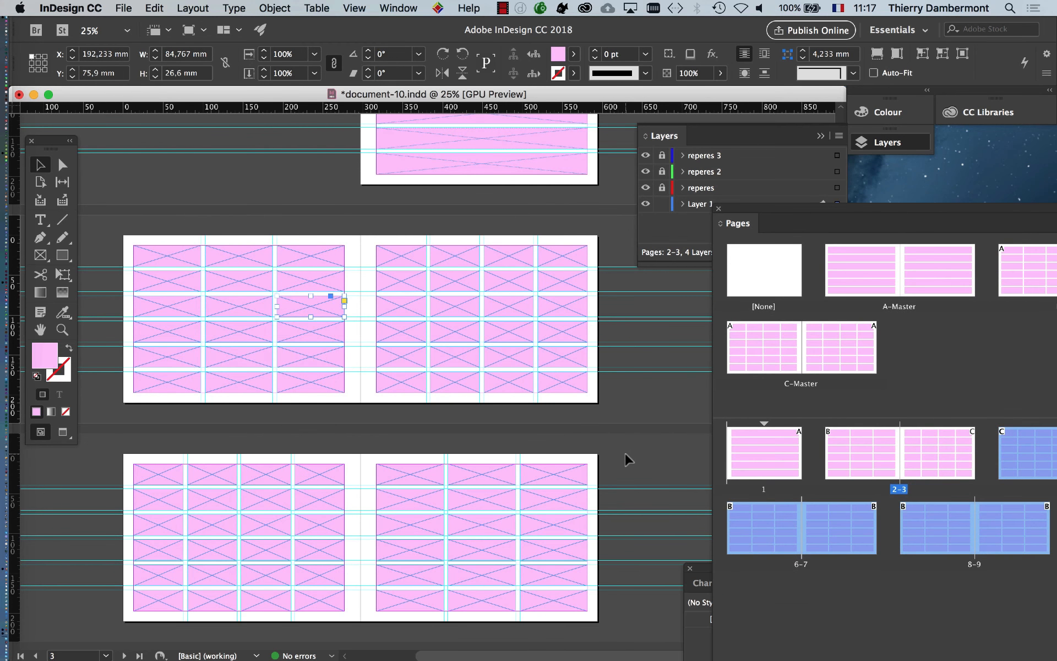
- Select individual grid frames on spreads 6-7 and 8-9 to check that the overridden frames are selectable
{"action": "scroll", "coordinate": [624, 452], "scroll_direction": "down", "scroll_amount": 5}
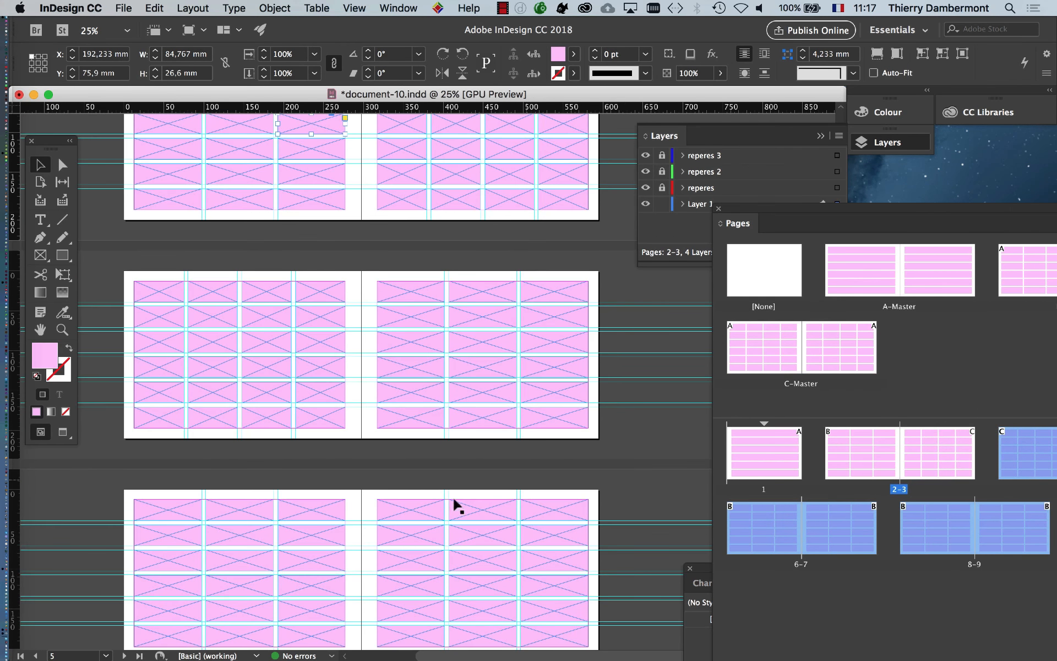
{"action": "left_click", "coordinate": [485, 536]}
{"action": "left_click", "coordinate": [541, 570]}
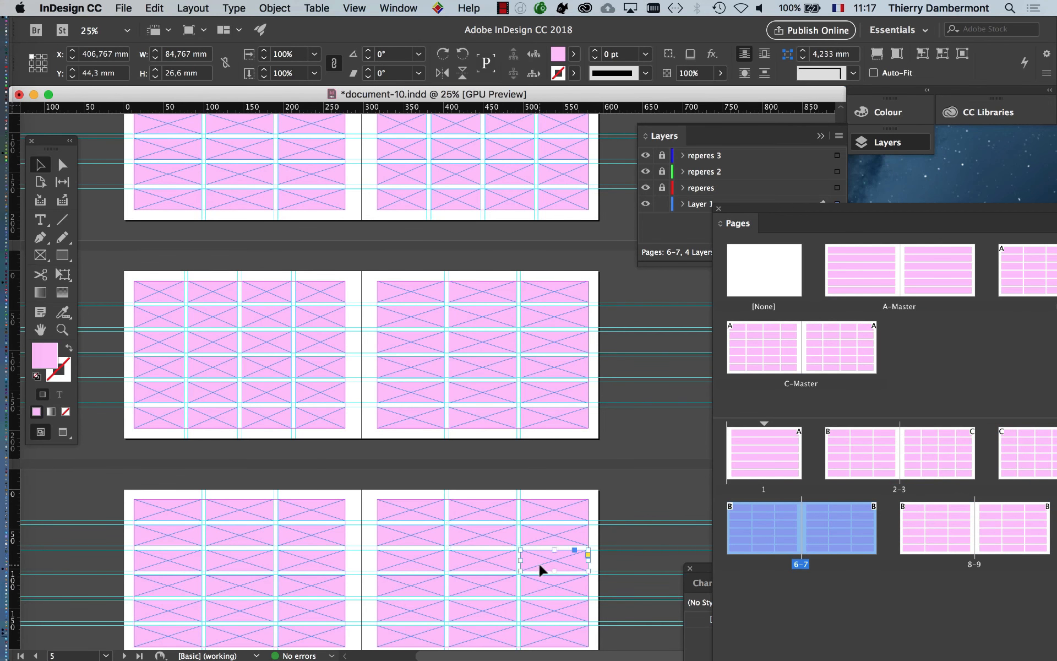
{"action": "scroll", "coordinate": [540, 569], "scroll_direction": "down", "scroll_amount": 6}
{"action": "left_click", "coordinate": [469, 517]}
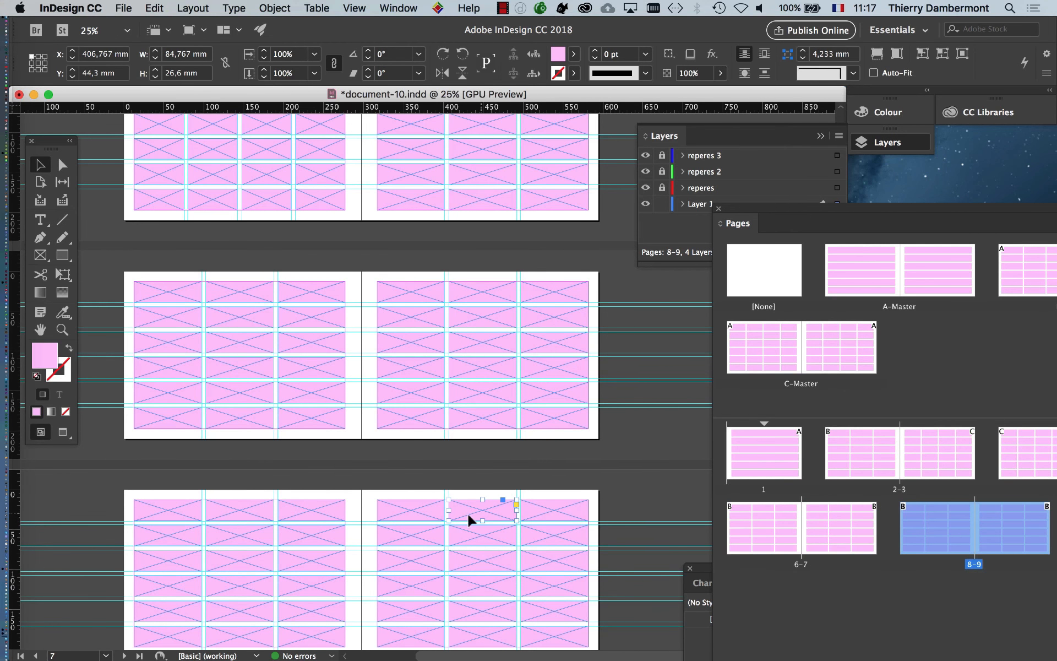
{"action": "left_click_drag", "start_coordinate": [469, 520], "coordinate": [299, 518]}
{"action": "scroll", "coordinate": [383, 560], "scroll_direction": "down", "scroll_amount": 2}
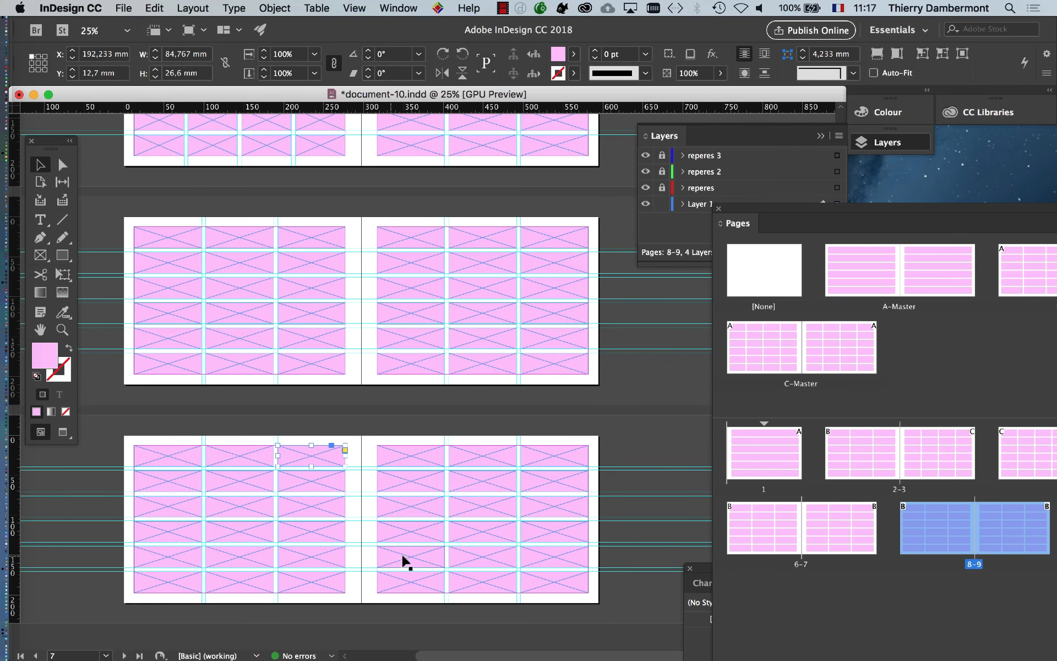
{"action": "left_click", "coordinate": [533, 580]}
{"action": "left_click", "coordinate": [539, 554]}
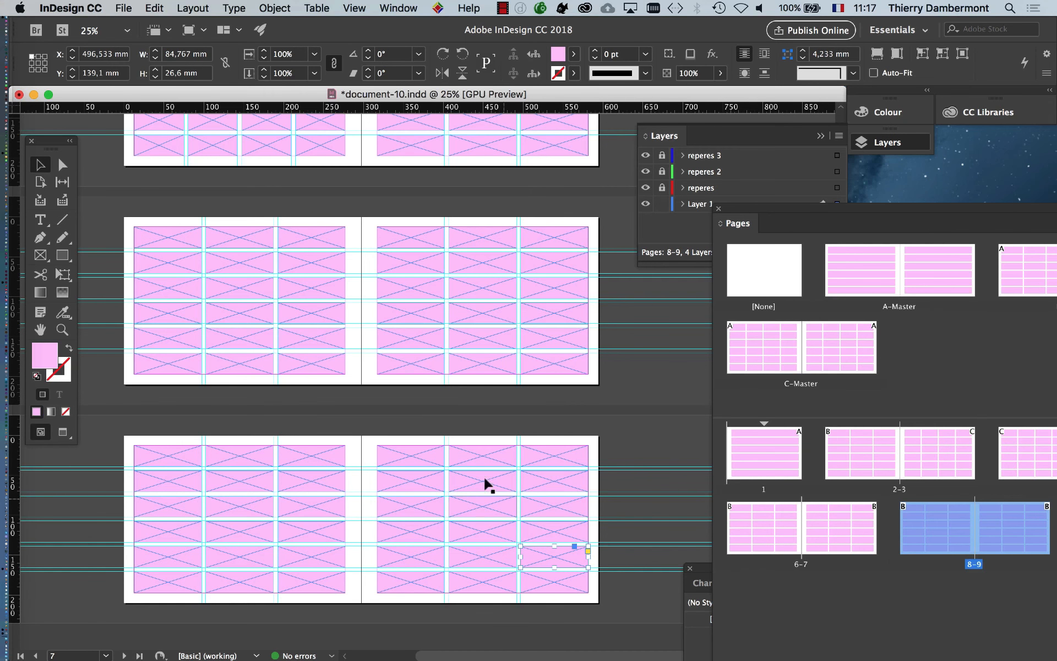
{"action": "scroll", "coordinate": [459, 438], "scroll_direction": "up", "scroll_amount": 8}
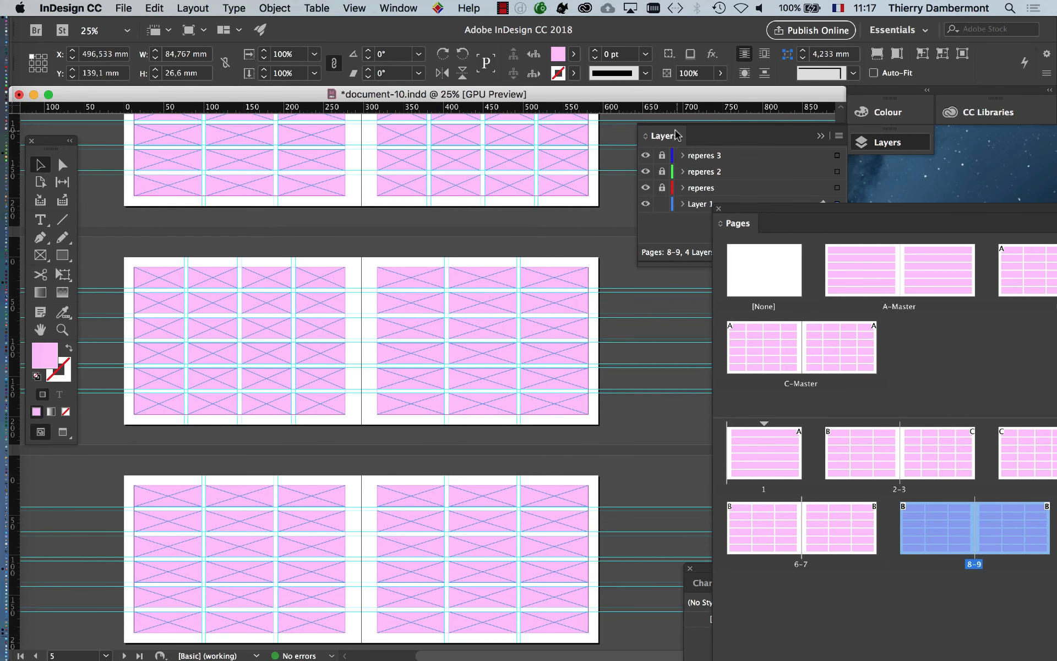
- Move the Layers panel off the spreads so that it overlaps the Pages panel
{"action": "left_click_drag", "start_coordinate": [677, 135], "coordinate": [516, 197]}
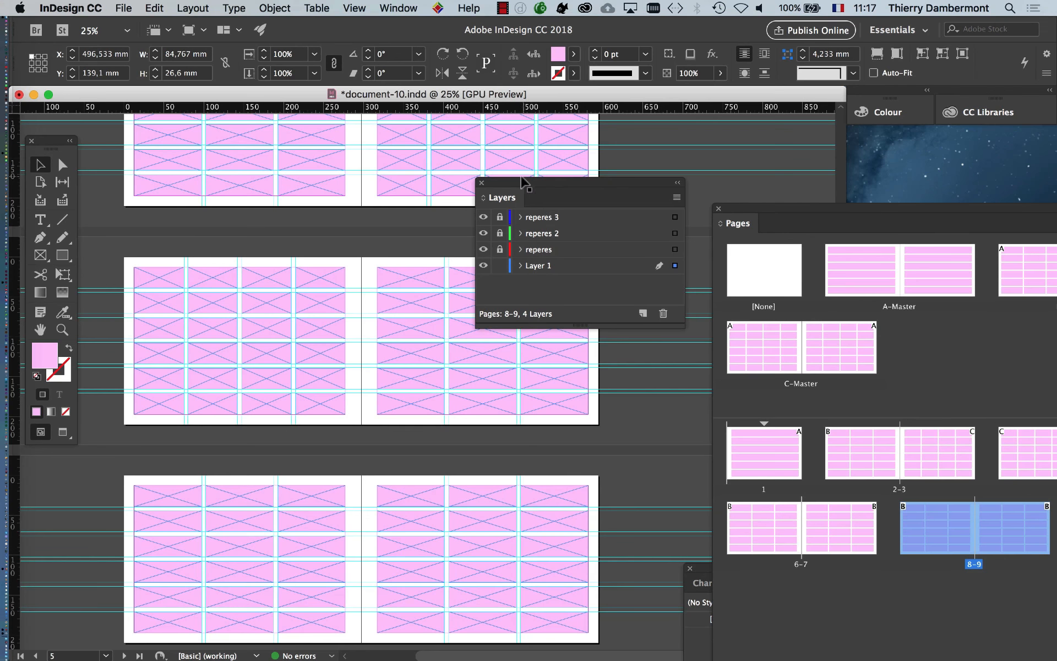
{"action": "left_click_drag", "start_coordinate": [519, 187], "coordinate": [663, 402]}
{"action": "scroll", "coordinate": [394, 259], "scroll_direction": "up", "scroll_amount": 5}
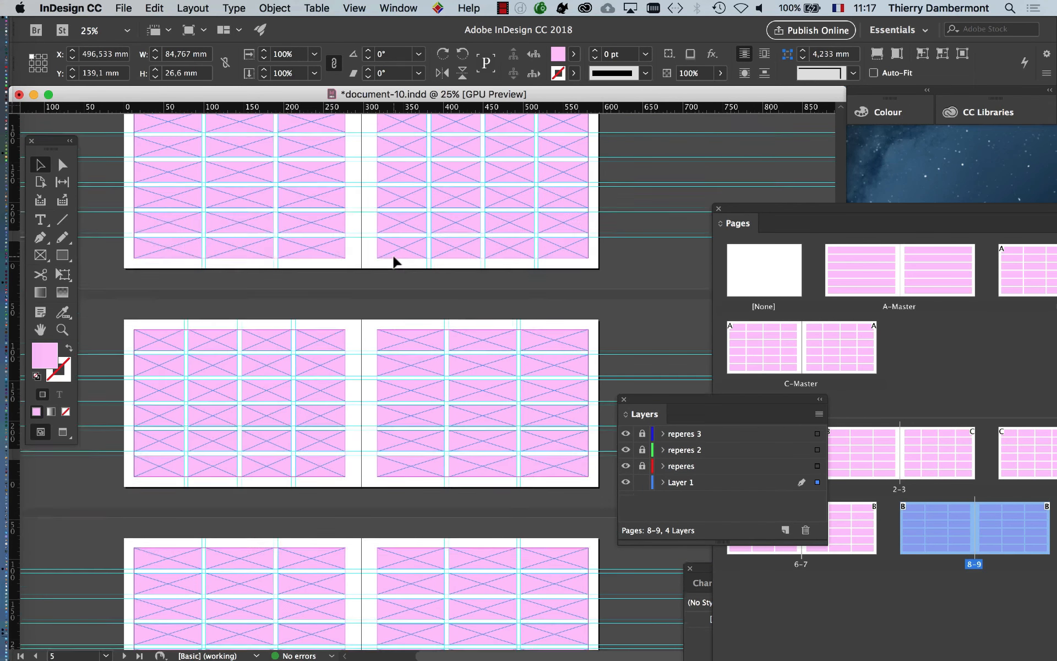
- Save the document under the new name document-11.indd in the InDesign SESSION 1 folder
{"action": "left_click", "coordinate": [123, 8]}
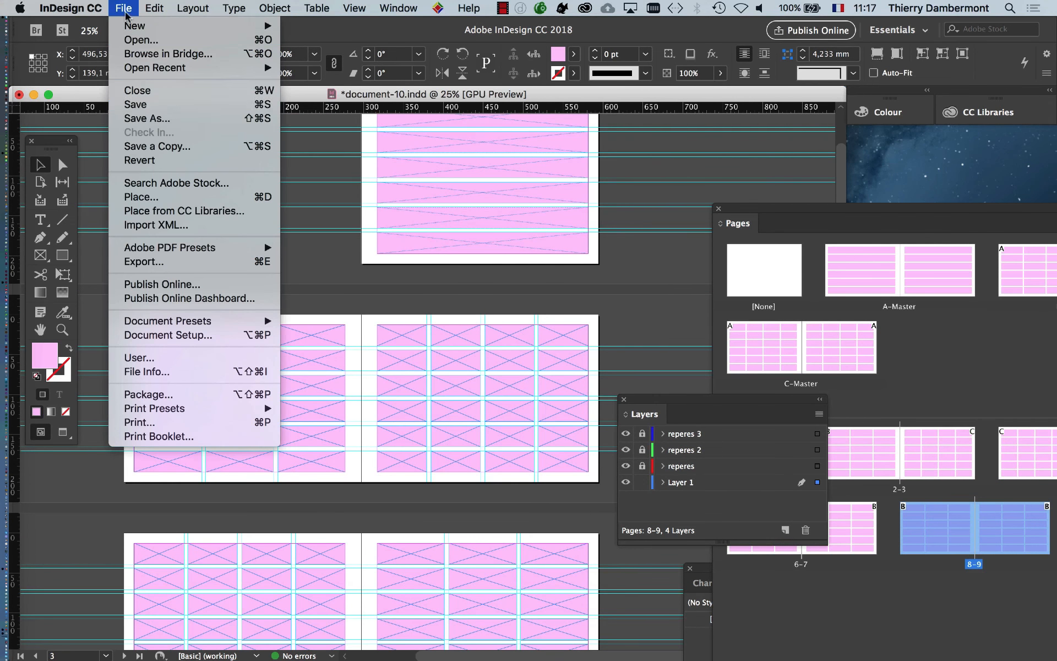
{"action": "left_click", "coordinate": [137, 115]}
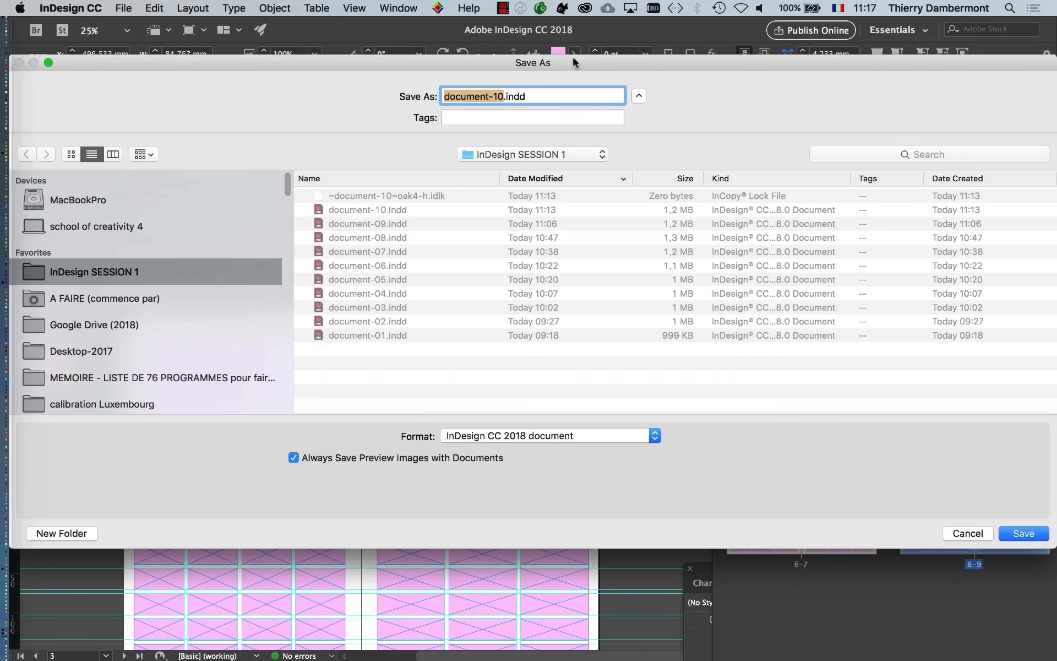
{"action": "left_click", "coordinate": [499, 97]}
{"action": "key", "text": "Delete"}
{"action": "type", "text": "1"}
{"action": "key", "text": "Return"}
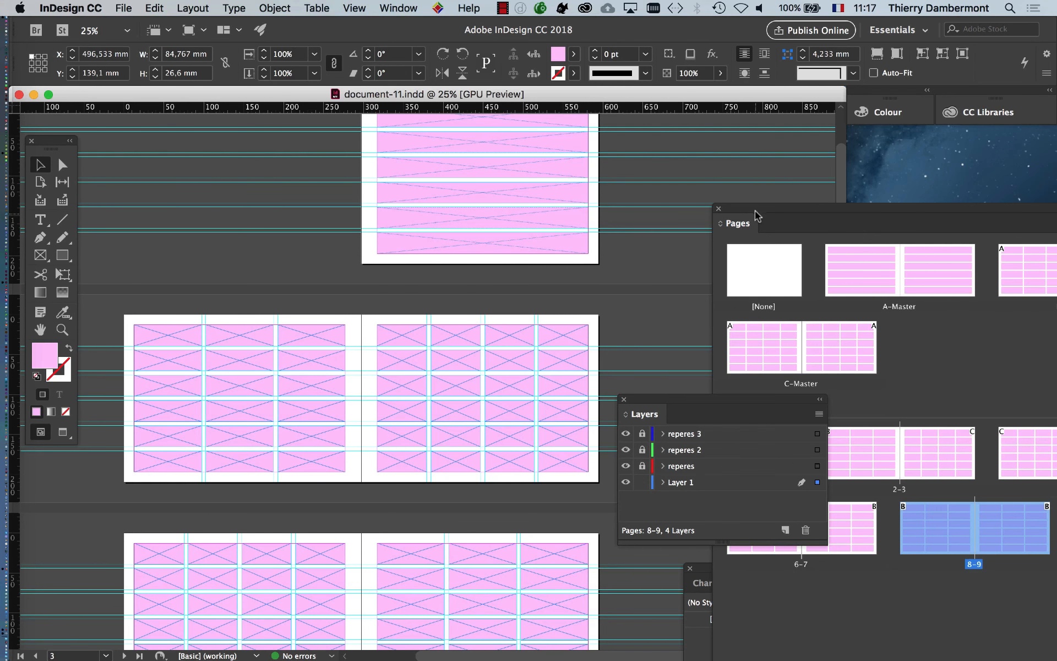
- Place the Layers panel over the empty pasteboard beside page 1 and reposition the Pages panel to expose more of its thumbnails
{"action": "left_click_drag", "start_coordinate": [758, 219], "coordinate": [783, 214]}
{"action": "left_click_drag", "start_coordinate": [684, 401], "coordinate": [730, 300]}
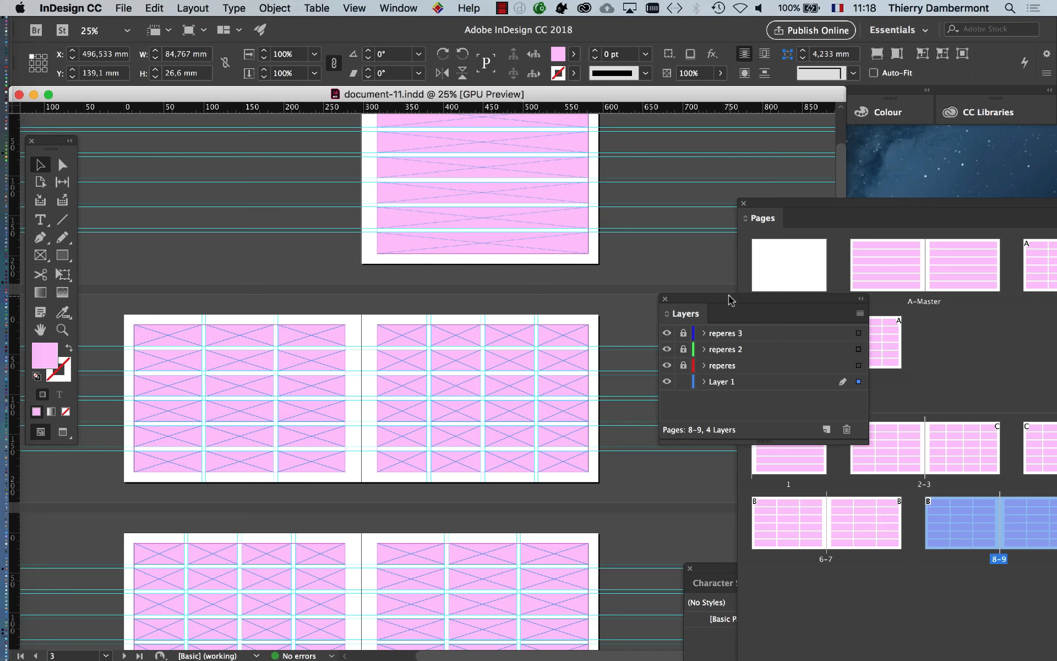
{"action": "left_click_drag", "start_coordinate": [728, 301], "coordinate": [175, 131]}
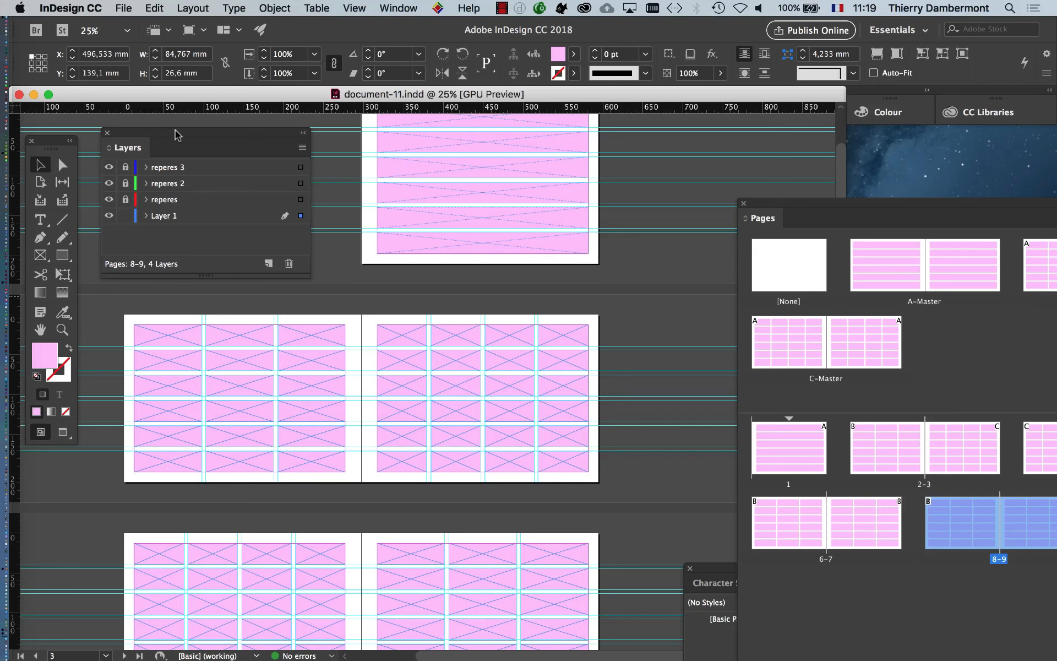
{"action": "mouse_move", "coordinate": [175, 130]}
{"action": "left_mouse_down"}
{"action": "mouse_move", "coordinate": [162, 93]}
{"action": "mouse_move", "coordinate": [165, 135]}
{"action": "mouse_move", "coordinate": [189, 130]}
{"action": "left_mouse_up"}
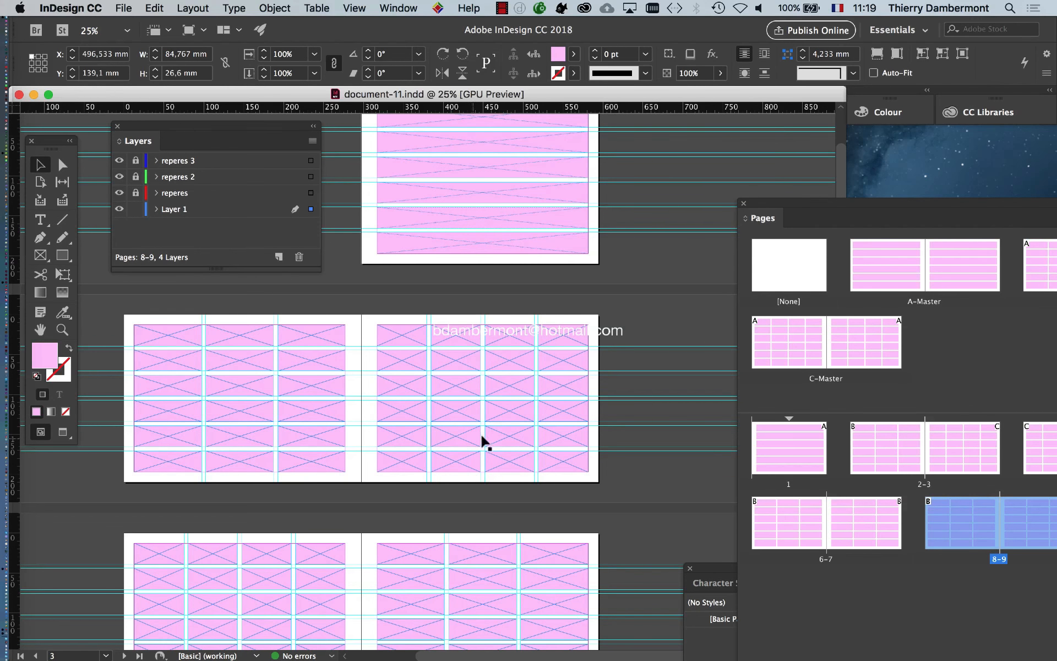
{"action": "left_click_drag", "start_coordinate": [882, 208], "coordinate": [777, 169]}
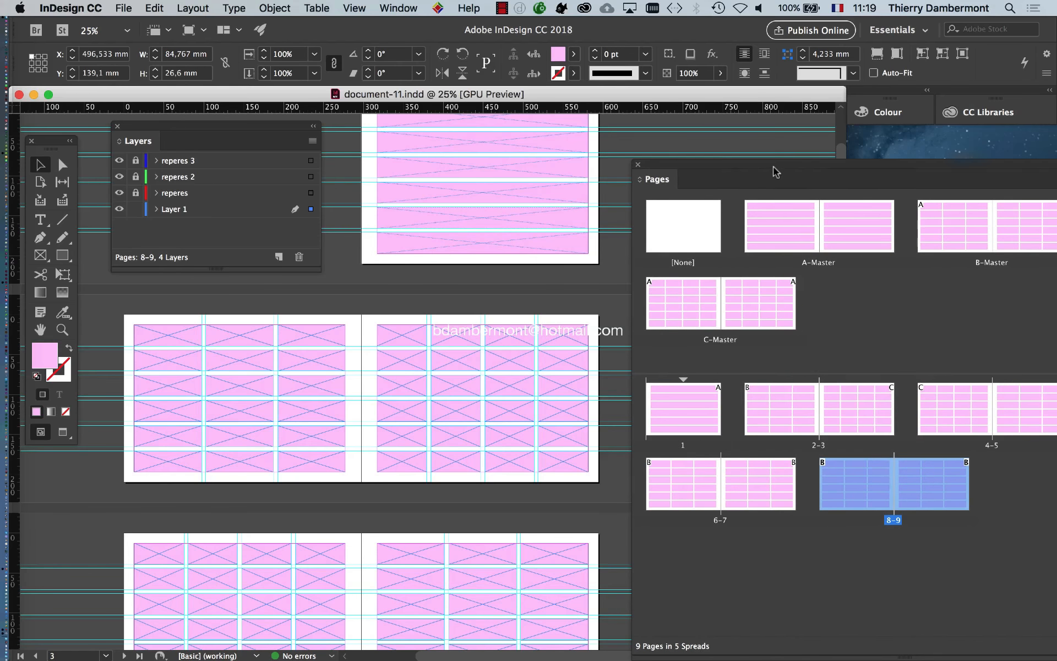
- Go to page 2 and select grid frames in its first column, ending with the one in the fourth row
{"action": "double_click", "coordinate": [759, 419]}
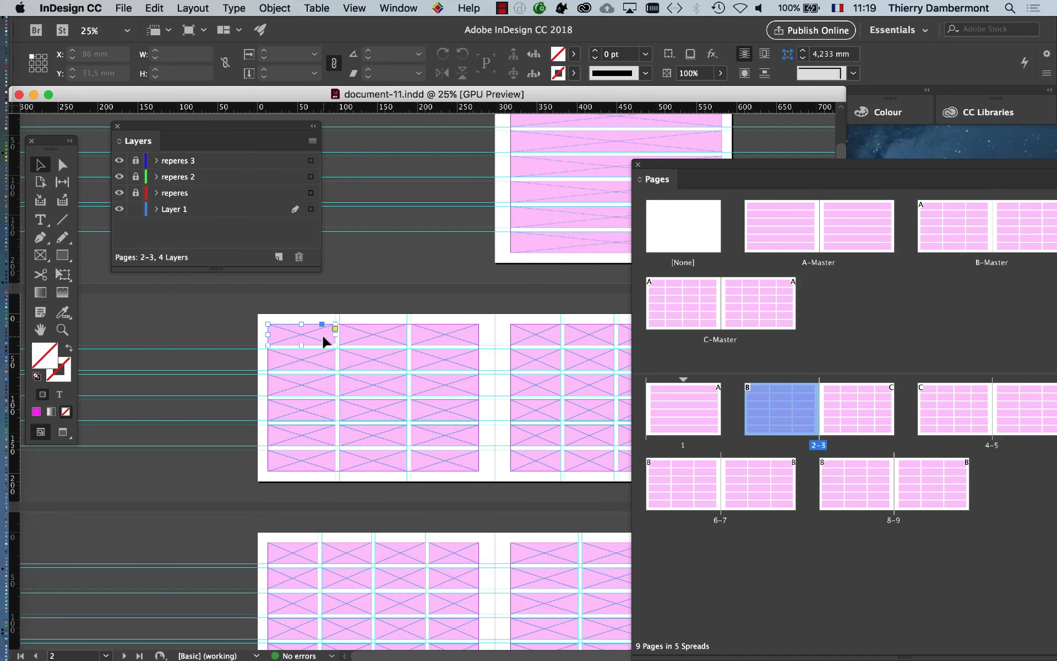
{"action": "left_click", "coordinate": [325, 340]}
{"action": "left_click_drag", "start_coordinate": [328, 367], "coordinate": [318, 417]}
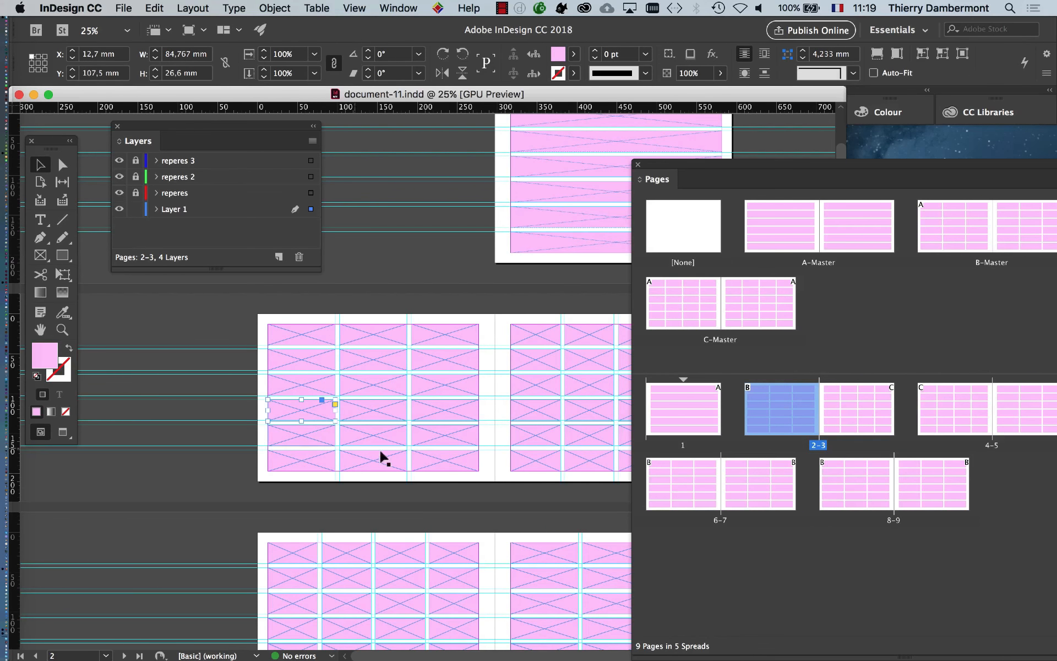